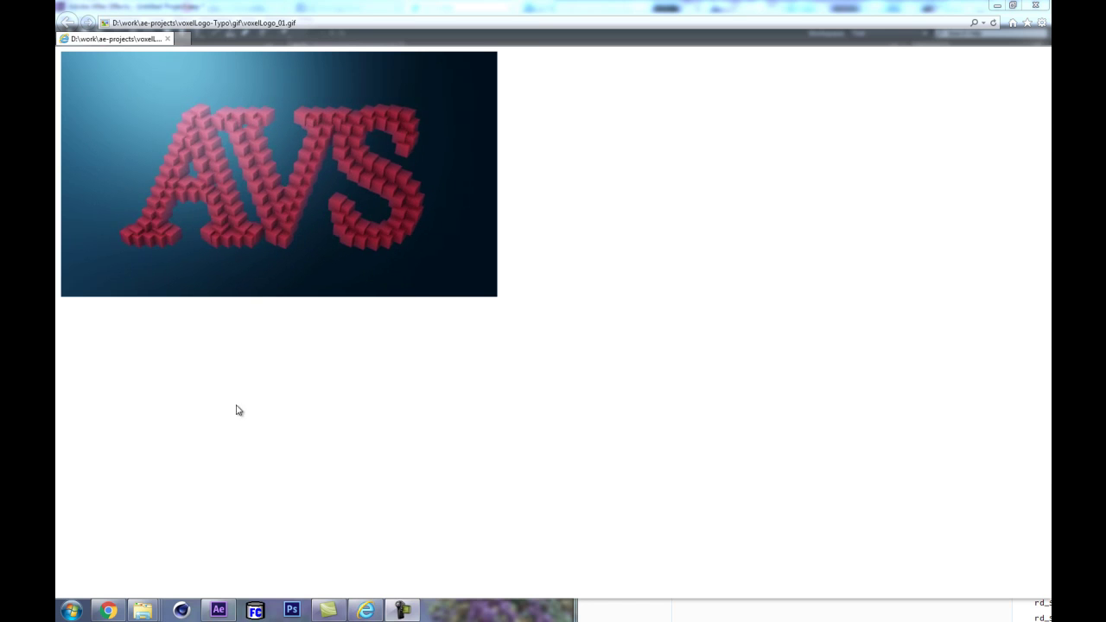
Switch to After Effects and delete the Comp 1 composition and the Solids folder from the project
left_click(219, 610)
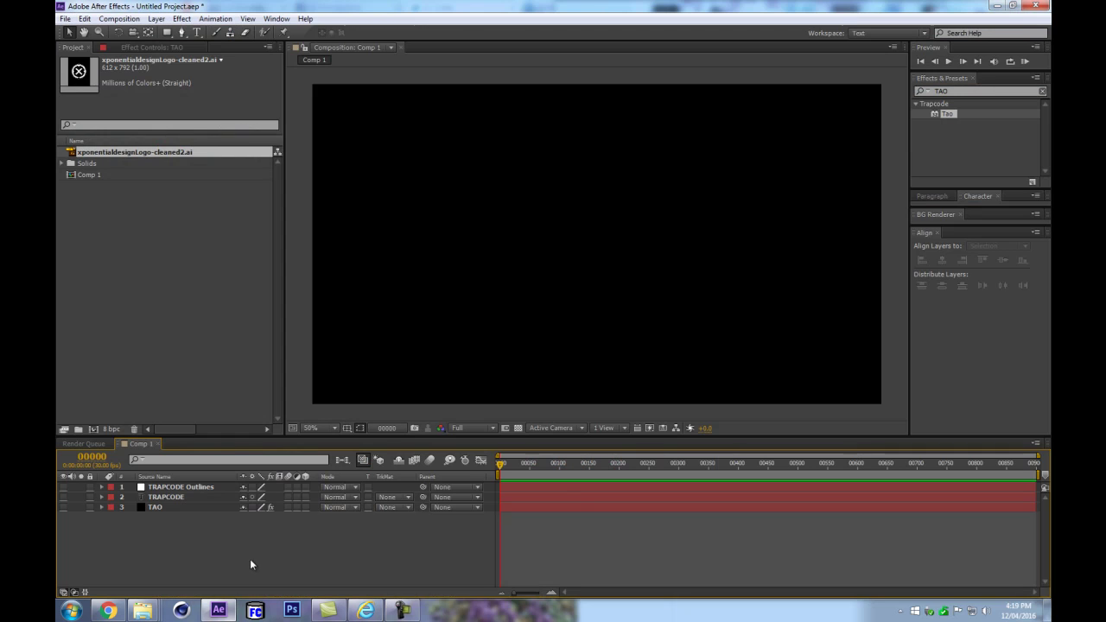
left_click(78, 210)
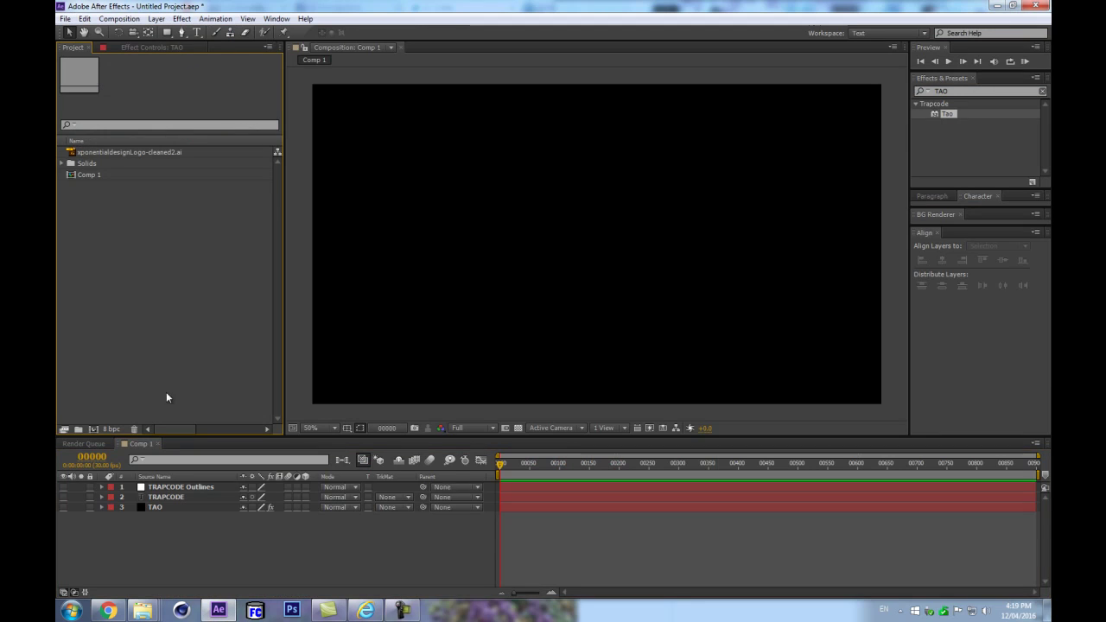
left_click(105, 176)
key("Delete")
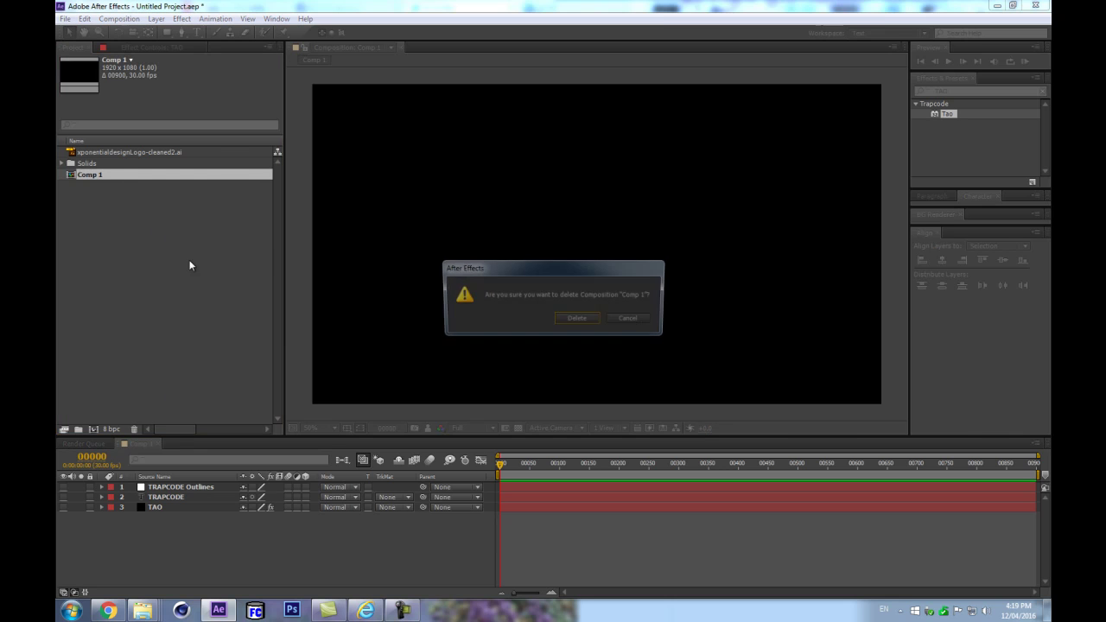
left_click(576, 320)
left_click(81, 165)
key("Delete")
left_click(601, 326)
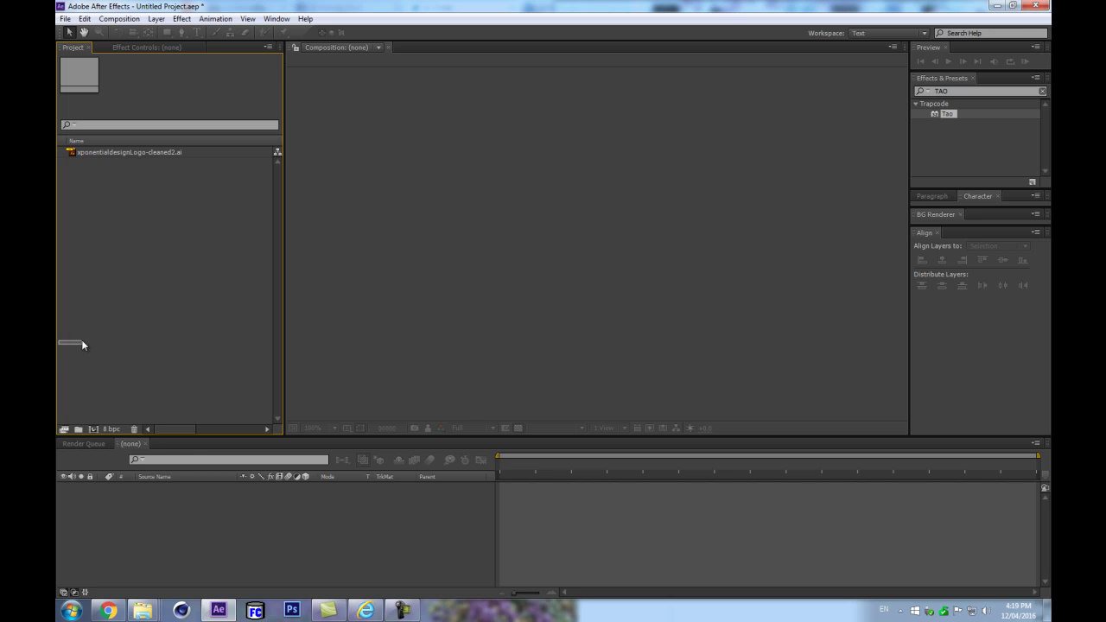
Create a 1920 x 1080 composition named Voxel-Logo at 30 fps with a duration of 900 frames
key("ctrl+n")
type("TAPO")
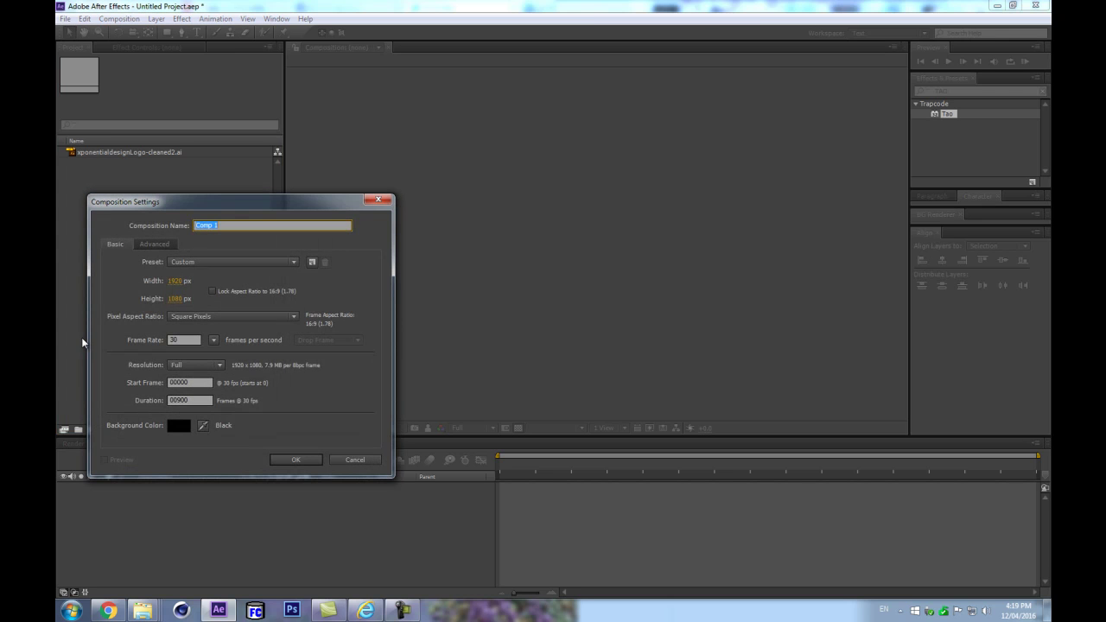
key("BackSpace")
left_click(294, 458)
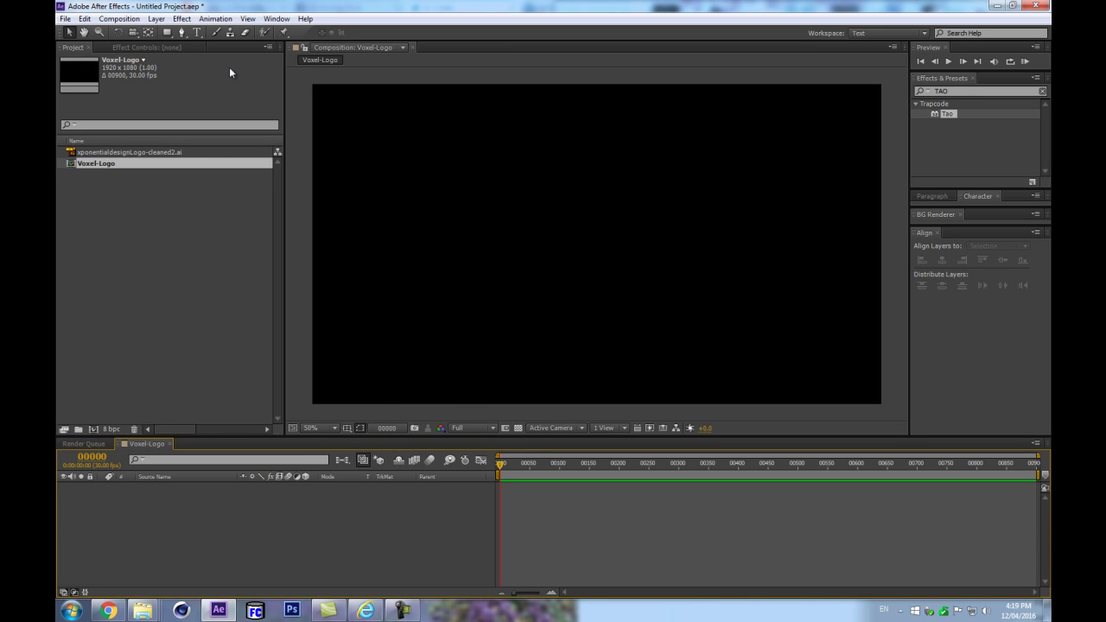
Add a text layer reading TRAPCODE and move it to the middle of the composition
left_click(197, 32)
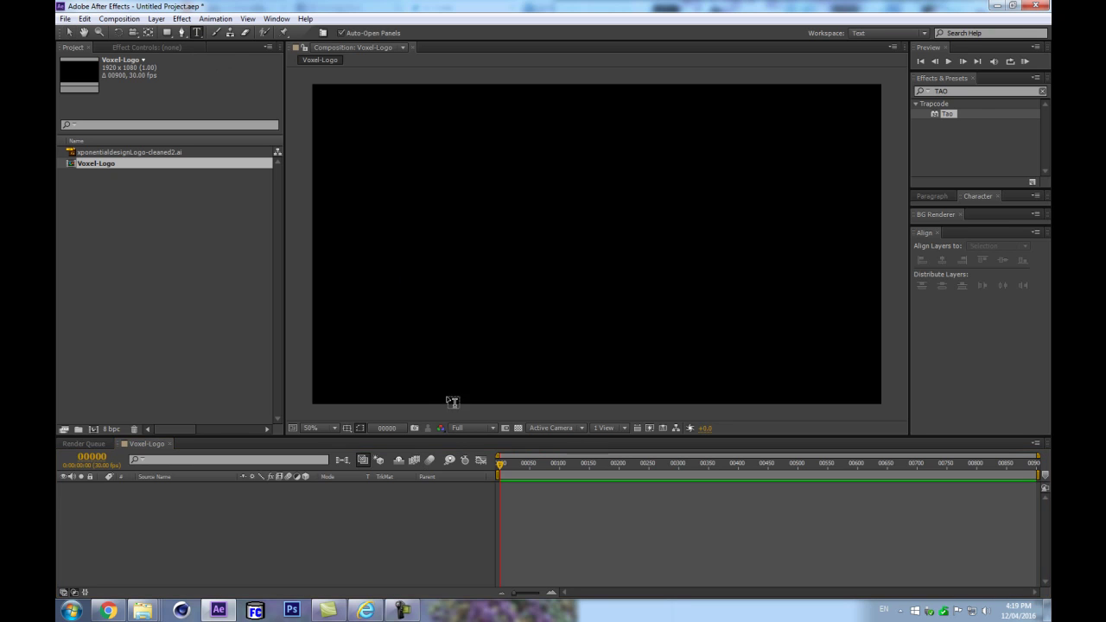
left_click(412, 292)
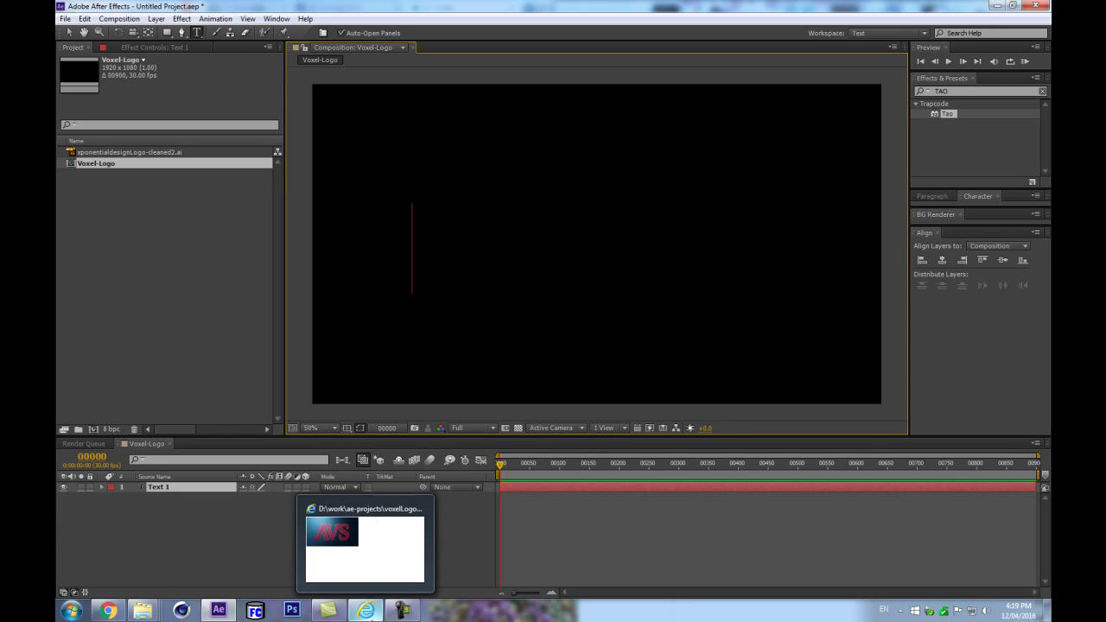
type("T")
type("RAPCODE")
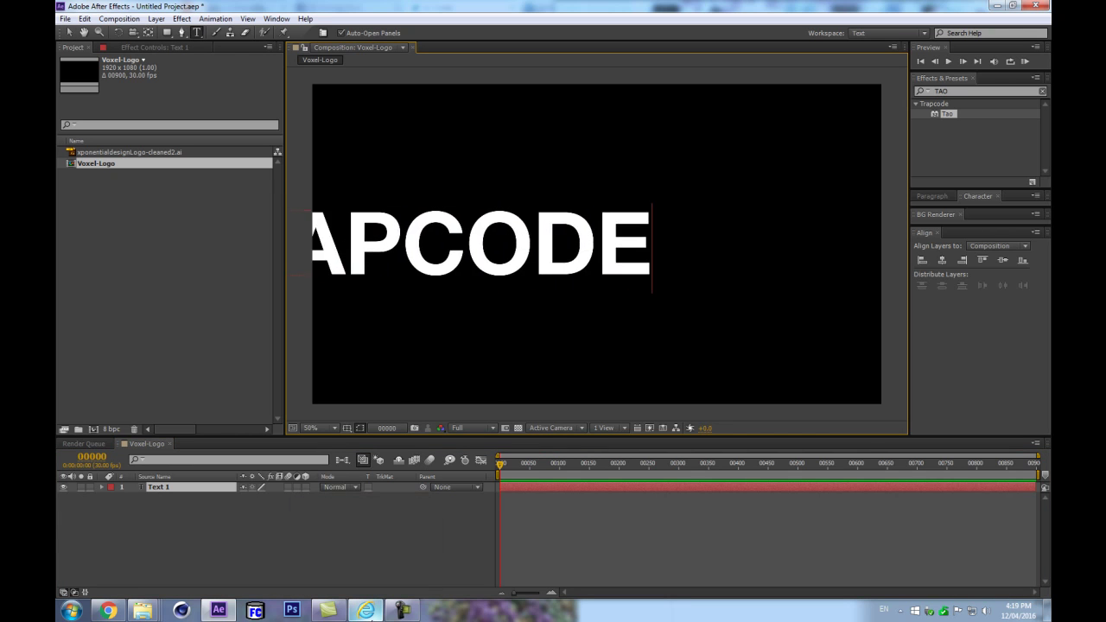
left_click_drag(487, 375, 666, 372)
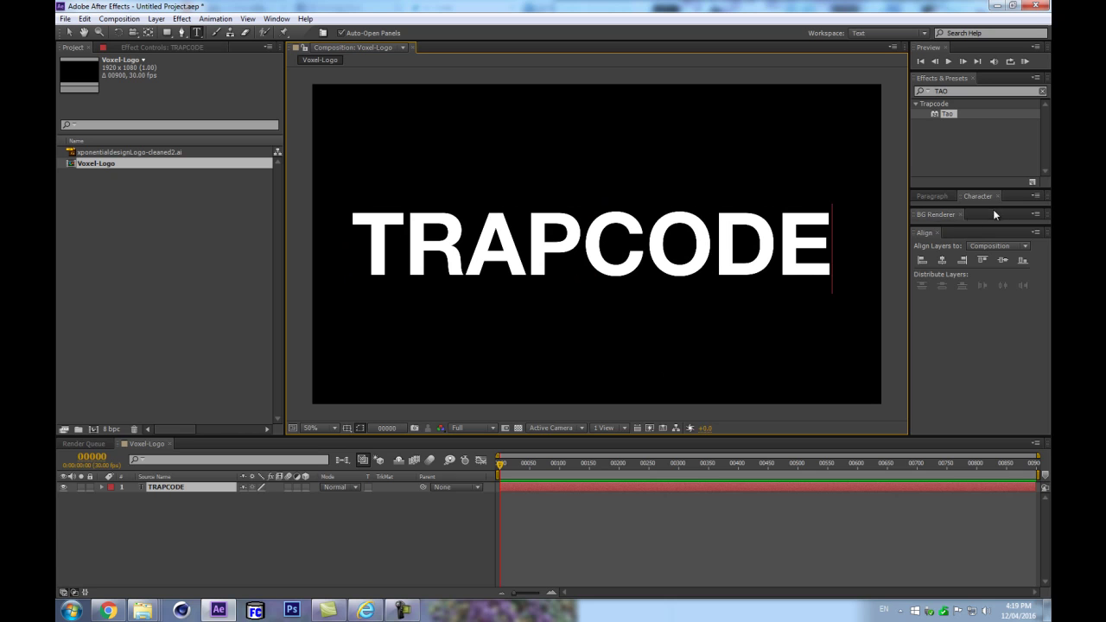
Enlarge the Character panel to reveal the font settings and finish editing the text
left_click_drag(998, 226, 1015, 286)
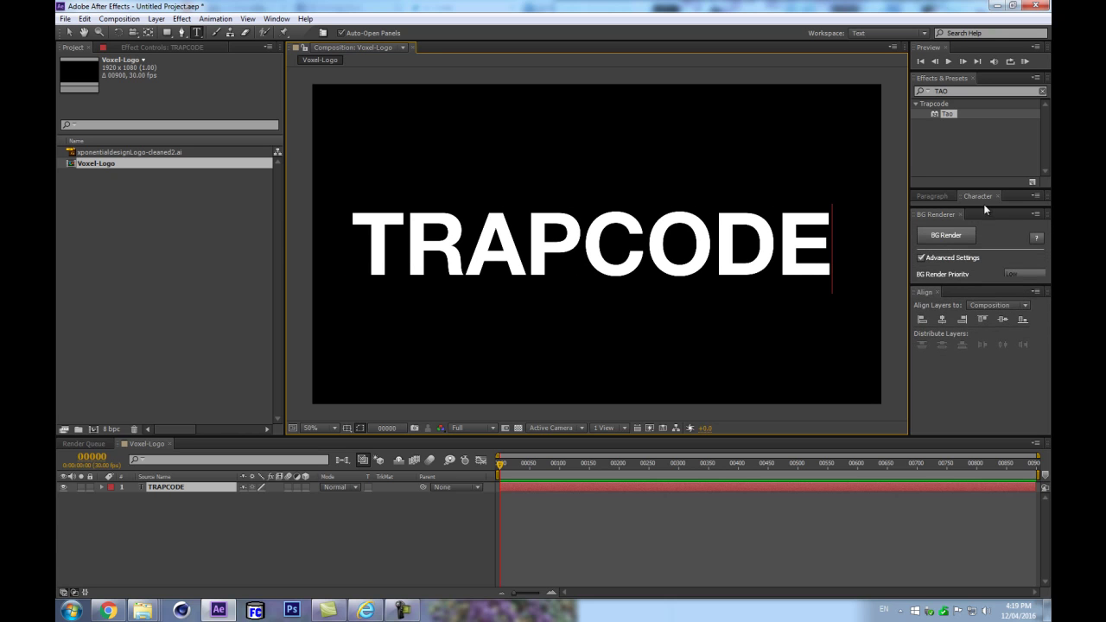
left_click_drag(987, 206, 990, 259)
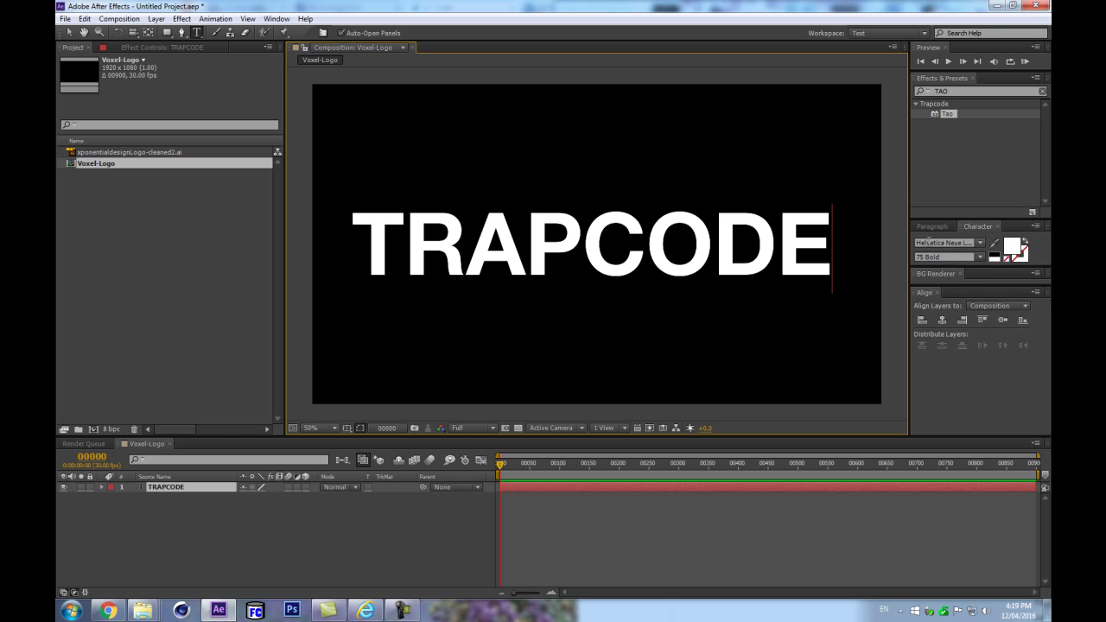
left_click(321, 517)
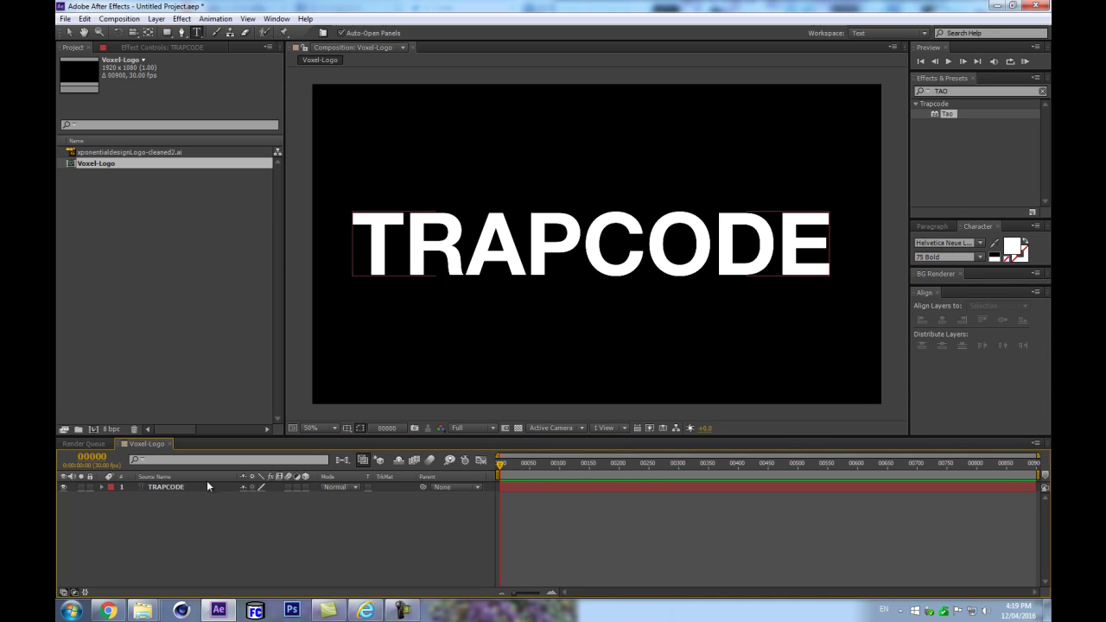
Create a black composition-sized solid named TAO and place it below the TRAPCODE text layer
left_click(173, 489)
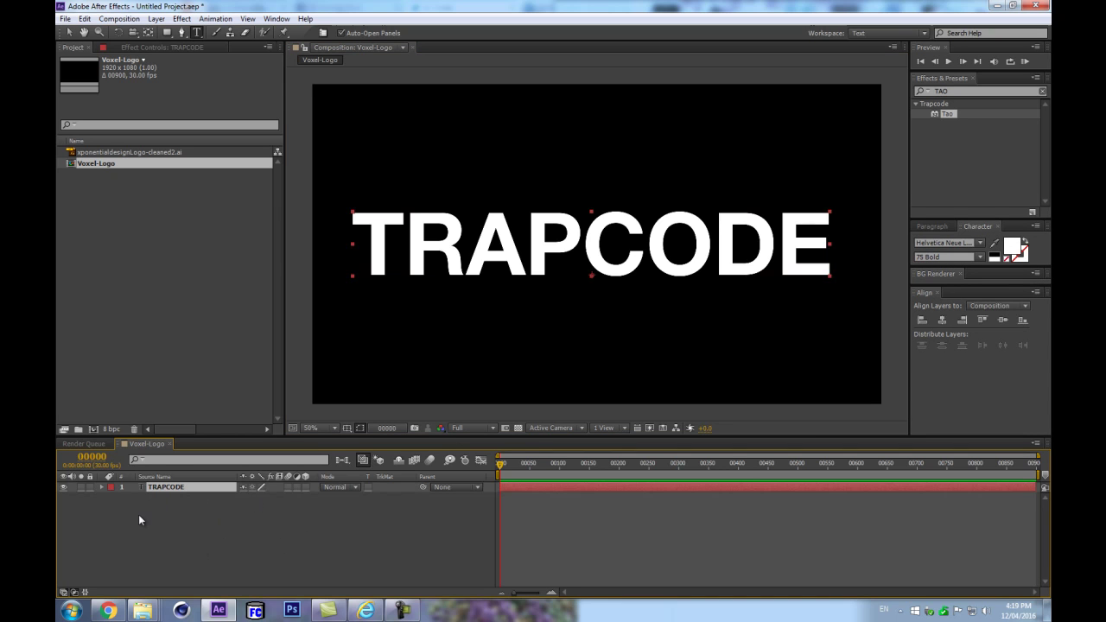
key("ctrl+y")
type("TAO")
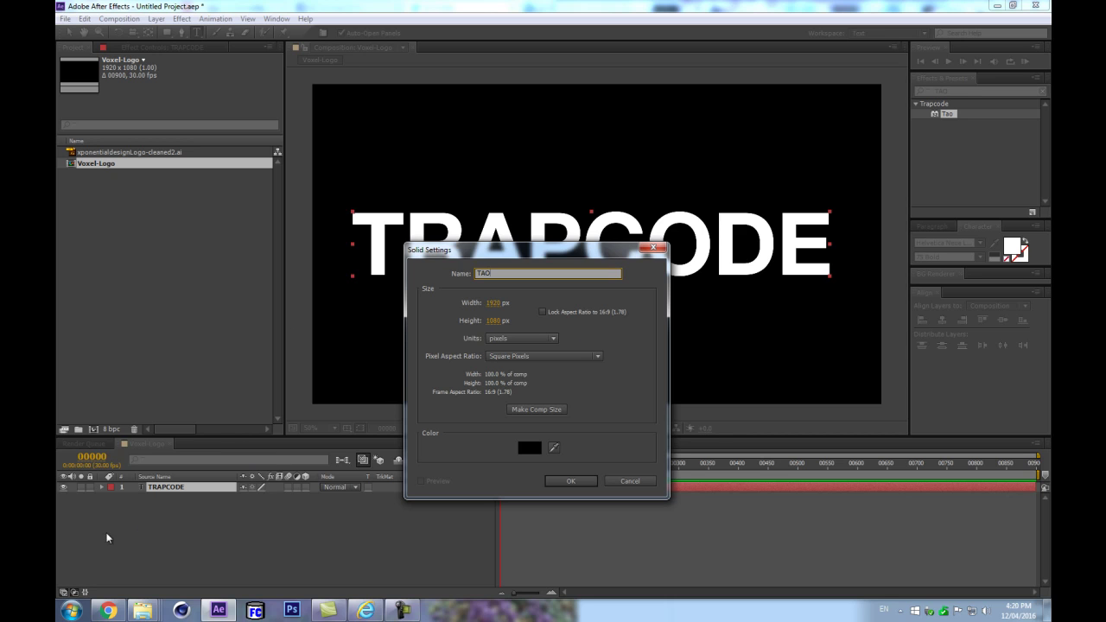
left_click(536, 411)
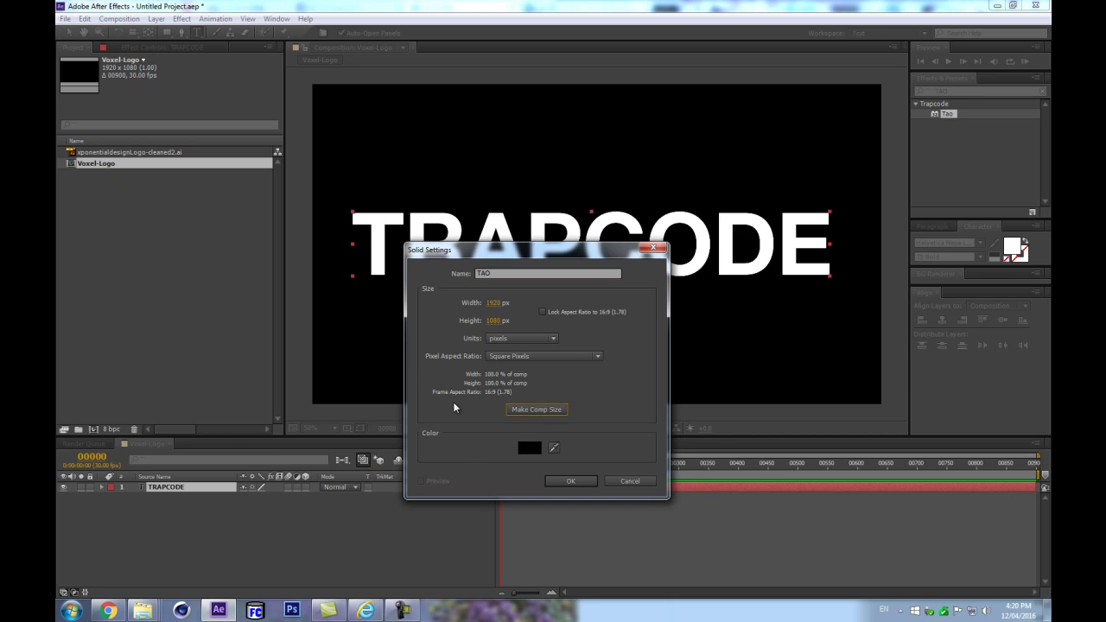
left_click(571, 482)
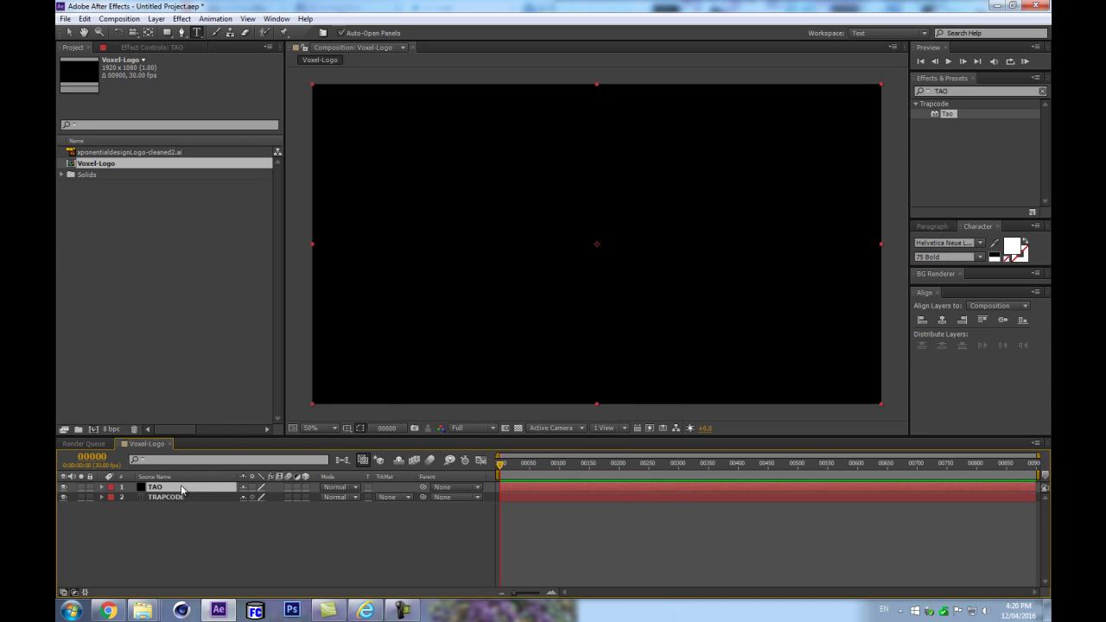
left_click_drag(197, 487, 200, 517)
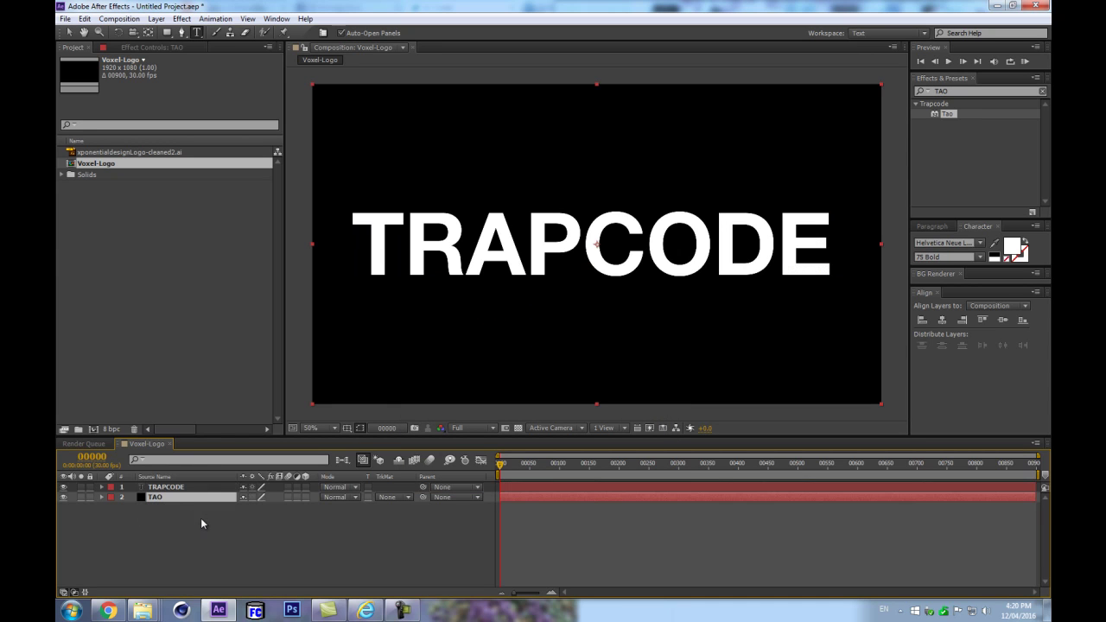
Apply the Trapcode Tao effect to the TAO solid and turn off Generate Path in its Path Generator
left_click_drag(948, 115, 186, 497)
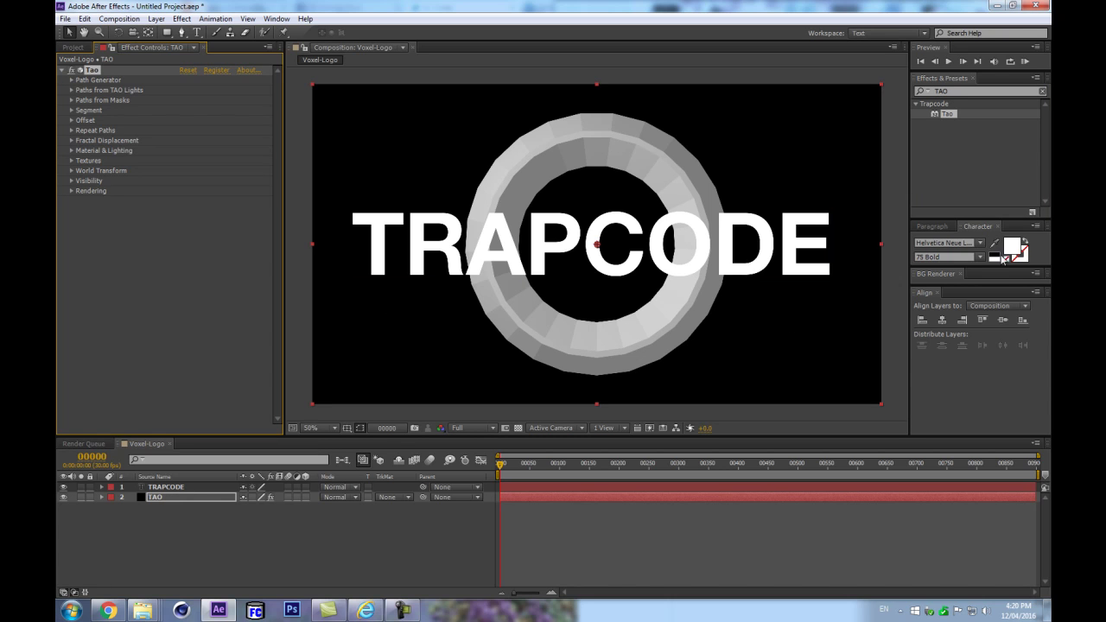
left_click(72, 80)
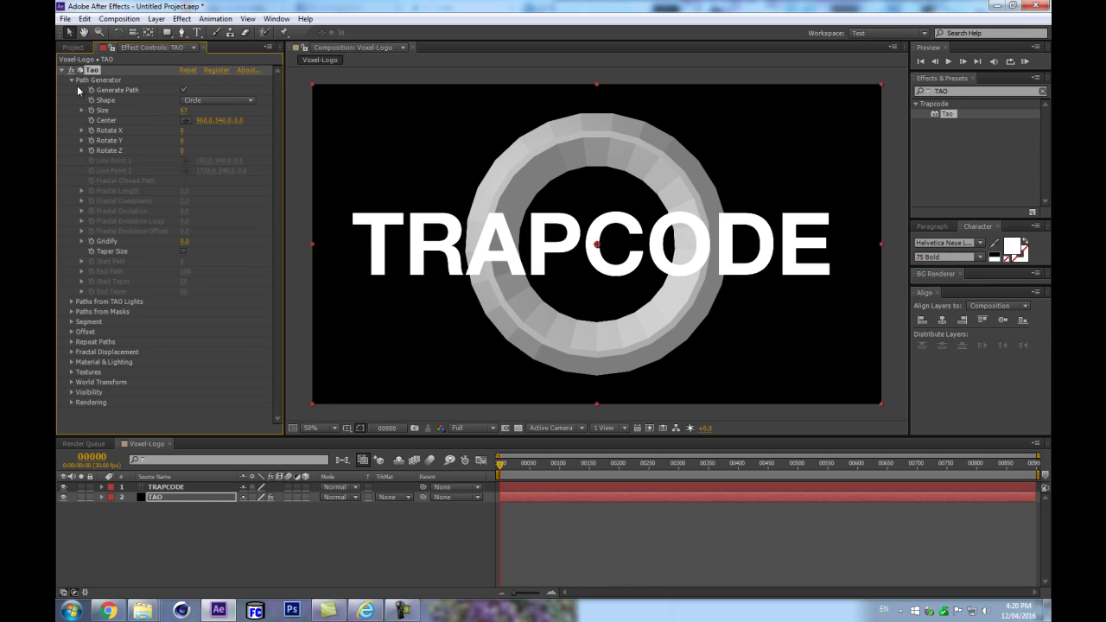
left_click(183, 90)
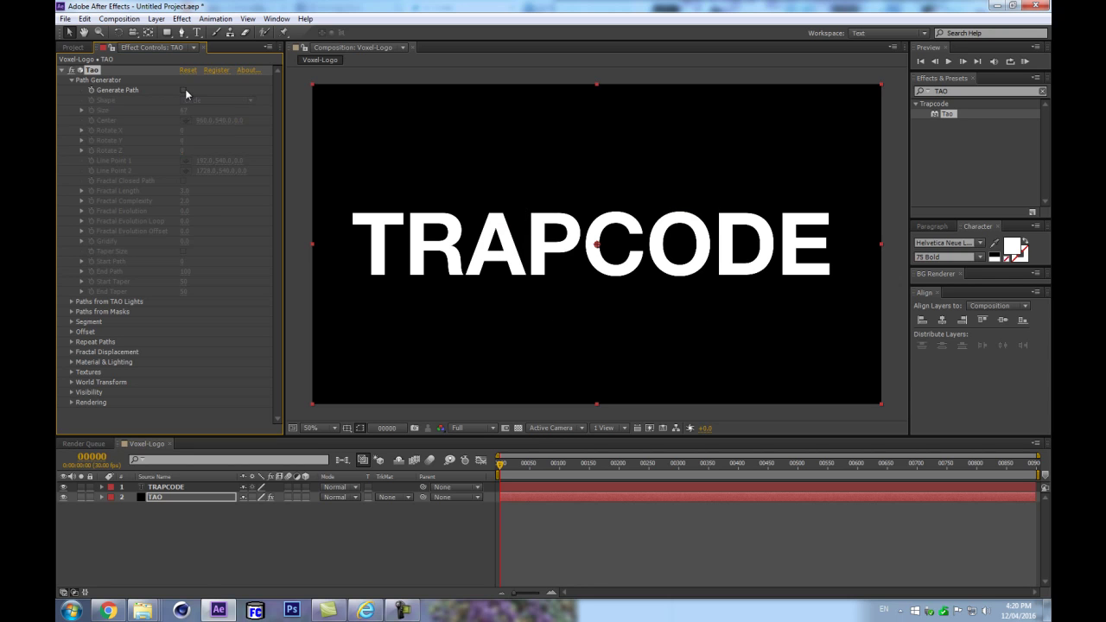
Create masks from the TRAPCODE text layer
left_click(169, 489)
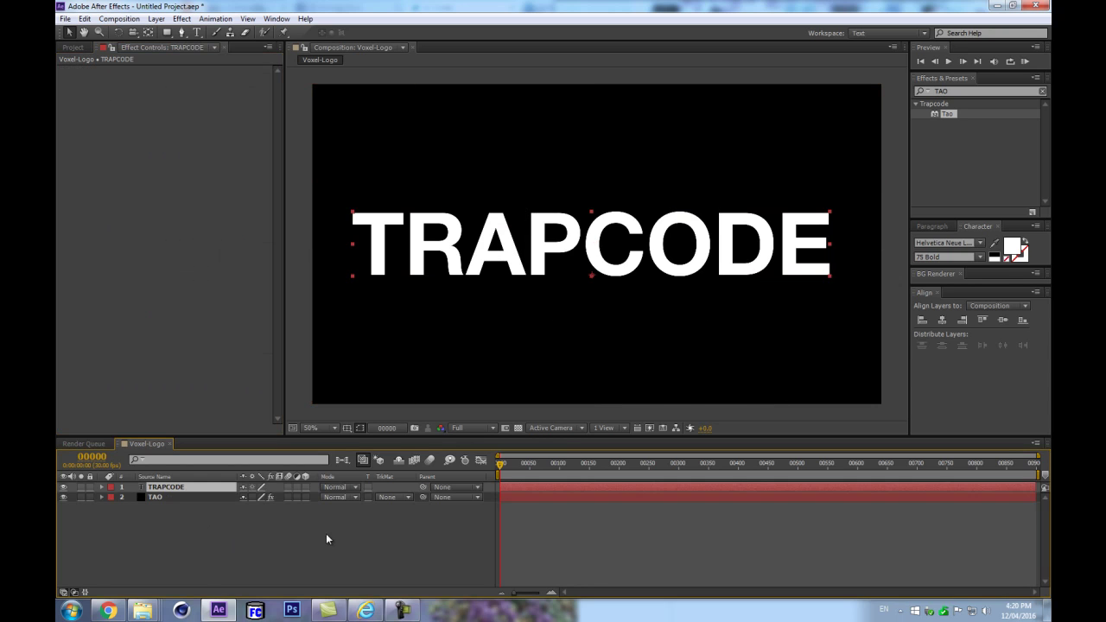
left_click(163, 498)
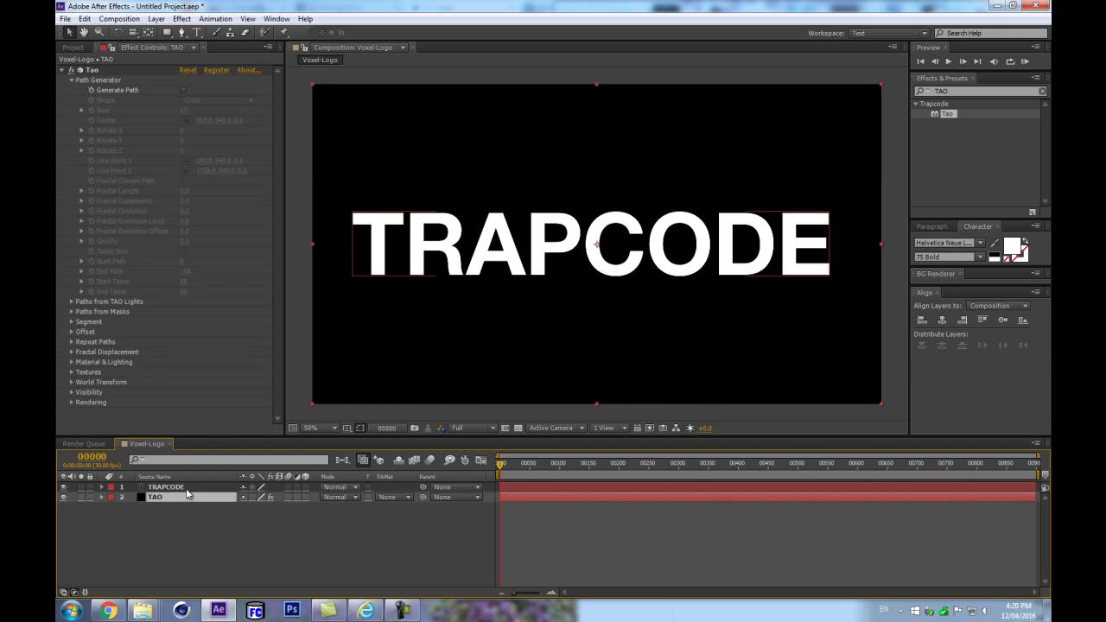
left_click(188, 488)
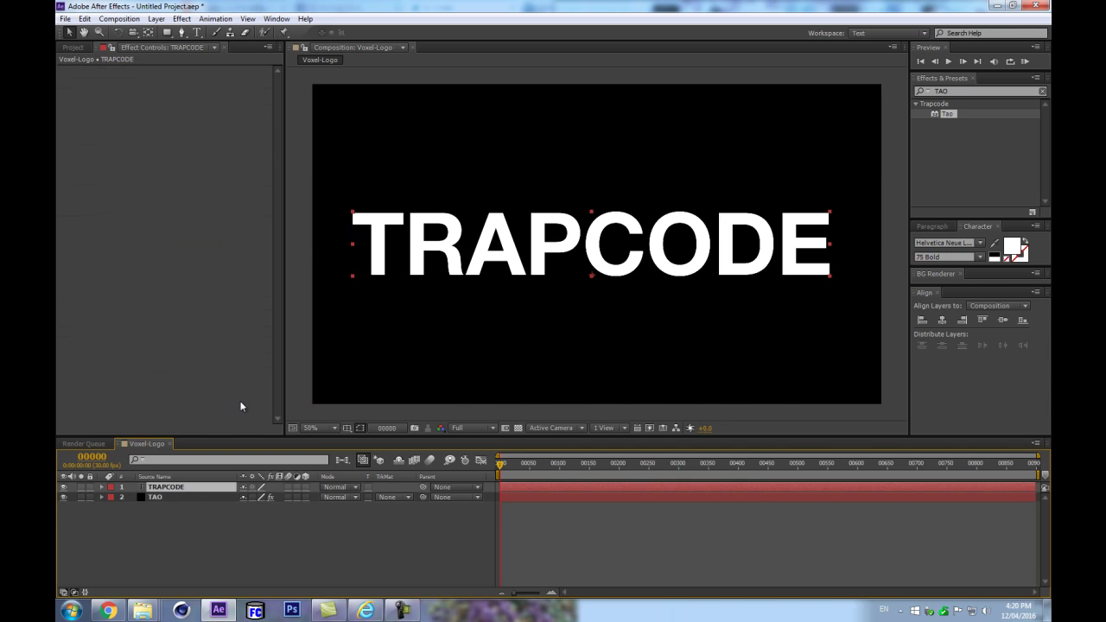
left_click(155, 18)
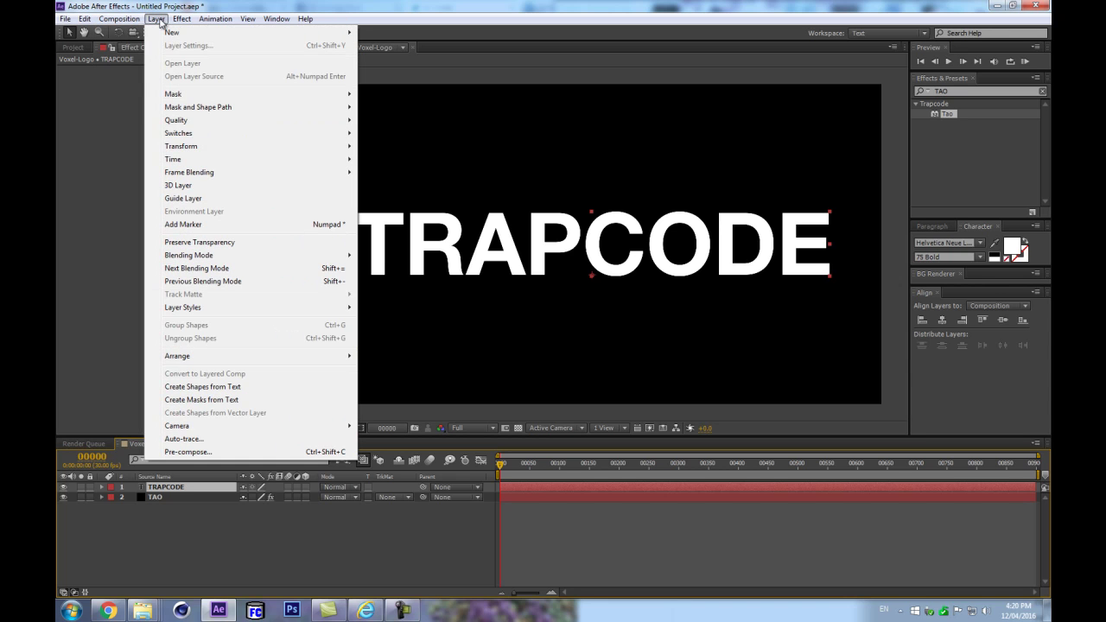
left_click(205, 402)
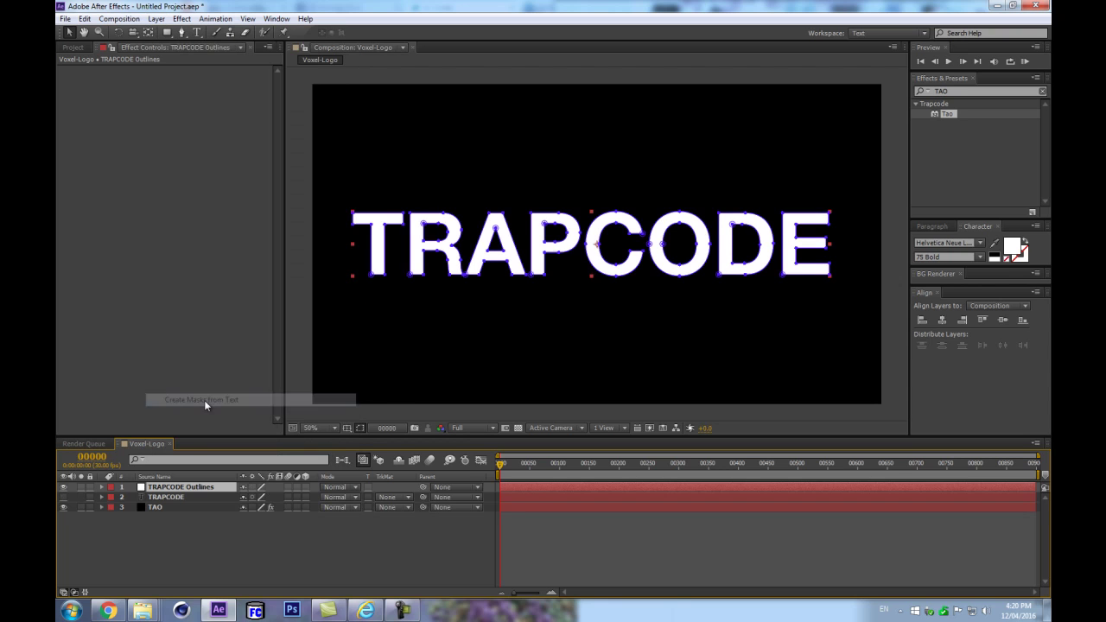
Delete the original TRAPCODE text layer, keeping the outlines layer and the TAO solid
left_click(157, 497)
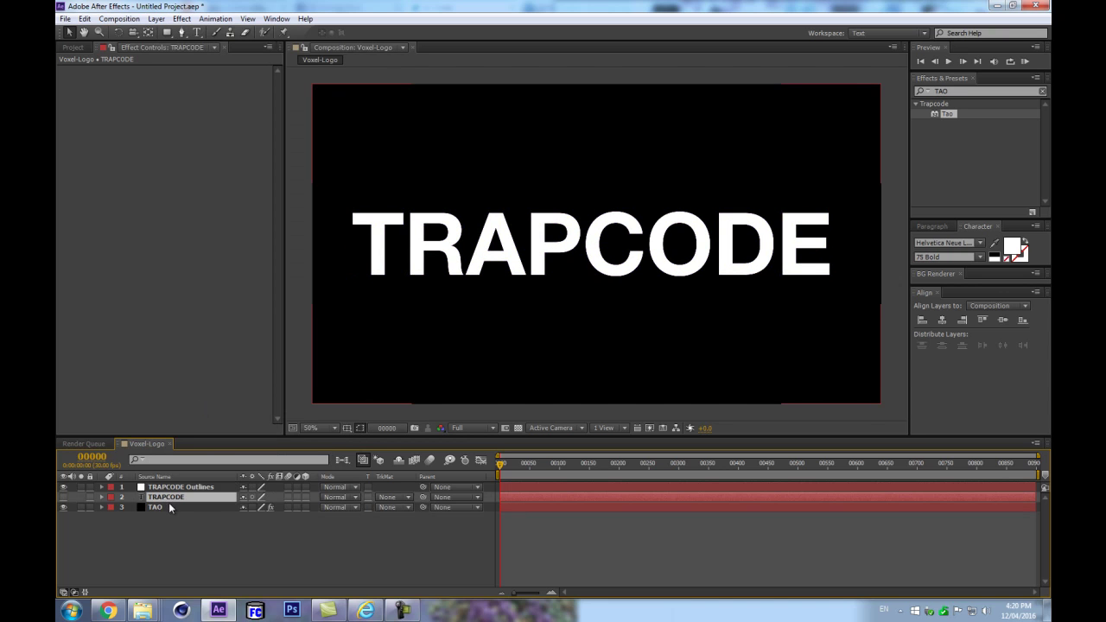
left_click(160, 505)
key("Delete")
Reveal the letter masks of the TRAPCODE Outlines layer, select and copy all of them, and collapse the layer
left_click(180, 487)
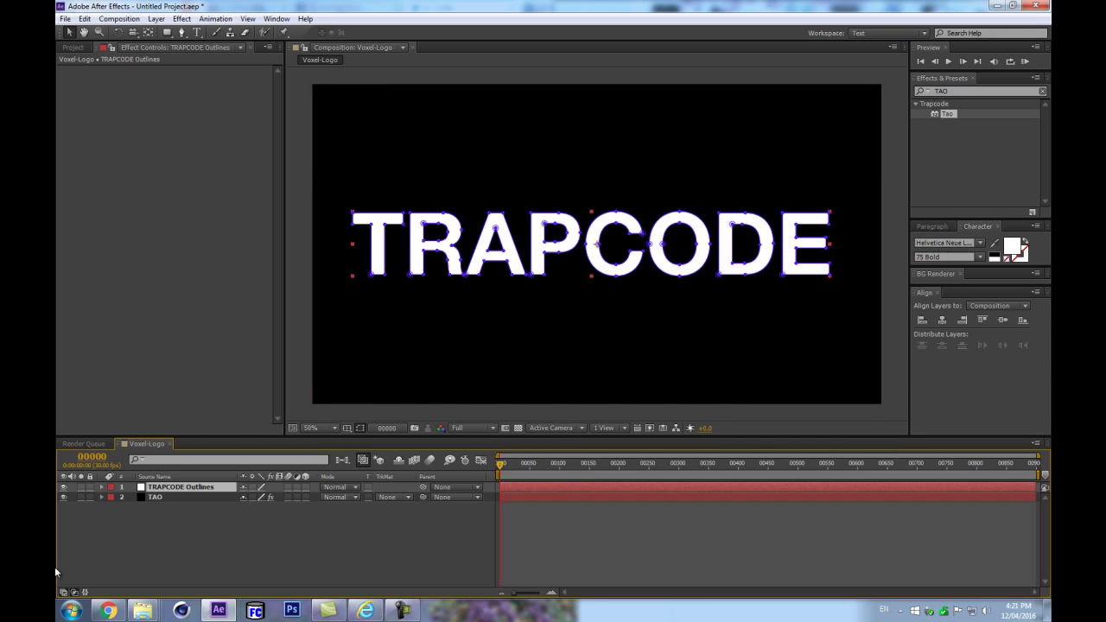
left_click(159, 498)
left_click(161, 484)
key("m")
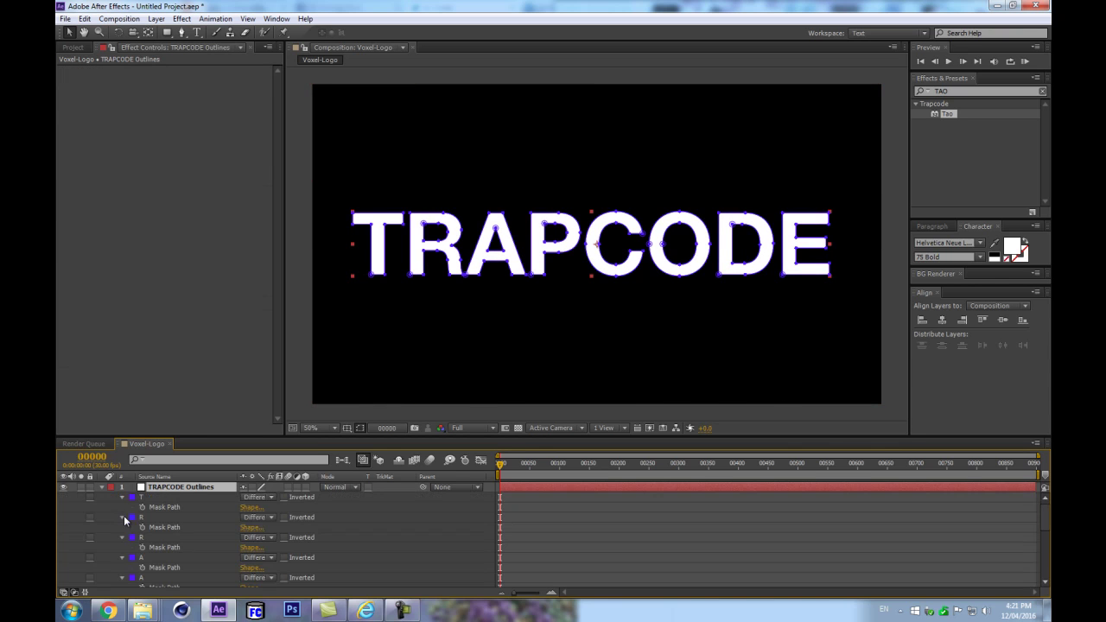
left_click(140, 502)
scroll(183, 531, "down", 5)
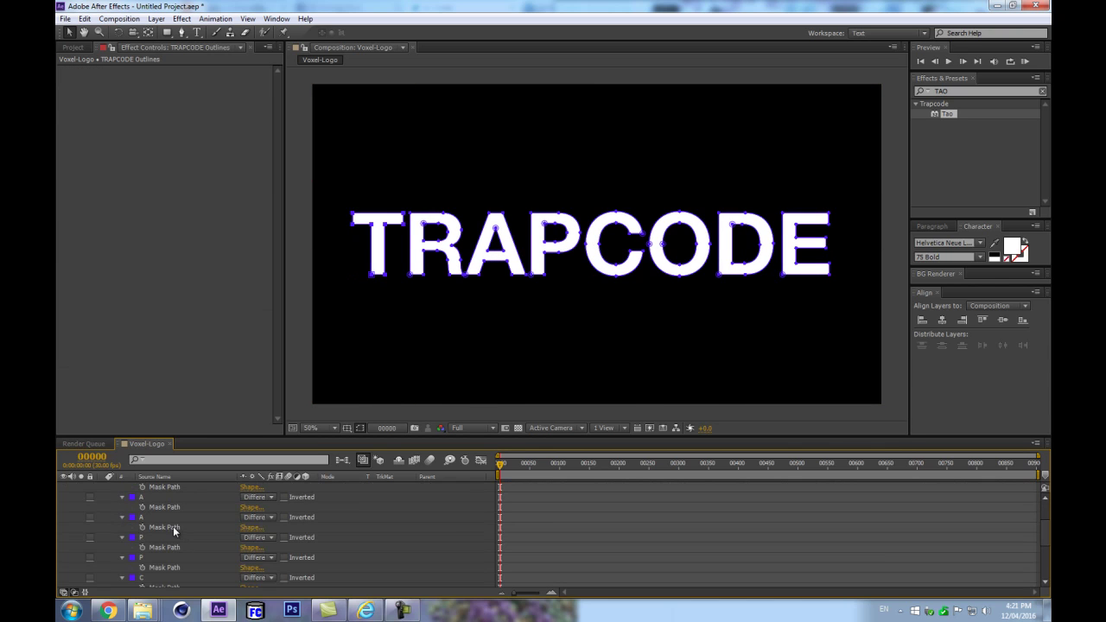
left_click(149, 563, "shift")
scroll(171, 536, "up", 5)
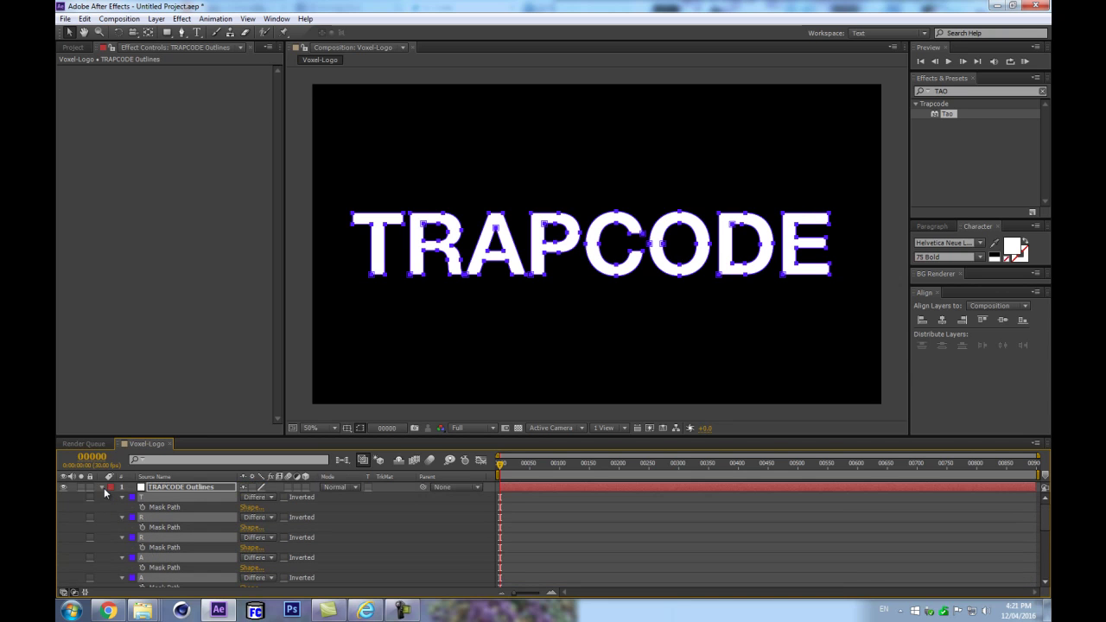
left_click(102, 487)
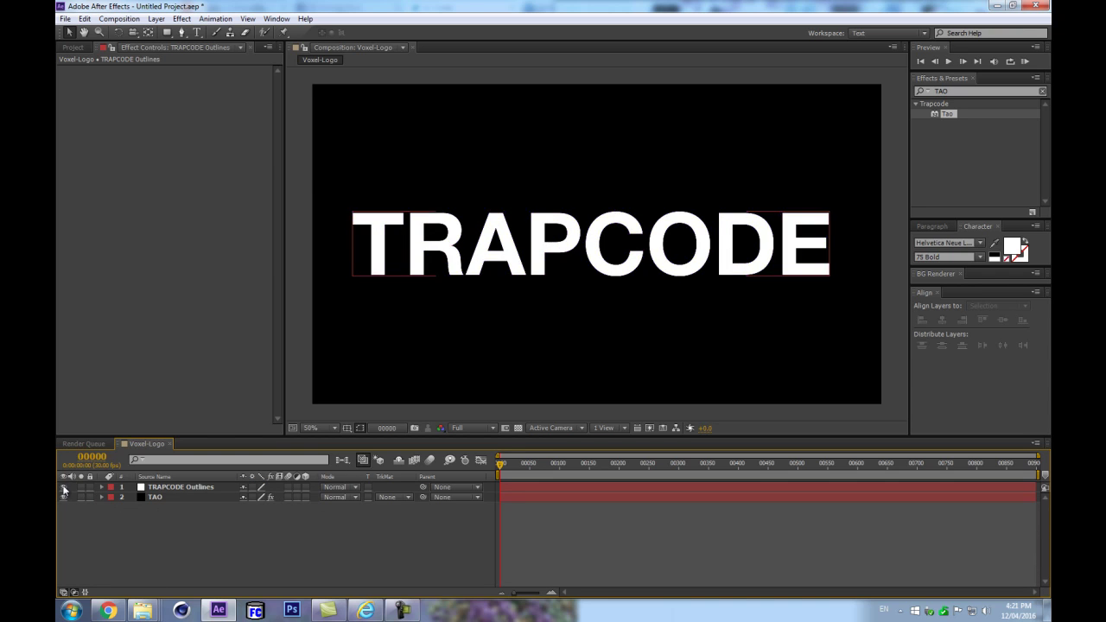
Hide the TRAPCODE Outlines layer, paste the copied letter masks onto the TAO solid, and deselect it
left_click(62, 488)
left_click(173, 497)
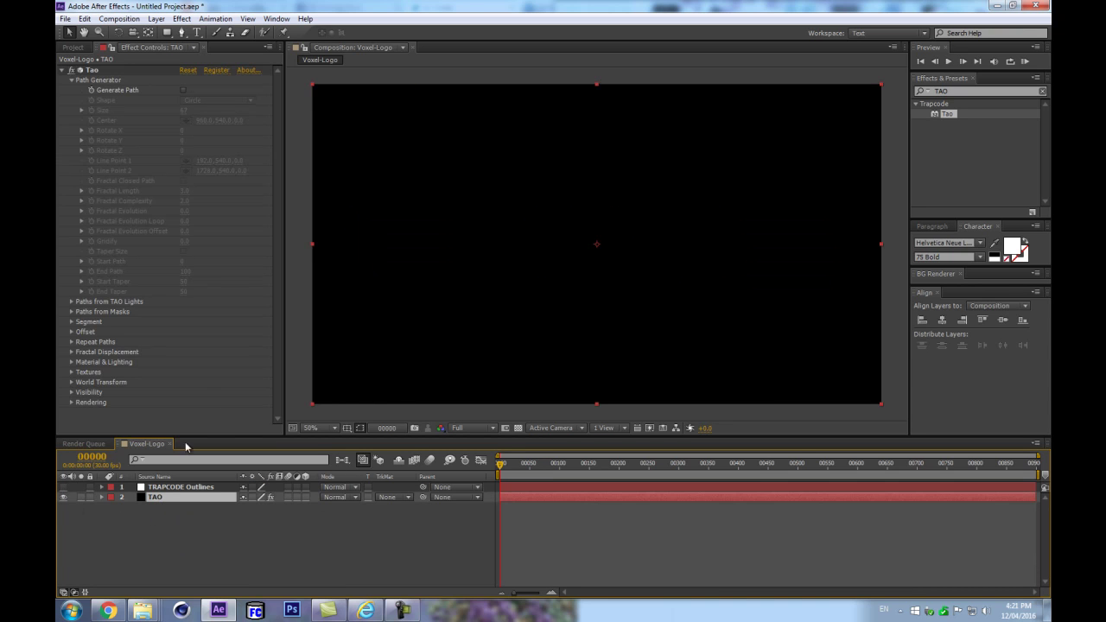
key("ctrl+v")
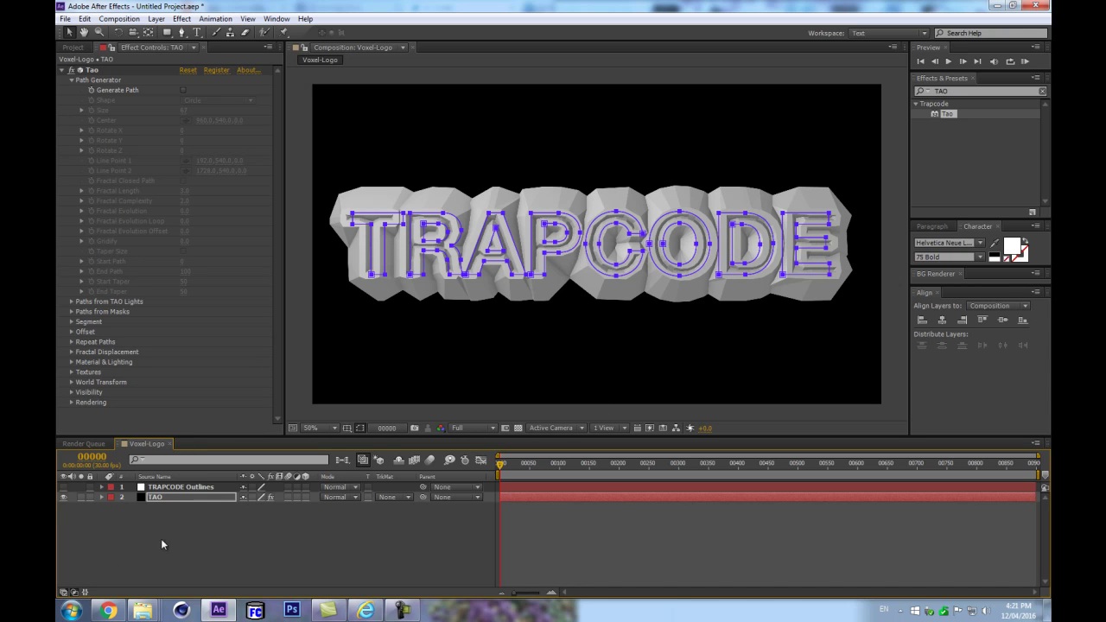
left_click(205, 524)
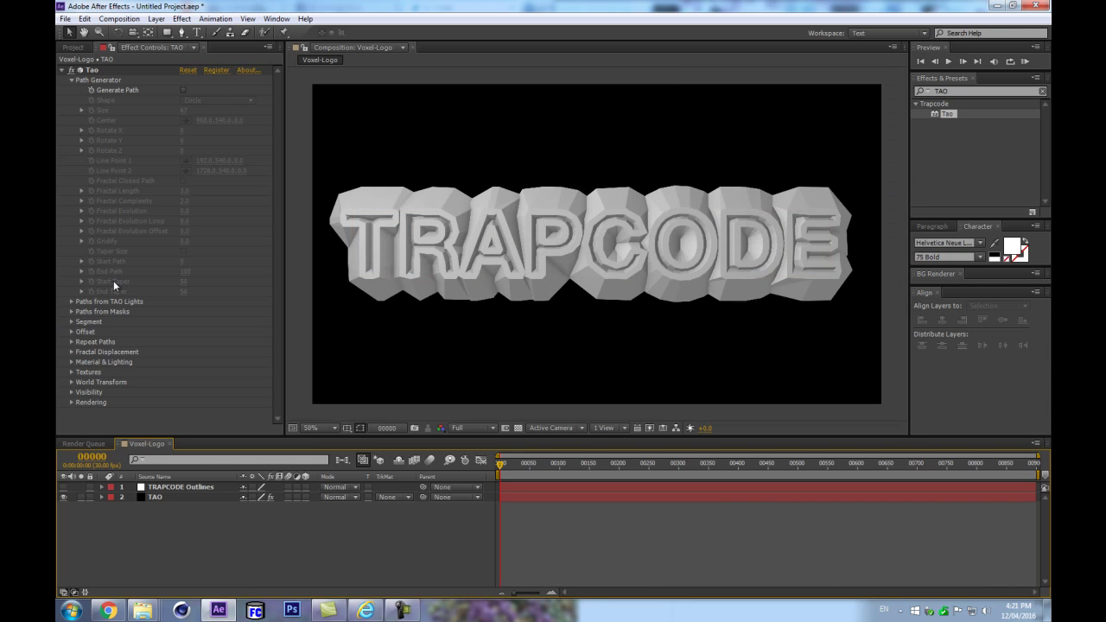
Set Tao's Segment Mode to Repeat N-gon with 4 sides
left_click(73, 321)
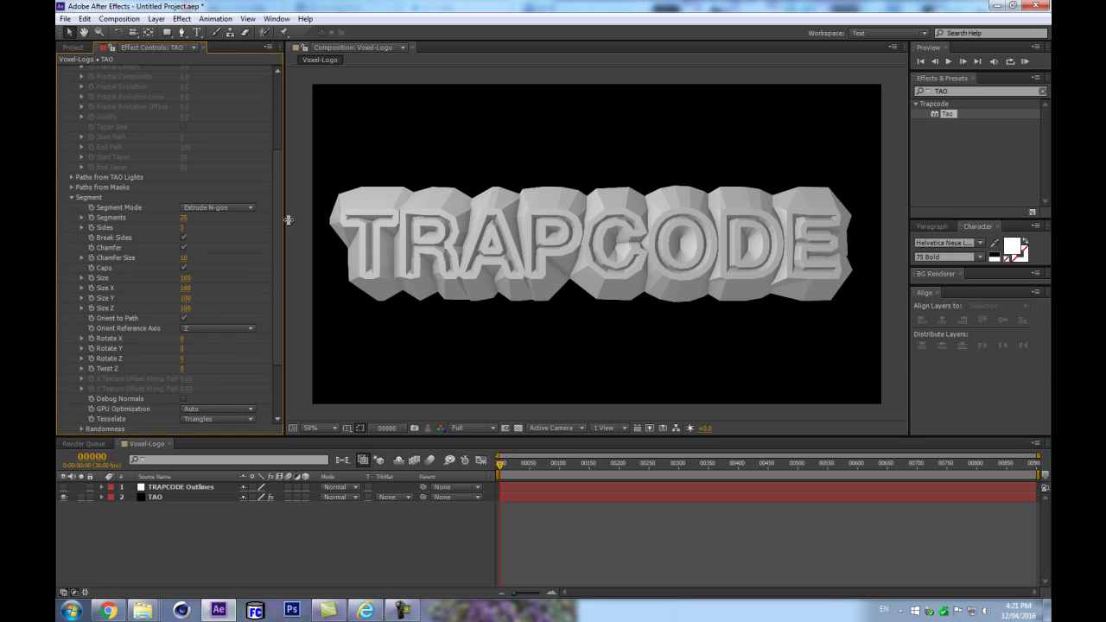
left_click(222, 209)
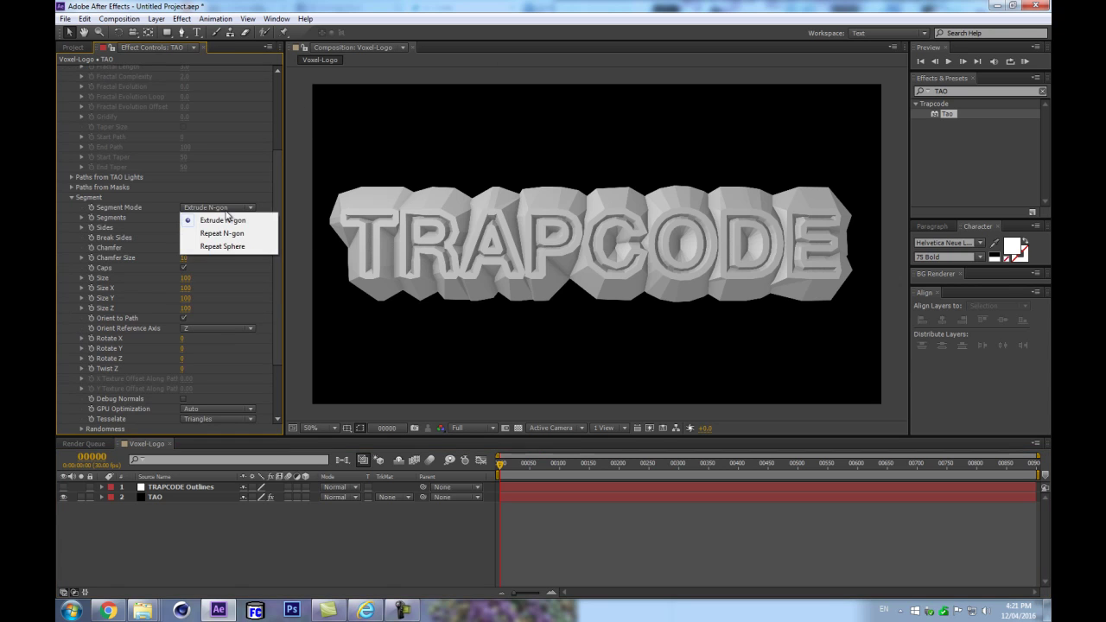
left_click(227, 233)
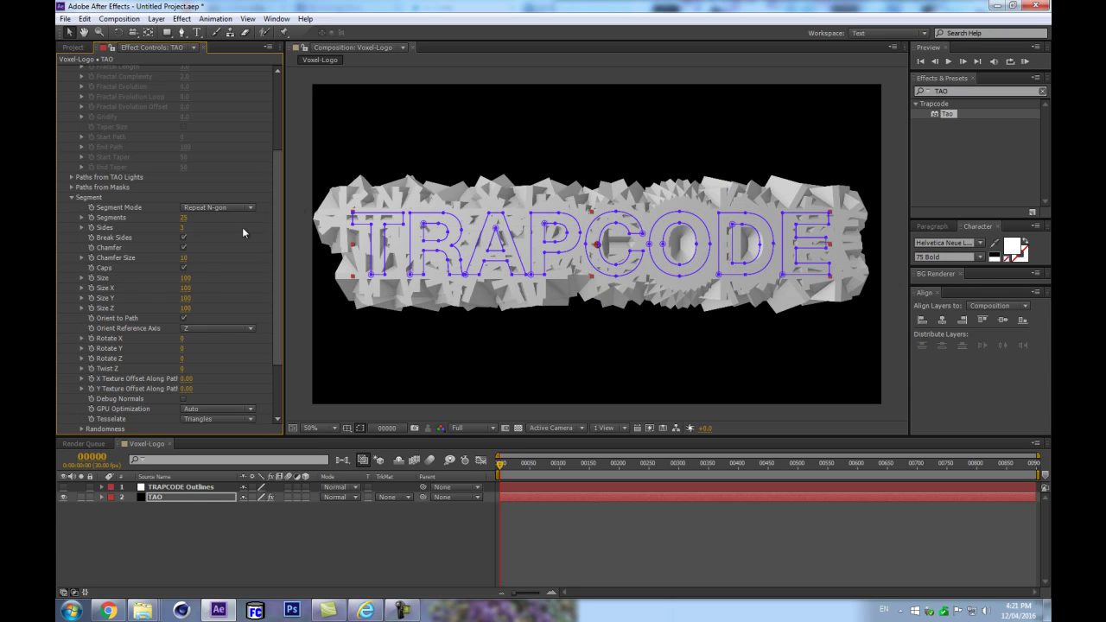
left_click(183, 227)
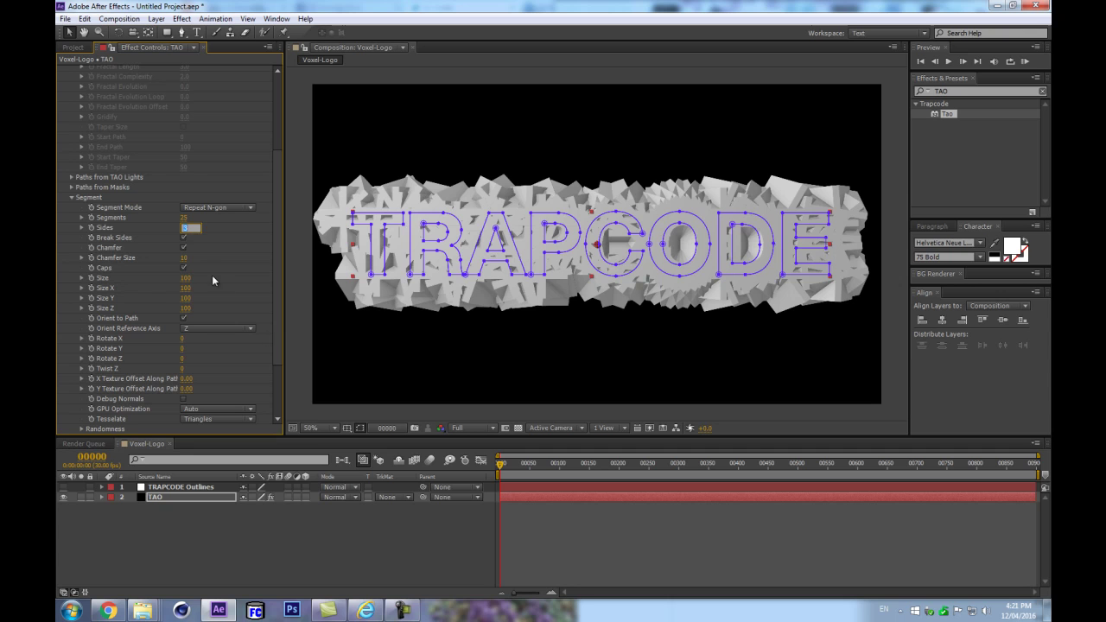
type("4")
key("Return")
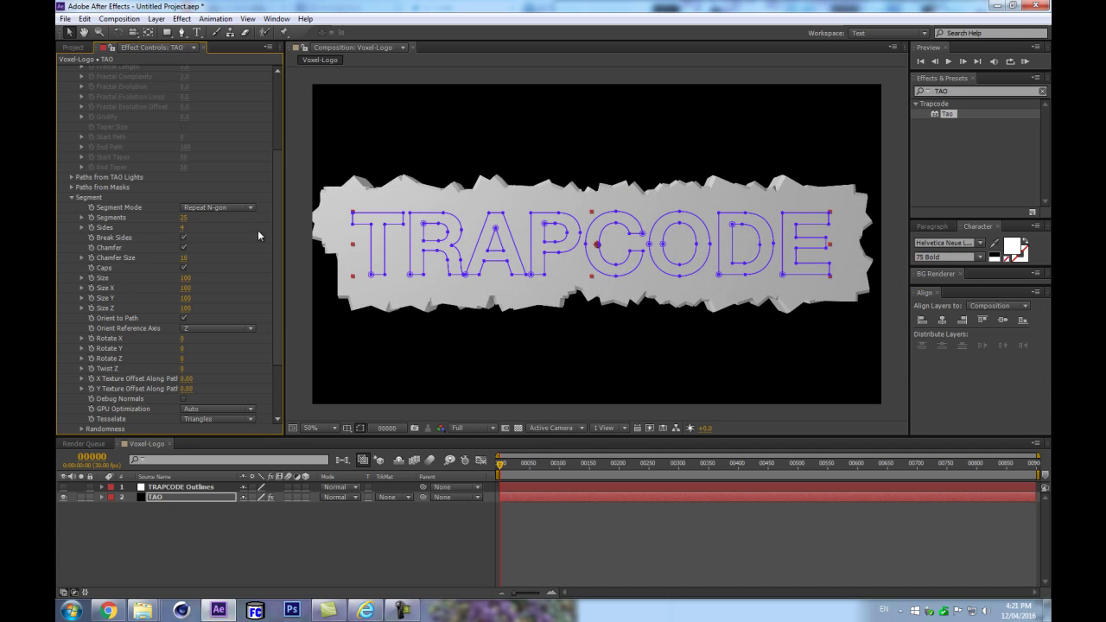
Turn off Chamfer and Orient to Path for the Tao segments and reduce their overall Size to 16
left_click(182, 249)
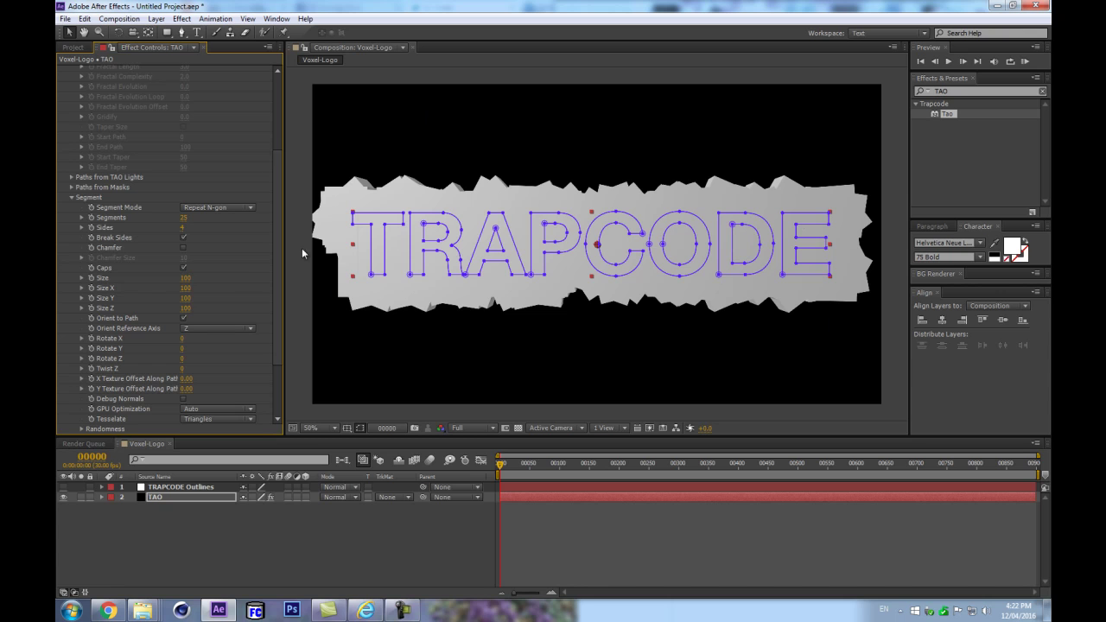
left_click(183, 318)
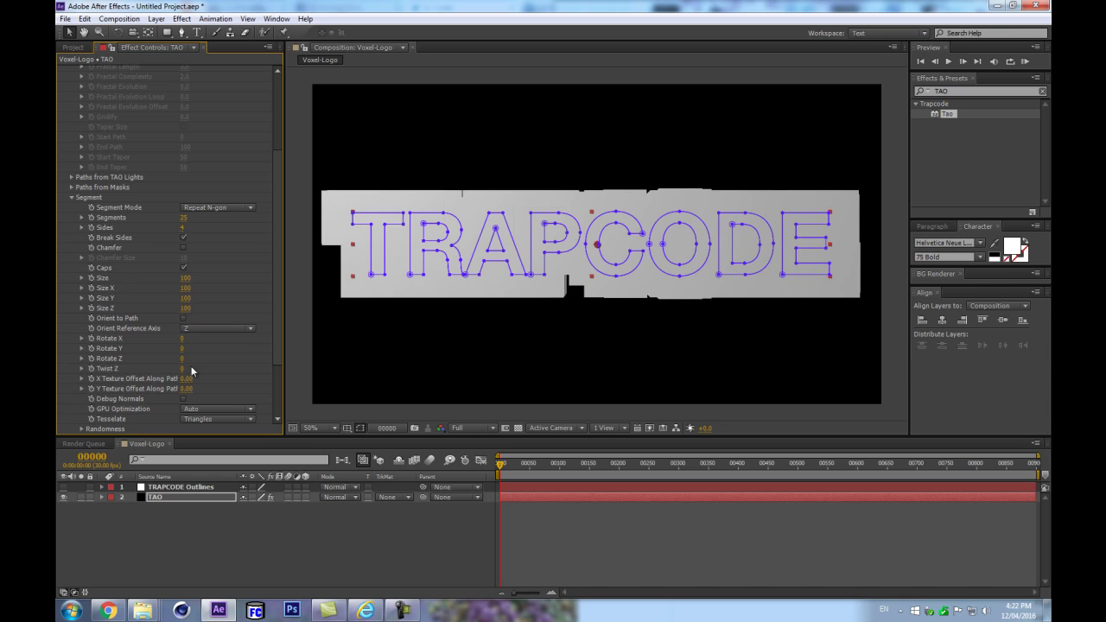
left_click_drag(190, 283, 140, 279)
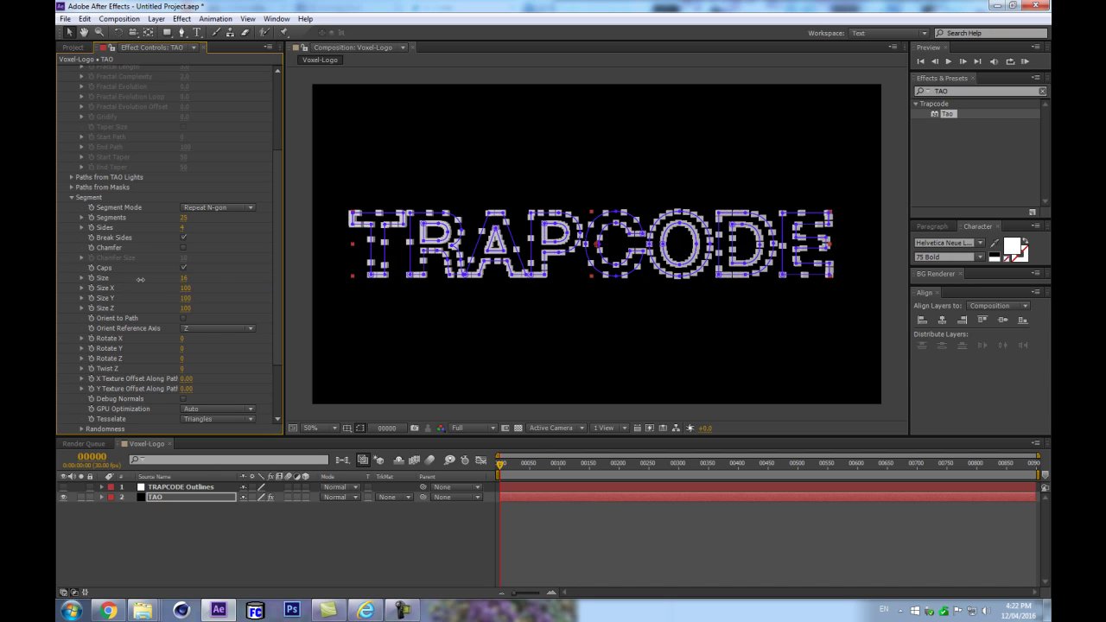
Increase the number of Tao segments along the letter paths to 37
scroll(372, 285, "up", 1)
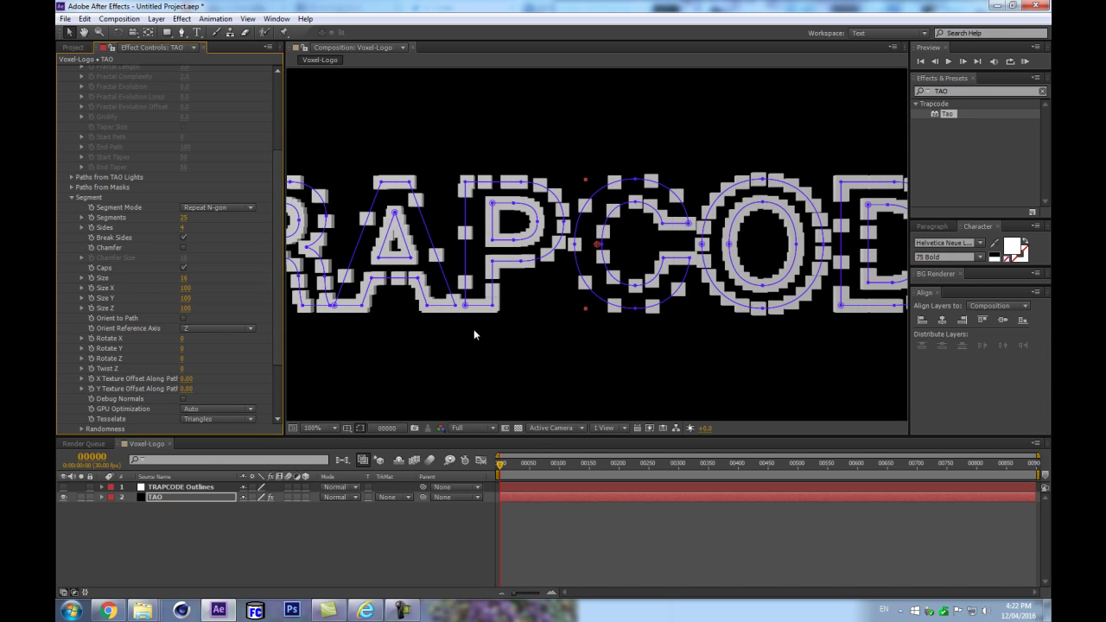
left_click_drag(348, 203, 669, 226)
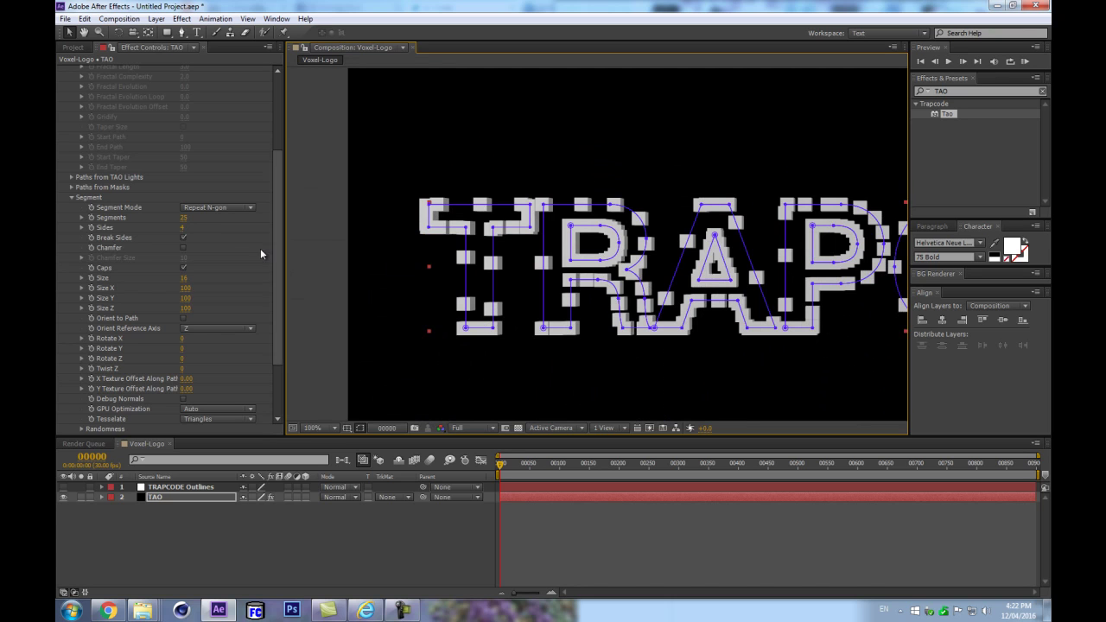
mouse_move(185, 217)
left_mouse_down()
mouse_move(271, 214)
mouse_move(188, 217)
mouse_move(215, 208)
mouse_move(182, 205)
left_mouse_up()
scroll(750, 241, "down", 2)
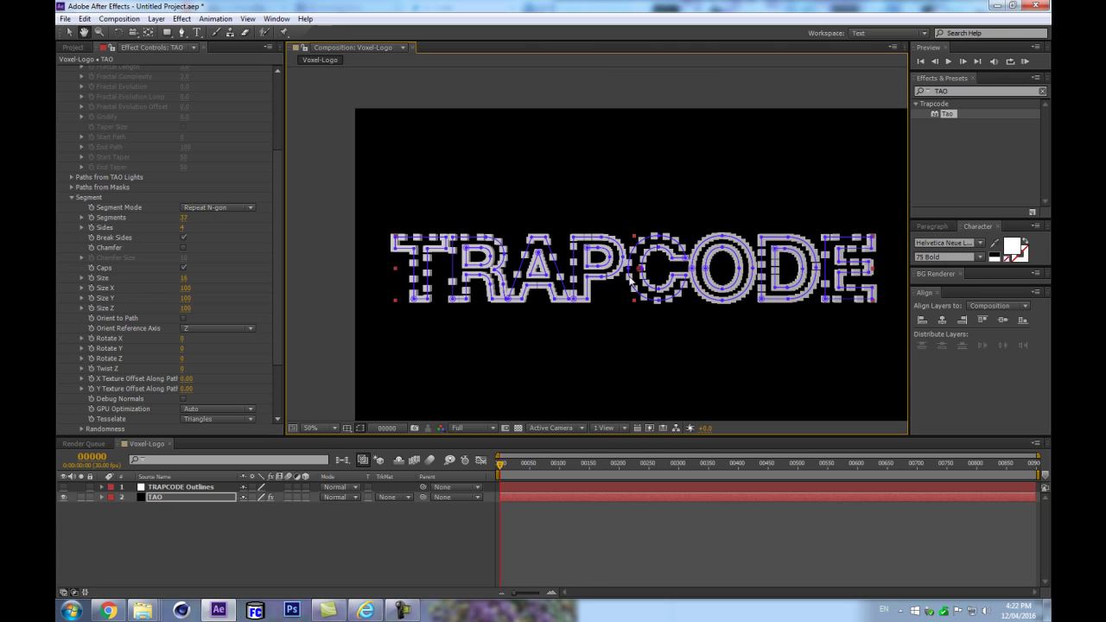
Examine the spacing of the cubes along the letters with the TAO solid selected and deselected
left_click(363, 544)
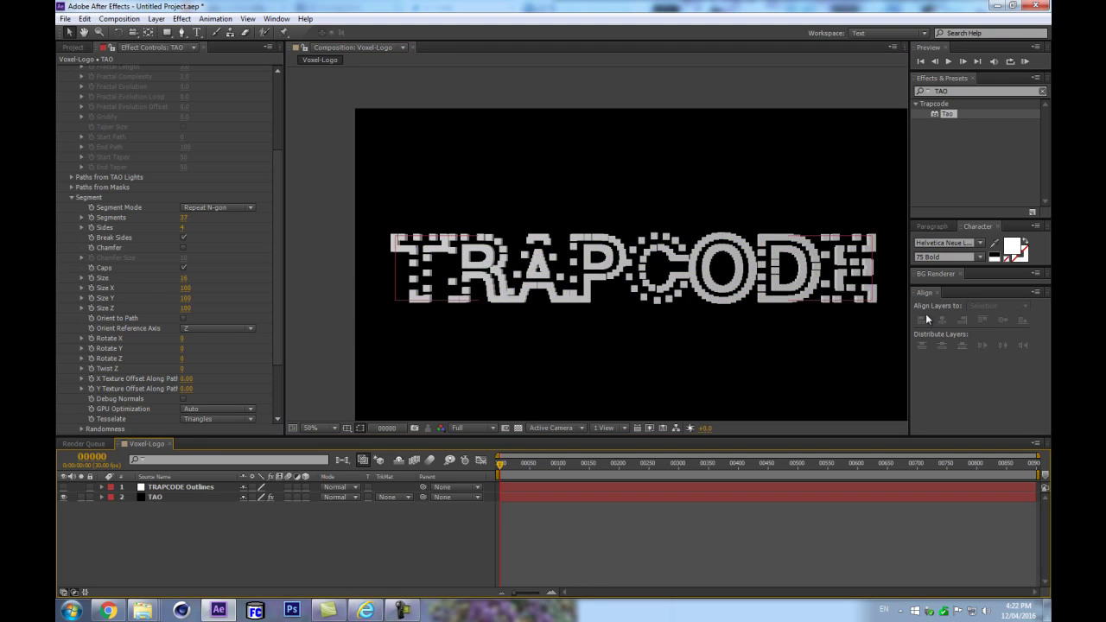
left_click(198, 497)
scroll(446, 347, "up", 1)
scroll(389, 242, "down", 1)
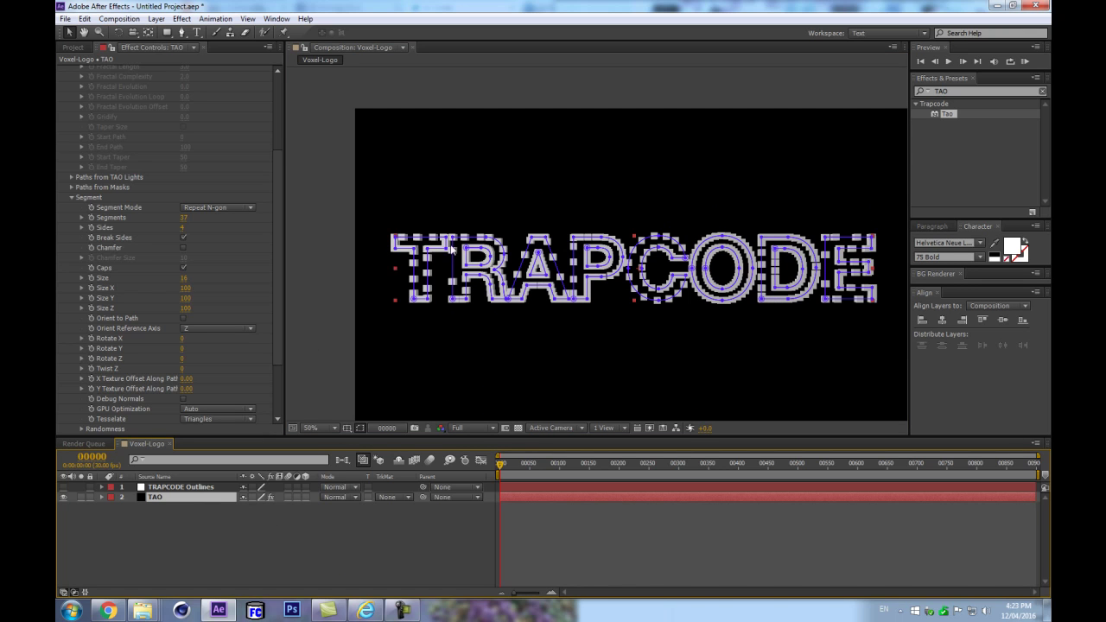
left_click(276, 516)
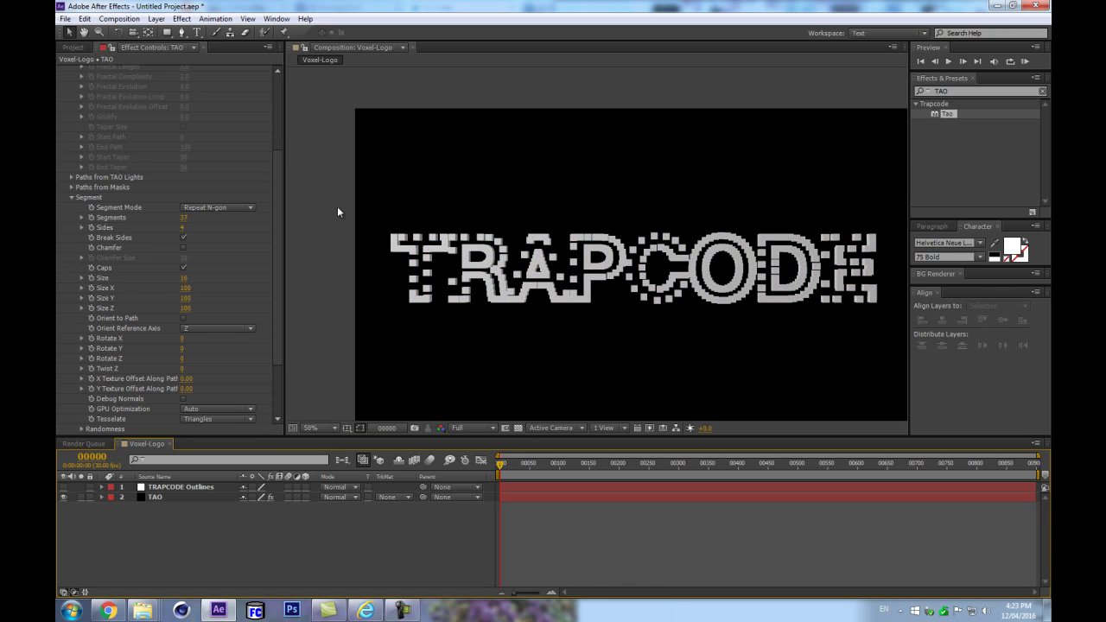
scroll(640, 232, "up", 1)
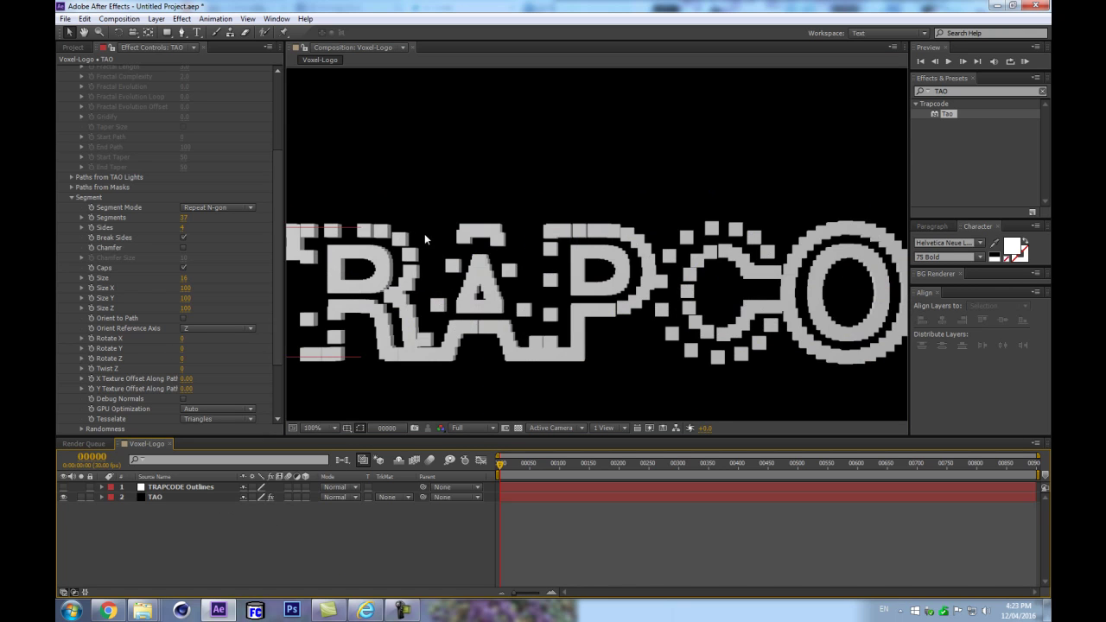
scroll(458, 230, "down", 1)
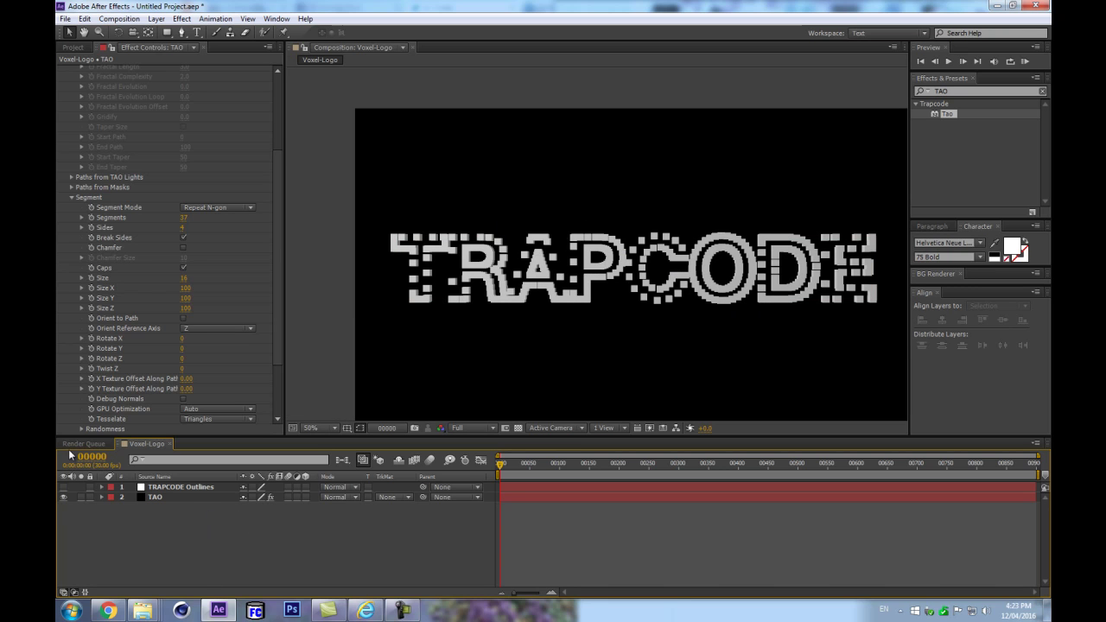
Reveal the mask paths of the TRAPCODE Outlines layer and enlarge the timeline to show more of them
left_click(153, 488)
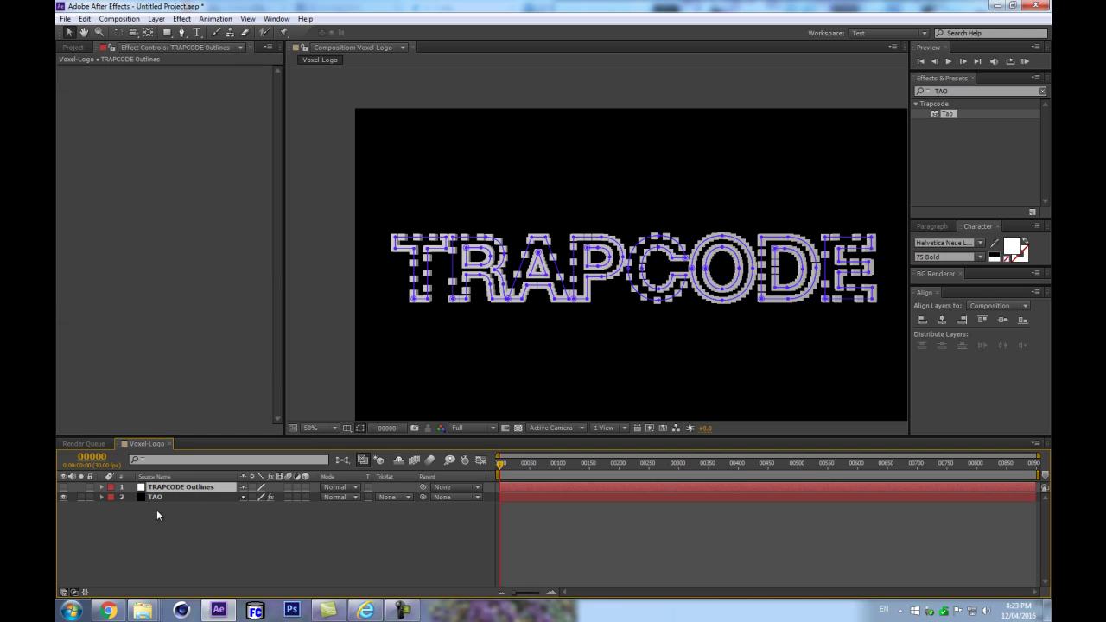
key("m")
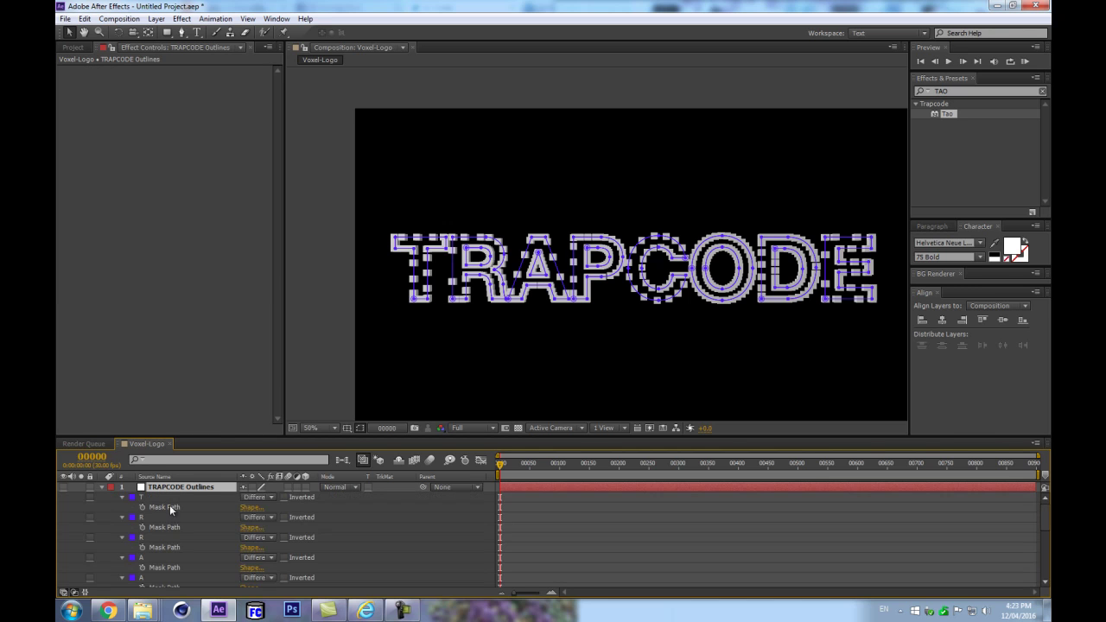
left_click_drag(442, 433, 446, 363)
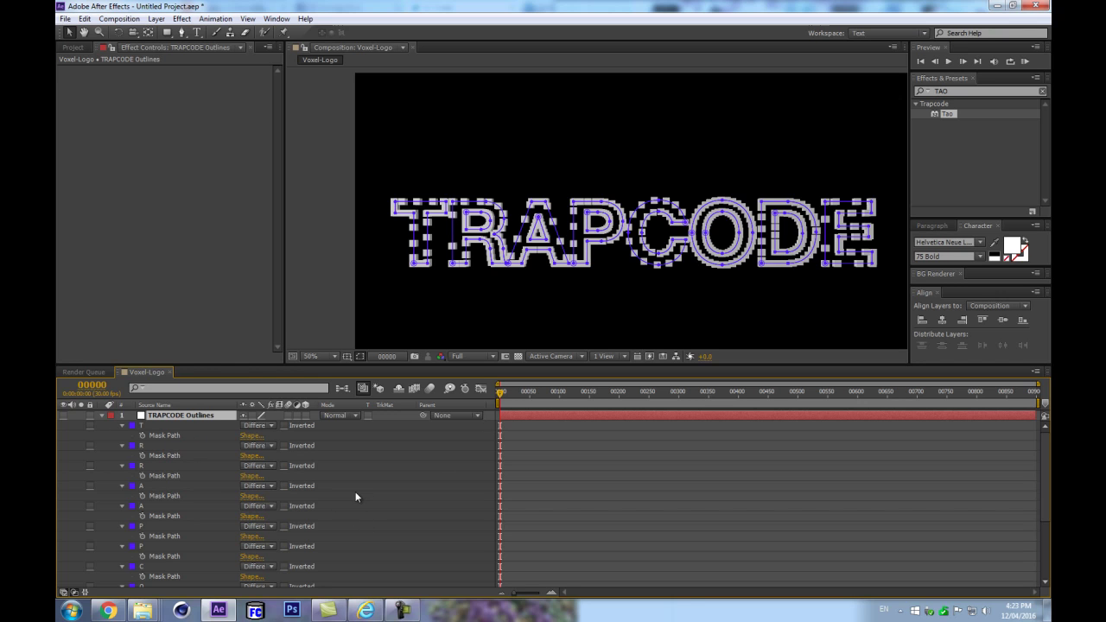
Create a spot light named TAO
key("ctrl+alt+shift+l")
type("TAO")
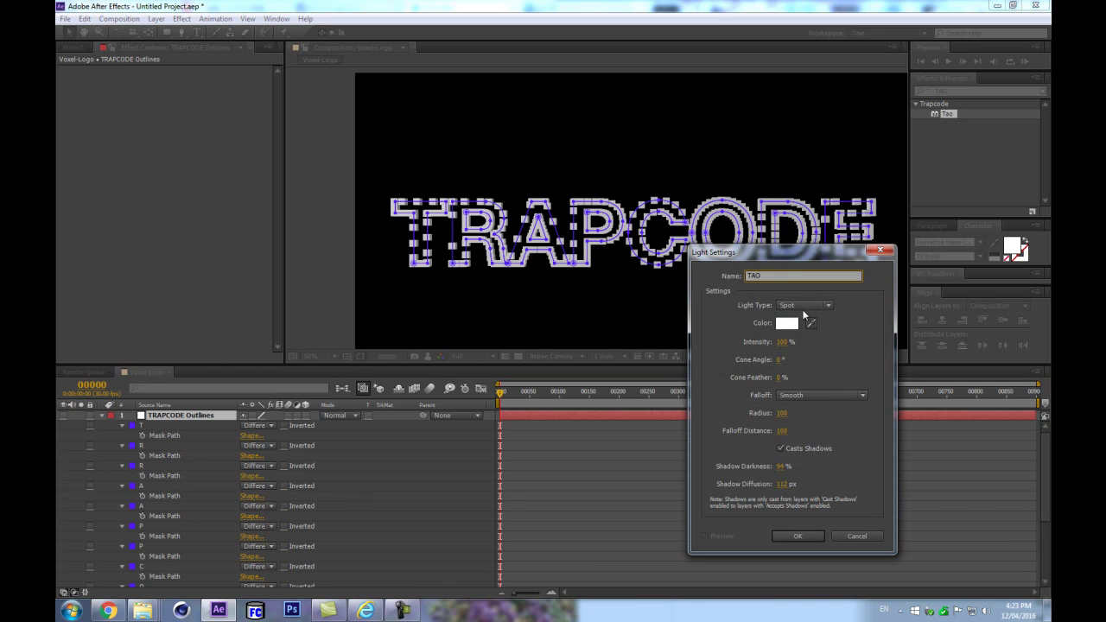
left_click(795, 535)
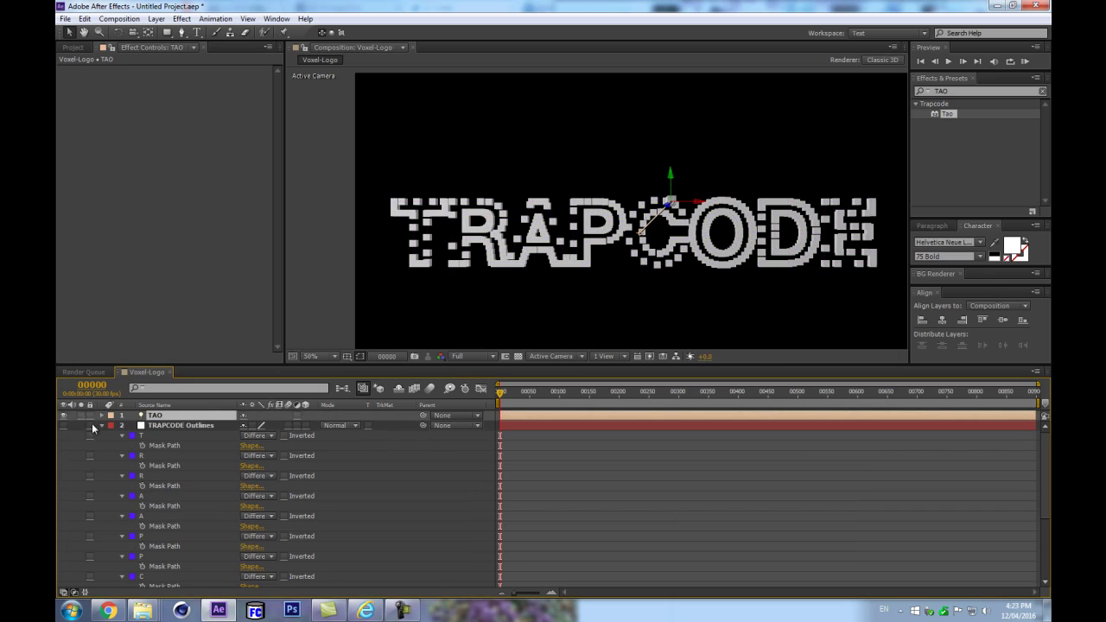
Copy the T mask path into the TAO light's Position and inspect the cubes around the letter T
left_click(154, 446)
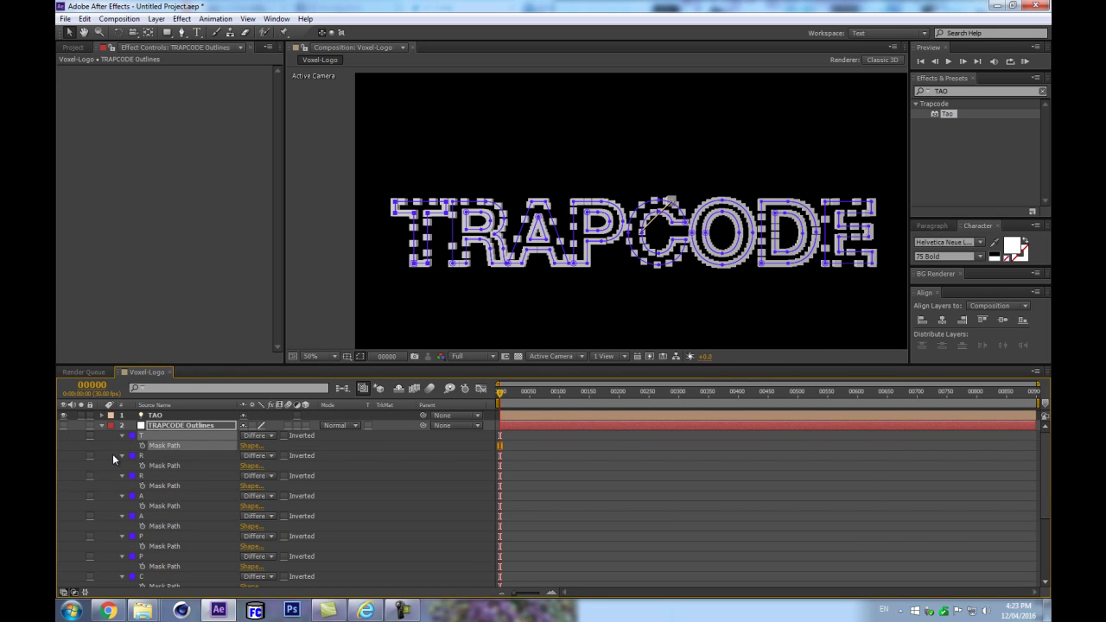
left_click(174, 416)
key("p")
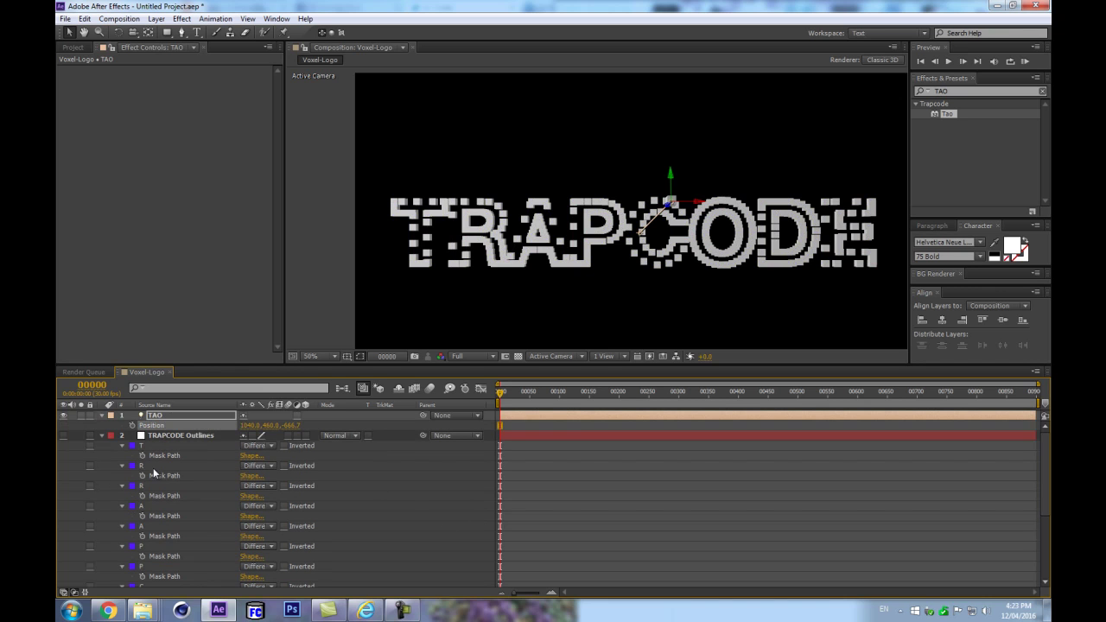
key("ctrl+v")
scroll(415, 244, "up", 1)
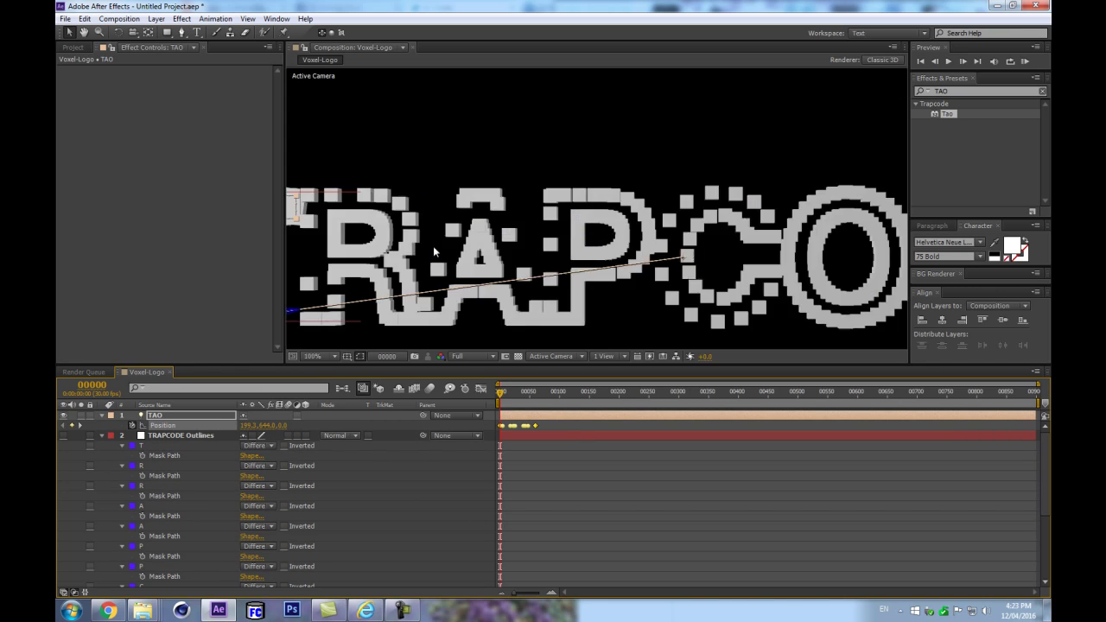
key("space")
left_click_drag(333, 142, 759, 139)
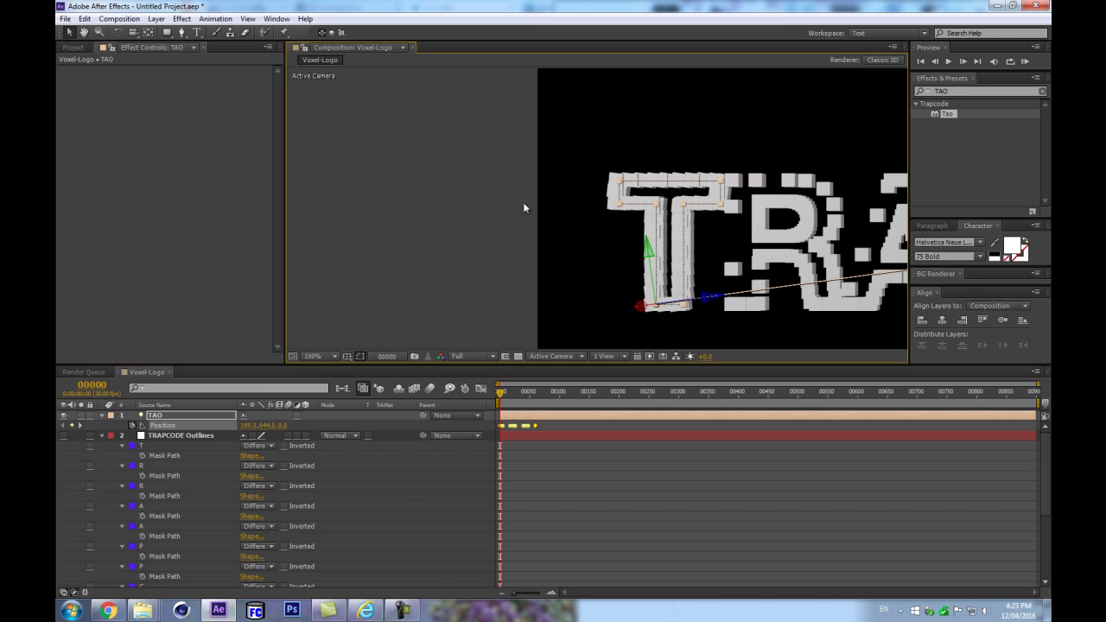
key("comma")
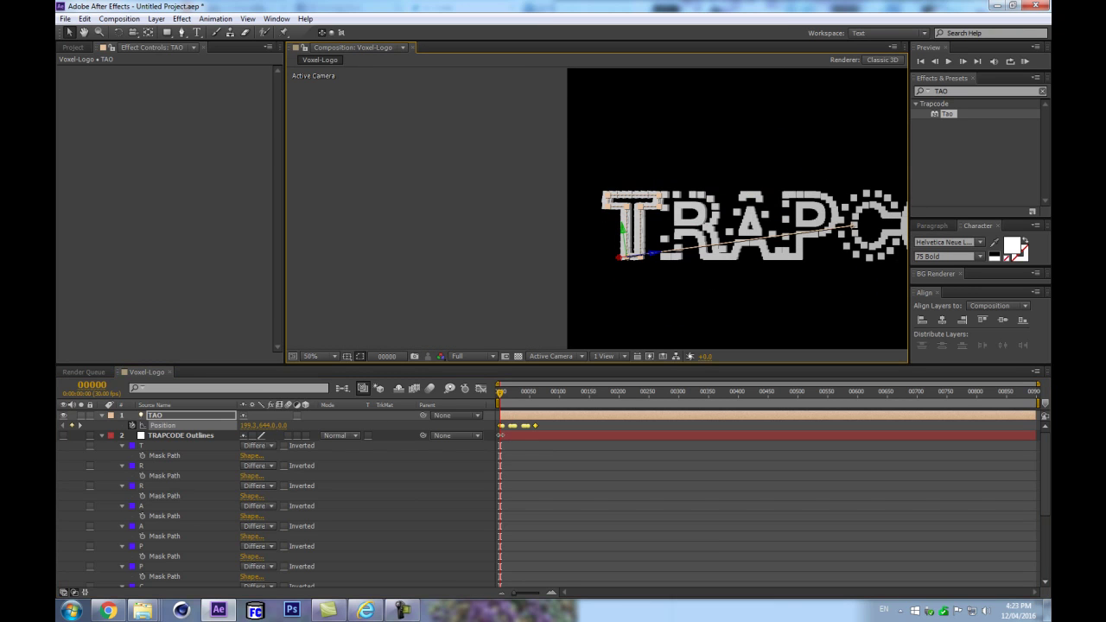
key("period")
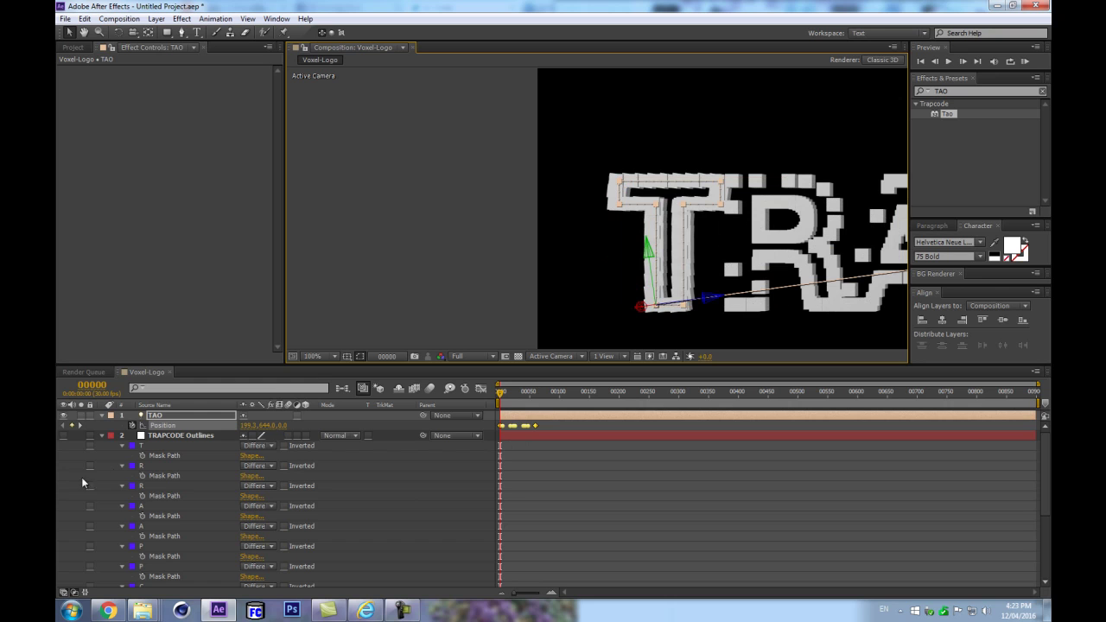
Create a second spot light, also named TAO, above the first one
left_click(156, 467)
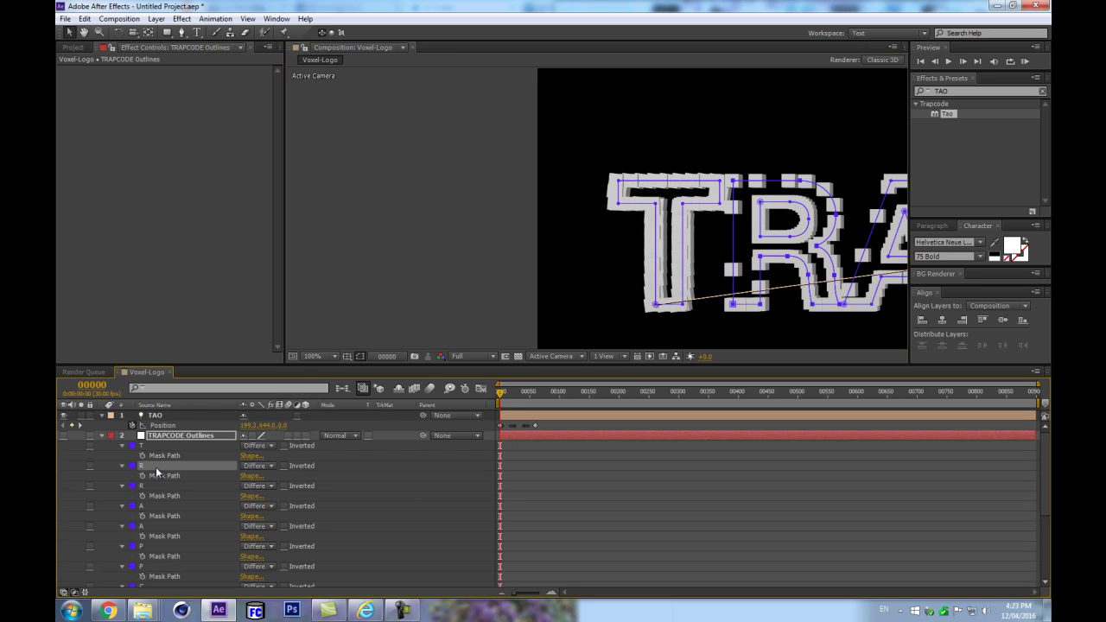
left_click(160, 415)
key("ctrl+alt+shift+l")
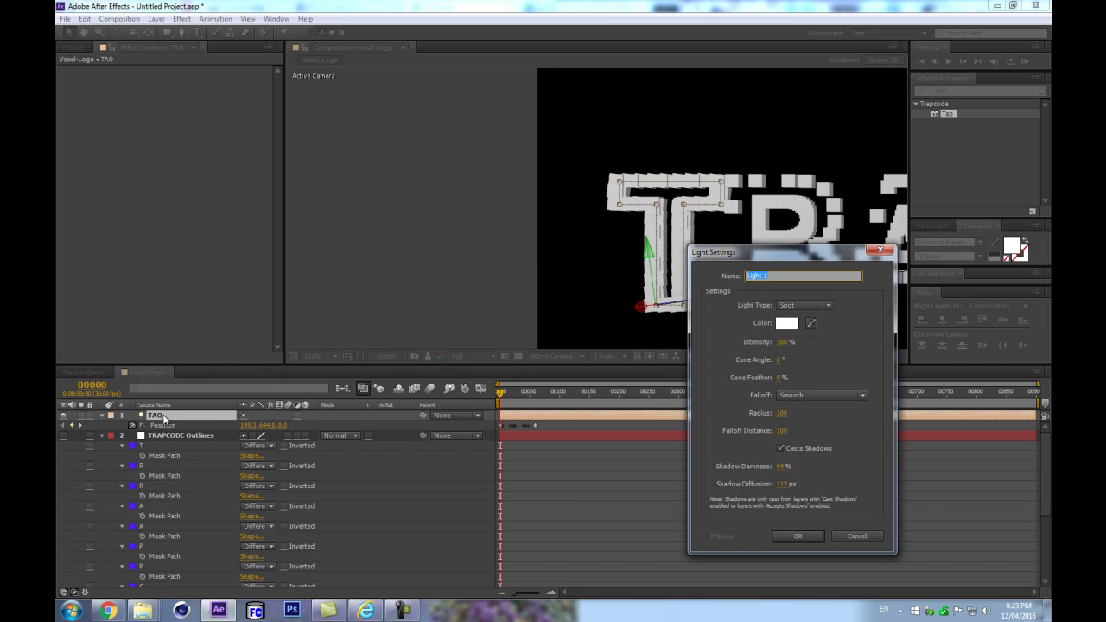
key("Return")
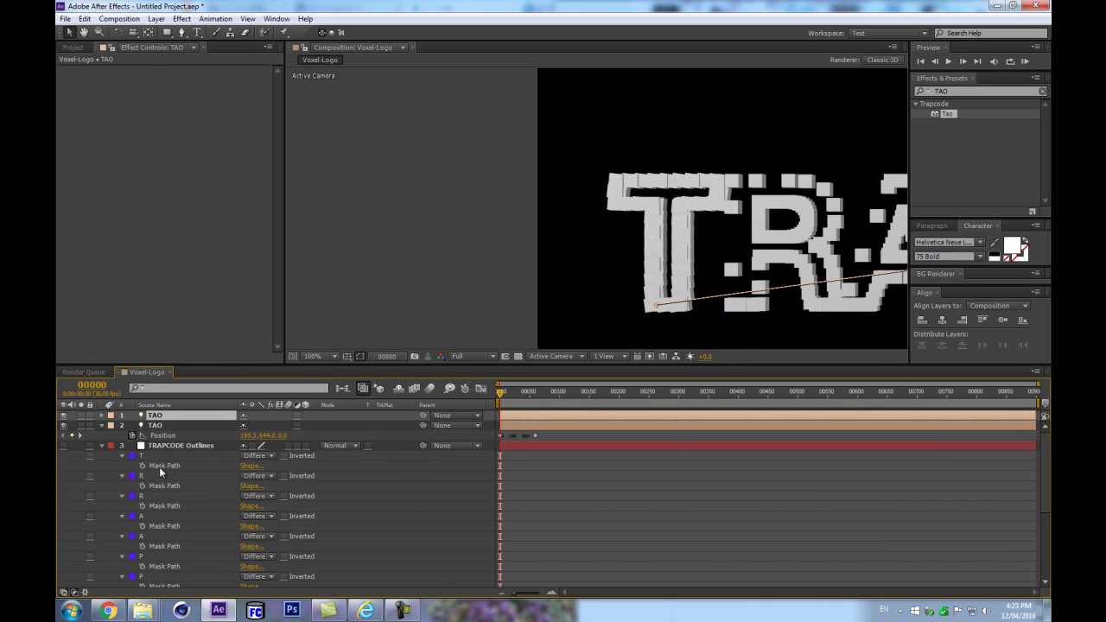
Copy the path of the first R mask into the Position of the second TAO light
left_click(160, 467)
left_click(154, 418)
key("ctrl+v")
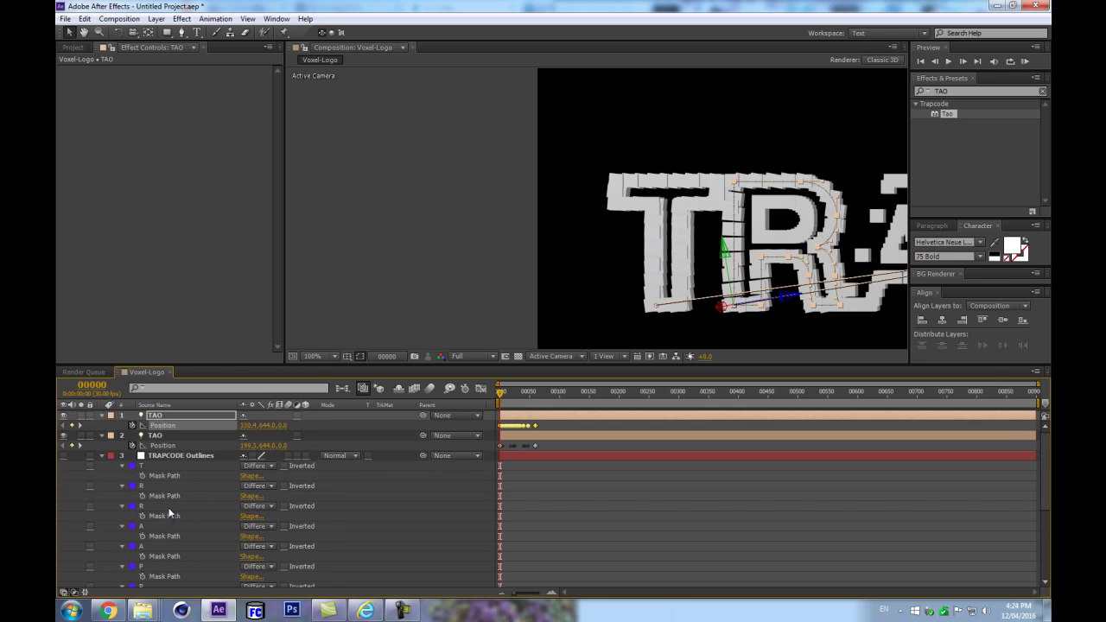
Create a third TAO spot light with the path of the second R mask copied into its Position
left_click(164, 516)
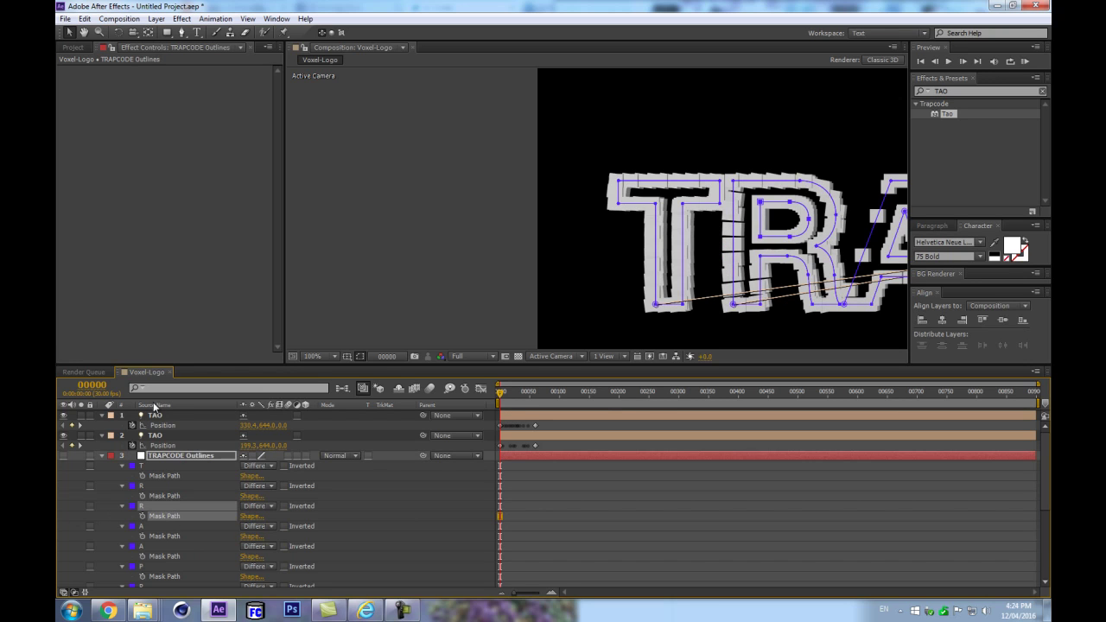
left_click(155, 415)
key("ctrl+alt+shift+l")
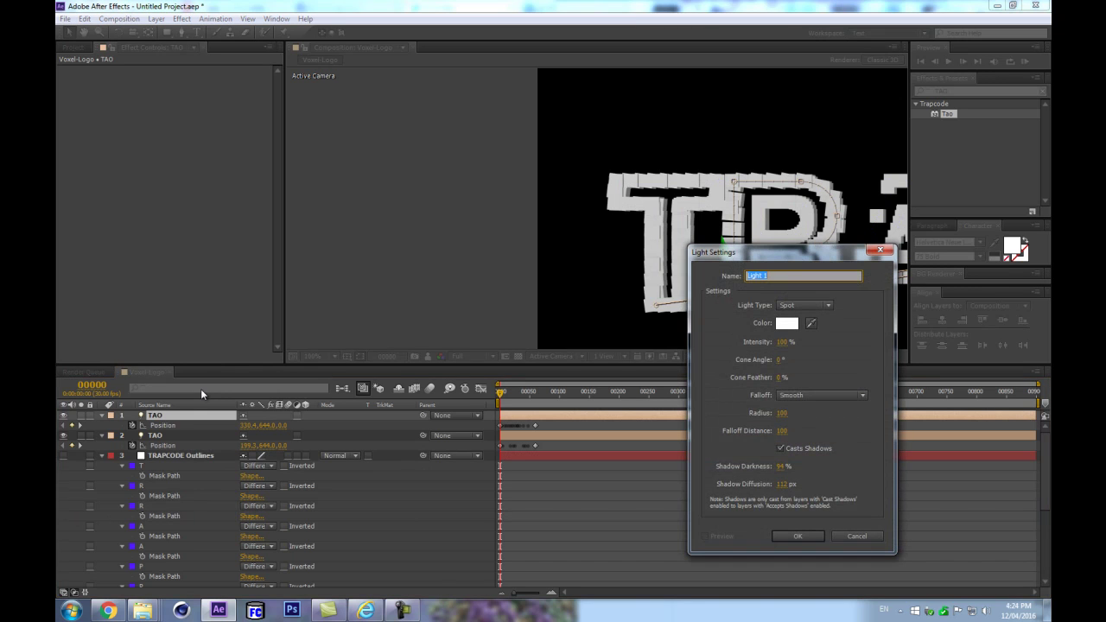
key("Return")
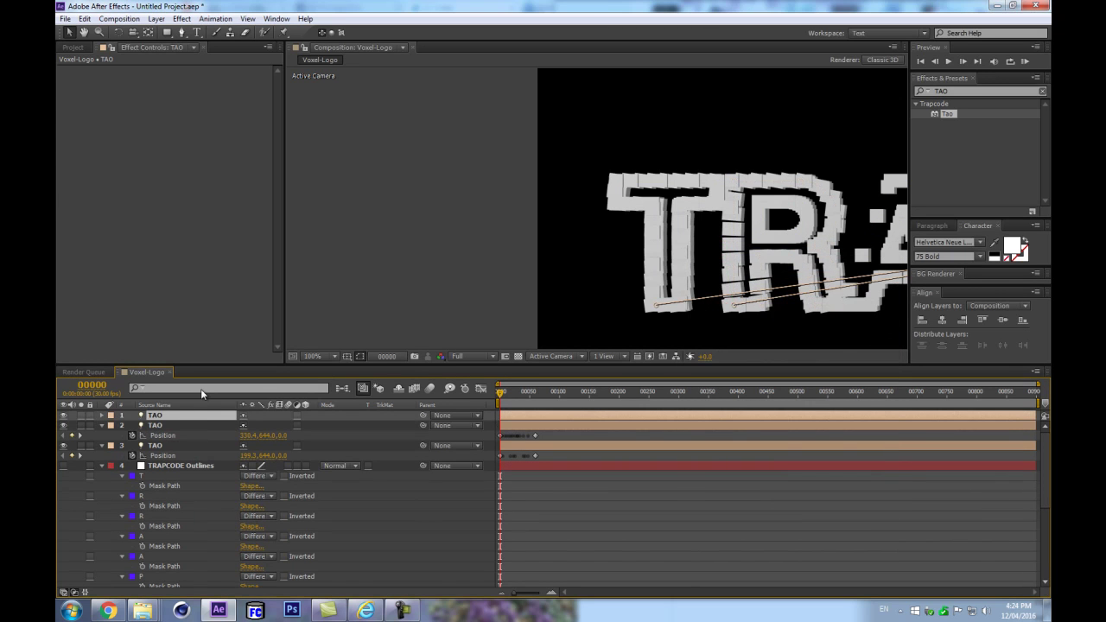
key("ctrl+v")
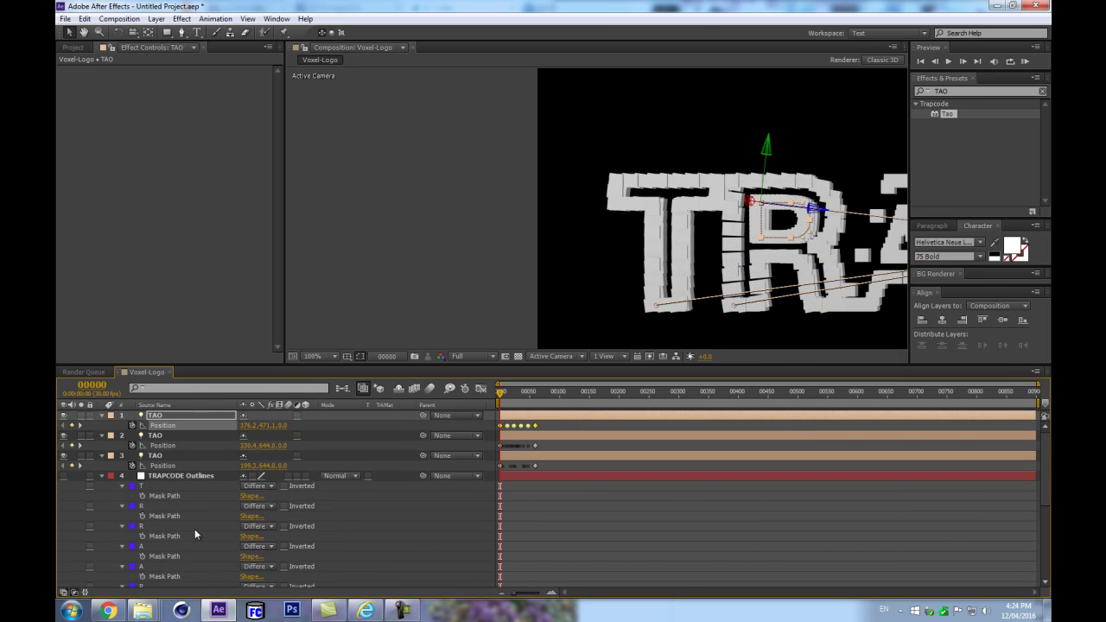
Create a fourth TAO spot light with the path of the first A mask copied into its Position
scroll(179, 503, "down", 1)
left_click(164, 526)
scroll(186, 468, "up", 1)
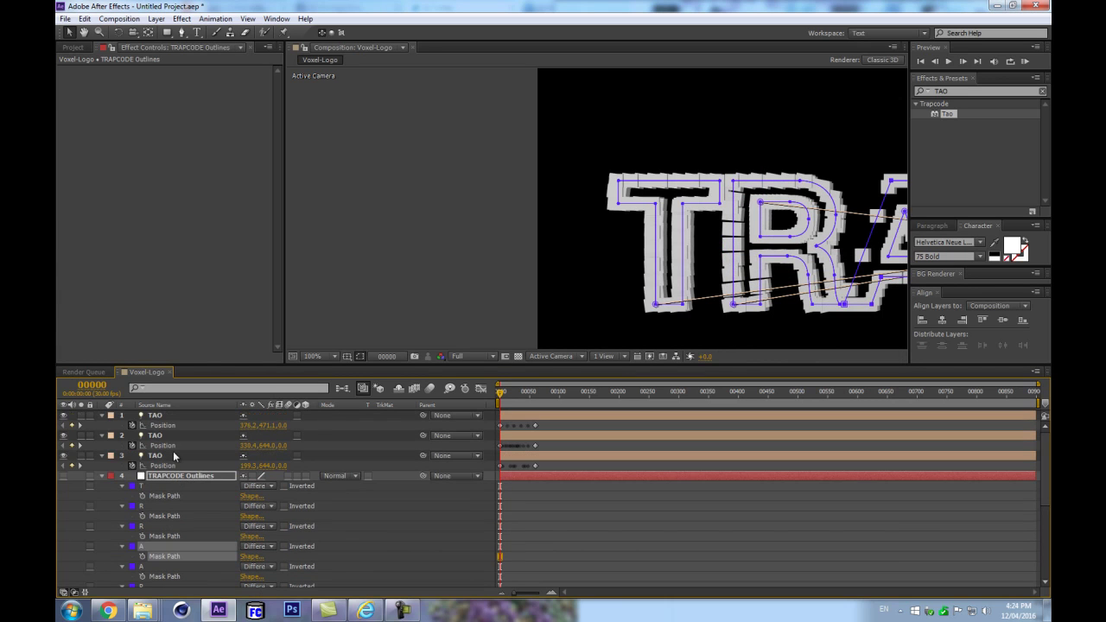
left_click(177, 417)
double_click(178, 416)
type("Rtao")
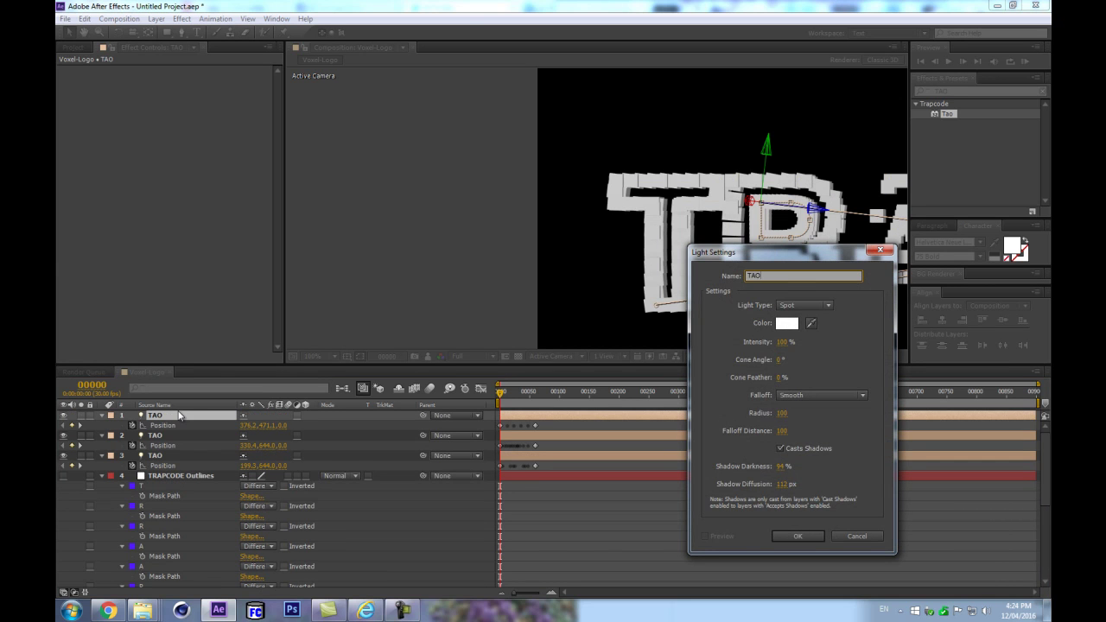
key("Return")
key("ctrl+v")
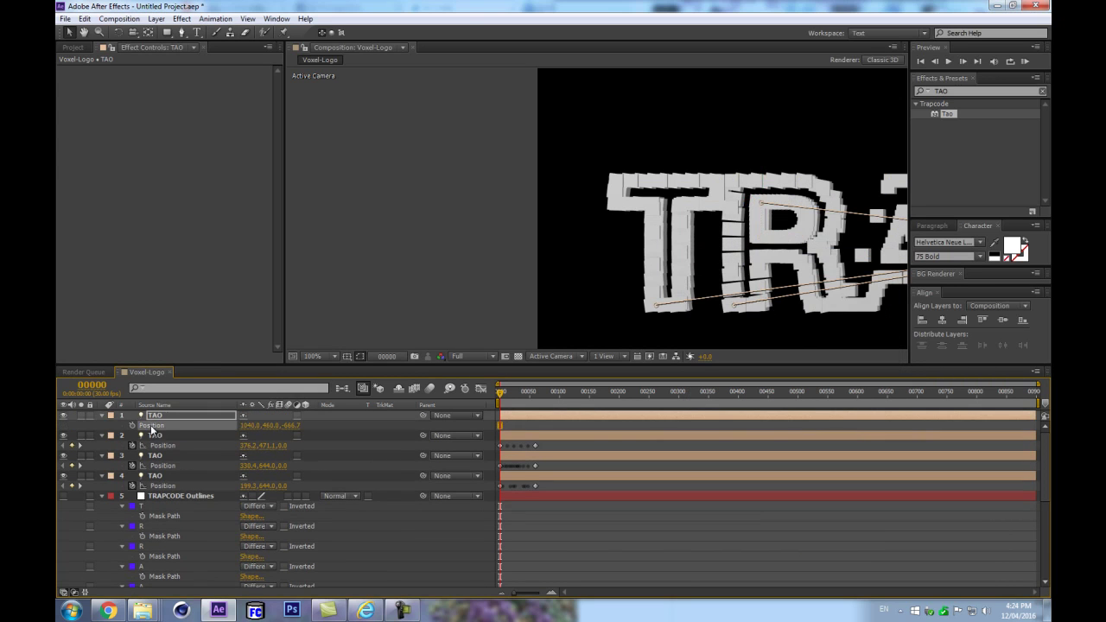
Copy the path of the second A mask into the Position of a fifth spot light named TAO
scroll(310, 535, "down", 1)
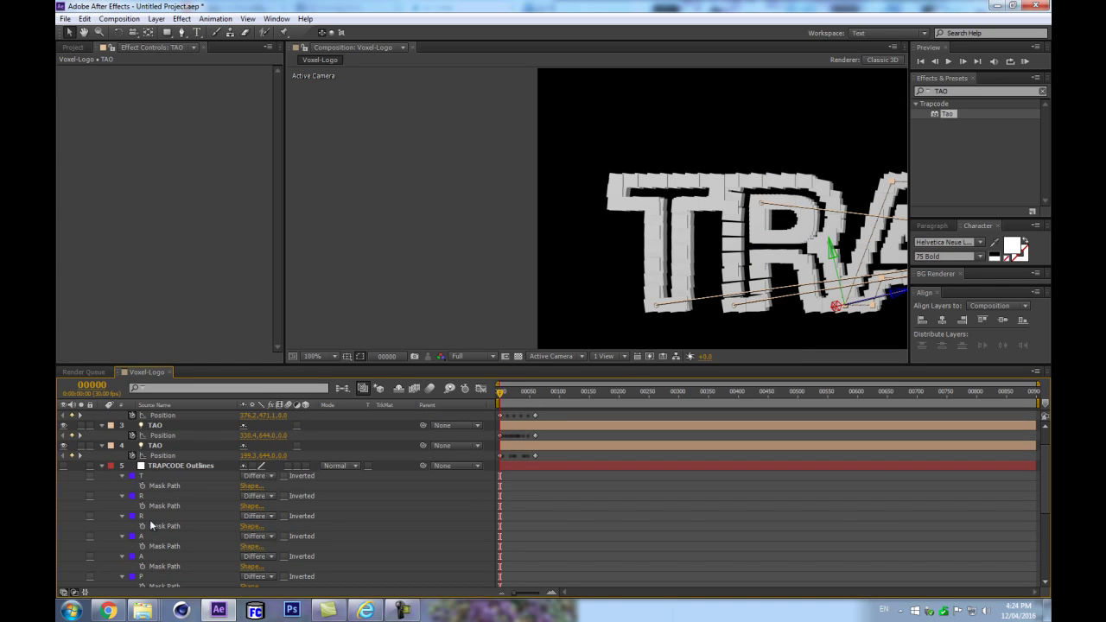
left_click(177, 465)
scroll(172, 450, "up", 1)
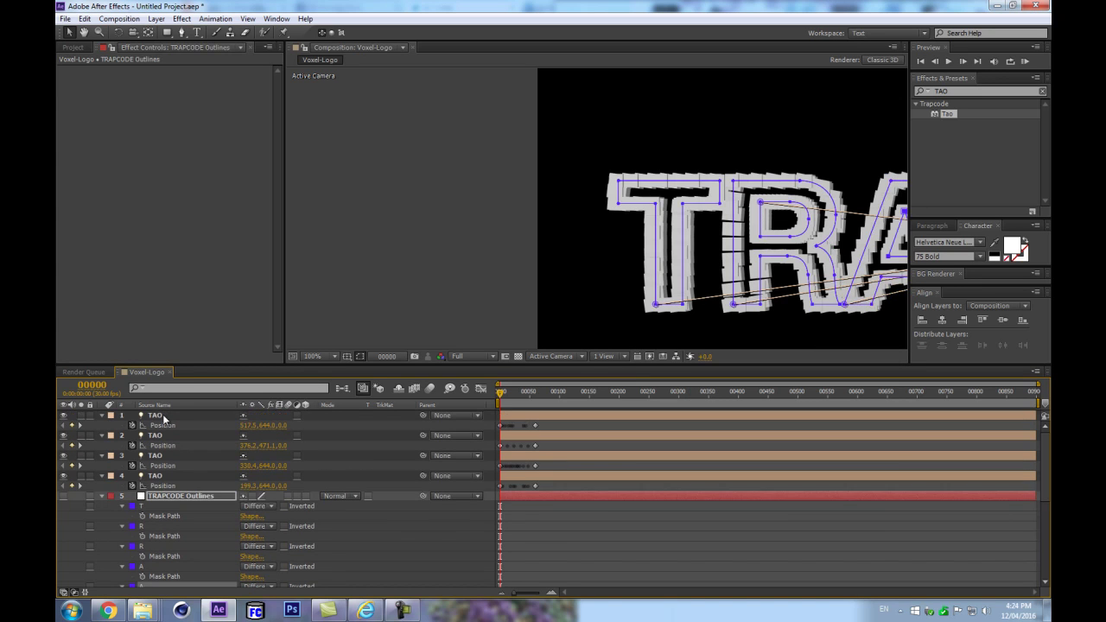
left_click(163, 416)
key("ctrl+alt+shift+l")
key("Return")
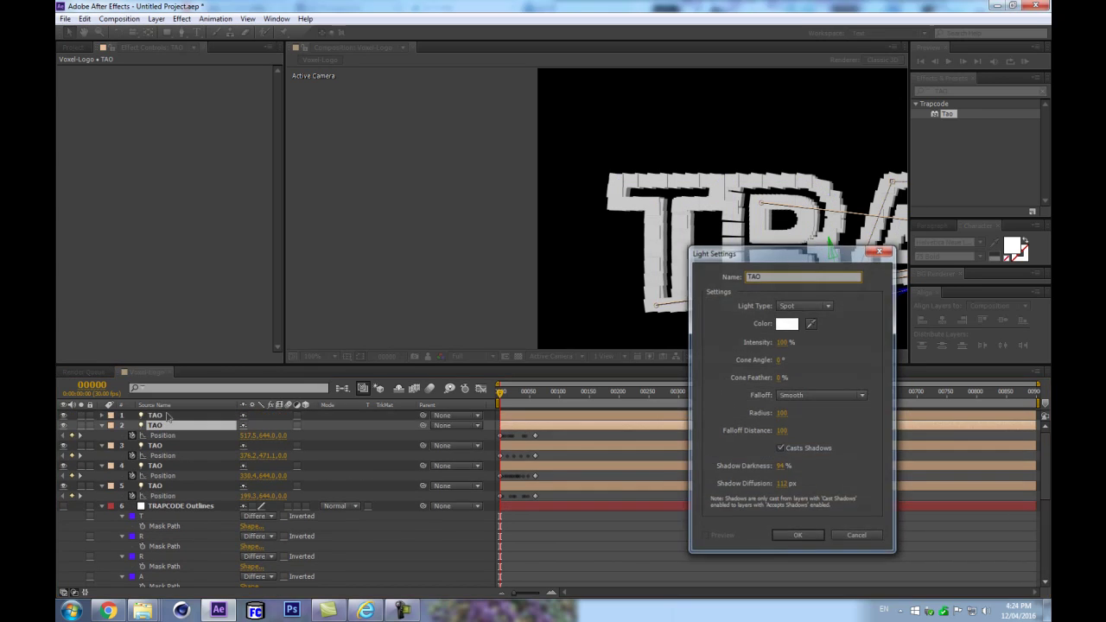
key("ctrl+v")
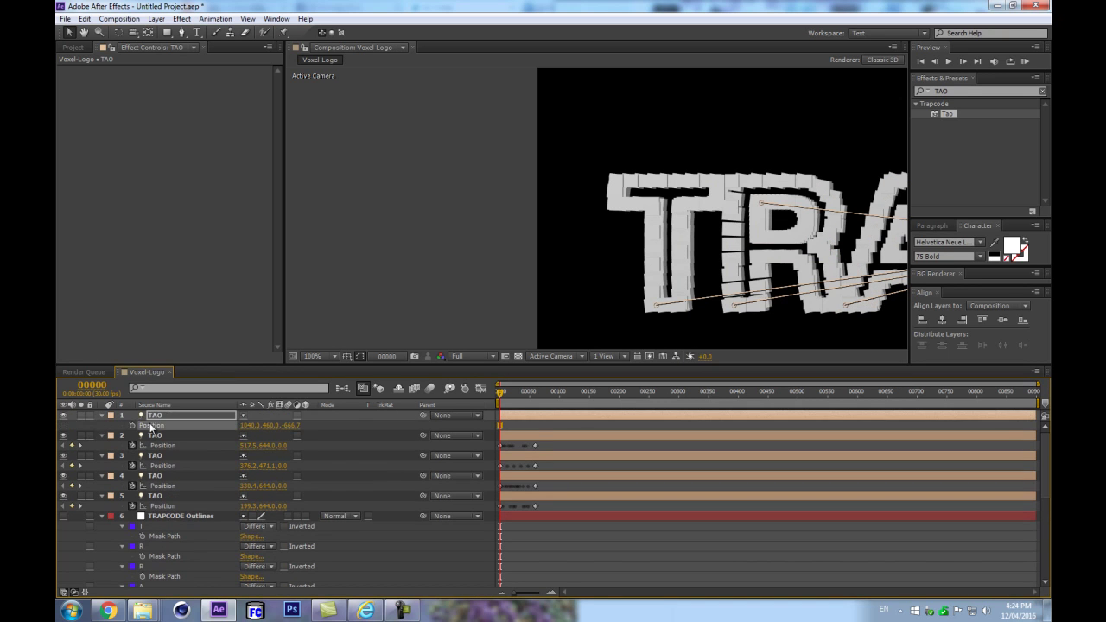
Copy the path of the first P mask in the TRAPCODE Outlines layer
scroll(166, 559, "down", 2)
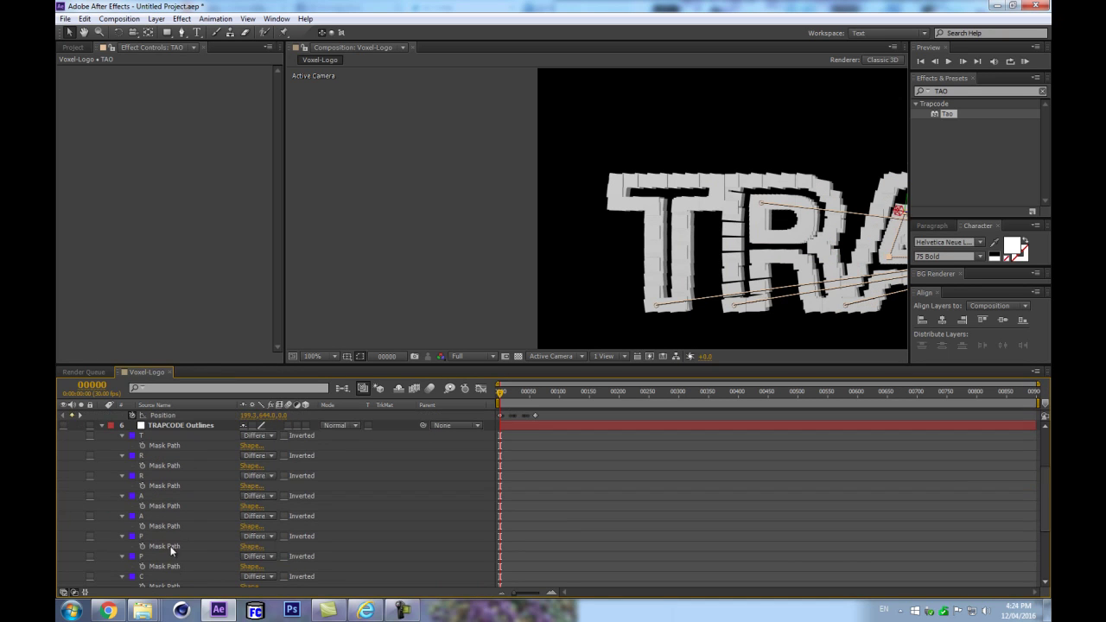
left_click(166, 545)
scroll(183, 479, "up", 2)
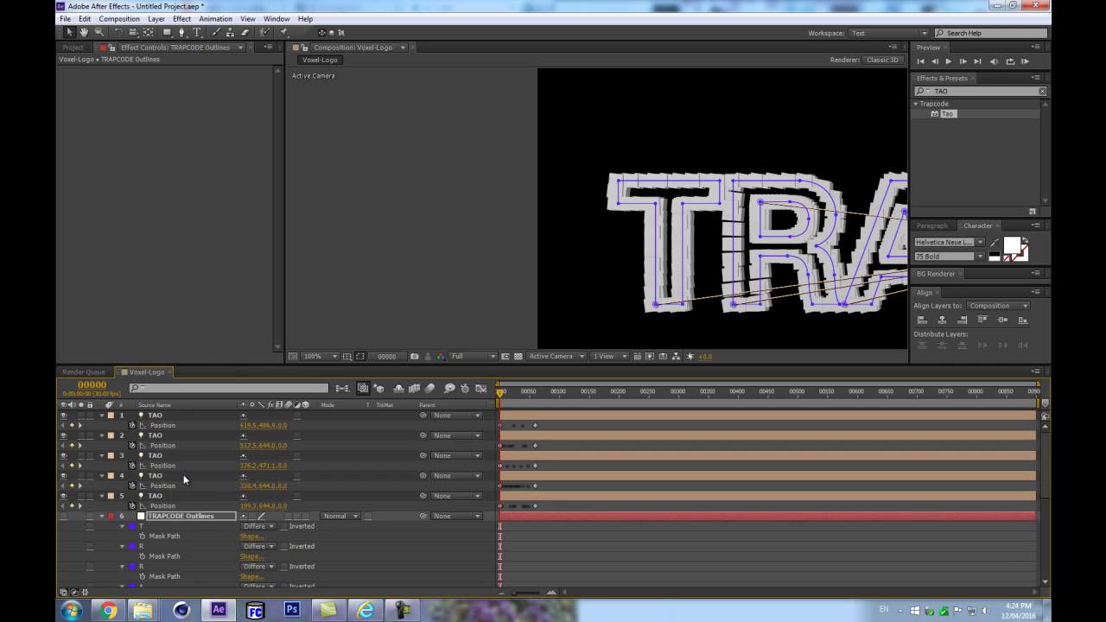
left_click(149, 417)
key("ctrl+alt+shift+y")
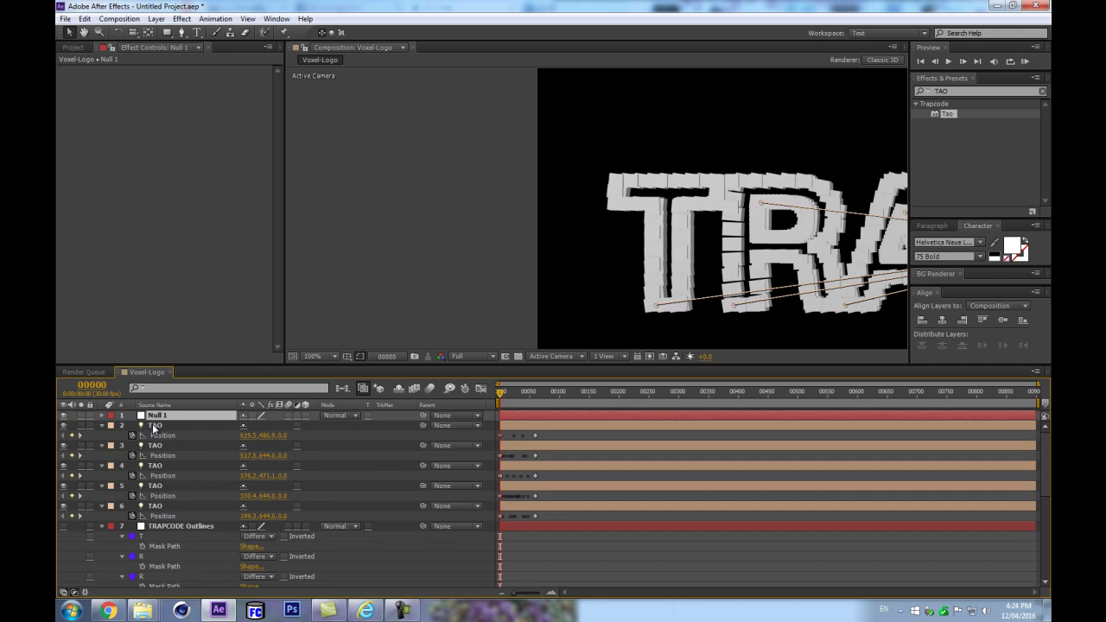
key("ctrl+z")
Create a sixth spot light named TAO and paste the copied P path into its Position
key("ctrl+alt+shift+l")
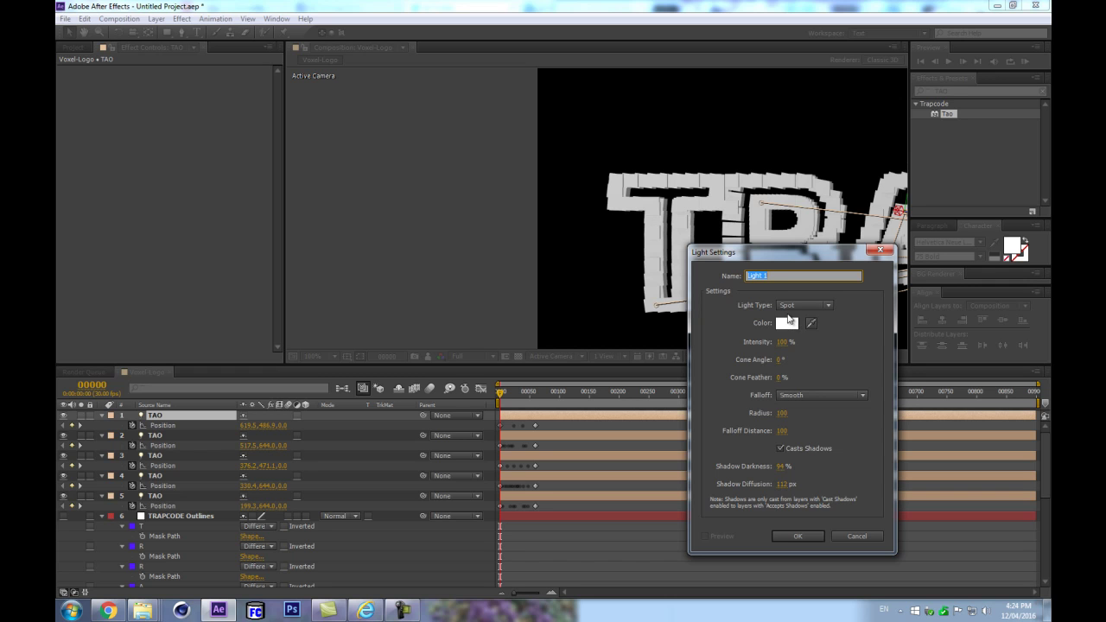
type("TAO")
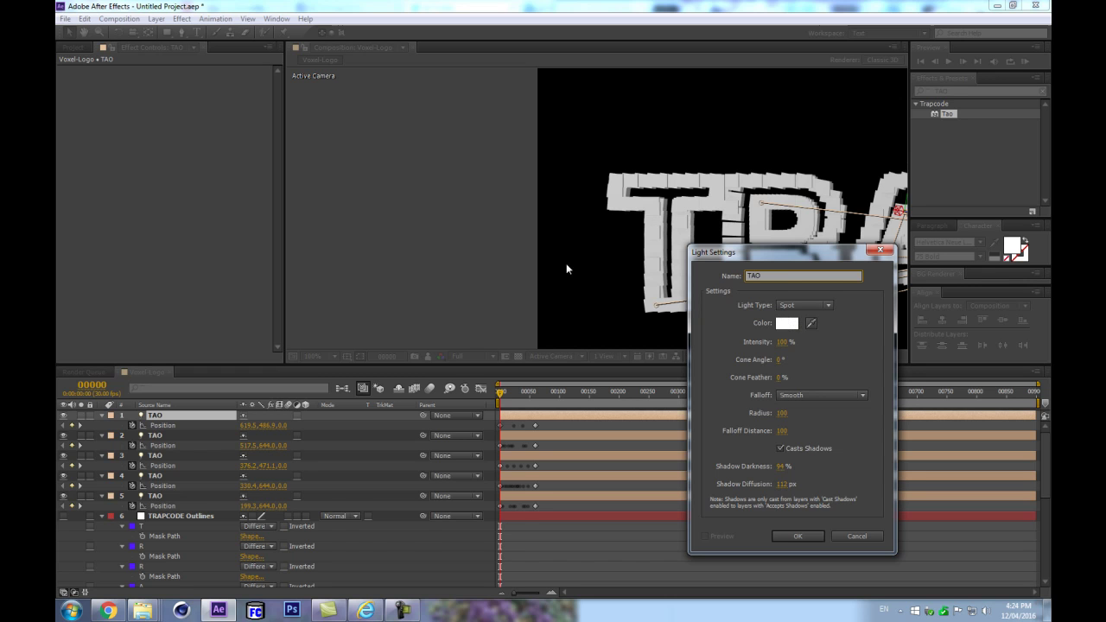
key("Return")
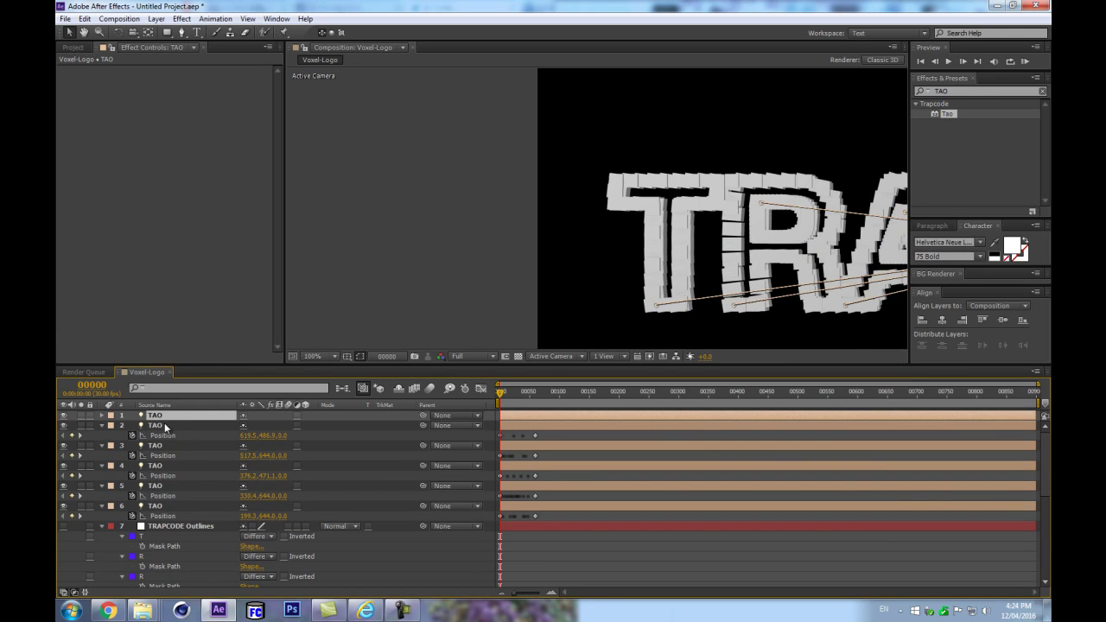
key("p")
left_click(165, 425)
key("ctrl+v")
Copy the path of the second P mask and duplicate the topmost TAO light as TAO 2 to receive it as Position
scroll(156, 566, "down", 2)
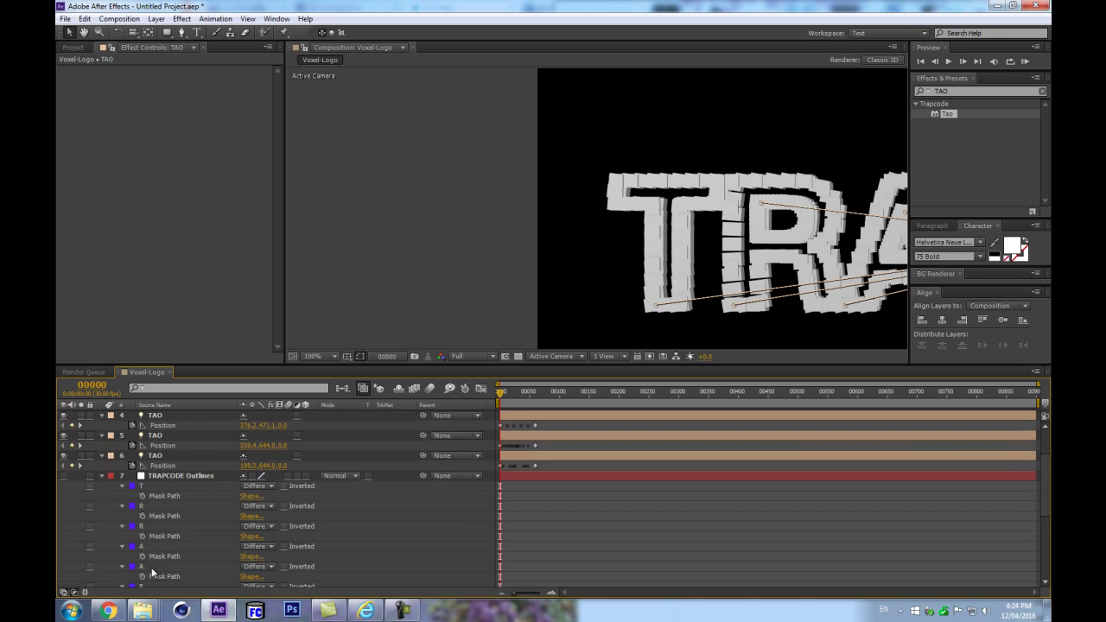
scroll(155, 566, "down", 3)
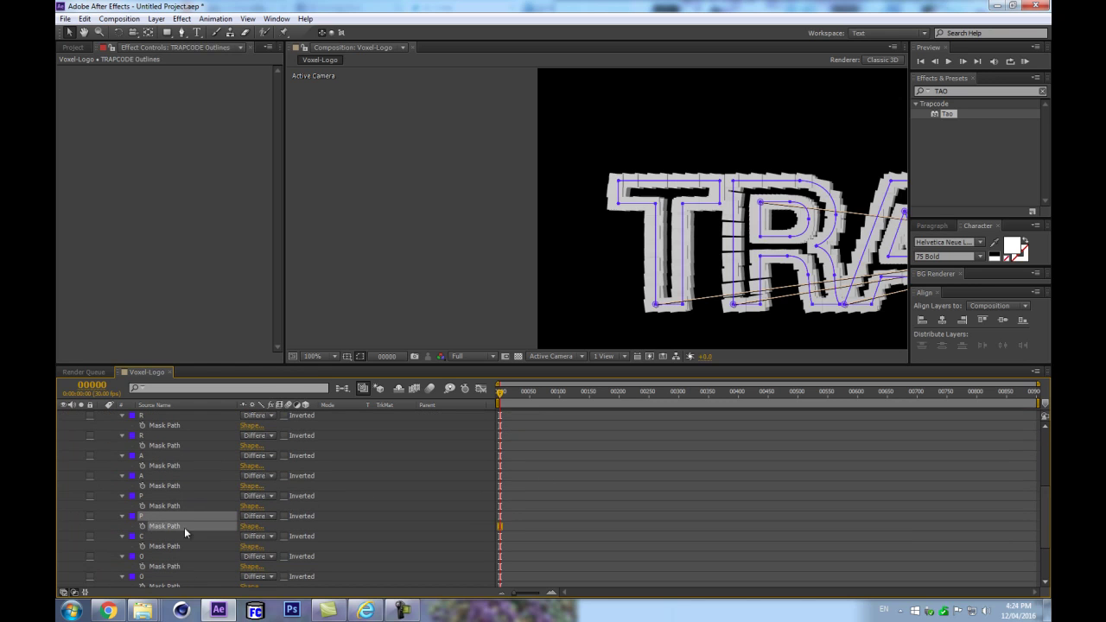
scroll(319, 506, "up", 6)
key("ctrl+d")
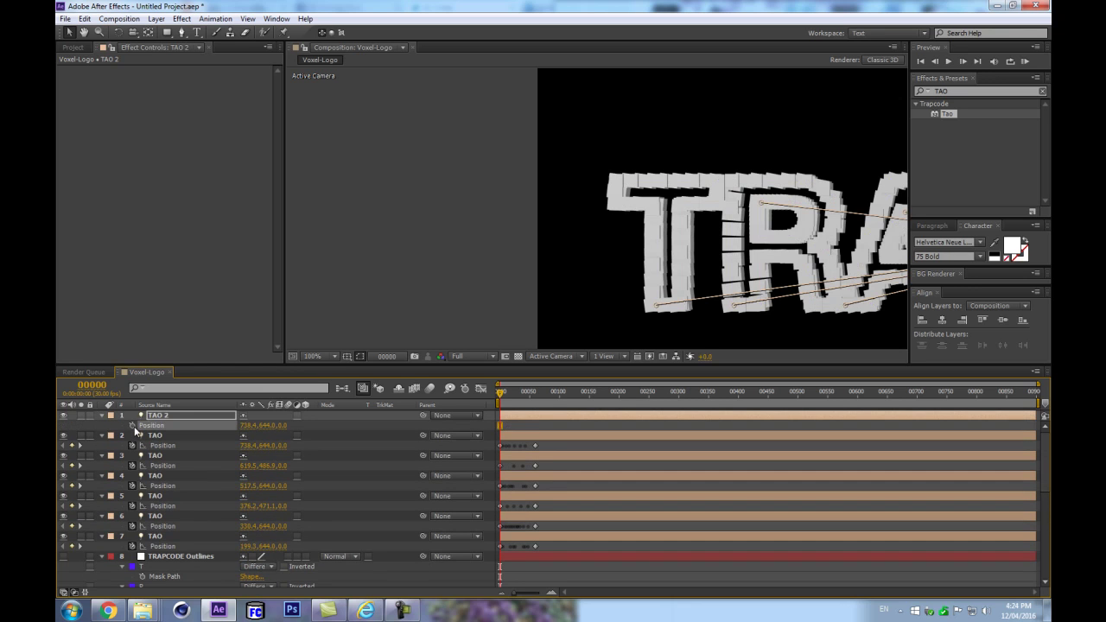
Duplicate the TAO 2 light and replace the duplicate's Position animation with the path of the C mask
scroll(180, 549, "down", 4)
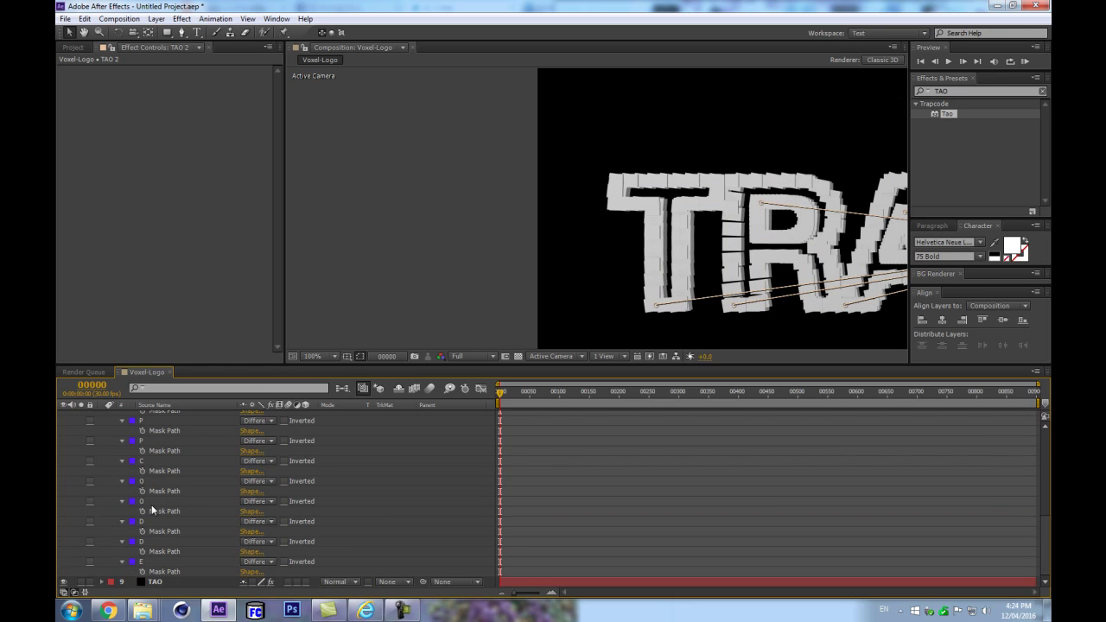
left_click(155, 450)
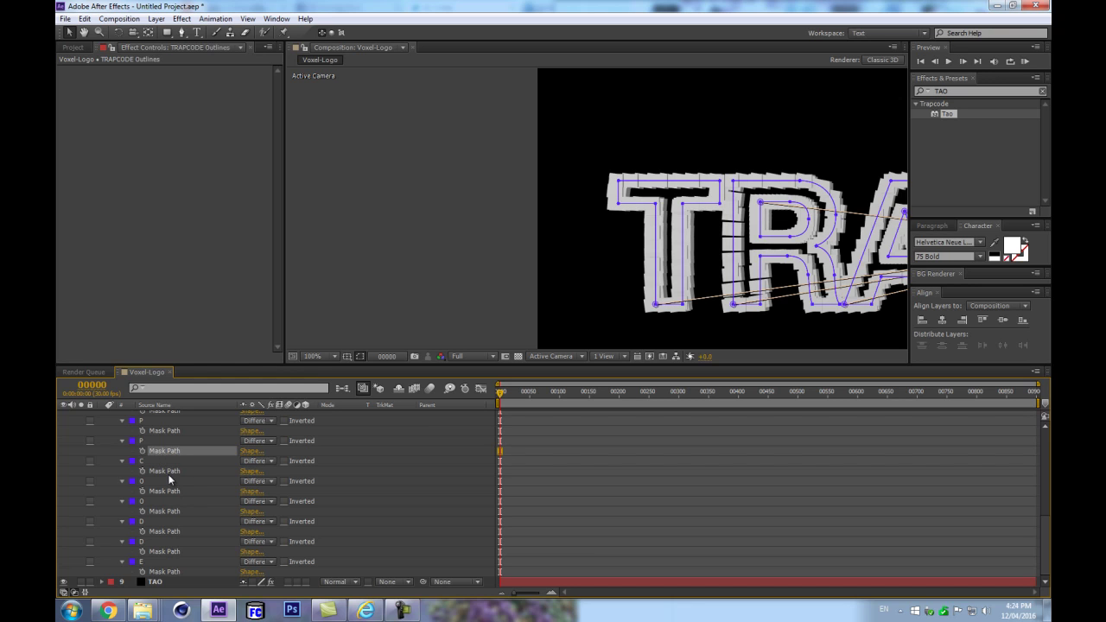
scroll(204, 500, "up", 4)
left_click(167, 429)
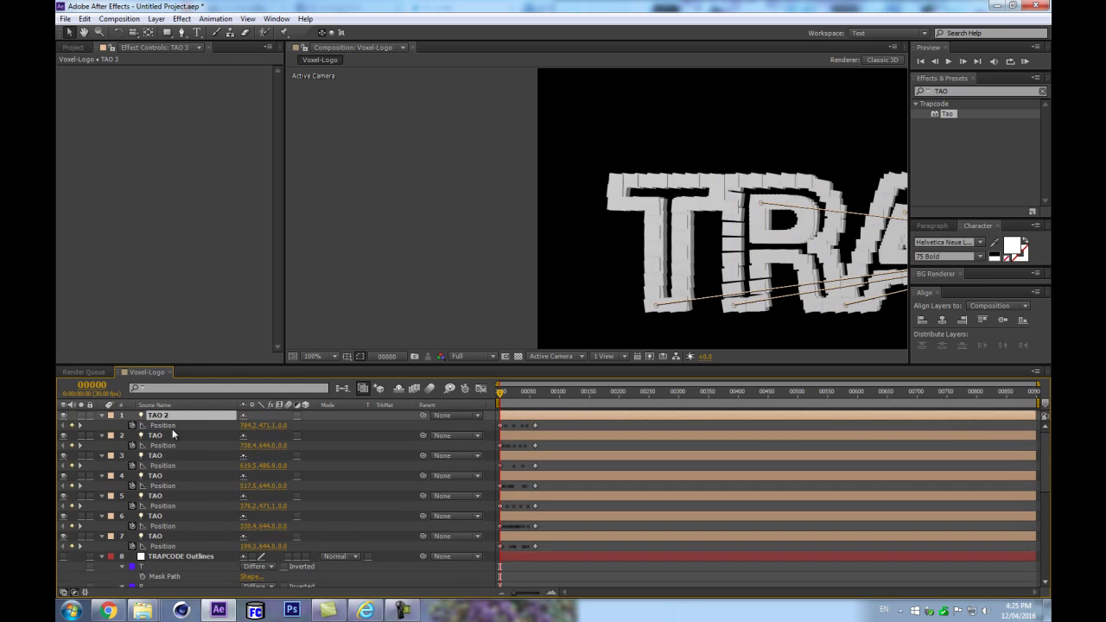
key("ctrl+d")
key("p")
left_click(130, 425)
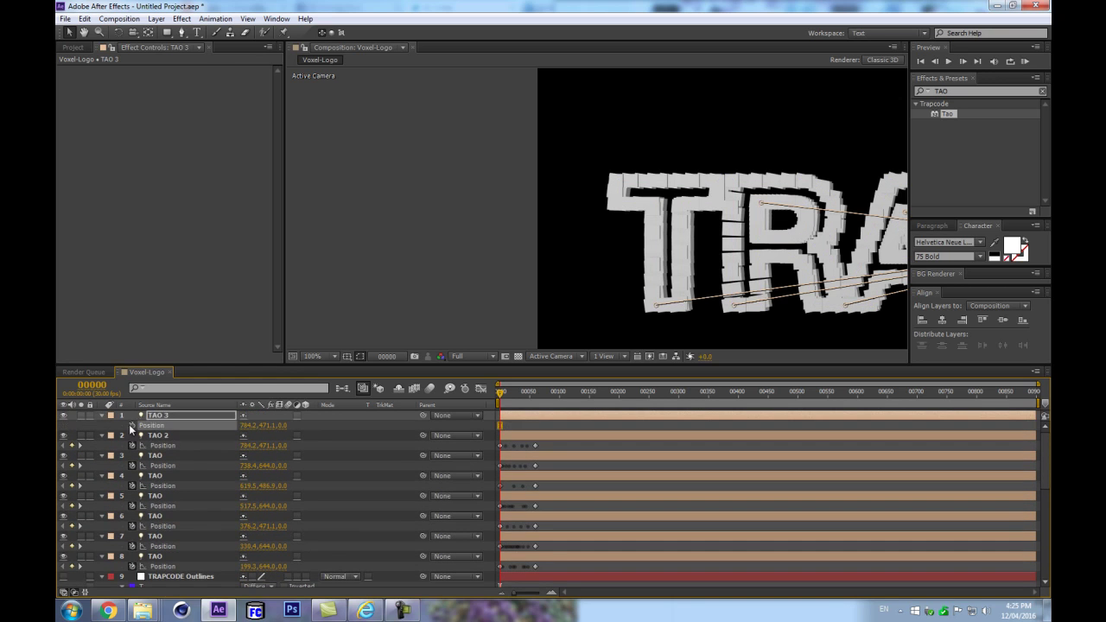
key("ctrl+v")
Copy the path of the first O mask and select the TAO 3 light
scroll(201, 516, "down", 10)
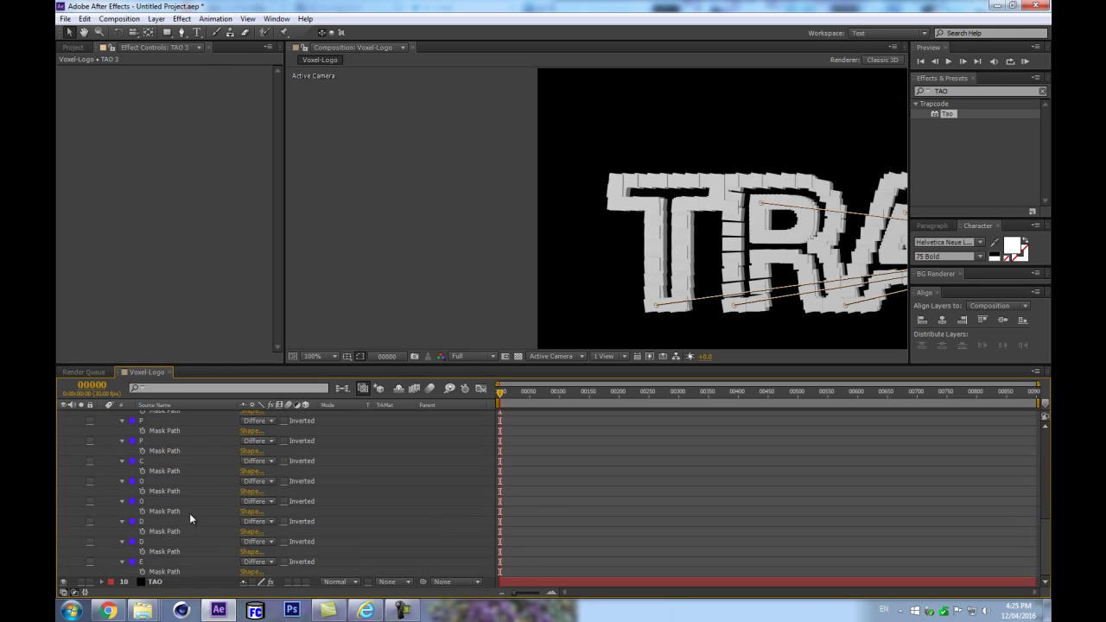
left_click(154, 490)
scroll(180, 493, "up", 10)
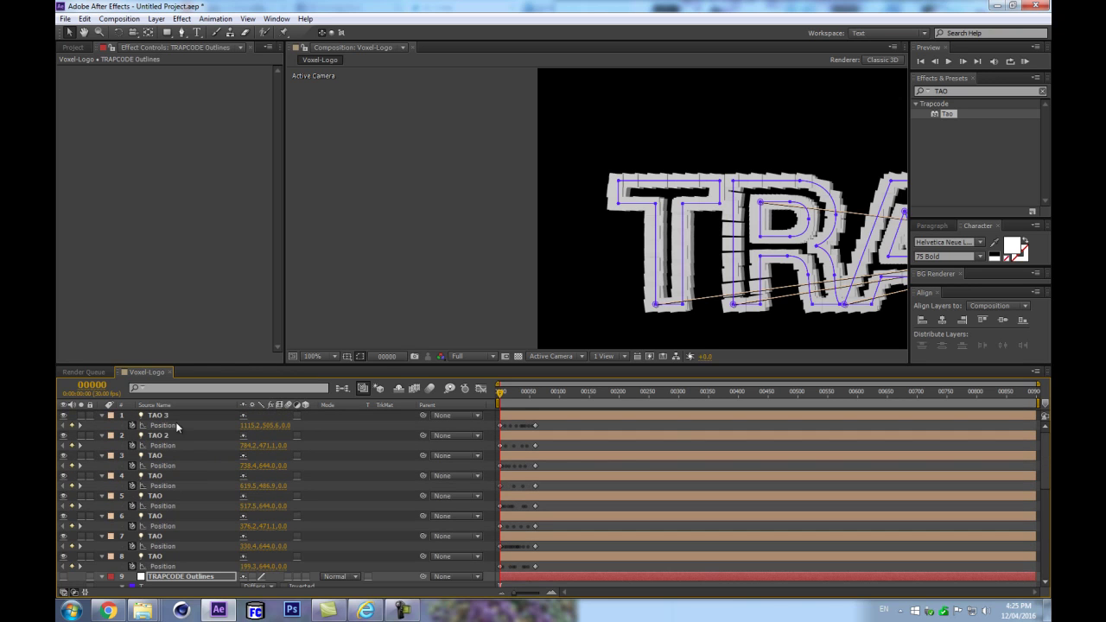
left_click(159, 416)
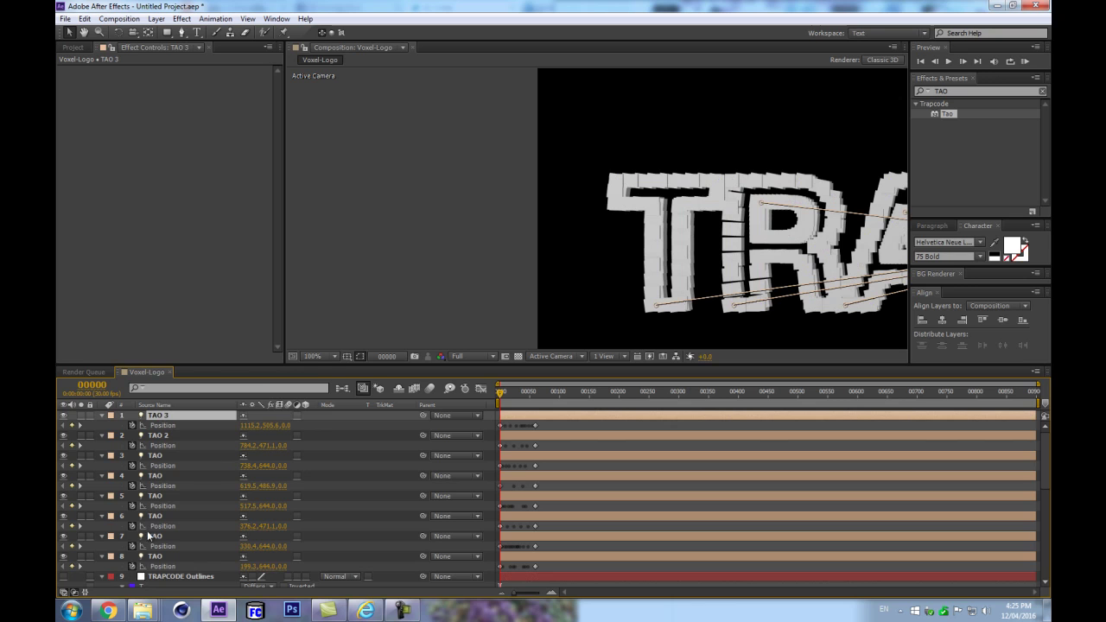
Set Auto-Orientation to Off for the TAO light that follows the T path
right_click(156, 551)
right_click(161, 559)
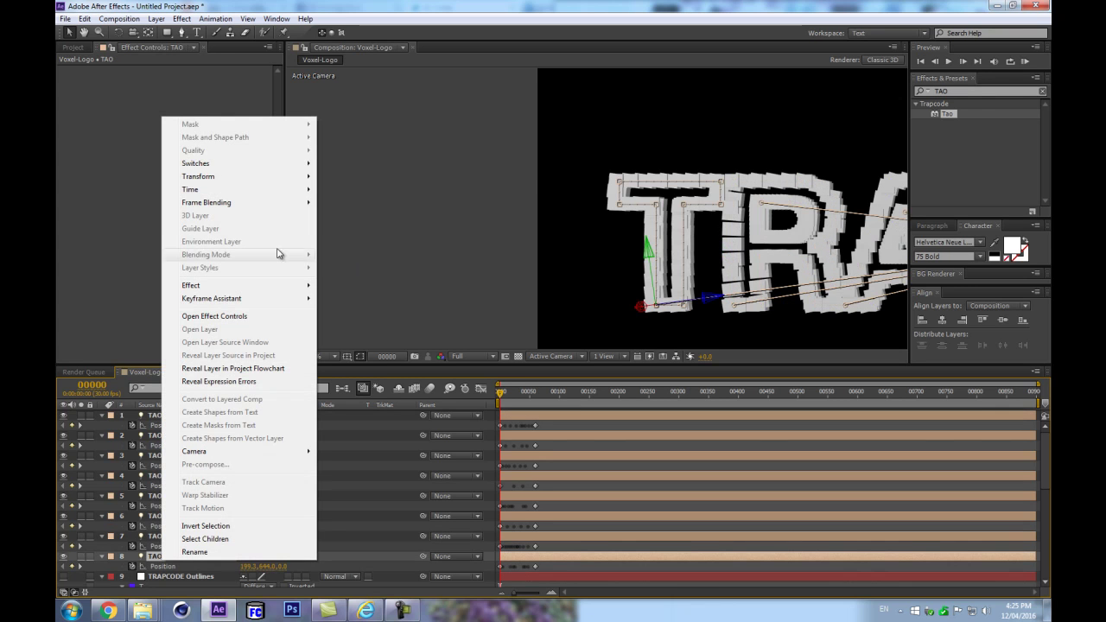
mouse_move(257, 177)
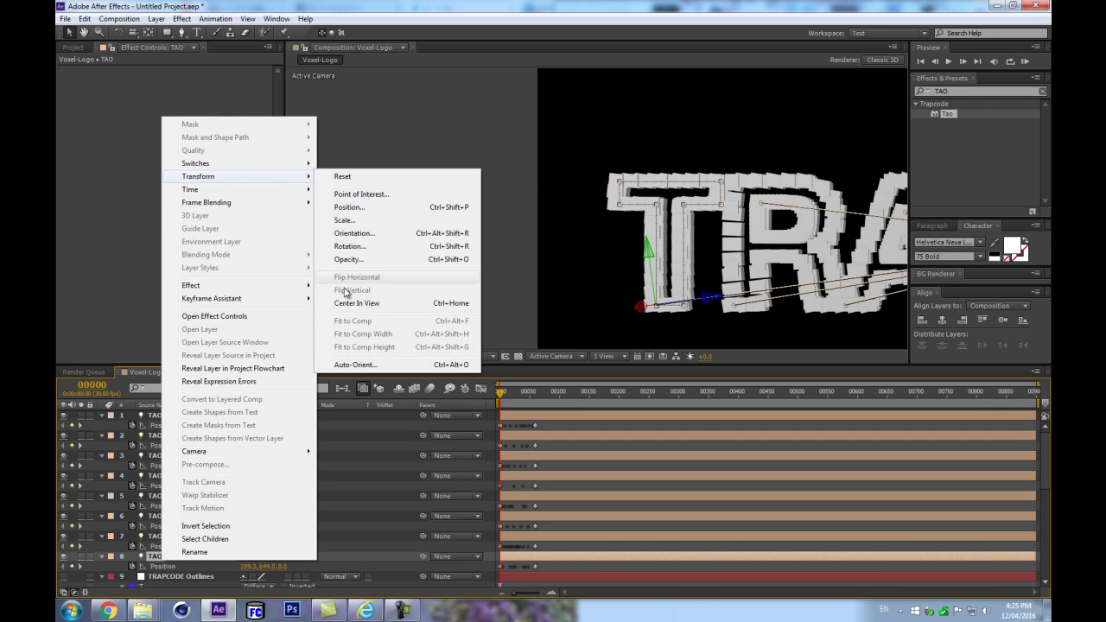
left_click(346, 363)
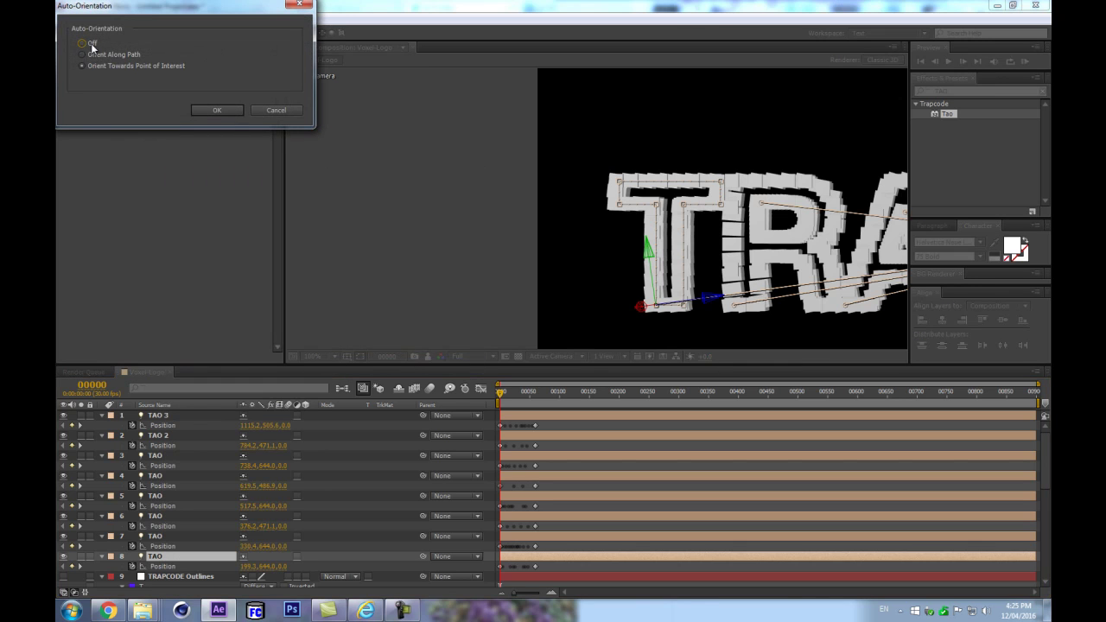
left_click(193, 108)
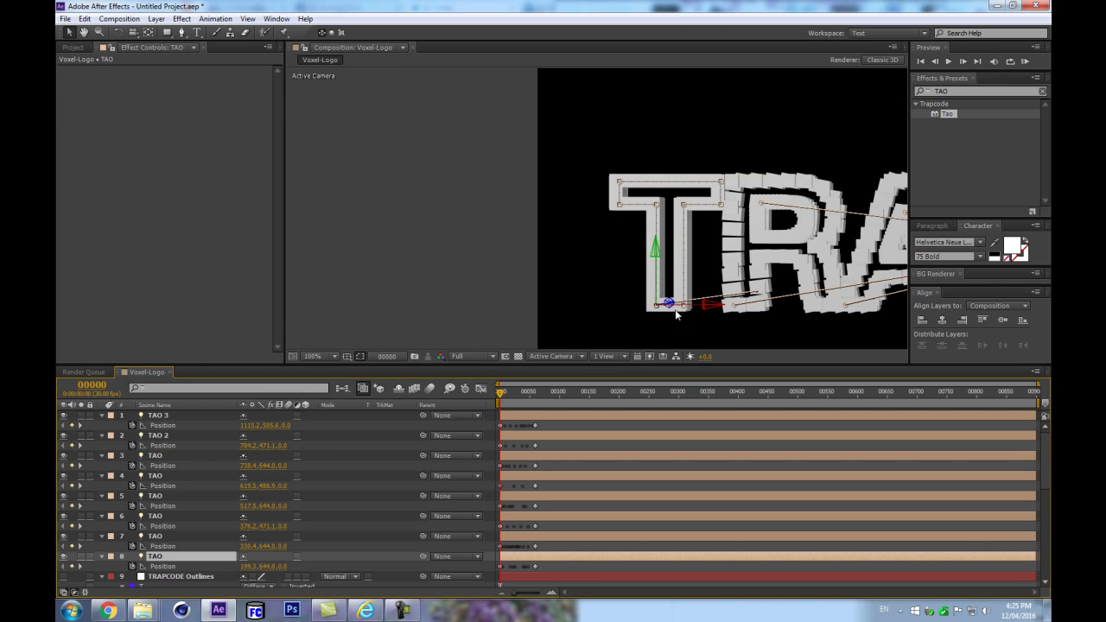
Set Auto-Orientation to Off for the TAO light on the outer R path
left_click(173, 535)
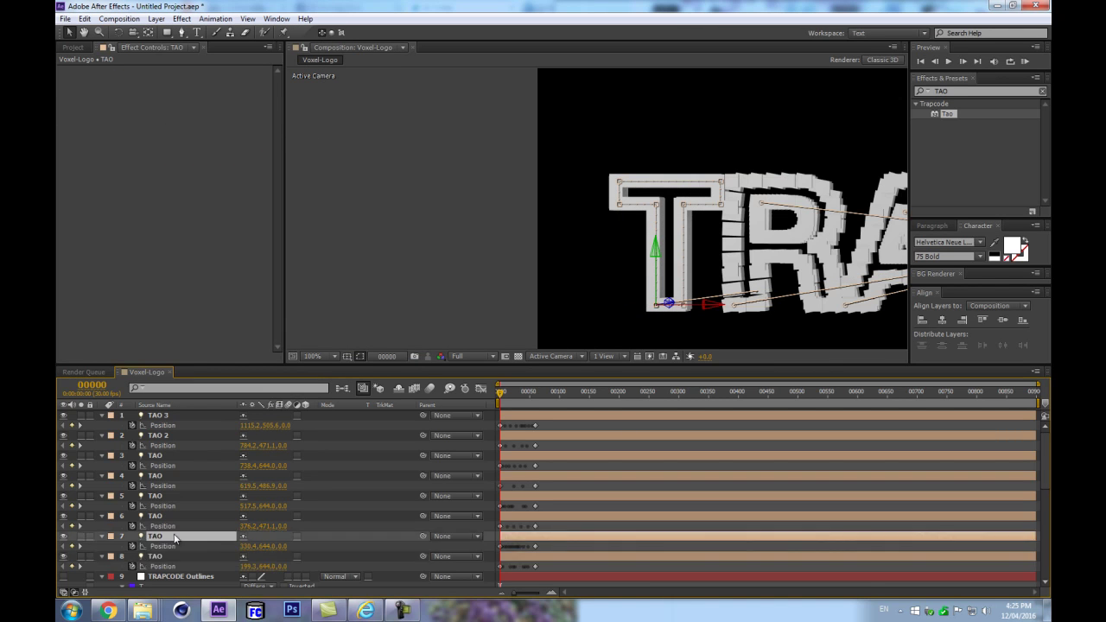
right_click(172, 537)
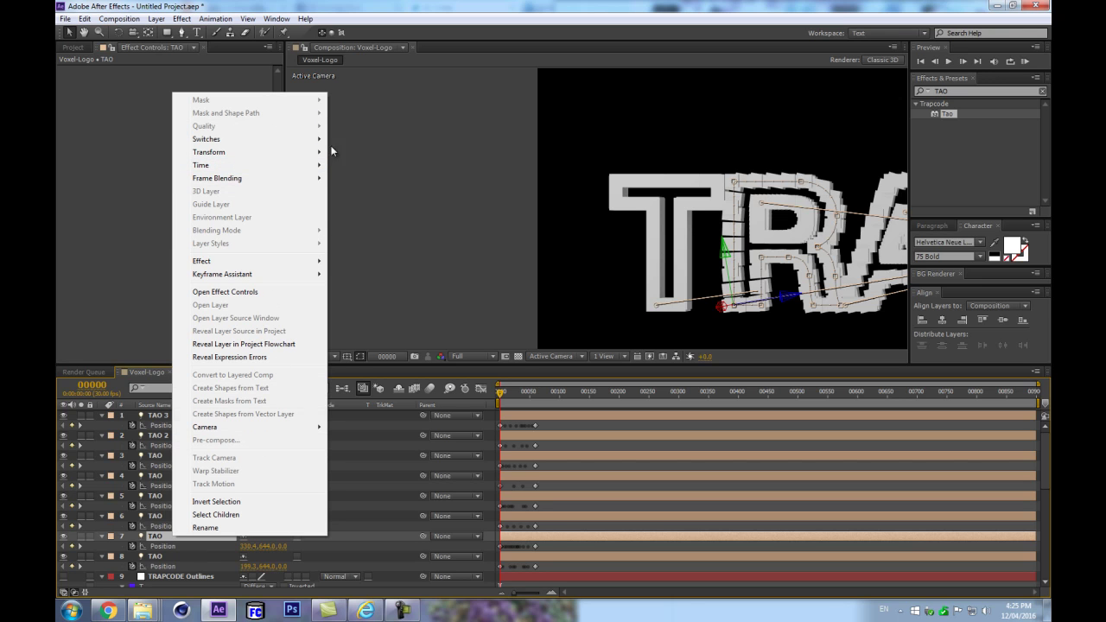
mouse_move(234, 151)
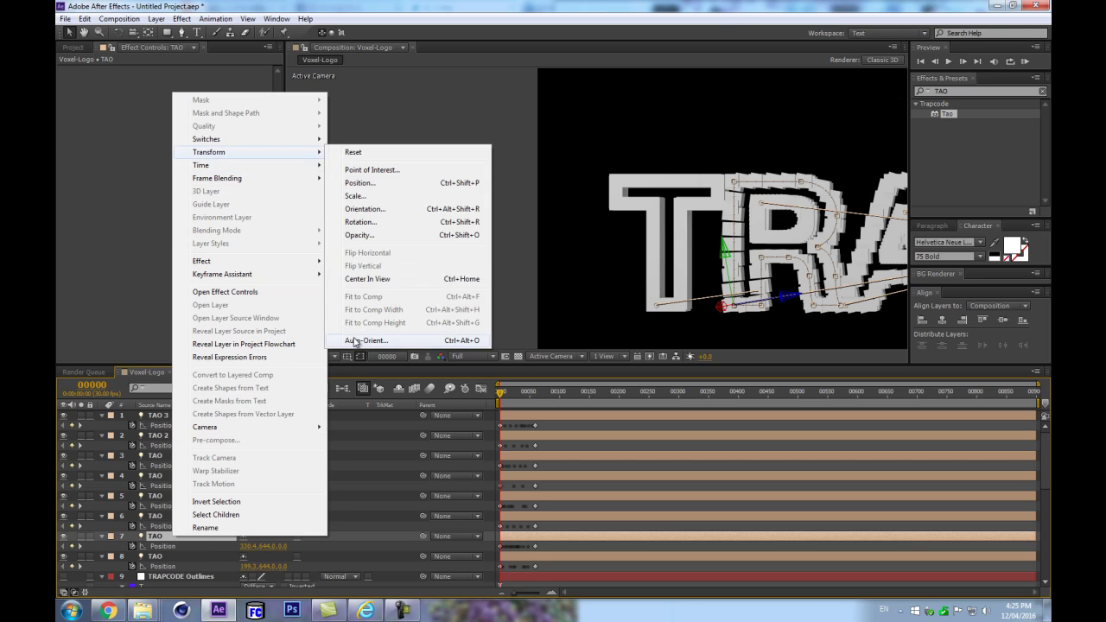
left_click(385, 342)
left_click(196, 115)
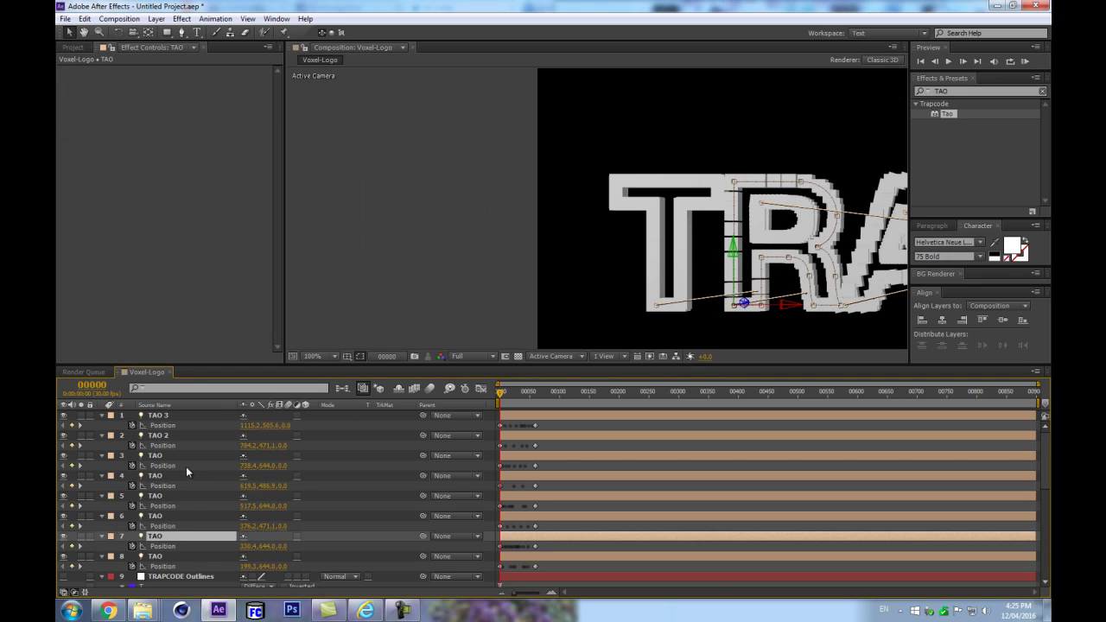
Set Auto-Orientation to Off for the TAO light on the inner R path
right_click(172, 516)
mouse_move(211, 134)
left_click(358, 323)
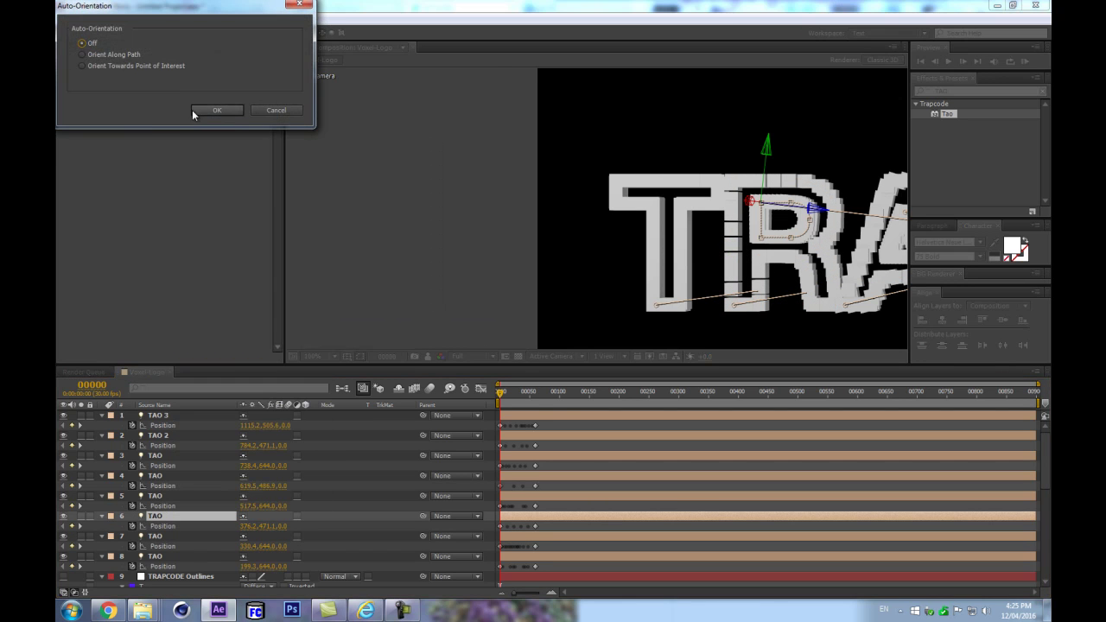
left_click(193, 110)
Set Auto-Orientation to Off for the TAO light that follows the outer A path
right_click(172, 496)
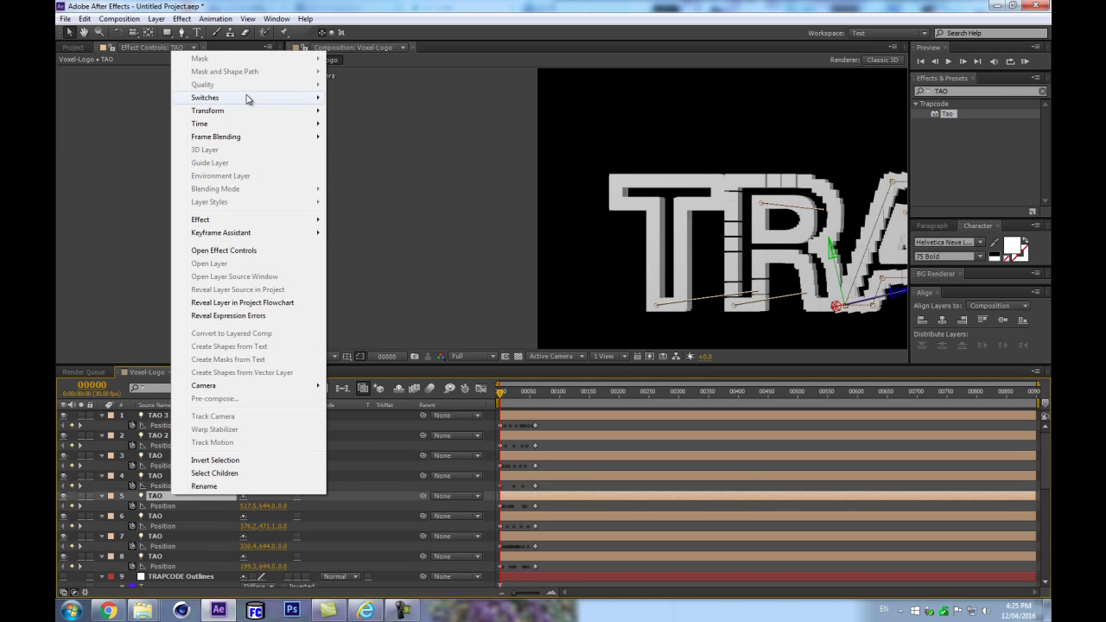
mouse_move(216, 111)
left_click(358, 301)
left_click(87, 43)
left_click(216, 109)
Set Auto-Orientation to Off for the TAO light on the inner A path
right_click(181, 475)
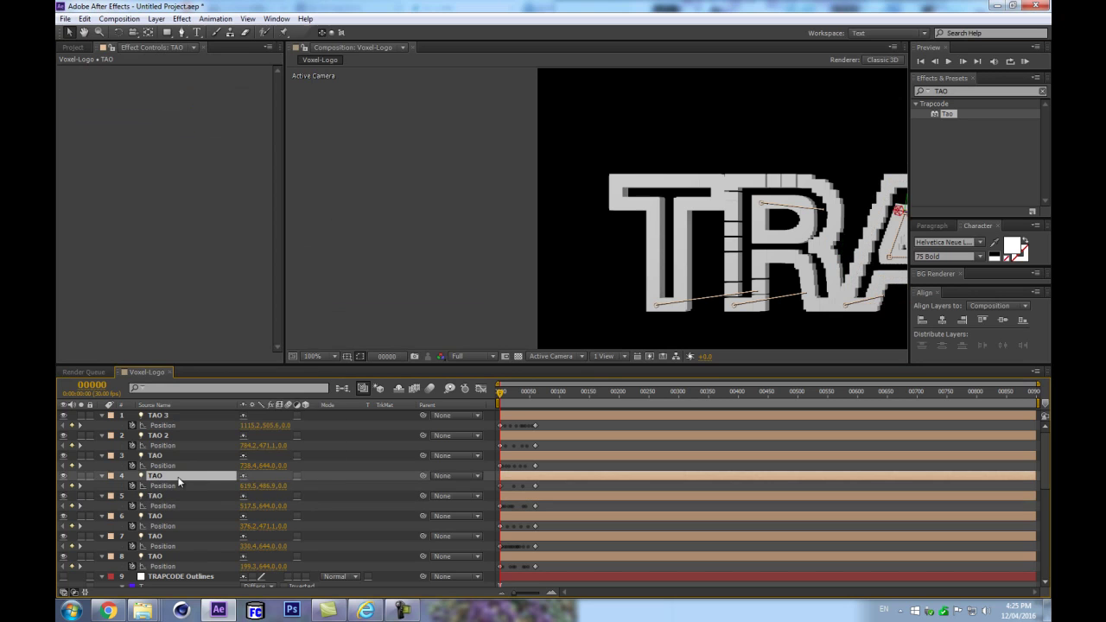
mouse_move(238, 93)
left_click(378, 281)
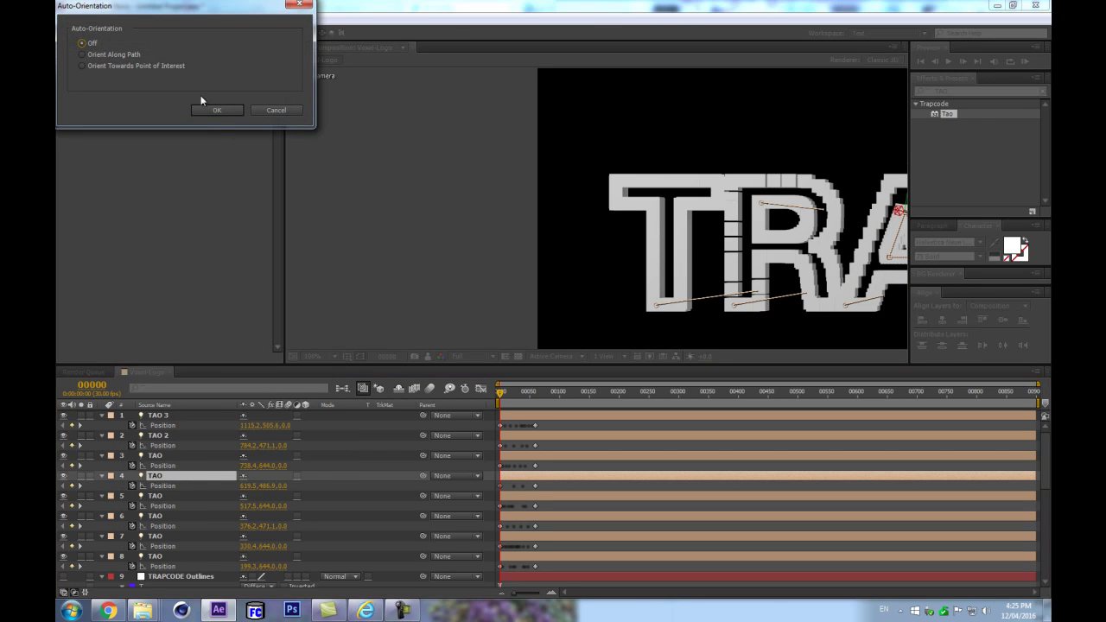
left_click(202, 109)
Set Auto-Orientation to Off for the TAO light on the outer P path
right_click(178, 455)
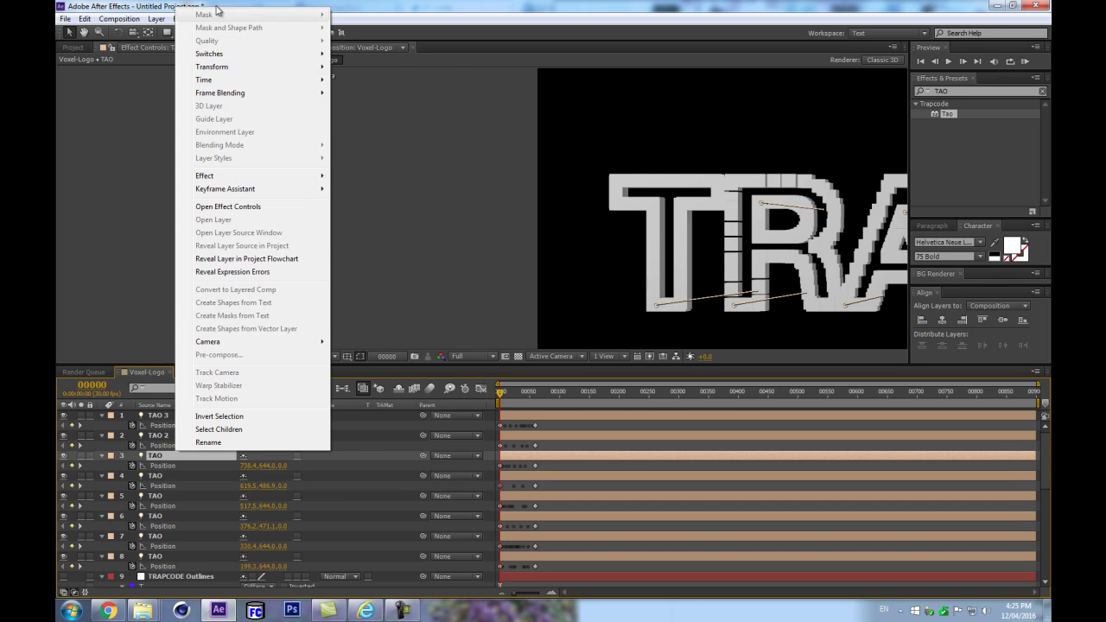
mouse_move(259, 69)
left_click(350, 258)
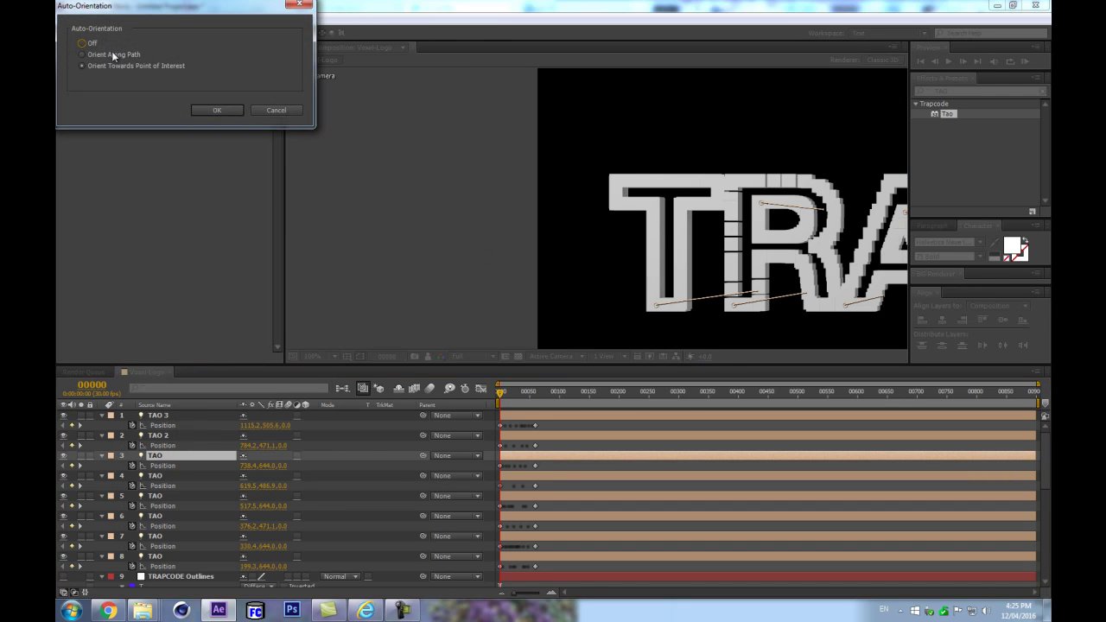
left_click(216, 111)
Set Auto-Orientation to Off for the TAO 2 light, which follows the inner P path
right_click(170, 435)
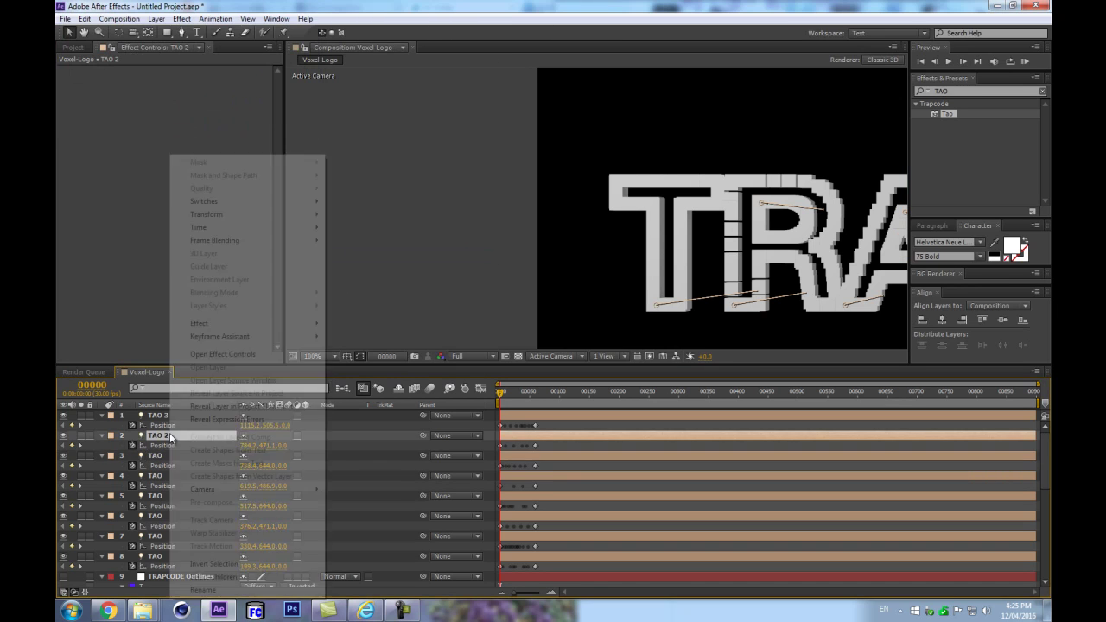
mouse_move(223, 216)
left_click(384, 403)
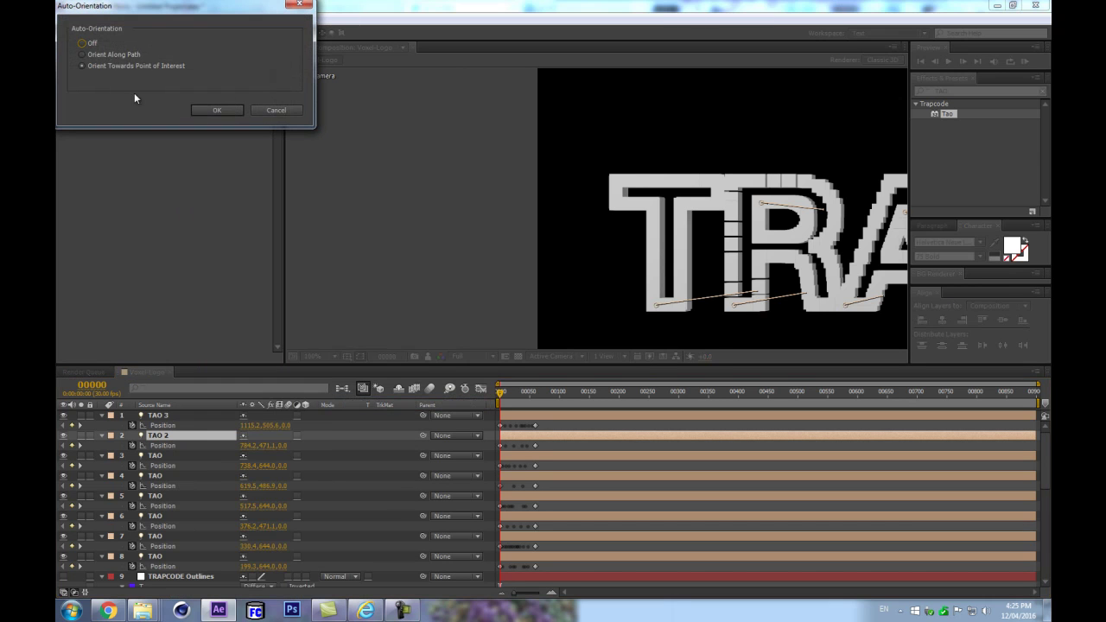
left_click(216, 109)
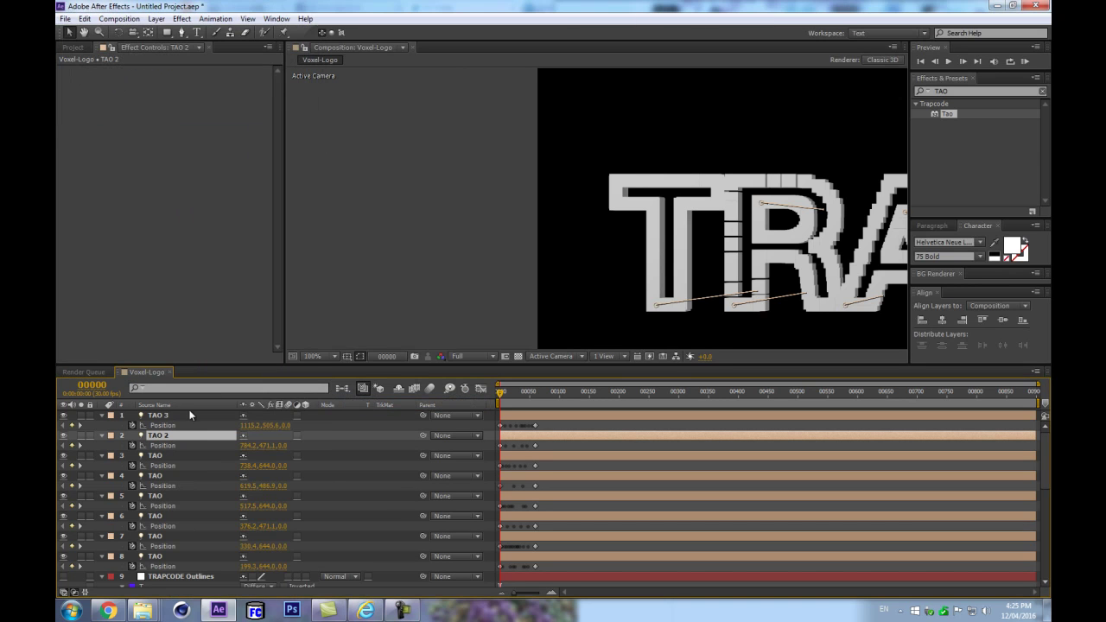
Set Auto-Orientation to Off for the TAO 3 light, which follows the C path
right_click(164, 415)
mouse_move(223, 215)
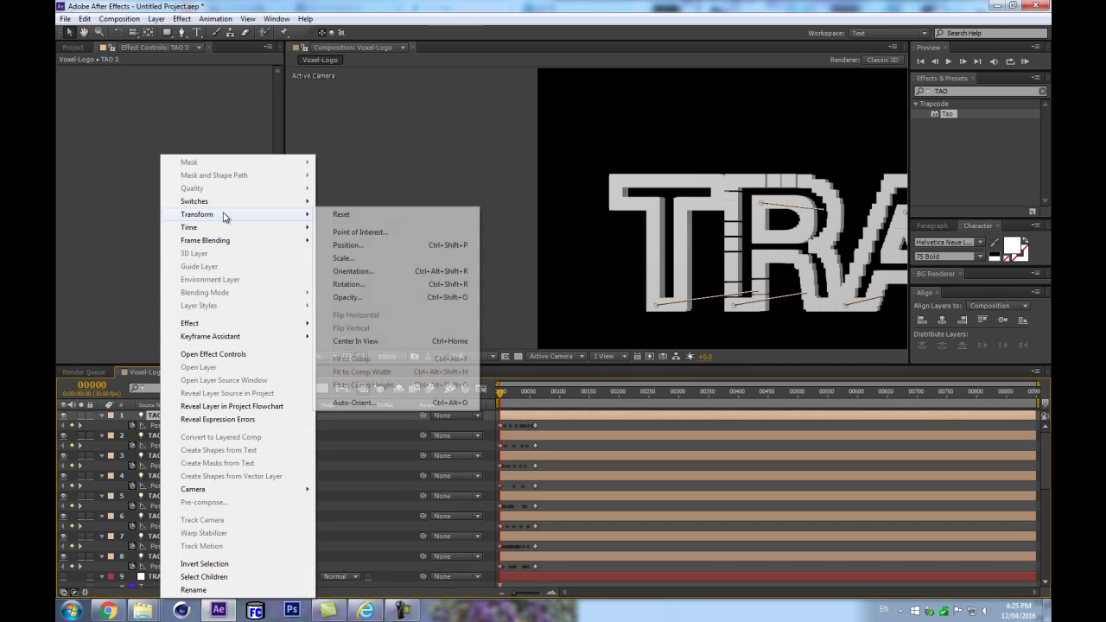
left_click(357, 402)
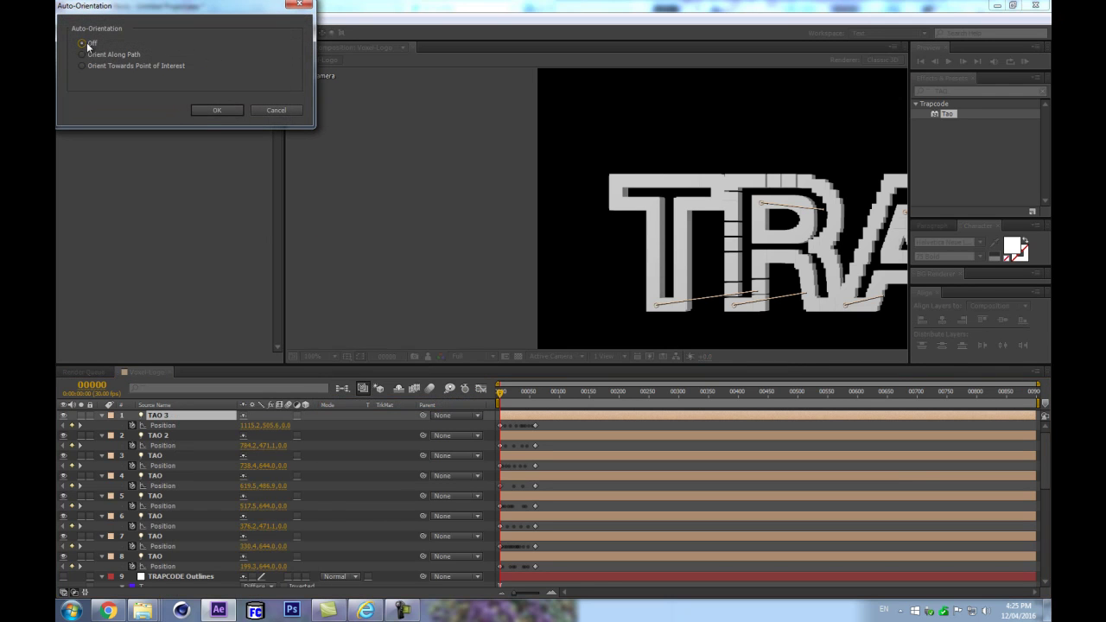
left_click(217, 109)
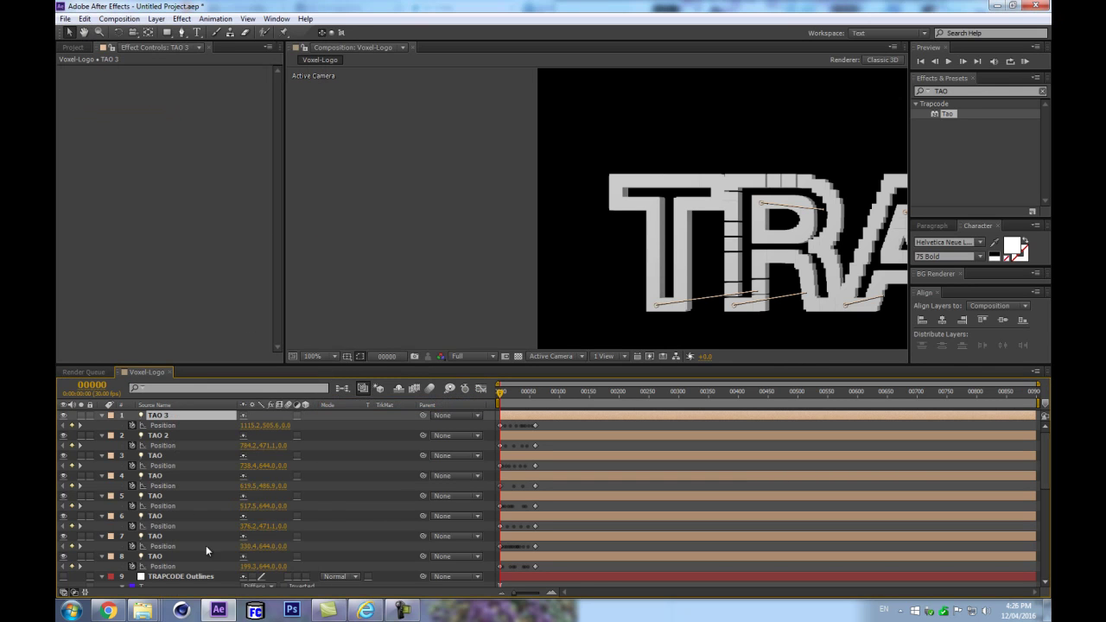
Copy the outer O mask path from TRAPCODE Outlines, duplicate the TAO 3 light, and paste the path into the duplicate's Position
key("comma")
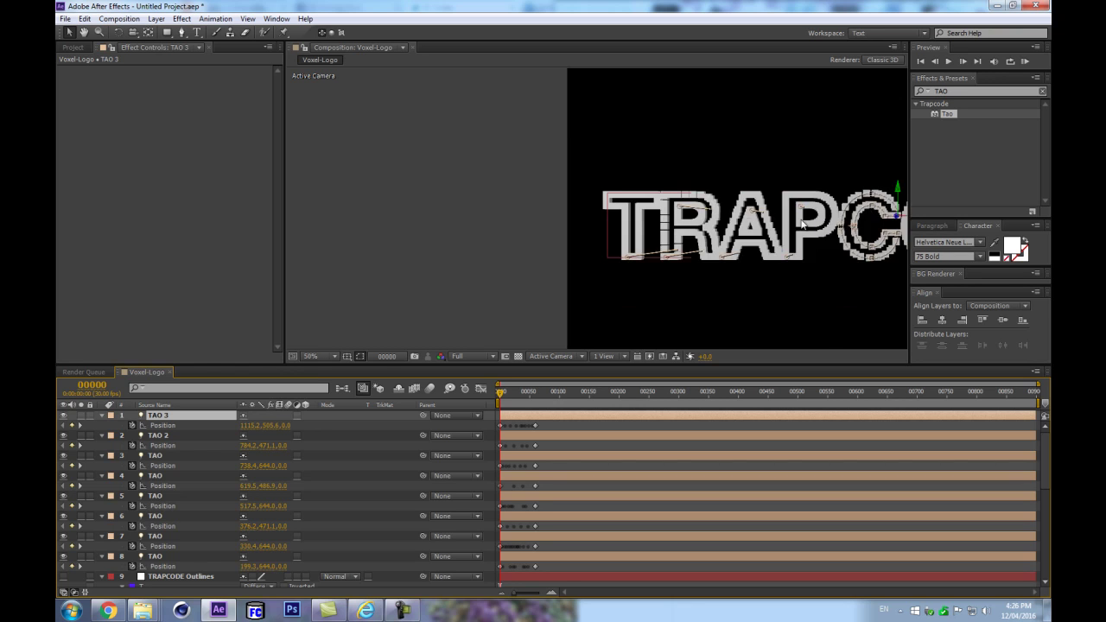
key("comma")
key("space")
left_click_drag(738, 154, 687, 143)
scroll(176, 534, "down", 5)
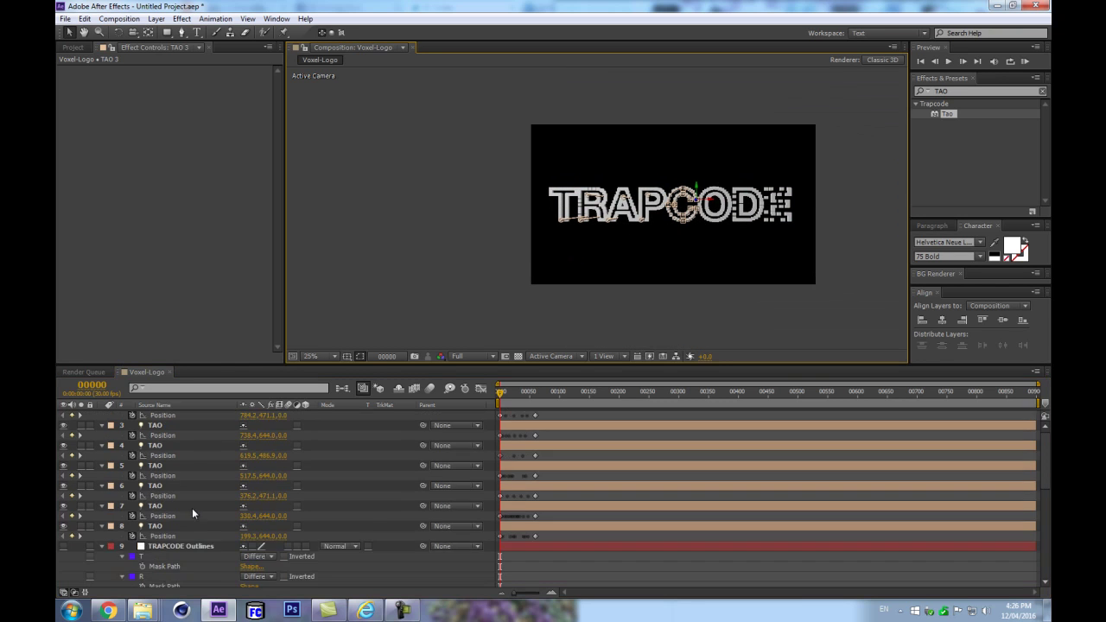
left_click(152, 547)
left_click(163, 538)
scroll(217, 523, "up", 3)
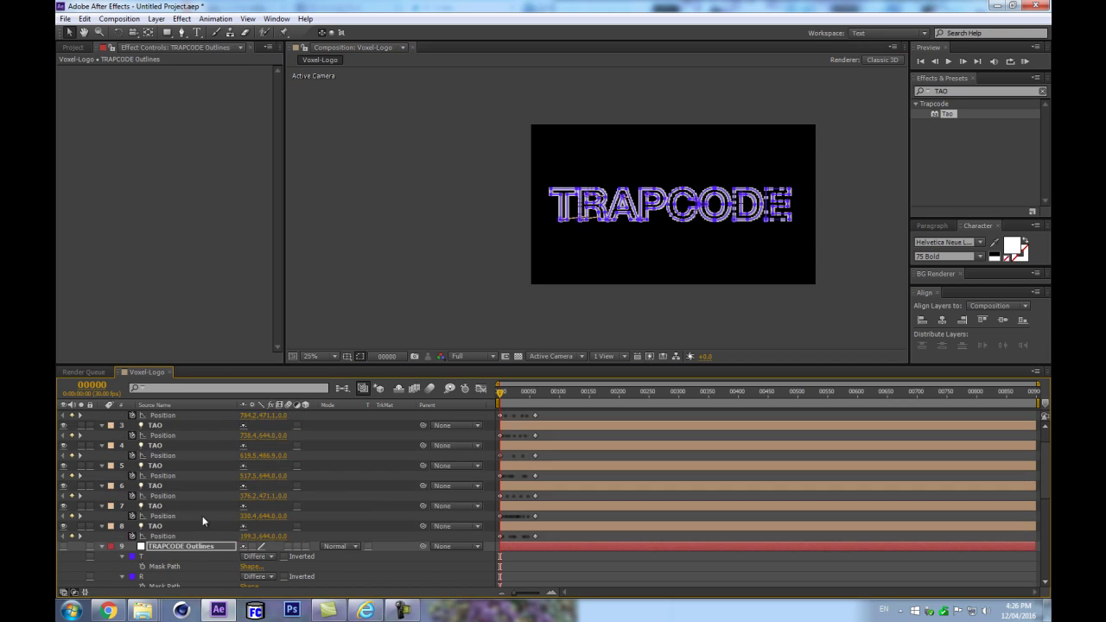
scroll(206, 518, "up", 1)
left_click(157, 418)
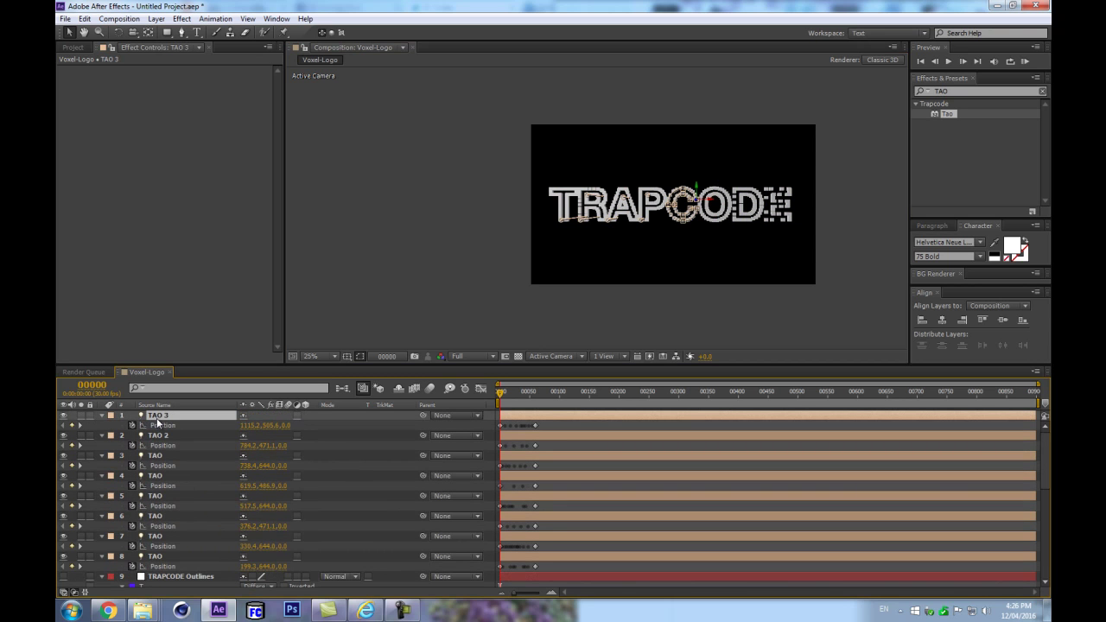
key("ctrl+d")
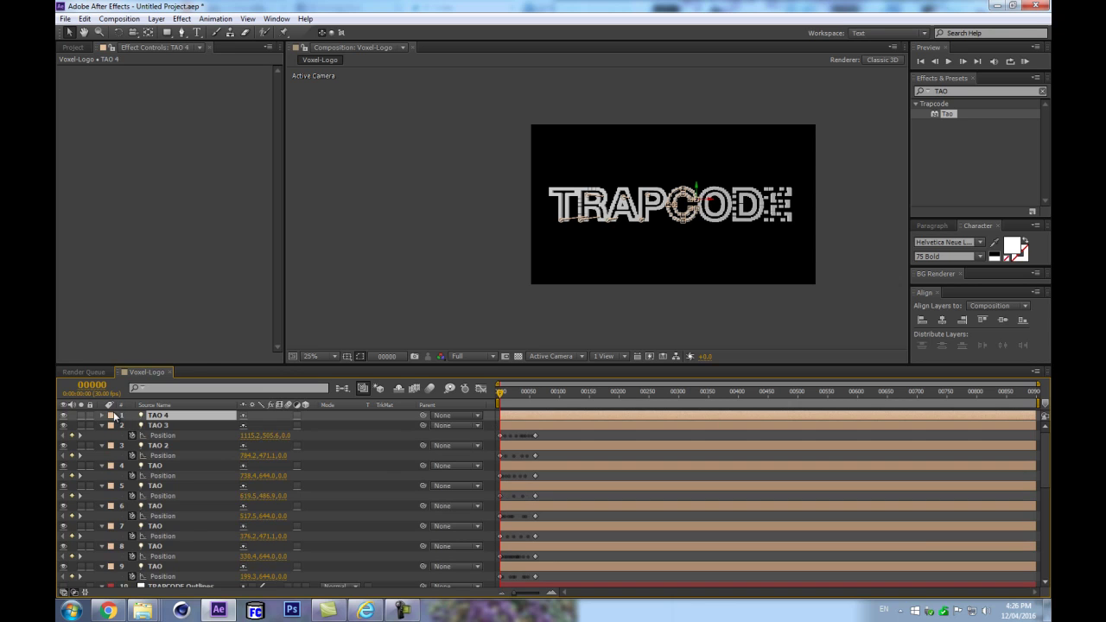
left_click(132, 425)
key("ctrl+v")
Copy the inner O mask path, duplicate the TAO 4 light, and paste the path into the duplicate's Position
scroll(174, 485, "down", 10)
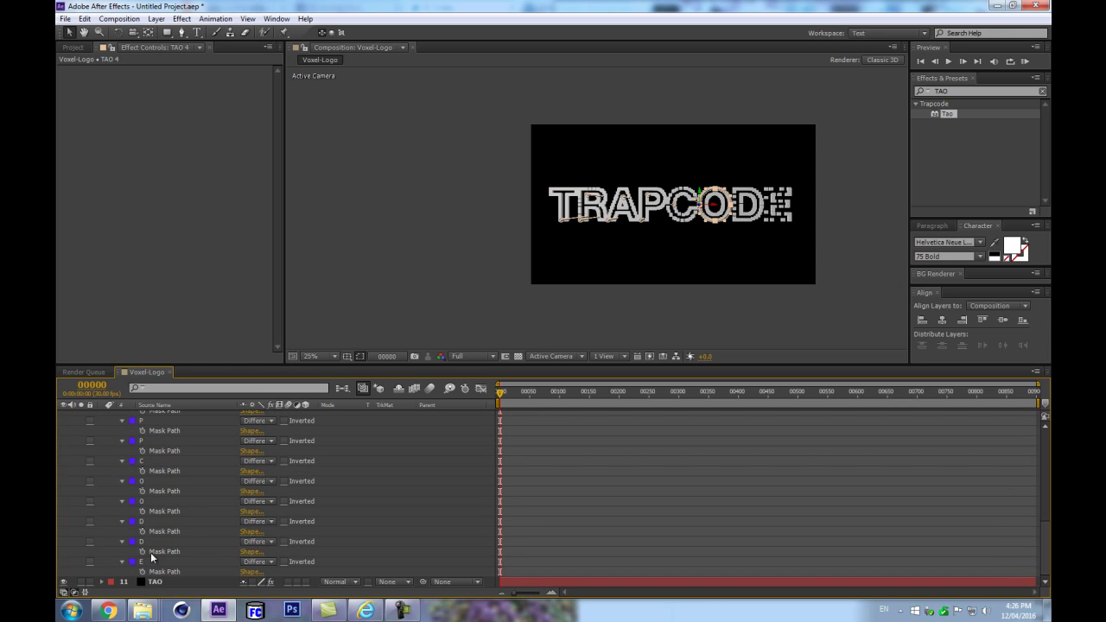
left_click(166, 521)
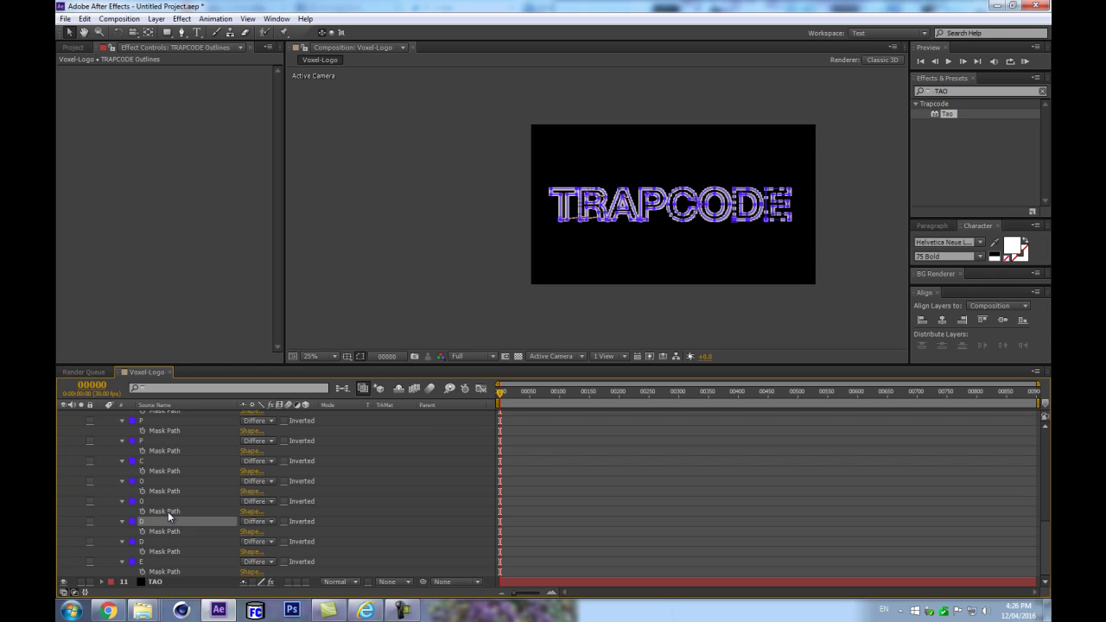
scroll(193, 498, "up", 3)
scroll(194, 498, "up", 8)
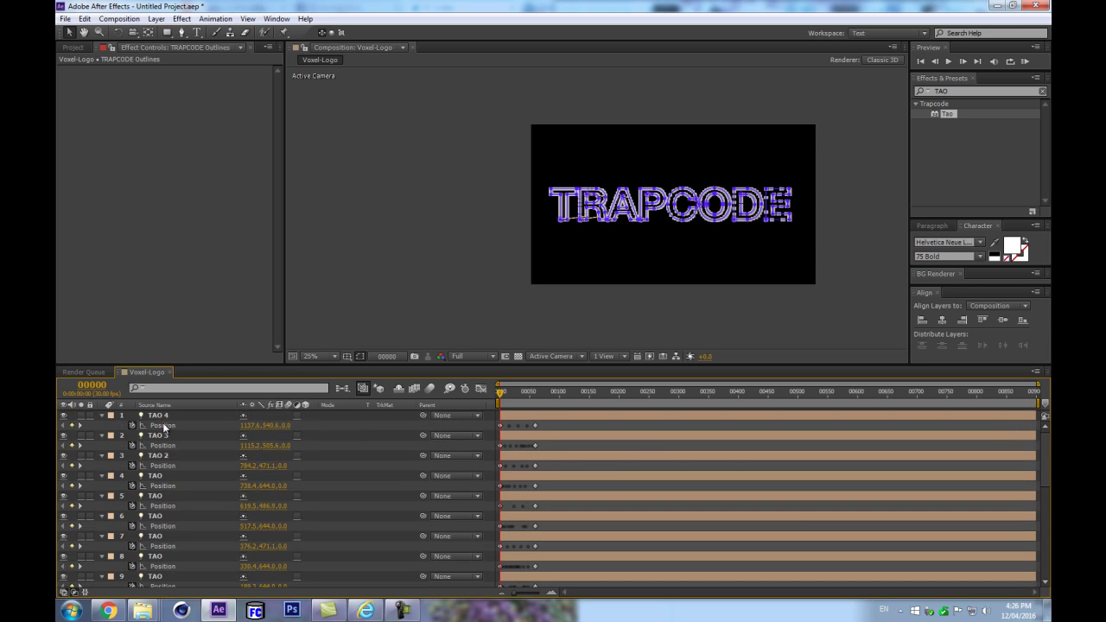
left_click(163, 417)
key("ctrl+d")
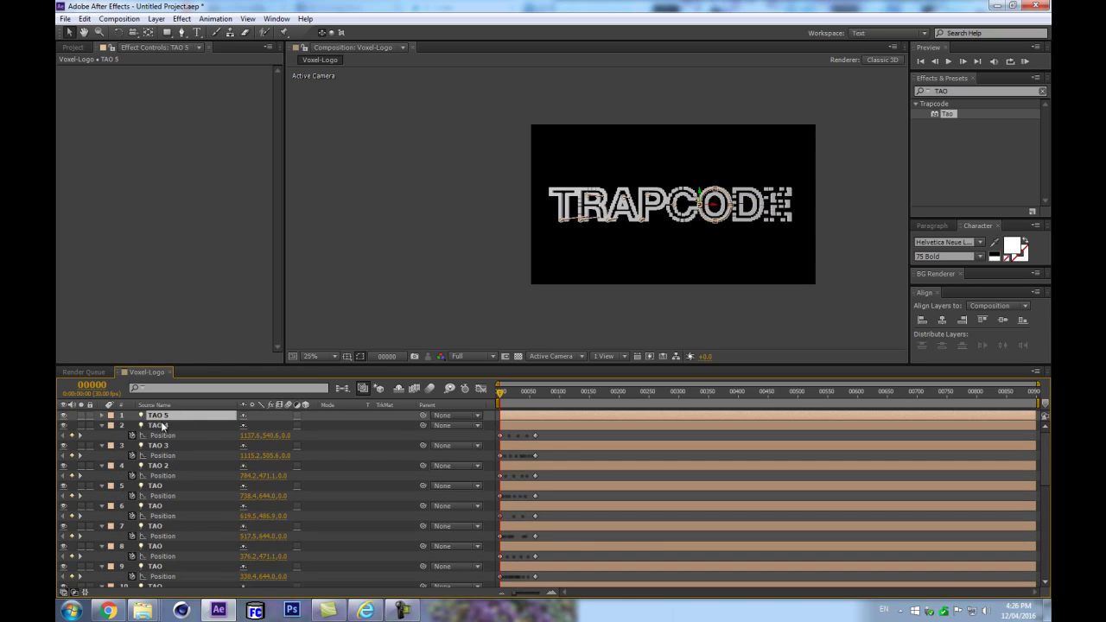
key("p")
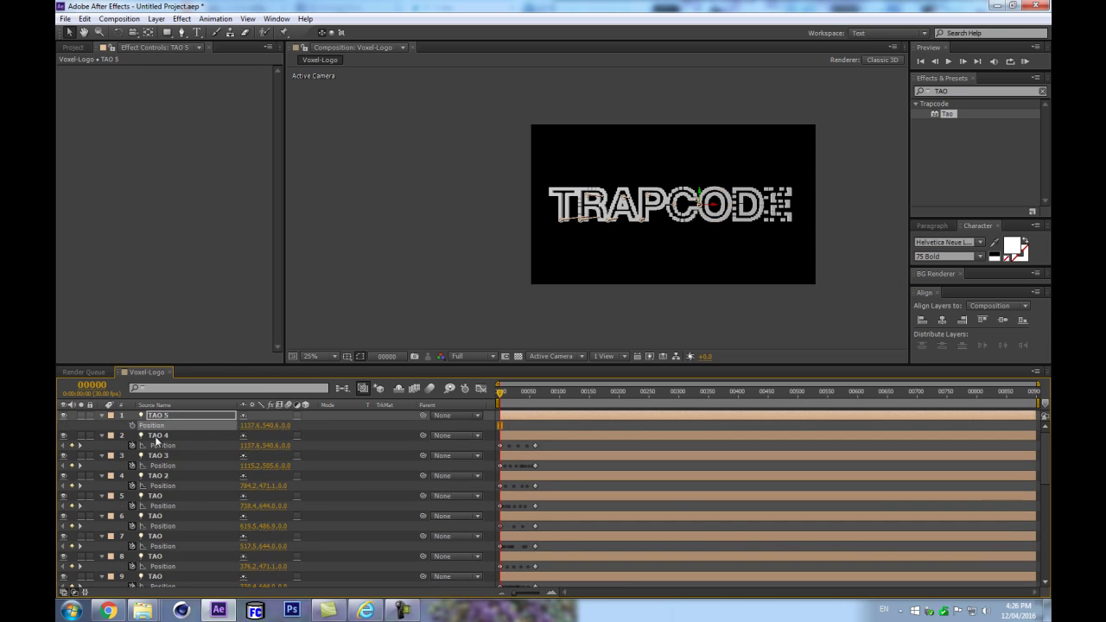
Copy the outer D mask path, duplicate the TAO 5 light, and paste the path into the duplicate's Position
scroll(201, 494, "down", 15)
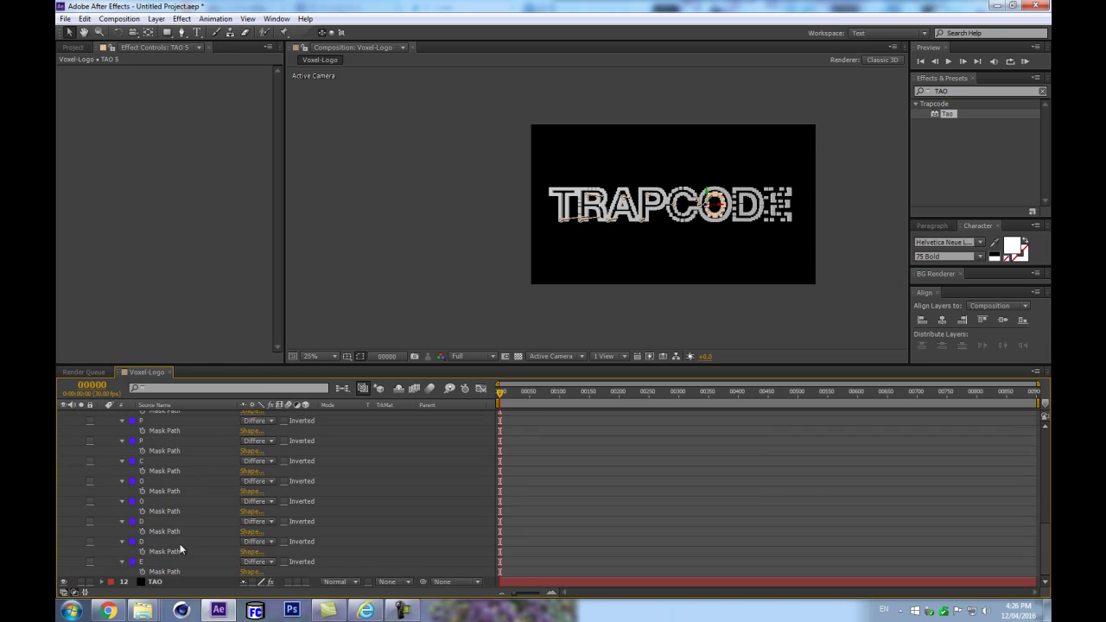
left_click(171, 535)
scroll(202, 521, "up", 1)
key("ctrl+z")
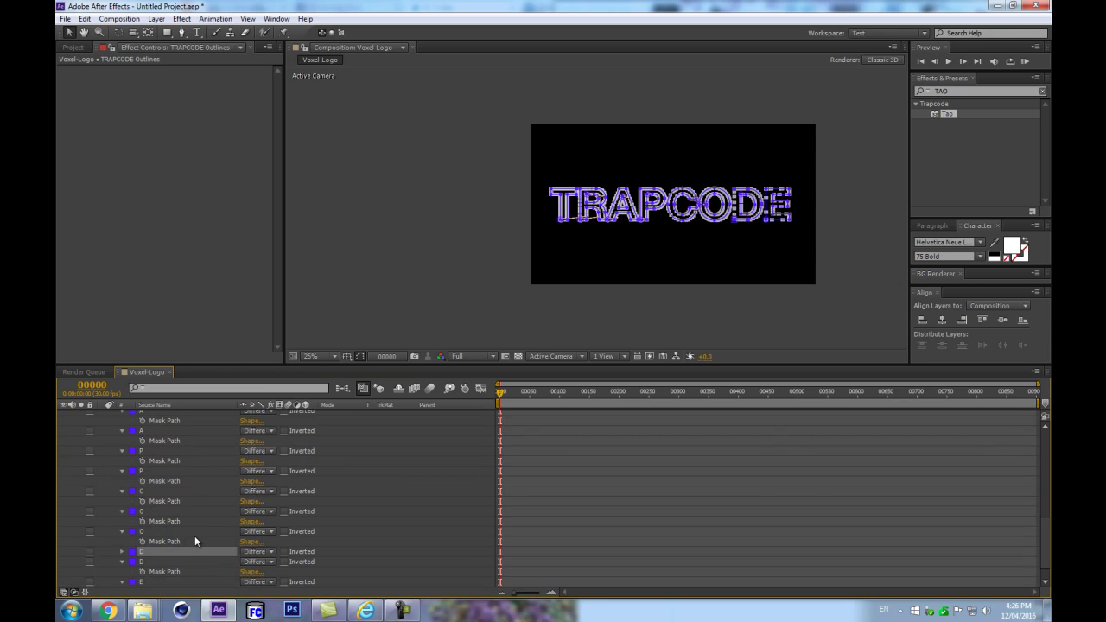
left_click(123, 551)
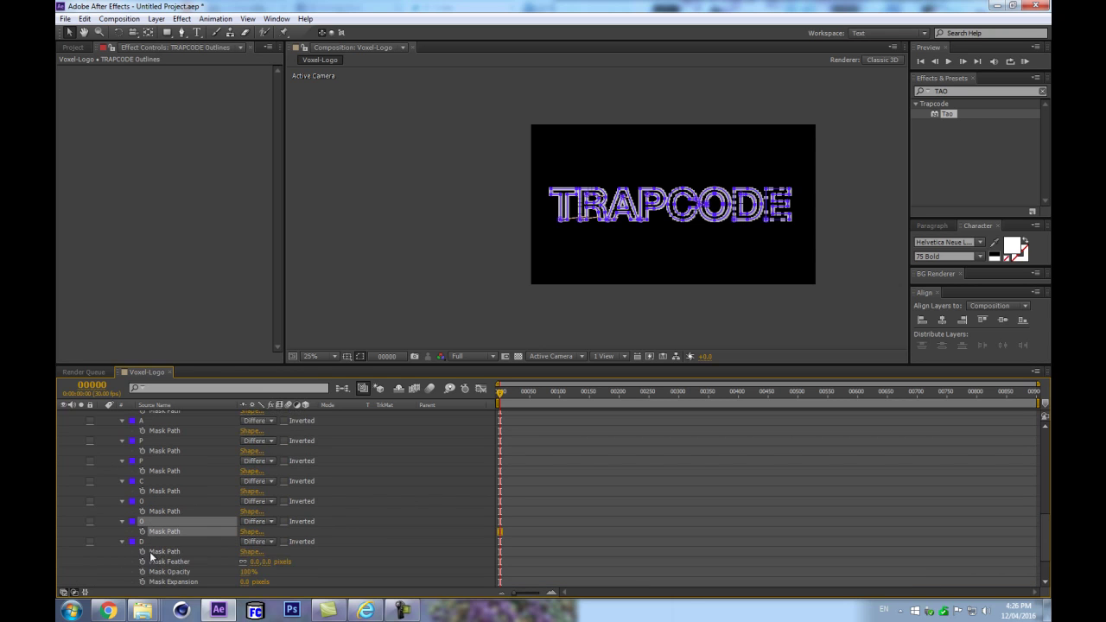
scroll(188, 487, "up", 10)
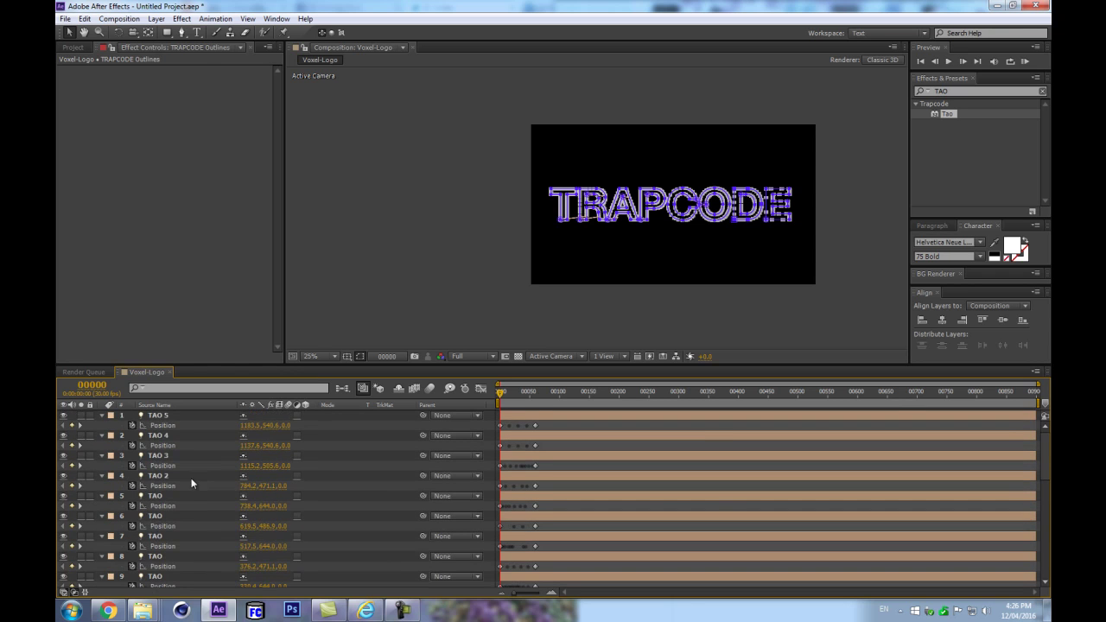
left_click(160, 422)
key("ctrl+d")
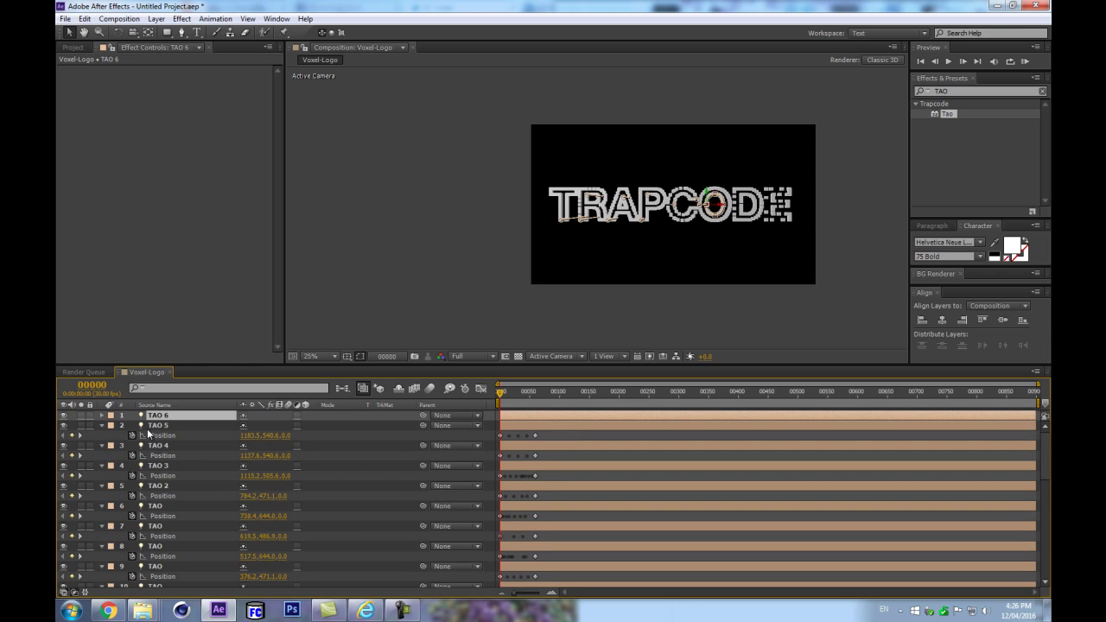
key("p")
left_click(155, 425)
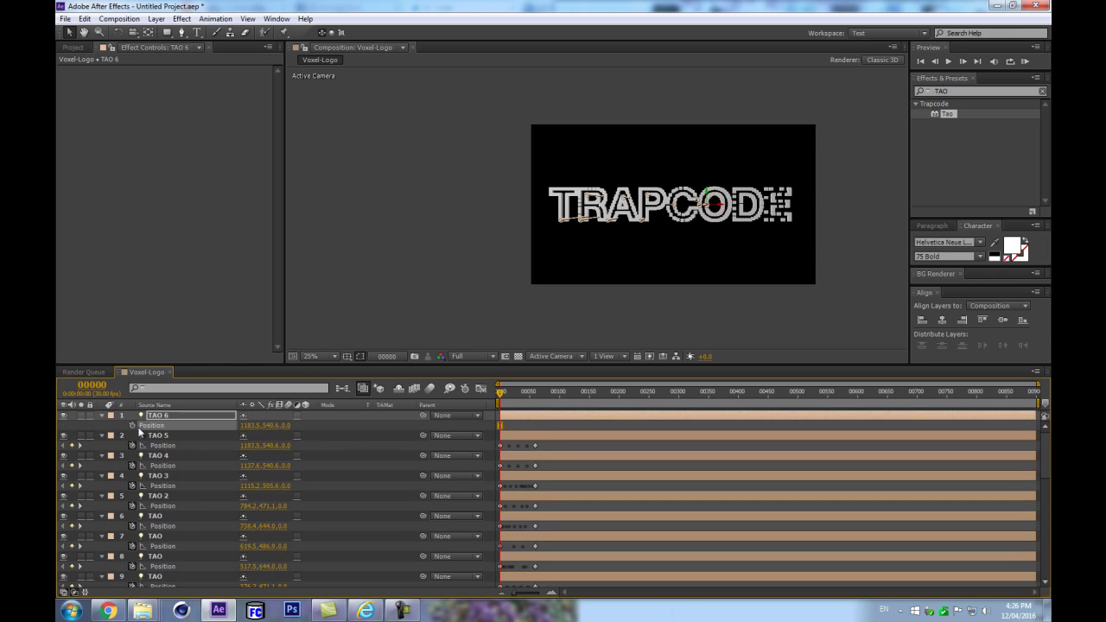
Copy the inner D mask path, duplicate the TAO 6 light, and paste the path into the duplicate's Position
scroll(164, 483, "down", 15)
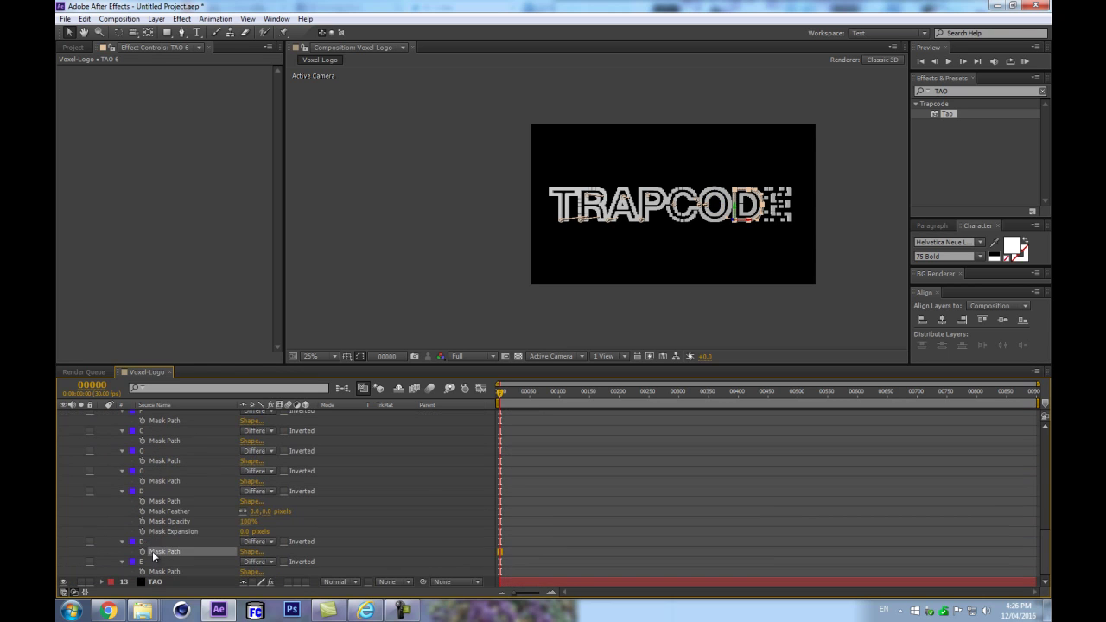
left_click(153, 552)
scroll(197, 488, "up", 15)
left_click(153, 419)
key("ctrl+d")
left_click(133, 425)
key("ctrl+v")
Copy the E mask path, duplicate the TAO 7 light, and paste the path into the duplicate's Position
scroll(194, 501, "down", 10)
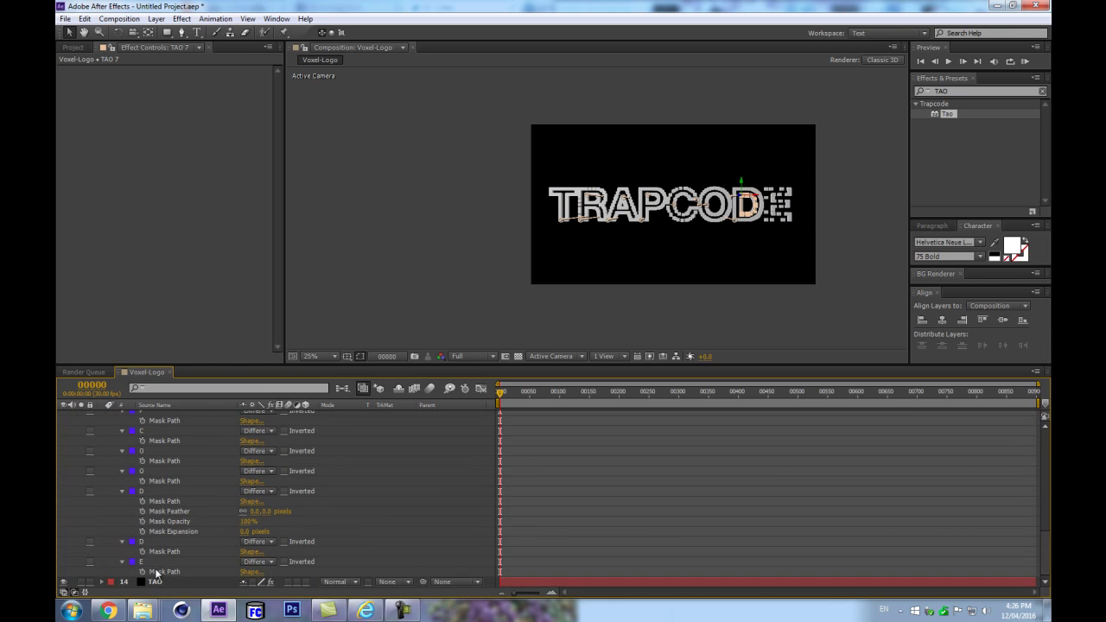
left_click(155, 572)
scroll(184, 487, "up", 10)
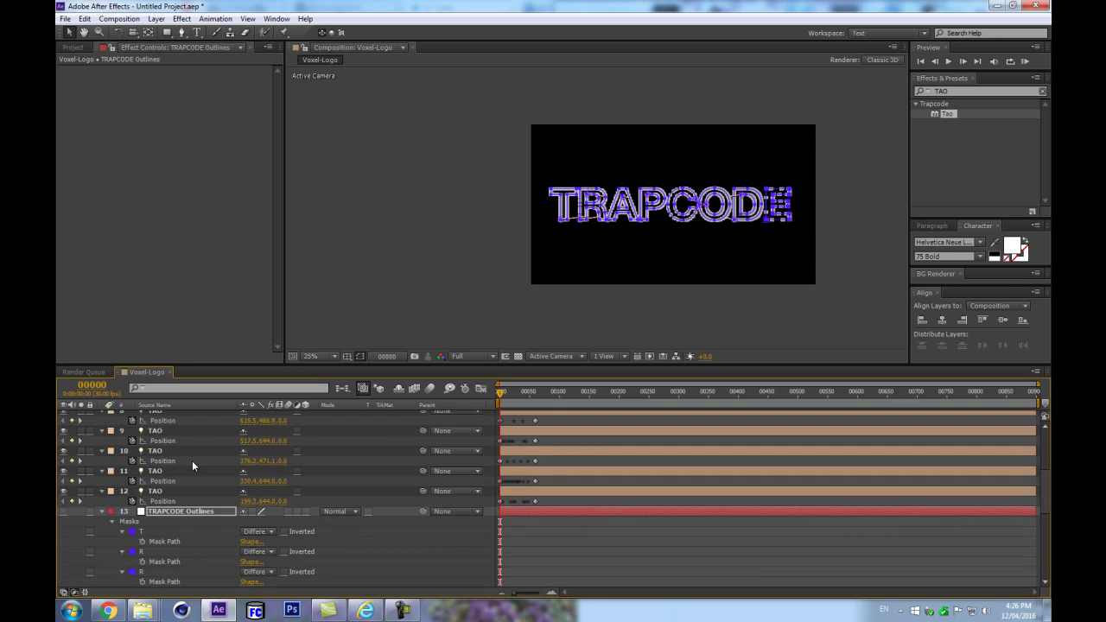
left_click(163, 413)
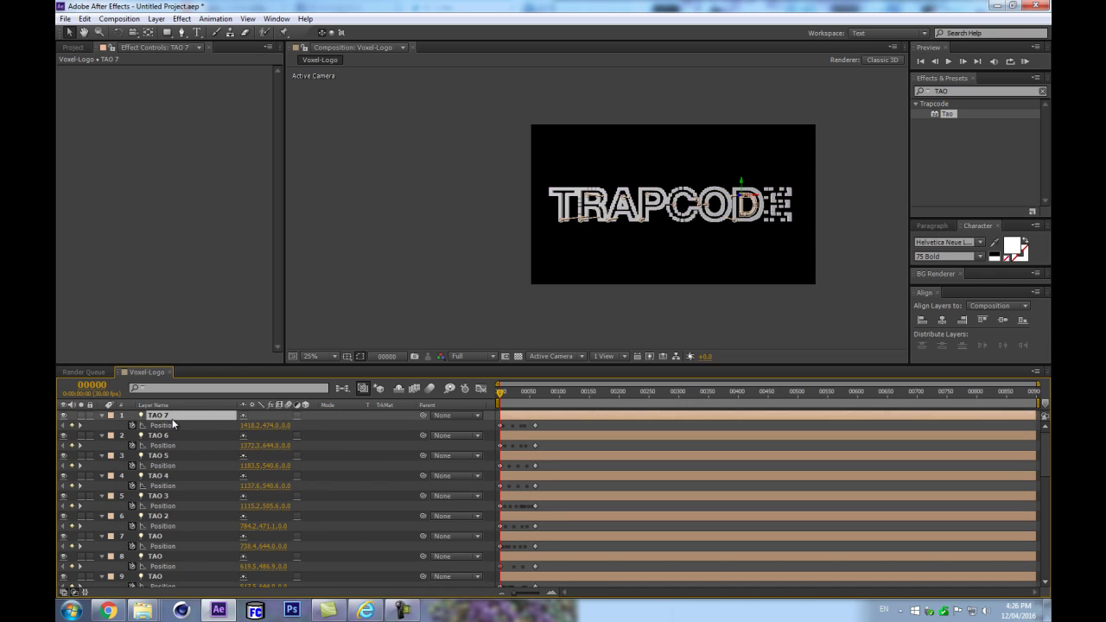
key("ctrl+d")
key("p")
left_click(133, 427)
key("ctrl+v")
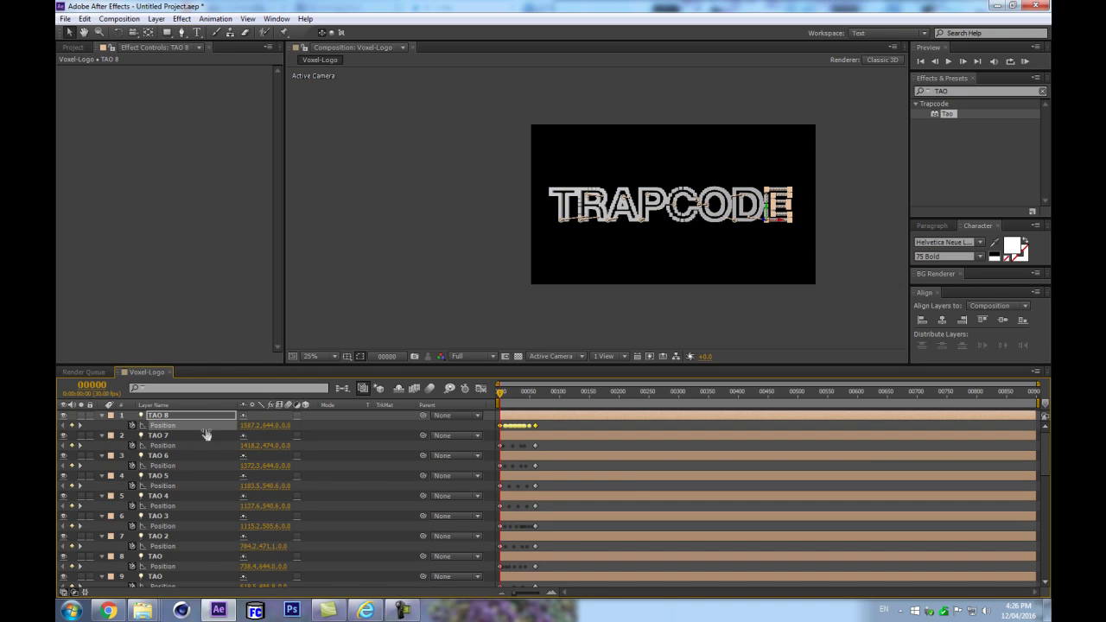
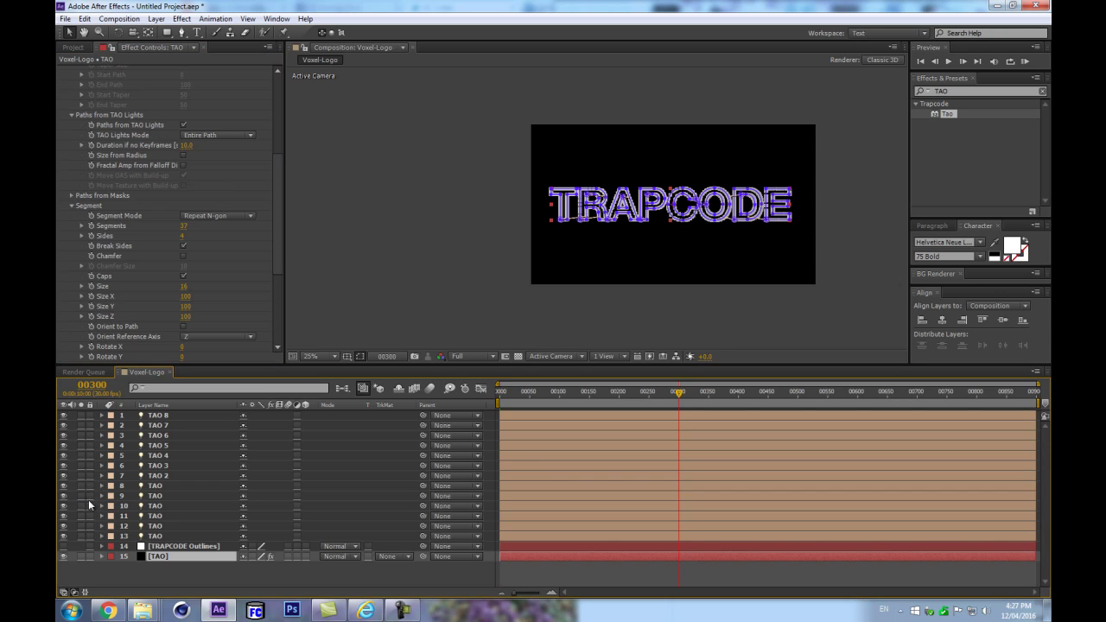
Reveal the Position keyframes of all the TAO lights, from TAO 8 down to the last TAO light
left_click(169, 415)
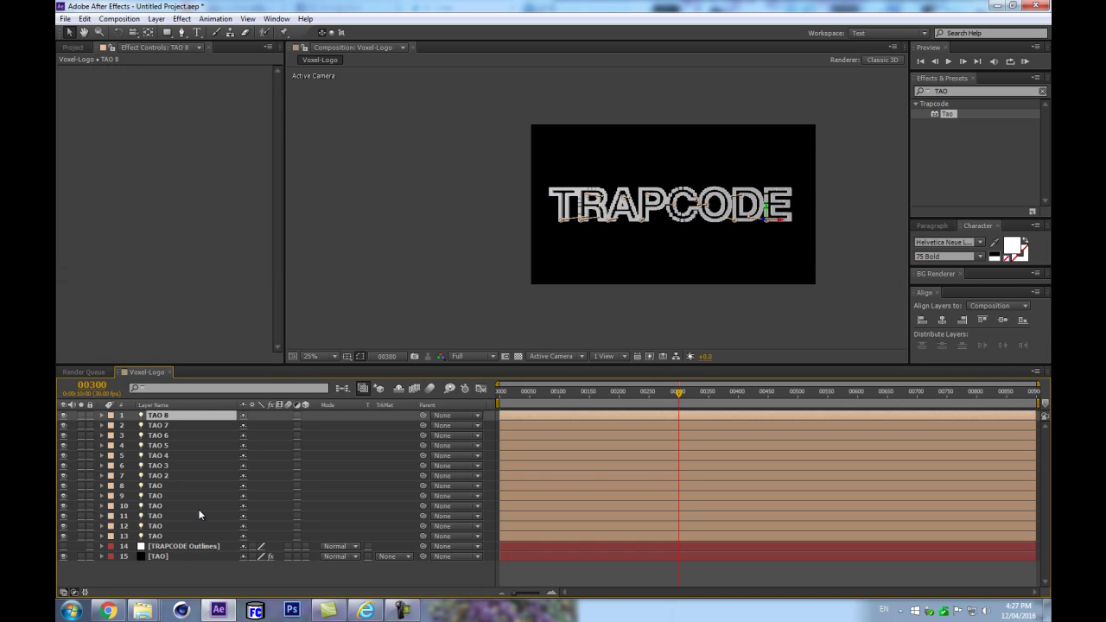
key("p")
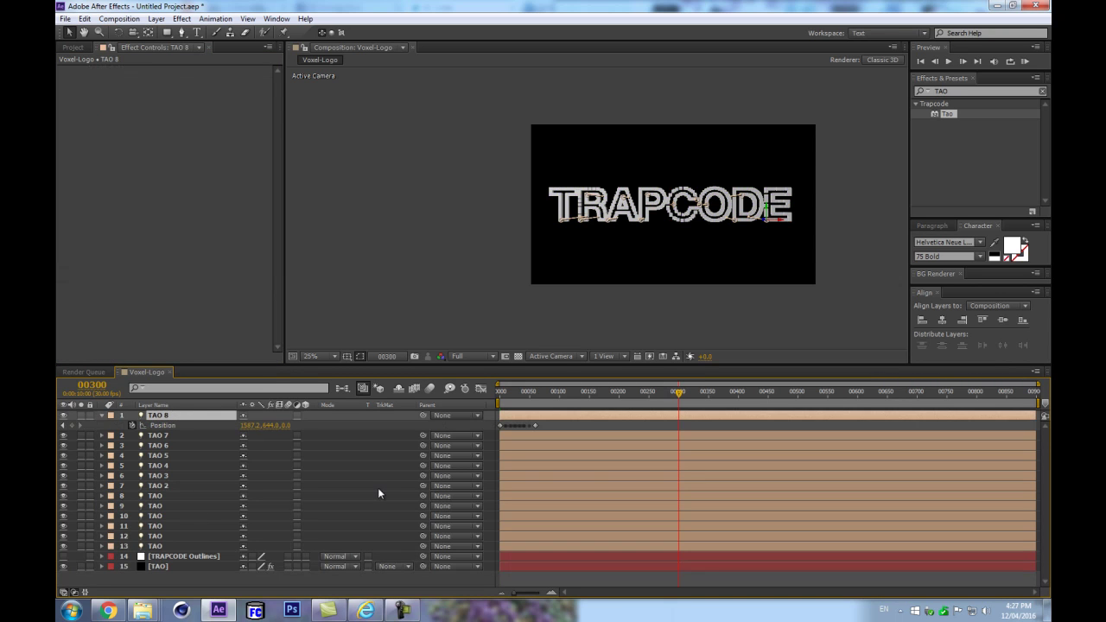
left_click(167, 439)
left_click(174, 546, "shift")
key("p")
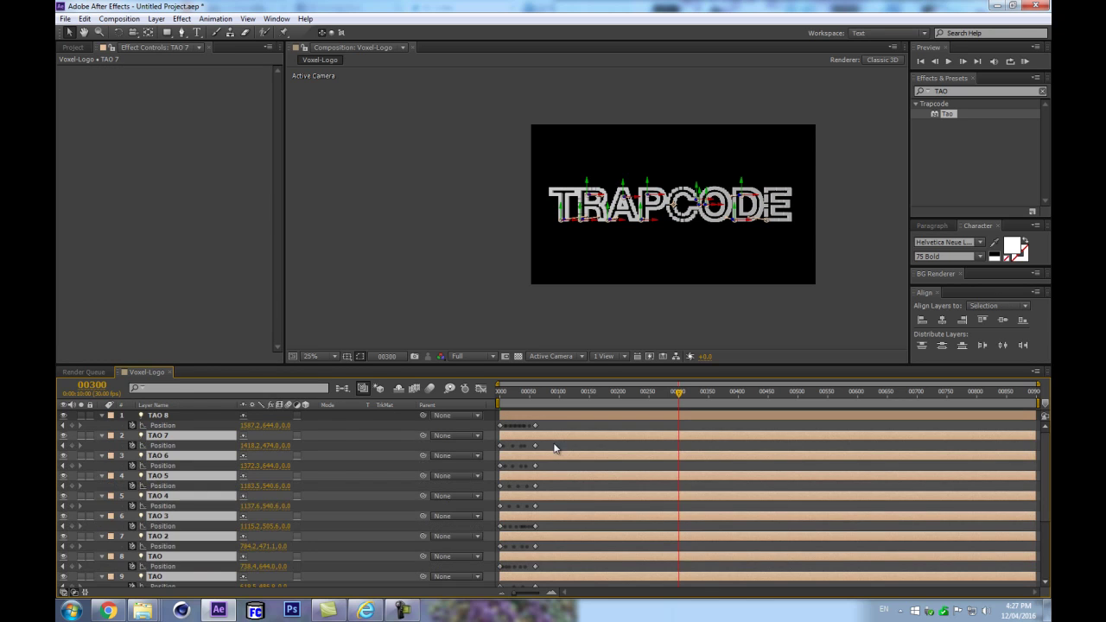
Stretch the Position keyframes of the TAO 8, TAO 7, TAO 6 and TAO 5 lights so each ends at frame 300
left_click_drag(536, 427, 680, 425)
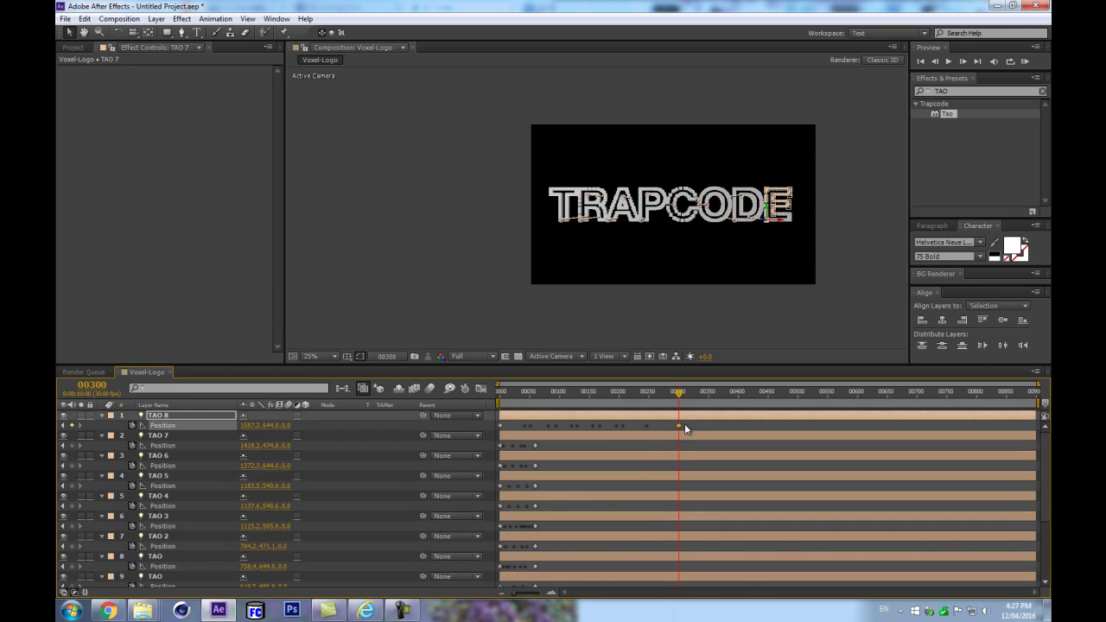
left_click_drag(535, 445, 679, 445)
left_click_drag(536, 466, 679, 466)
left_click_drag(537, 488, 677, 482)
left_click_drag(536, 507, 644, 504)
key("ctrl+z")
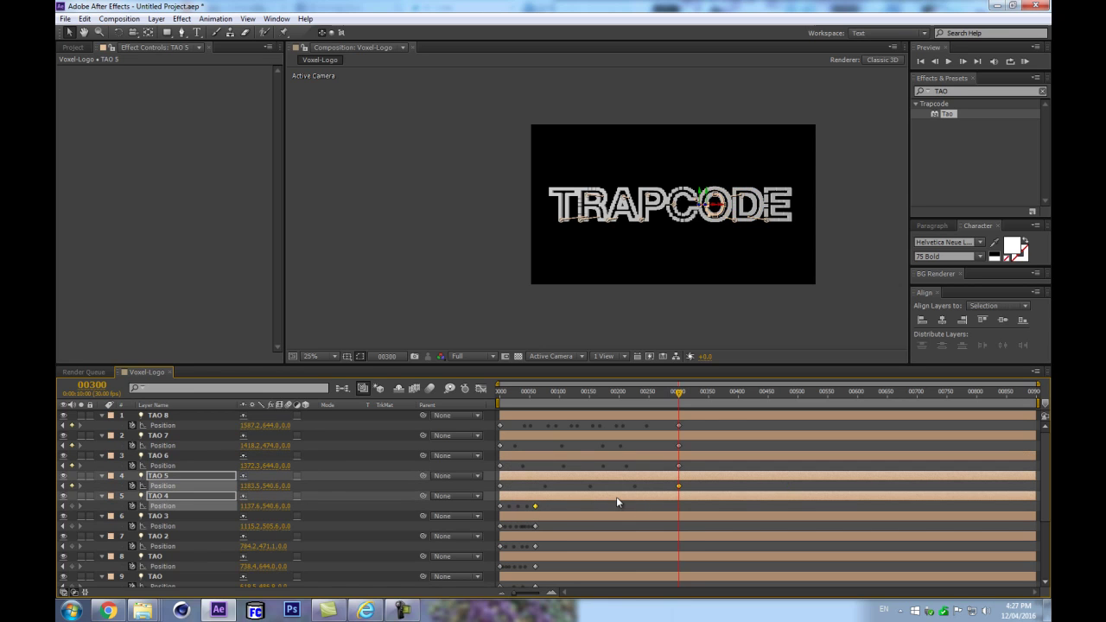
left_click(594, 503)
left_click(536, 506)
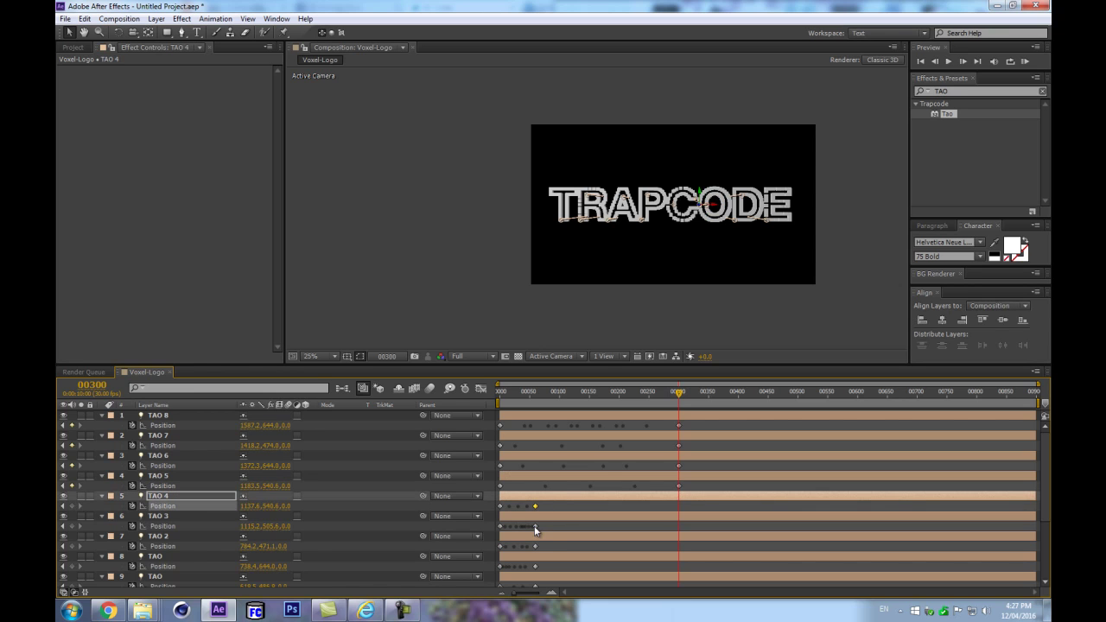
left_click(535, 526, "shift")
key("ctrl+z")
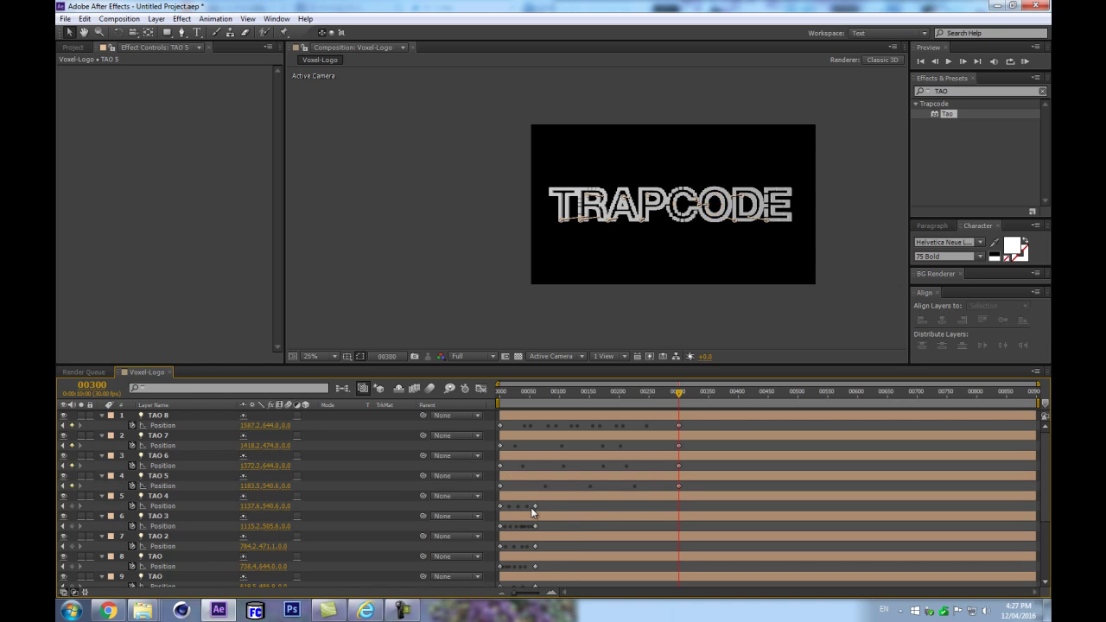
left_click(535, 506)
left_click(535, 526, "shift")
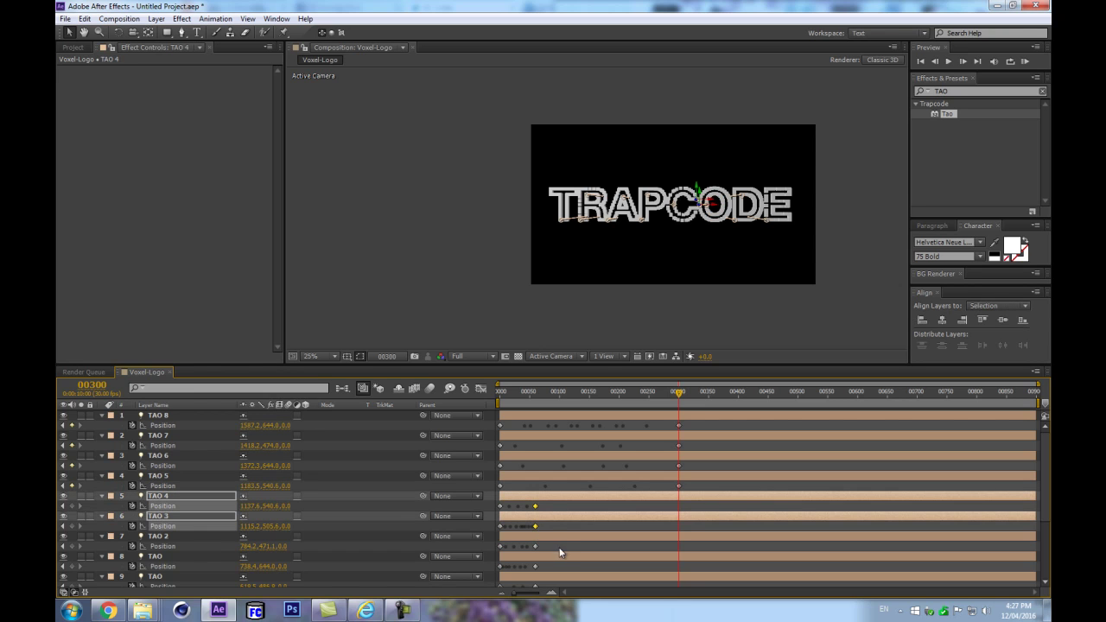
mouse_move(537, 526)
left_mouse_down()
mouse_move(584, 528)
mouse_move(538, 527)
left_mouse_up()
Move the last Position keyframes of TAO 4, TAO 3 and TAO 2 together to frame 300, stretching their animations
left_click(536, 525)
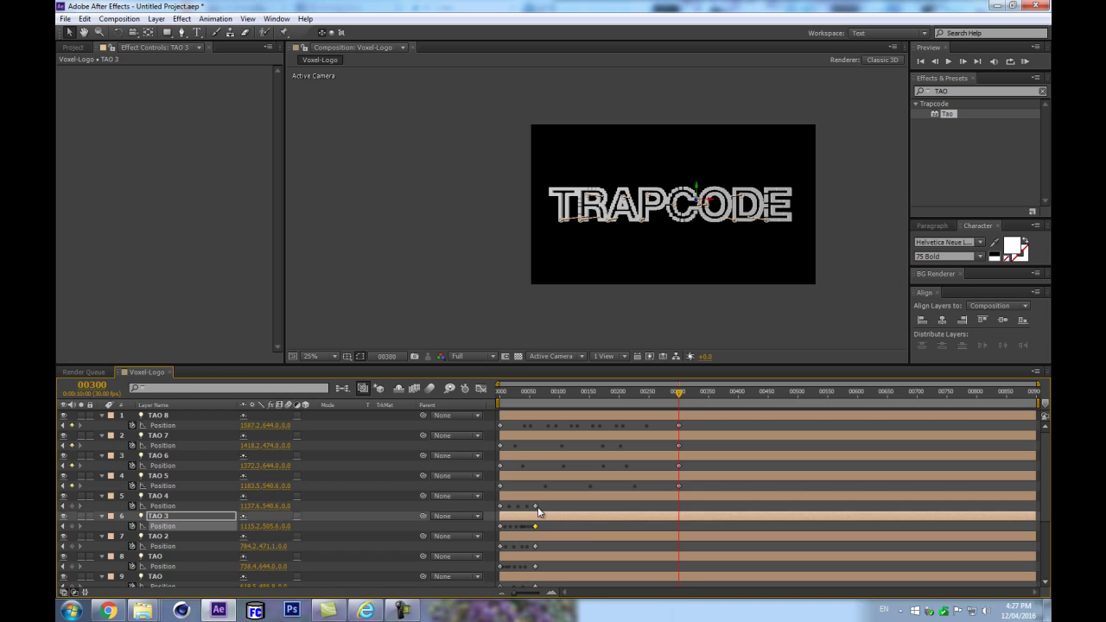
left_click(535, 506, "shift")
left_click(535, 546, "shift")
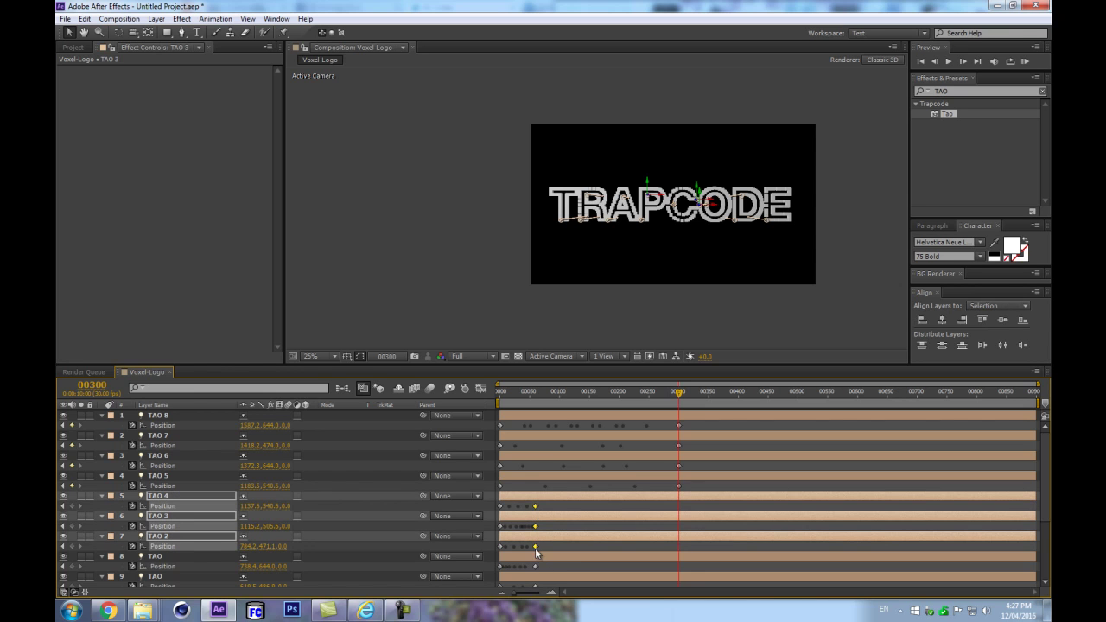
left_click_drag(535, 548, 679, 553)
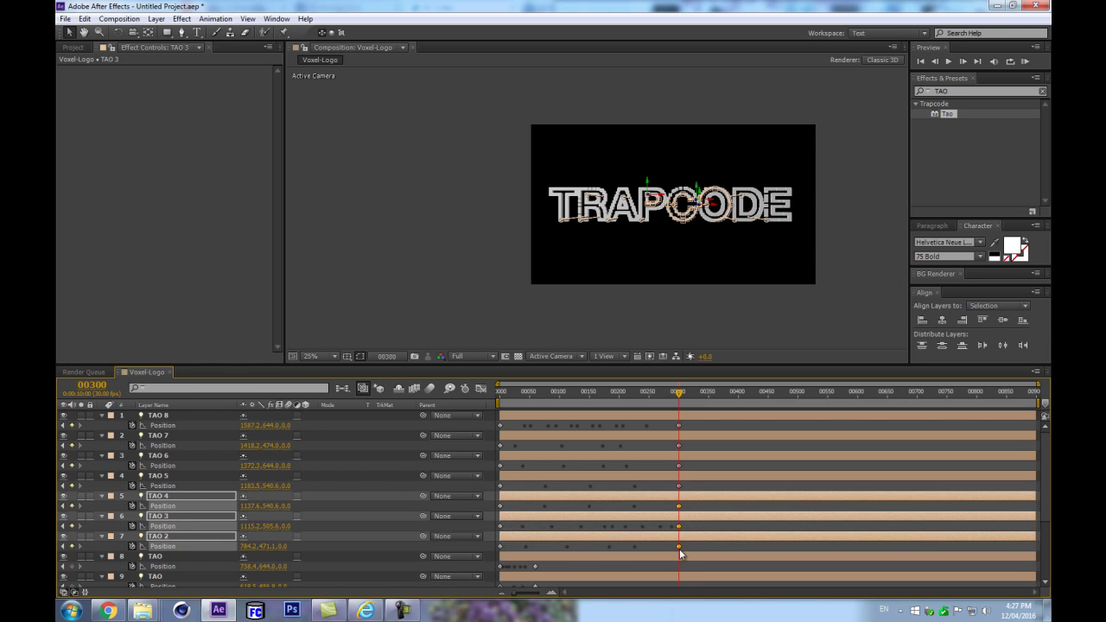
Stretch the Position keyframes of the remaining six TAO lights, layers 8 to 13, to end at frame 300
scroll(536, 566, "down", 3)
left_click_drag(547, 472, 537, 591)
left_click(540, 574)
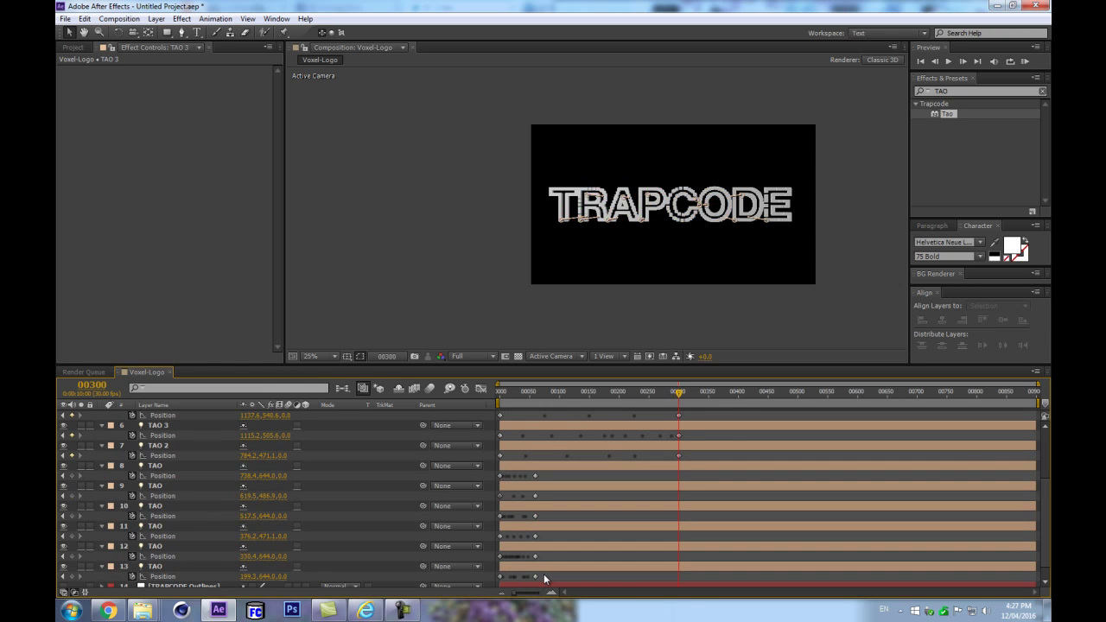
left_click_drag(543, 500, 689, 490)
left_click(367, 444)
Select the TAO solid and expand the Paths from Masks group of its Tao effect
key("/")
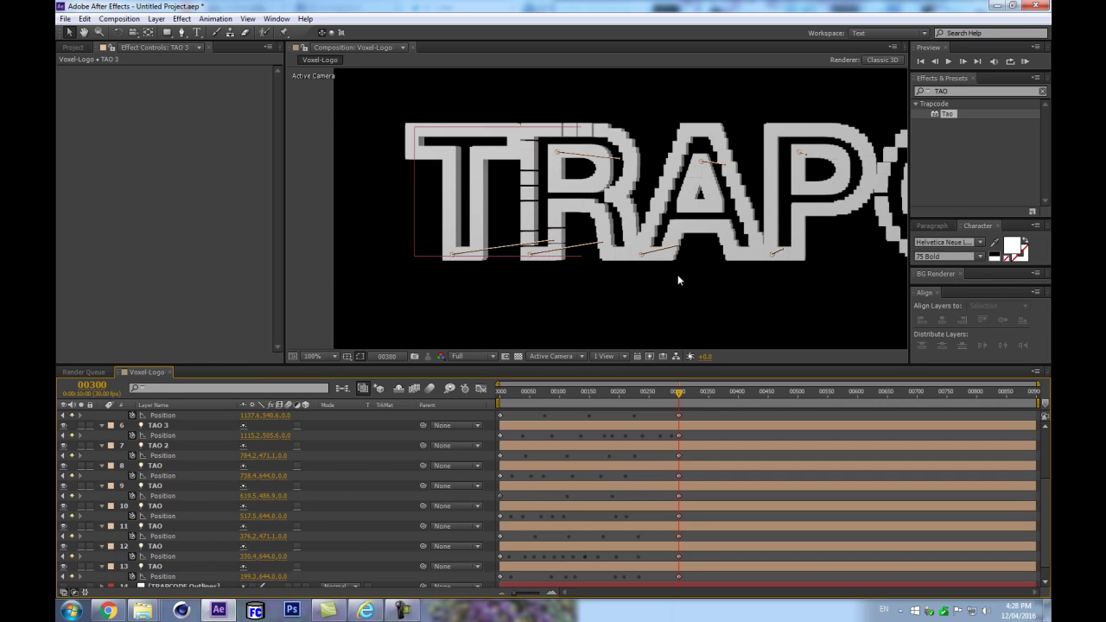
scroll(60, 550, "down", 1)
left_click(171, 571)
left_click(164, 581)
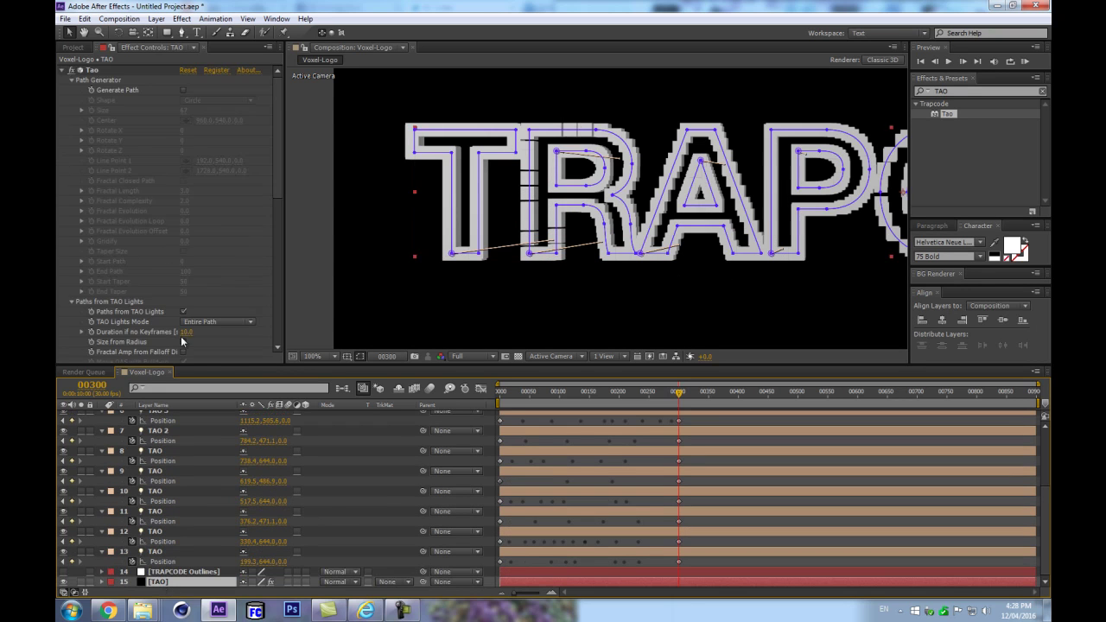
scroll(119, 266, "down", 5)
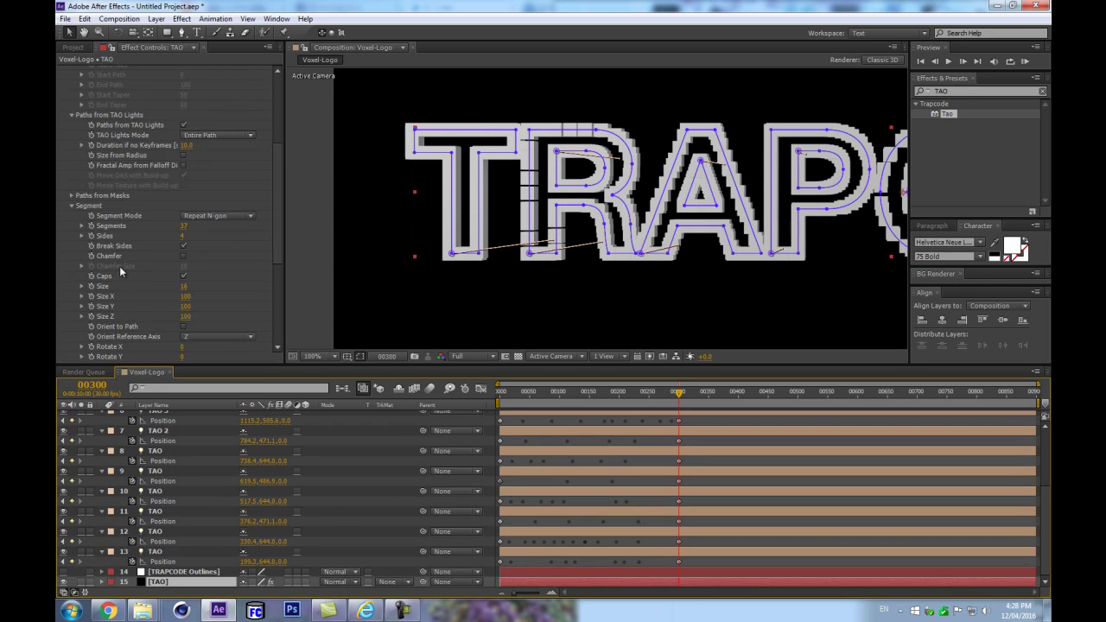
left_click(72, 196)
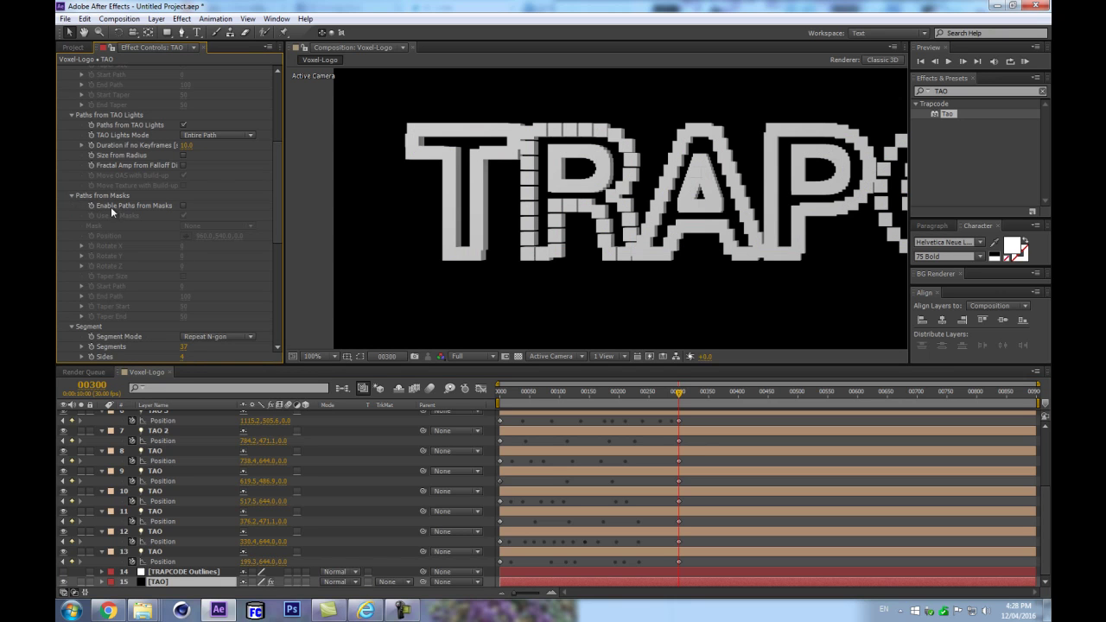
Examine the voxel spacing along the TRAPCODE letters, comparing the whole logo with close-up views
scroll(539, 236, "down", 4)
scroll(540, 238, "up", 2)
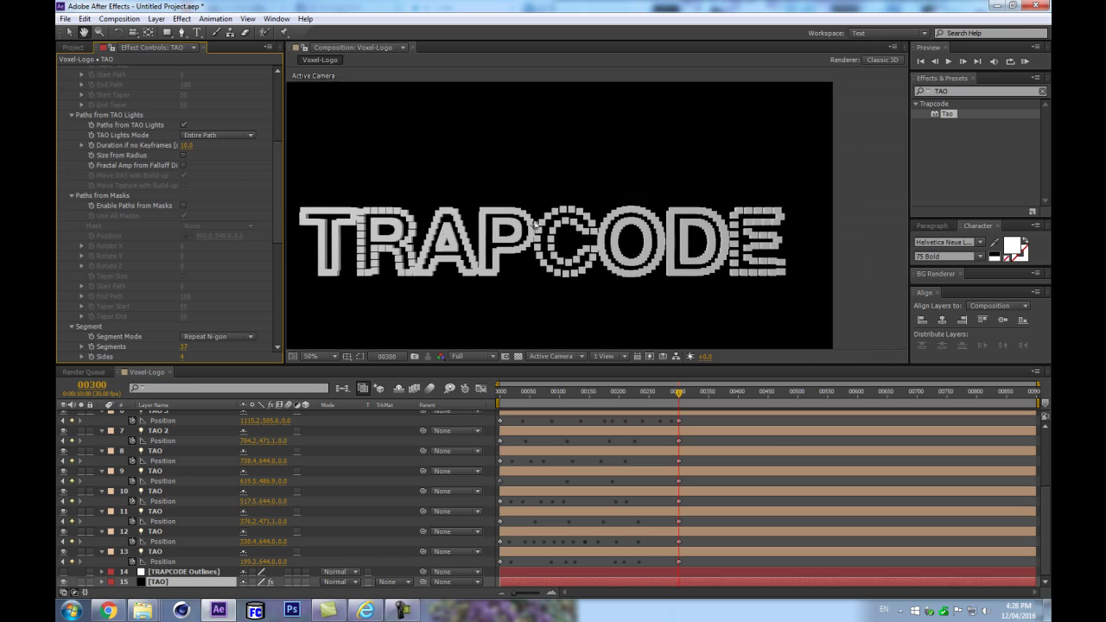
scroll(649, 244, "up", 2)
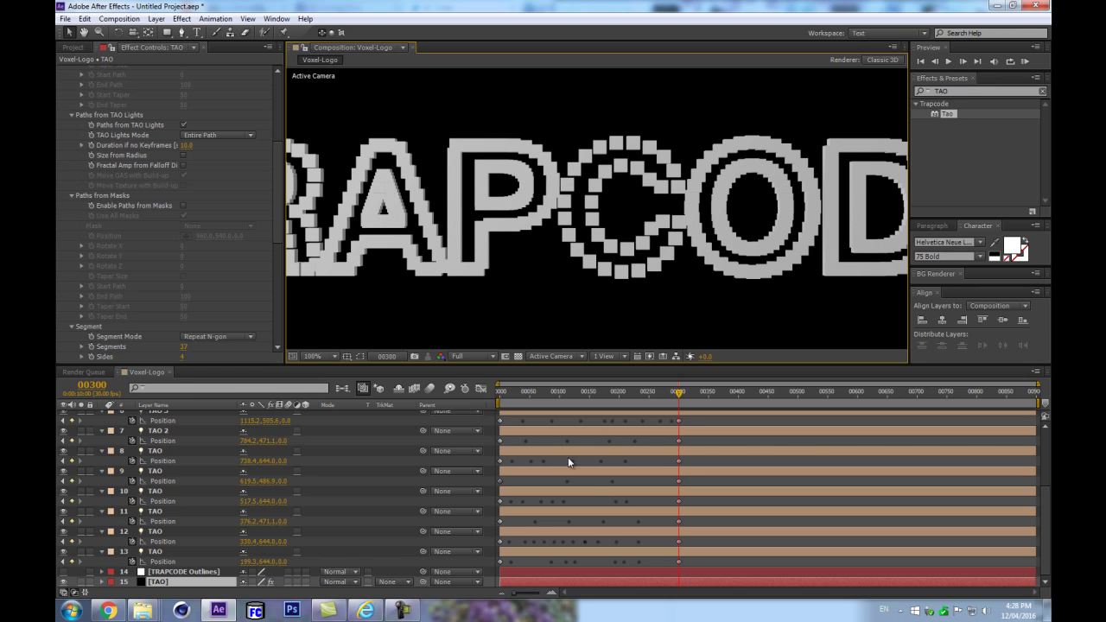
scroll(551, 254, "down", 2)
scroll(423, 188, "up", 2)
scroll(423, 188, "down", 2)
scroll(389, 173, "up", 2)
left_click_drag(349, 153, 512, 155)
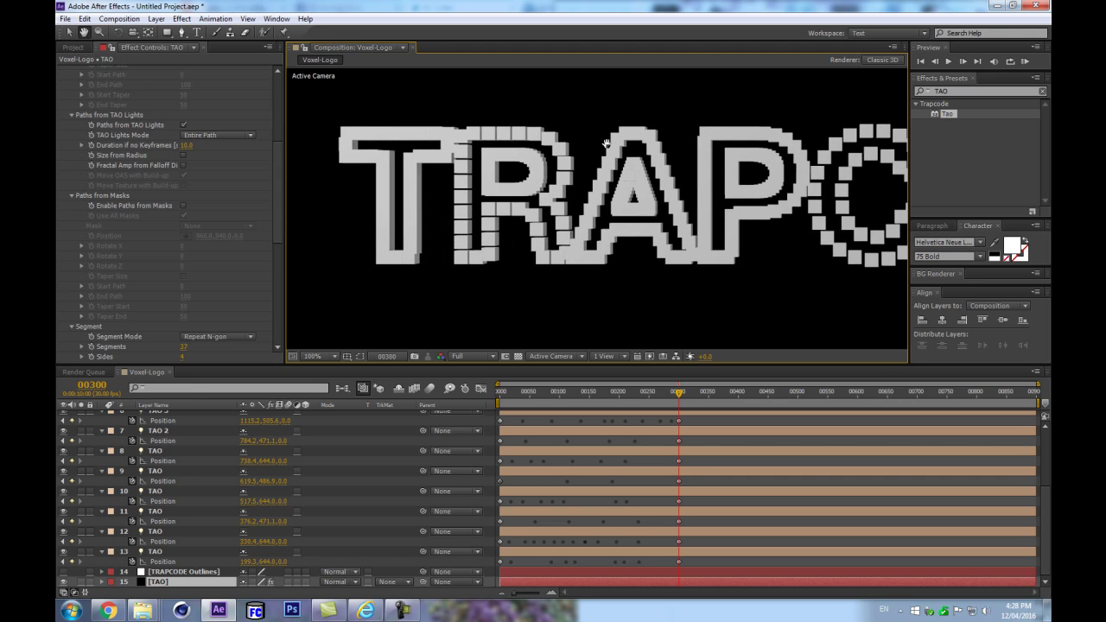
Collapse the properties of all layers and check the voxel outlines of the logo
left_click_drag(109, 463, 107, 570)
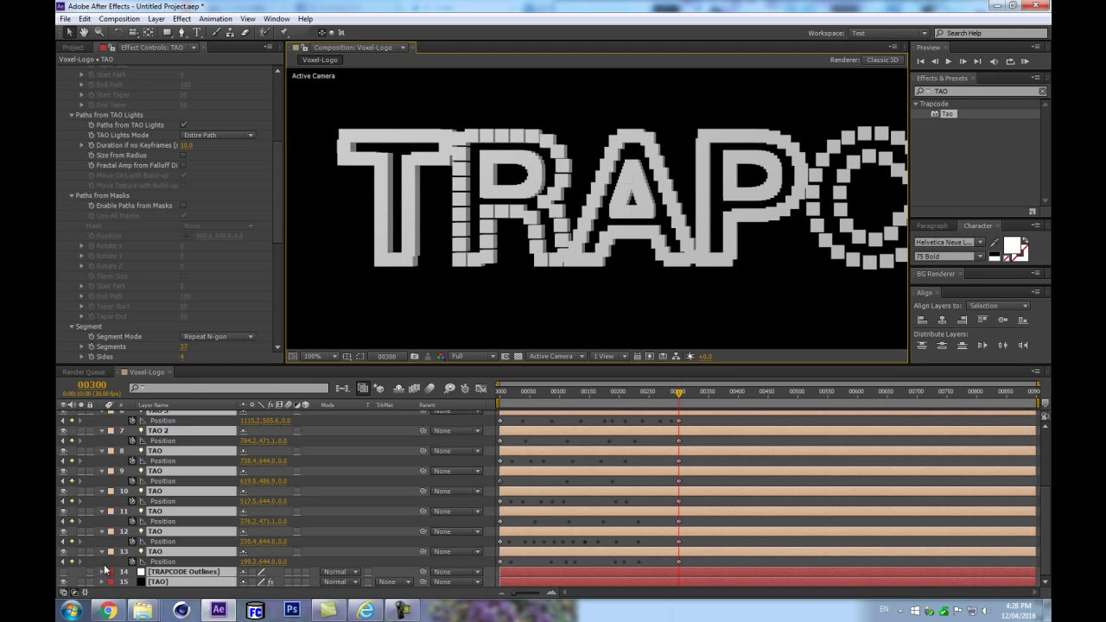
left_click(101, 551)
left_click(354, 571)
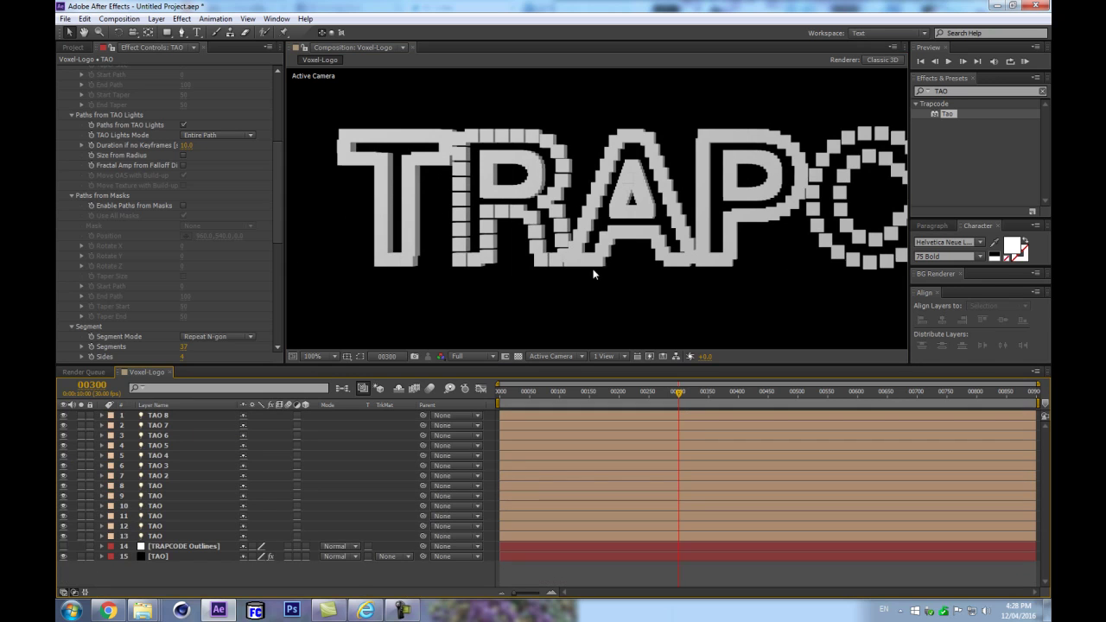
scroll(492, 210, "down", 2)
left_click_drag(790, 241, 715, 261)
key("period")
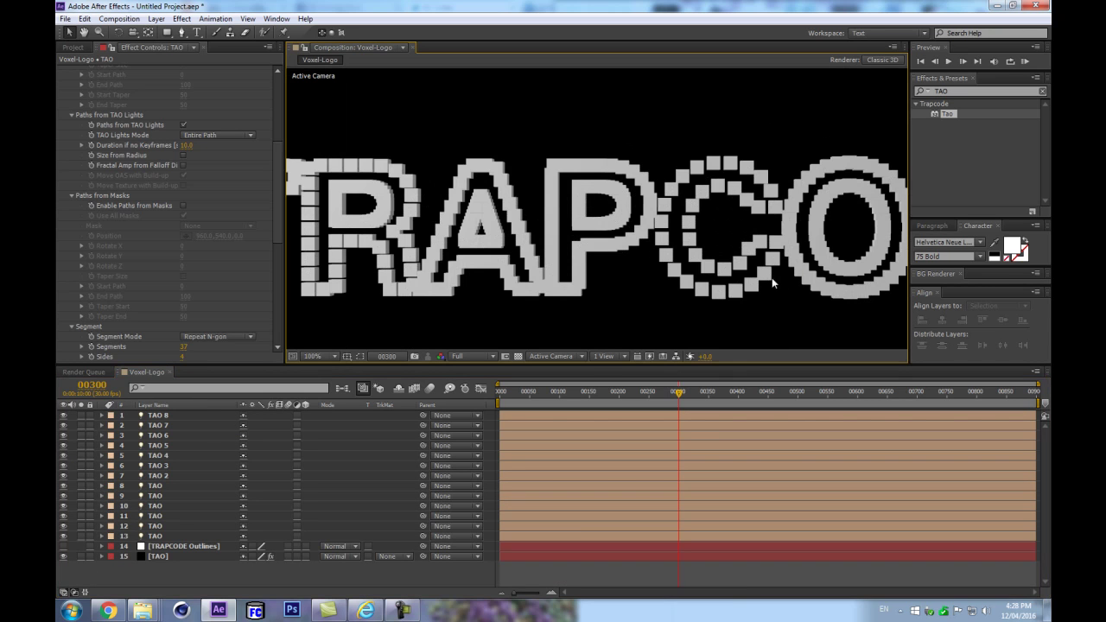
key("comma")
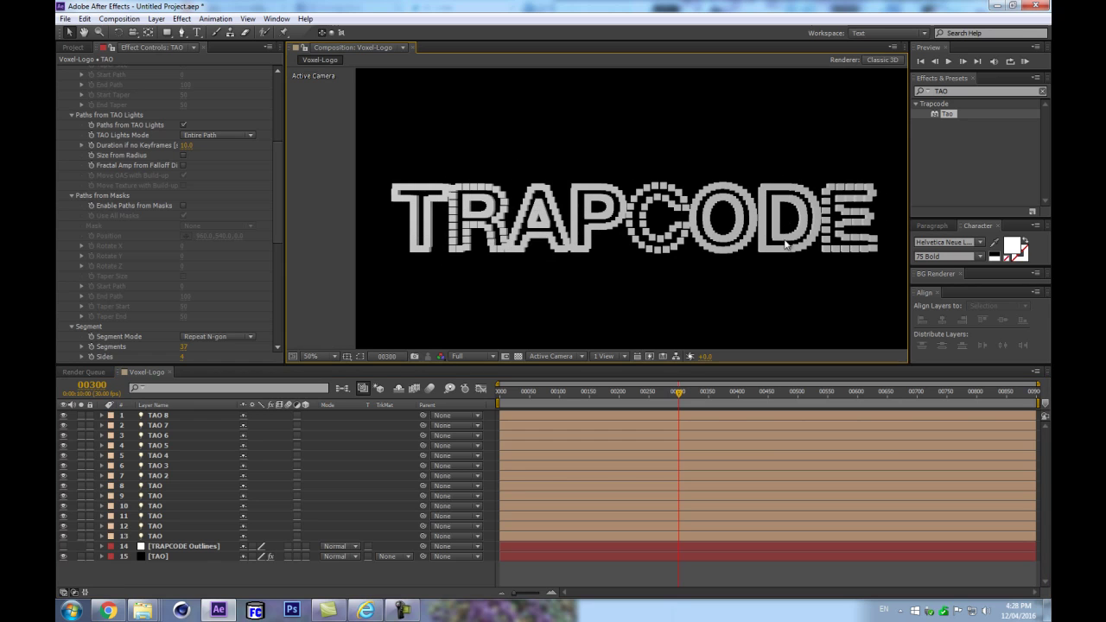
Return to frame 0 and show the Tao effect's Segment settings for the TAO solid
left_click(208, 567)
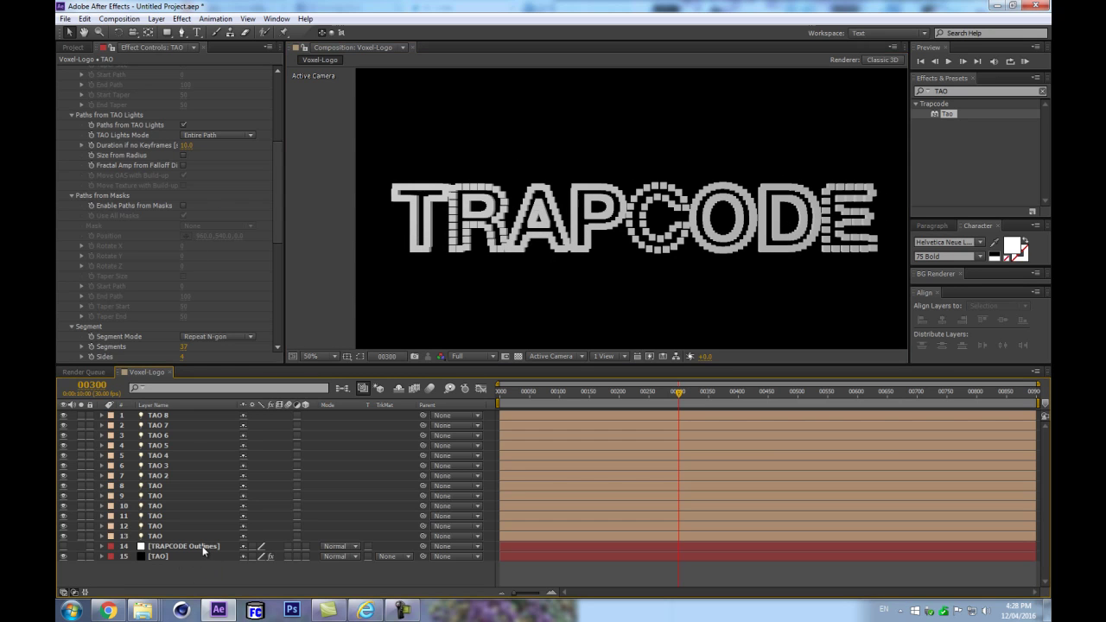
left_click(185, 536)
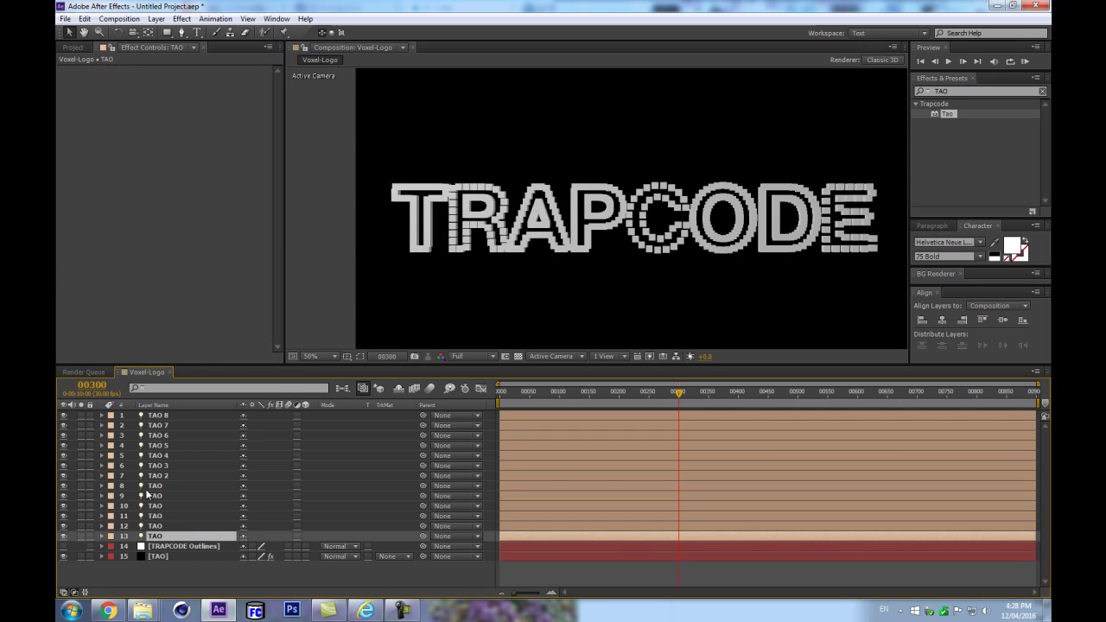
key("Home")
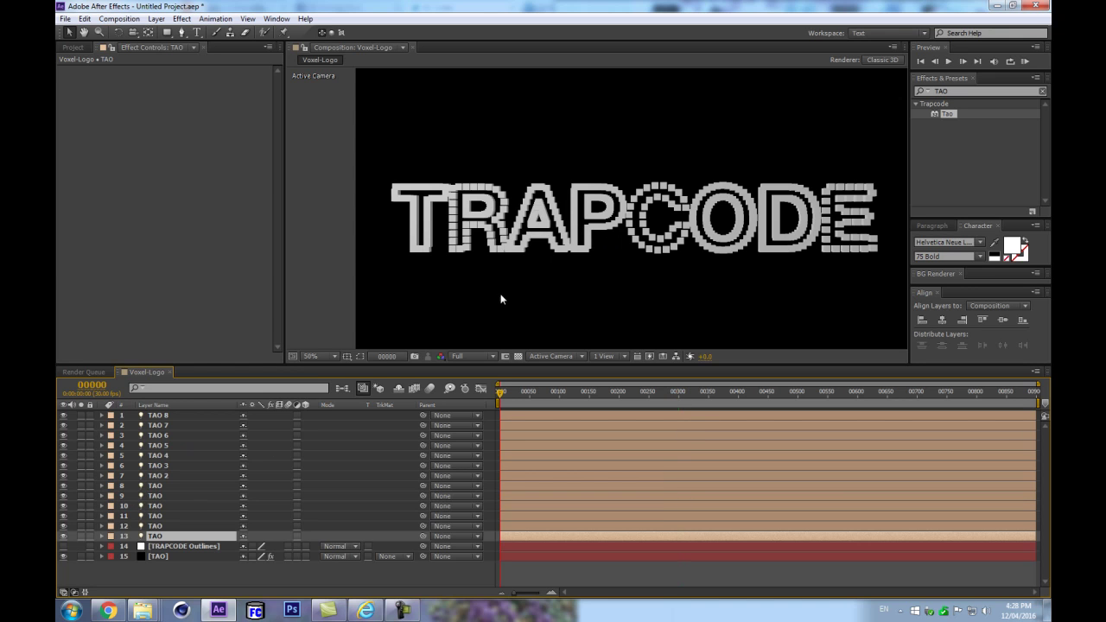
left_click(154, 557)
scroll(726, 161, "up", 1)
scroll(726, 160, "down", 2)
scroll(669, 225, "up", 1)
key("space")
left_click_drag(748, 229, 663, 214)
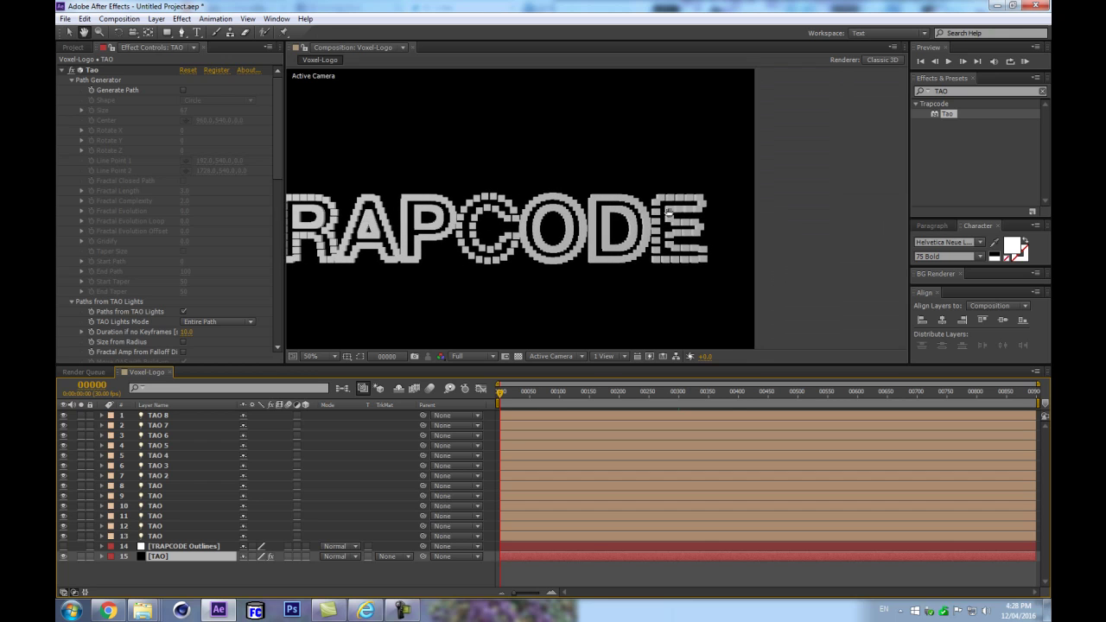
scroll(193, 281, "down", 4)
scroll(132, 258, "down", 3)
Set the Tao effect's Segments to 32 and check the voxels on the first letters
left_click_drag(187, 270, 183, 267)
scroll(786, 287, "up", 1)
scroll(220, 302, "down", 3)
key("space")
left_click_drag(386, 217, 868, 217)
key("v")
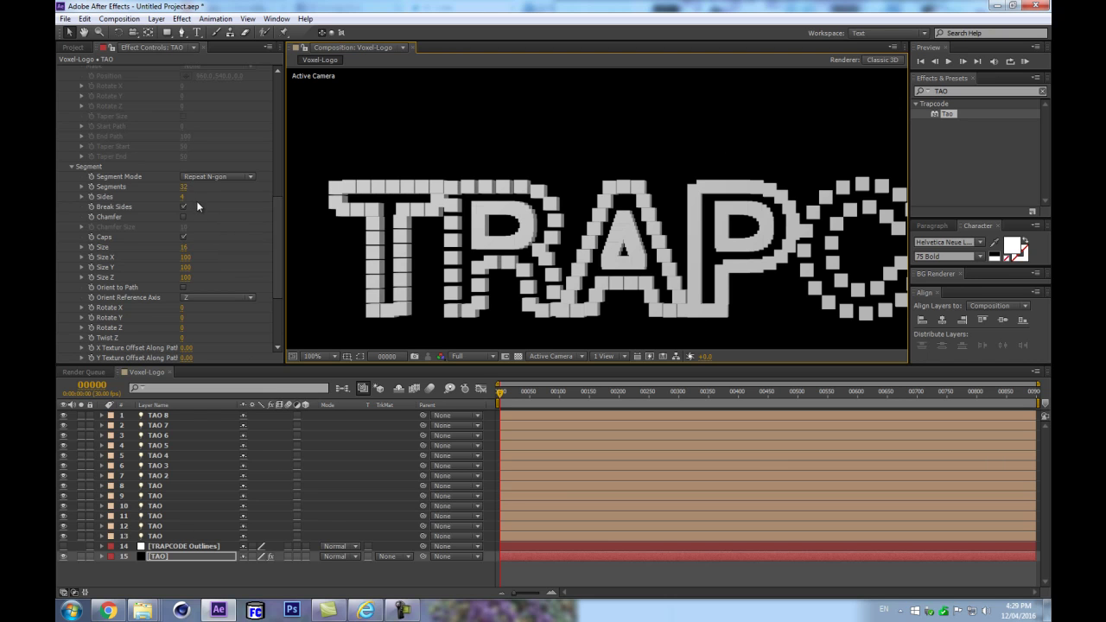
Try a higher Segments count in the Tao effect and undo the increase
left_click_drag(181, 192, 188, 186)
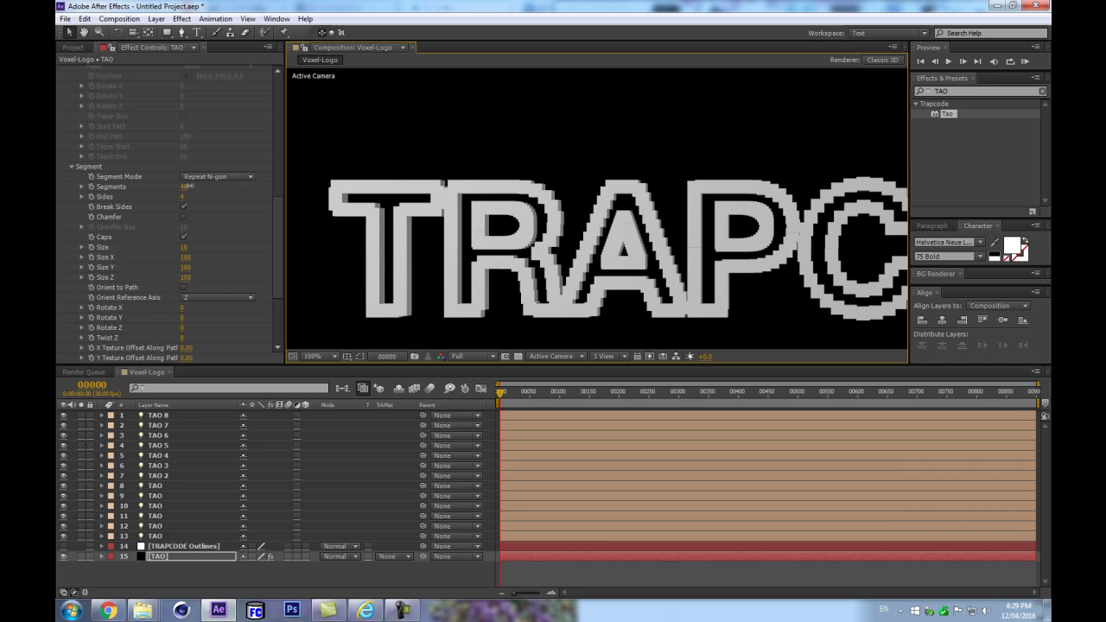
mouse_move(189, 186)
left_mouse_down()
mouse_move(205, 186)
mouse_move(195, 186)
left_mouse_up()
key("ctrl+z")
Set the Tao effect's Segments to 62 and check the whole TRAPCODE logo
scroll(748, 231, "down", 2)
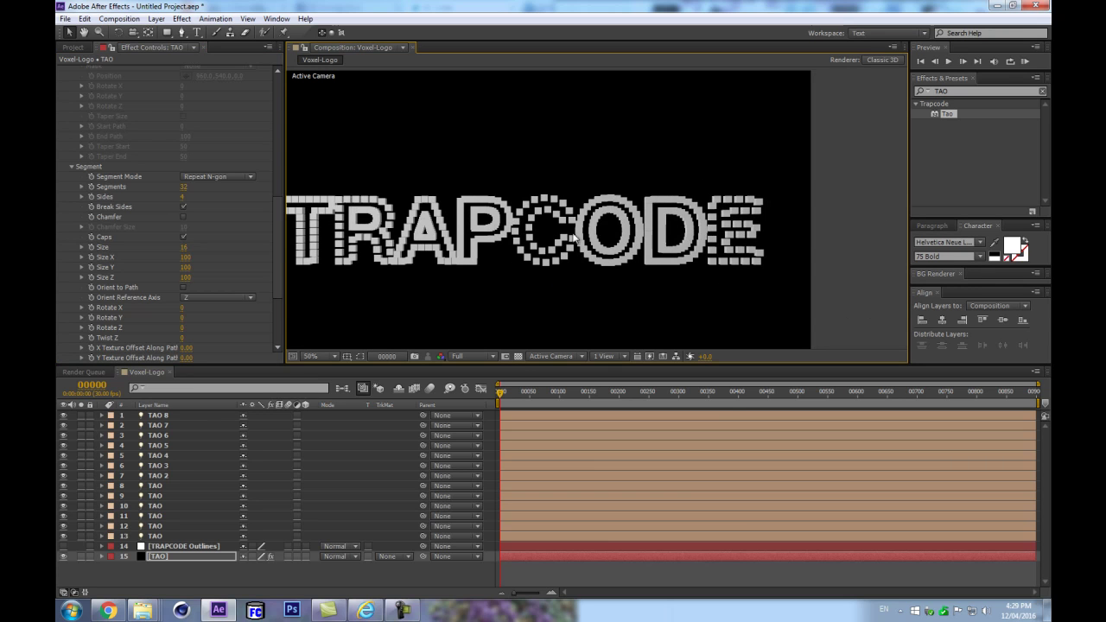
scroll(592, 275, "up", 2)
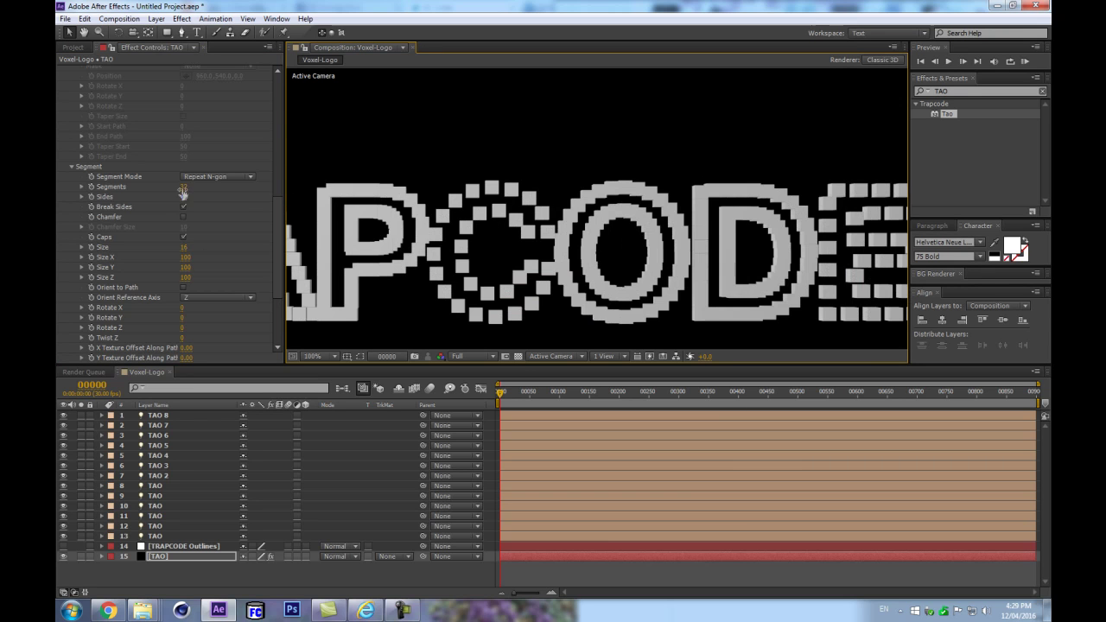
left_click_drag(181, 186, 198, 183)
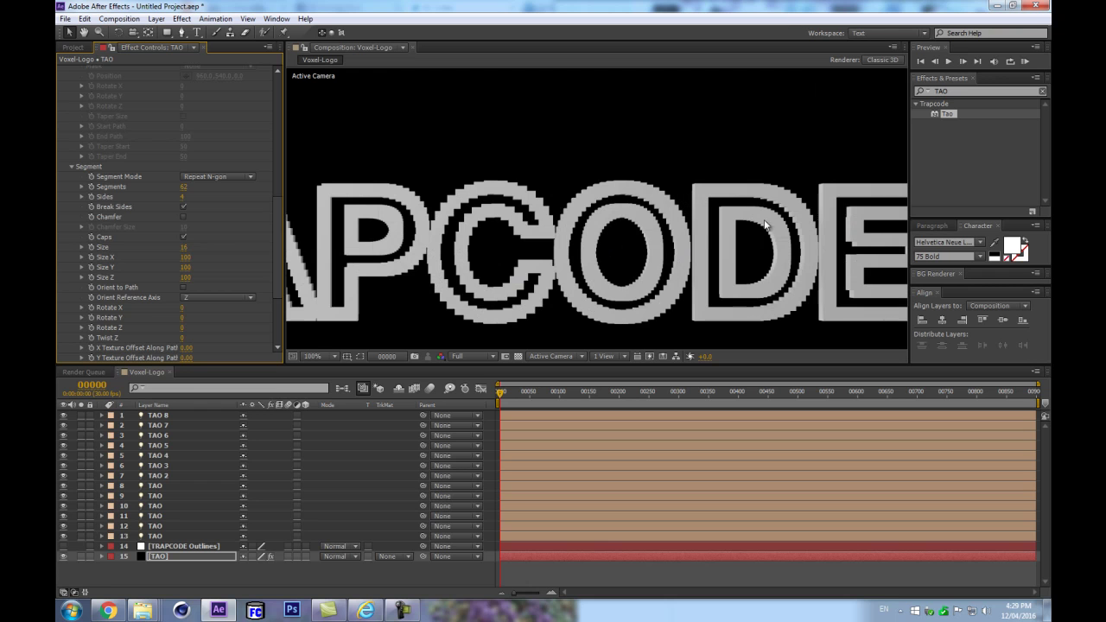
scroll(612, 254, "down", 2)
left_click_drag(338, 192, 416, 202)
key("v")
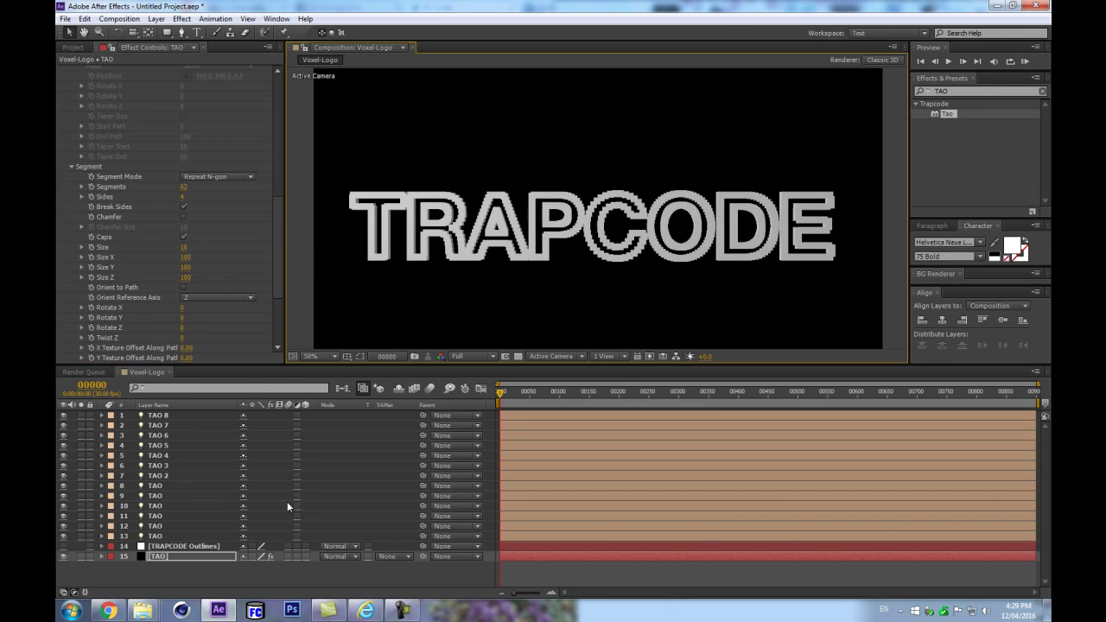
Reveal the Position keyframes of the bottom TAO light, layer 13
left_click(177, 536)
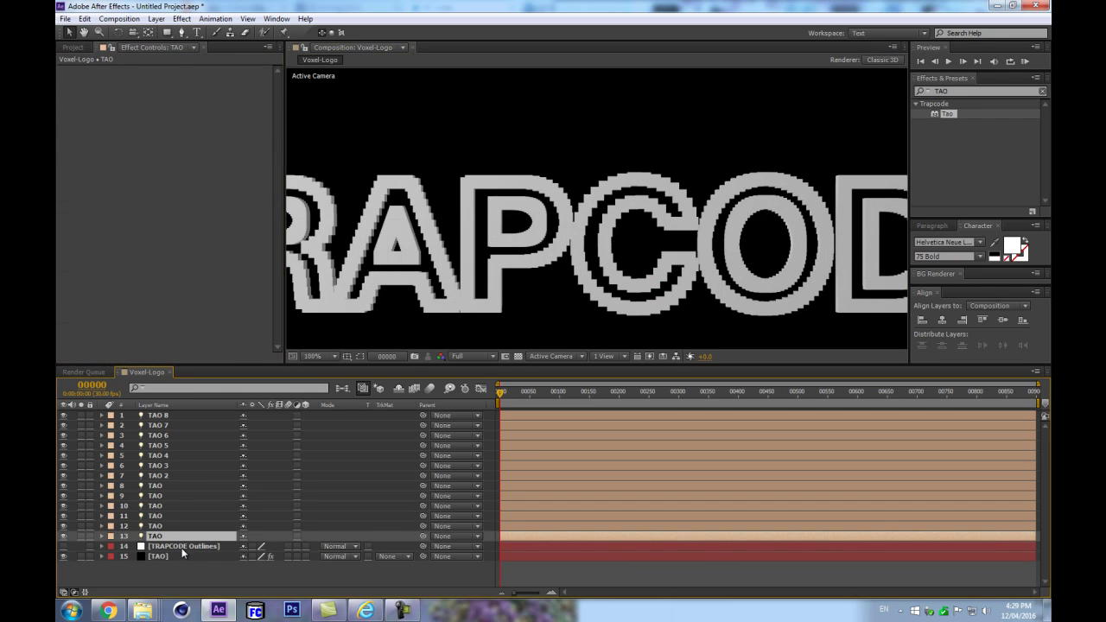
key("u")
key("u")
key("u")
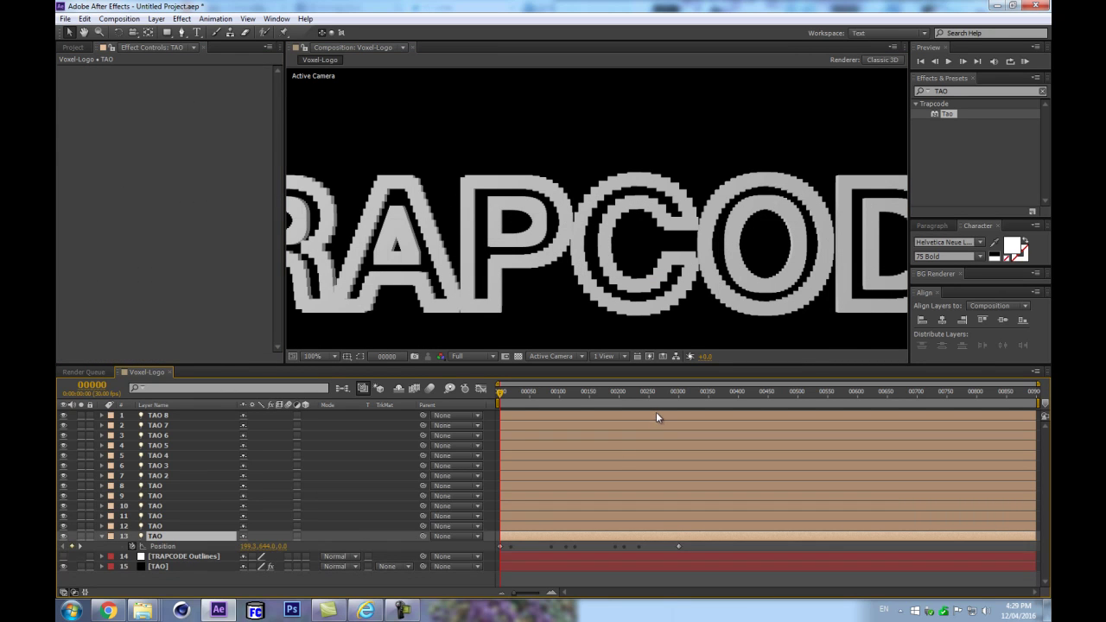
Try compressing the bottom TAO light's Position keyframes to end near frame 50, and undo the change
left_click_drag(663, 398, 496, 406)
left_click_drag(679, 545, 539, 537)
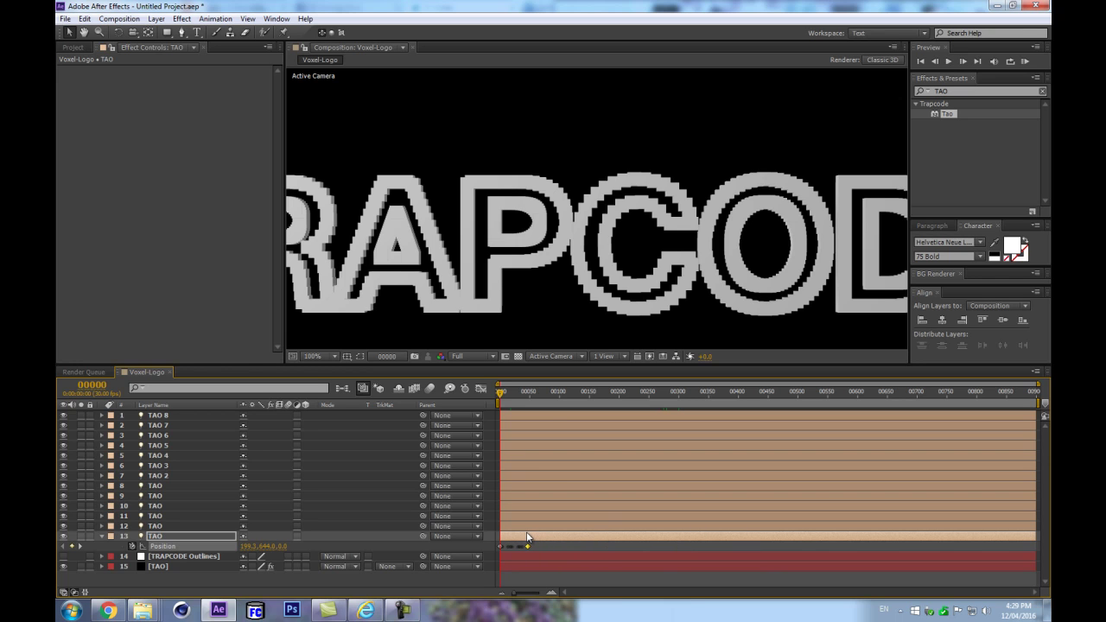
key("ctrl+z")
key("ctrl+z")
left_click_drag(651, 396, 680, 393)
Add a null object at frame 0, make it a 3D layer, and place it directly above the bottom TAO light
left_click(152, 539)
key("Home")
key("ctrl+alt+shift+y")
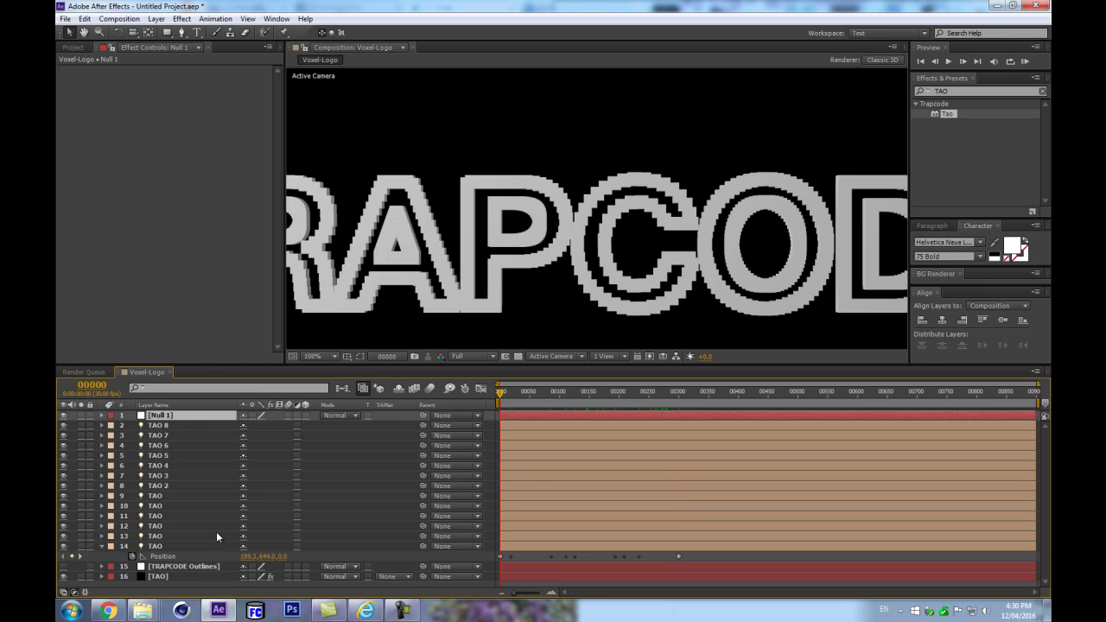
left_click_drag(200, 420, 178, 541)
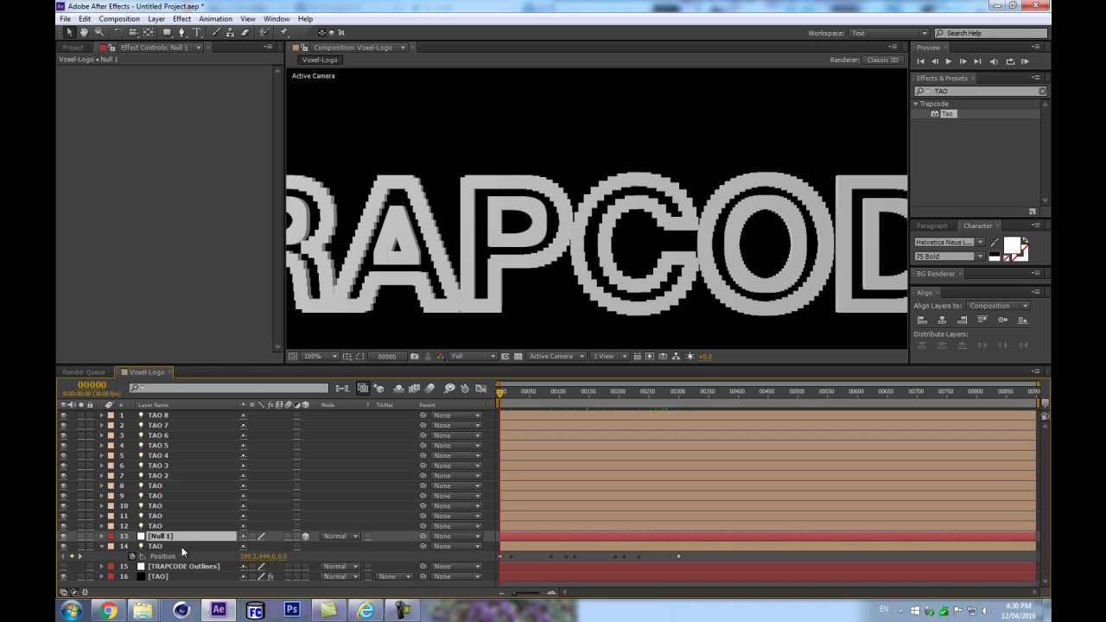
Set Null 1's Position to the bottom TAO light's starting coordinates, 199.3, 644.0, 0.0, by copying them from the light
key("p")
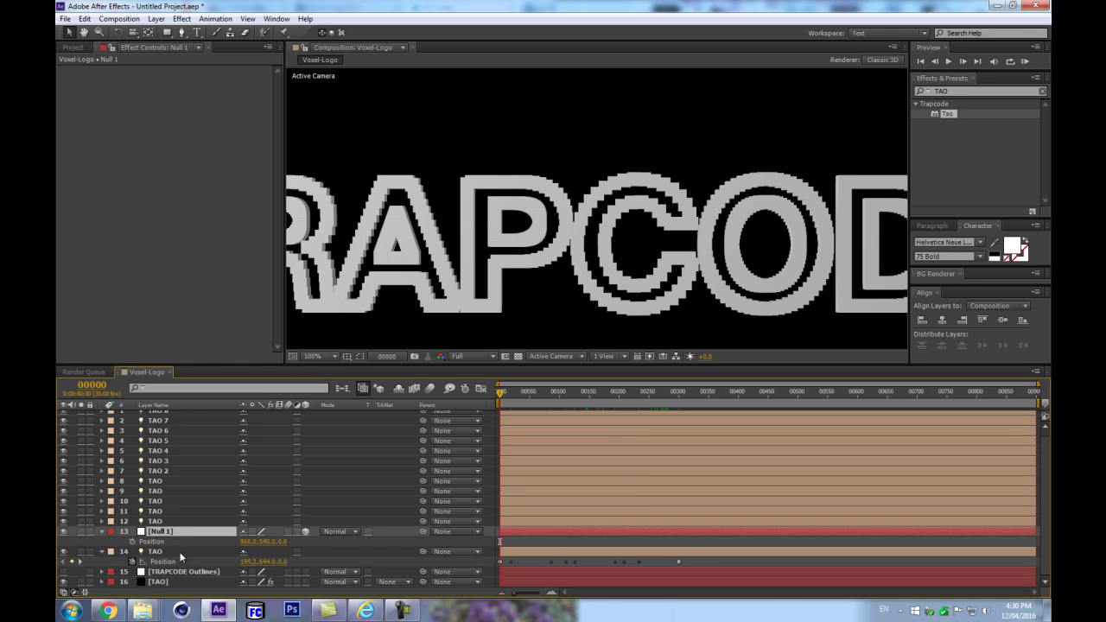
left_click(251, 563)
key("ctrl+c")
left_click(248, 542)
key("ctrl+v")
left_click(267, 562)
key("ctrl+c")
left_click(264, 543)
key("ctrl+v")
left_click(286, 561)
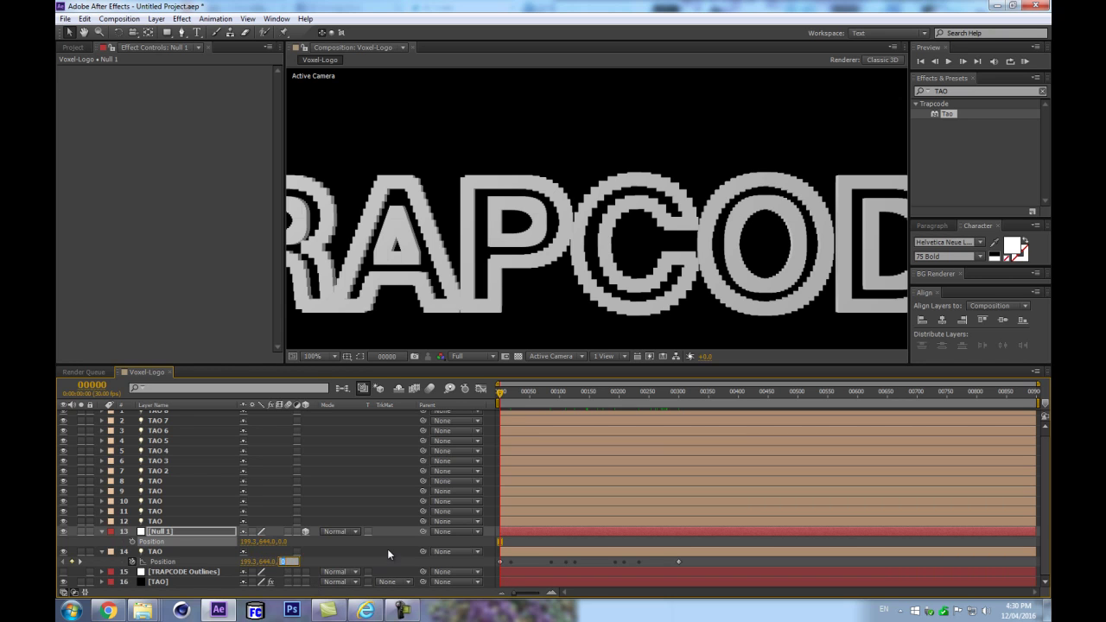
left_click(386, 543)
Copy all Position keyframes of the TAO light on layer 14 to Null 1, starting at frame 0
key("h")
left_click_drag(400, 213, 854, 207)
key("v")
left_click(173, 552)
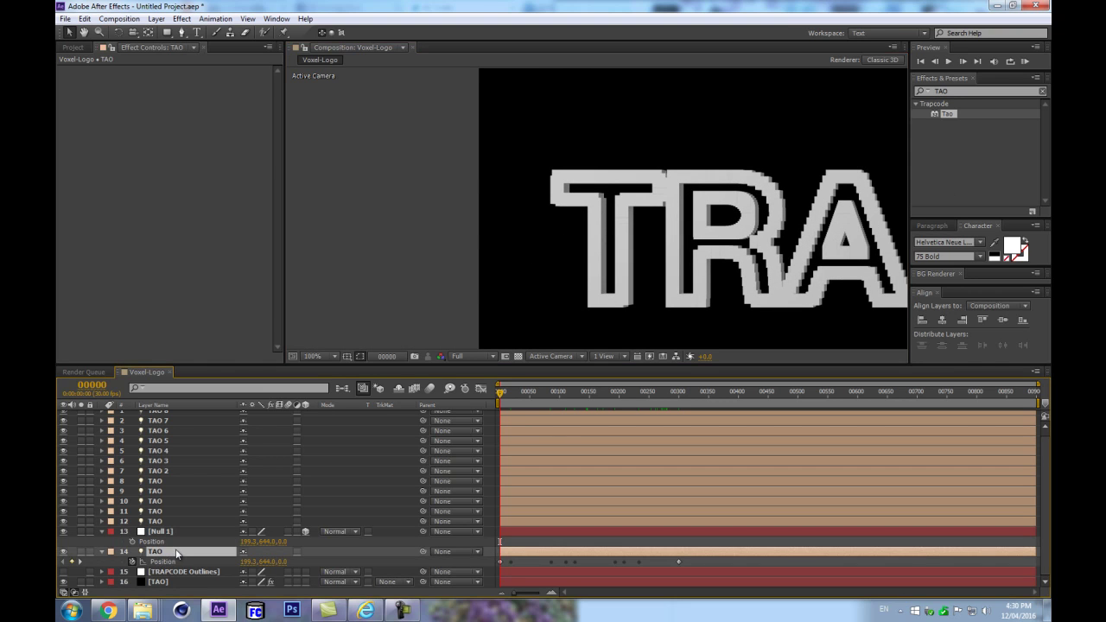
left_click(170, 532)
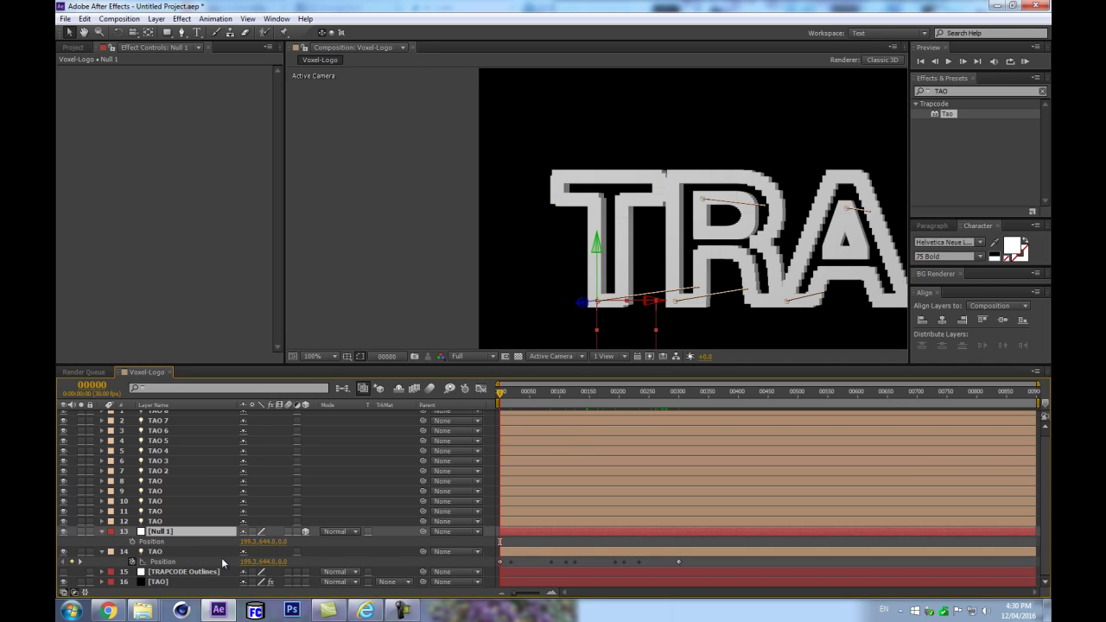
left_click_drag(690, 556, 480, 572)
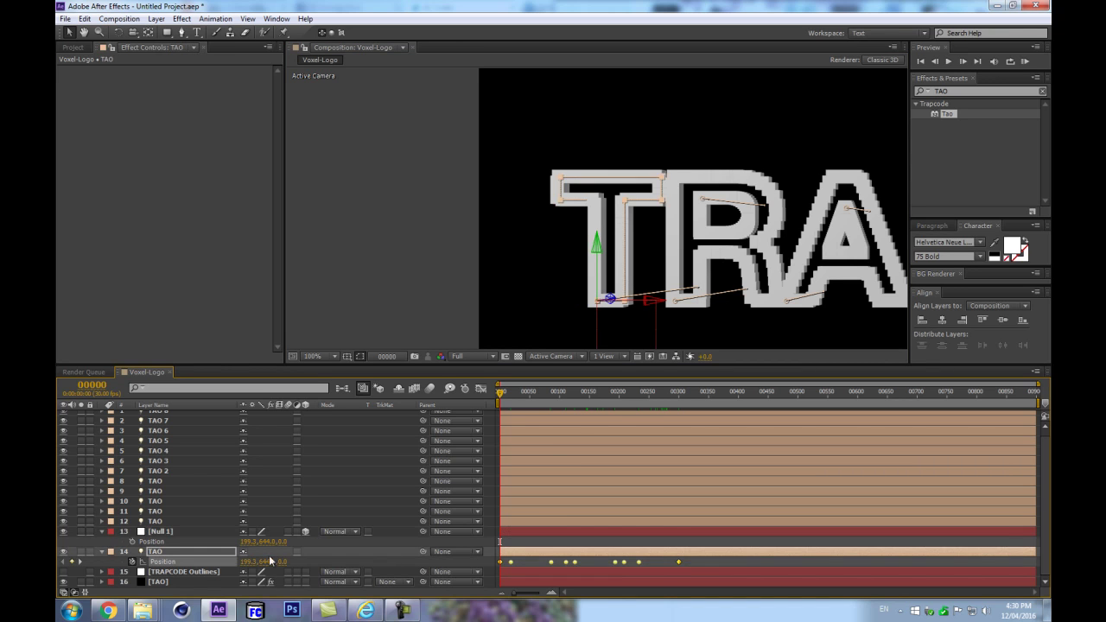
key("ctrl+c")
left_click(169, 533)
key("ctrl+v")
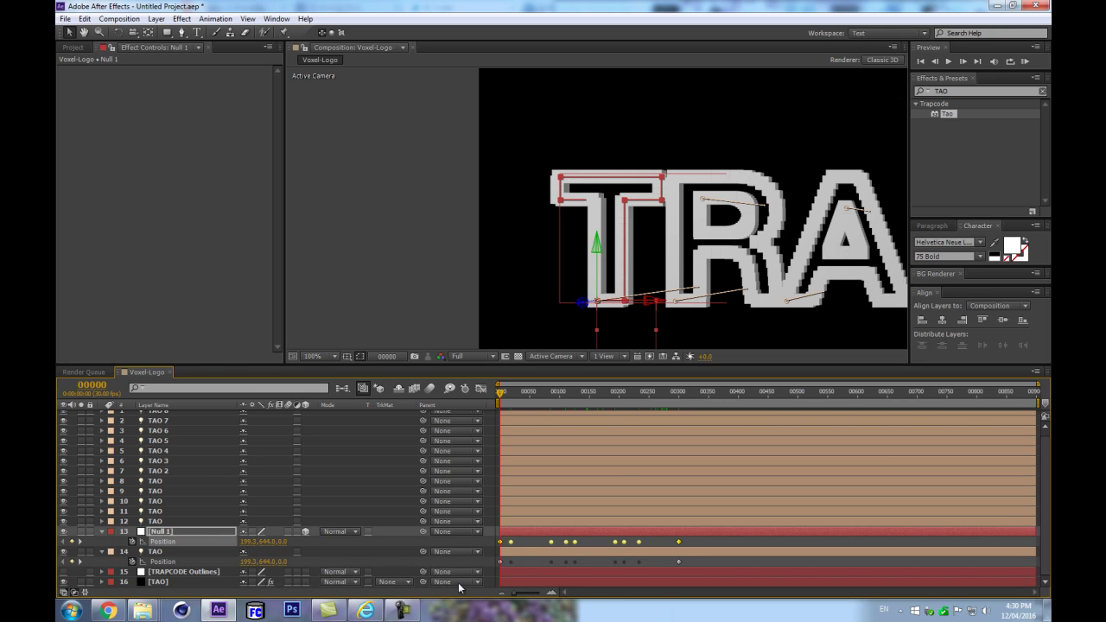
Delete all Position keyframes of the TAO light on layer 14 and parent that light to Null 1
left_click_drag(688, 560, 437, 585)
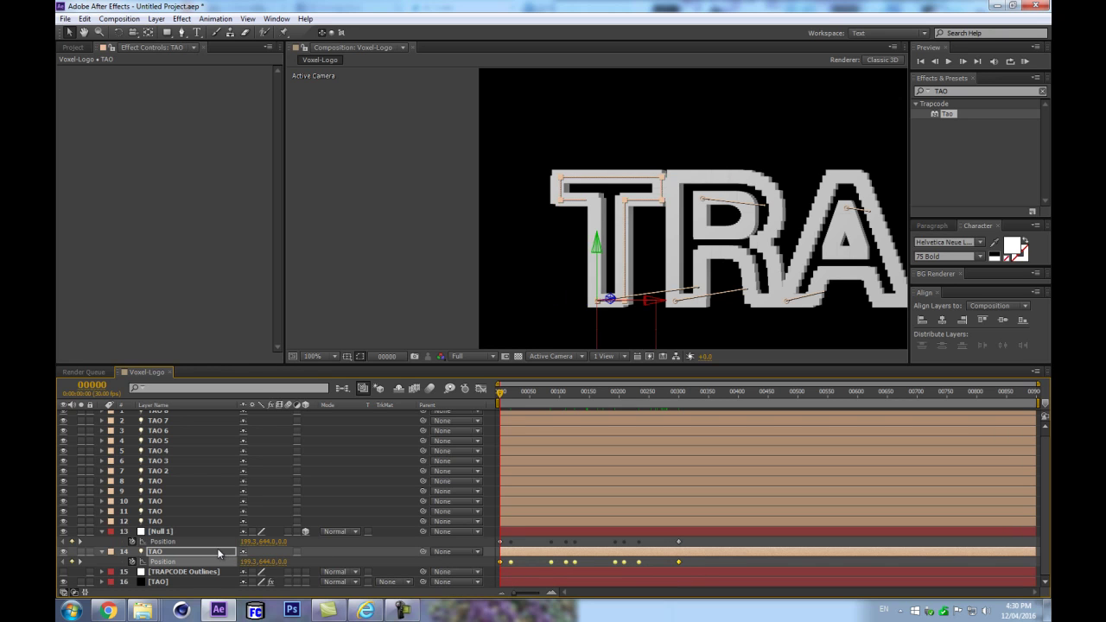
key("Delete")
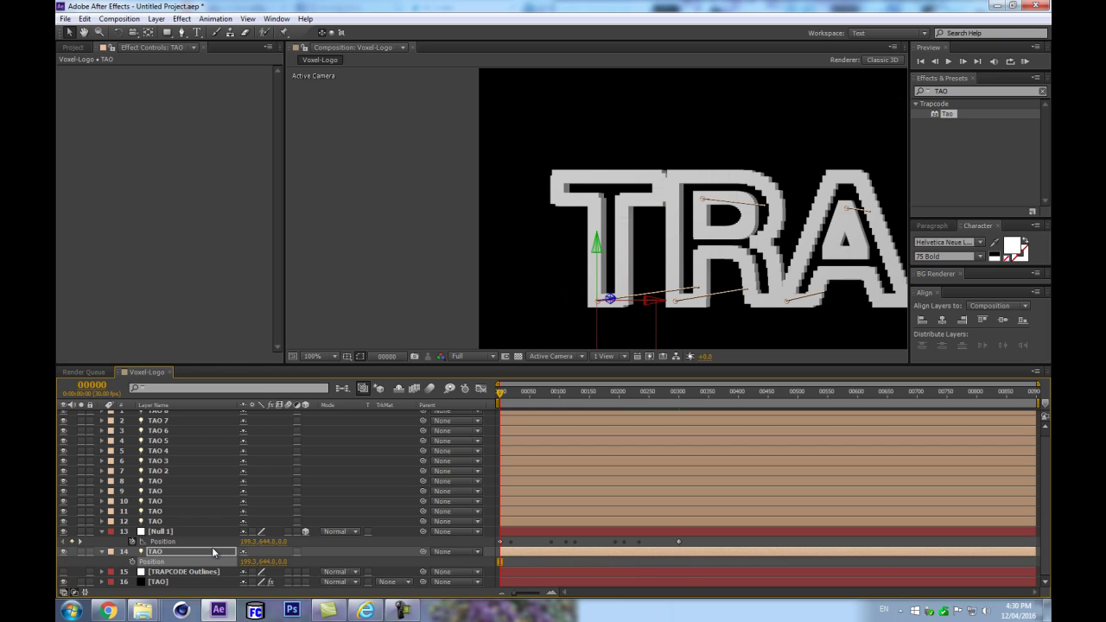
left_click_drag(421, 551, 160, 537)
Scrub between frames 0 and 320 to examine how the parented light draws the T, and stop at frame 300
left_click(160, 533)
left_click(539, 394)
left_click_drag(548, 403, 688, 405)
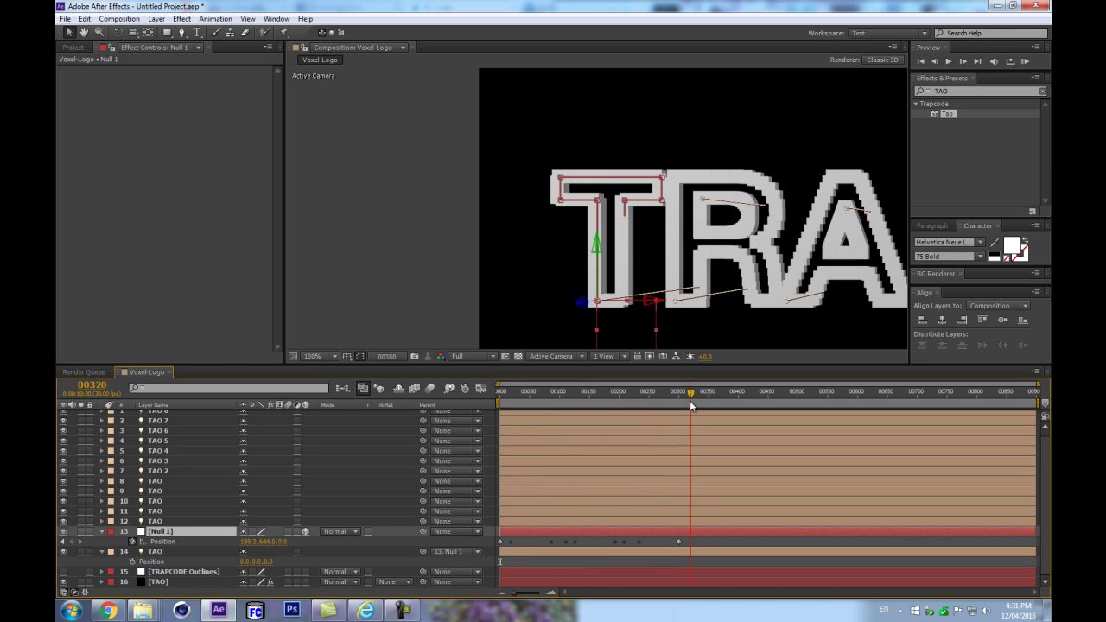
key("Home")
left_click_drag(445, 423, 488, 442)
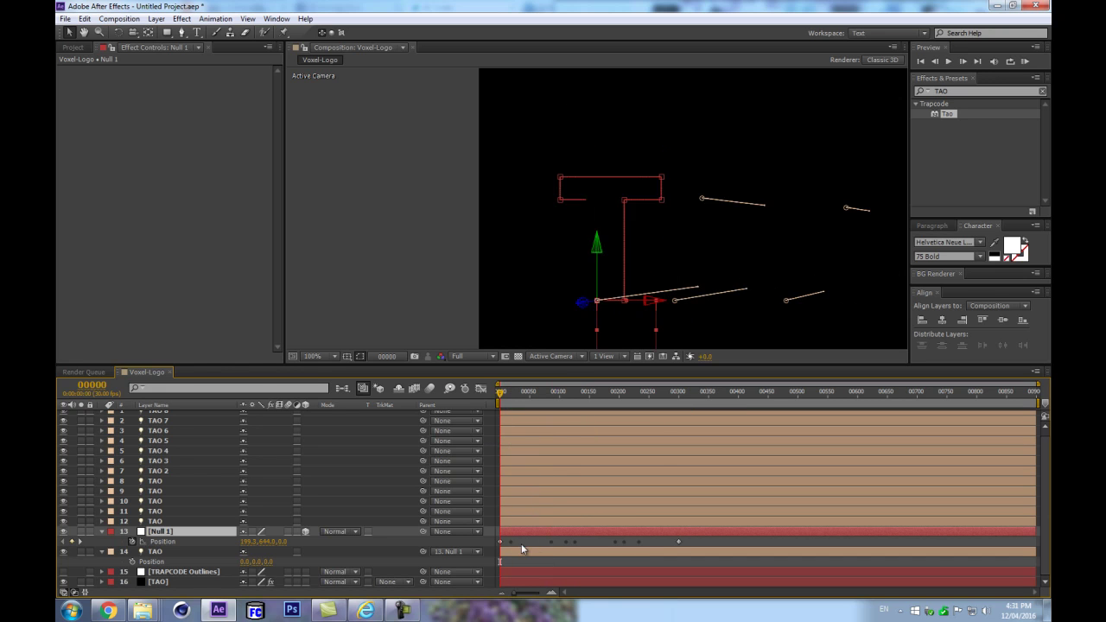
left_click(527, 393)
left_click(678, 392)
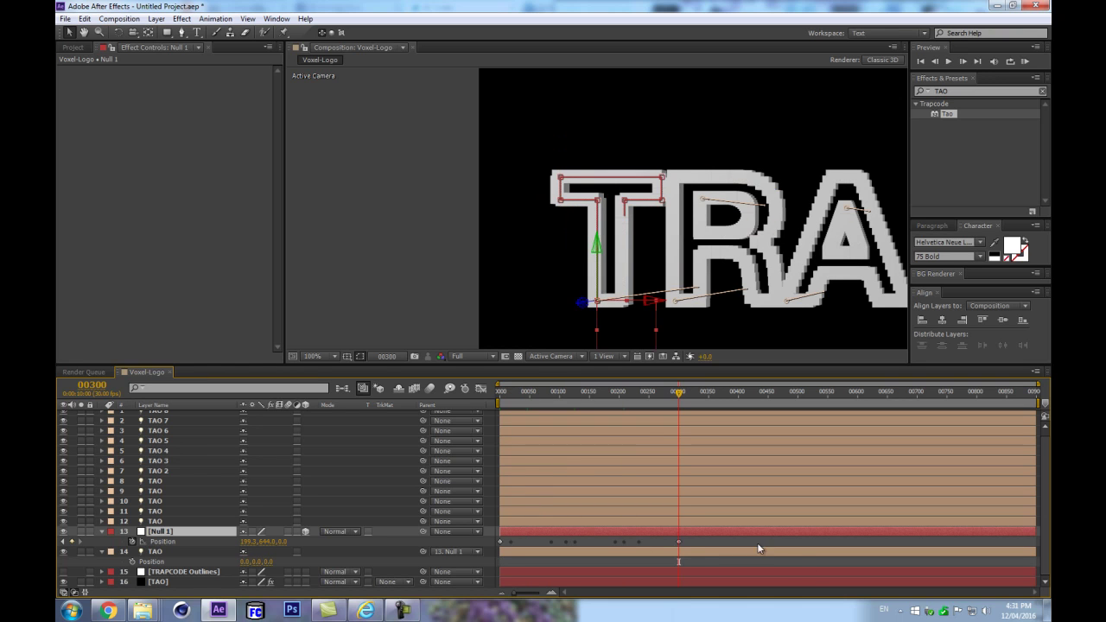
Try rescaling Null 1's Position keyframes proportionally to end near frames 700, 60 and 160, comparing the T's cube spacing
left_click(696, 544)
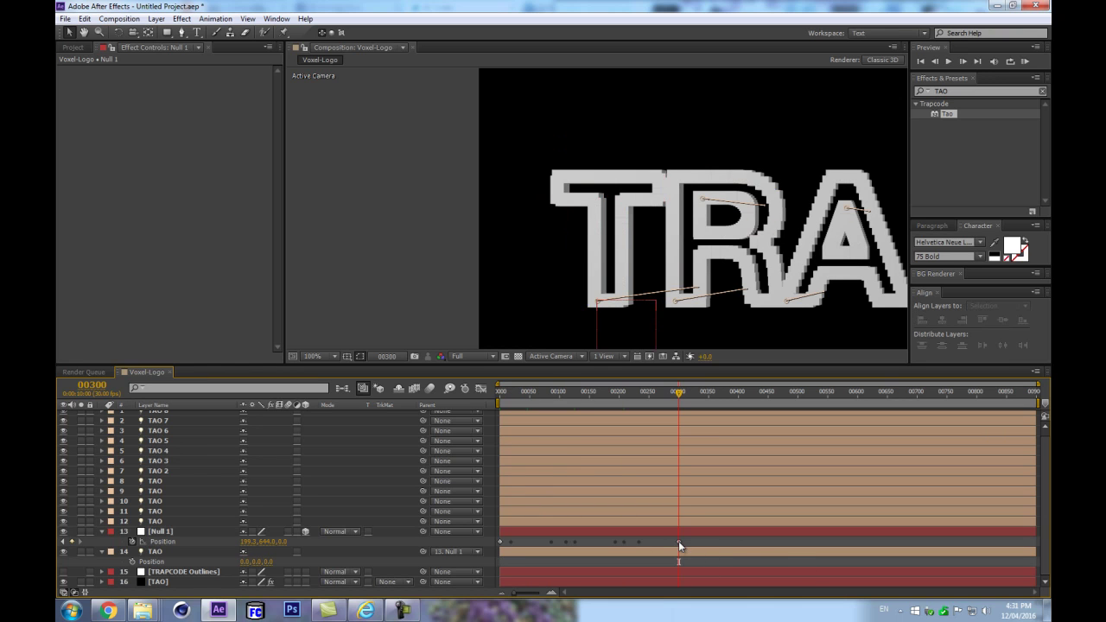
left_click(678, 542)
left_click_drag(678, 542, 916, 515)
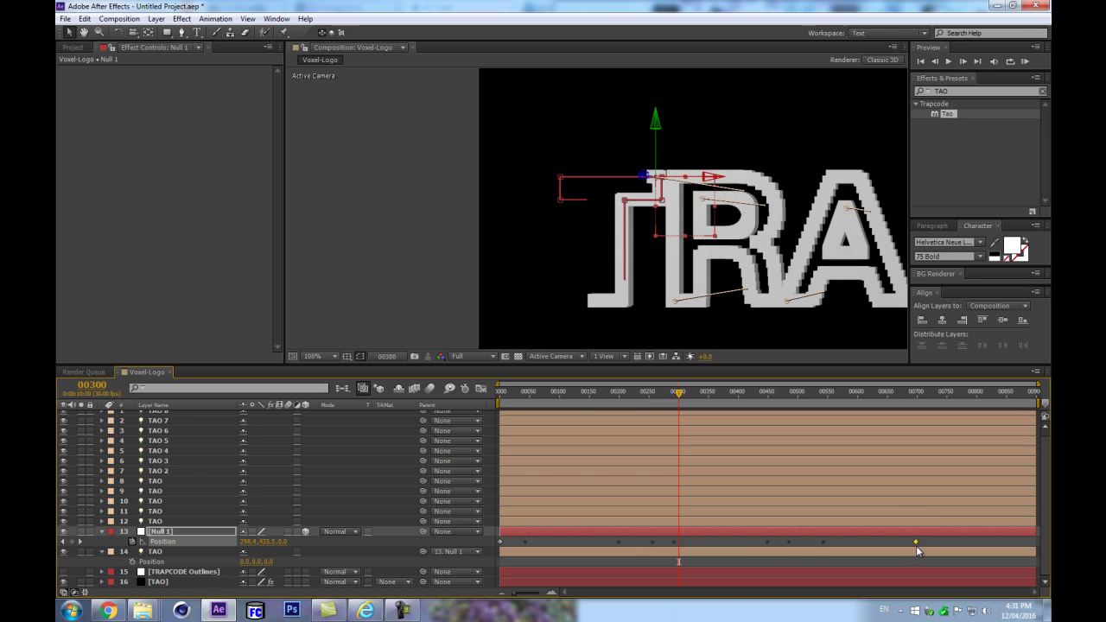
left_click_drag(918, 549, 536, 549)
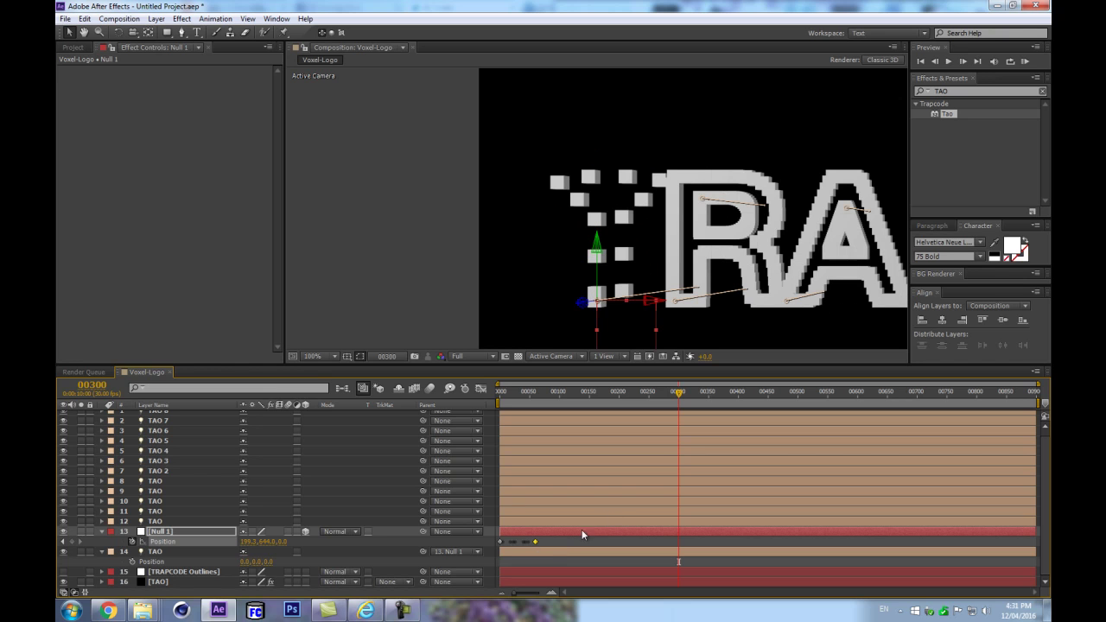
left_click_drag(538, 542, 570, 545)
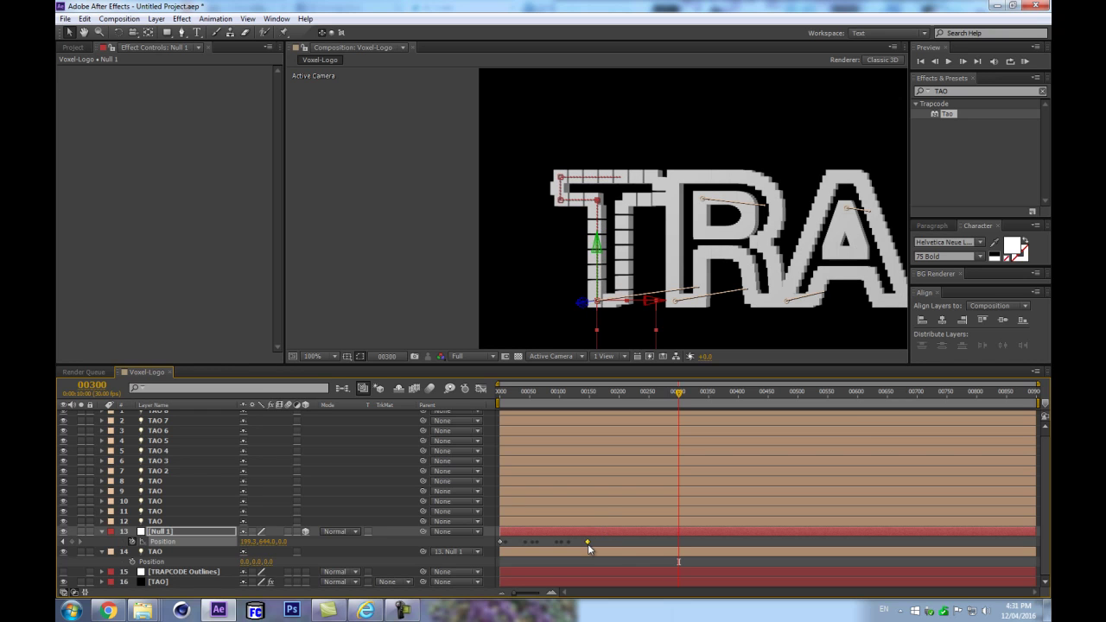
left_click_drag(588, 543, 596, 544)
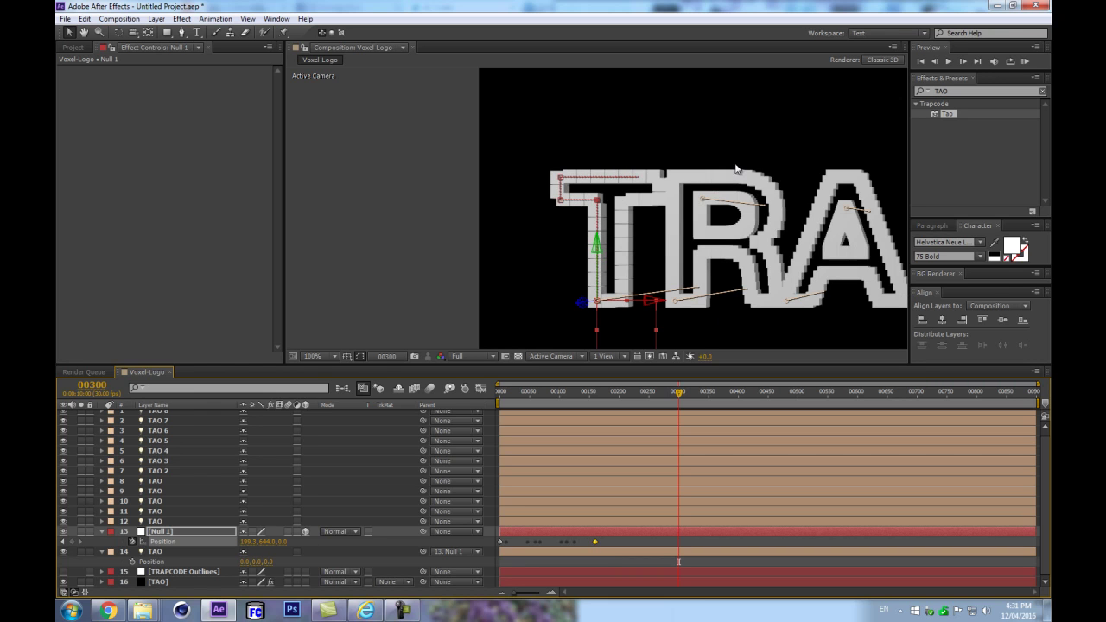
Set Rotate X and Rotate Y to 35 in the Tao effect's Segment settings, and hide the mask paths to view the letters
left_click(155, 522)
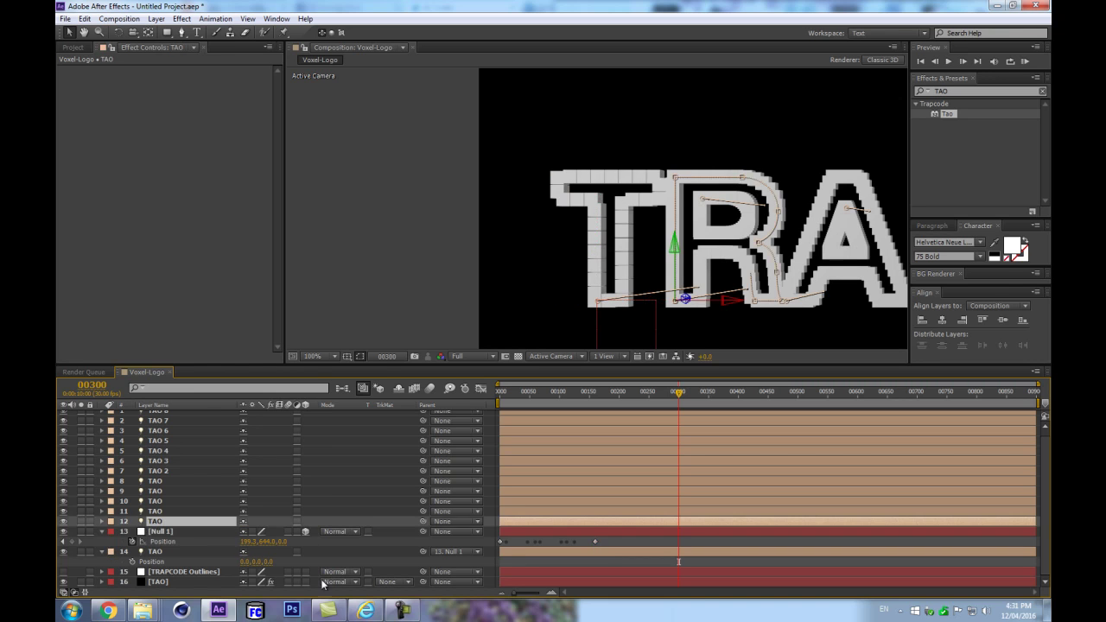
left_click_drag(787, 223, 505, 156)
scroll(505, 156, "down", 1)
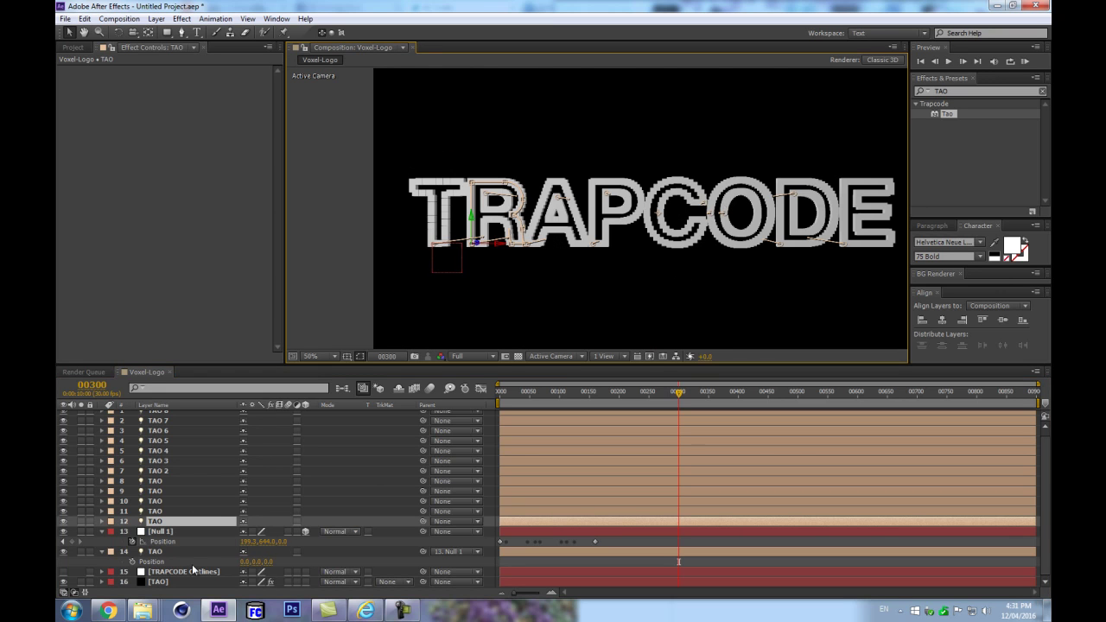
left_click(159, 582)
scroll(177, 296, "down", 4)
scroll(176, 299, "down", 10)
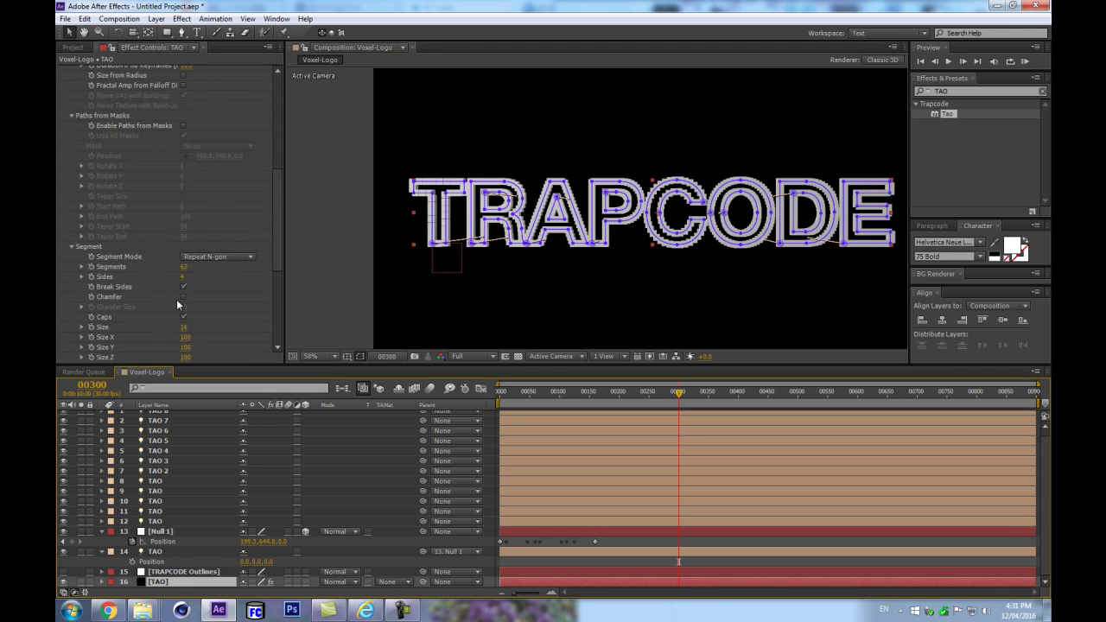
key("period")
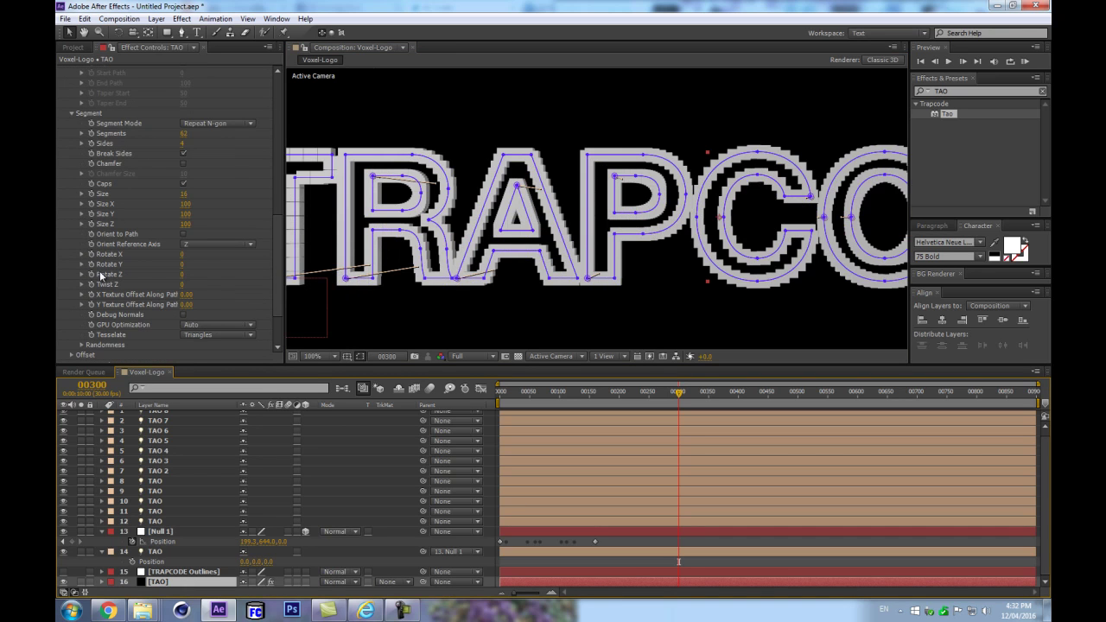
left_click_drag(180, 255, 206, 249)
left_click(184, 255)
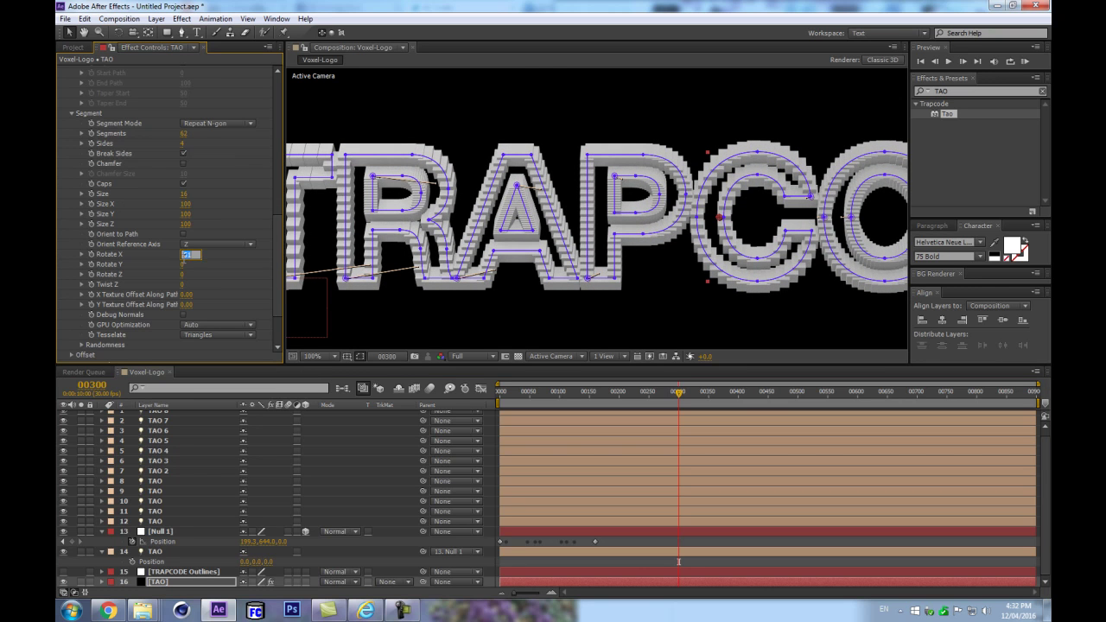
type("35")
key("Tab")
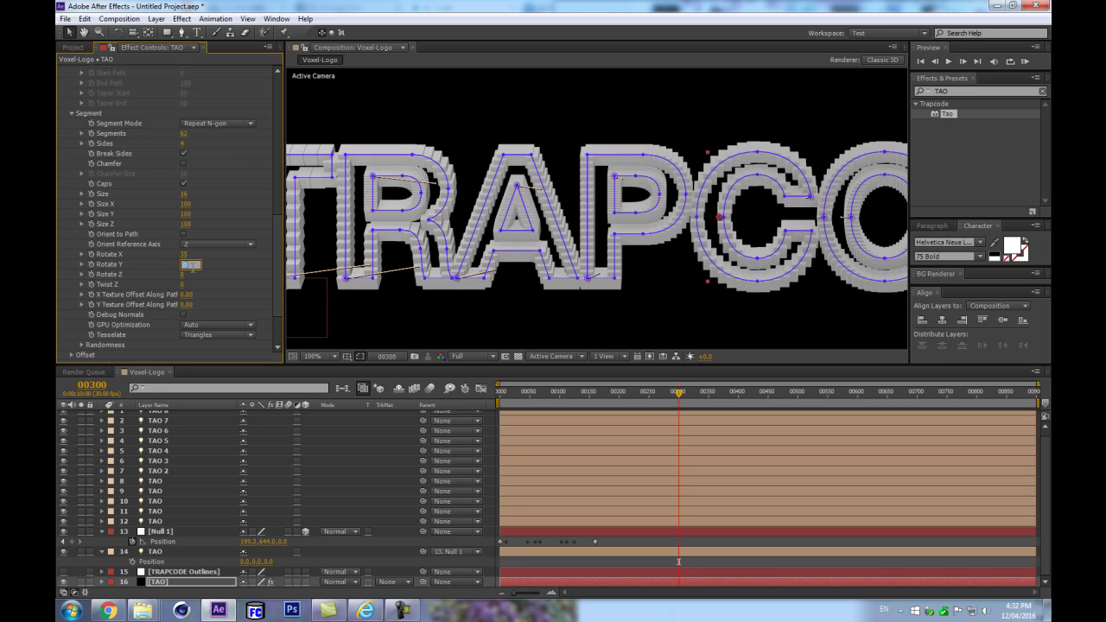
key("Return")
key("space")
left_click_drag(430, 224, 606, 239)
key("ctrl+shift+h")
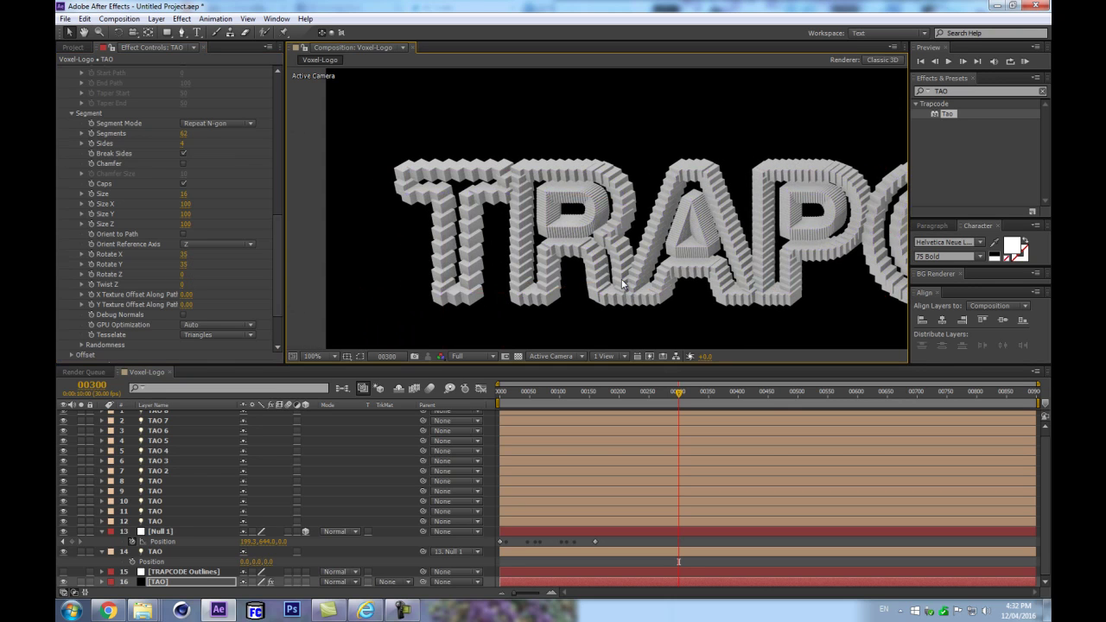
Set the Tao segments' Rotate X to 0 and Rotate Z to 35
left_click(185, 255)
type("0")
key("Return")
left_click(183, 275)
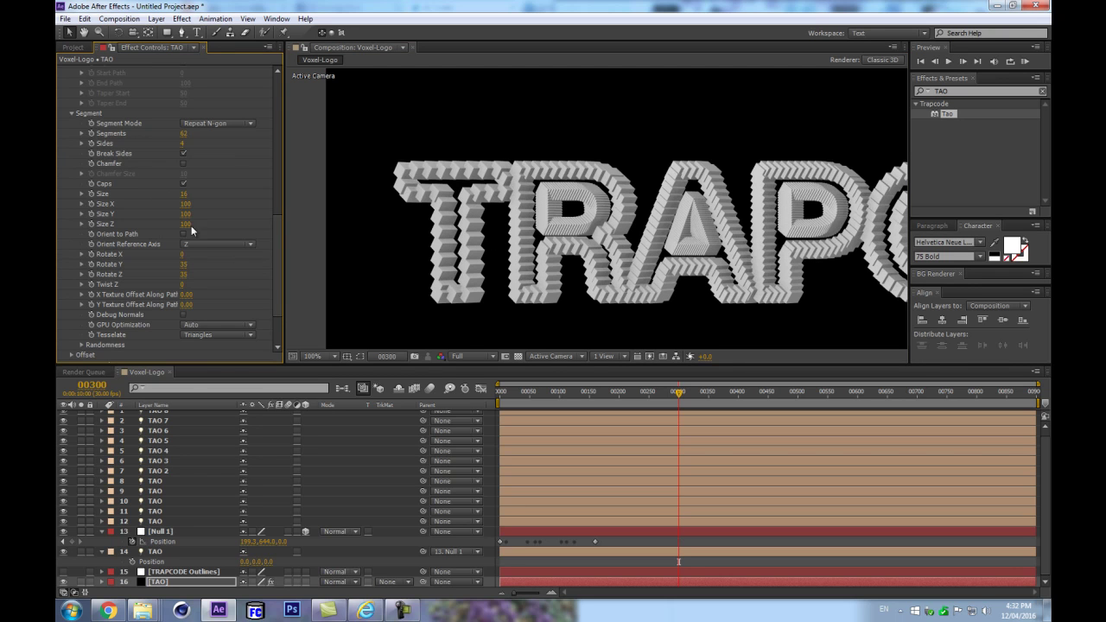
left_click_drag(183, 275, 179, 278)
Set the Tao segments' Size Z to 60 and examine the cubes on the T, R and A up close
scroll(572, 249, "up", 1)
scroll(439, 214, "down", 1)
left_click_drag(188, 221, 173, 234)
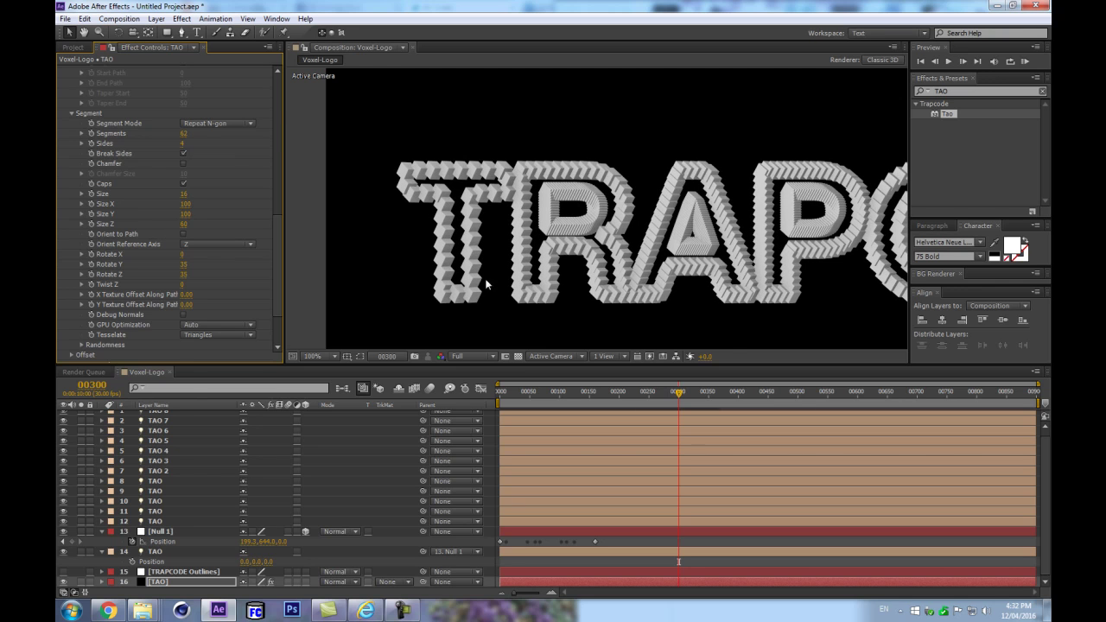
scroll(407, 276, "up", 2)
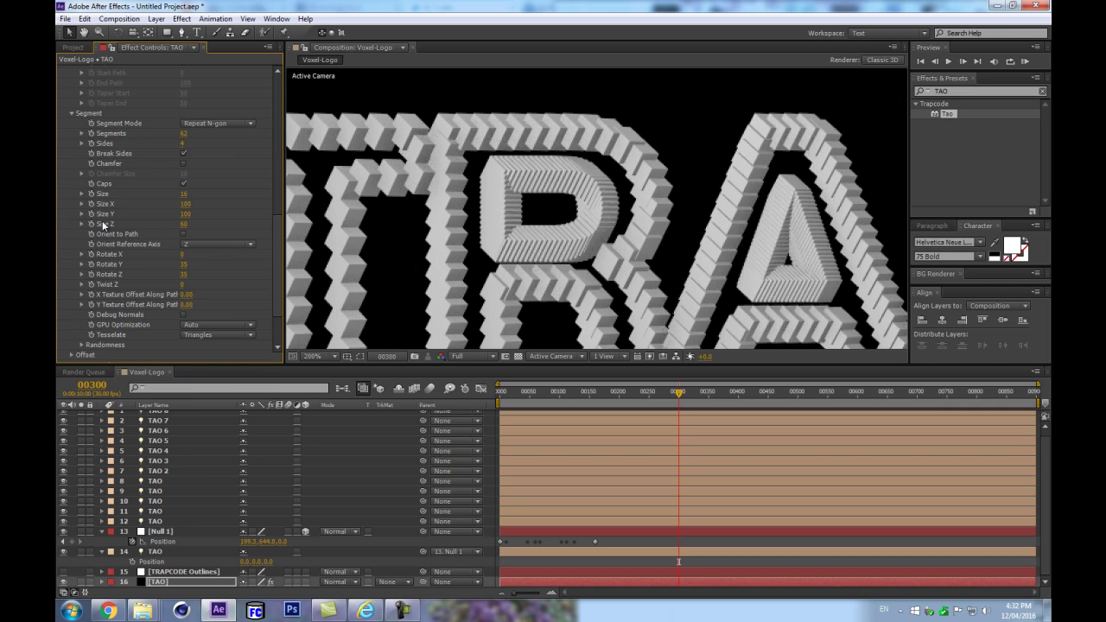
scroll(635, 266, "down", 2)
scroll(635, 266, "up", 2)
left_click_drag(298, 166, 567, 170)
scroll(567, 171, "down", 2)
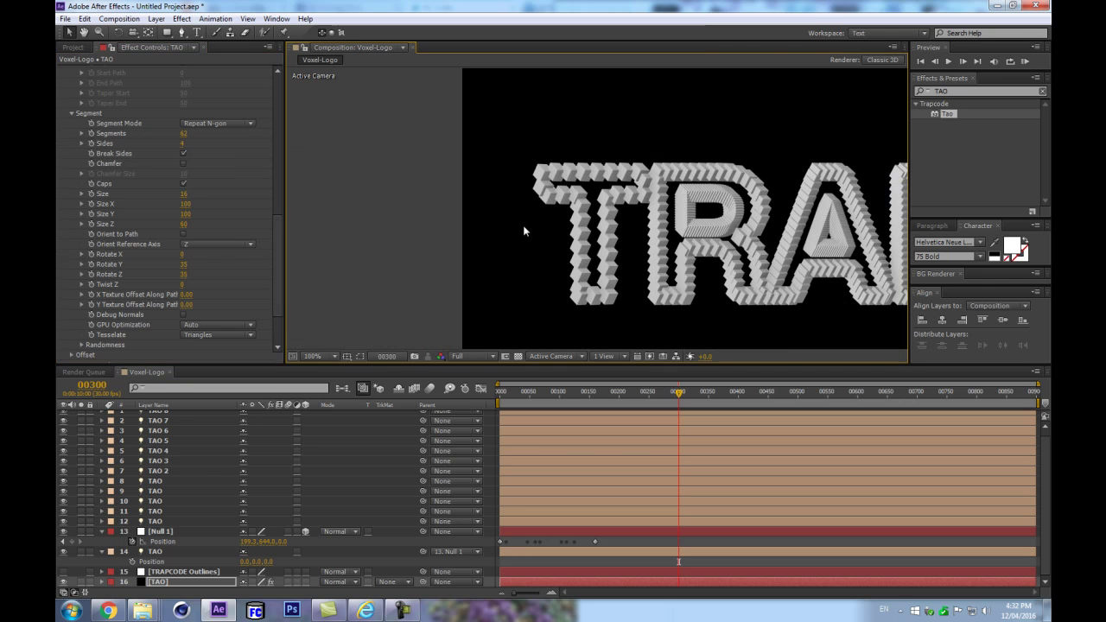
Rescale Null 1's Position keyframes proportionally to end near frame 190, and check the T from there to frame 300
mouse_move(594, 542)
left_mouse_down()
mouse_move(579, 542)
mouse_move(589, 541)
left_mouse_up()
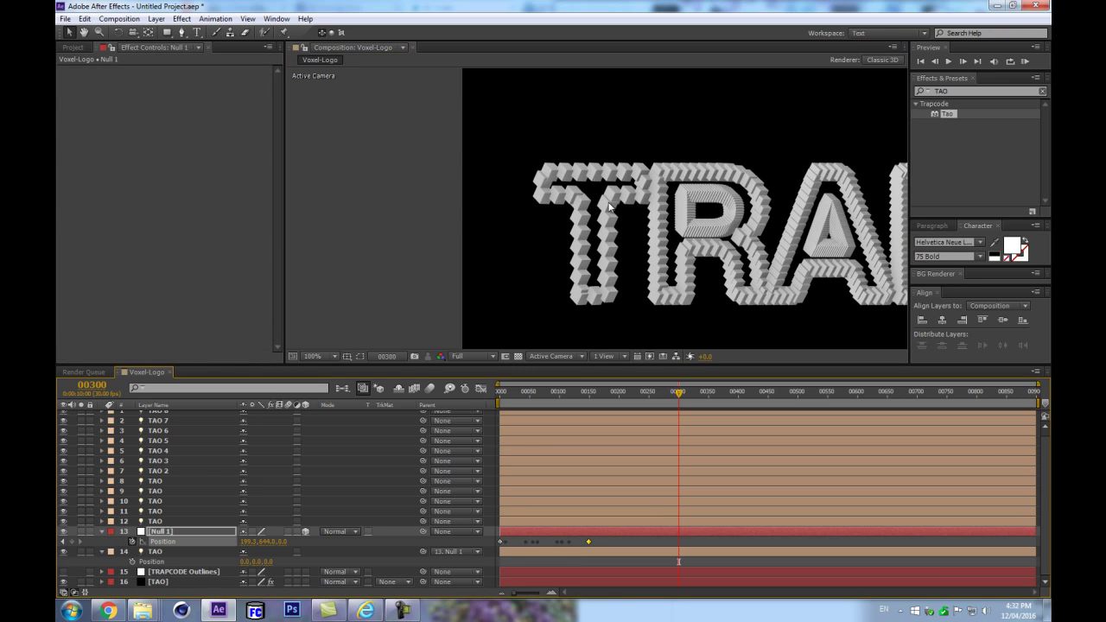
left_click(622, 541)
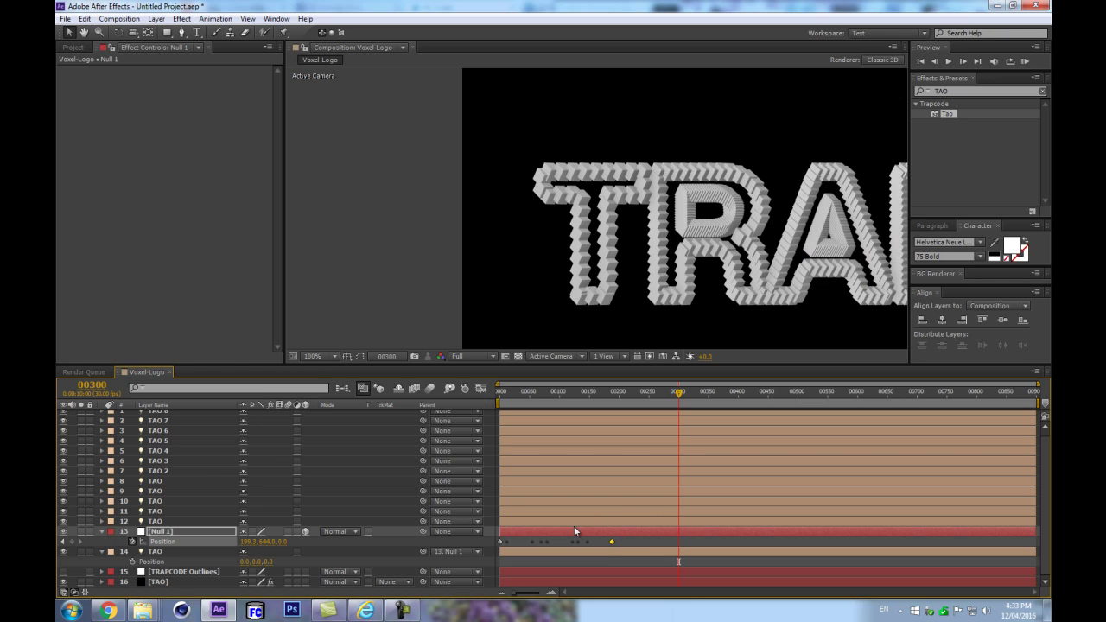
left_click(181, 532)
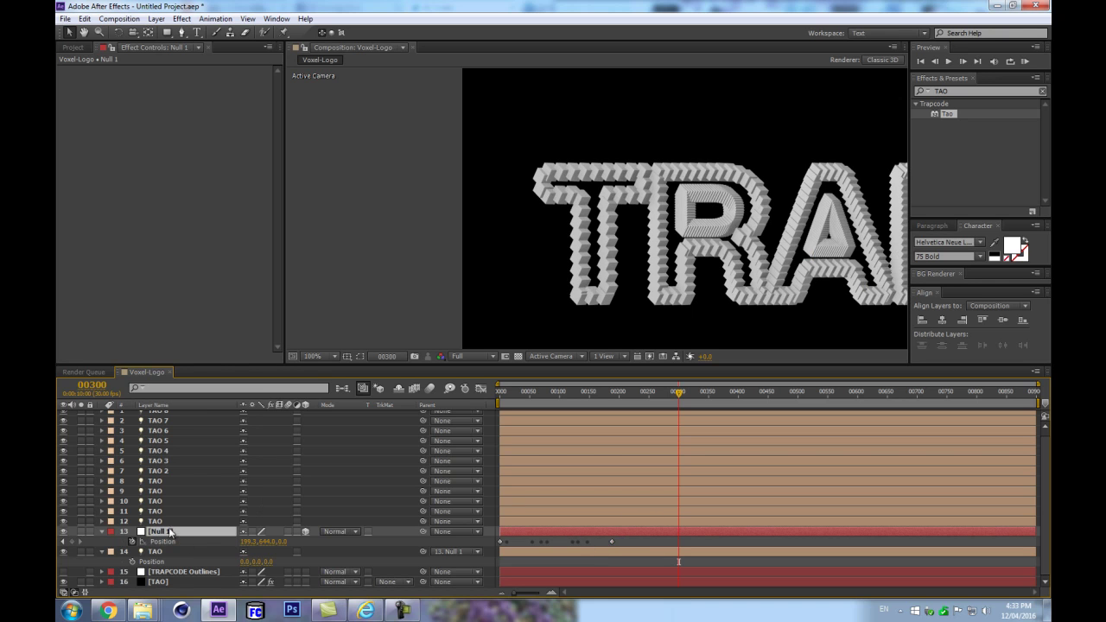
left_click_drag(607, 522, 461, 552)
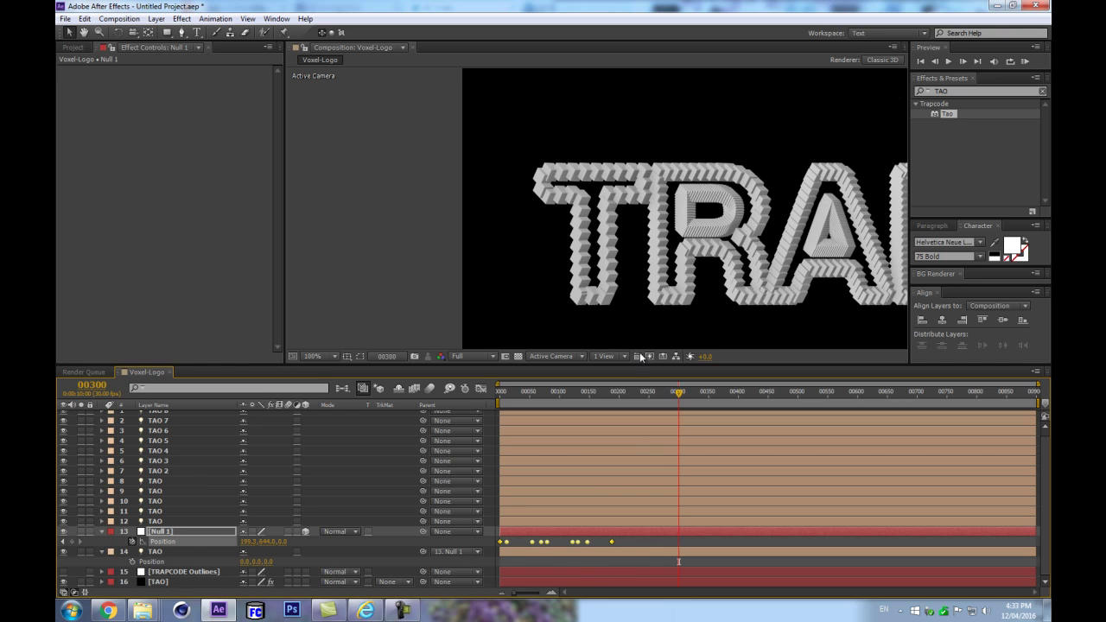
left_click(611, 395)
left_click_drag(614, 391, 679, 395)
left_click(170, 532)
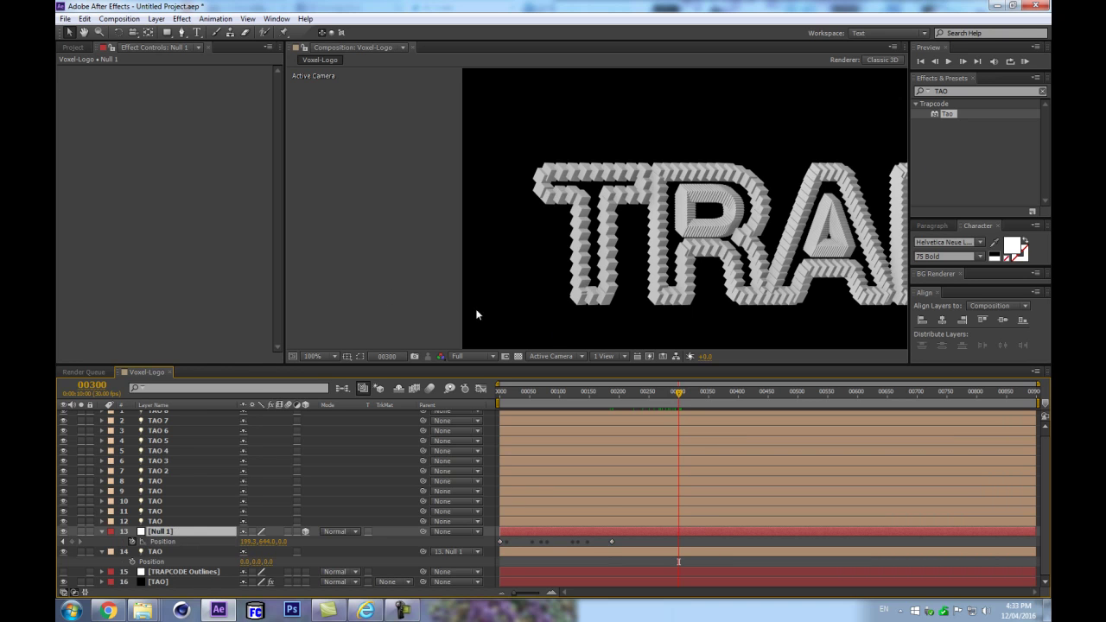
Go to frame 0 and reveal the Position keyframes of the TAO light on layer 11
left_click(148, 523)
left_click_drag(631, 289, 541, 294)
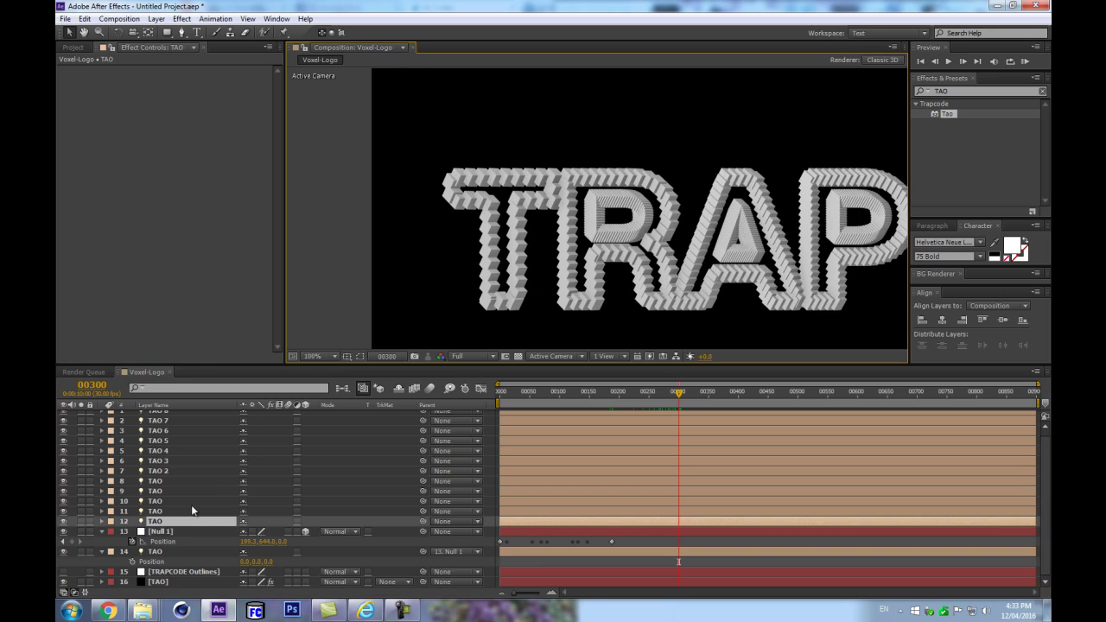
left_click(139, 508)
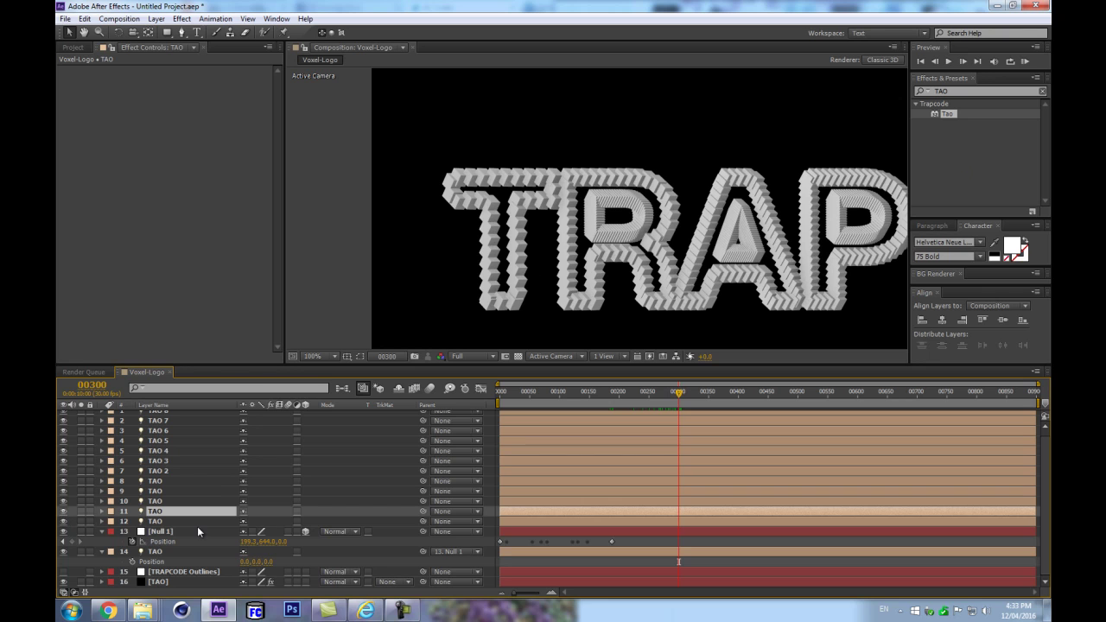
key("Home")
key("p")
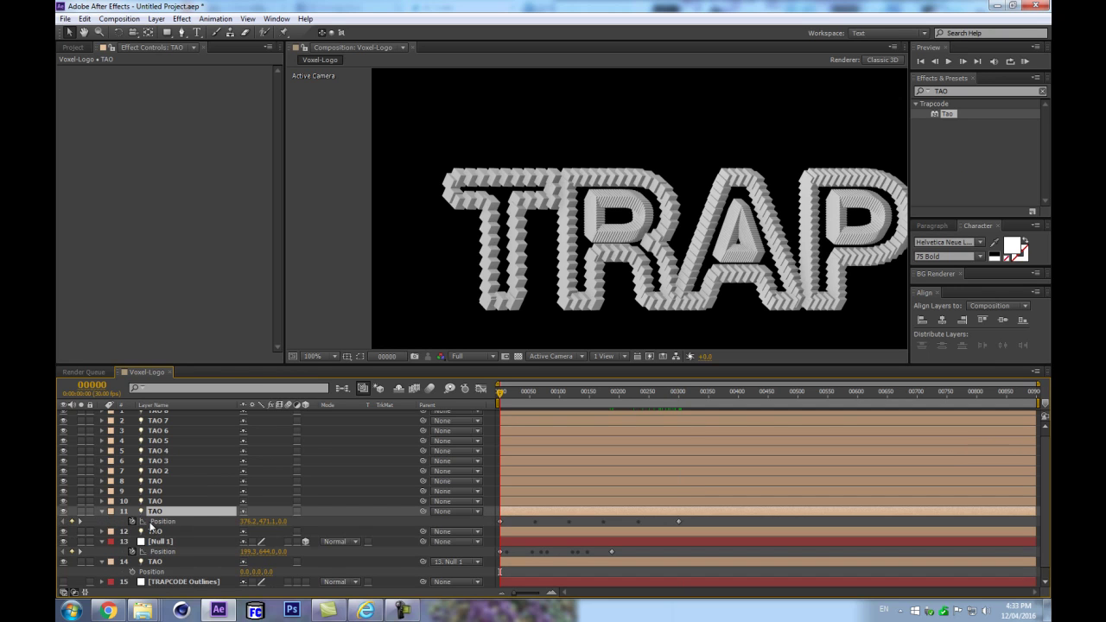
Add a 3D null directly above the TAO light that traces the A's outer outline, and reveal that light's Position keyframes
key("ctrl+alt+shift+y")
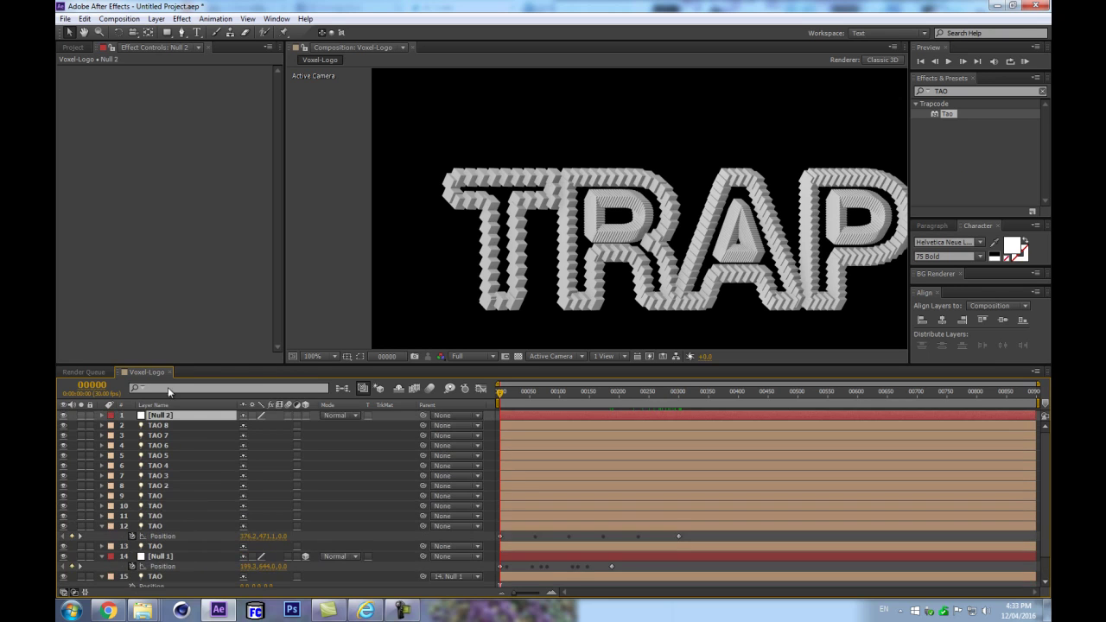
left_click_drag(170, 417, 198, 511)
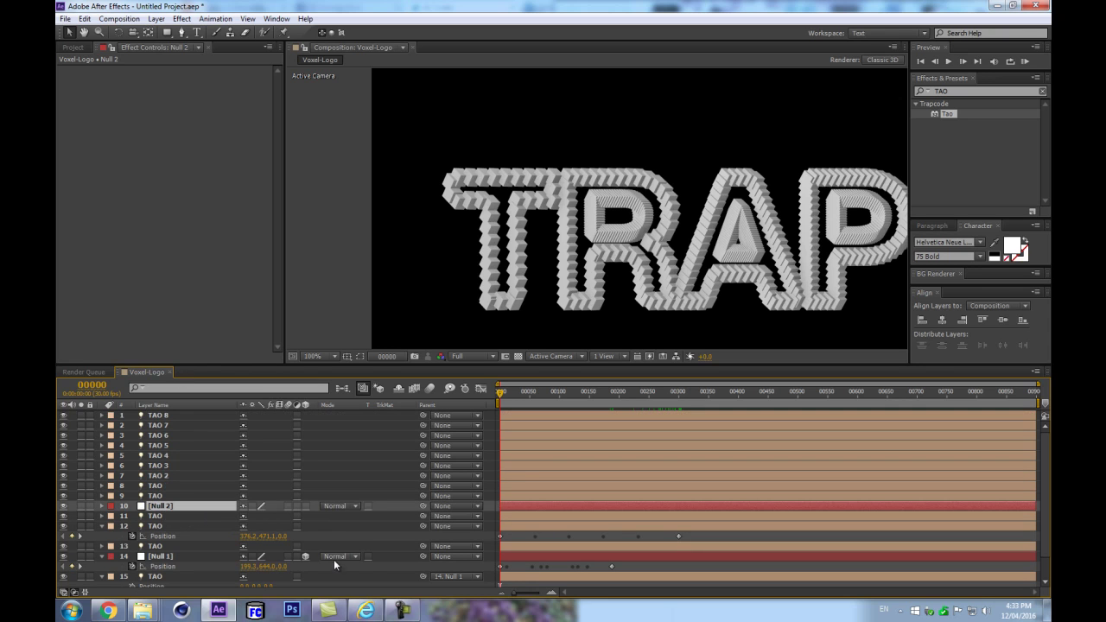
left_click(171, 516)
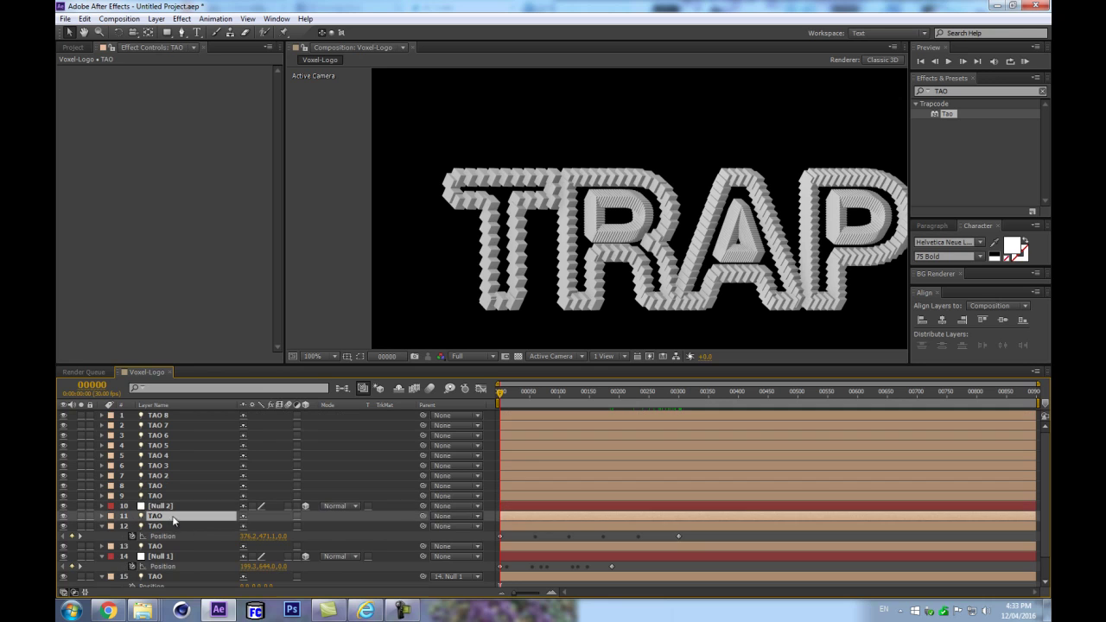
key("p")
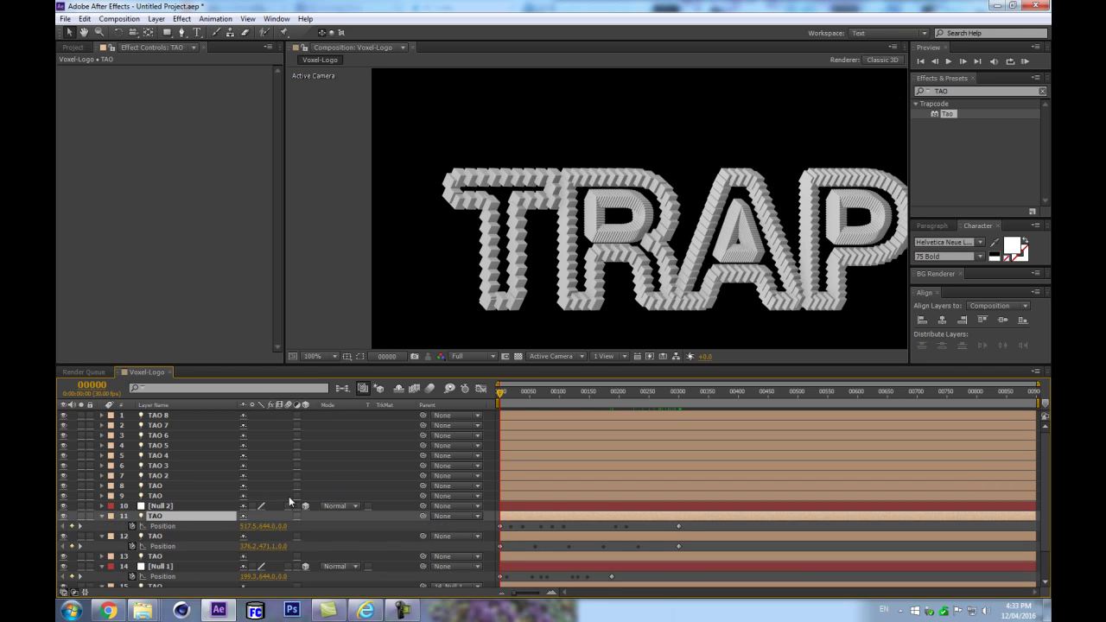
Set Null 2's Position to 517.5, 644 to match the starting point of the TAO light below it
left_click(161, 506)
key("p")
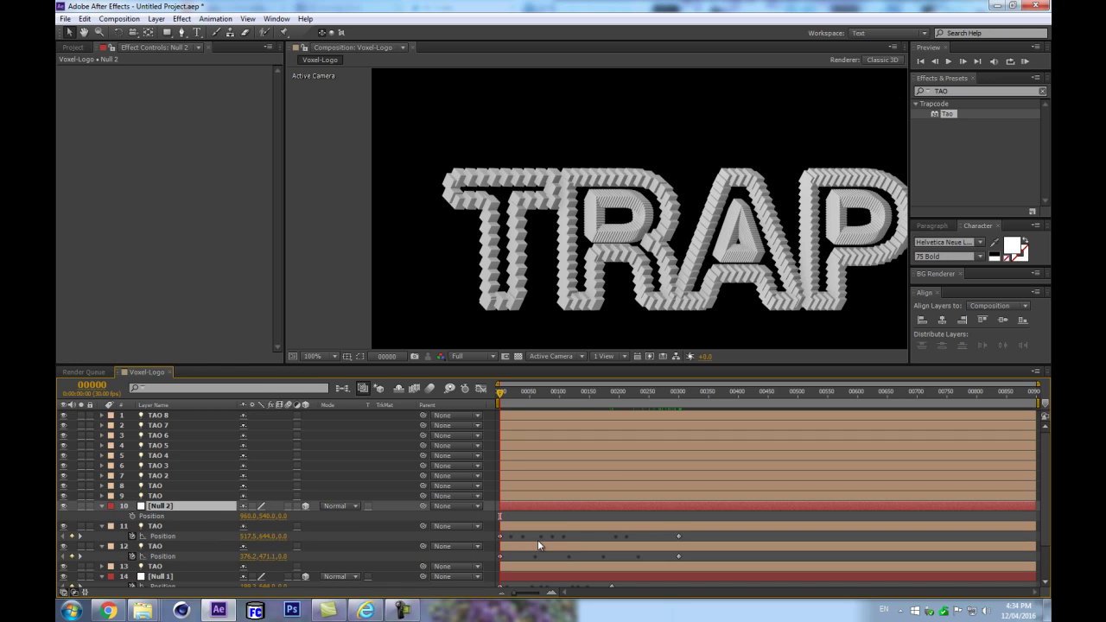
left_click(249, 516)
key("Tab")
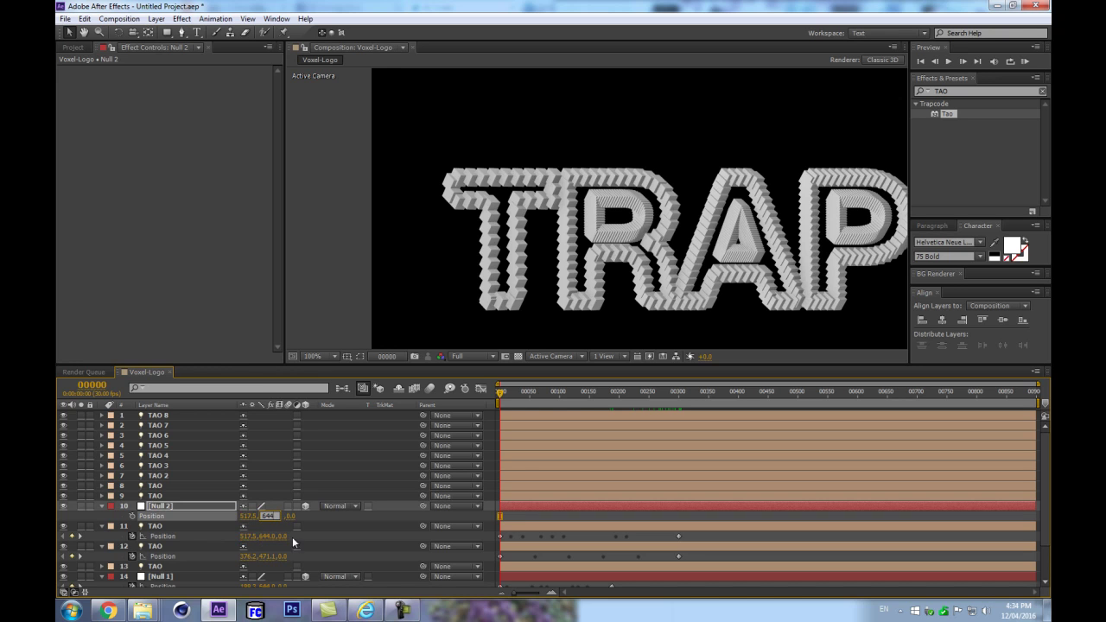
left_click(332, 531)
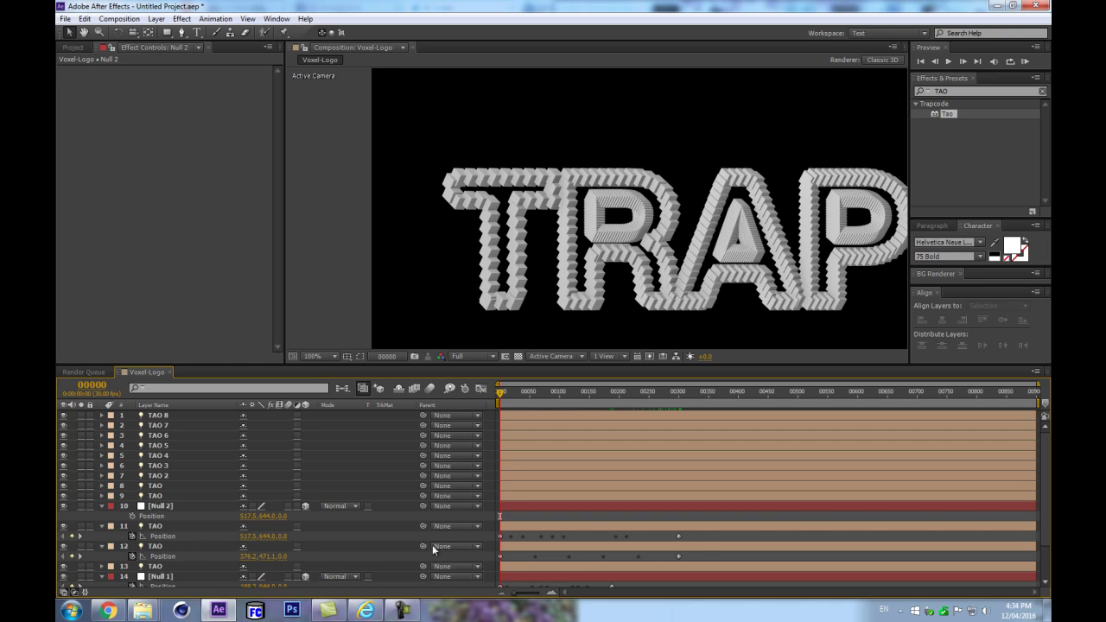
Transfer all Position keyframes from the TAO light on layer 11 to Null 2 and parent the light to Null 2
left_click_drag(704, 533, 439, 538)
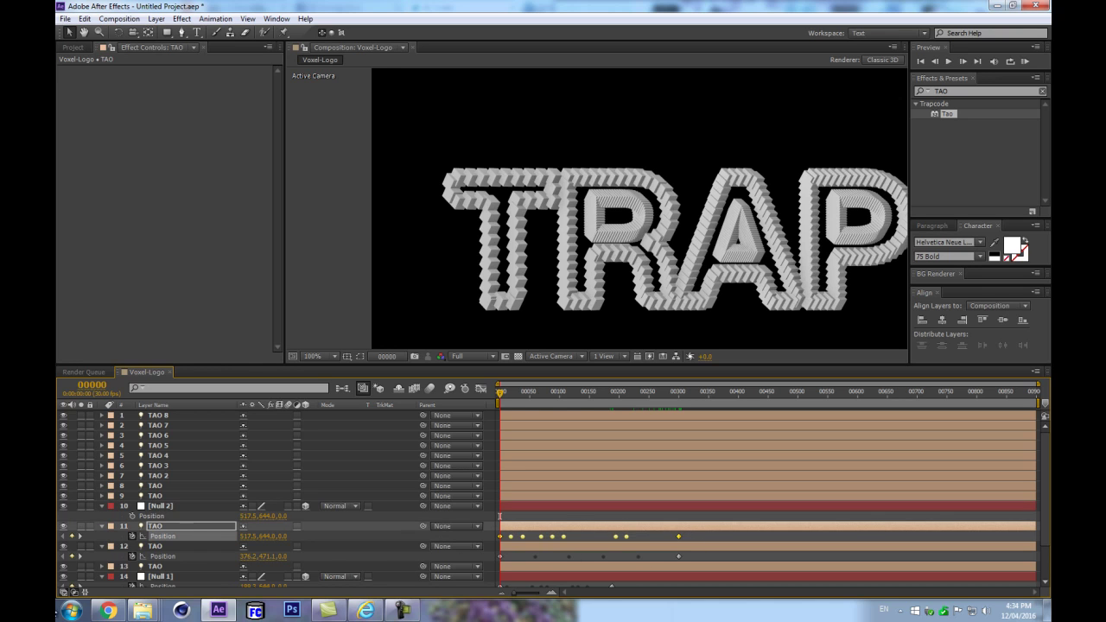
key("ctrl+x")
left_click(161, 517)
key("ctrl+v")
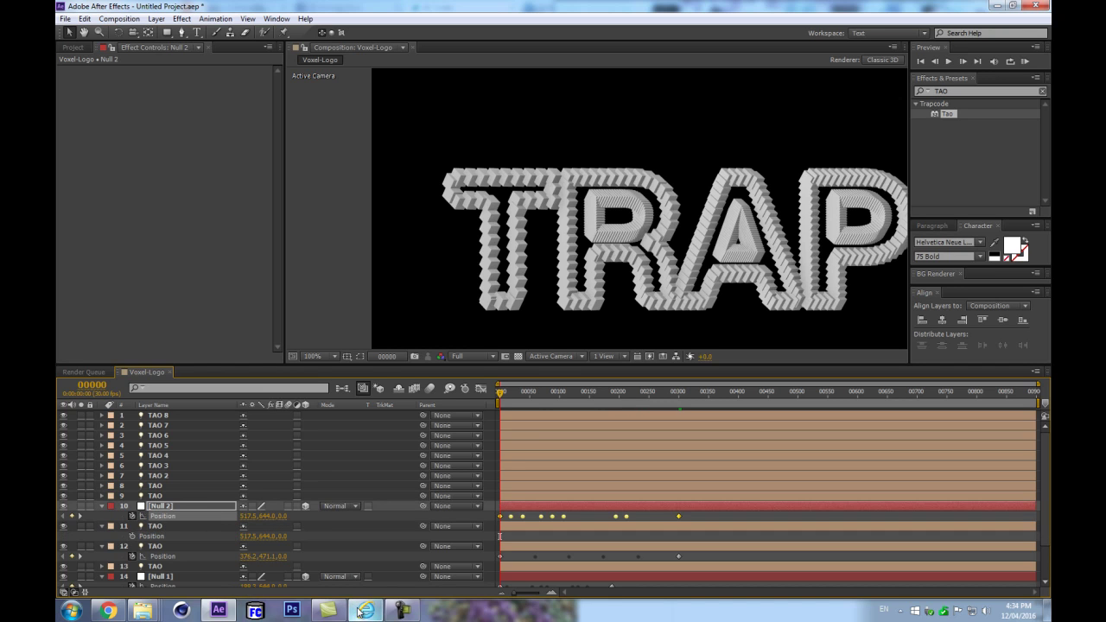
mouse_move(362, 614)
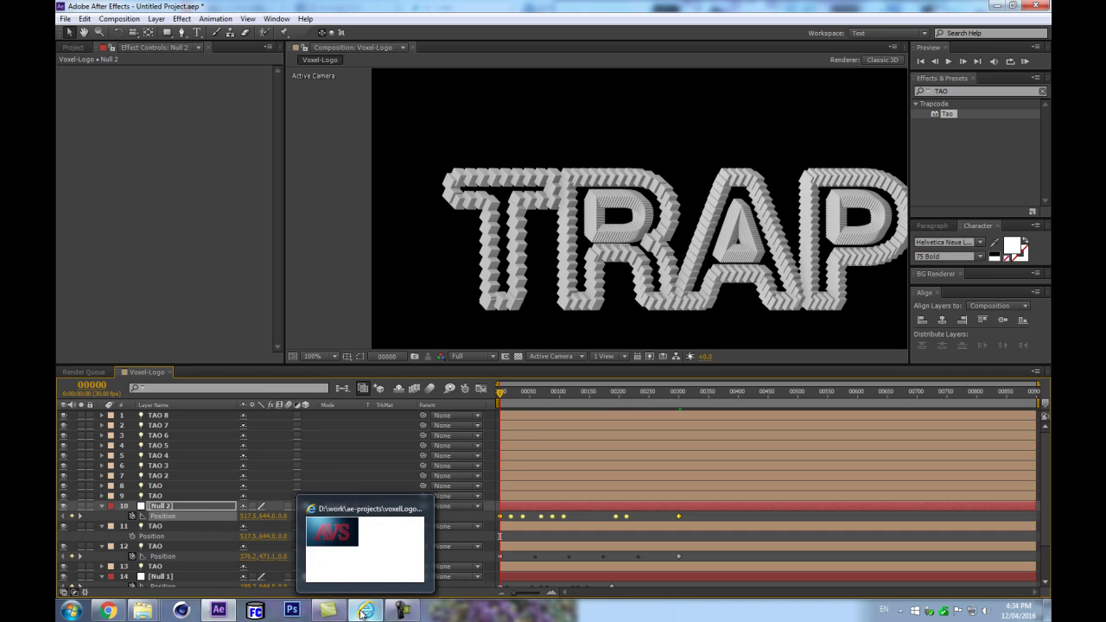
left_click(212, 525)
left_click_drag(423, 526, 180, 507)
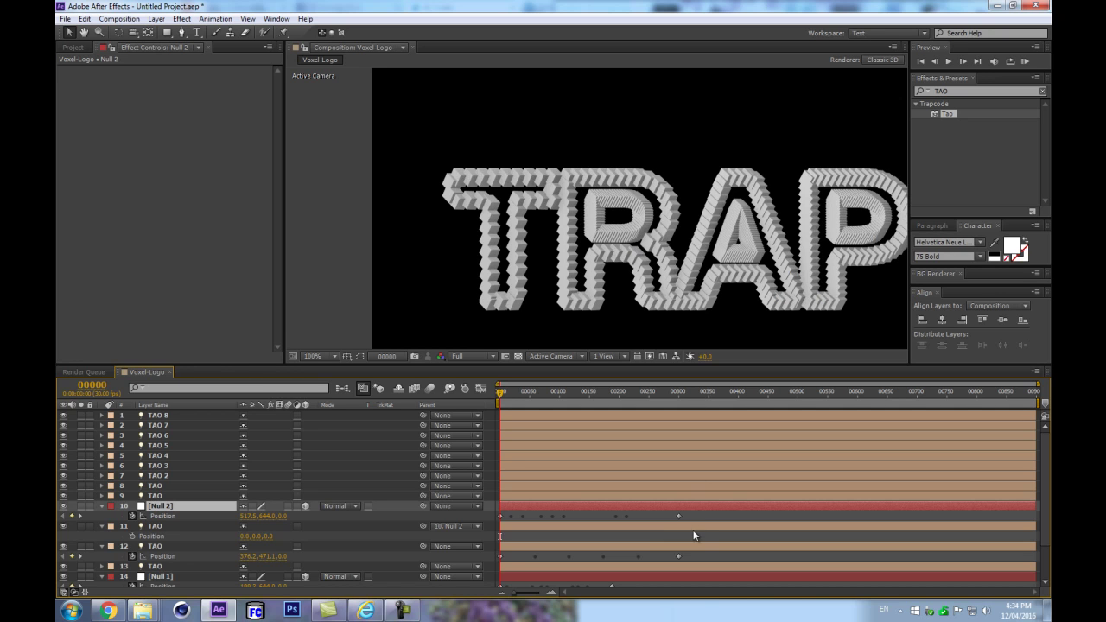
Rescale Null 2's Position keyframes proportionally to end near frame 200, and check the letters at frame 300
left_click_drag(679, 517, 584, 516)
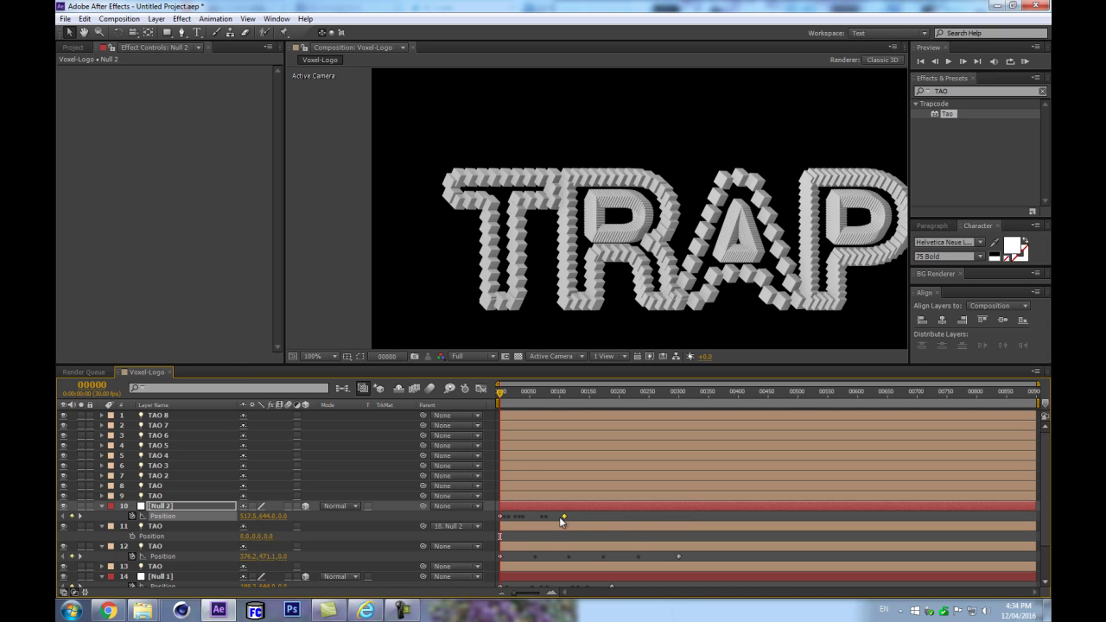
left_click_drag(541, 521, 634, 502)
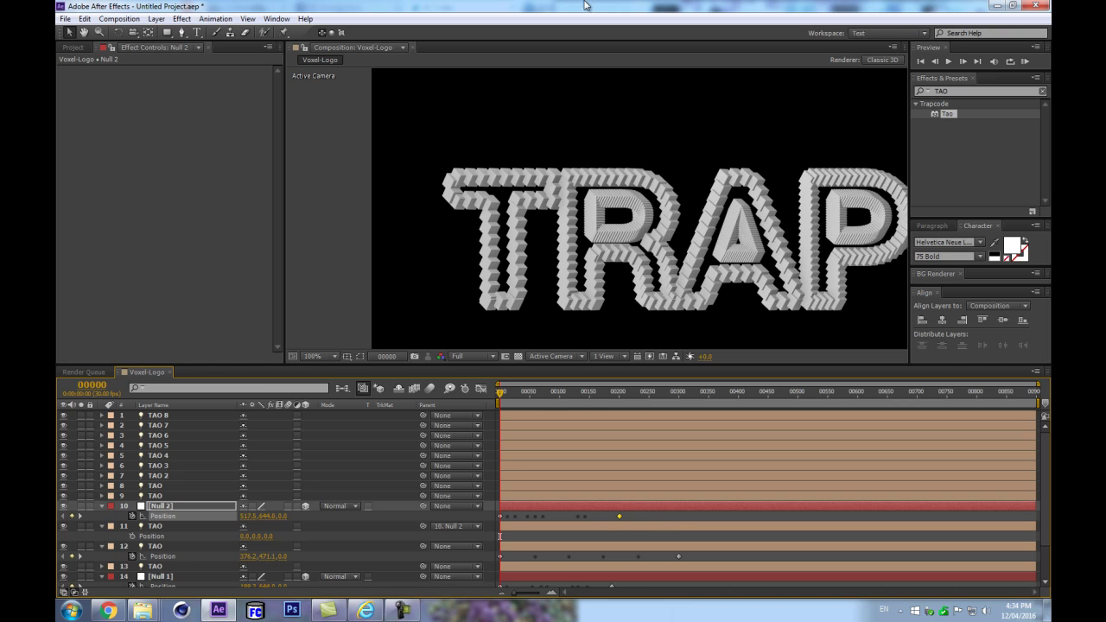
key("space")
left_click_drag(711, 295, 621, 260)
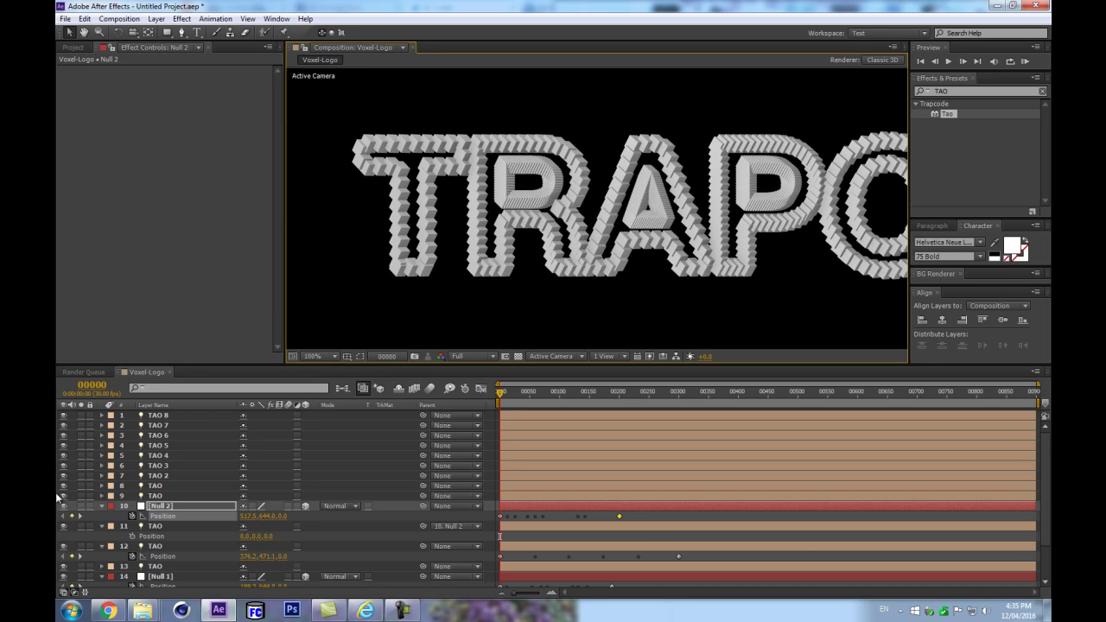
left_click(244, 516)
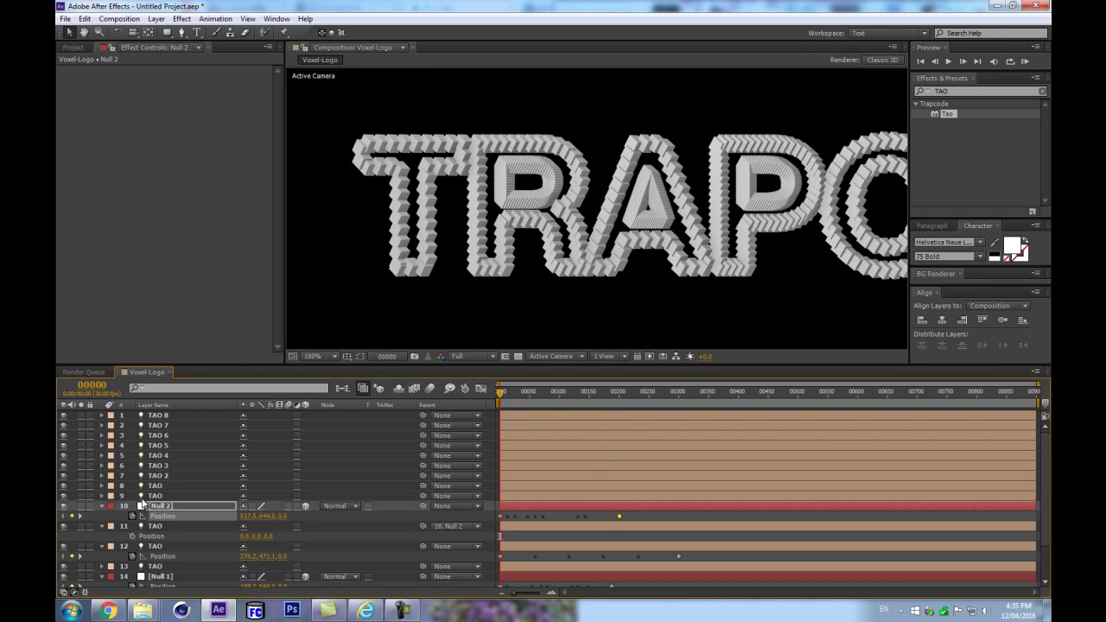
left_click_drag(499, 400, 678, 381)
scroll(669, 217, "down", 2)
scroll(670, 216, "up", 2)
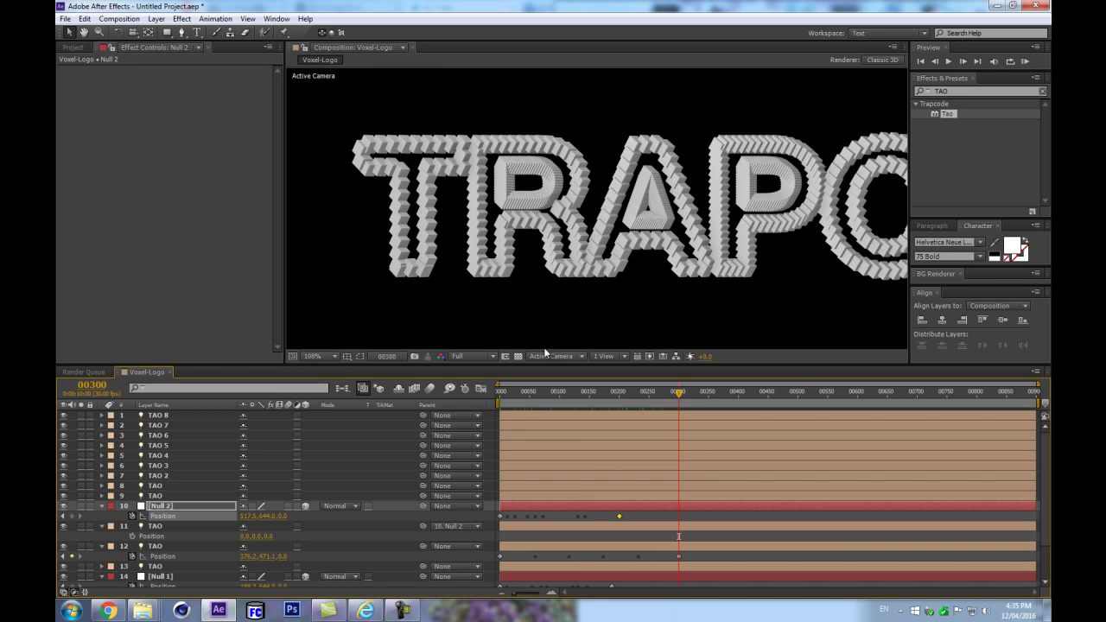
Collapse the revealed properties of all layers and clear the selection
key("ctrl+a")
left_click(102, 506)
left_click(351, 215)
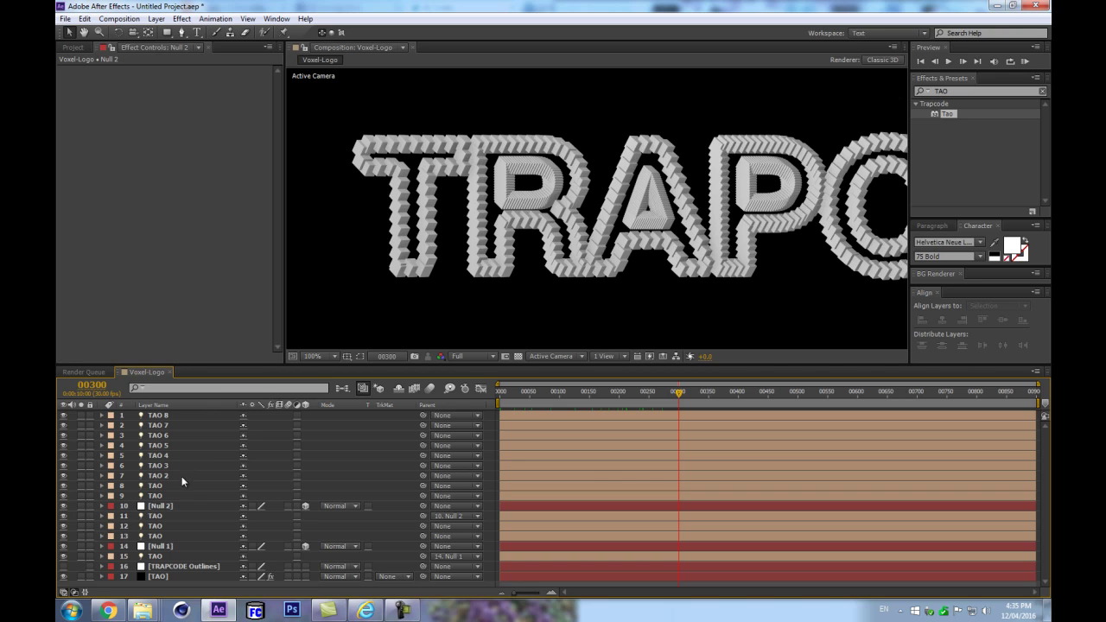
Return to frame 0 and reveal the Position keyframes of the TAO light tracing the R's inner outline, on layer 12
left_click(203, 536)
left_click(192, 526)
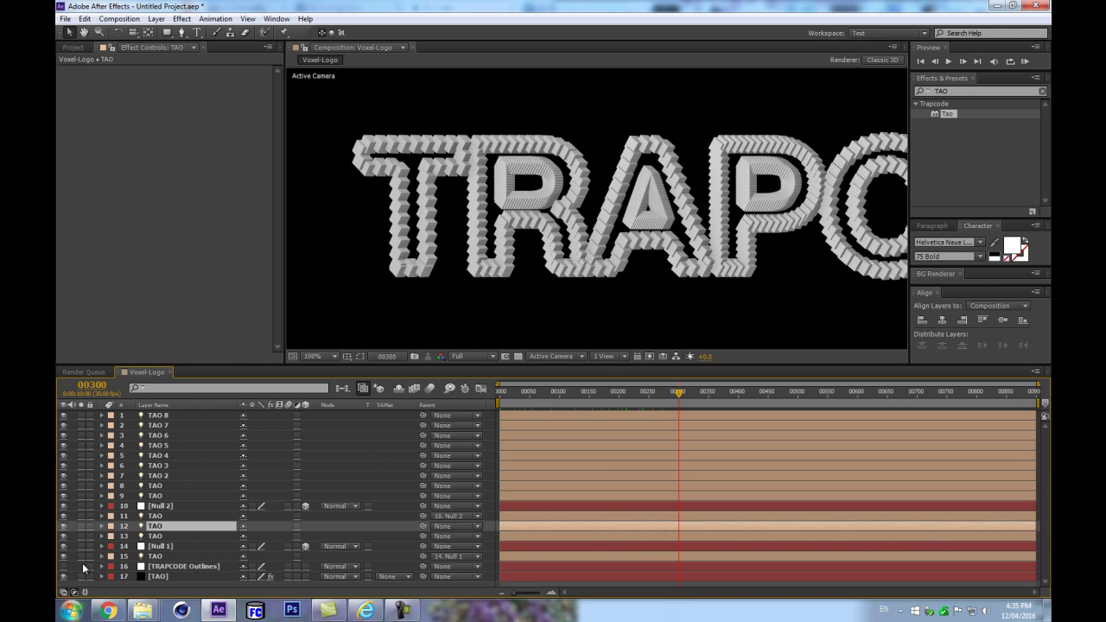
left_click(195, 527)
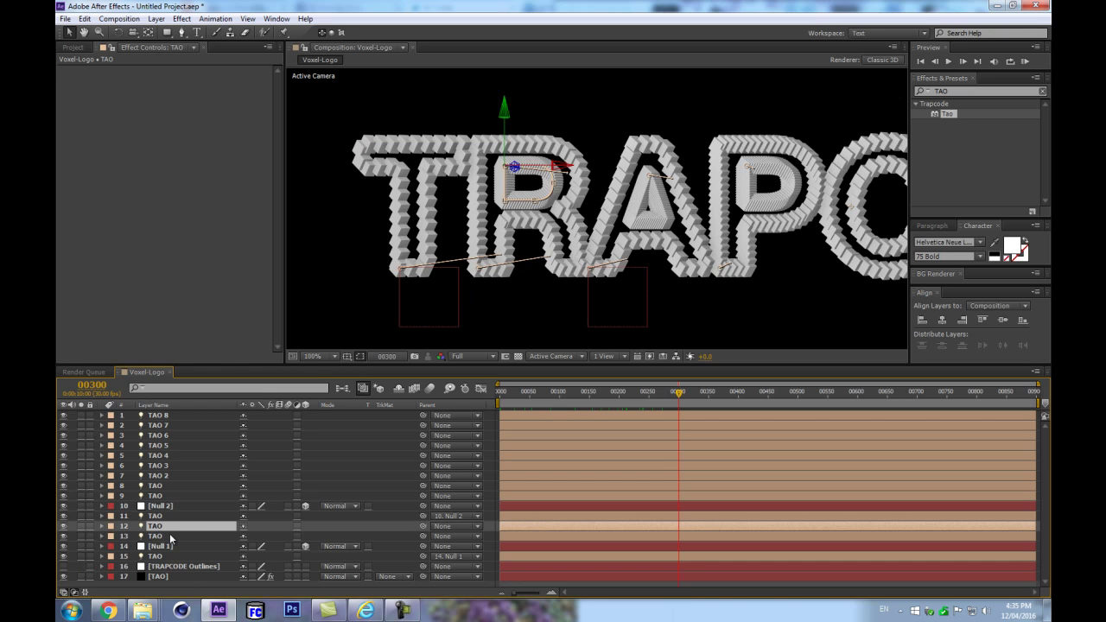
key("Home")
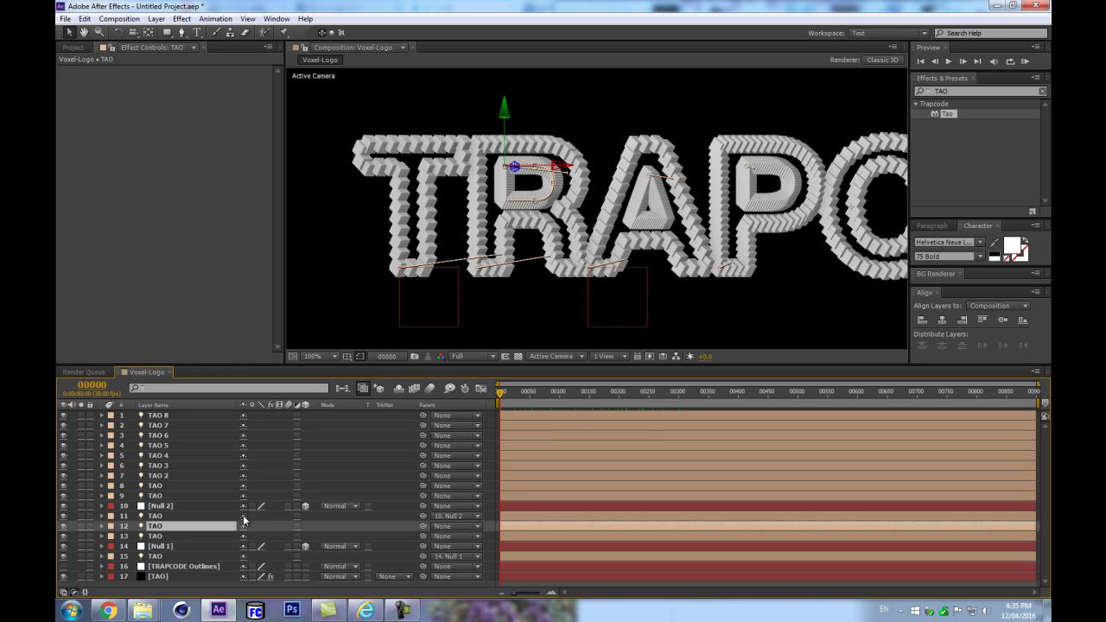
key("p")
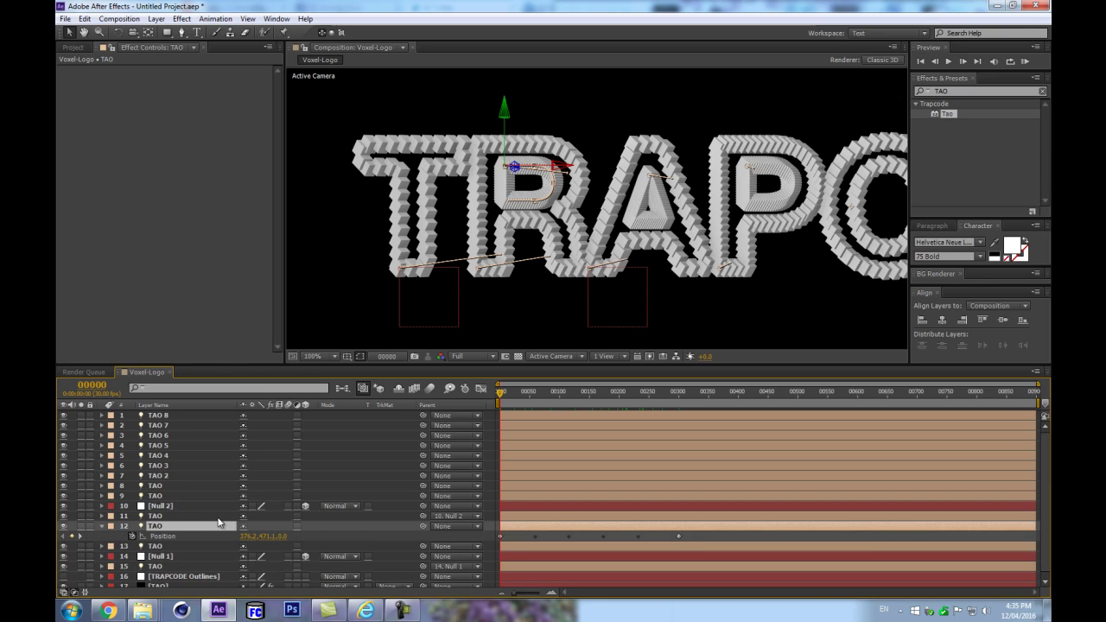
Add a 3D null directly above the TAO light that traces the R's inner outline
key("ctrl+alt+shift+y")
left_click_drag(201, 414, 187, 533)
left_click(305, 526)
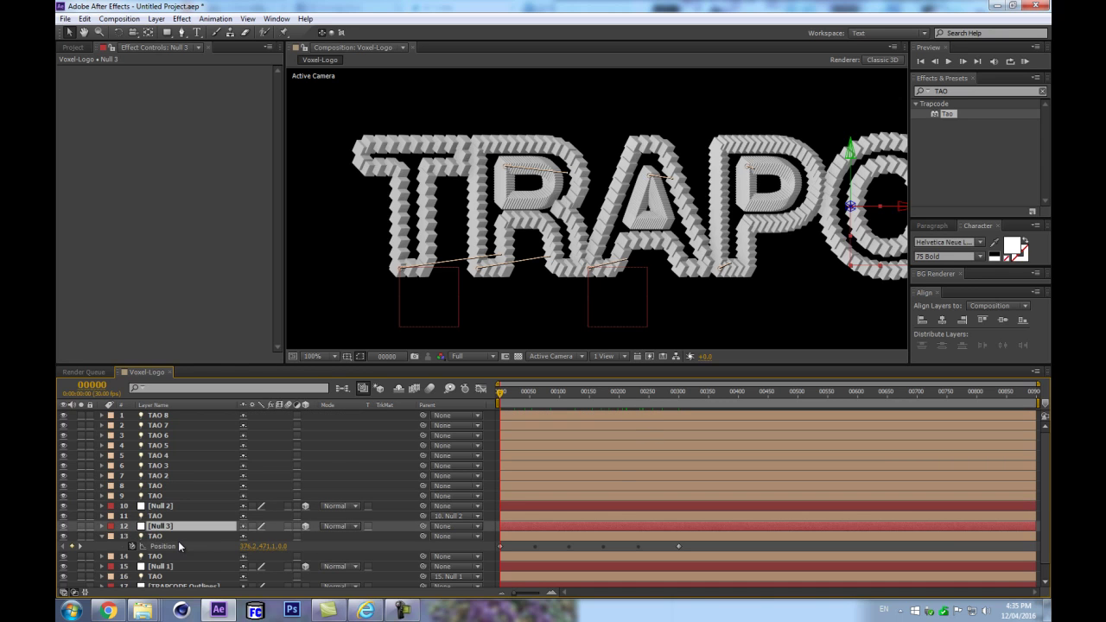
Set Null 3's Position to 376.2, 471.1 to match the starting point of the R's inner TAO light
key("p")
left_click(254, 556)
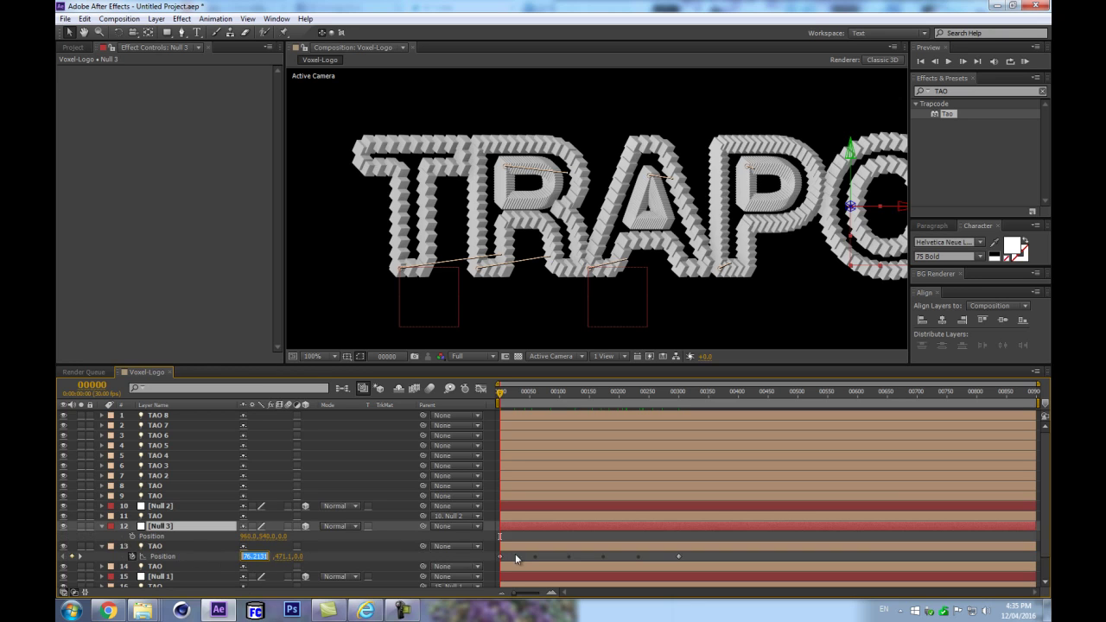
left_click(249, 537)
type("376.2")
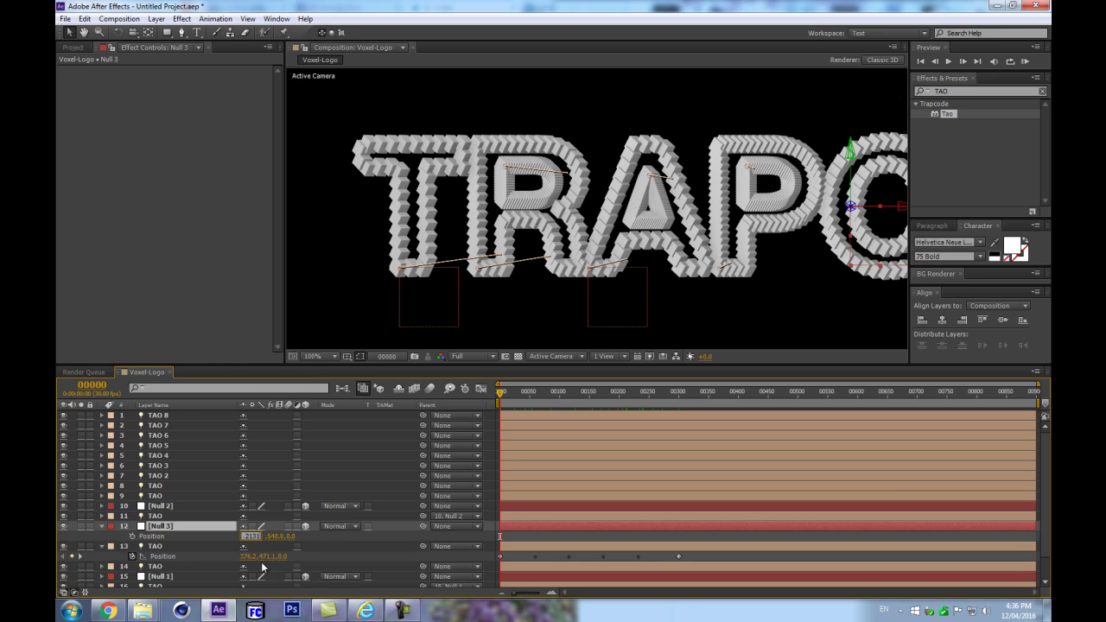
key("Tab")
type("1045471.1")
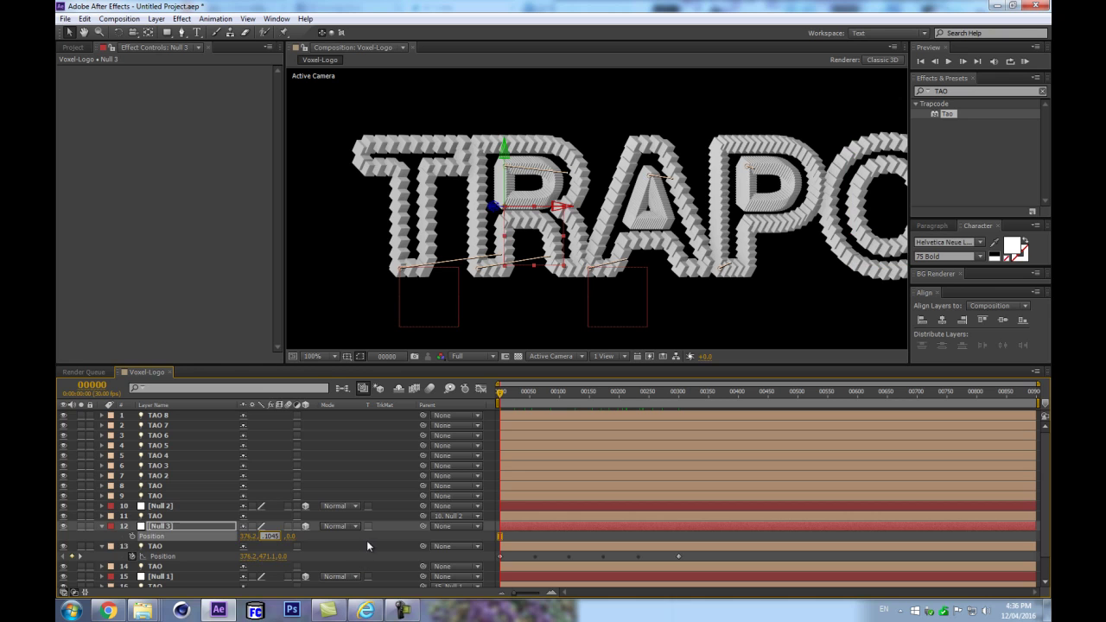
left_click(364, 539)
Transfer all Position keyframes from the TAO light on layer 13 to Null 3 and parent the light to Null 3
left_click_drag(758, 559, 442, 597)
key("ctrl+x")
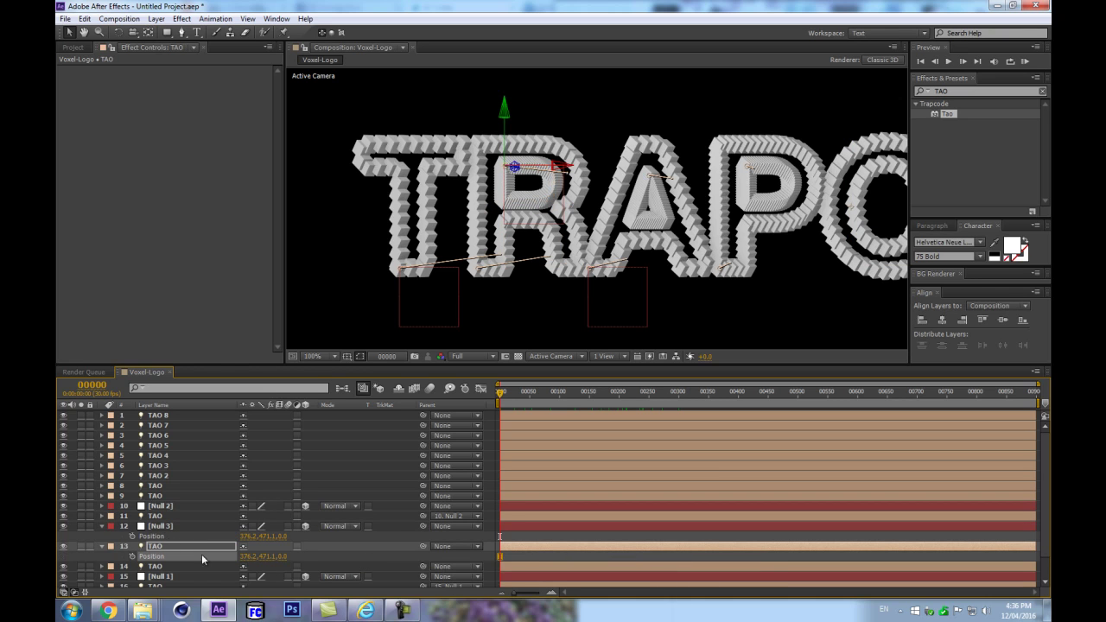
left_click(152, 536)
key("ctrl+v")
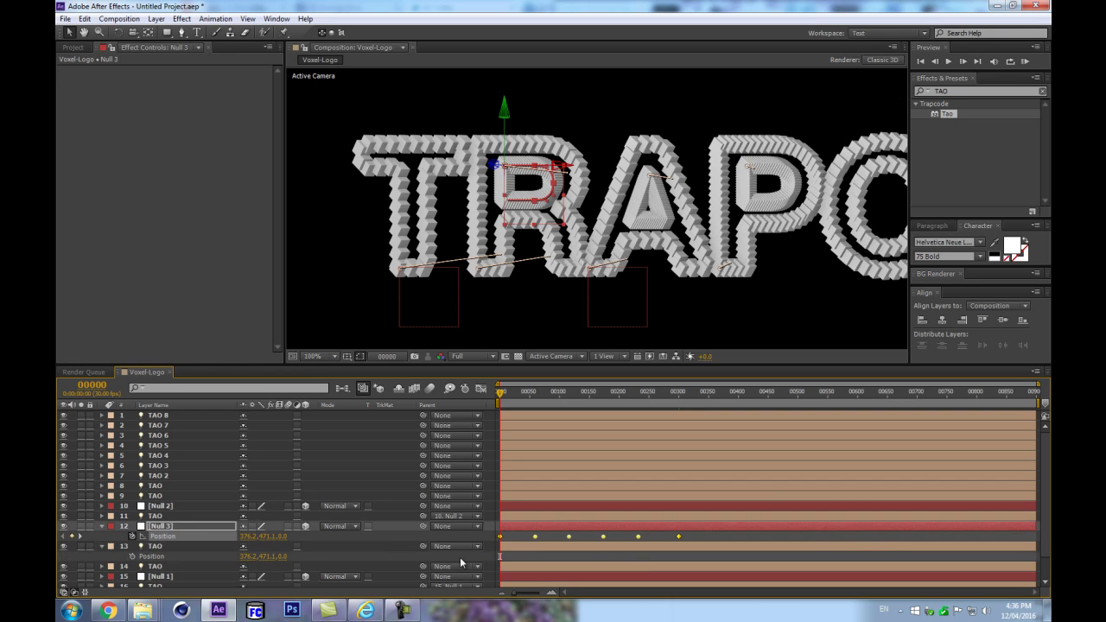
left_click_drag(423, 546, 182, 531)
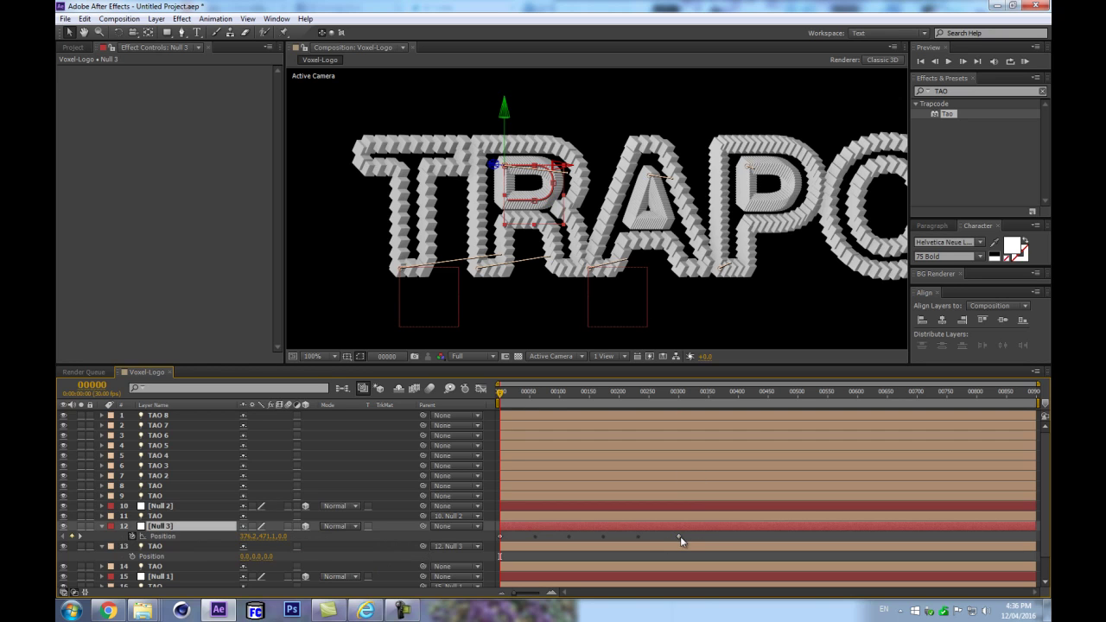
Rescale Null 3's Position keyframes proportionally to end near frame 100, with layer controls hidden, and collapse its properties
left_click_drag(678, 536, 584, 537)
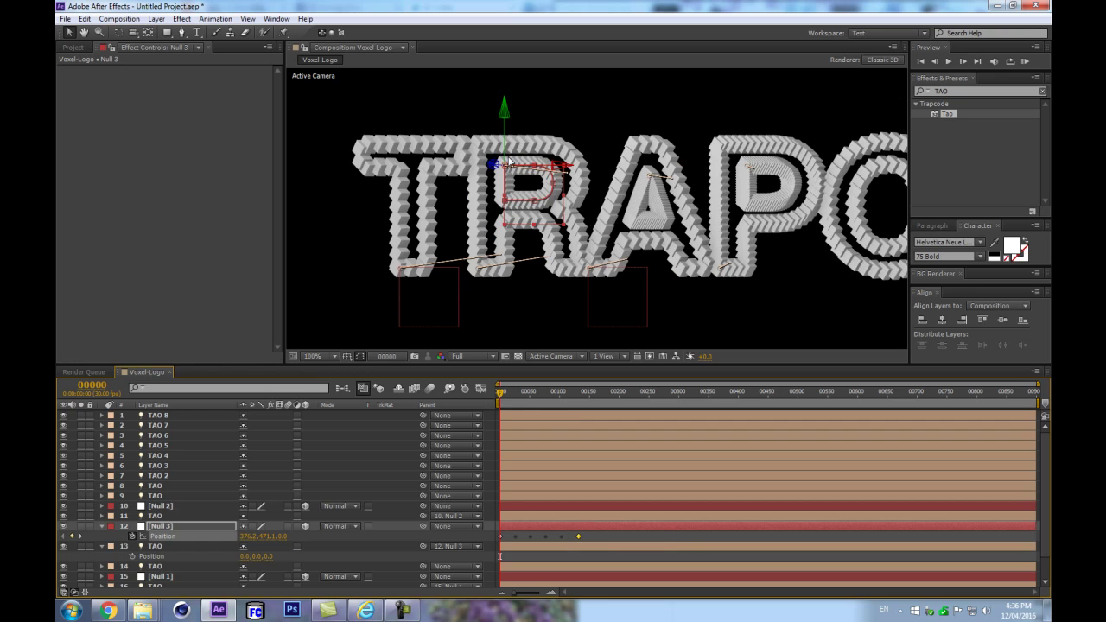
key("ctrl+shift+h")
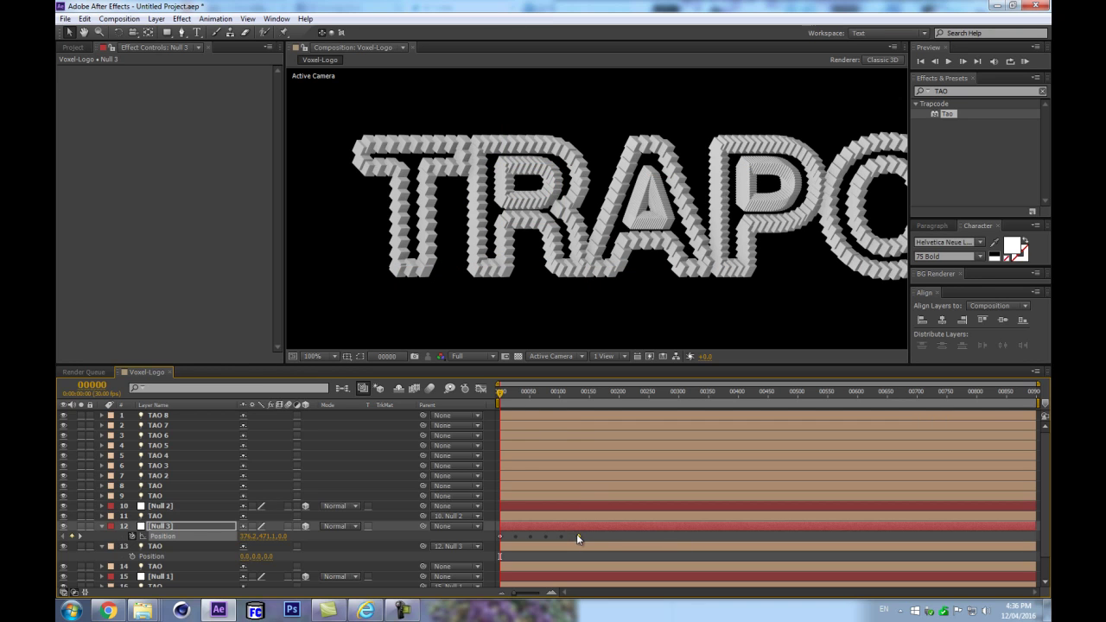
left_click_drag(567, 536, 559, 538)
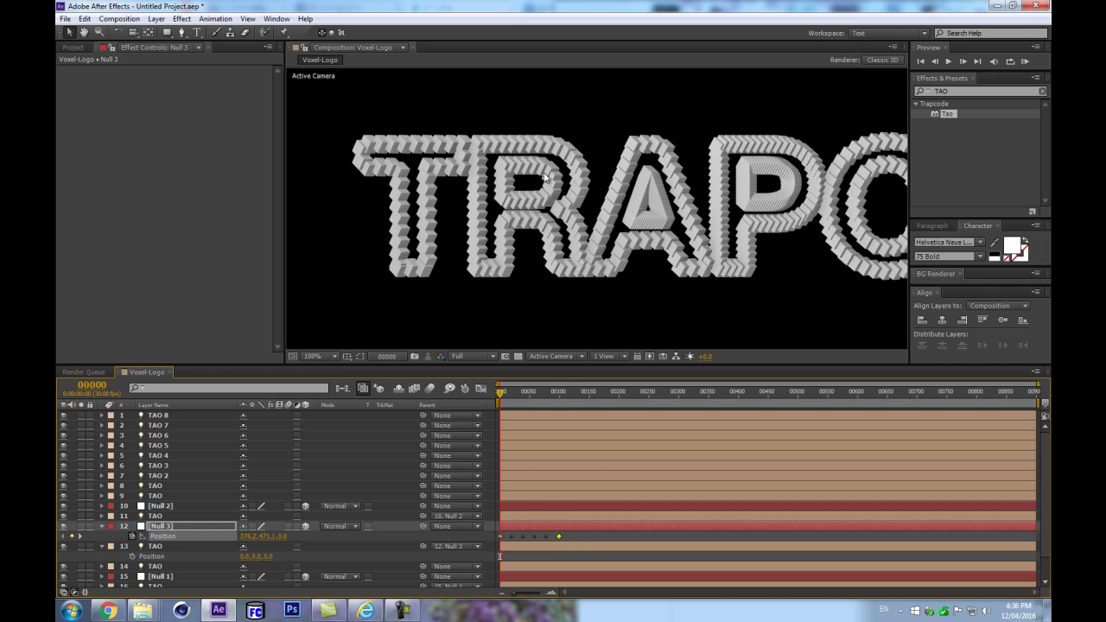
left_click(102, 525)
Examine the cube spacing on the A, P, C and O up close and across the whole logo
scroll(736, 215, "down", 1)
scroll(699, 228, "up", 1)
key("space")
left_click_drag(772, 215, 572, 199)
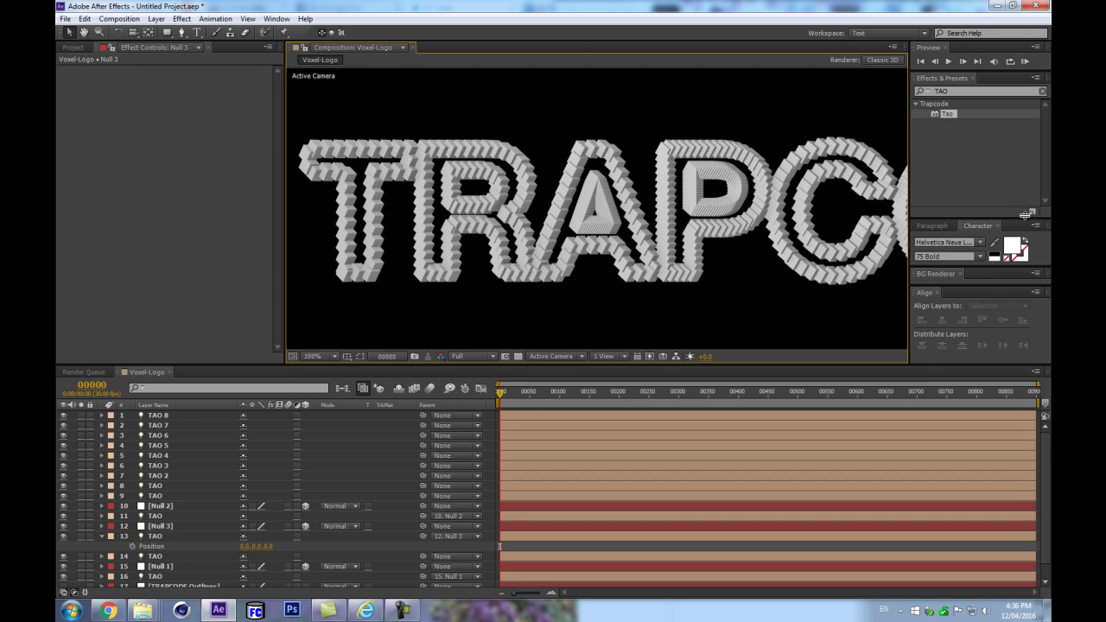
key("space")
mouse_move(672, 211)
left_mouse_down()
mouse_move(567, 208)
mouse_move(655, 216)
left_mouse_up()
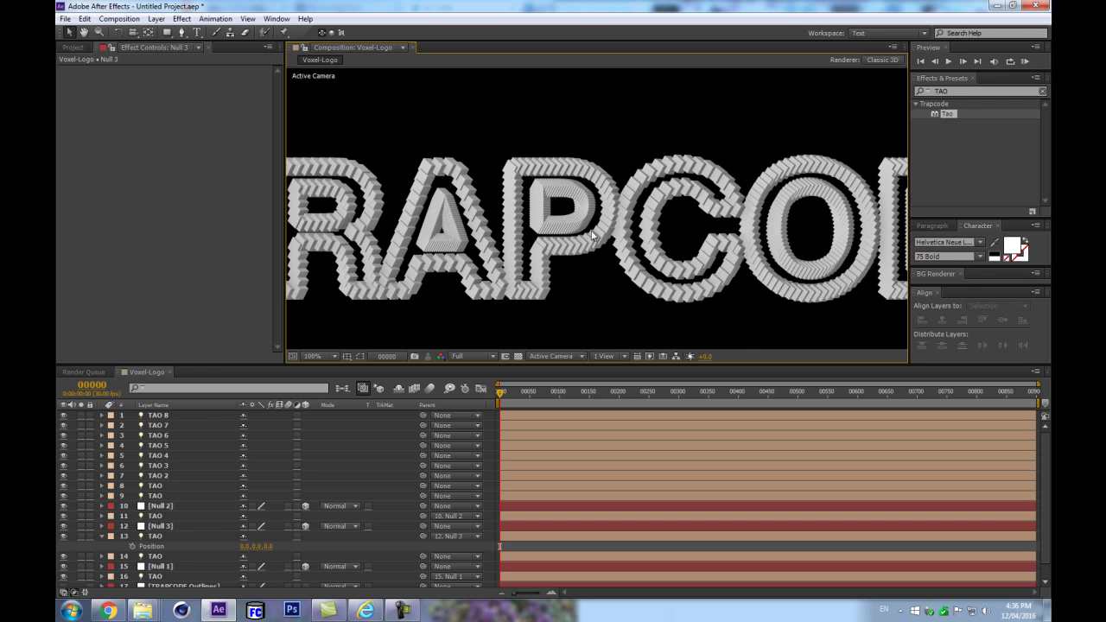
scroll(583, 244, "down", 2)
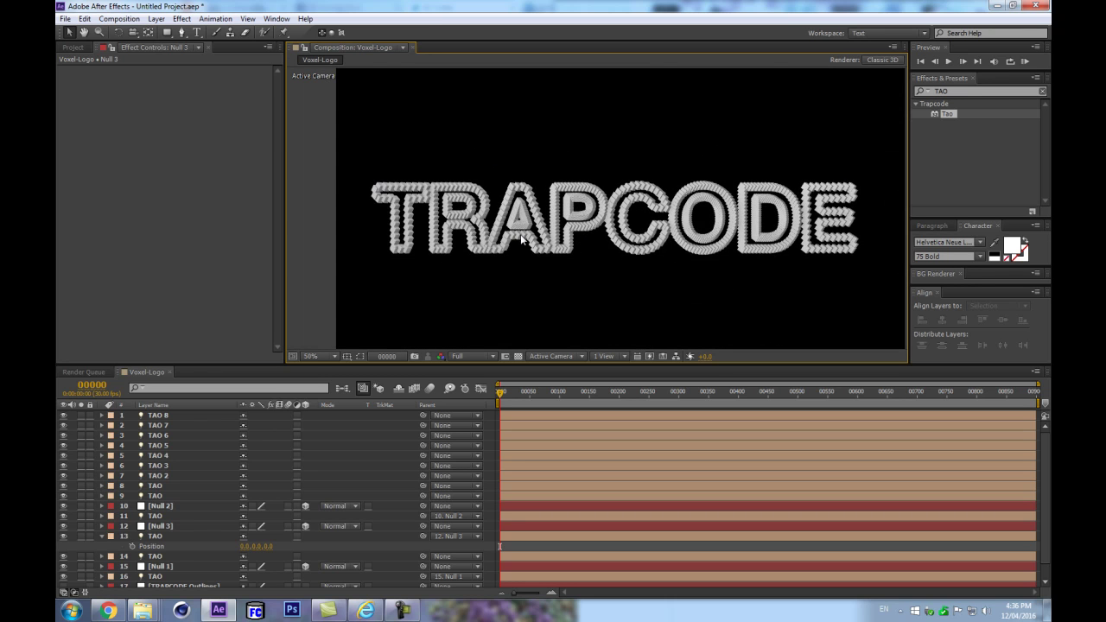
scroll(519, 237, "up", 2)
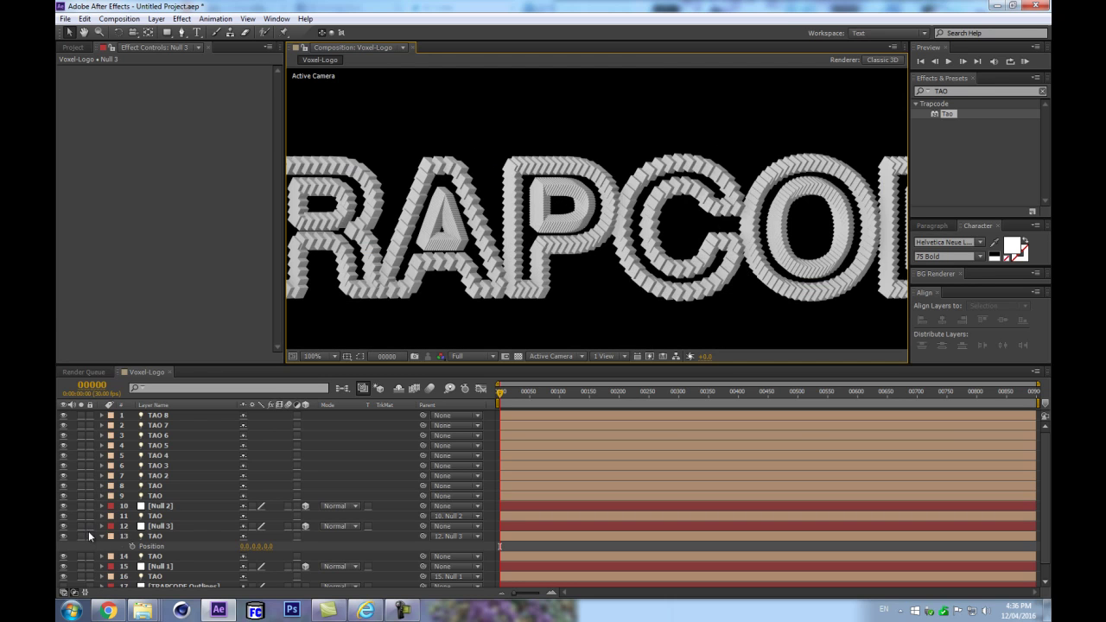
Collapse the light on layer 13, turn the layer controls back on and select the TAO light tracing the A's inner outline
left_click(102, 537)
left_click(161, 498)
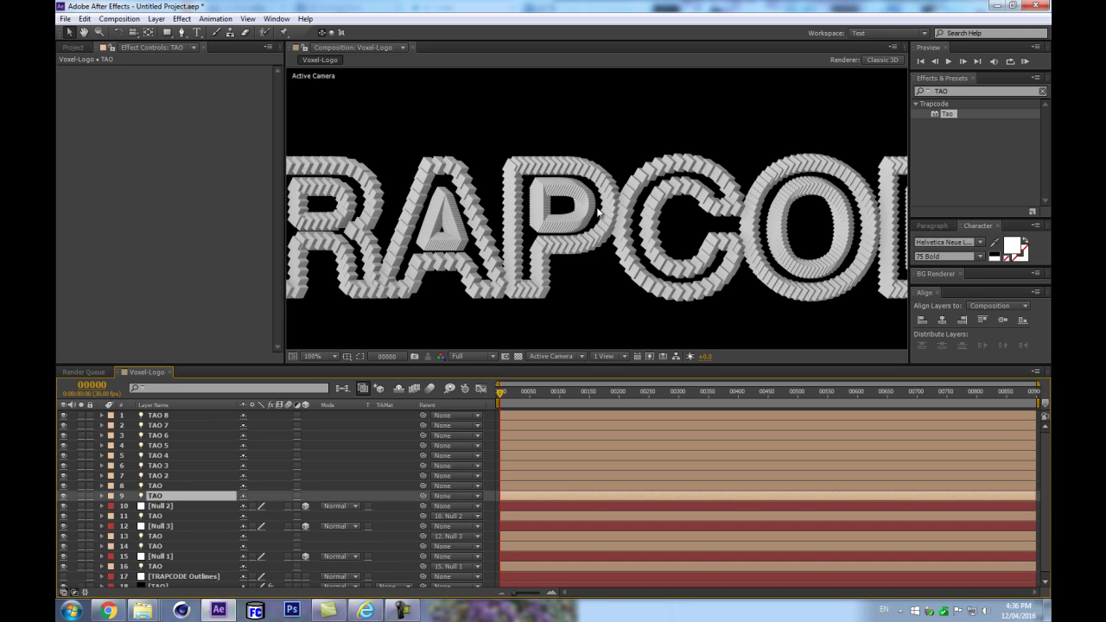
scroll(588, 225, "down", 2)
left_click(167, 487)
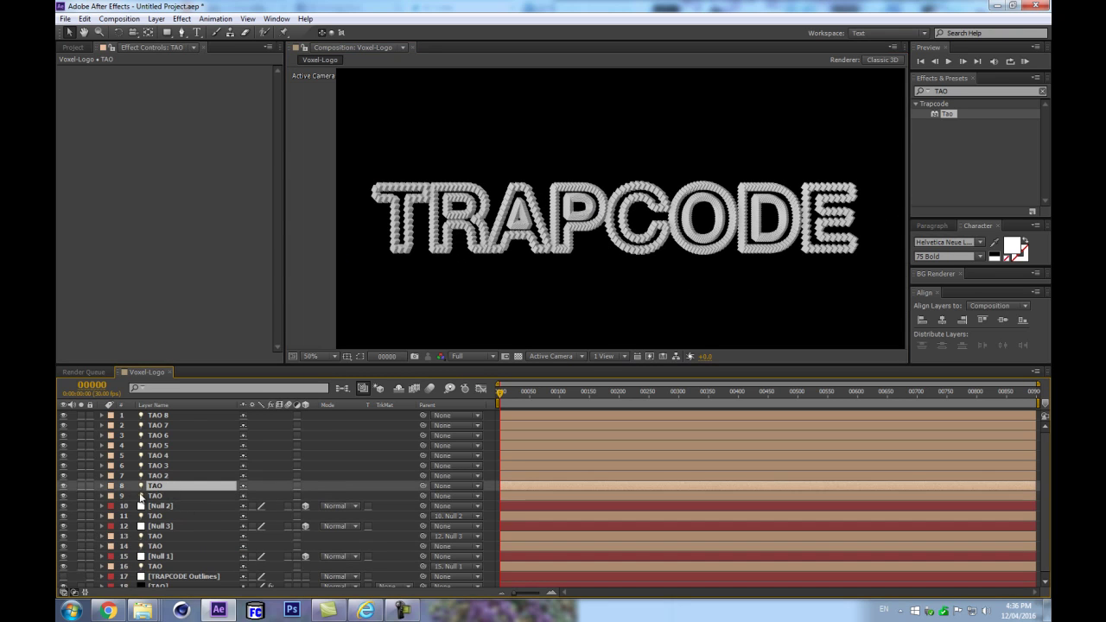
scroll(545, 285, "up", 2)
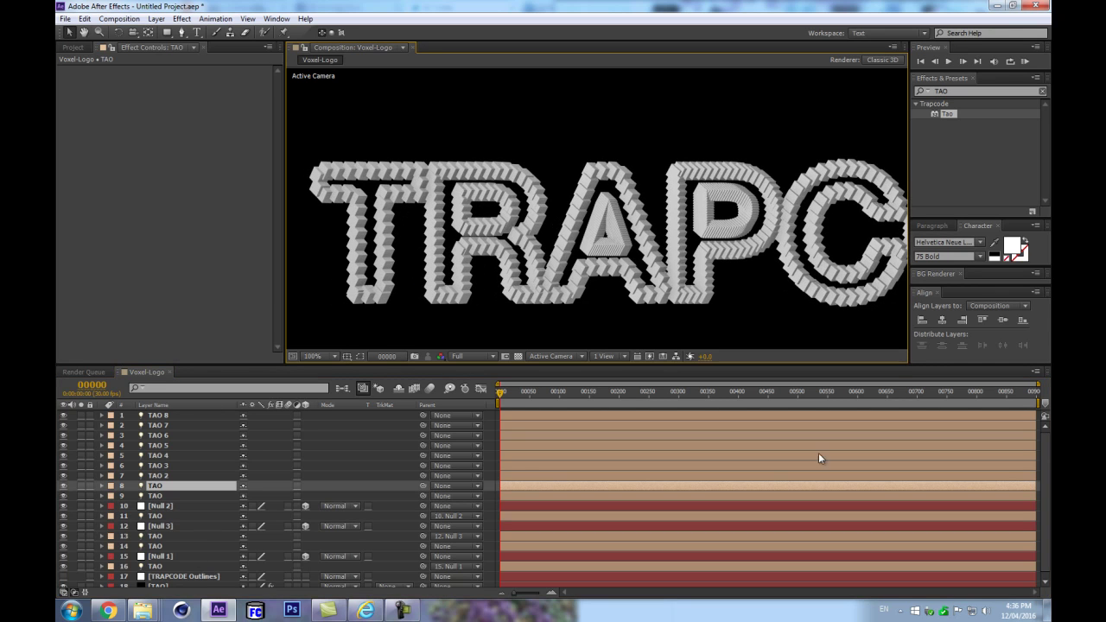
left_click(222, 487)
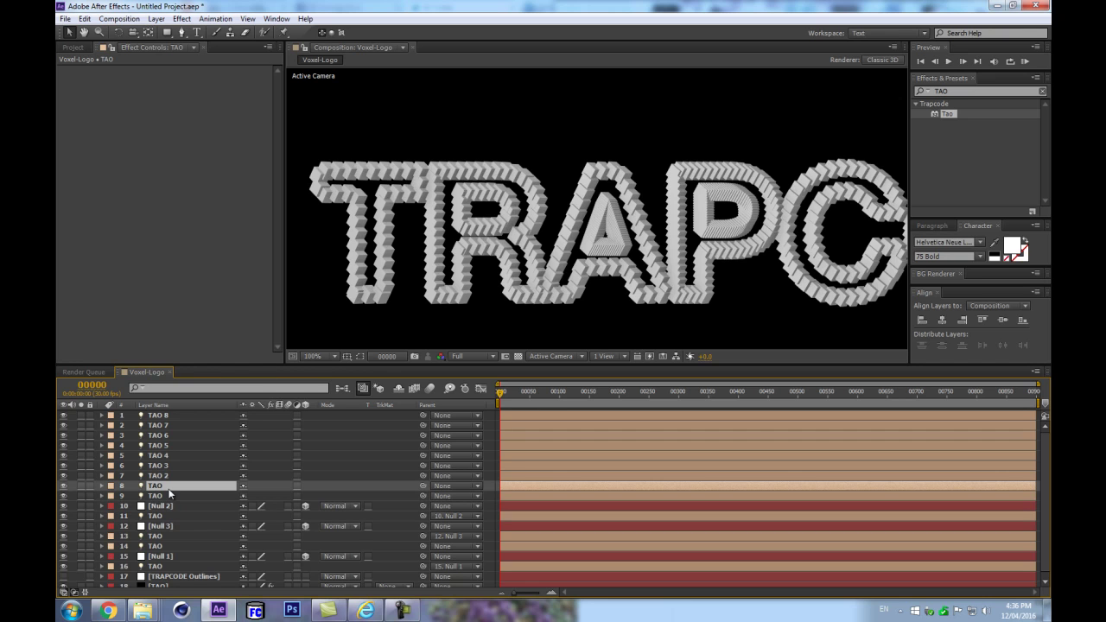
key("ctrl+shift+h")
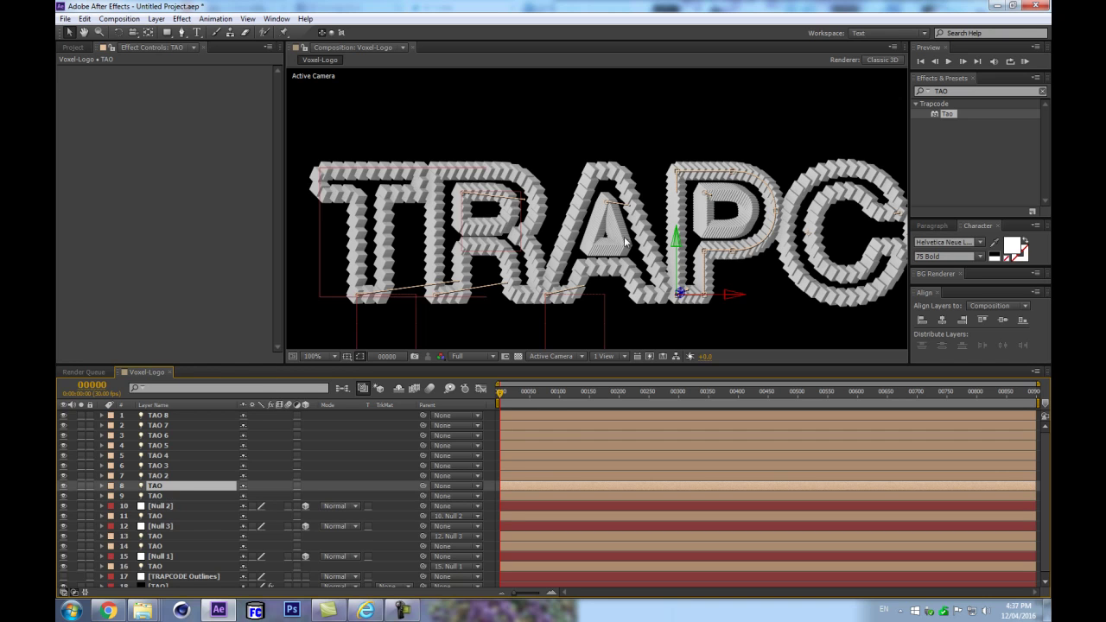
left_click(170, 496)
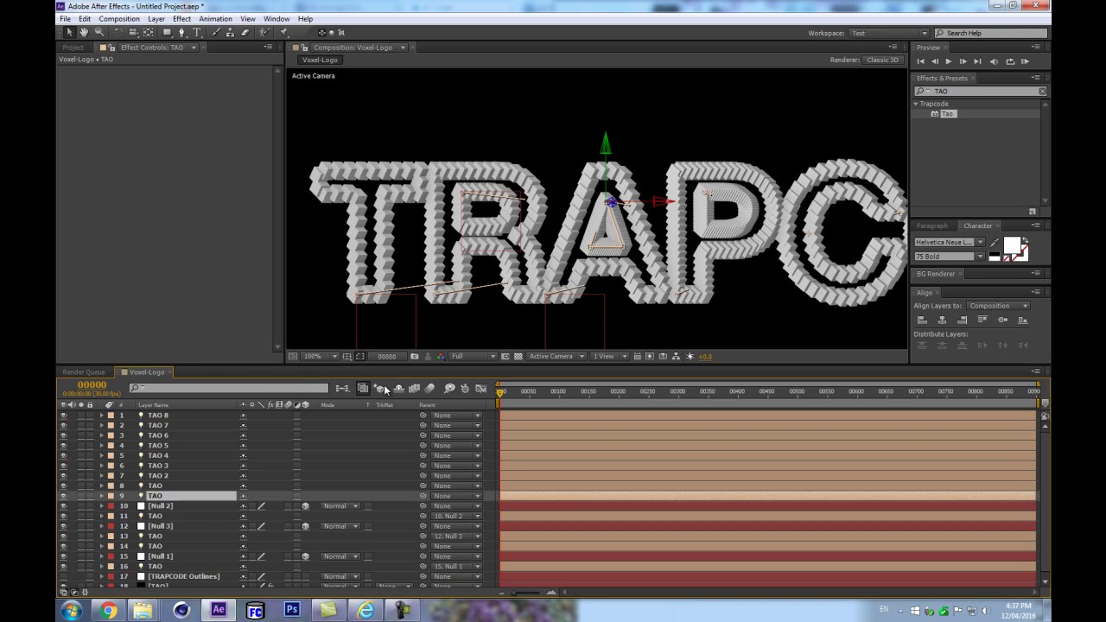
Add a null object, place it directly above the A's inner TAO light and reveal its Position
key("ctrl+alt+shift+y")
left_click_drag(200, 415, 179, 499)
key("p")
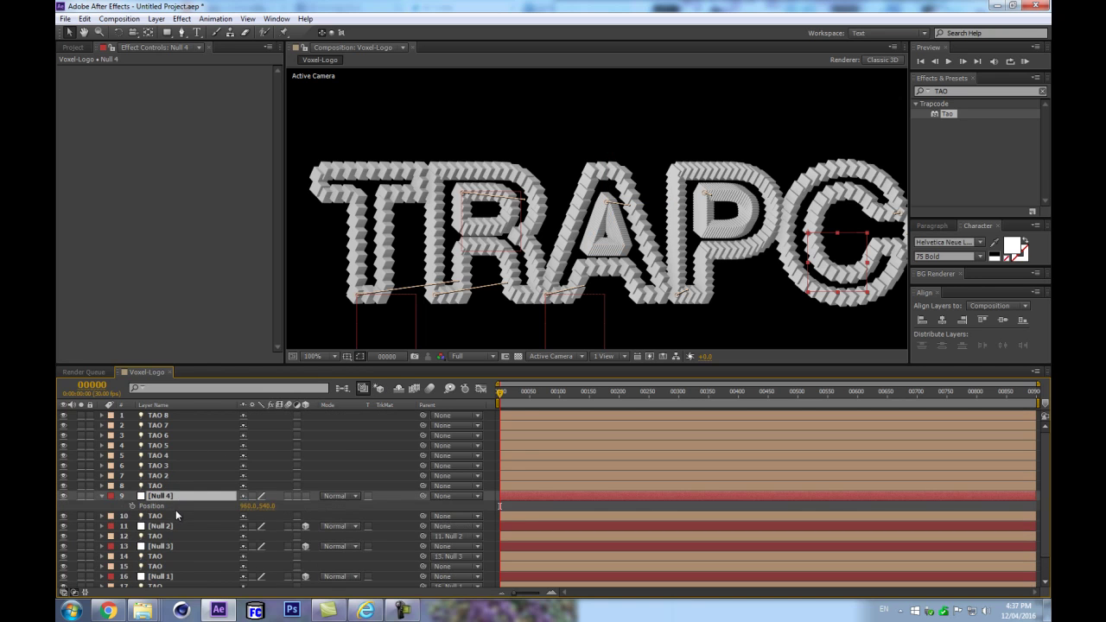
Make Null 4 a 3D layer and set its Position to 619.5, 486.9 to match the A's inner TAO light
left_click(176, 515)
key("p")
left_click(250, 525)
key("ctrl+c")
left_click(246, 567)
left_click(252, 505)
key("ctrl+v")
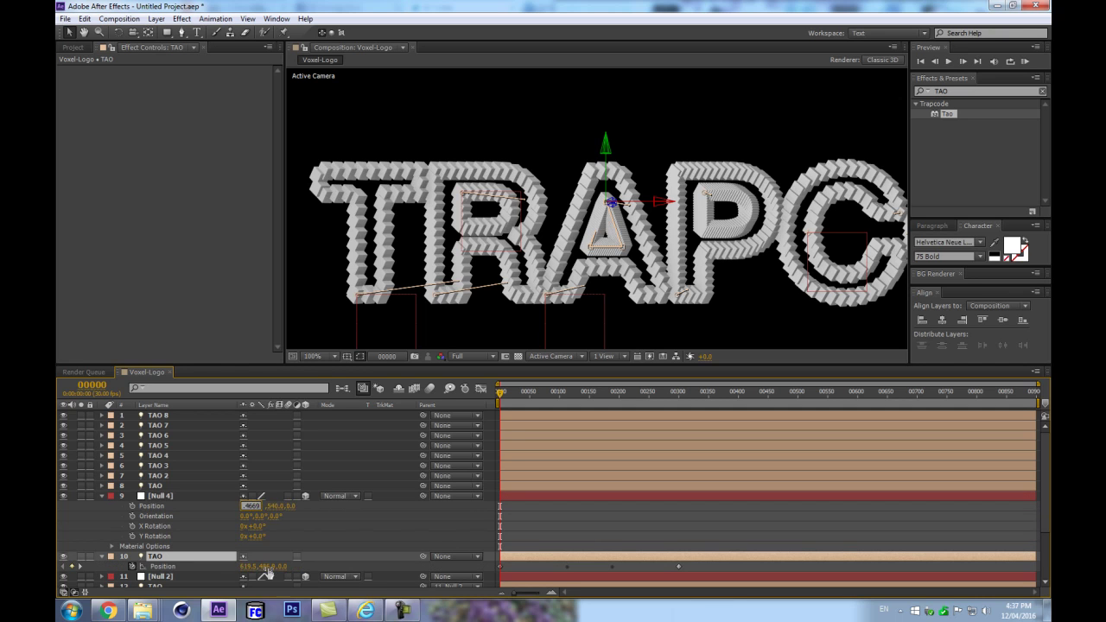
left_click(270, 567)
left_click(267, 507)
type("486.8754")
left_click(379, 535)
Transfer all Position keyframes from the A's inner TAO light to Null 4 and parent the light to Null 4
left_click(153, 567)
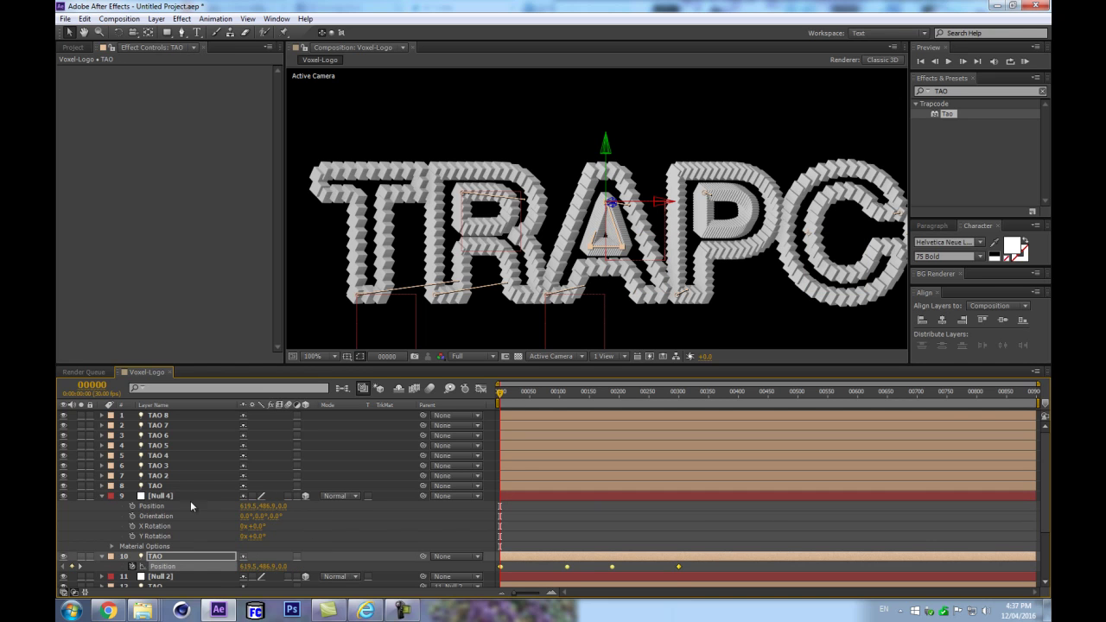
left_click(101, 496)
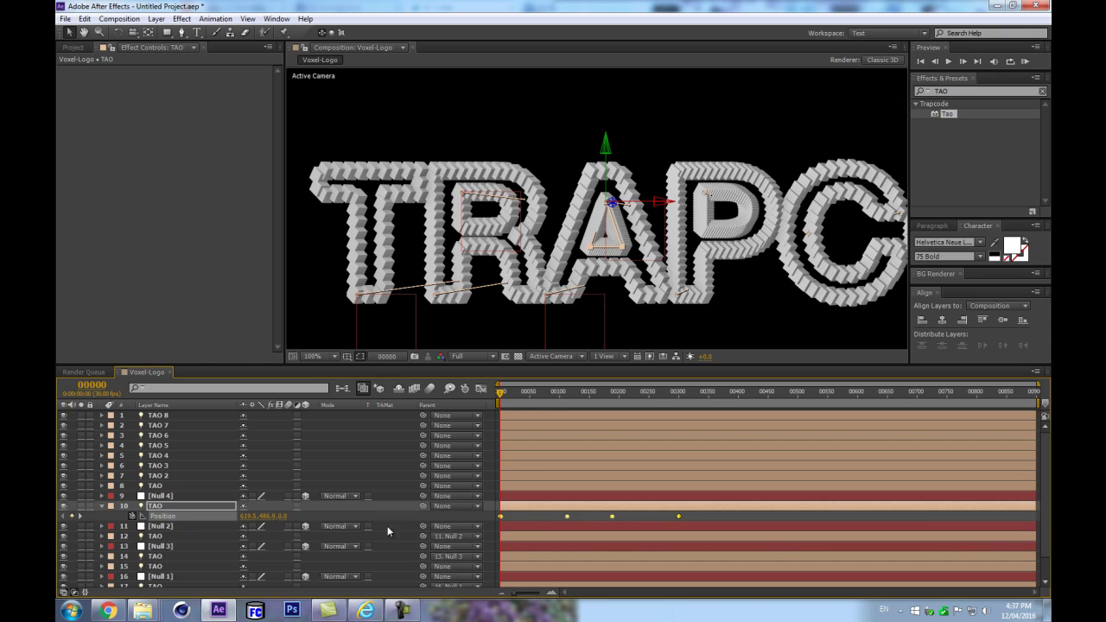
left_click(332, 519)
left_click_drag(707, 514, 452, 538)
key("Delete")
left_click(180, 505)
left_click_drag(422, 505, 181, 495)
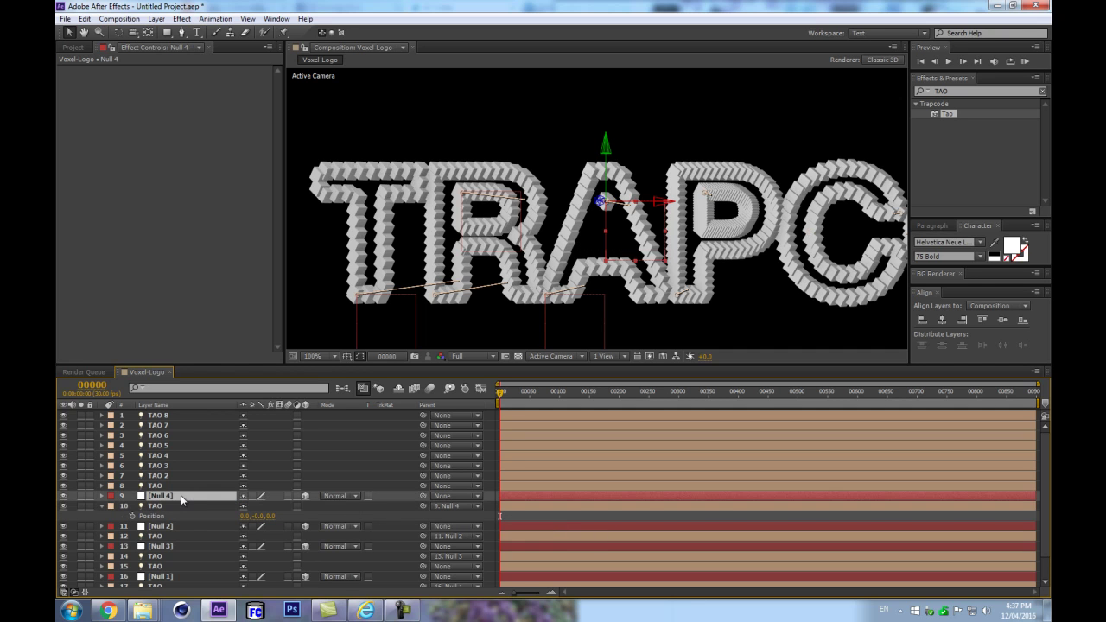
key("p")
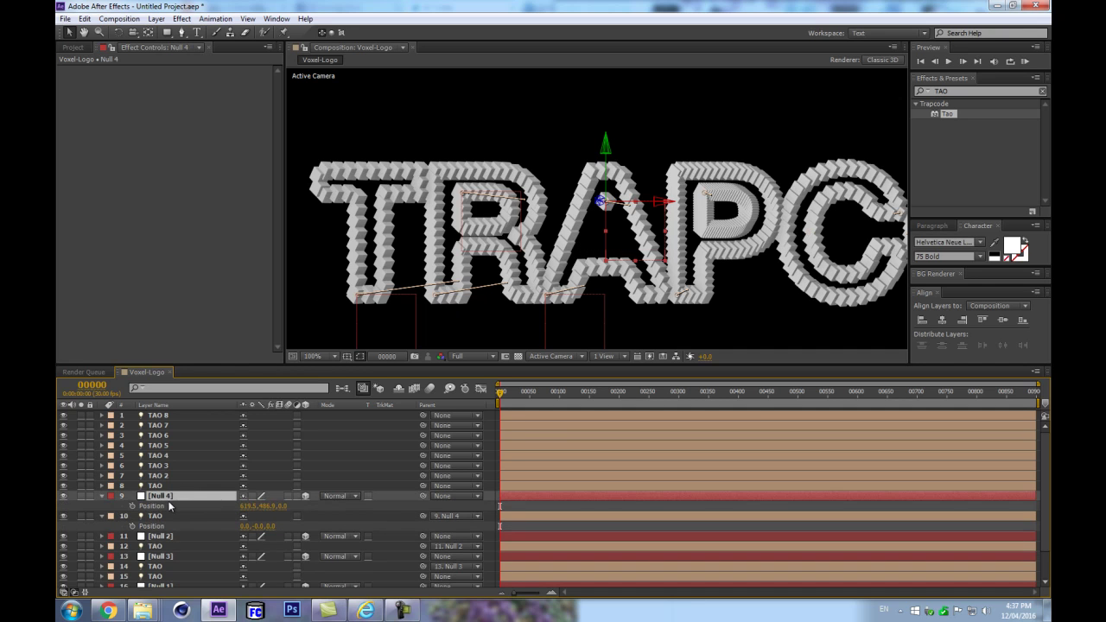
left_click(169, 506)
key("ctrl+v")
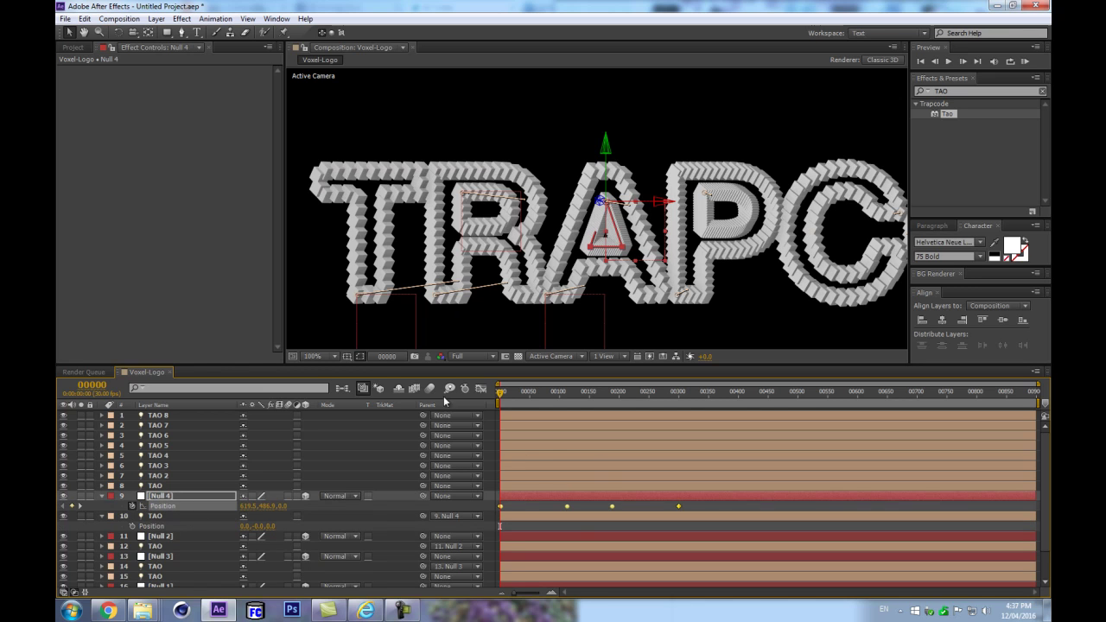
Rescale Null 4's Position keyframes proportionally to end near frame 70 and collapse all layer properties
left_click_drag(517, 394, 681, 396)
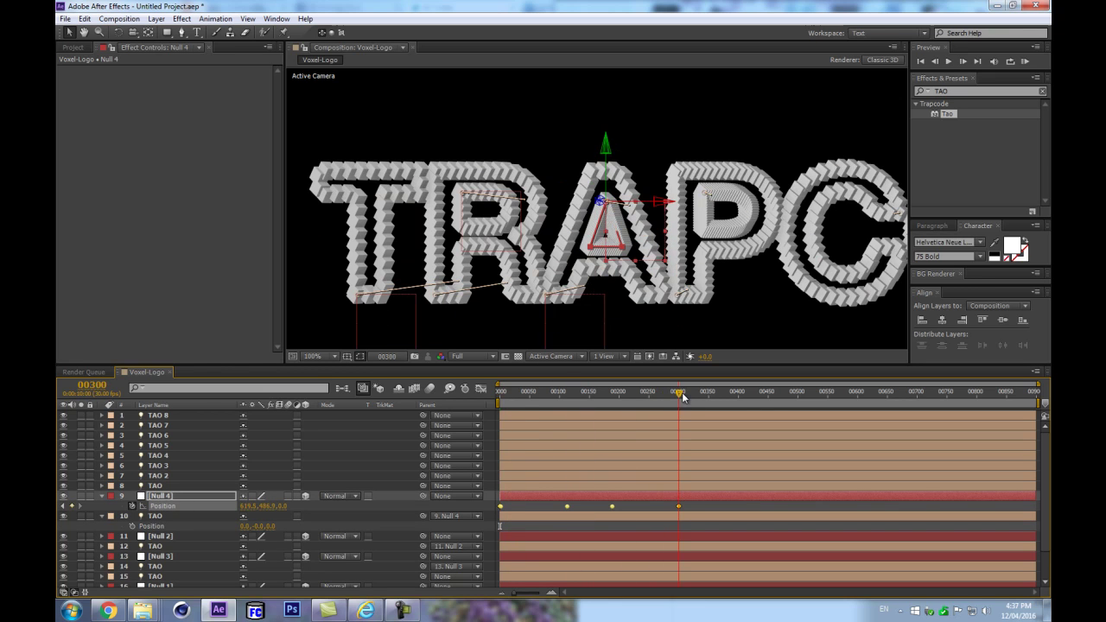
left_click_drag(678, 505, 542, 511)
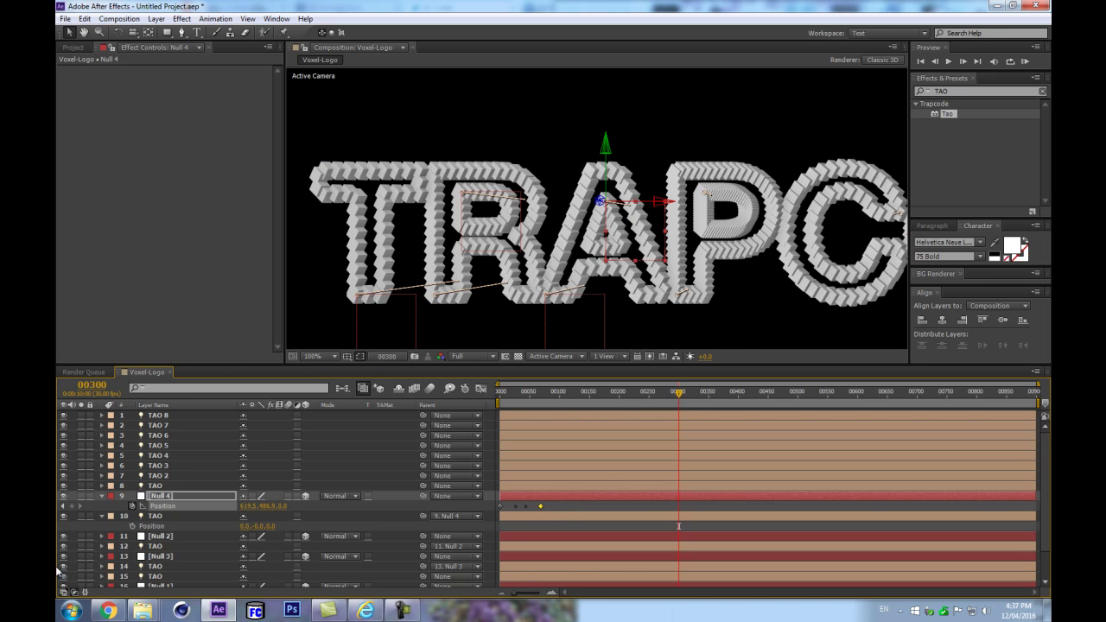
key("ctrl+a")
key("u")
key("ctrl+shift+a")
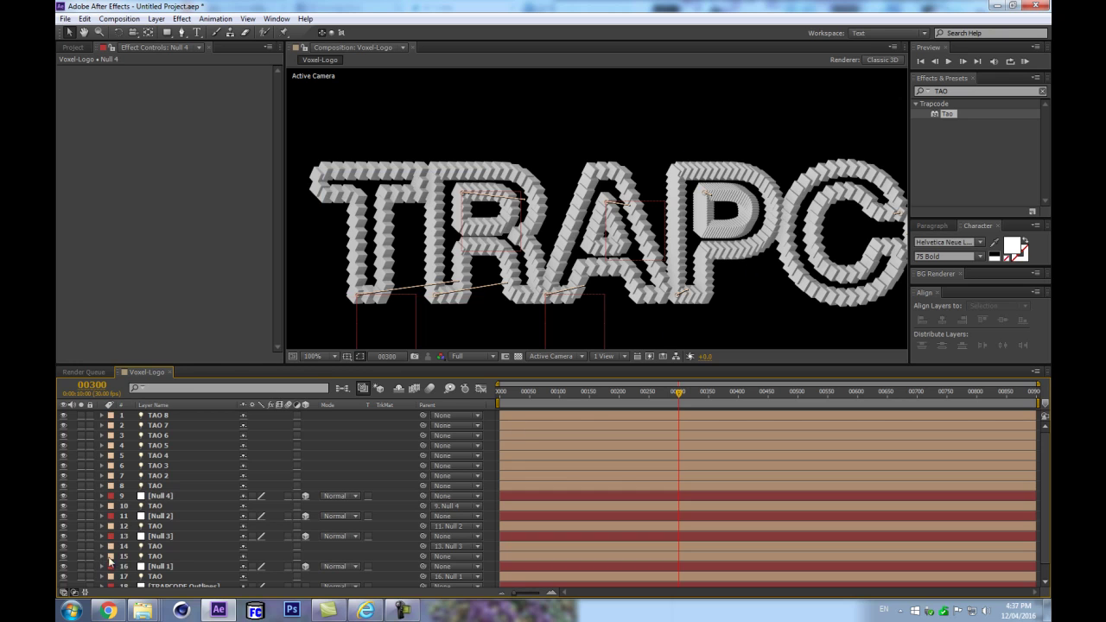
Add a null object for the P's inner outline and place it directly above its light, TAO 2
left_click(161, 485)
left_click(172, 476)
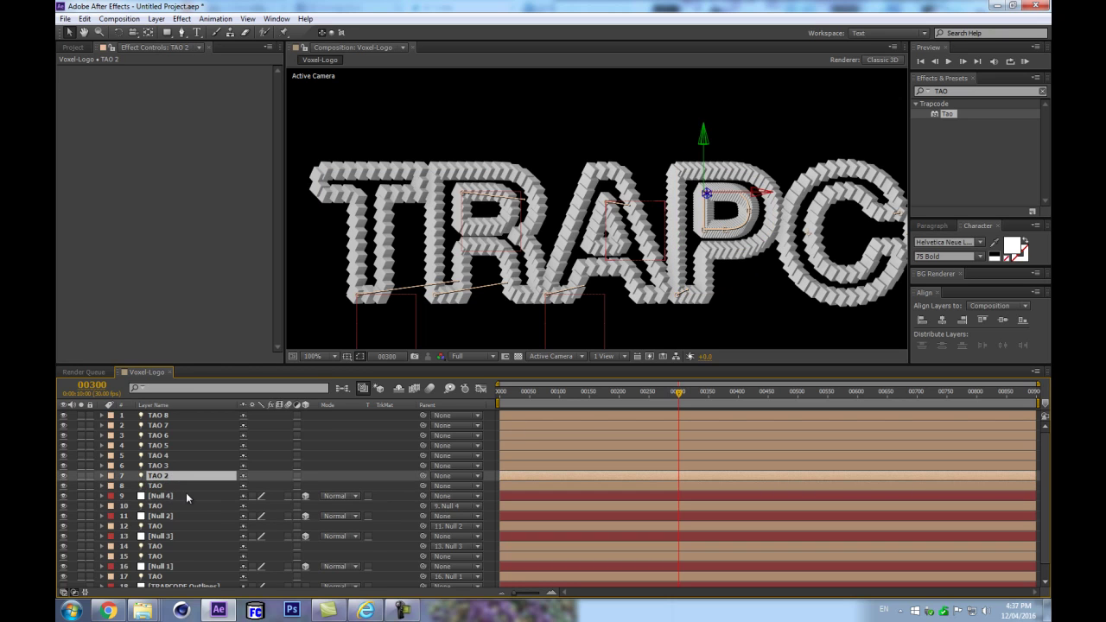
key("ctrl+alt+shift+y")
left_click_drag(188, 417, 186, 470)
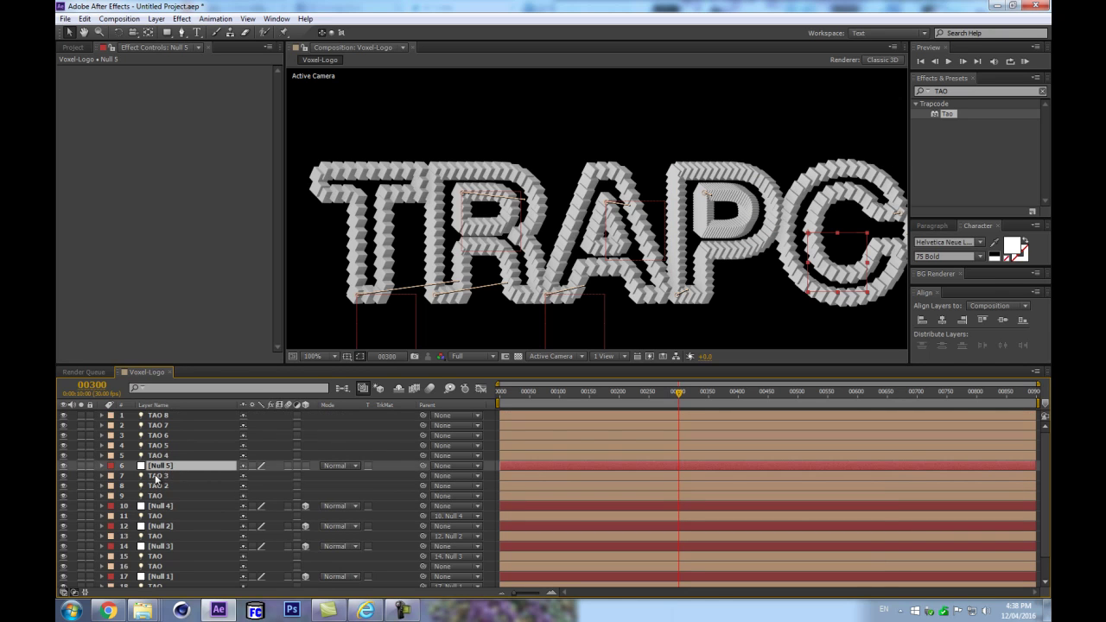
left_click(157, 476)
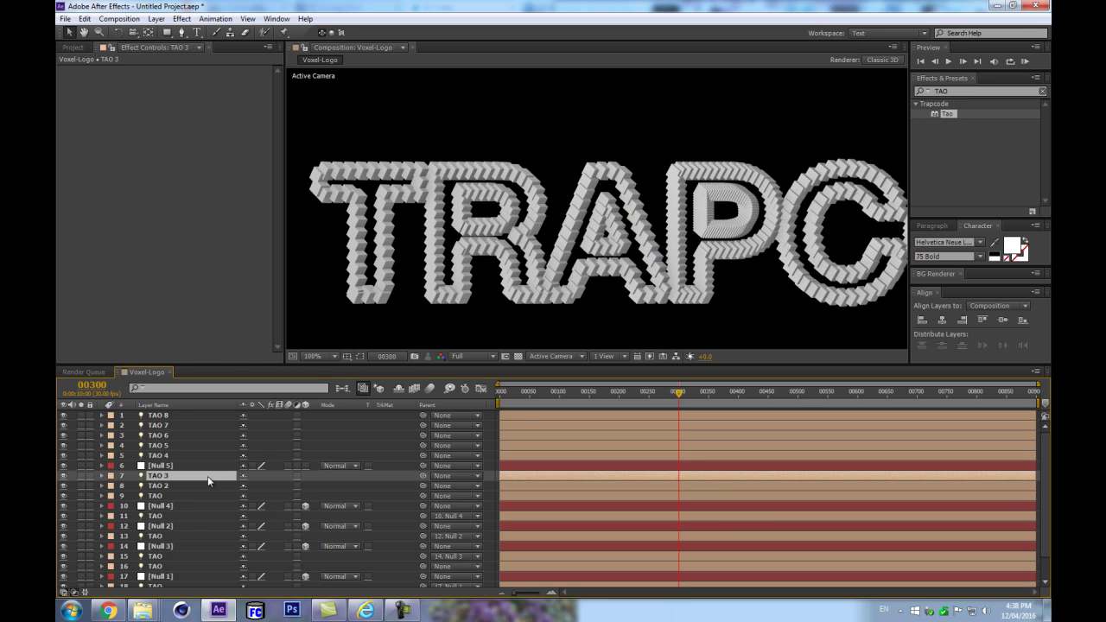
left_click_drag(174, 467, 156, 486)
left_click(164, 486)
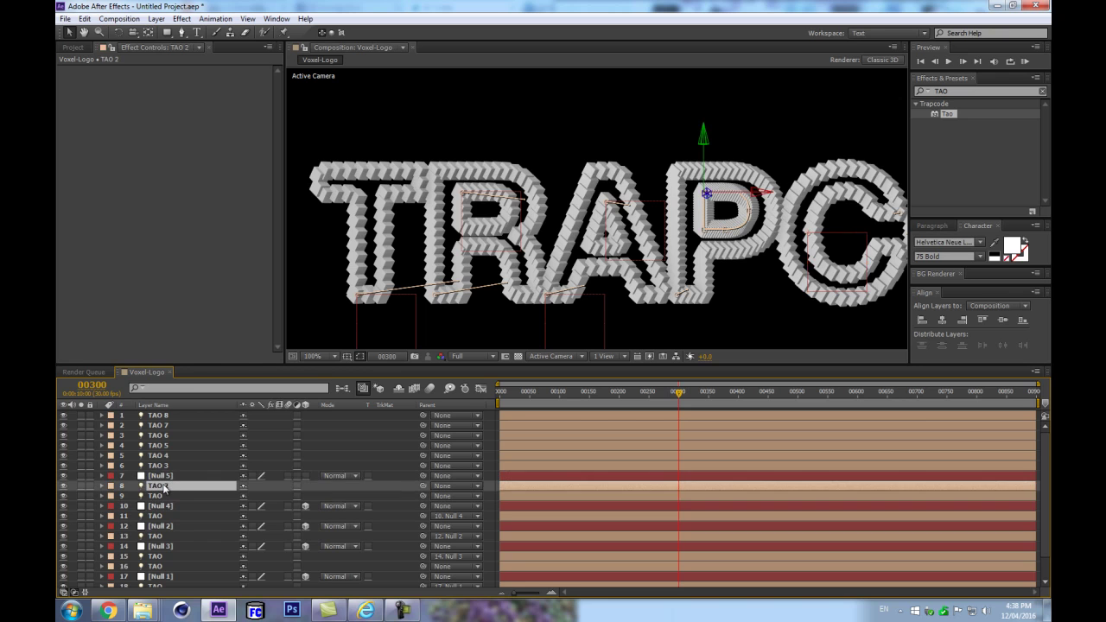
Make Null 5 a 3D layer and set its Position to 784.2, 471.1 to match TAO 2 at frame 0
key("p")
key("Home")
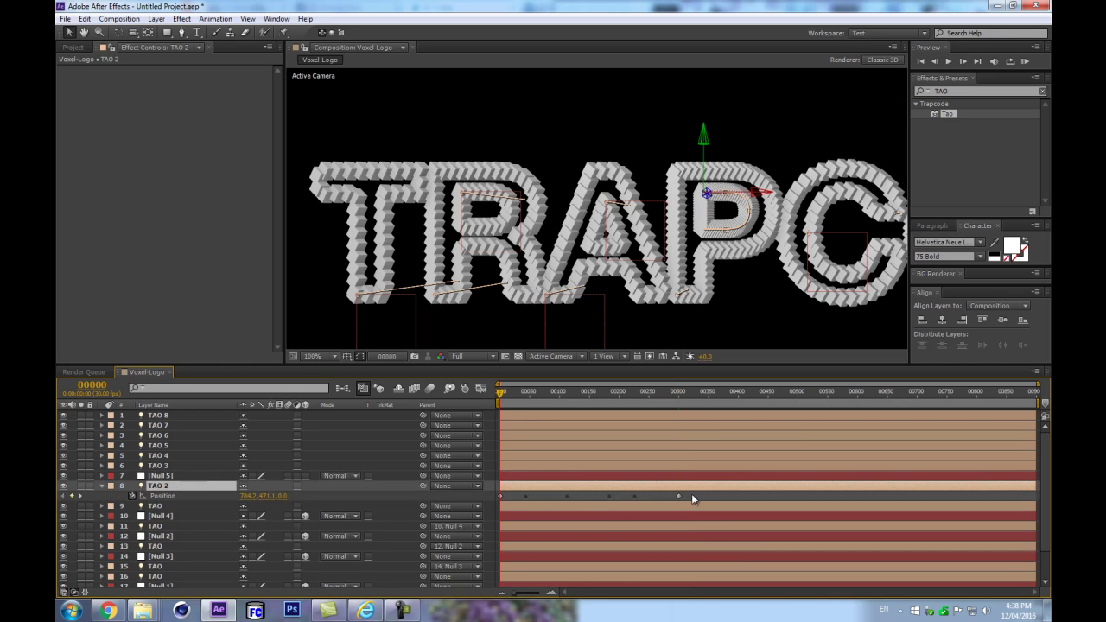
left_click(160, 476)
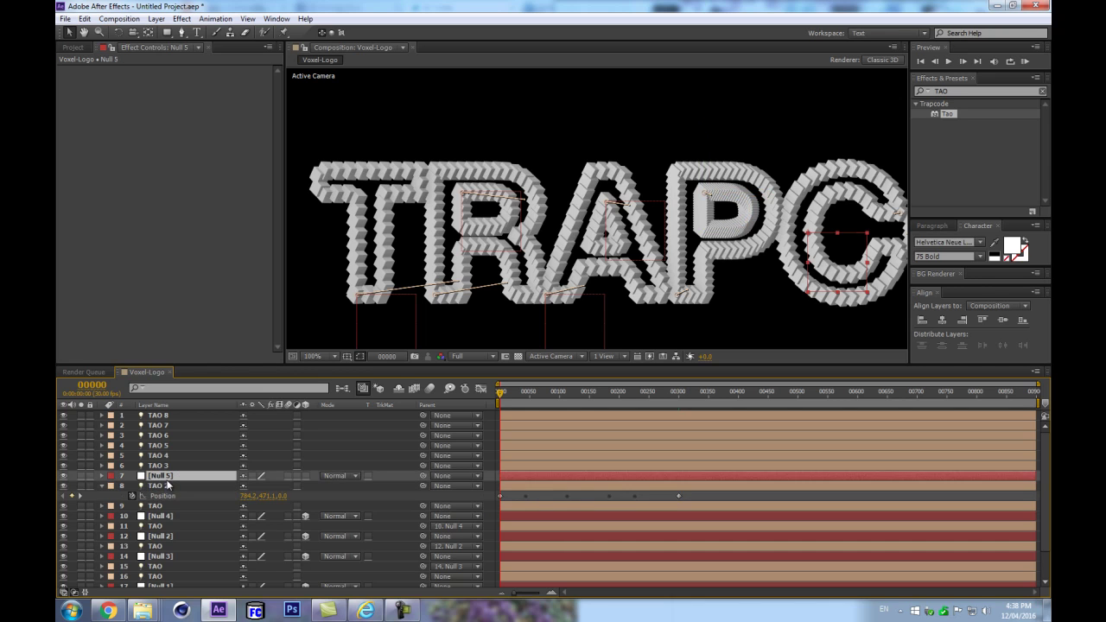
key("p")
key("p")
key("p")
left_click(250, 507)
key("ctrl+c")
left_click(247, 486)
key("ctrl+v")
left_click(264, 507)
key("ctrl+c")
left_click(275, 487)
key("ctrl+v")
left_click(388, 486)
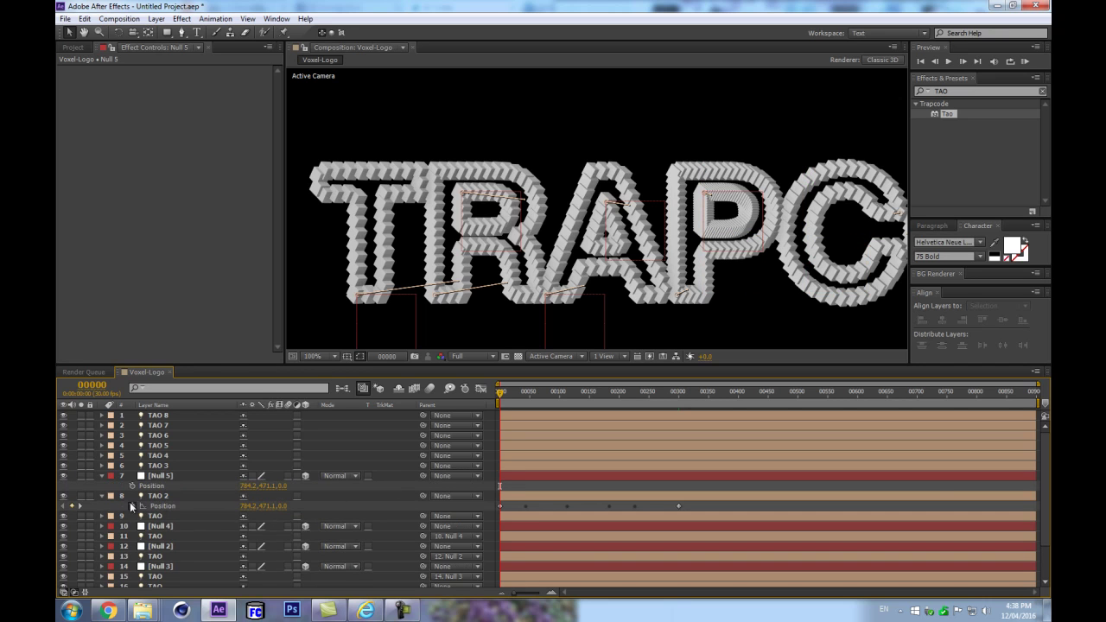
Transfer all Position keyframes from TAO 2 to Null 5 and parent TAO 2 to Null 5
left_click(167, 497)
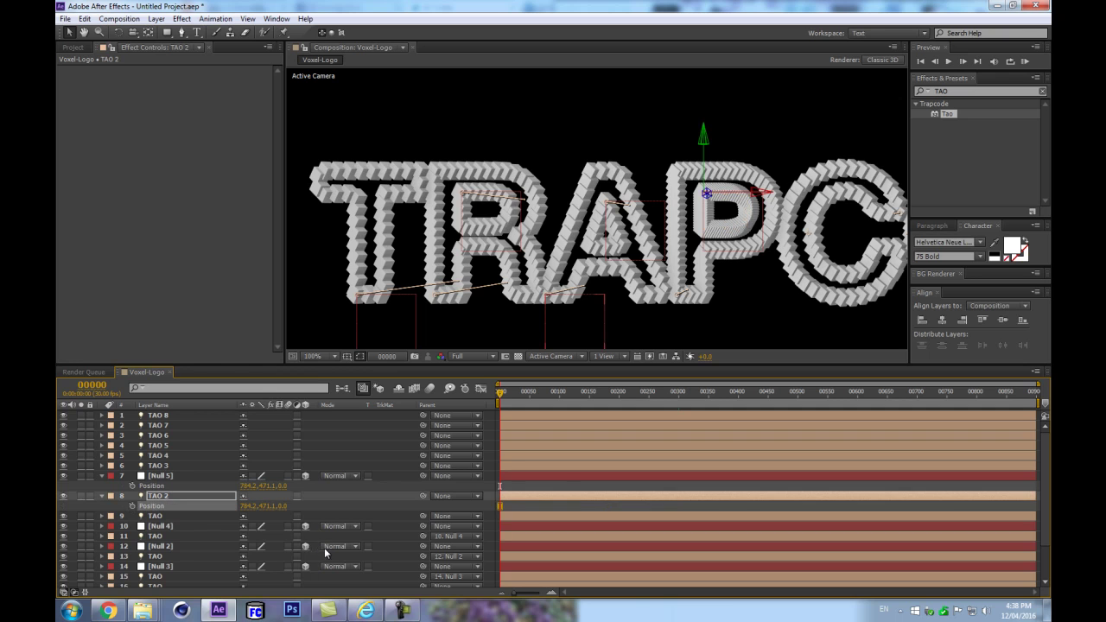
left_click(157, 484)
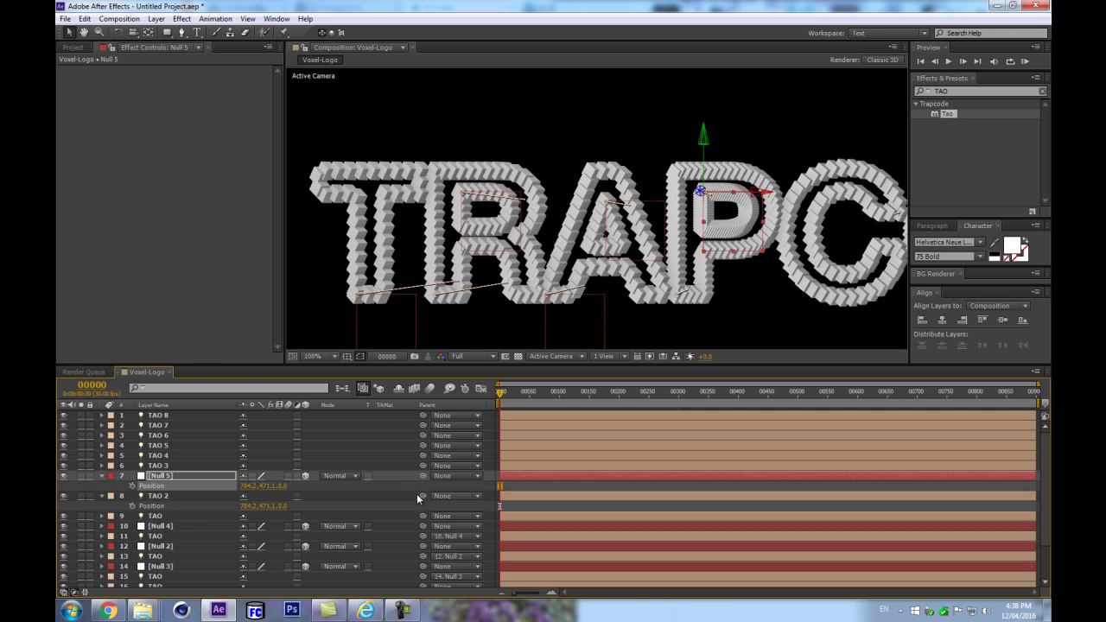
left_click_drag(381, 491, 207, 478)
key("ctrl+v")
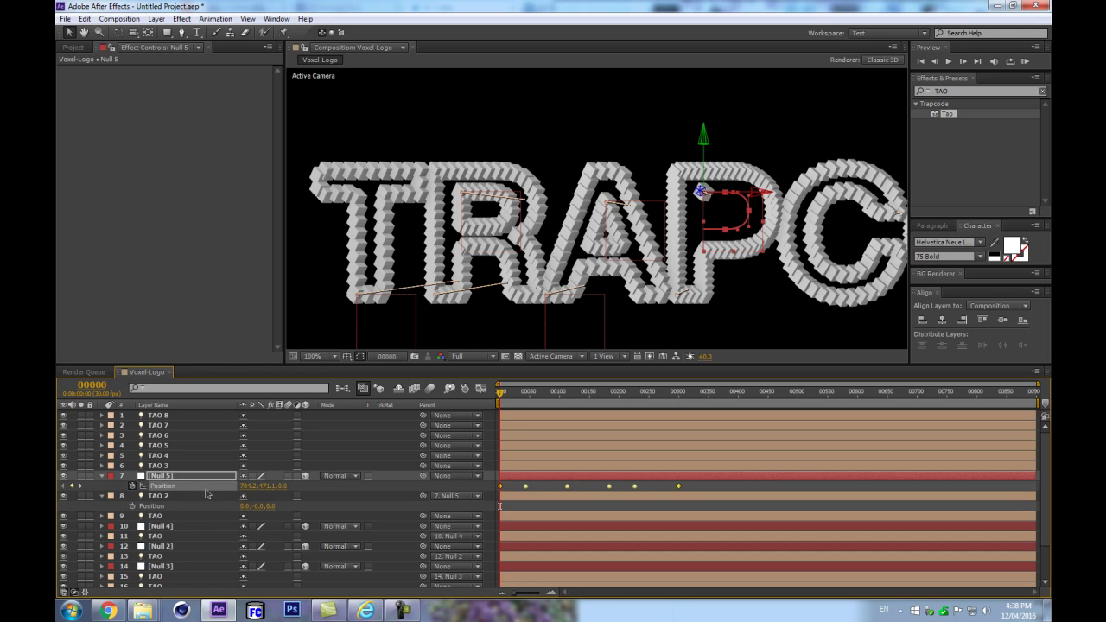
Rescale Null 5's Position keyframes proportionally to end near frame 90 and collapse all layer properties
left_click_drag(679, 487, 569, 486)
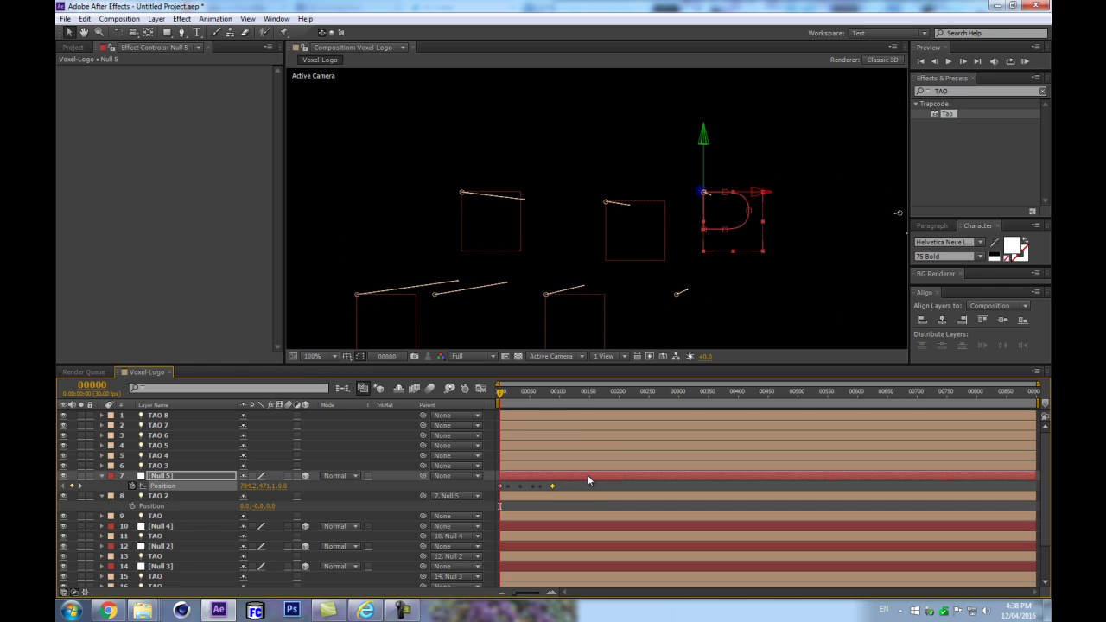
key("space")
left_click_drag(723, 185, 415, 199)
key("ctrl+a")
key("u")
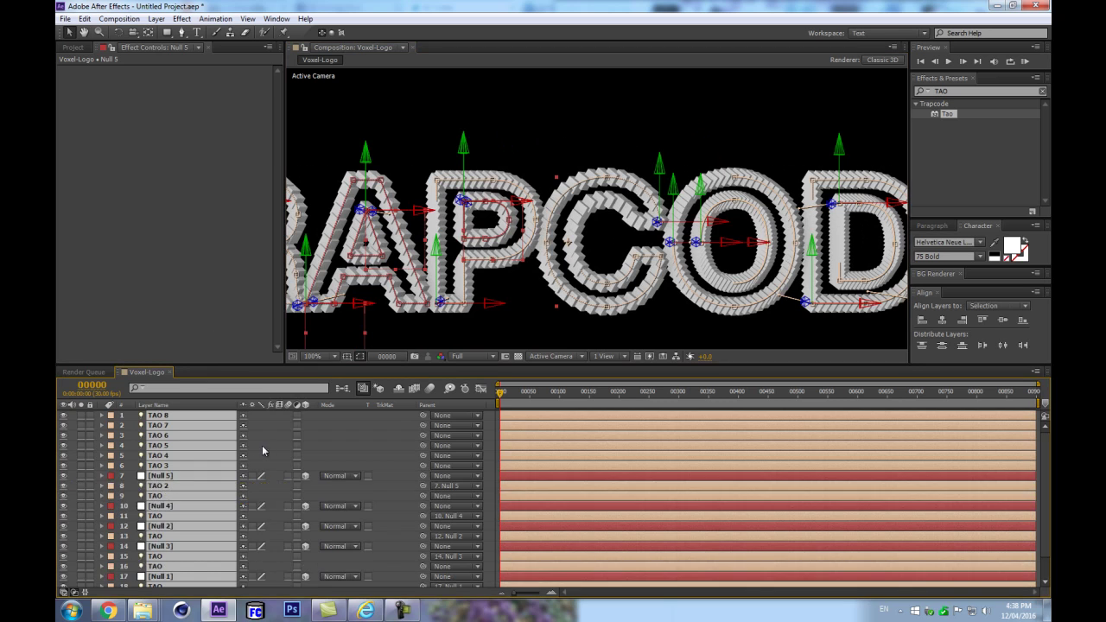
left_click(257, 456)
Locate the TAO light tracing the O's inner outline and add a null object for it
left_click(168, 457)
left_click(169, 446)
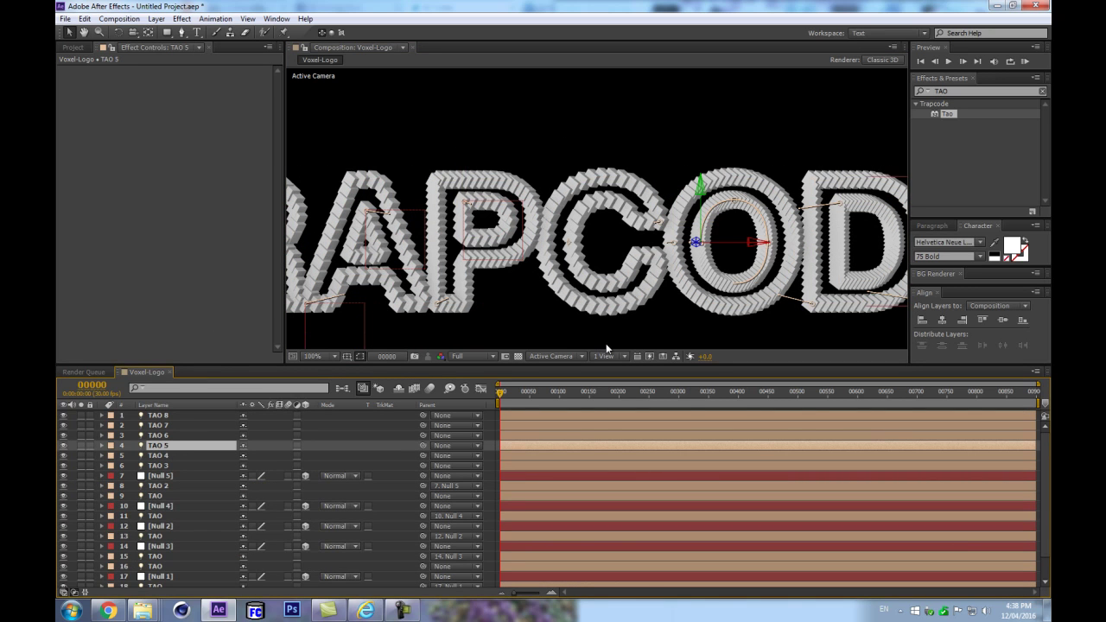
key("ctrl+alt+shift+y")
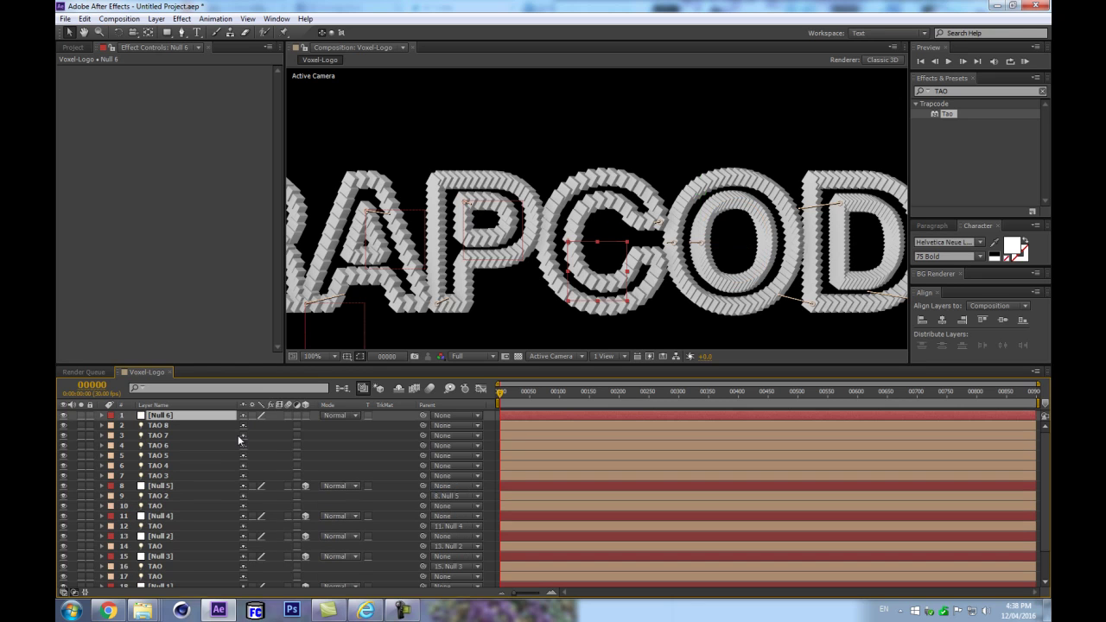
Label TAO 5 brown, place Null 6 directly above it as a 3D layer and reveal the null's Position
left_click(158, 455)
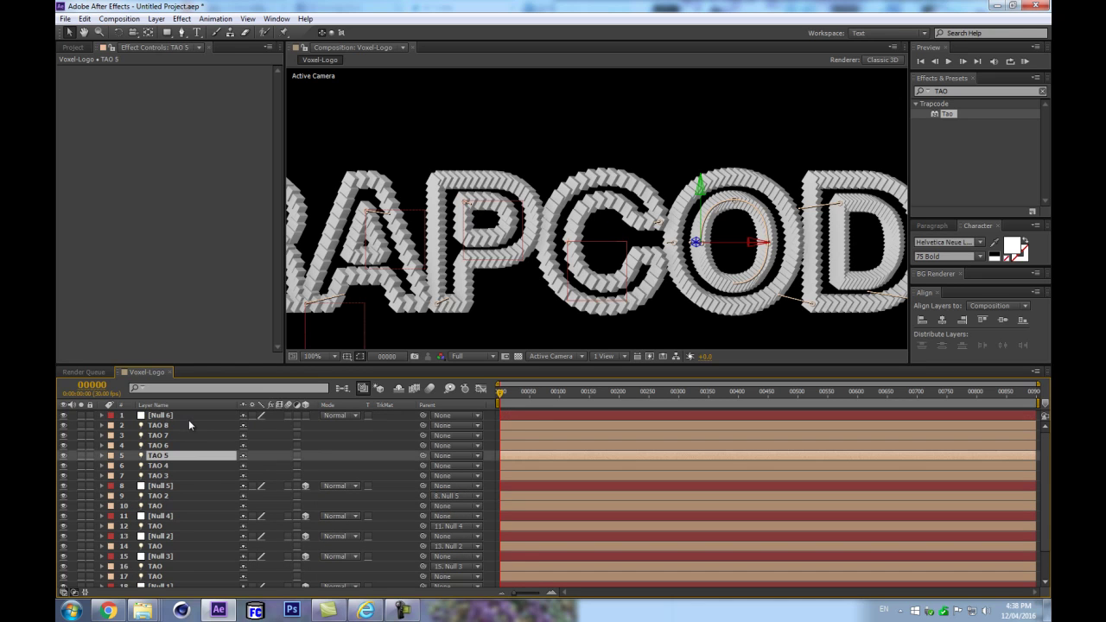
left_click(110, 455)
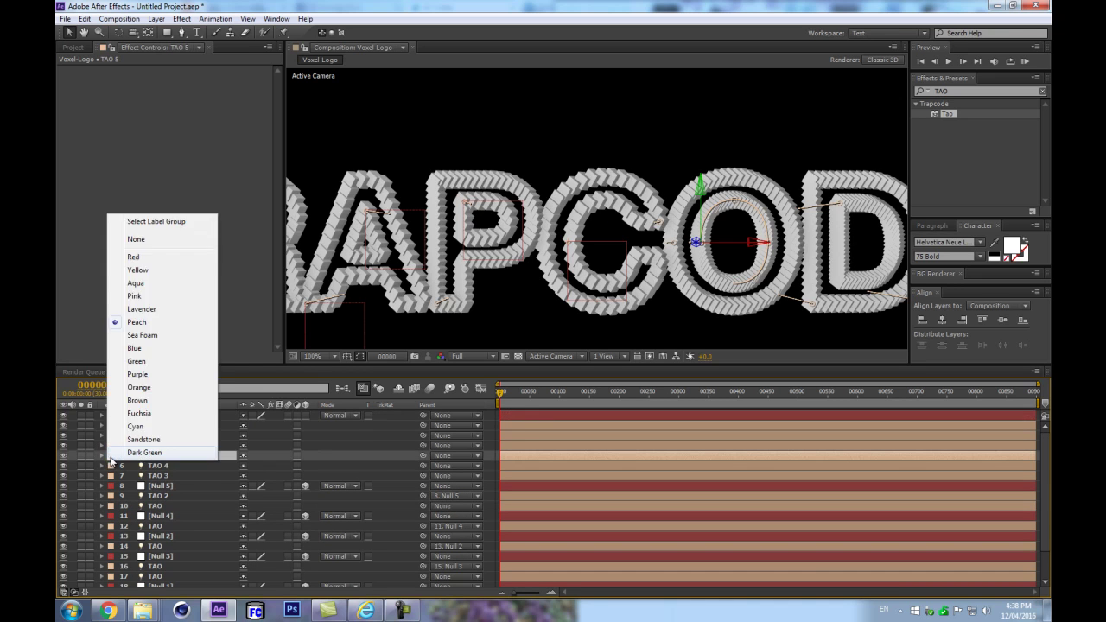
left_click(140, 401)
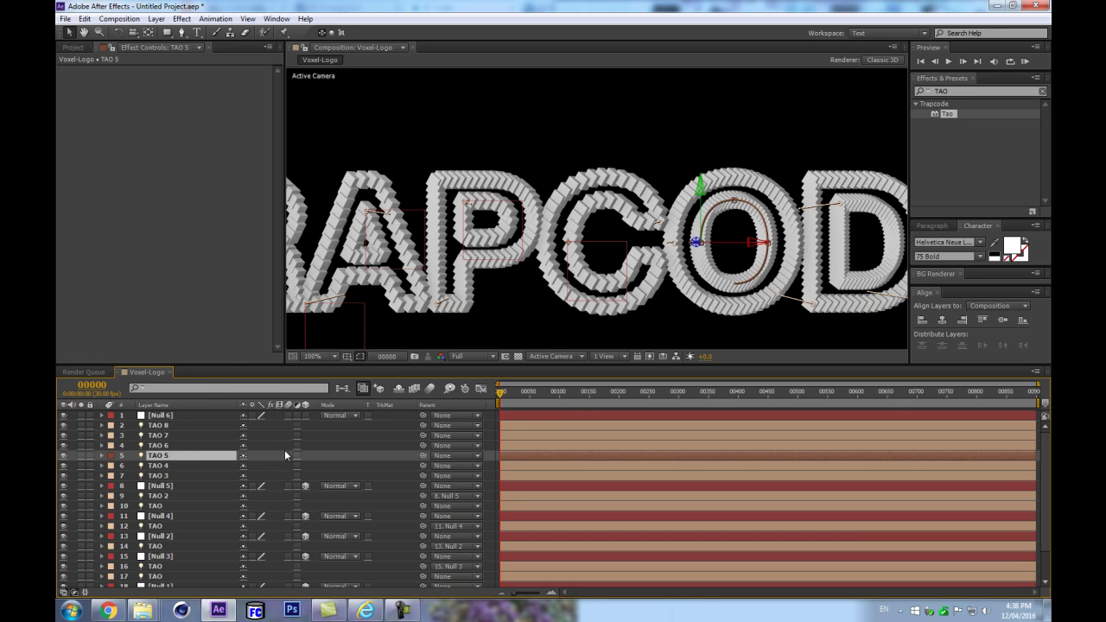
left_click_drag(185, 415, 179, 465)
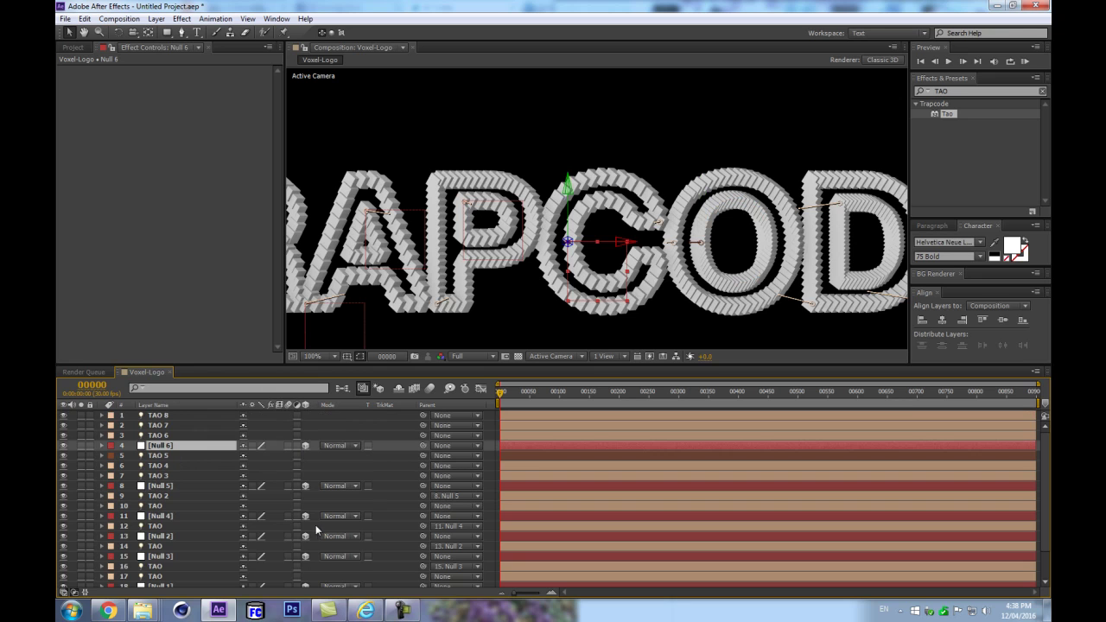
key("p")
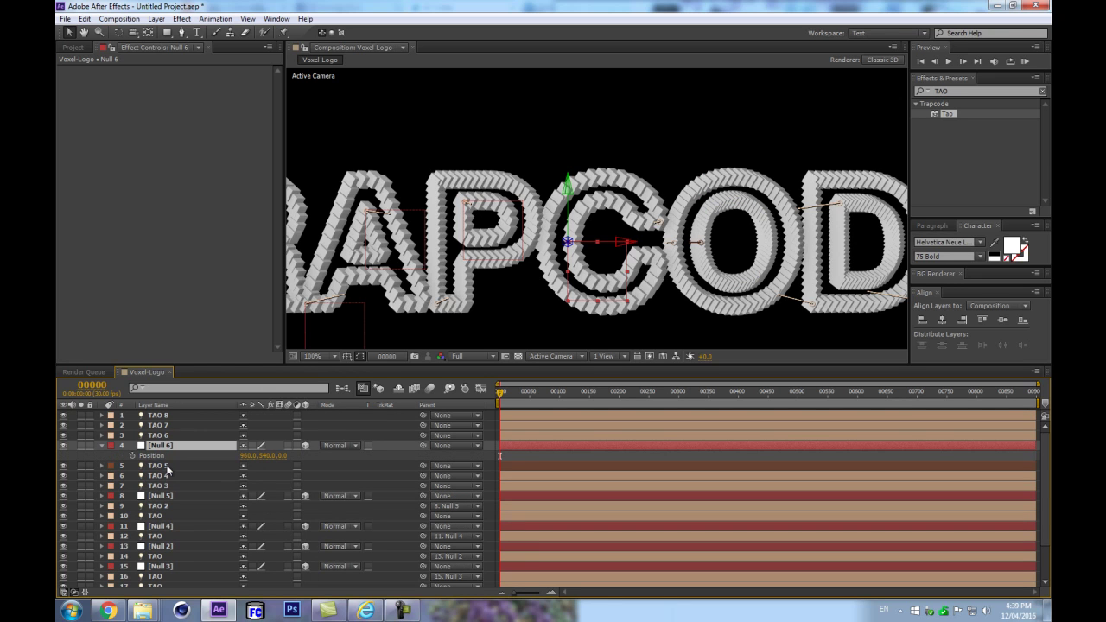
Copy TAO 5's Position value of 1183.5, 540.6, 0.0 to Null 6
left_click(160, 466)
key("p")
left_click(251, 476)
left_click(281, 477)
key("ctrl+c")
left_click(273, 457)
key("ctrl+v")
left_click(336, 454)
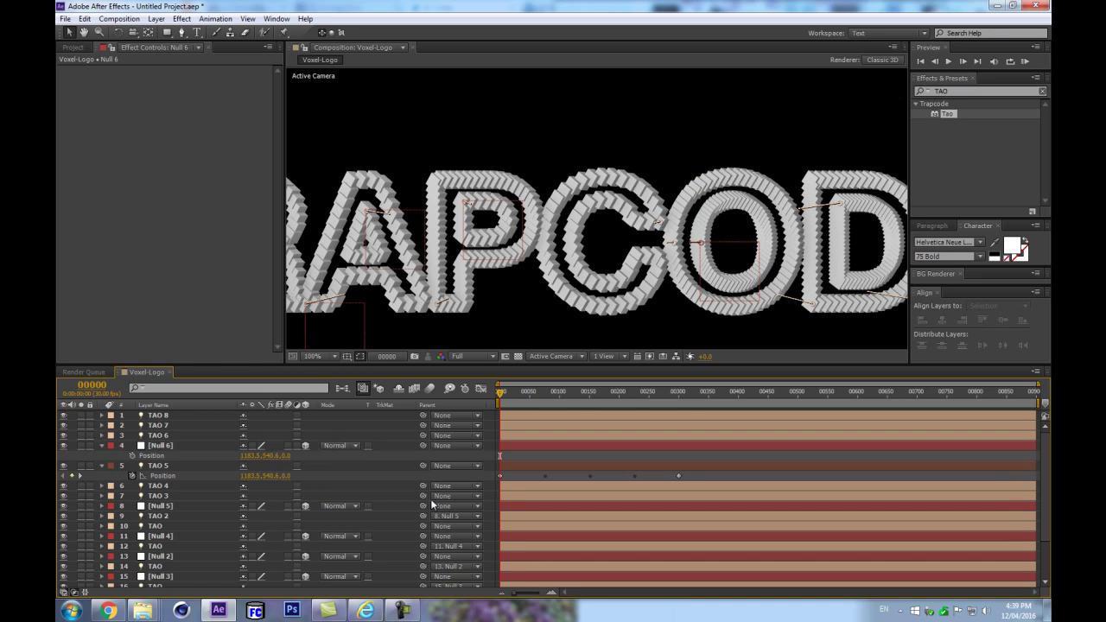
Move TAO 5's Position keyframes onto Null 6 and parent TAO 5 to Null 6
left_click(174, 475)
left_click(132, 476)
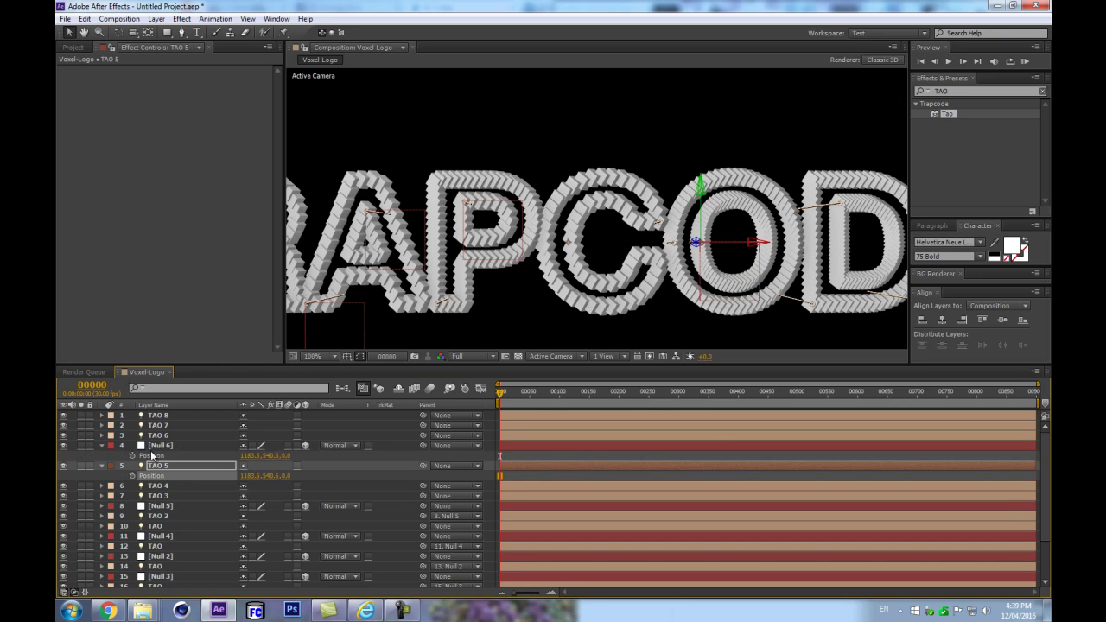
left_click(153, 455)
key("ctrl+v")
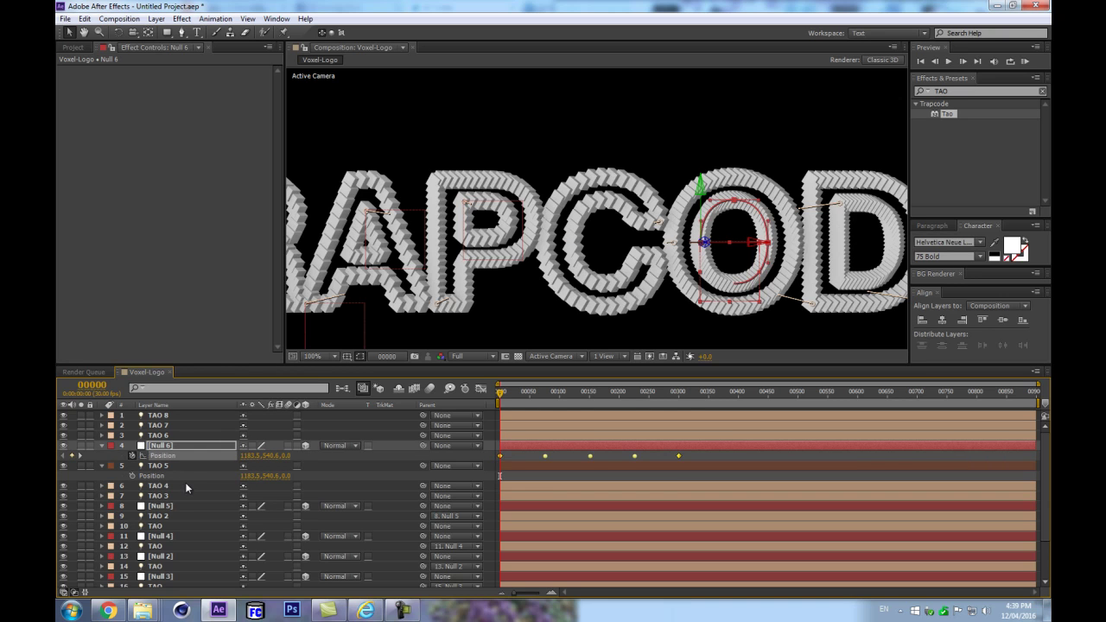
left_click_drag(423, 466, 173, 446)
left_click(351, 460)
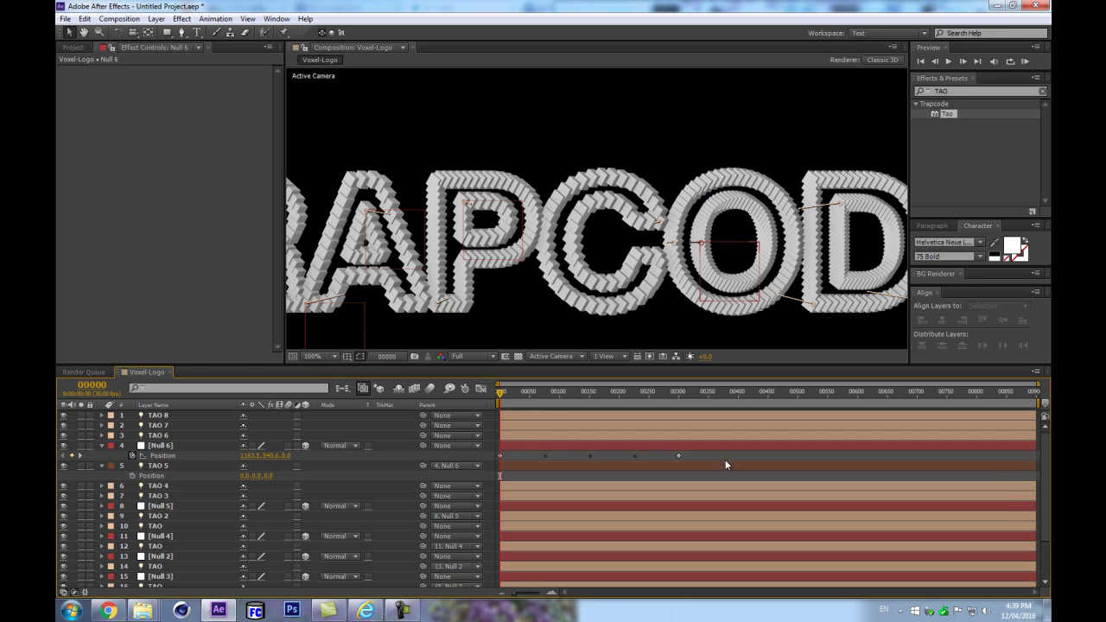
Rescale Null 6's Position keyframes proportionally so the last one sits just before frame 150
left_click_drag(678, 457, 595, 458)
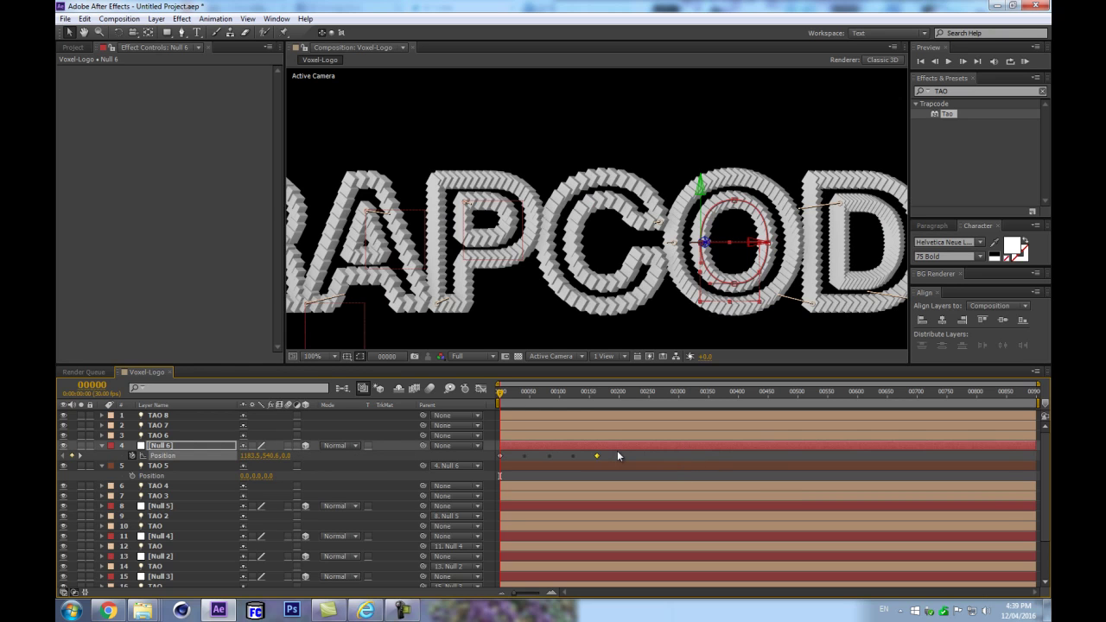
key("space")
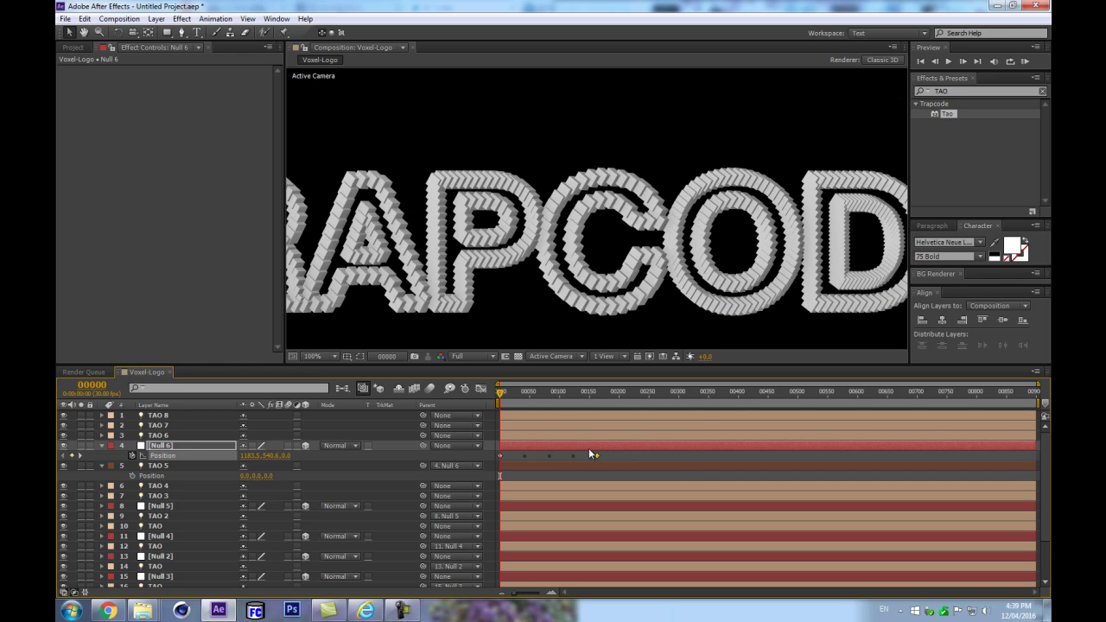
key("h")
left_click_drag(651, 210, 372, 226)
Save the project in the AVS folder as trapcodeVoxelTutorial
key("ctrl+s")
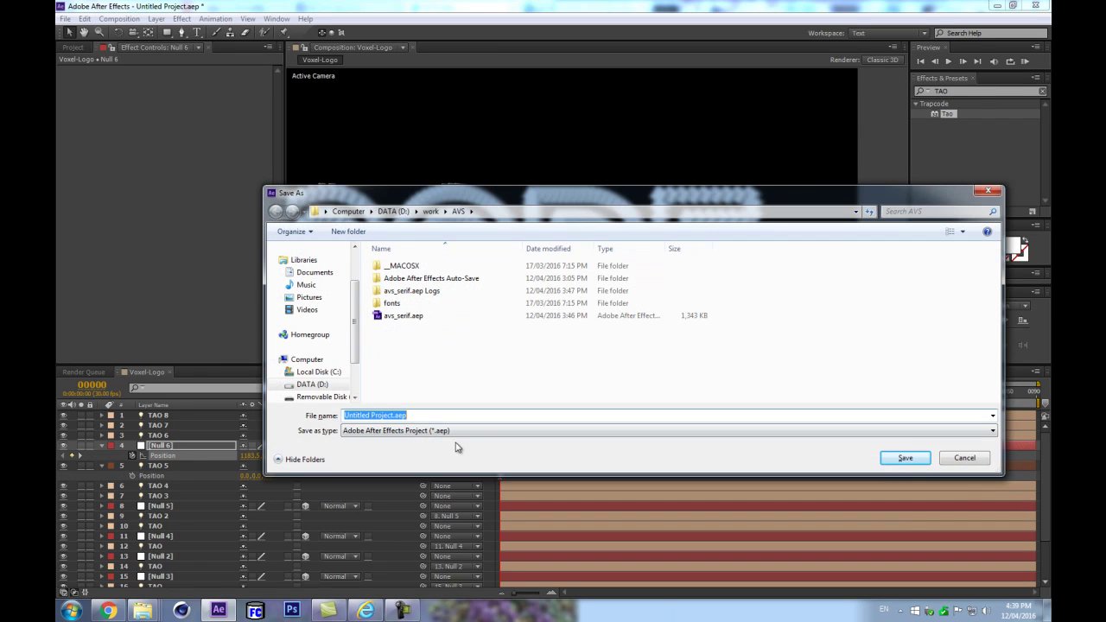
type("tra")
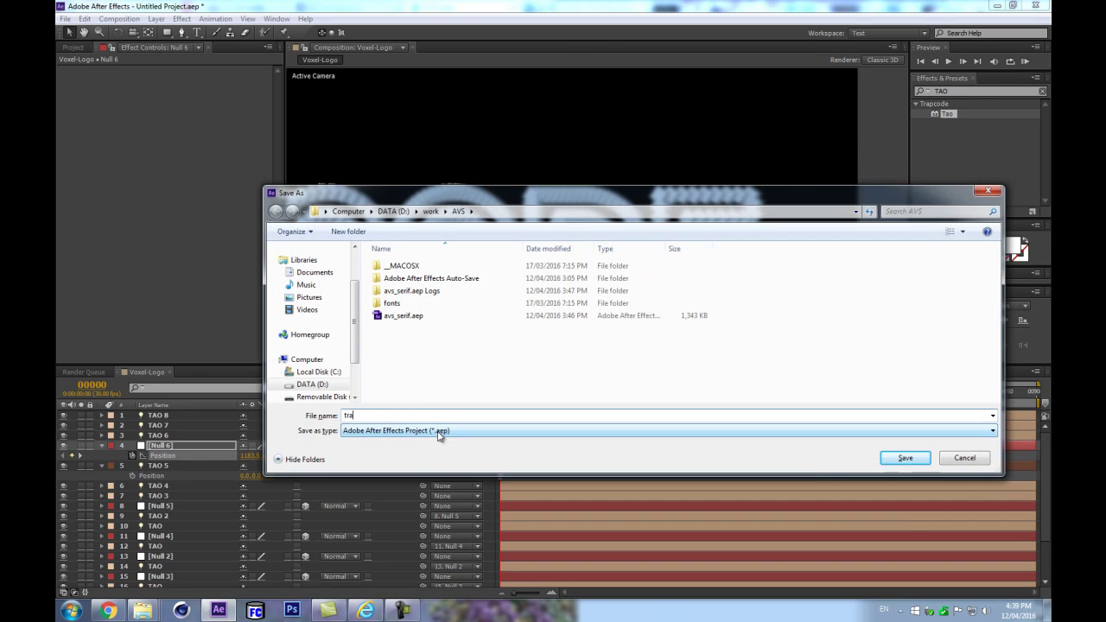
type("cpcodeVoxelTutorial")
key("Return")
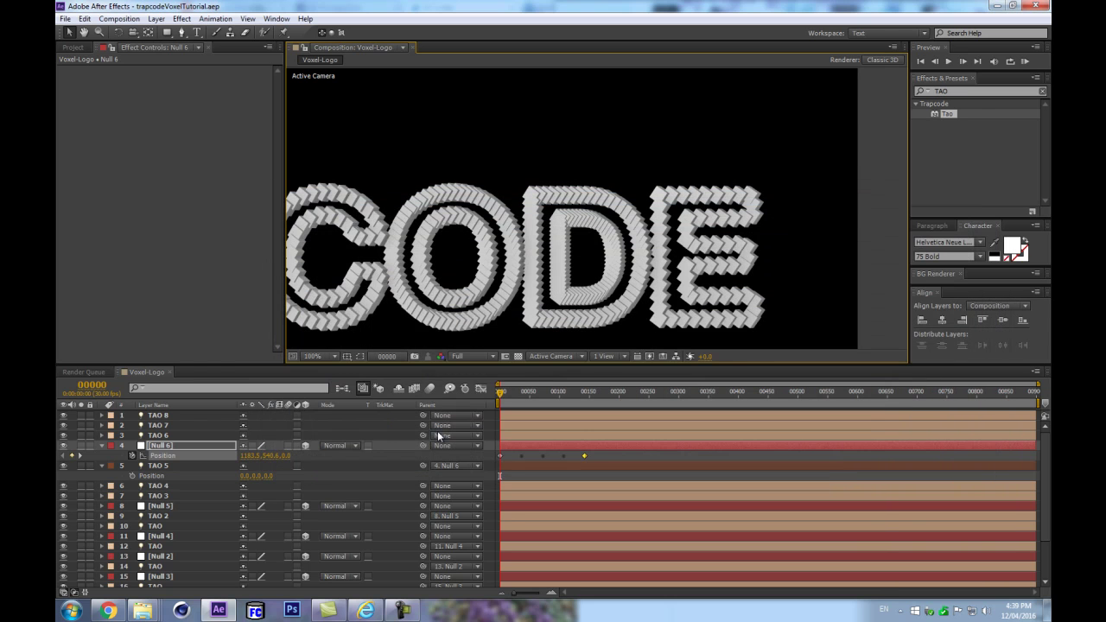
Locate the TAO light tracing the D's inner outline and place a new null object directly above it
left_click(161, 435)
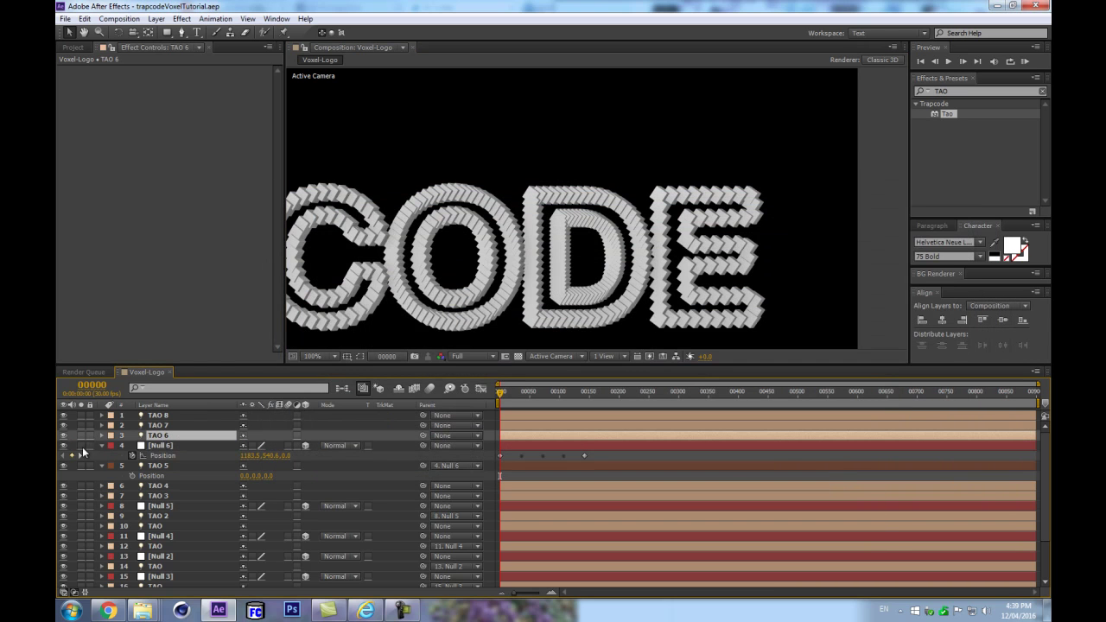
left_click(214, 445)
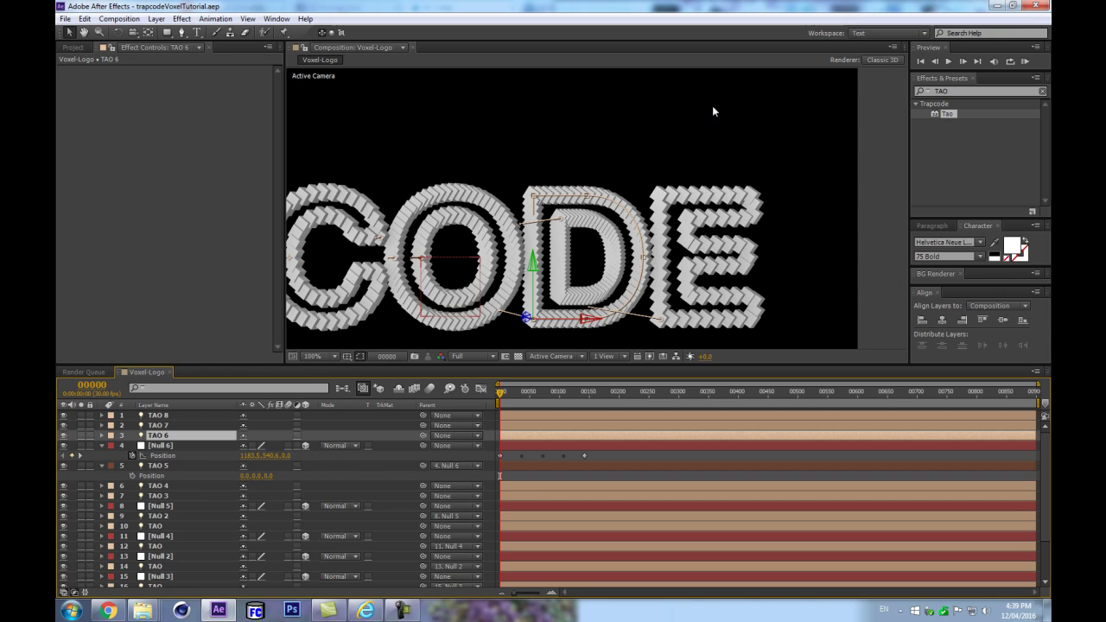
left_click(186, 426)
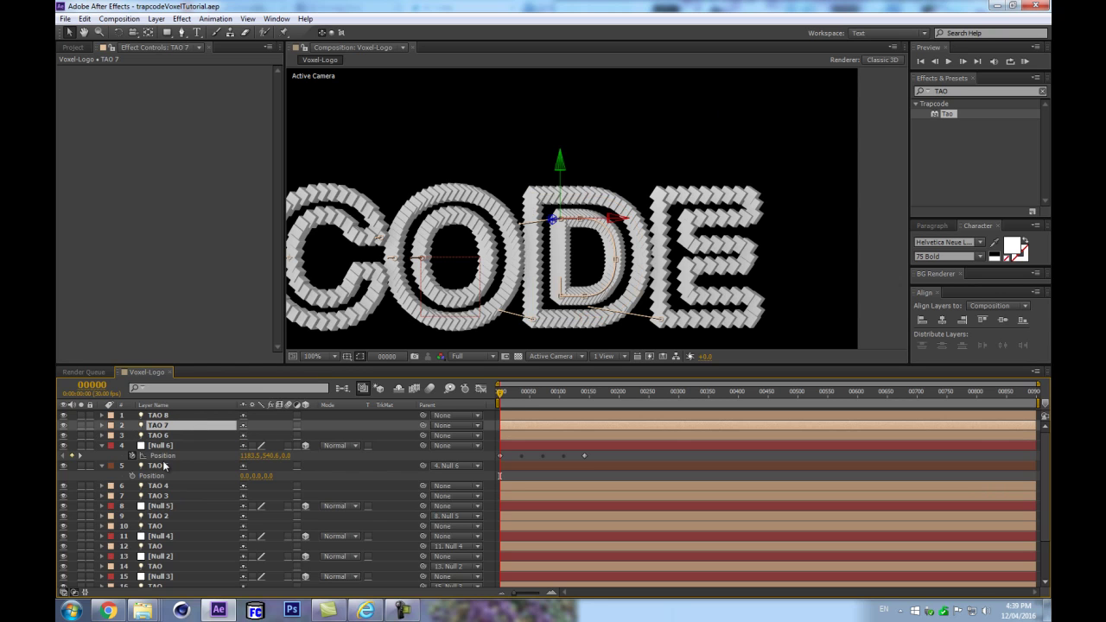
key("ctrl+alt+shift+y")
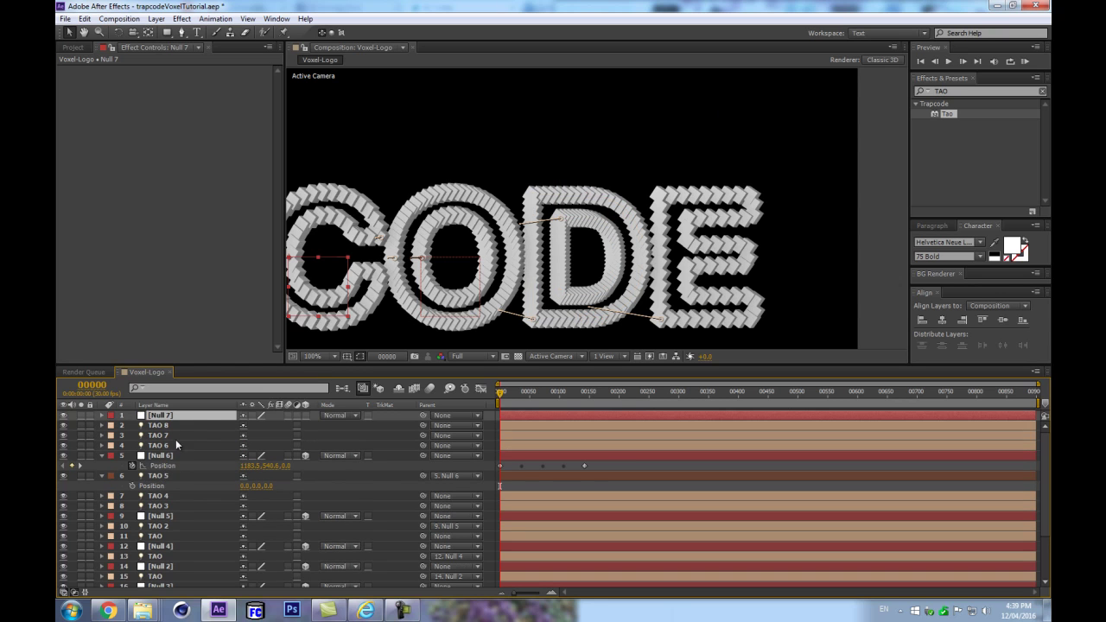
left_click_drag(206, 420, 182, 432)
left_click(185, 440)
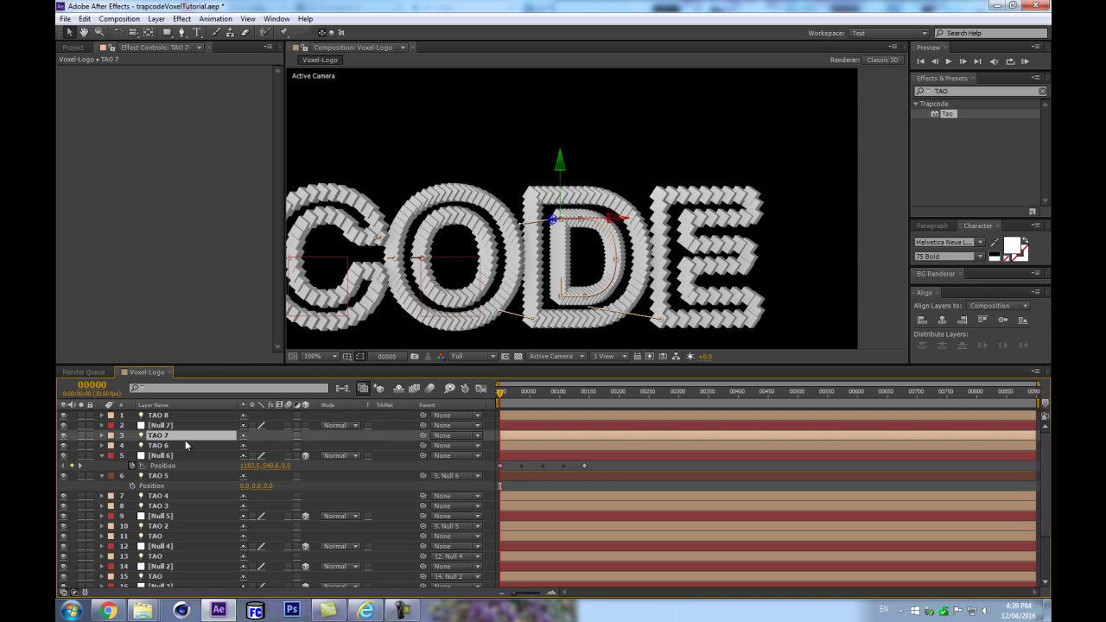
Reveal TAO 7's Position keyframes and make Null 7 a 3D layer
key("p")
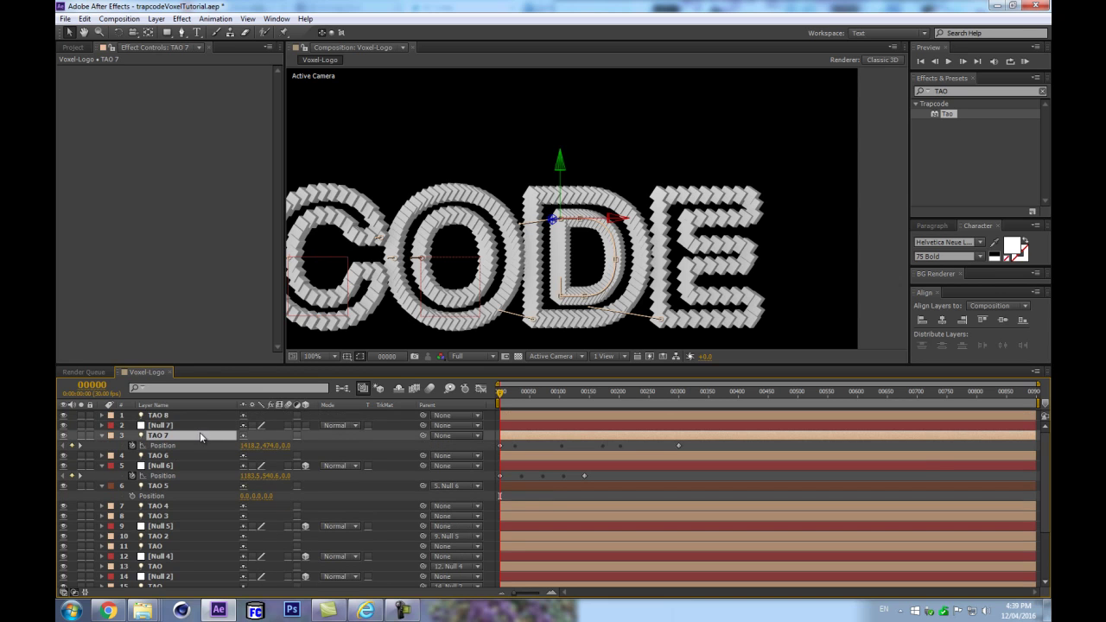
left_click(189, 426)
key("p")
left_click(312, 423)
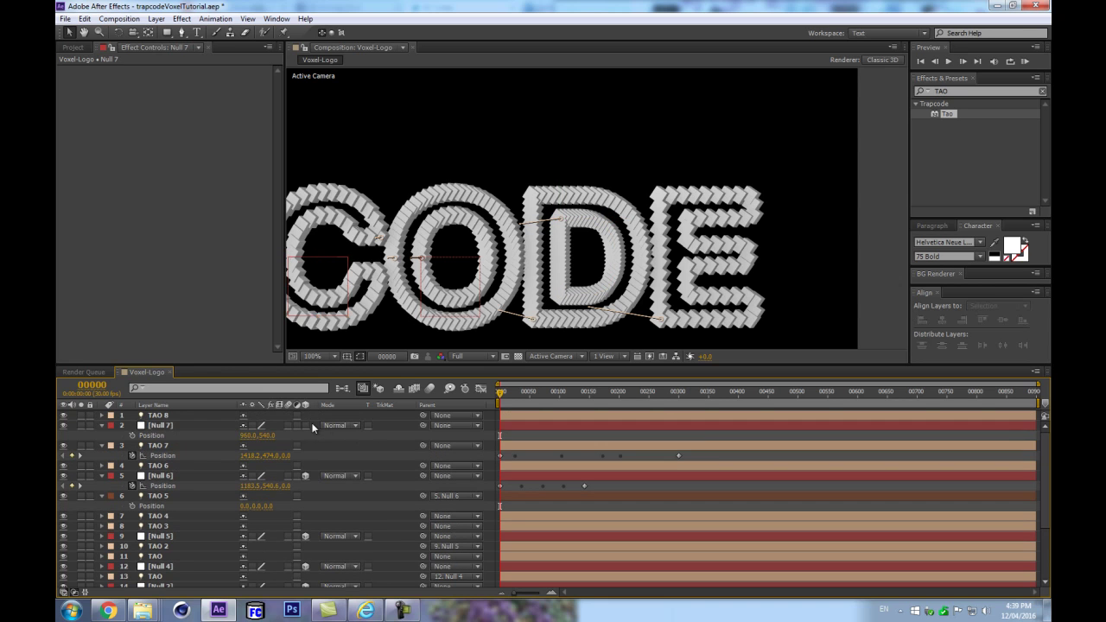
left_click(308, 422)
left_click(166, 427)
key("u")
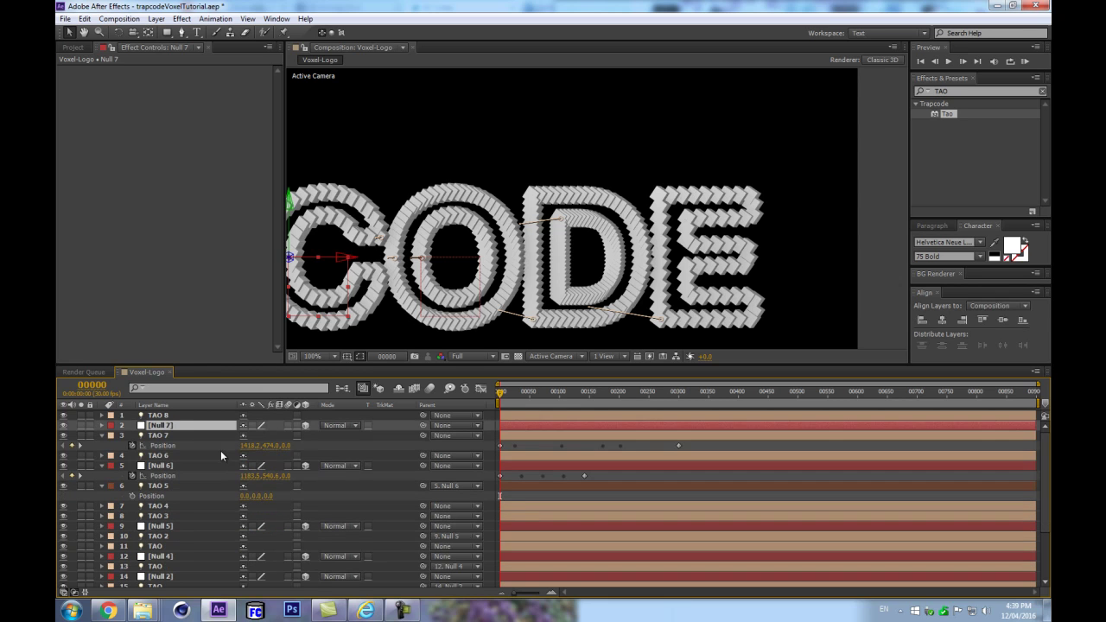
Collapse Null 6's revealed Position property
left_click(256, 475)
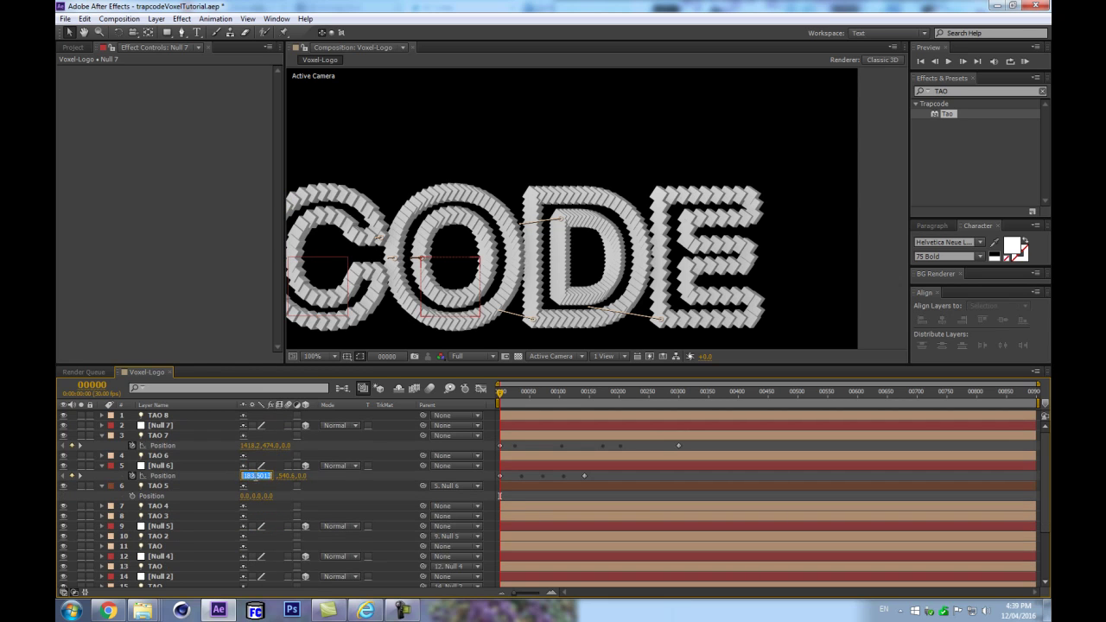
left_click(220, 456)
left_click(210, 468)
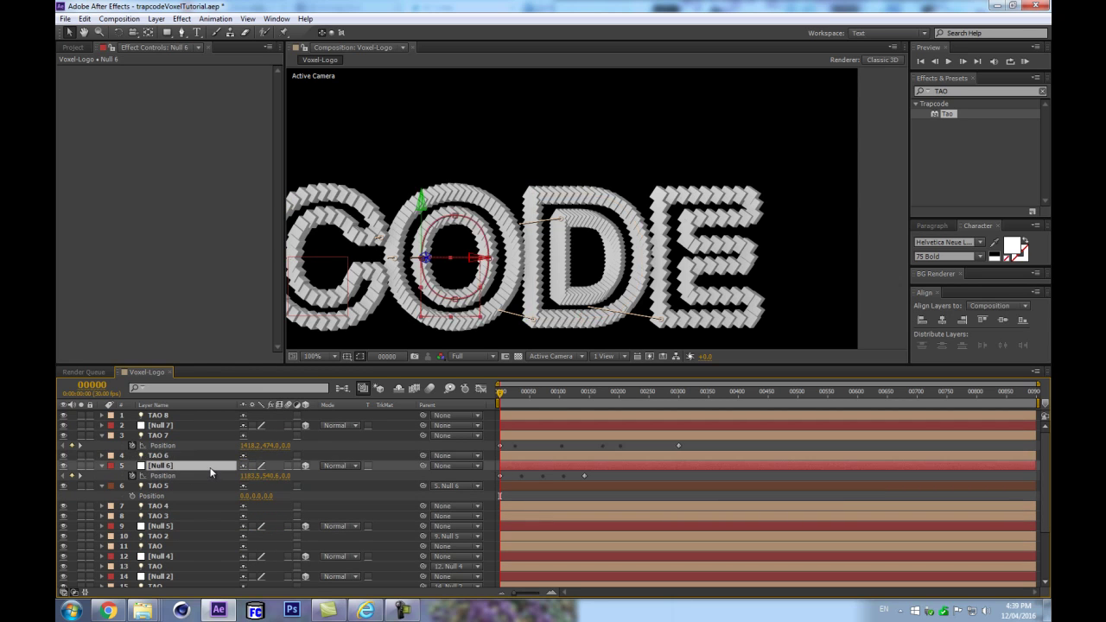
key("u")
Reveal Null 7's Position and set it to TAO 7's value of 1418.2, 474.0, 0.0
left_click(191, 426)
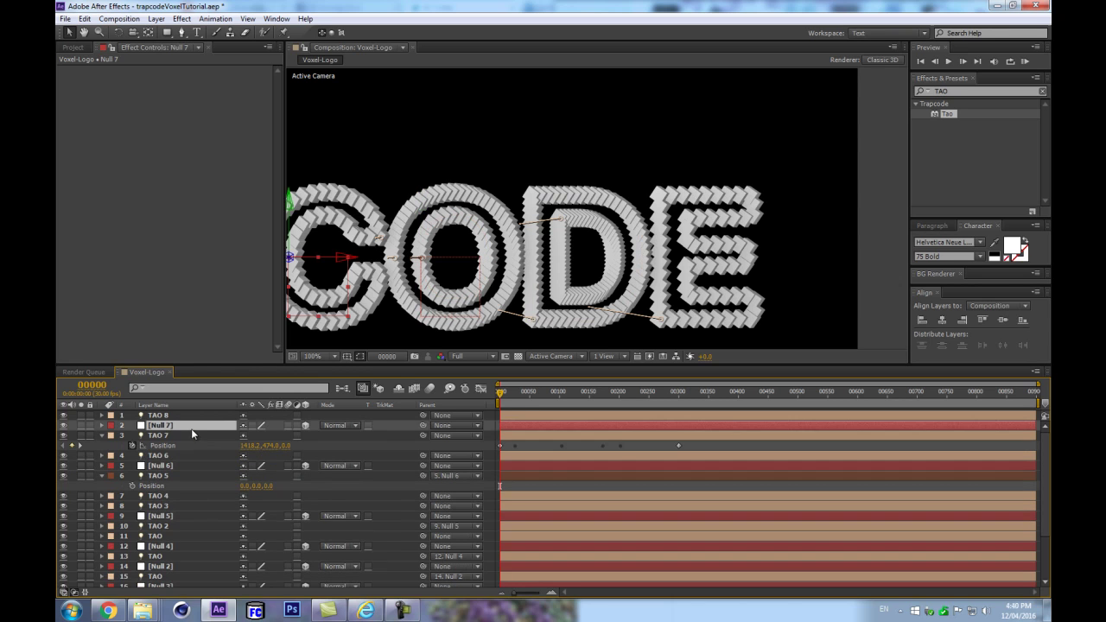
key("p")
left_click(252, 455)
key("ctrl+c")
left_click(248, 435)
key("ctrl+v")
key("Return")
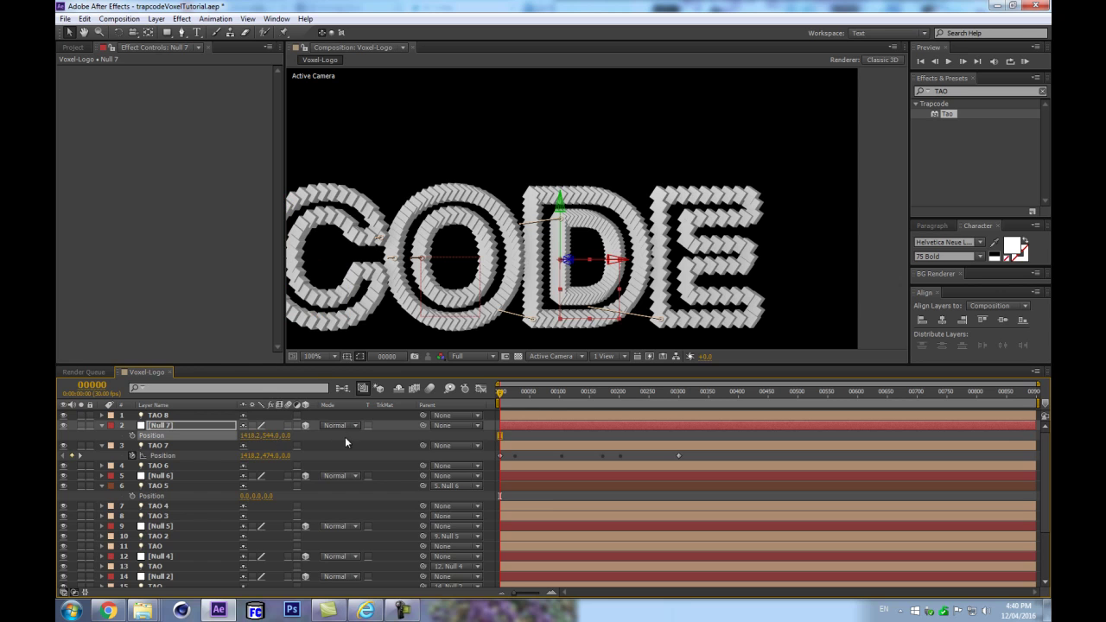
left_click(270, 455)
left_click(270, 436)
key("Return")
Move all Position keyframes from TAO 7 to Null 7 and parent TAO 7 to Null 7
left_click_drag(735, 457, 417, 458)
key("Delete")
left_click(173, 435)
key("ctrl+v")
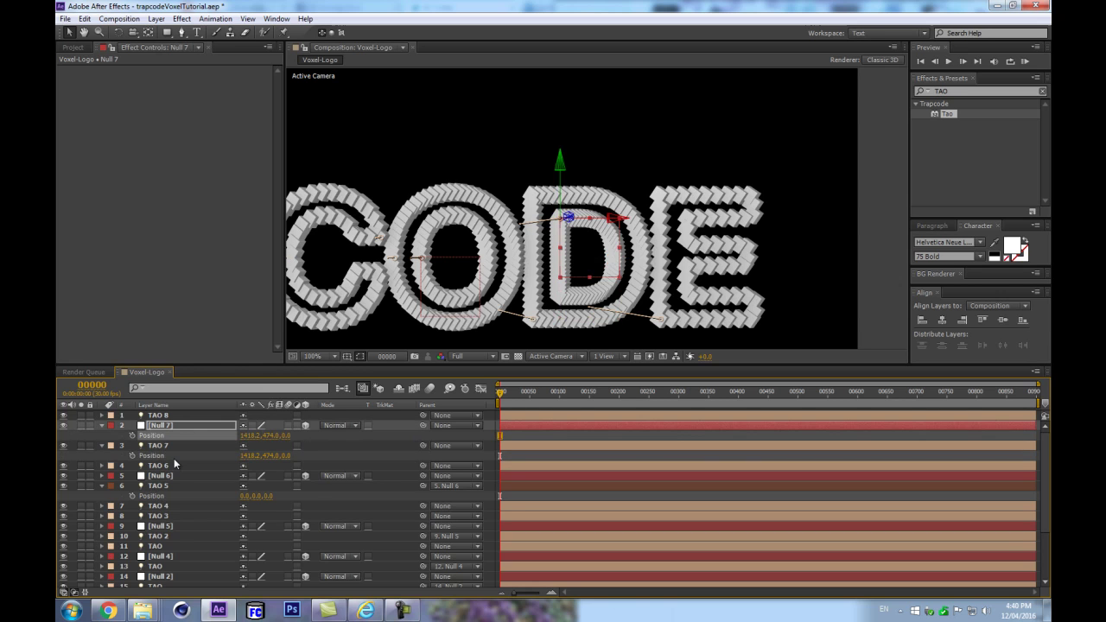
left_click_drag(423, 445, 168, 425)
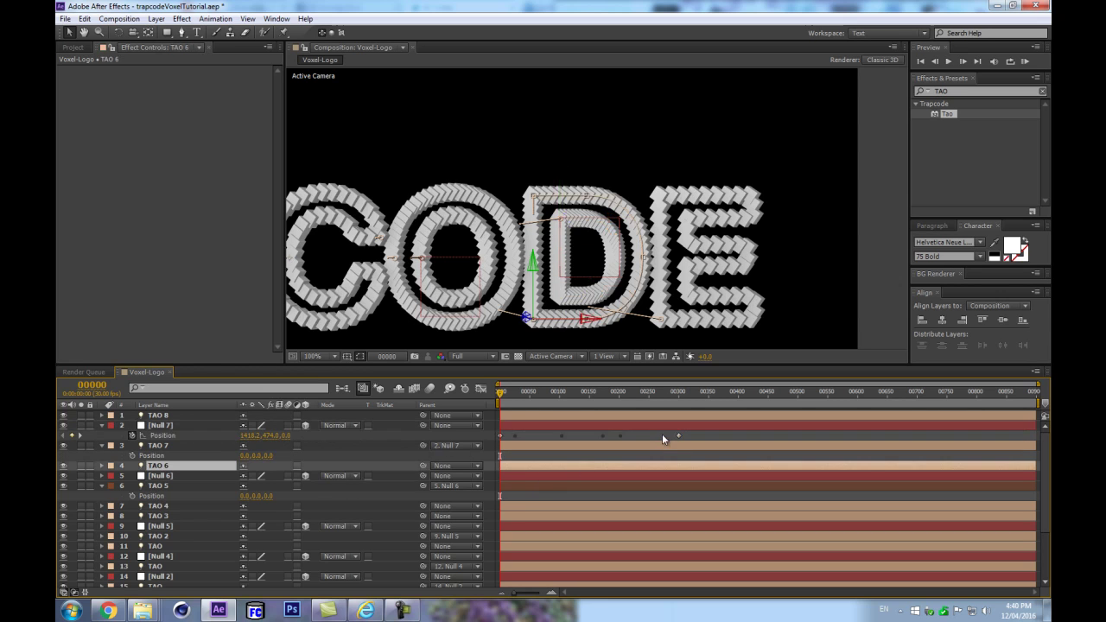
Rescale Null 7's Position keyframes proportionally to end near frame 150 and collapse all layer properties
left_click_drag(679, 436, 587, 438)
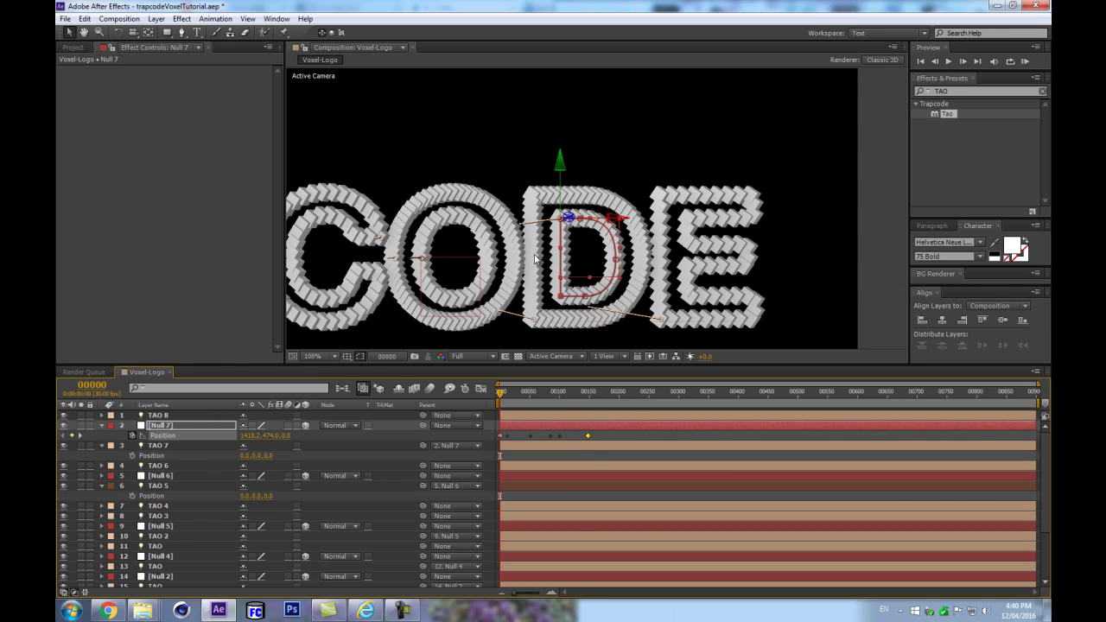
key("ctrl+a")
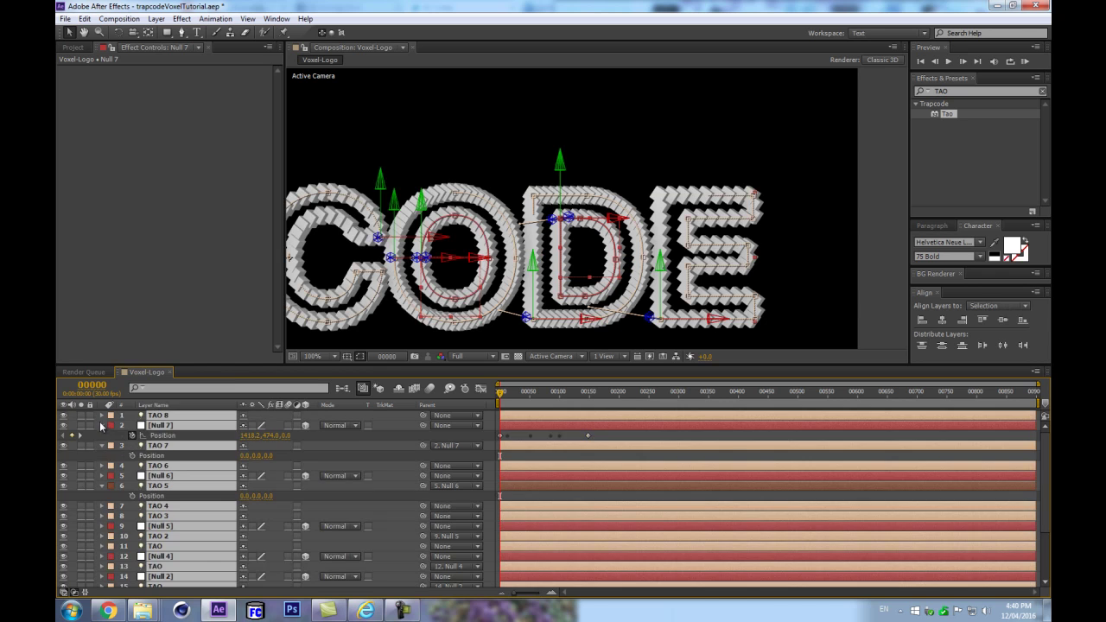
left_click(102, 425)
key("ctrl+shift+a")
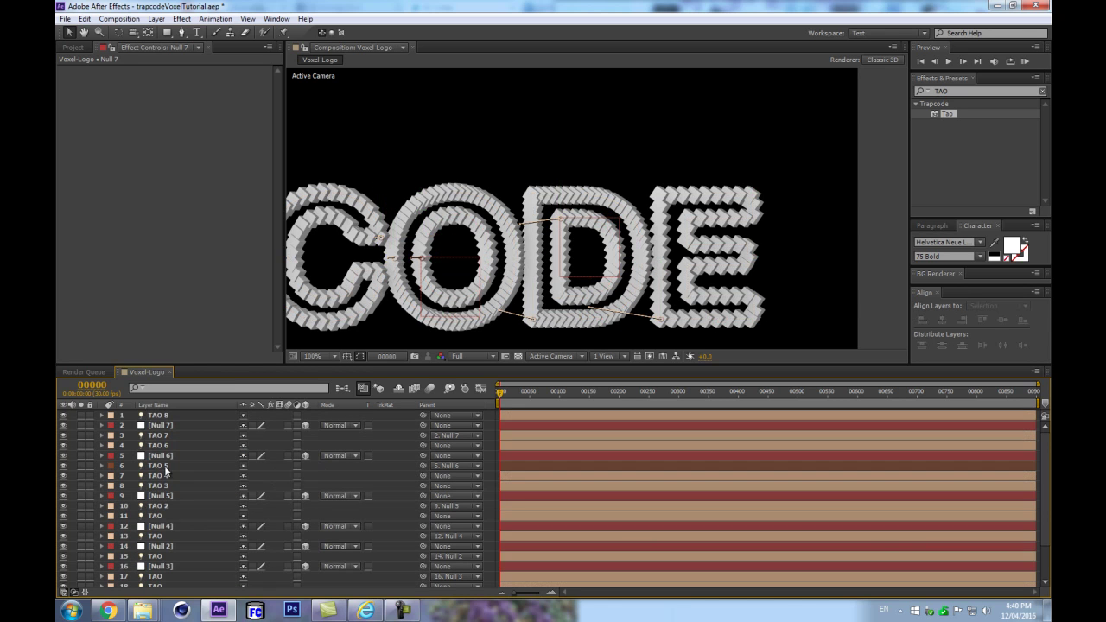
Check the E's outline light and examine the cube spacing of every letter across the TRAPCODE logo
left_click(164, 416)
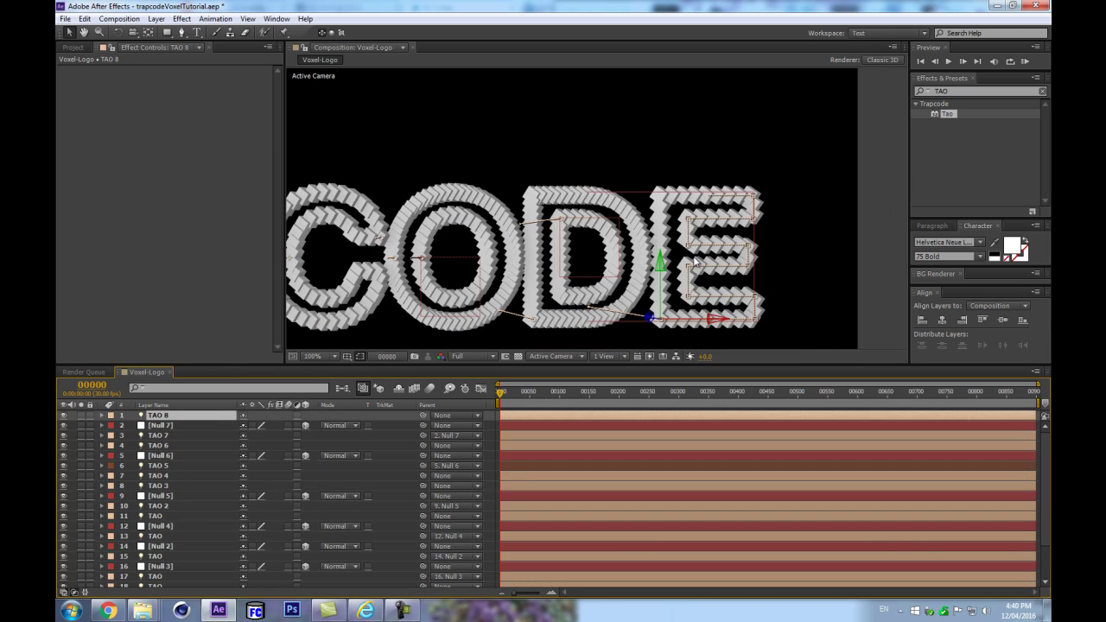
key("space")
left_click_drag(401, 170, 641, 126)
scroll(626, 151, "down", 1)
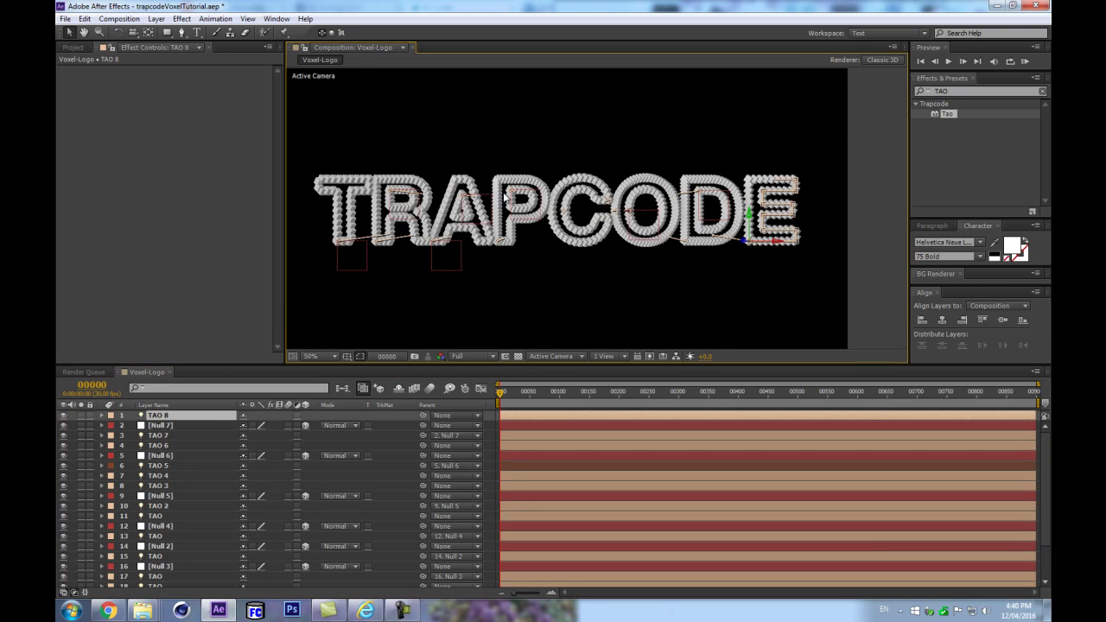
scroll(774, 188, "up", 2)
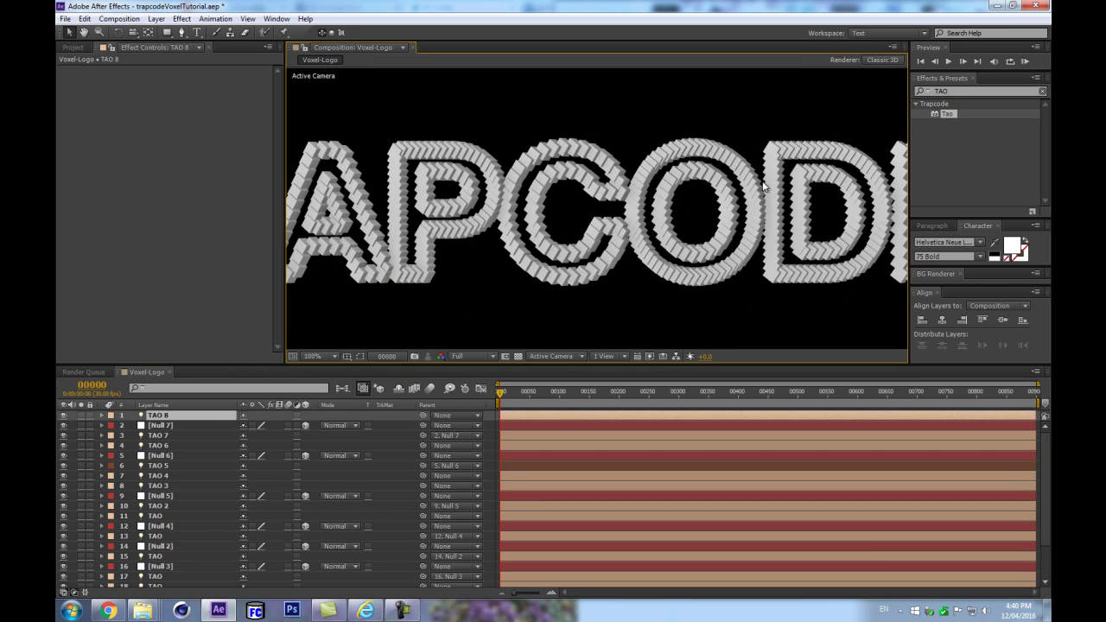
scroll(817, 173, "down", 2)
scroll(814, 174, "up", 2)
key("space")
left_click_drag(785, 175, 600, 178)
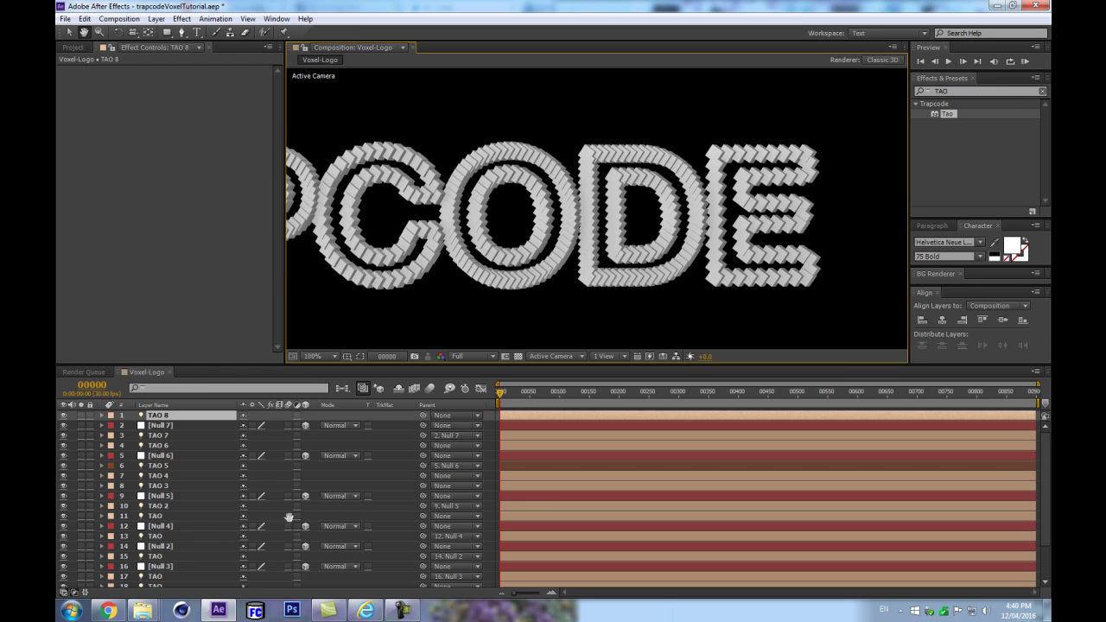
scroll(624, 299, "down", 2)
left_click_drag(436, 184, 600, 204)
key("space")
key("period")
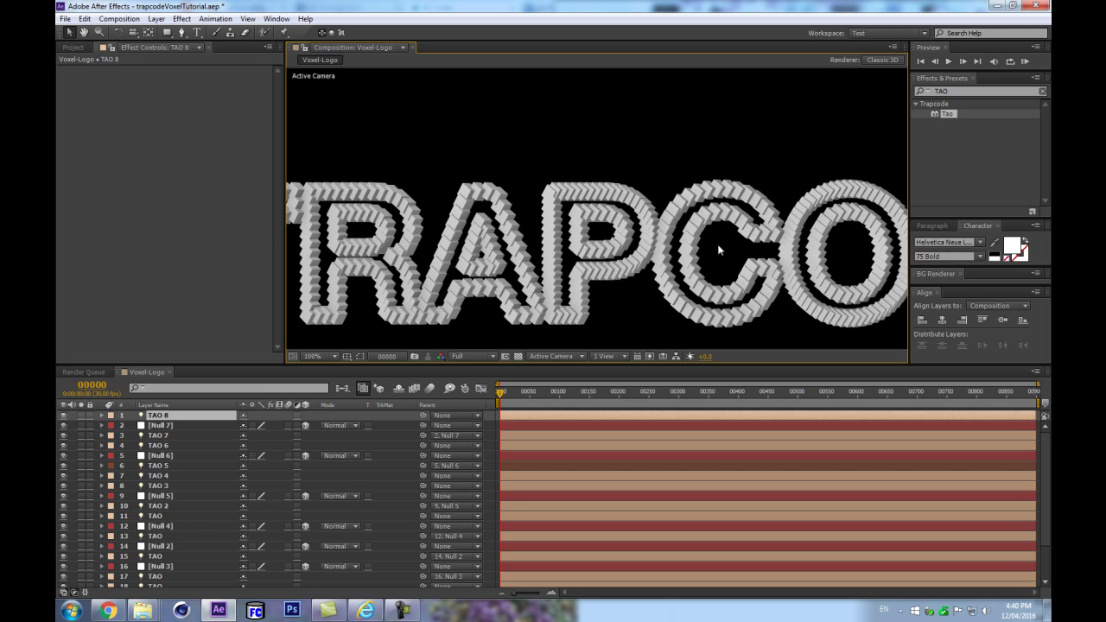
Inspect the TAO layer's Segment settings against the letter cubes across the logo and save the project
scroll(161, 562, "down", 2)
left_click(157, 582)
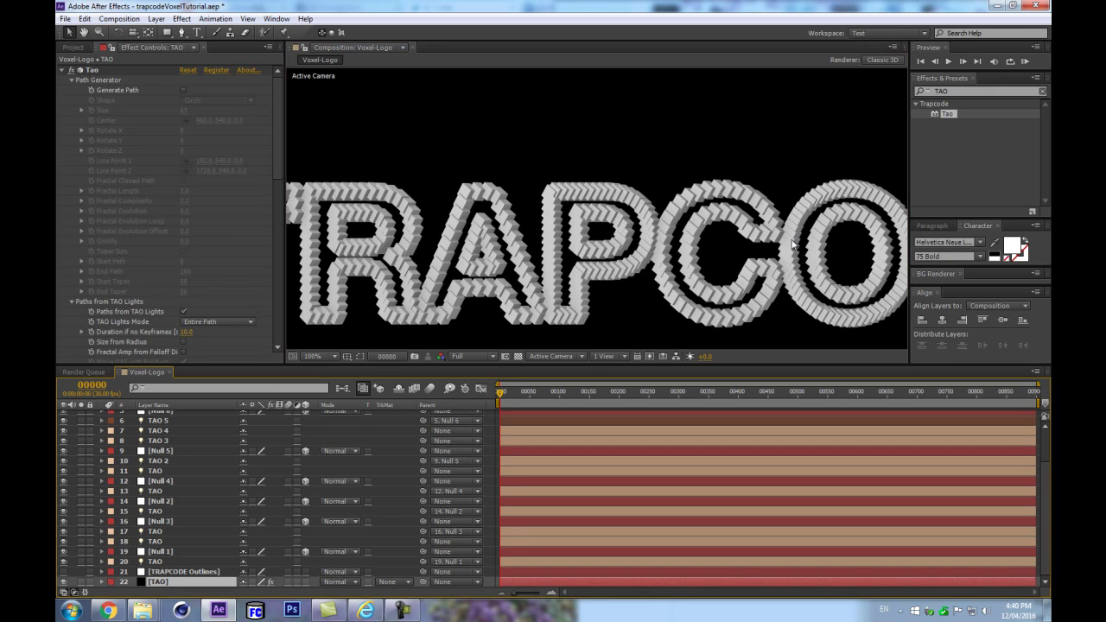
key("comma")
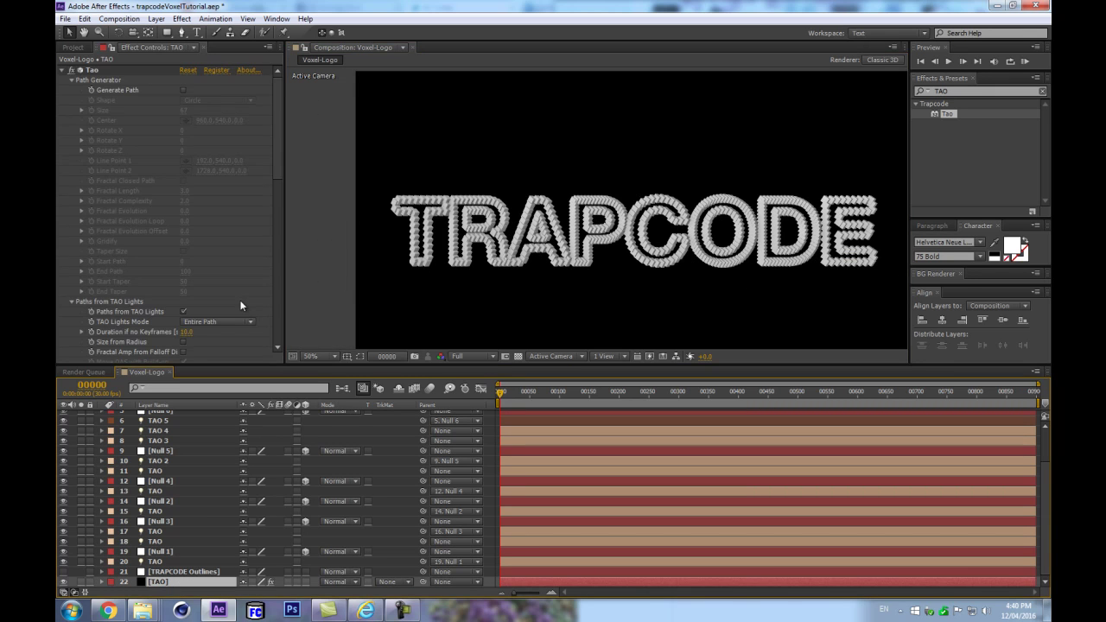
key("period")
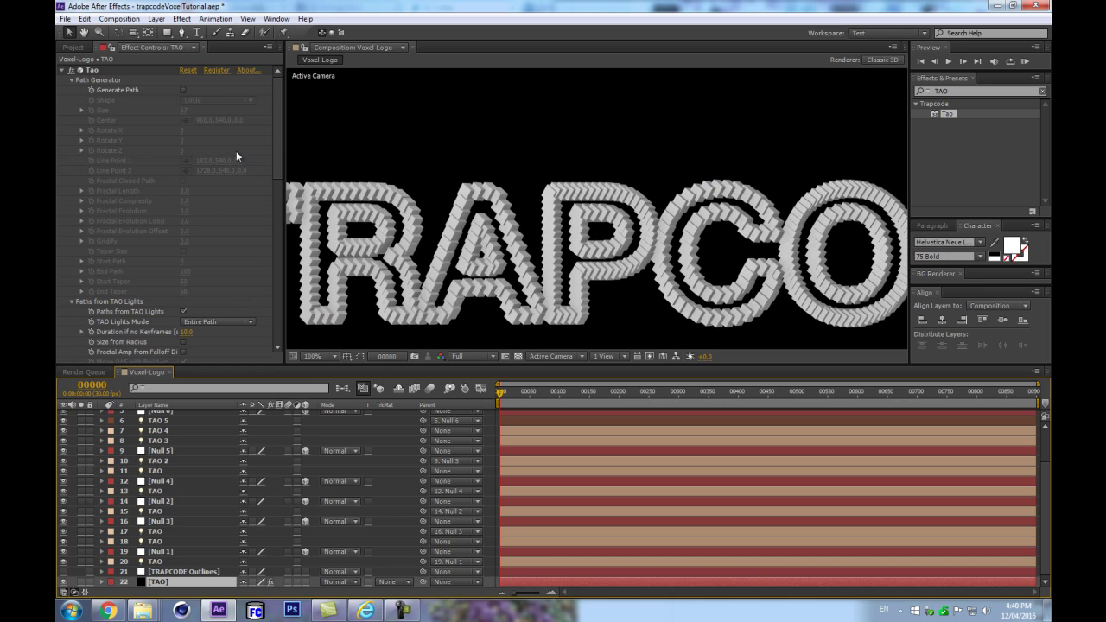
left_click(58, 70)
left_click(59, 70)
left_click_drag(279, 134, 186, 301)
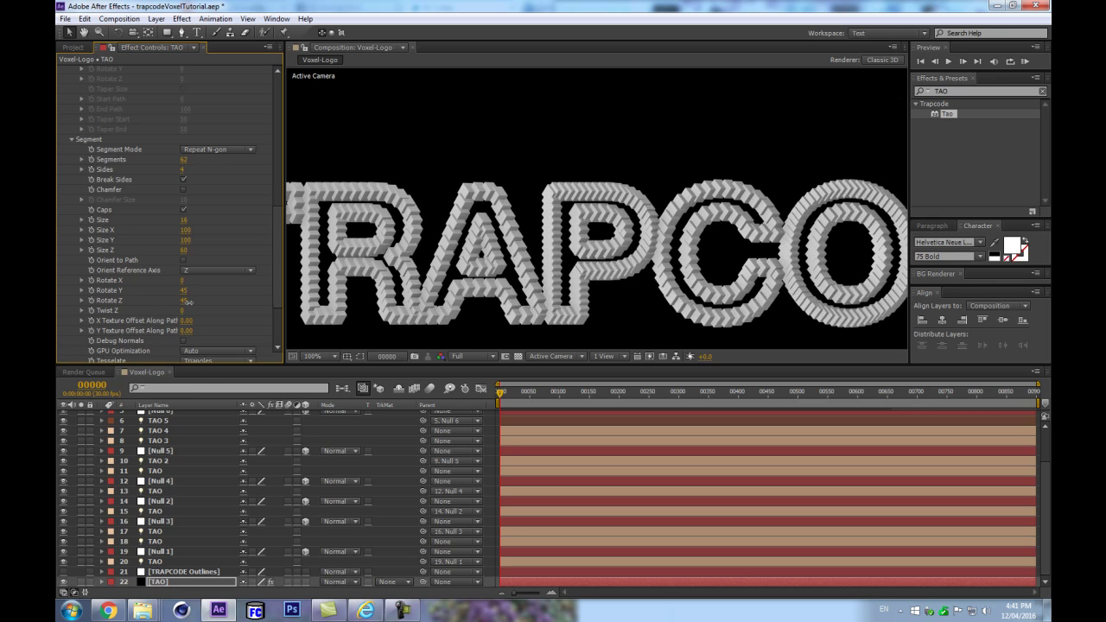
left_click_drag(379, 161, 507, 149)
key("ctrl+s")
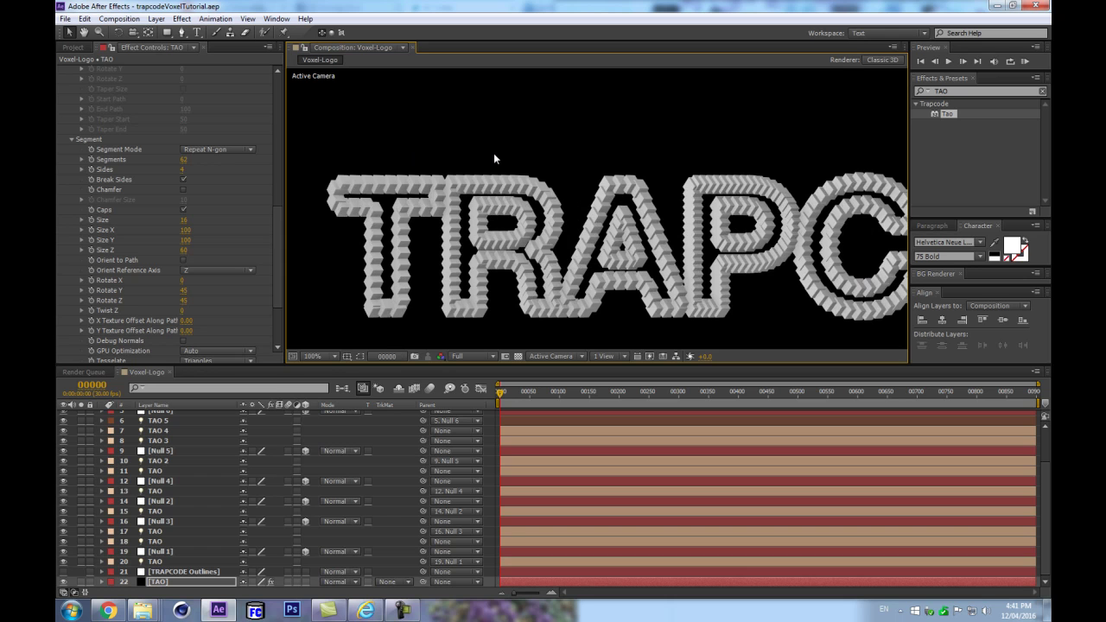
key("comma")
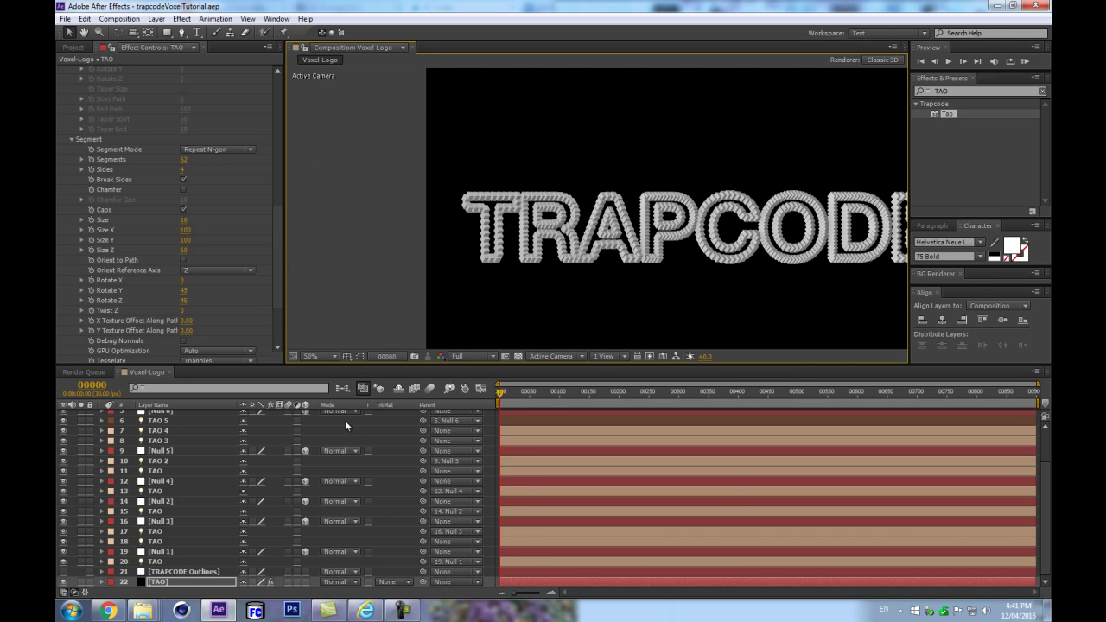
Mark all light and null layers, 1 through 20, as shy and hide them from the timeline
scroll(337, 546, "up", 3)
scroll(148, 497, "down", 3)
left_click(186, 584)
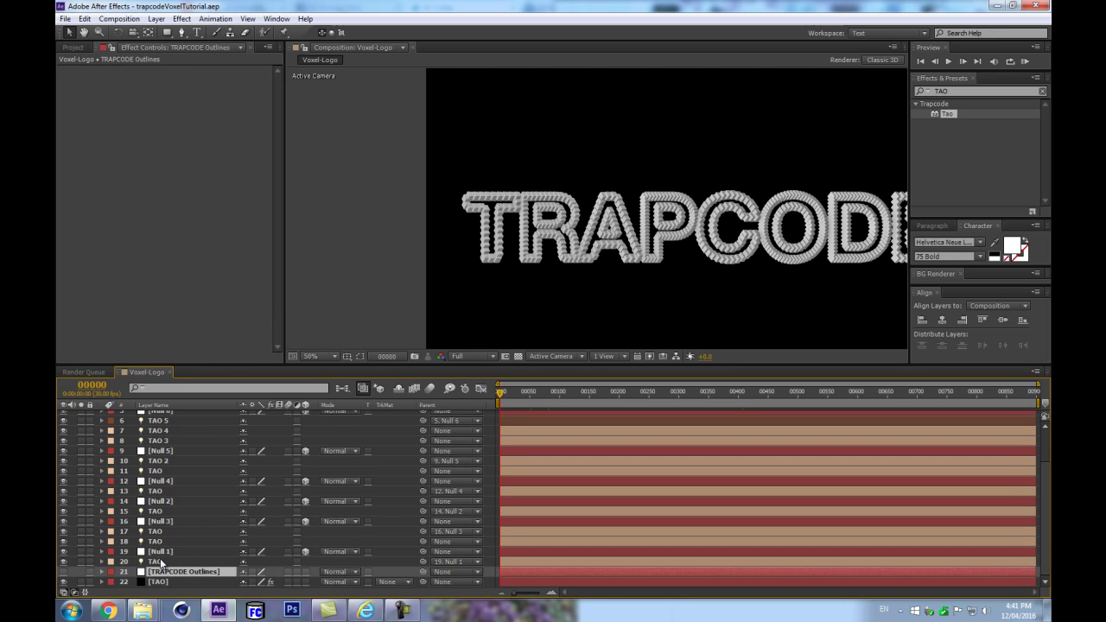
left_click(160, 562)
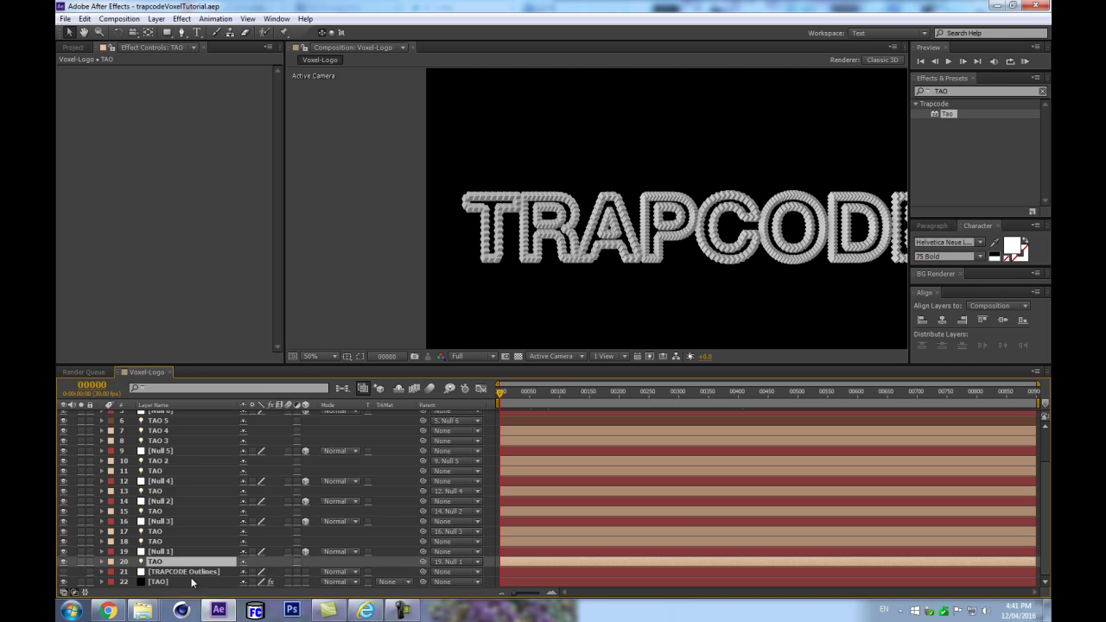
scroll(183, 492, "up", 3)
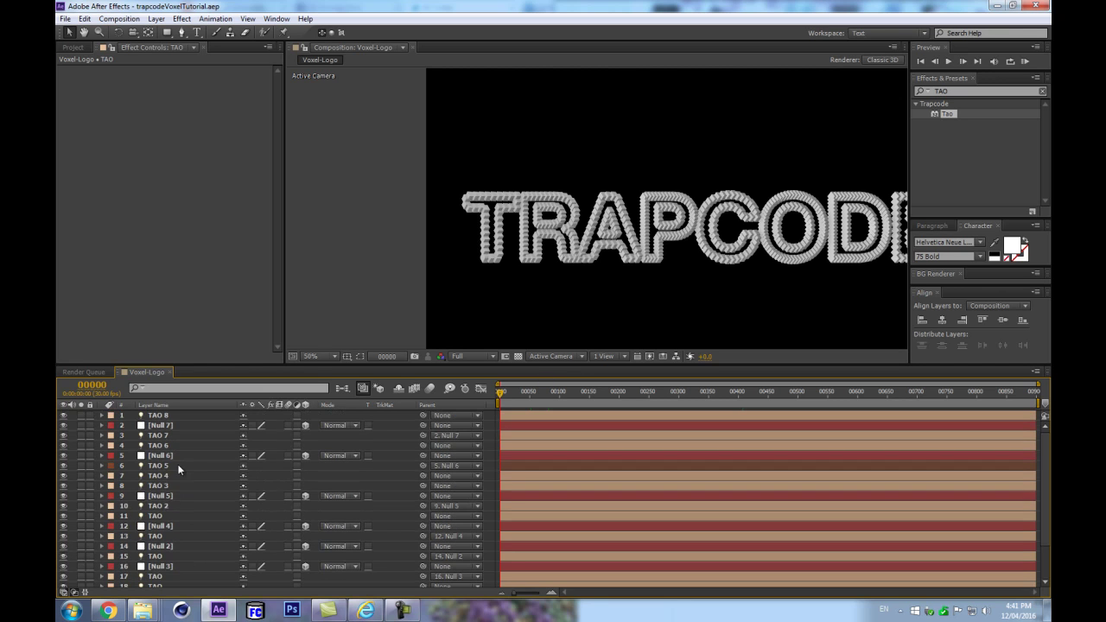
key("ctrl+a")
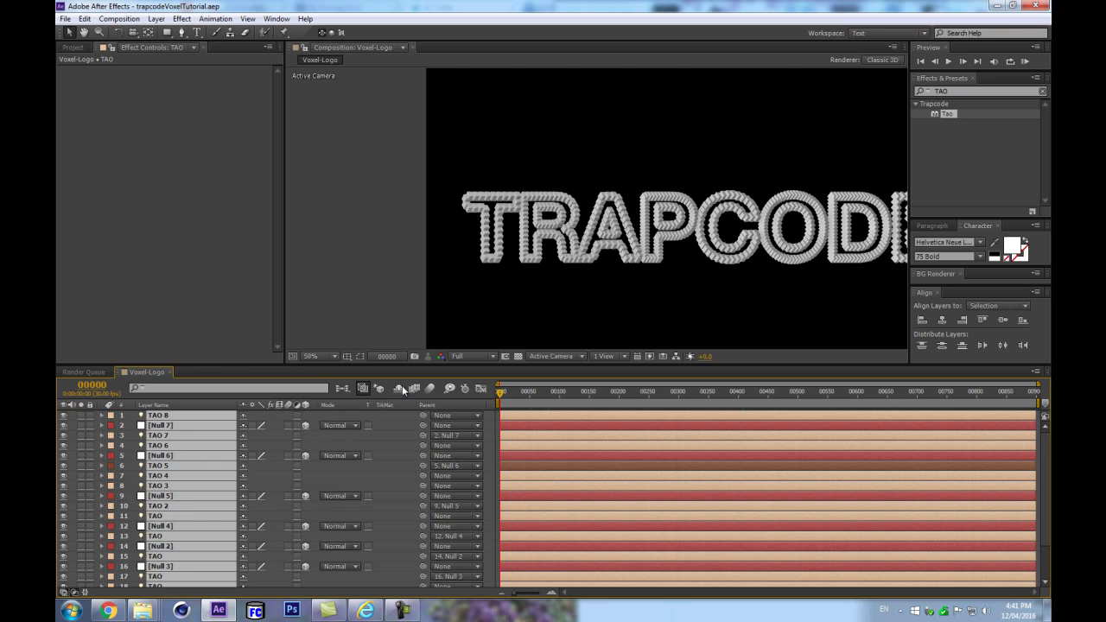
left_click(244, 419)
left_click(399, 388)
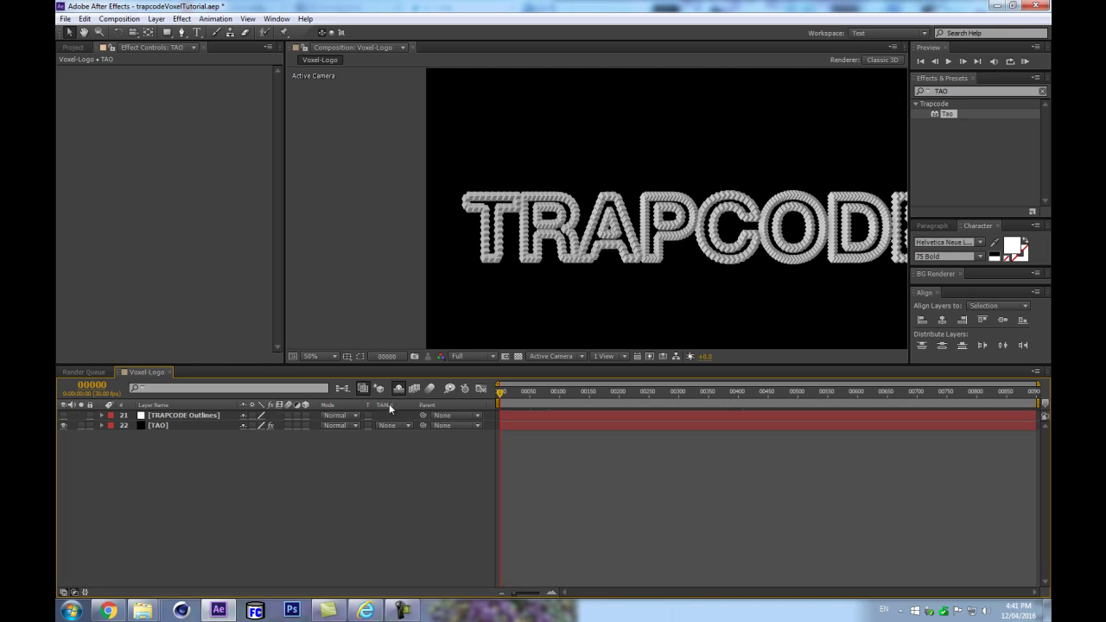
left_click(399, 388)
left_click(399, 388)
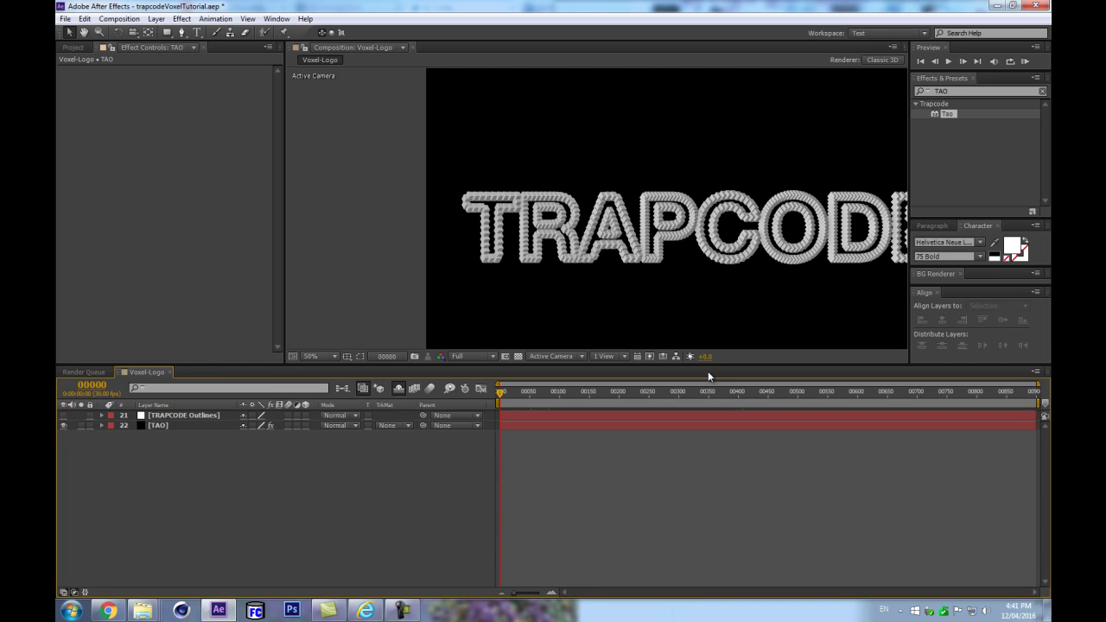
Bring the whole logo into view, make the composition view taller, and inspect the letters at 100% magnification
key("space")
left_click_drag(590, 282, 510, 285)
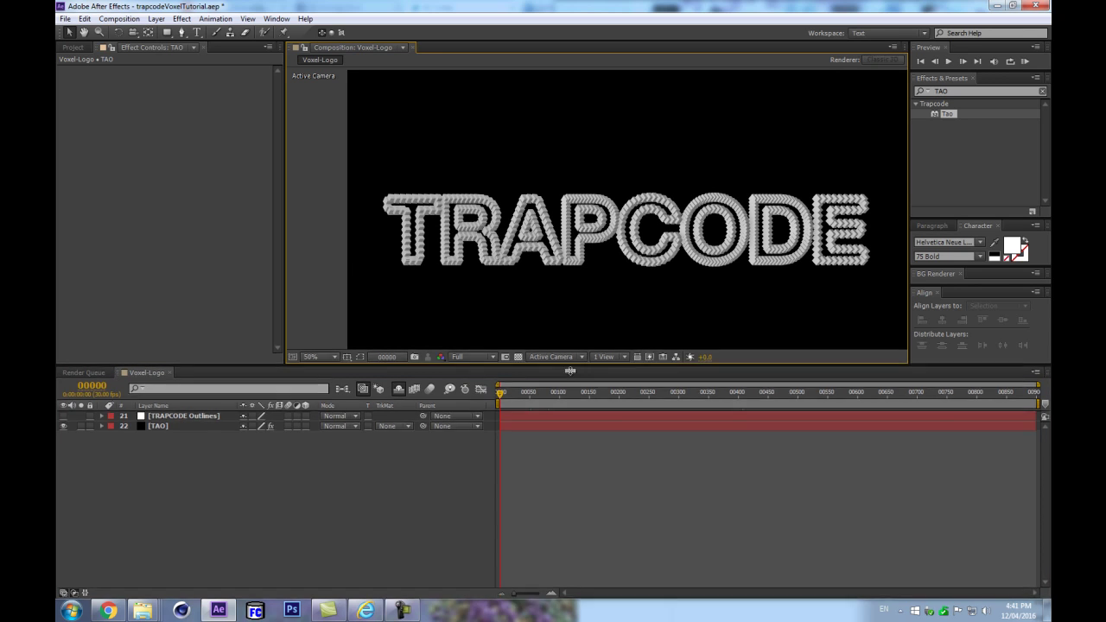
left_click_drag(572, 364, 572, 397)
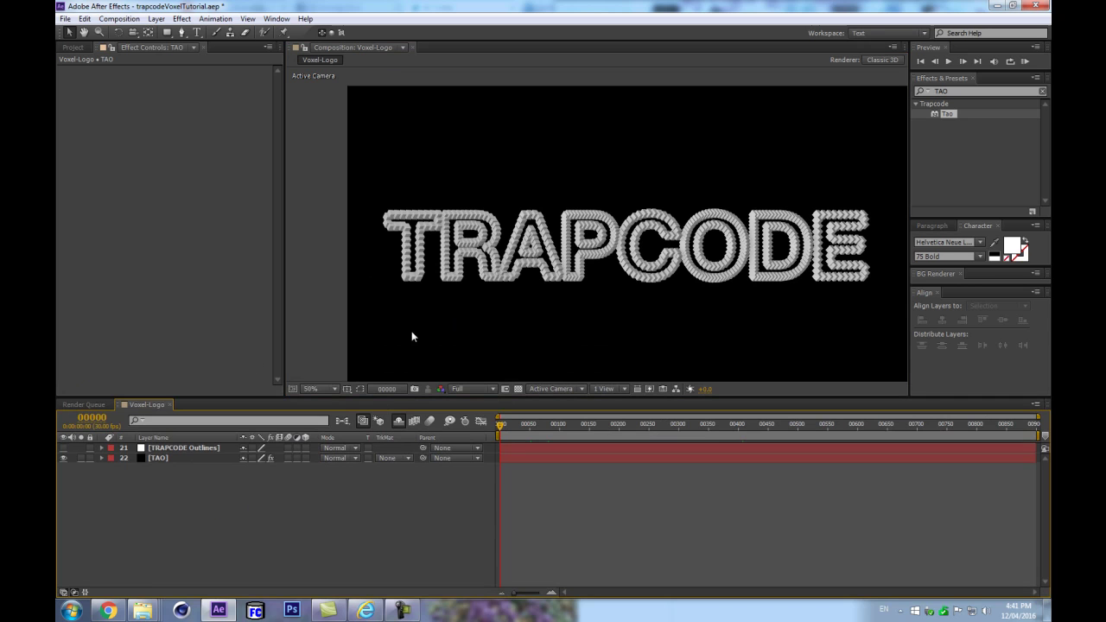
left_click(190, 450)
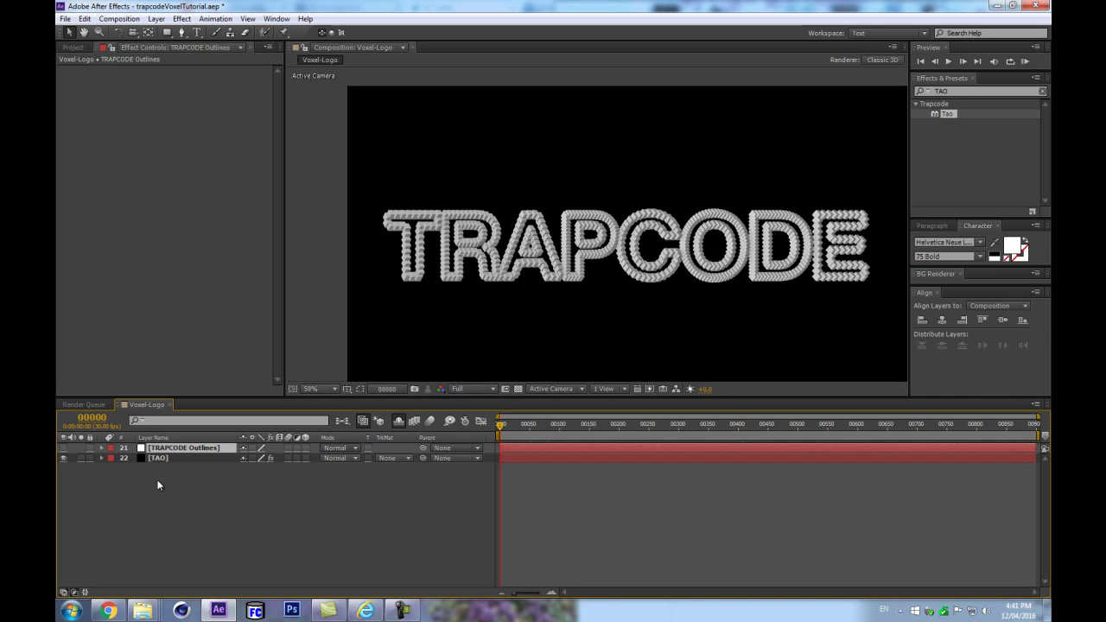
scroll(669, 287, "up", 1)
scroll(657, 308, "down", 1)
scroll(650, 308, "up", 1)
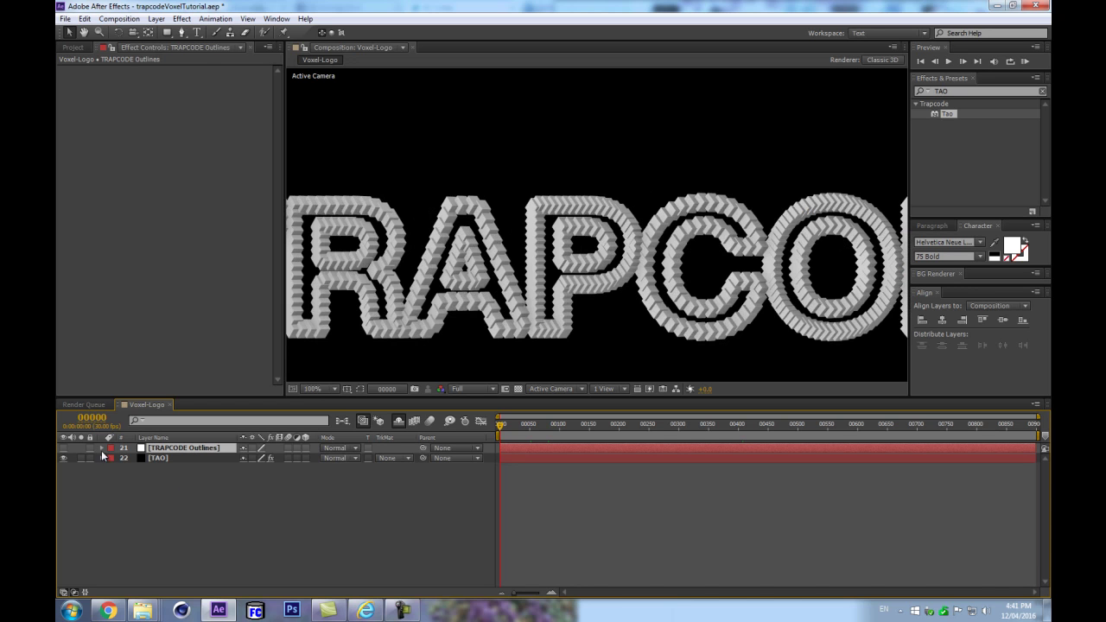
Enable Loop Offset in the TAO layer's Offset settings and keyframe Offset at 0 on frame 0
left_click(171, 456)
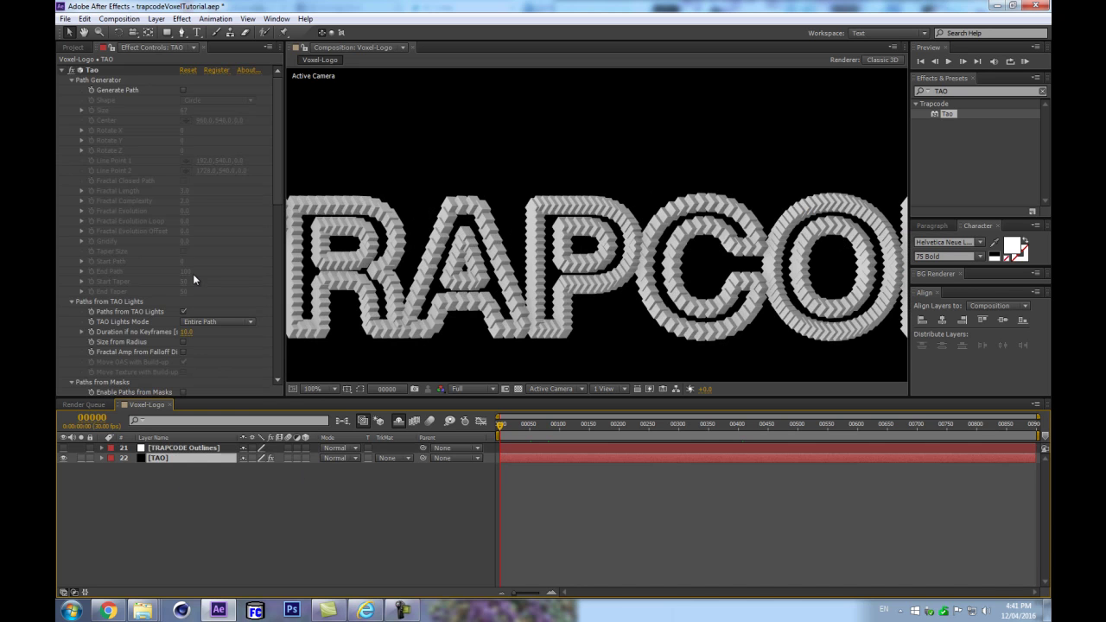
scroll(186, 317, "down", 6)
scroll(189, 351, "down", 2)
left_click_drag(197, 333, 161, 336)
key("ctrl+z")
scroll(154, 350, "down", 3)
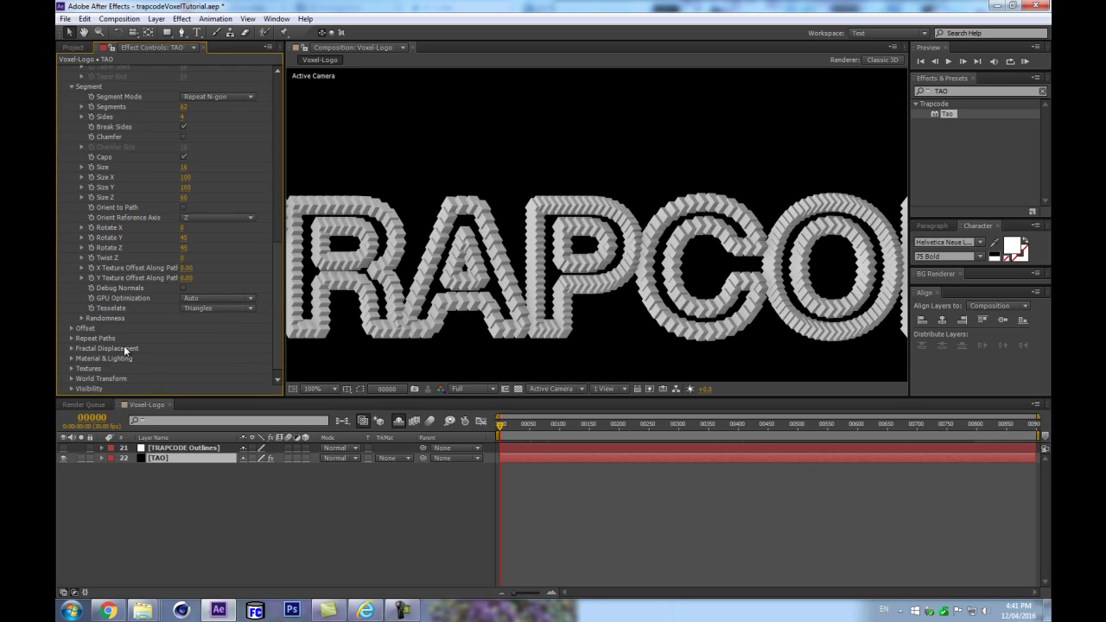
left_click(72, 328)
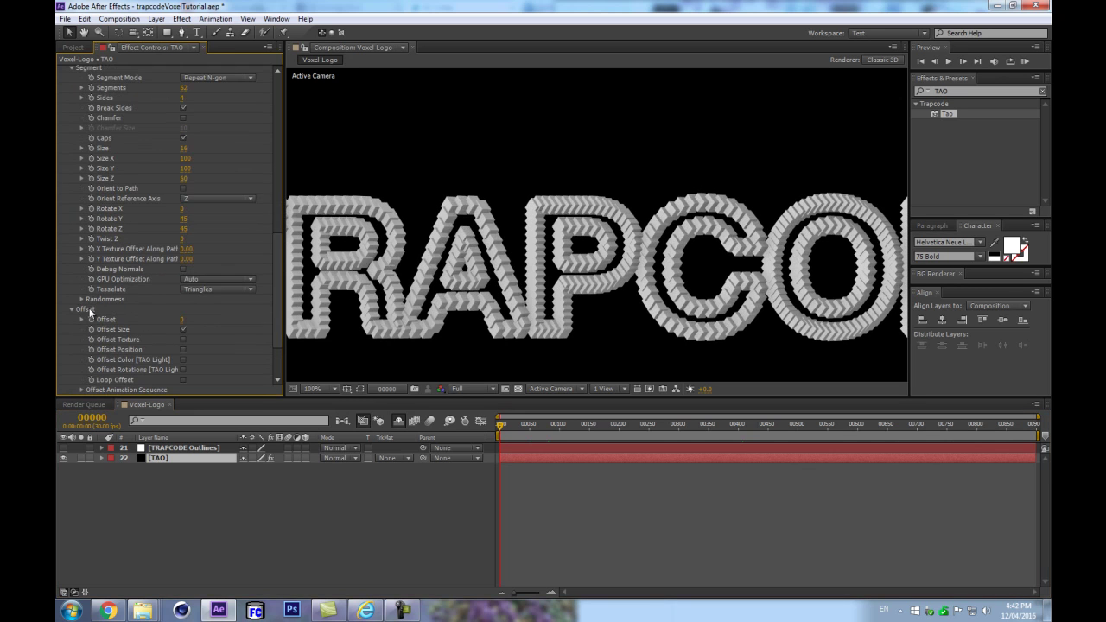
left_click(229, 499)
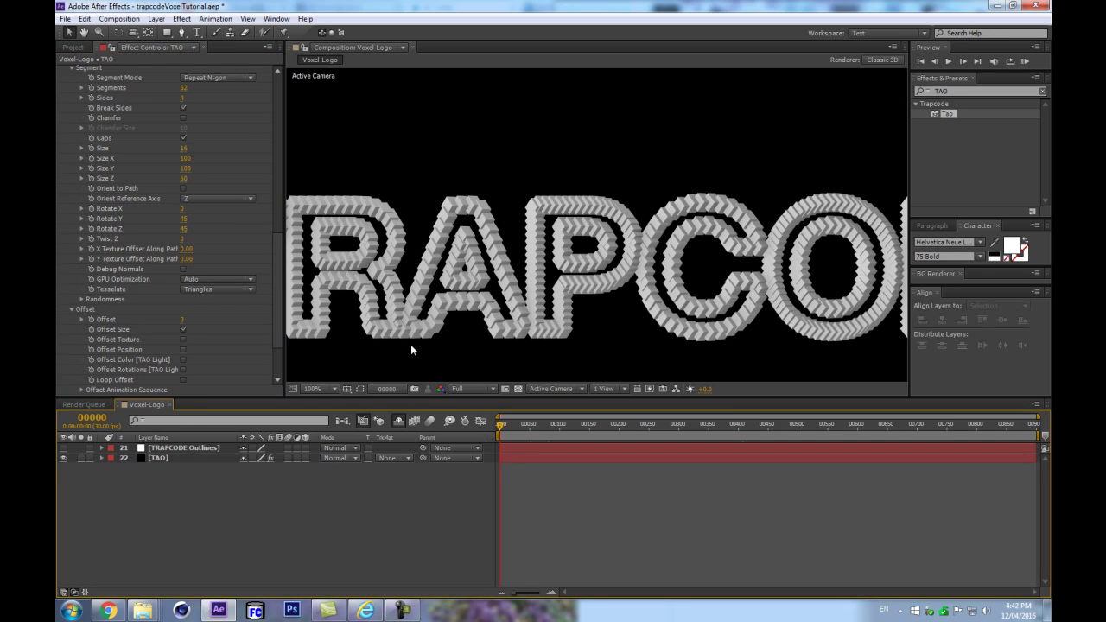
scroll(69, 263, "down", 2)
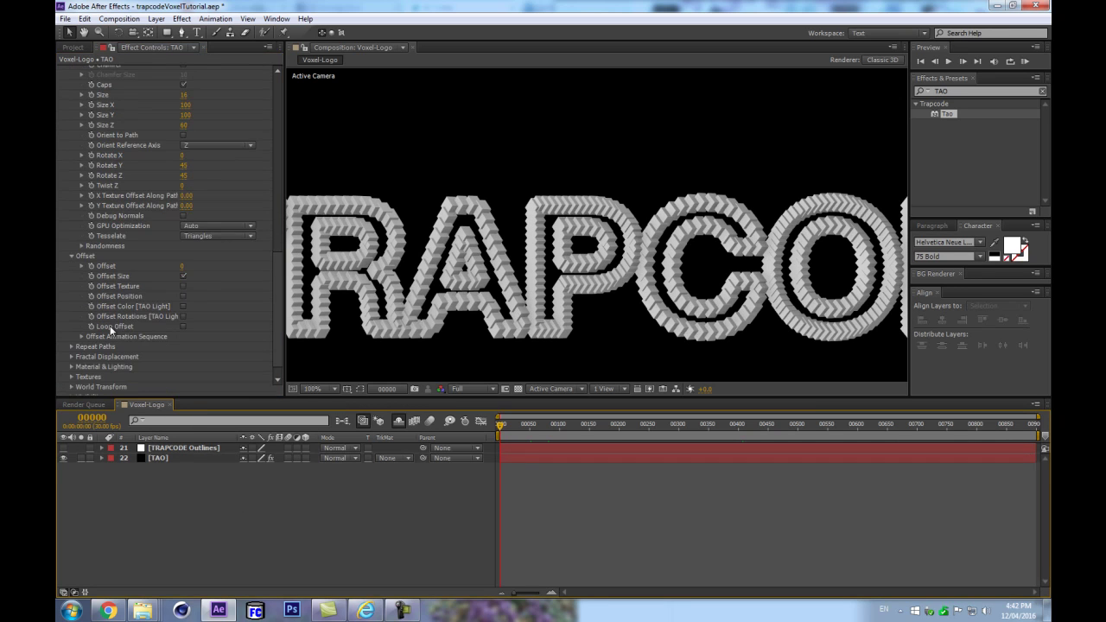
left_click(184, 326)
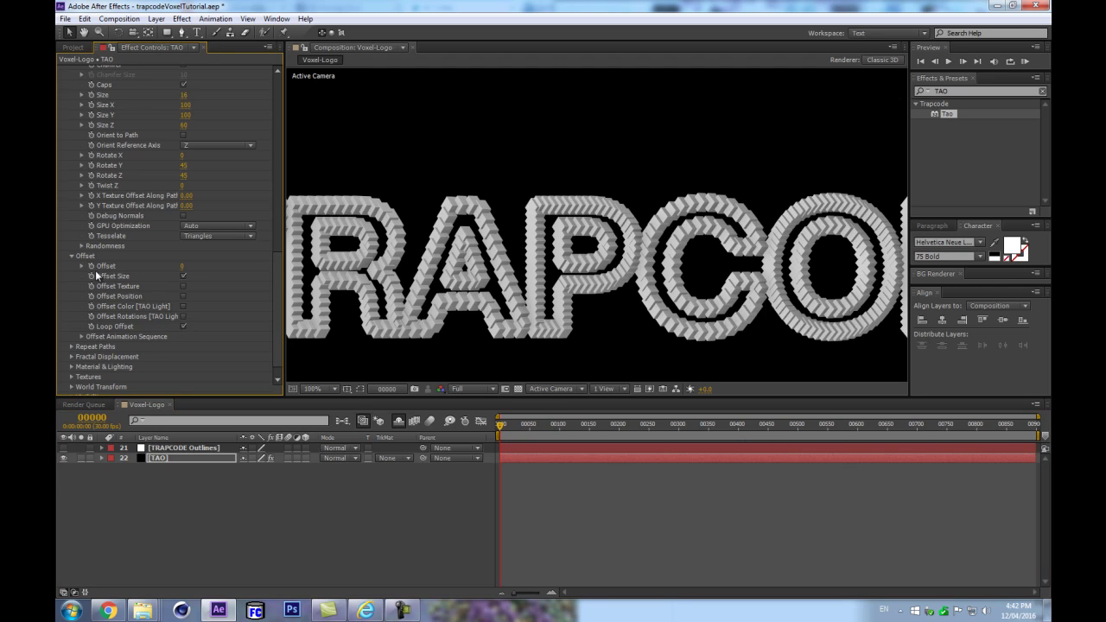
left_click(241, 509)
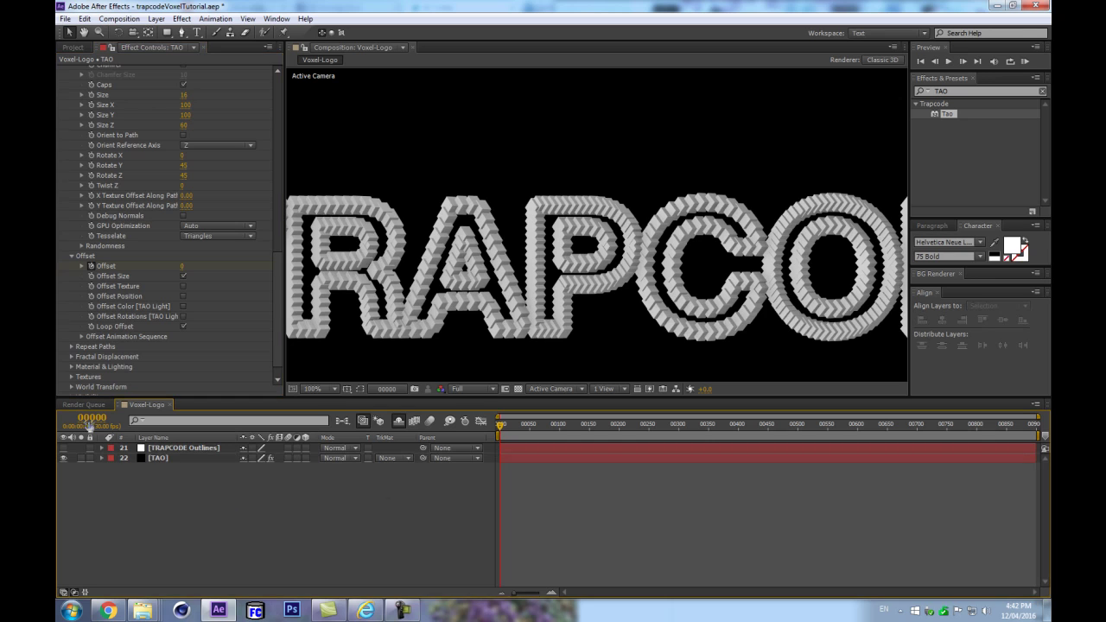
Keyframe Tao's Offset at 100 on frame 30 and end the work area at frame 29
left_click(92, 422)
type("30")
key("Return")
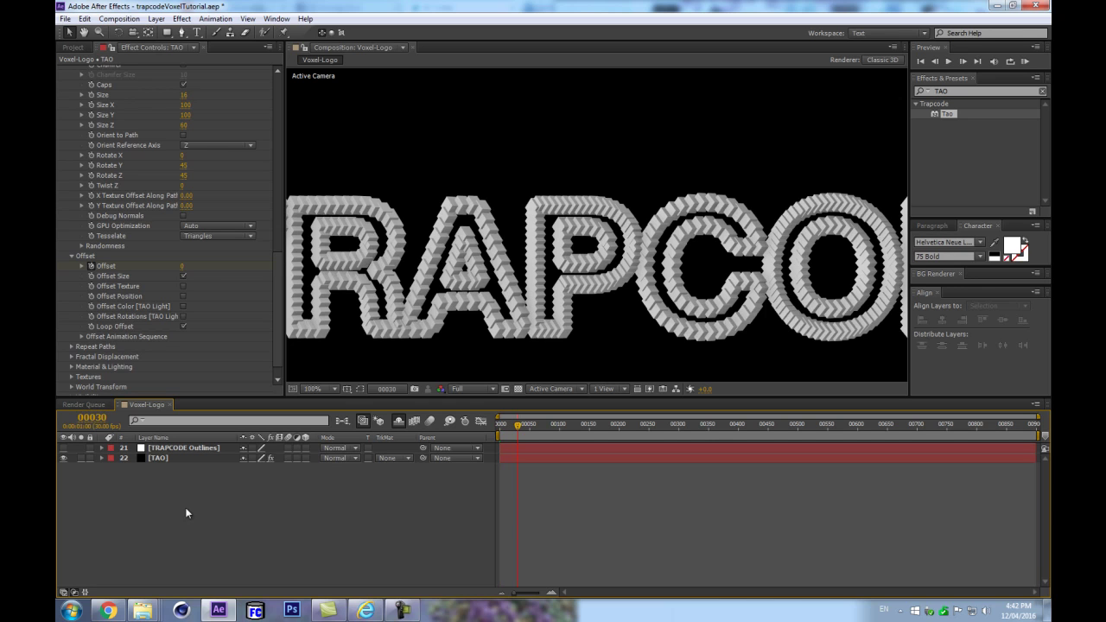
left_click(184, 265)
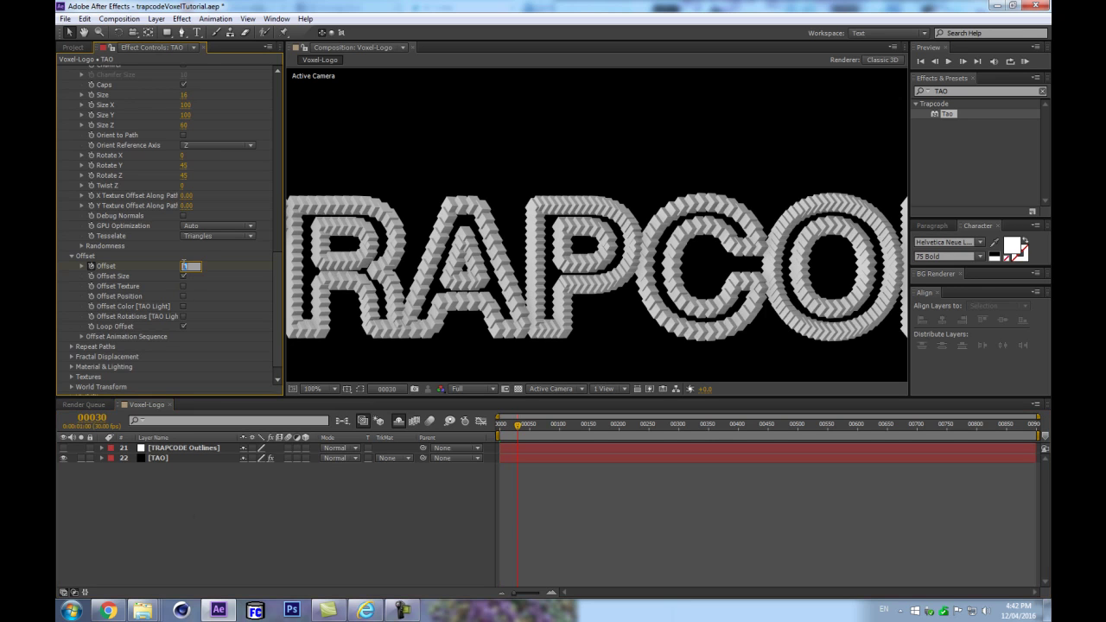
left_click(216, 457)
key("Page_Up")
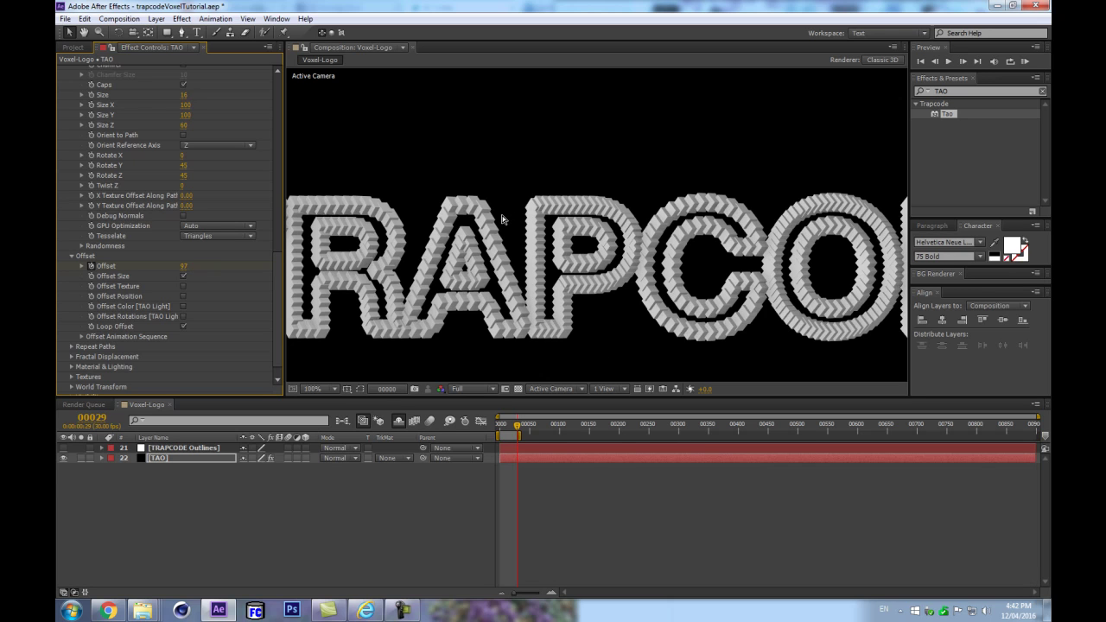
Turn off Offset Size, turn on Offset Position, and preview the looping cube motion
left_click(184, 277)
left_click(141, 495)
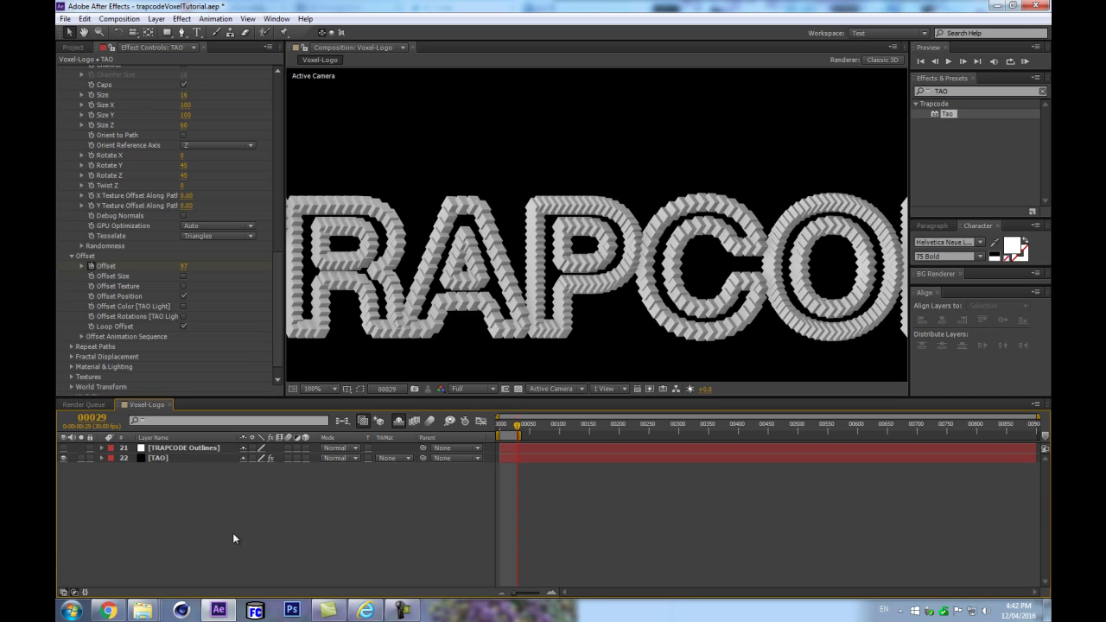
key("space")
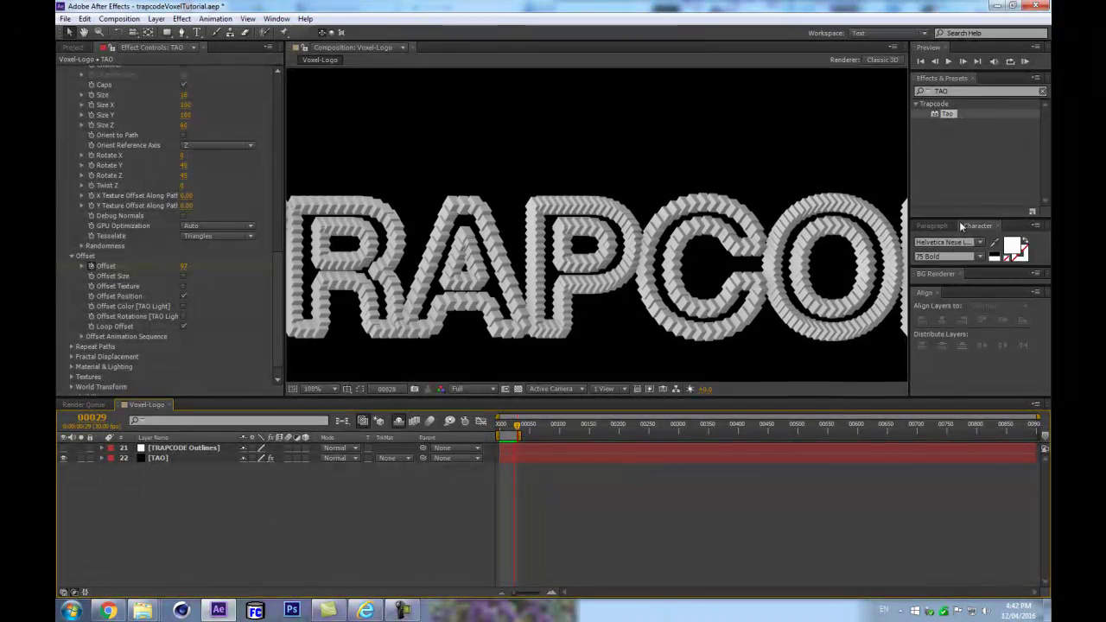
key("space")
Widen the composition view and set Tao's Segments to 34
left_click_drag(909, 263, 1028, 263)
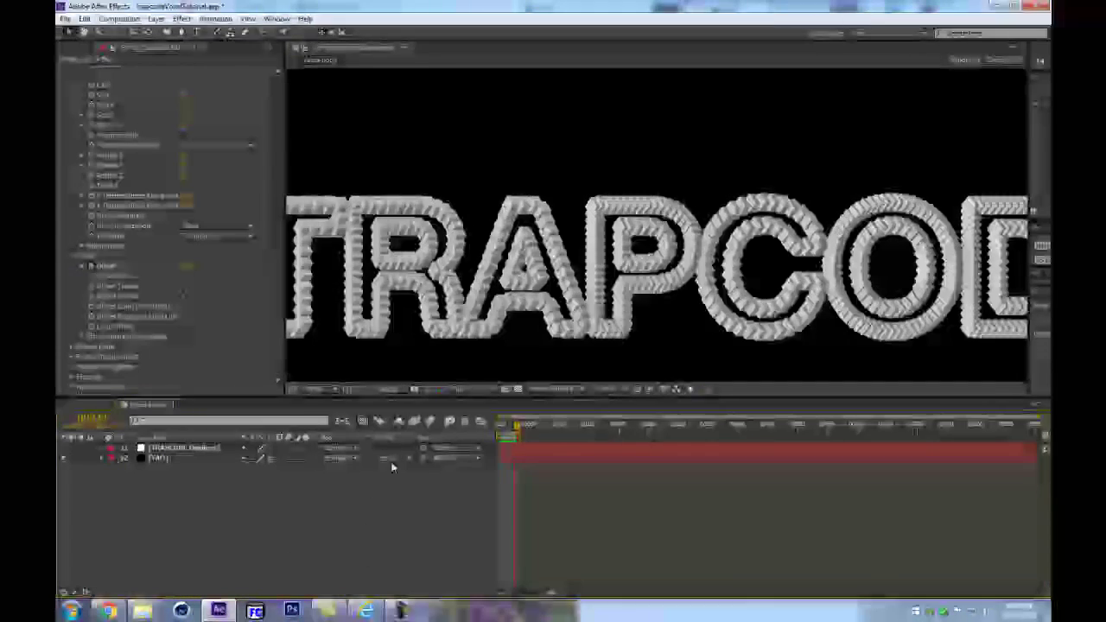
scroll(199, 296, "up", 5)
left_click_drag(183, 275, 221, 271)
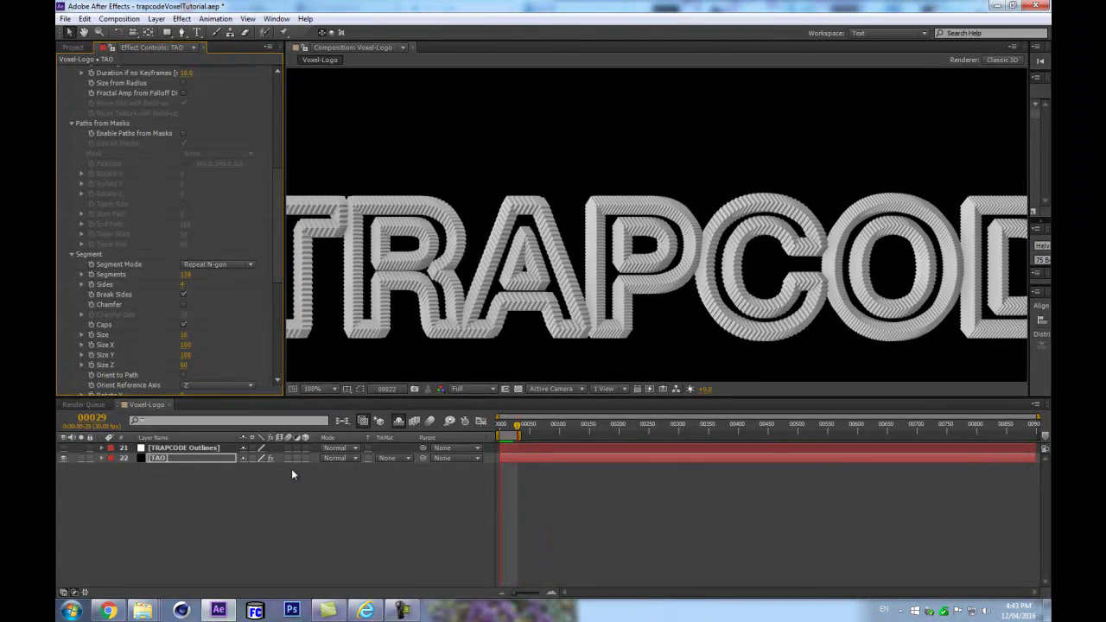
left_click_drag(185, 274, 127, 282)
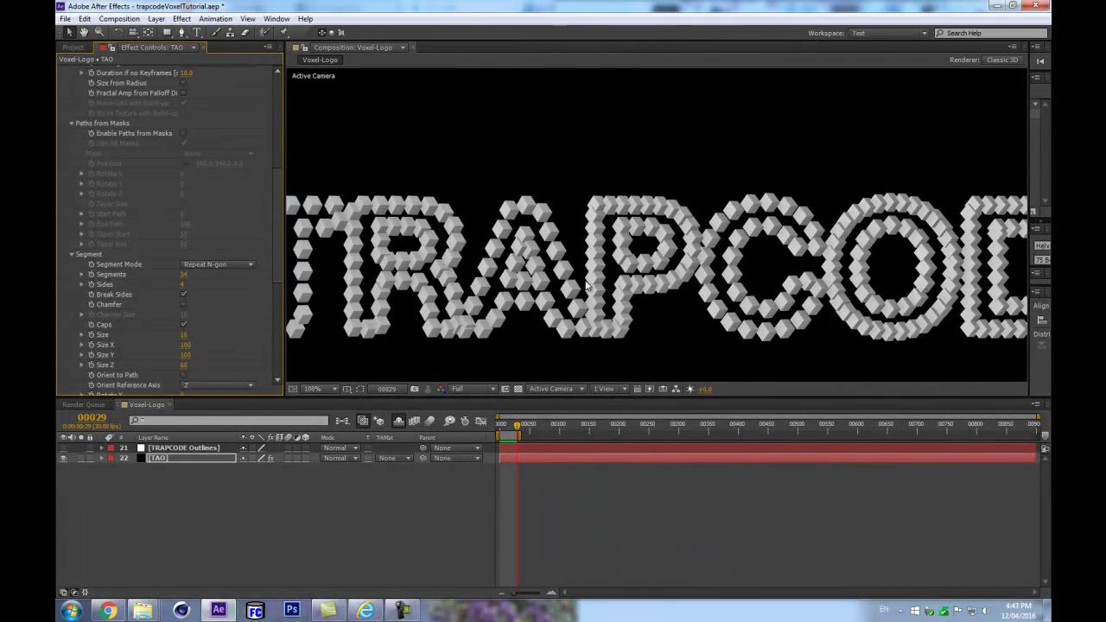
Reveal the TAO layer's Offset keyframes in the timeline and go to the keyframe on frame 30
scroll(220, 281, "down", 10)
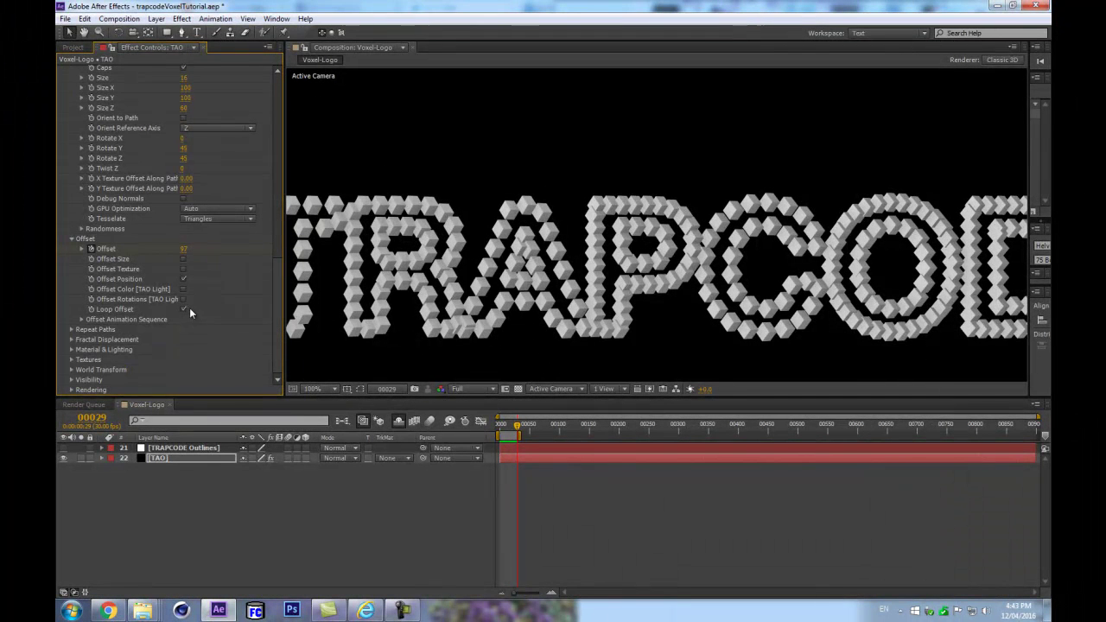
key("u")
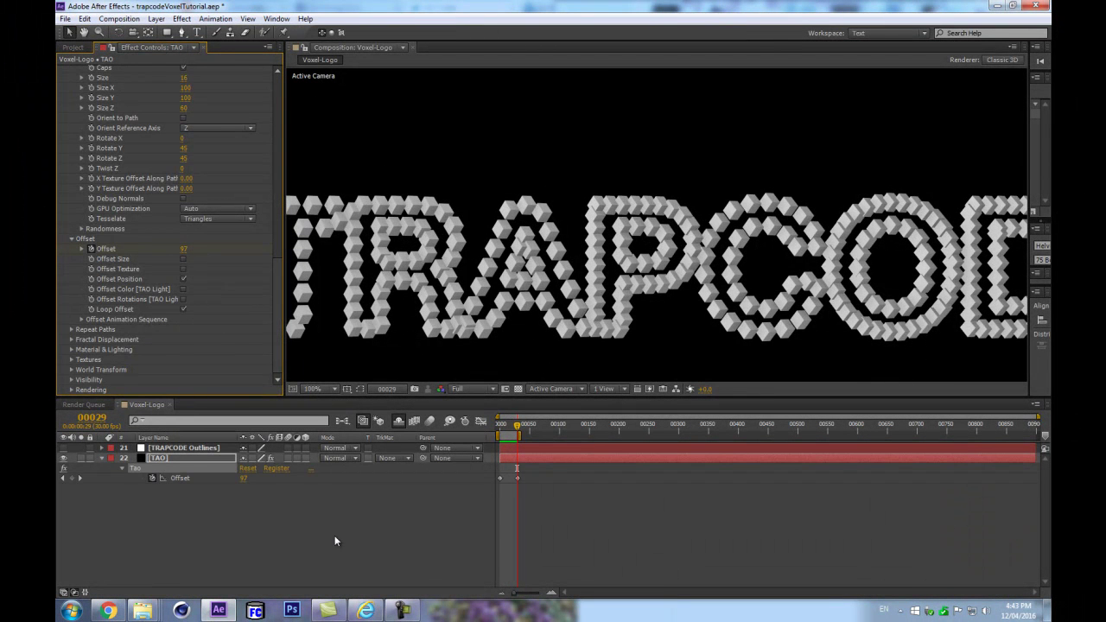
key("Page_Down")
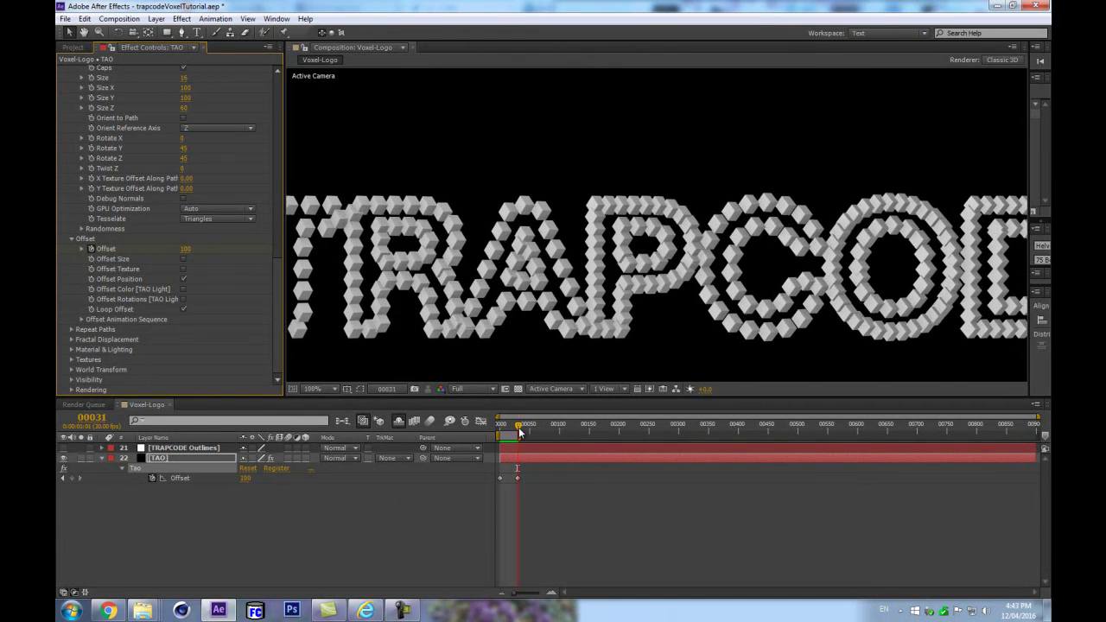
left_click(288, 517)
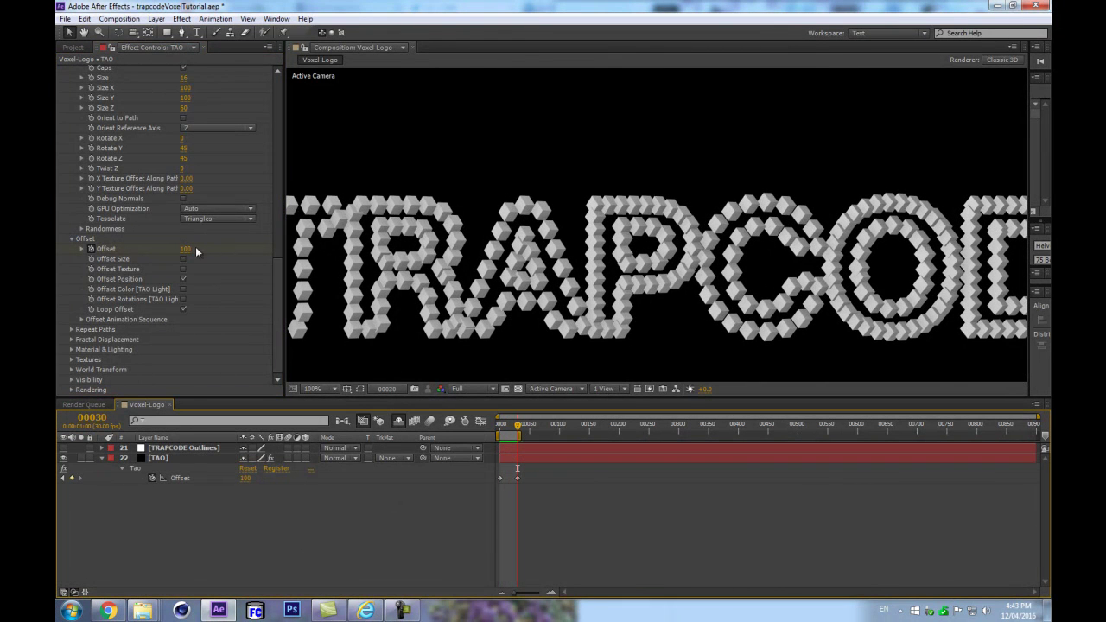
Try a much denser row of cubes by raising Tao's Segments, and undo the change
scroll(213, 307, "up", 3)
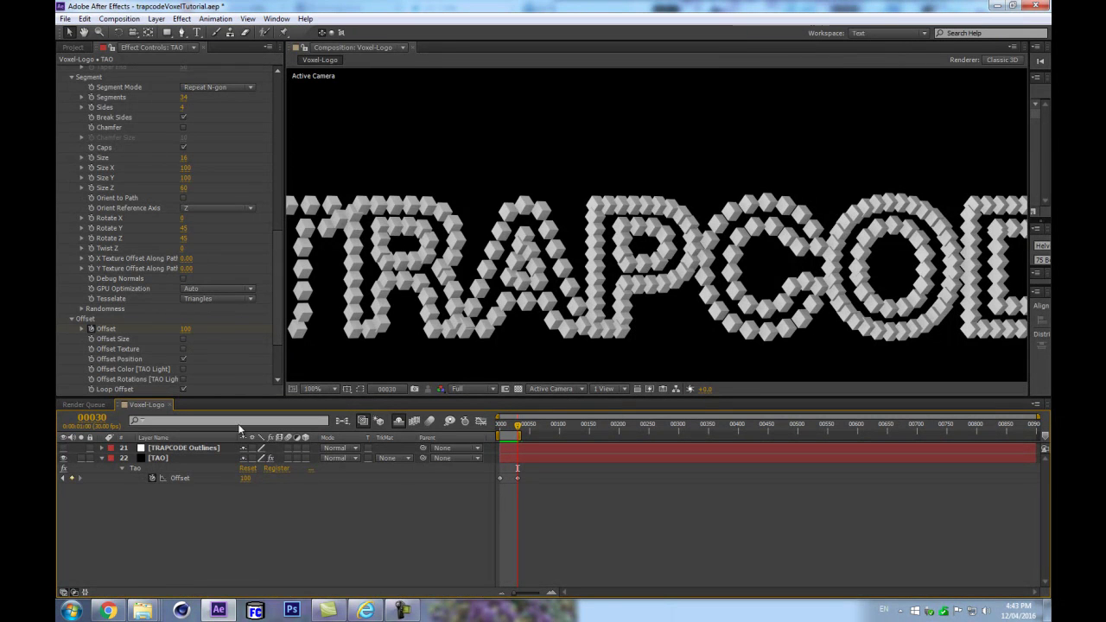
left_click_drag(183, 97, 261, 82)
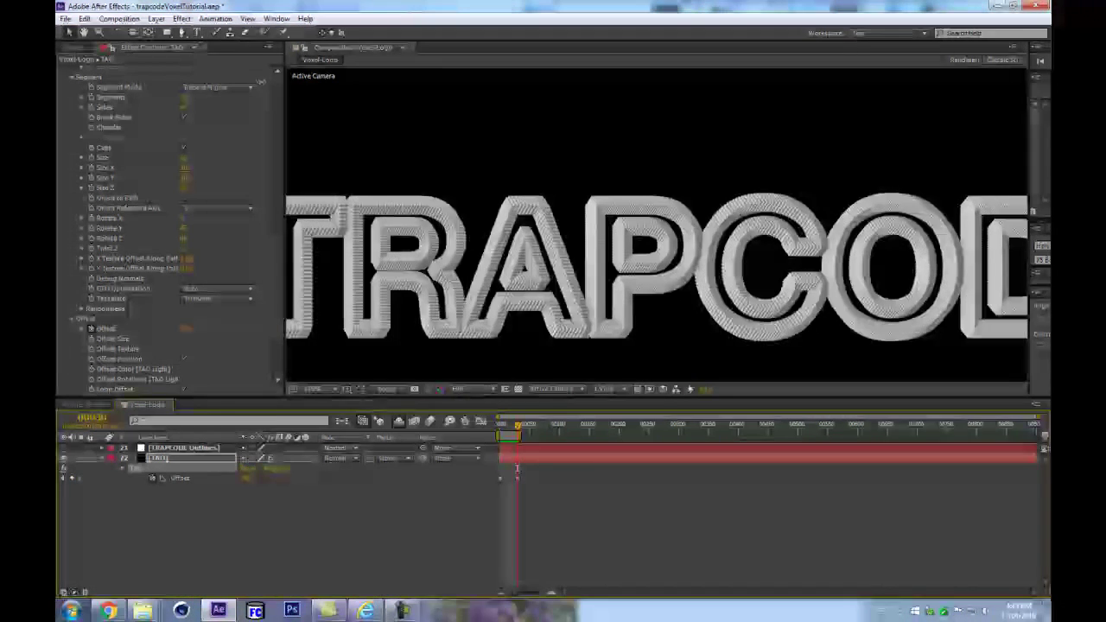
left_click(376, 502)
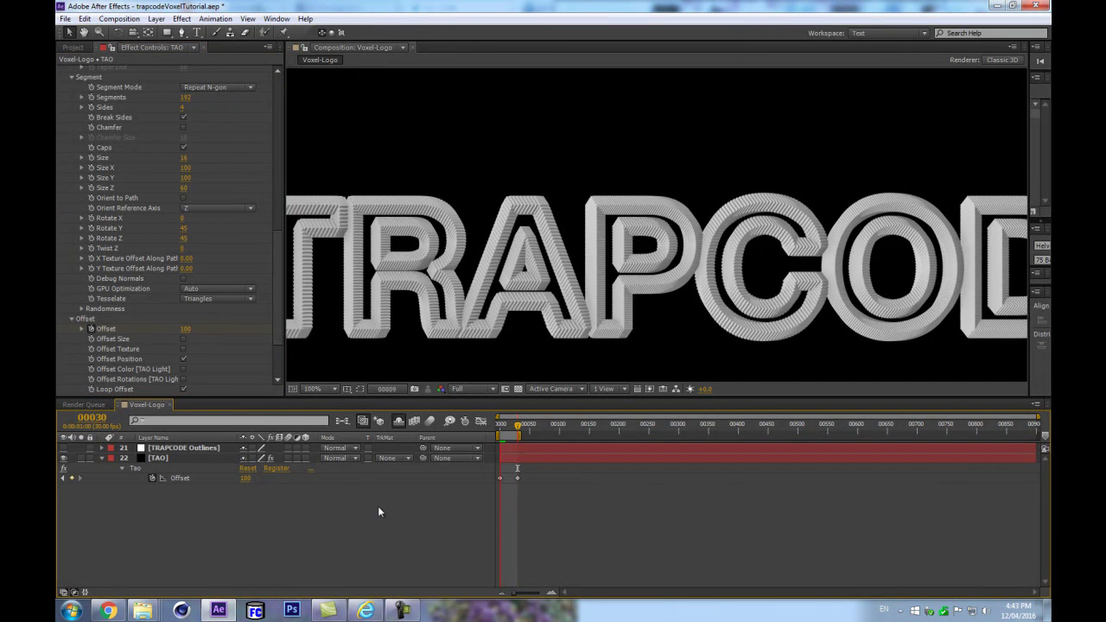
key("ctrl+z")
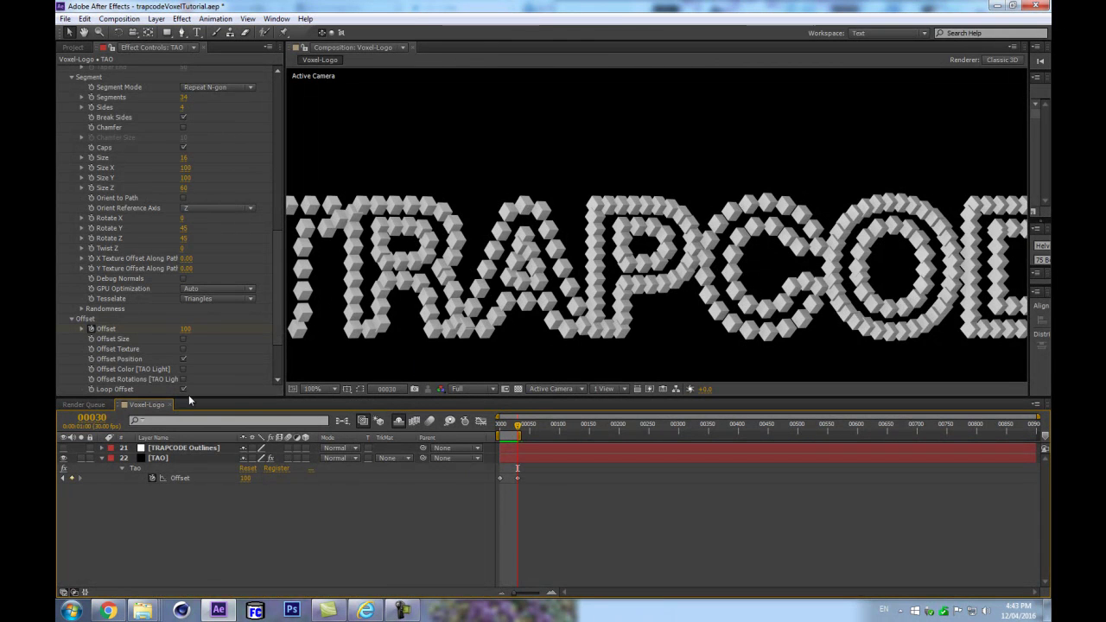
Turn off Loop Offset for Tao and compare the cubes at the Offset keyframes on frames 0 and 30
left_click_drag(506, 427, 496, 428)
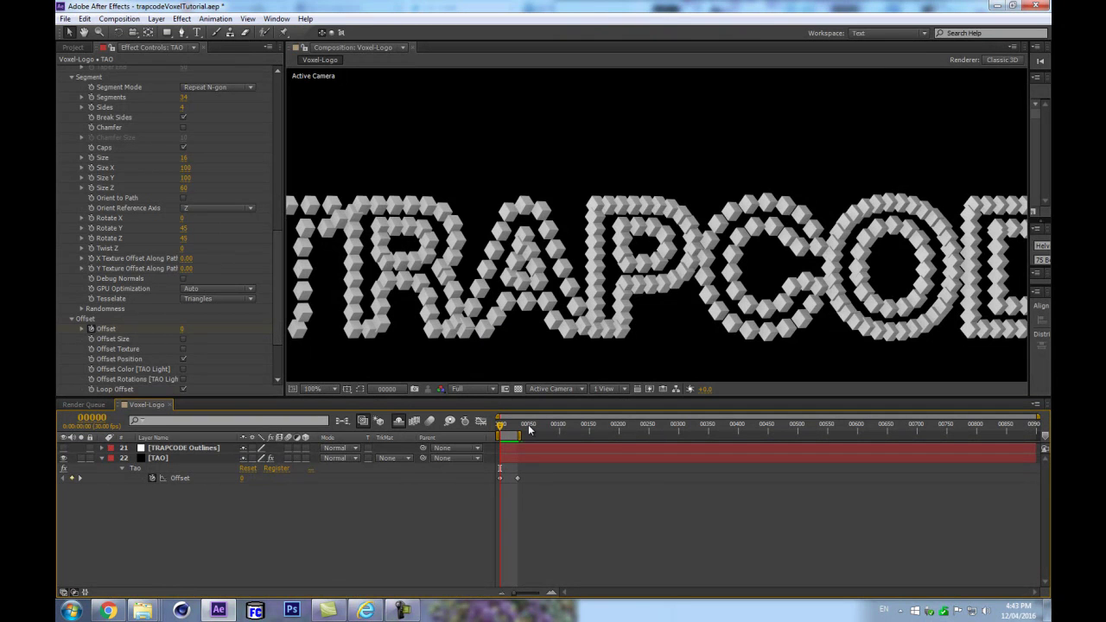
left_click(183, 389)
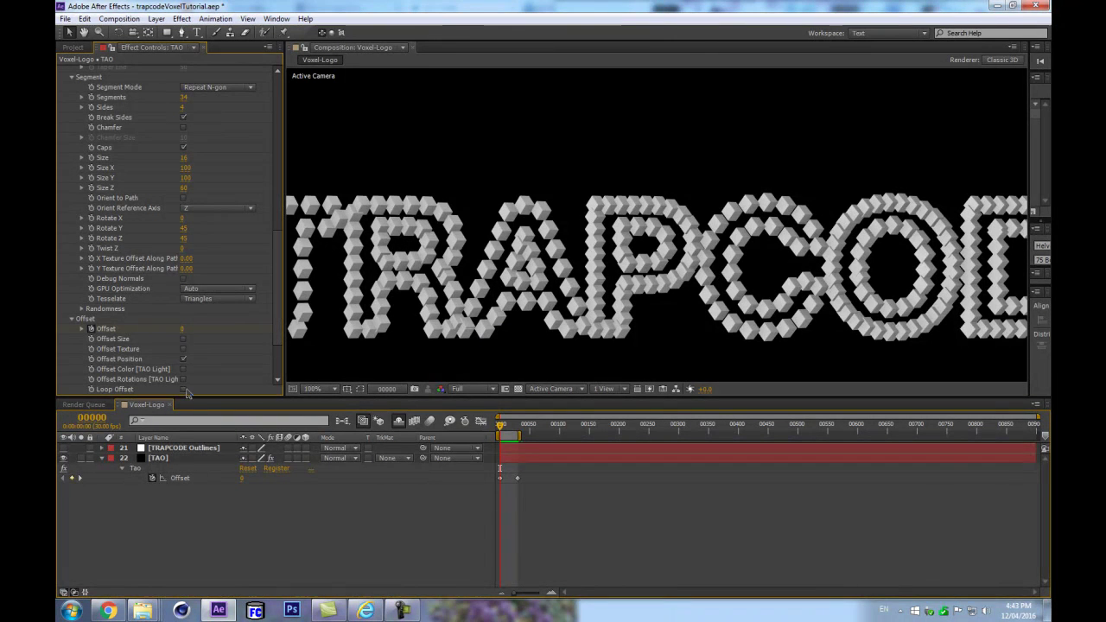
scroll(102, 366, "down", 1)
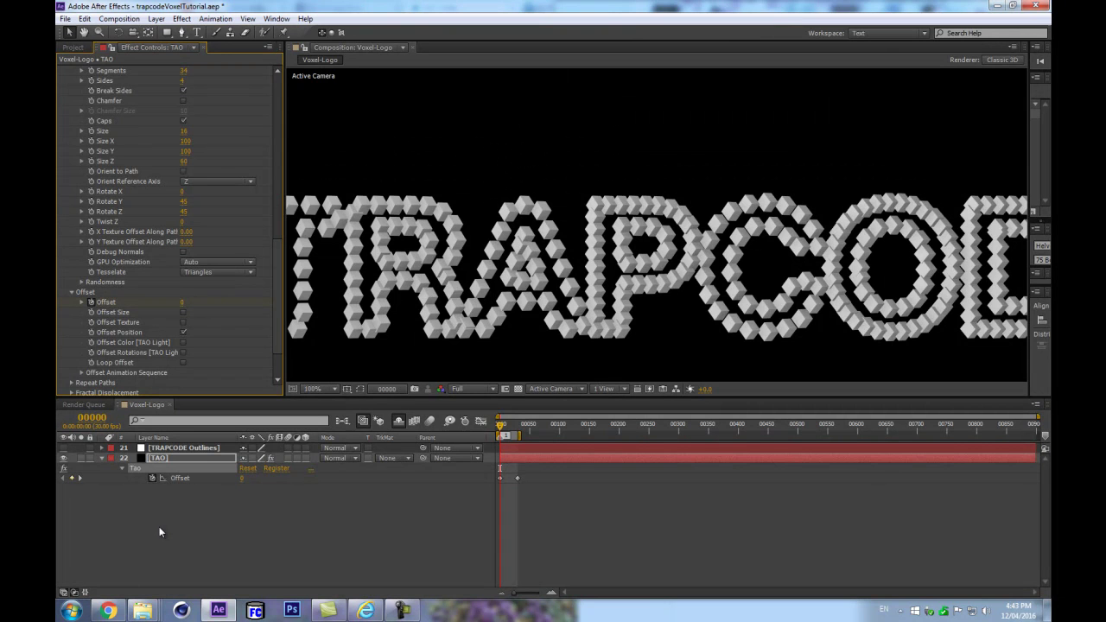
key("equal")
key("equal")
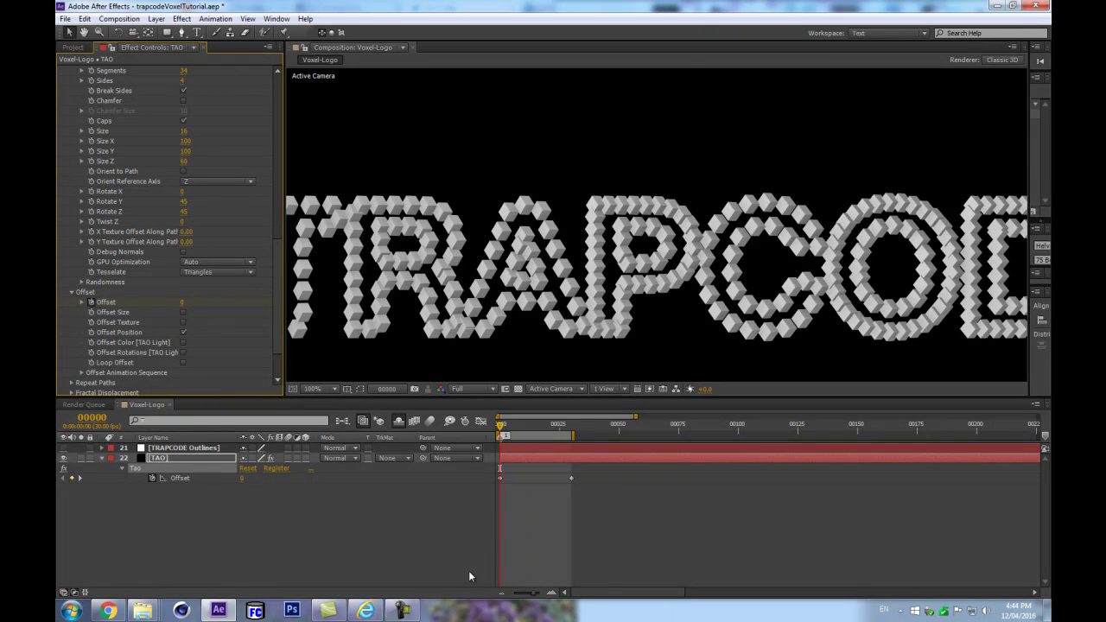
left_click(572, 425)
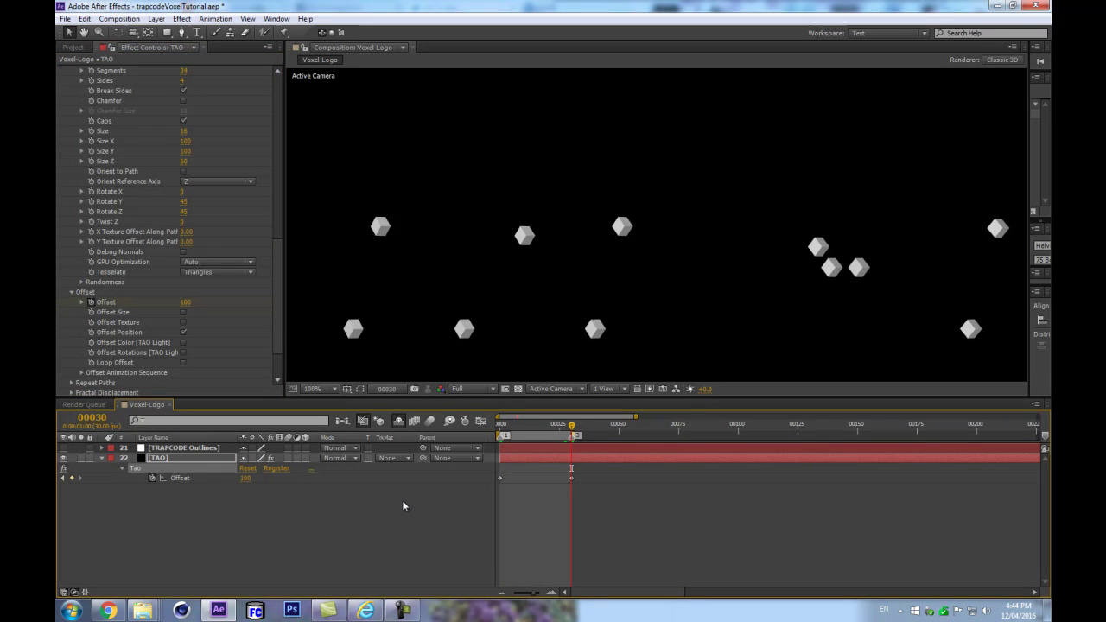
key("j")
key("k")
key("j")
key("k")
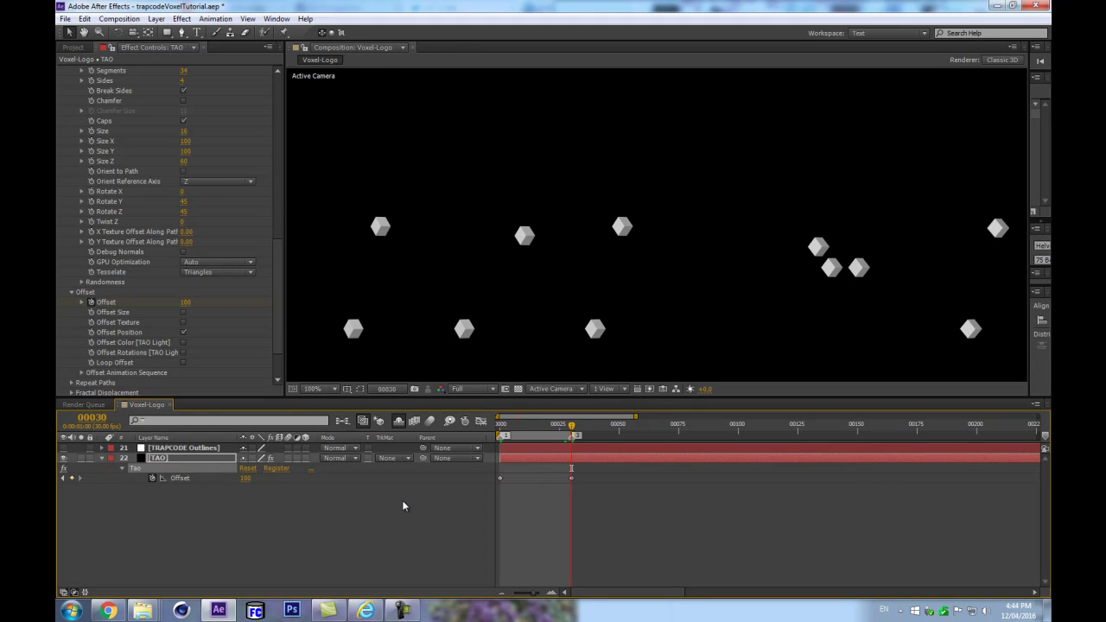
Turn Loop Offset back on, compare the two Offset keyframes with it enabled, and turn it off again
left_click(183, 363)
key("j")
key("k")
key("j")
key("k")
scroll(196, 147, "up", 3)
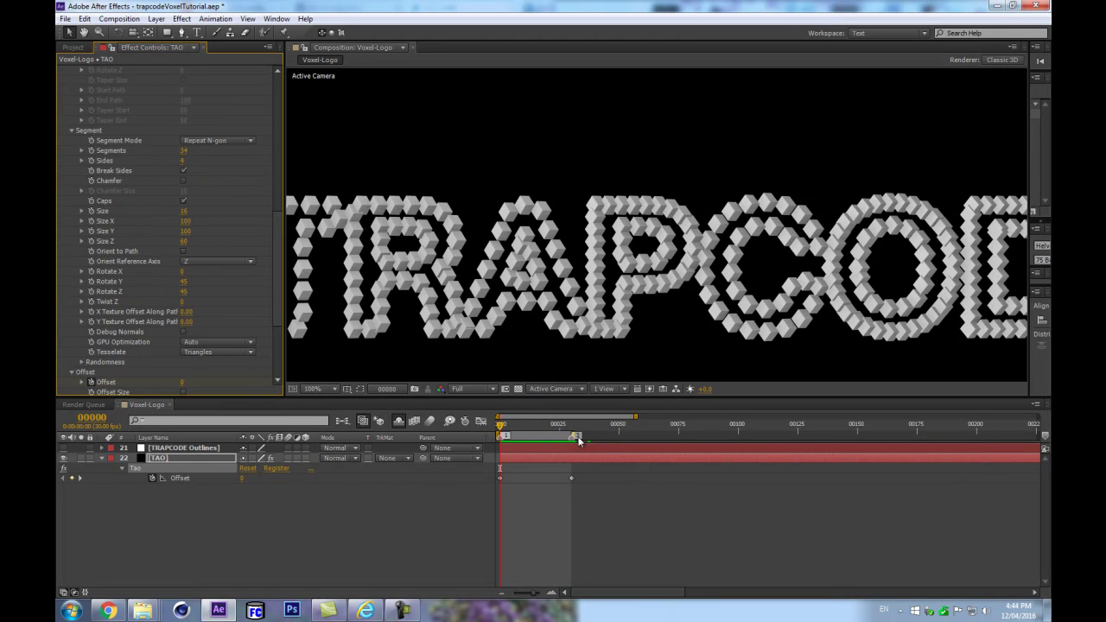
key("k")
scroll(189, 291, "down", 3)
key("j")
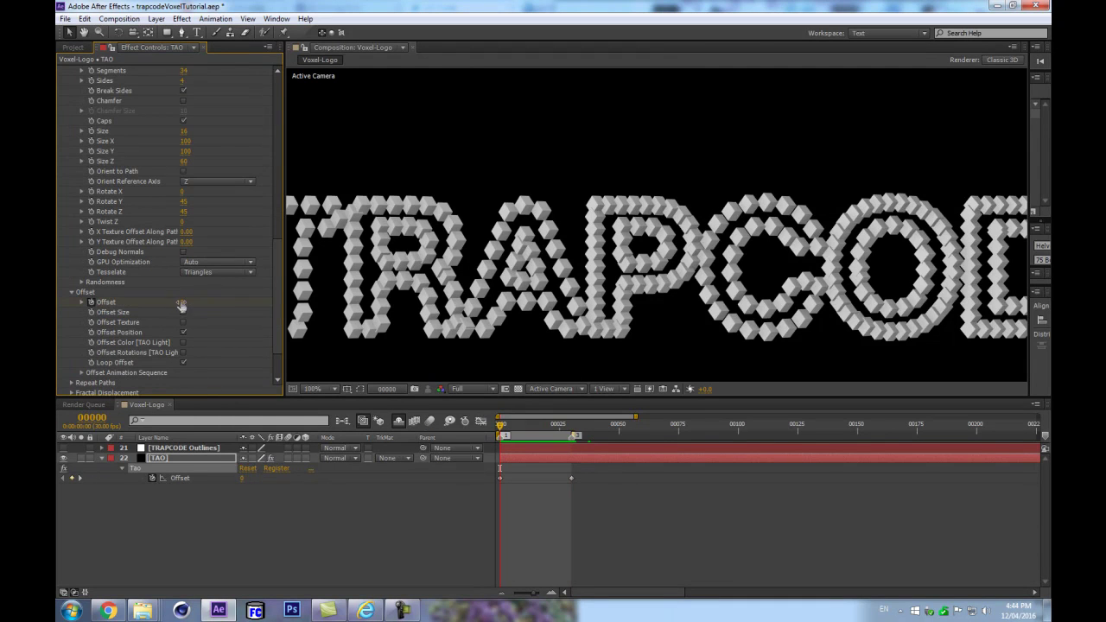
left_click(184, 332)
key("k")
left_click(183, 362)
Compare the first and last Offset keyframes with Loop Offset off and return to frame 0
key("j")
key("k")
key("j")
key("k")
key("j")
left_click_drag(503, 426, 454, 445)
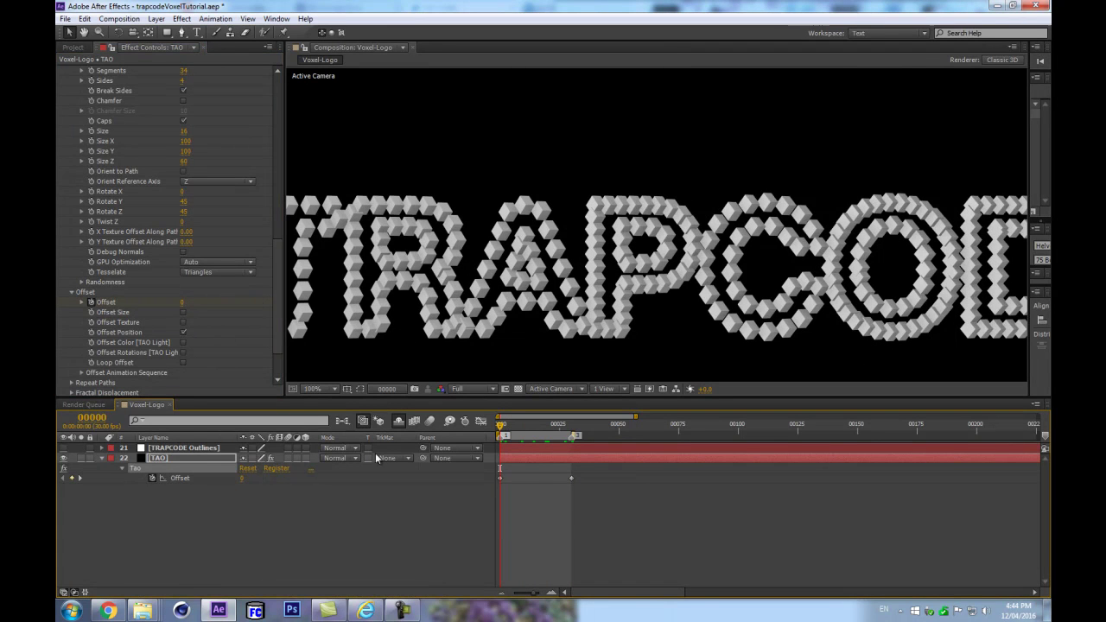
Change Tao's Offset keyframe on frame 30 to 100 divided by the number of segments, about 3
left_click(573, 429)
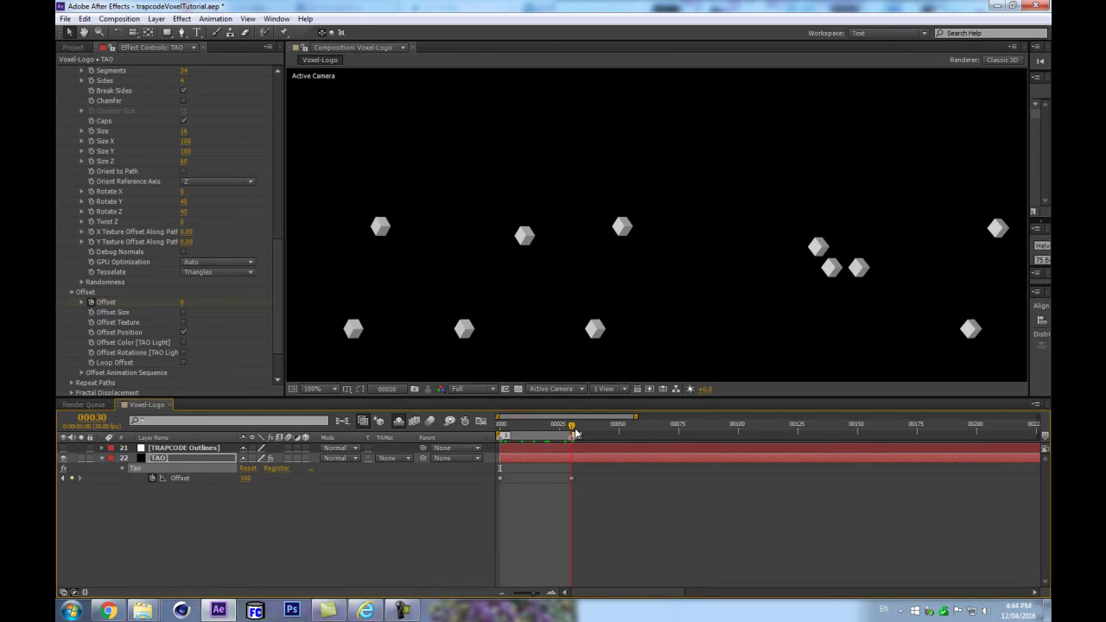
scroll(196, 155, "up", 3)
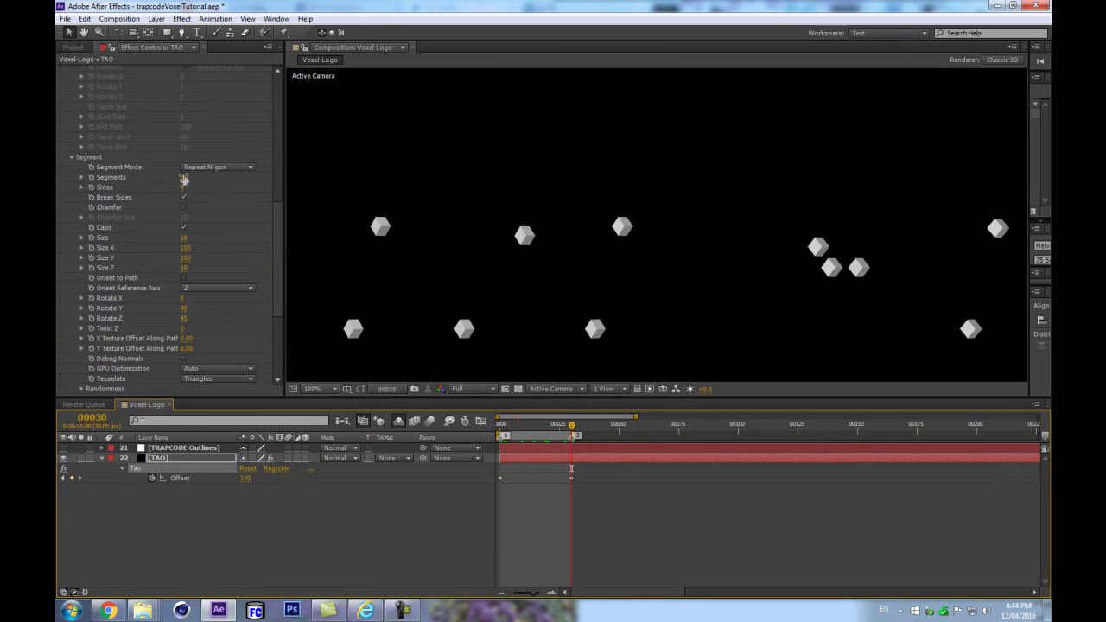
scroll(185, 318, "down", 2)
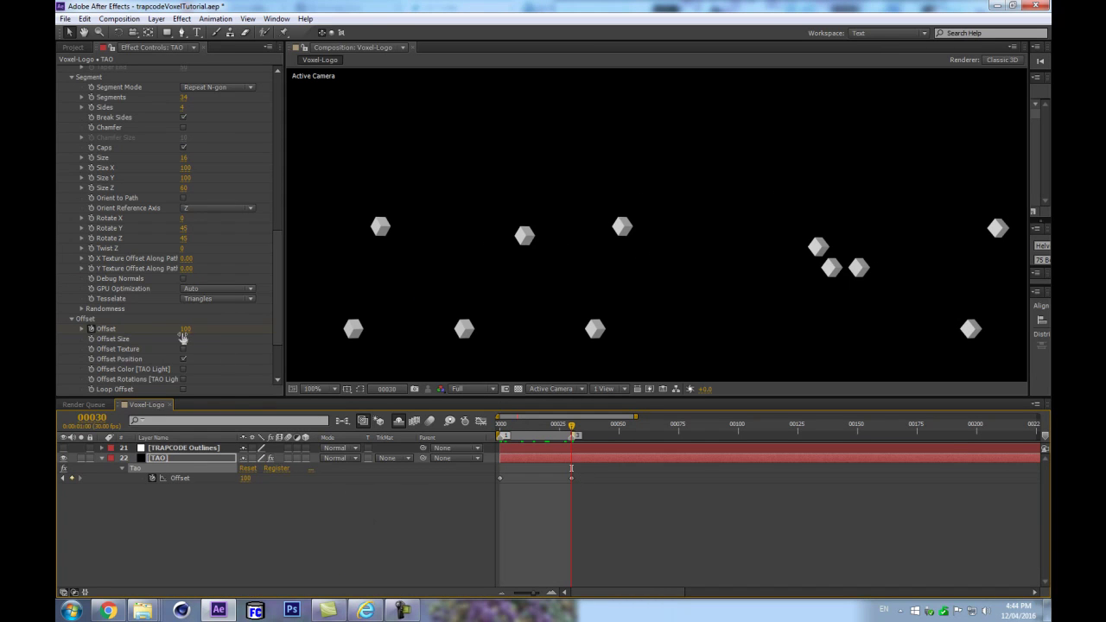
left_click(185, 331)
type("1000")
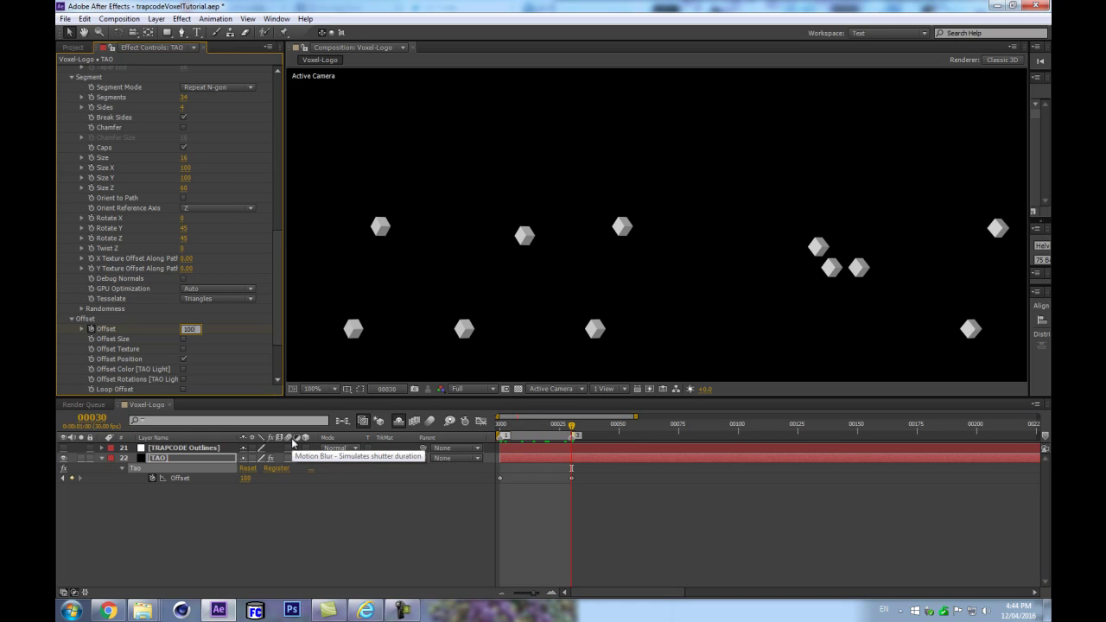
type("/")
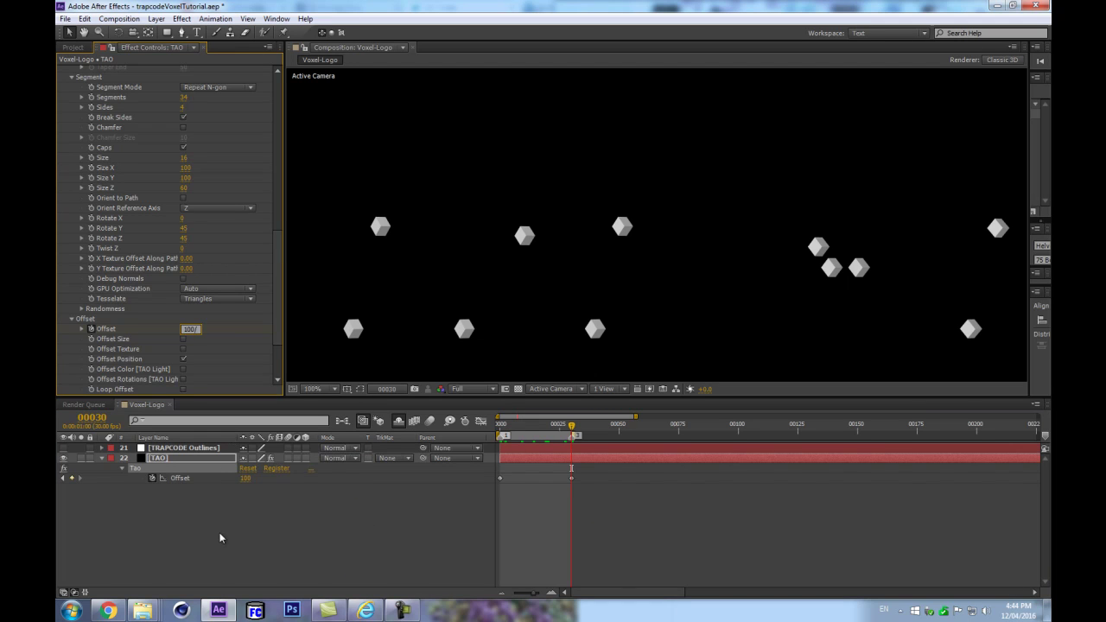
key("Return")
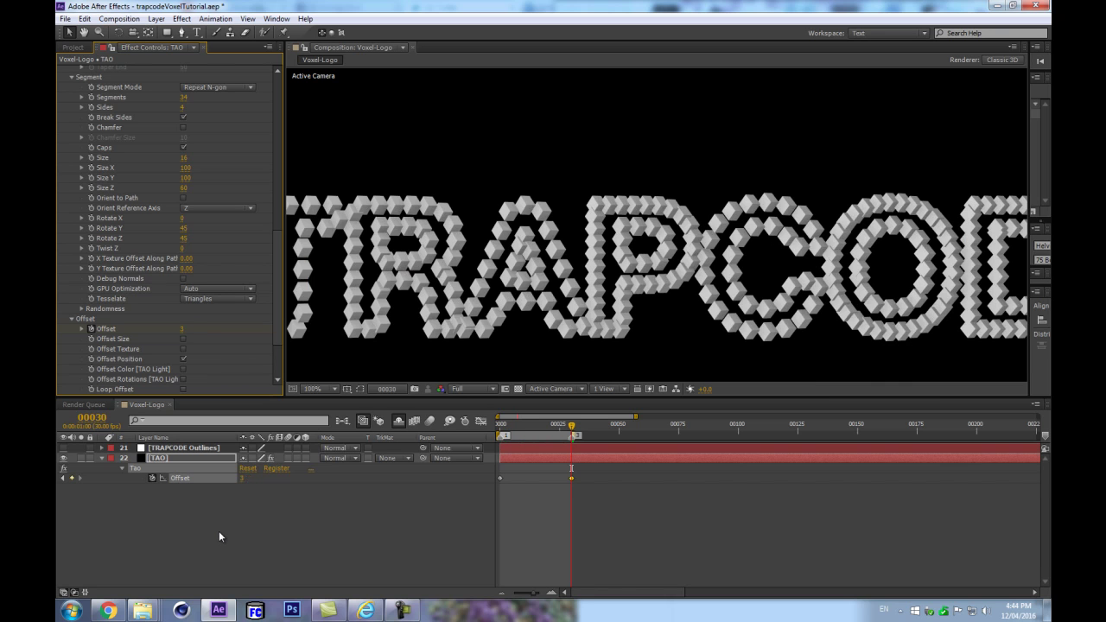
Enlarge the timeline around the two Offset keyframes and scrub from frame 0 to about frame 30 to check the cube motion
left_click(218, 530)
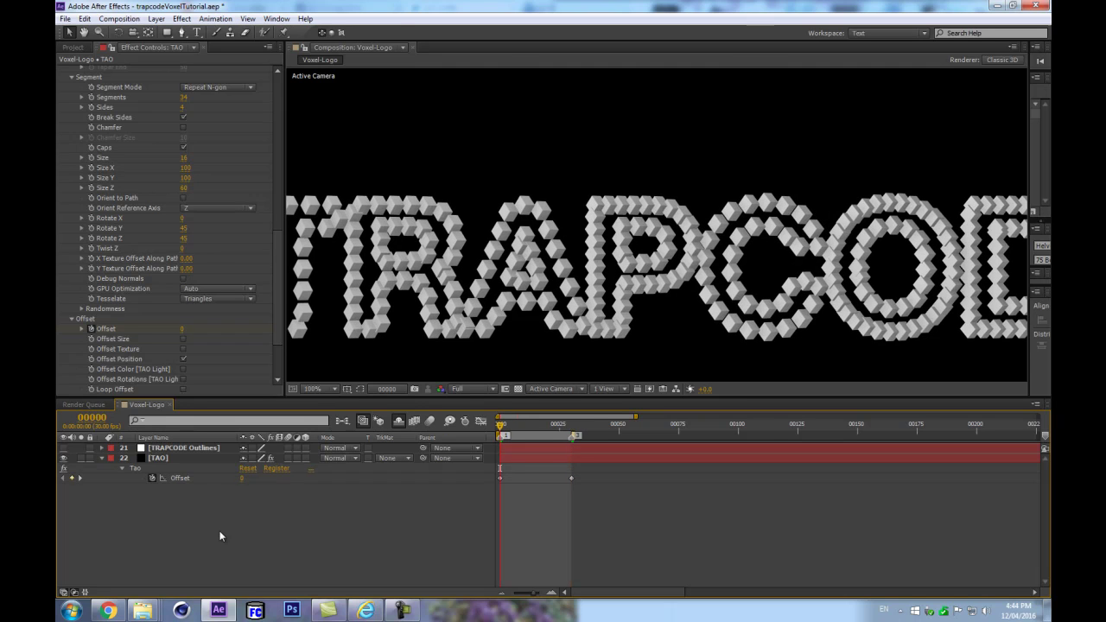
key("Home")
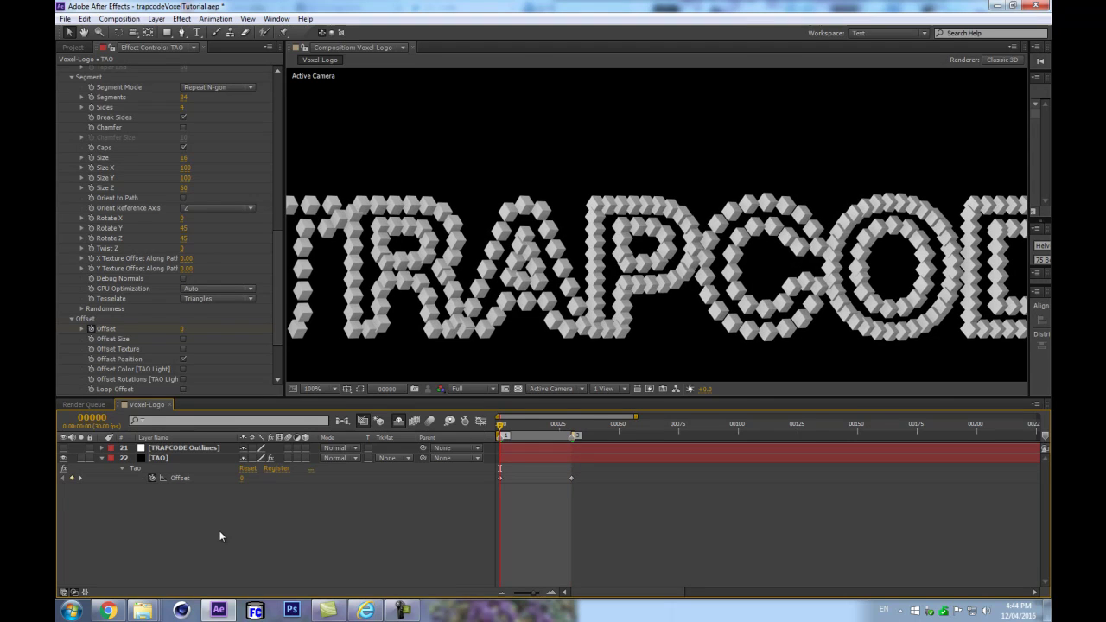
key("equal")
key("equal")
left_click_drag(510, 428, 781, 434)
key("Home")
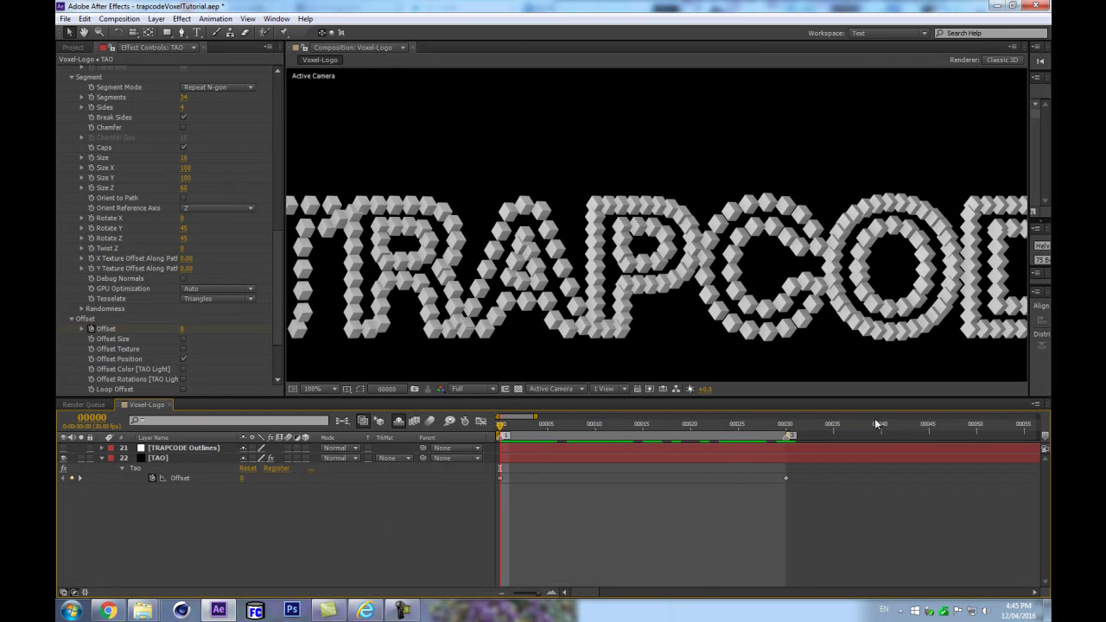
Go to frame 29, one frame before the last Offset keyframe, and preview the looping cube motion
left_click(786, 427)
key("Page_Up")
key("space")
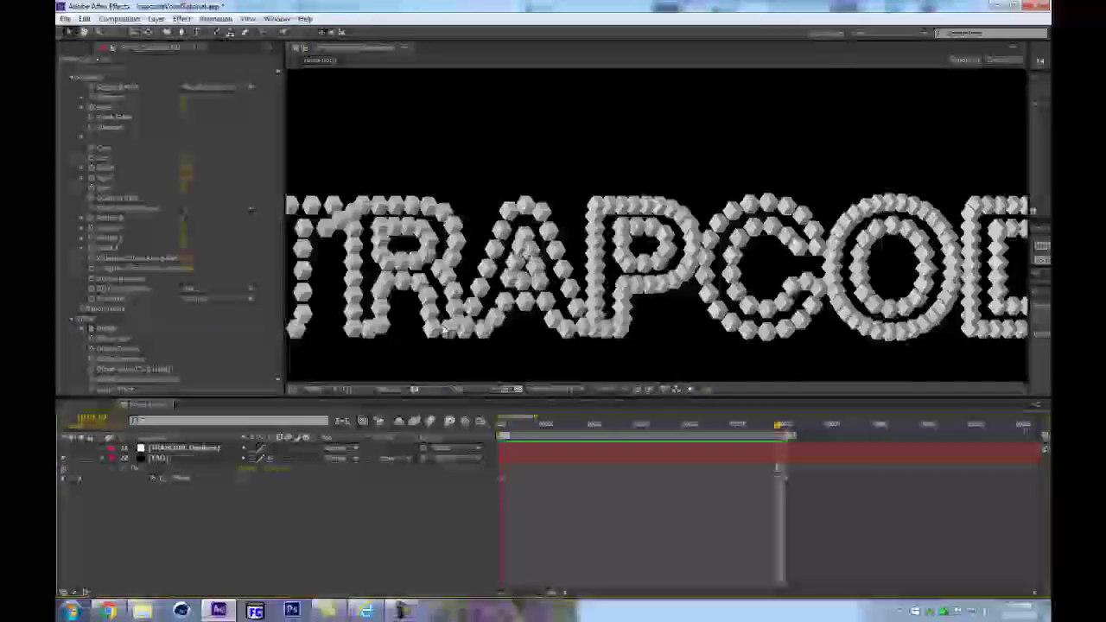
key("space")
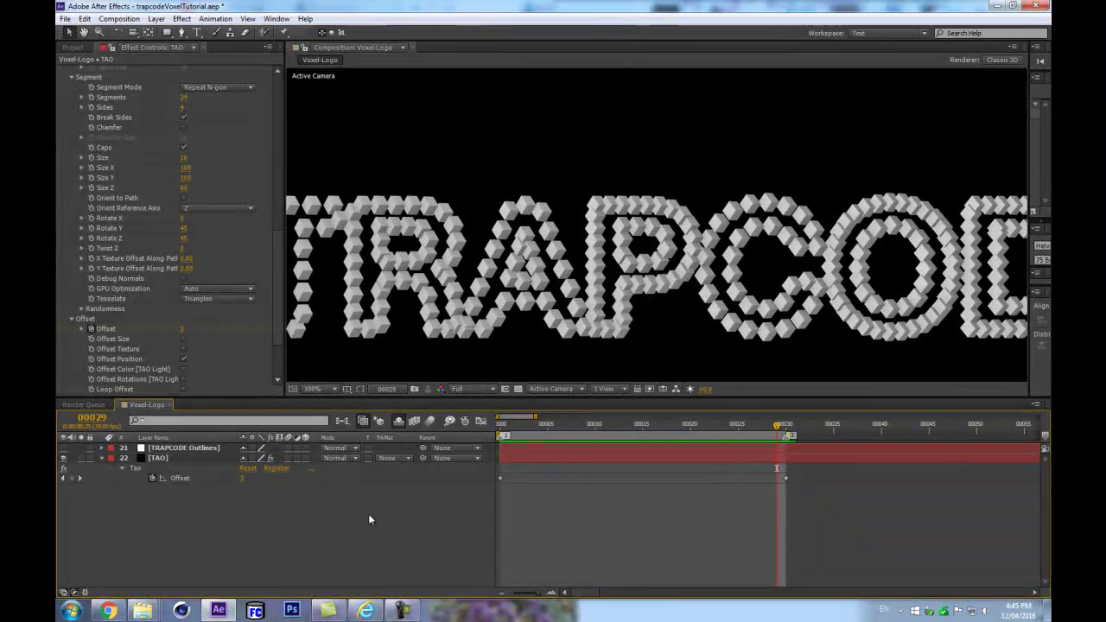
Preview the current offset animation, then set the TAO effect's Segments to 35
key("ctrl+alt+KP_Divide")
key("KP_0")
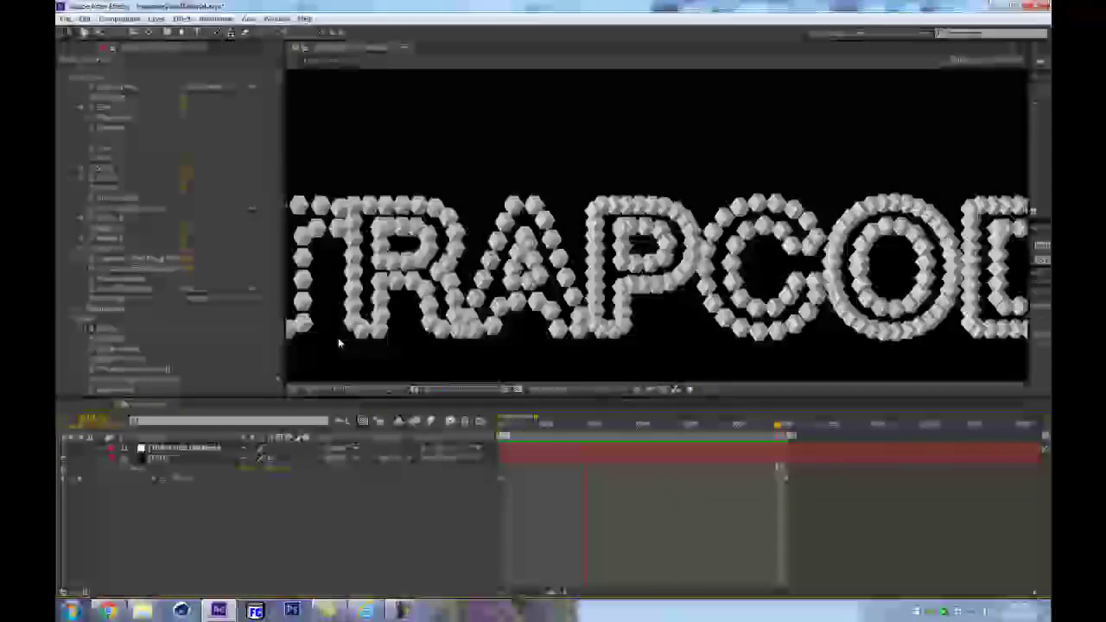
left_click(178, 97)
left_click(185, 98)
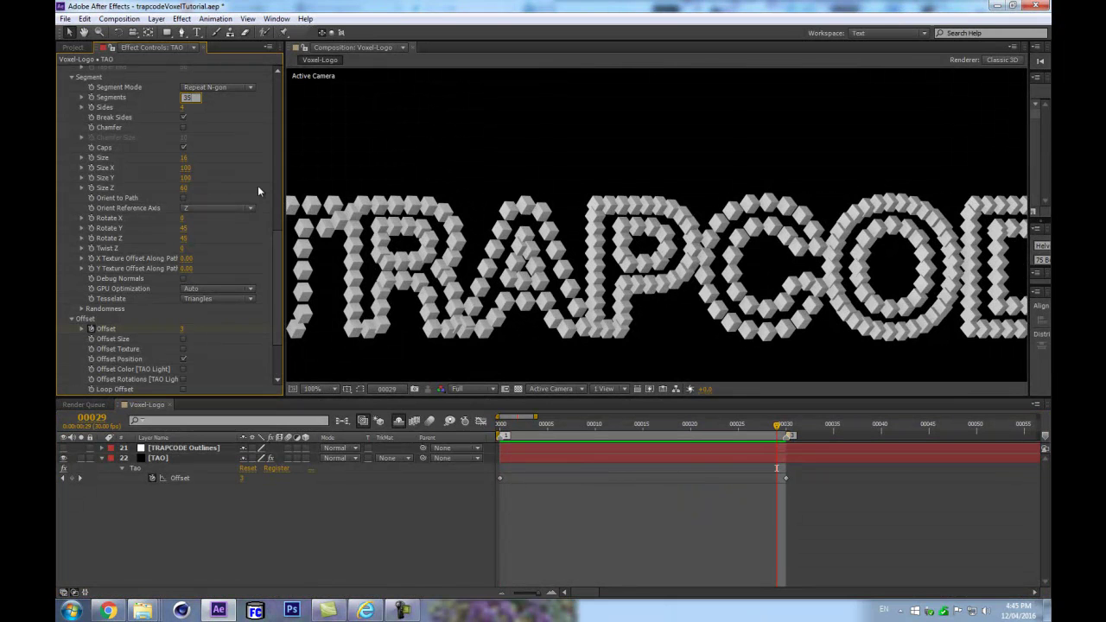
key("Return")
key("space")
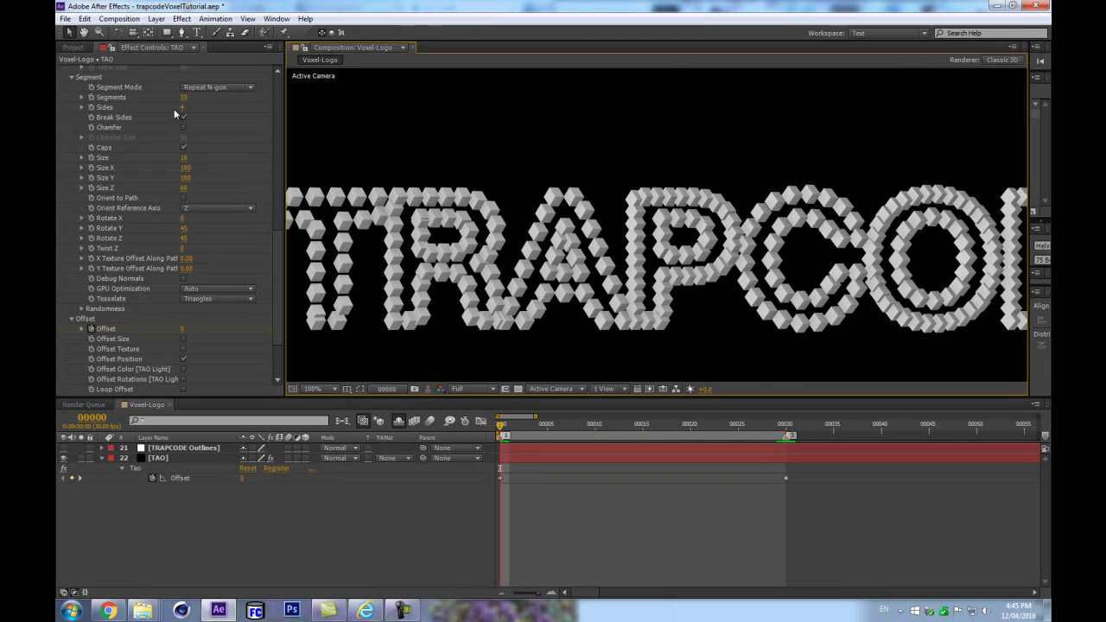
Set the TAO effect's Segments to 34 and play back the animation to check the loop
left_click(183, 98)
type("34")
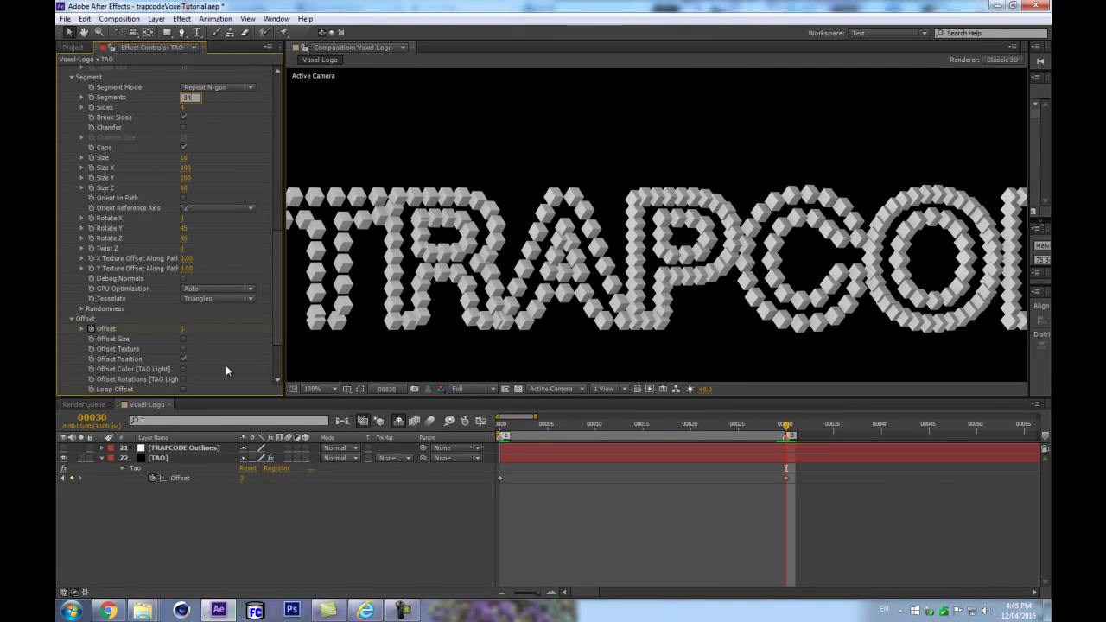
key("Return")
key("space")
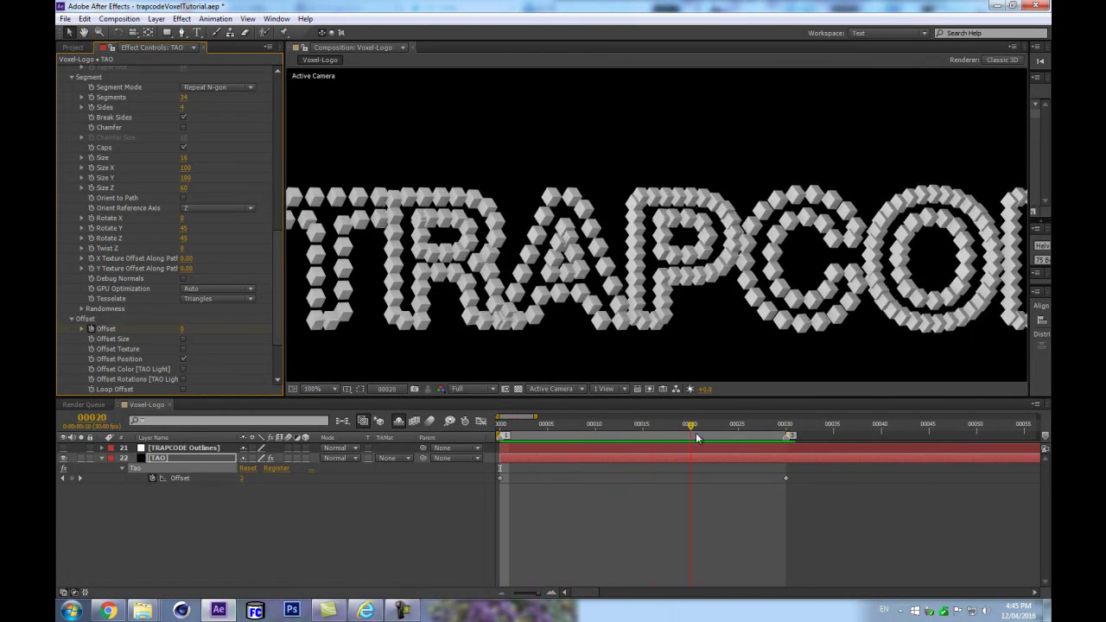
Set the Segments of the TAO effect to 35
left_click(187, 97)
type("35")
key("Return")
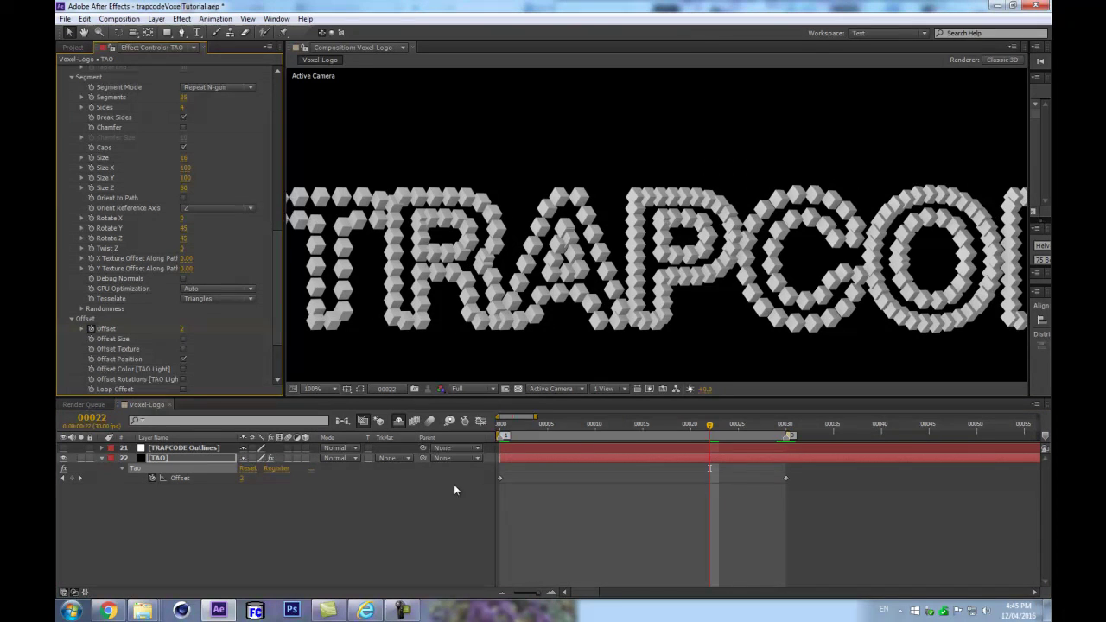
Compare the frames at the first and last Offset keyframes and preview the loop across the whole logo
key("j")
key("k")
key("j")
key("k")
left_click(423, 507)
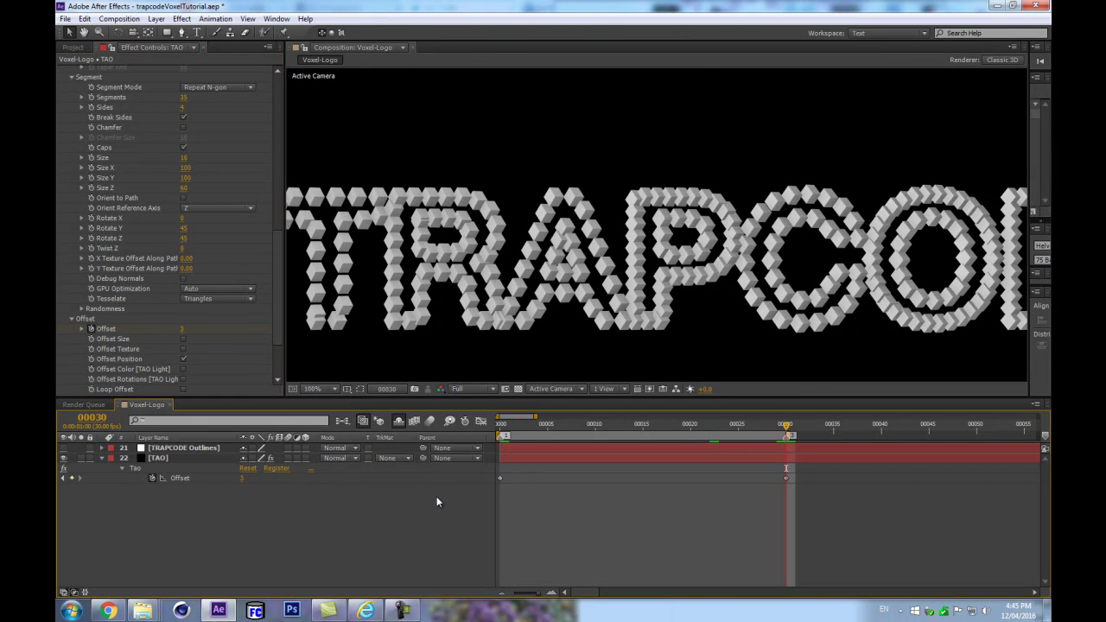
key("j")
key("k")
key("j")
key("k")
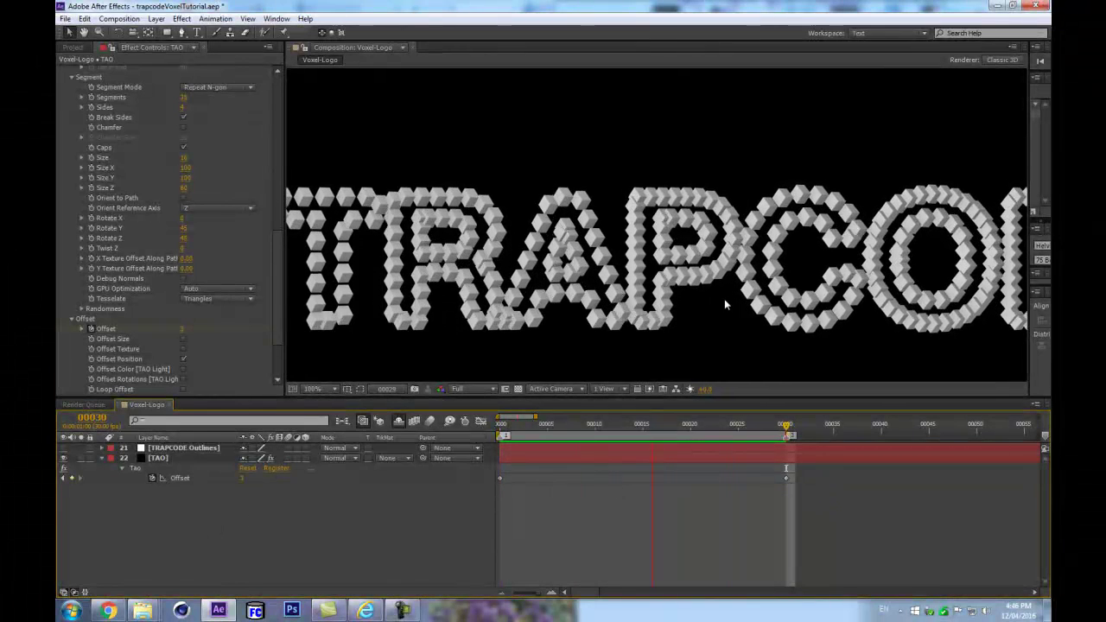
scroll(814, 272, "down", 1)
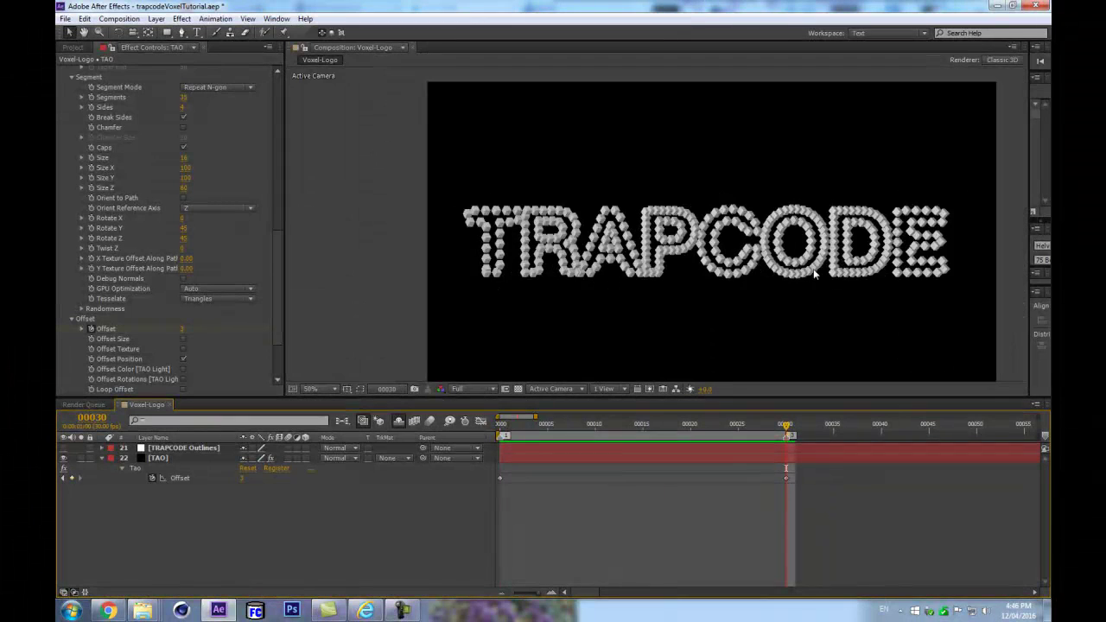
key("KP_0")
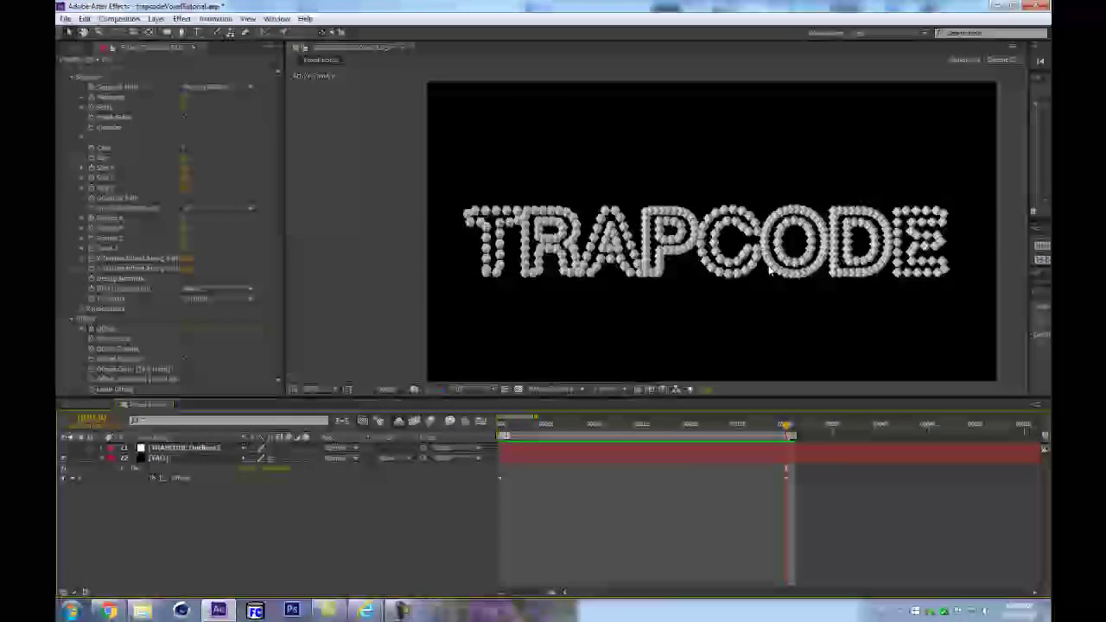
scroll(775, 271, "up", 1)
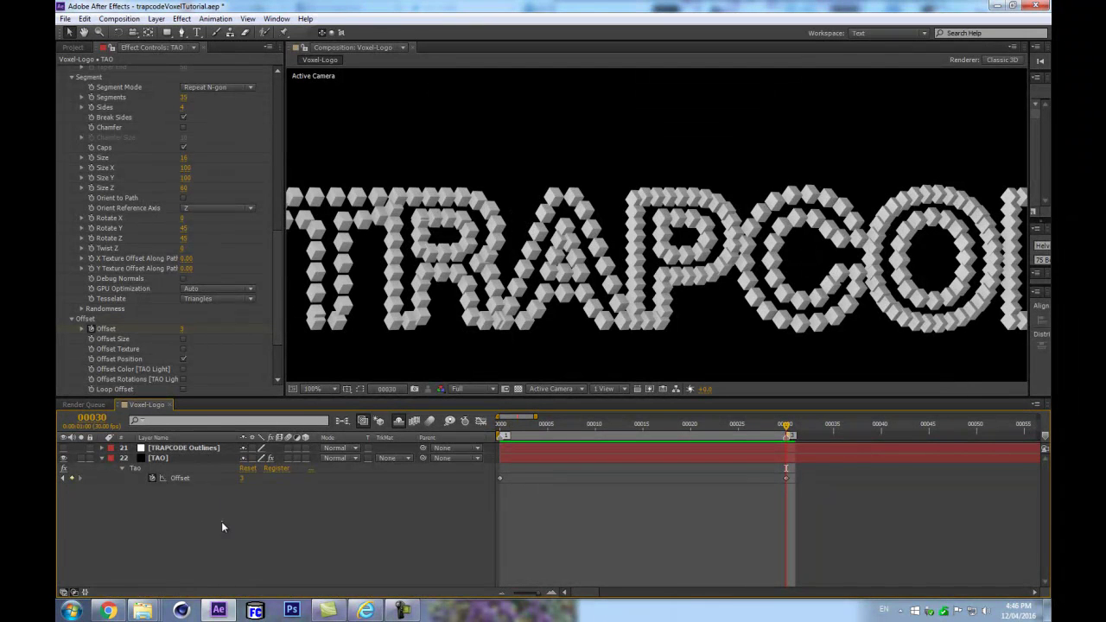
Examine the animation around frame 30, where the work area ends, and preview it
scroll(540, 481, "up", 7)
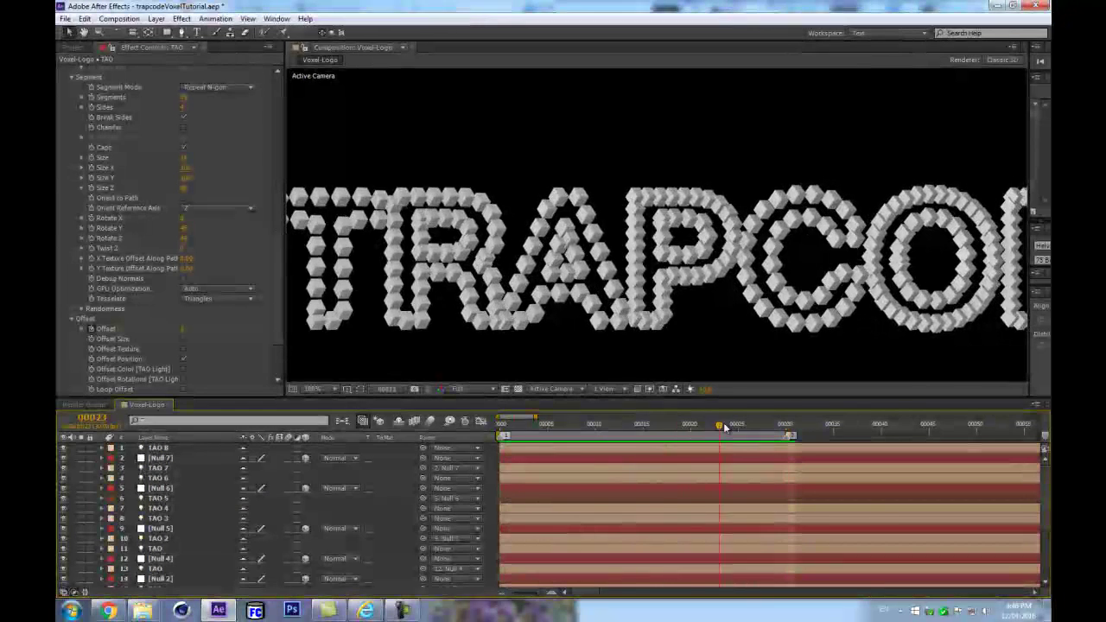
left_click(812, 427)
left_click(785, 434)
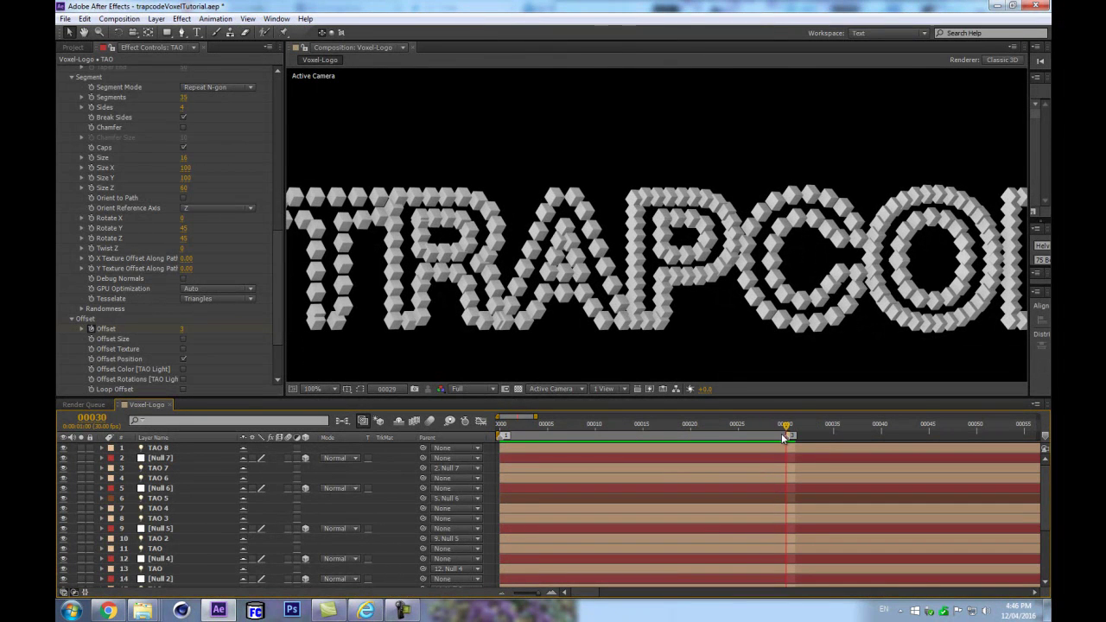
key("Page_Up")
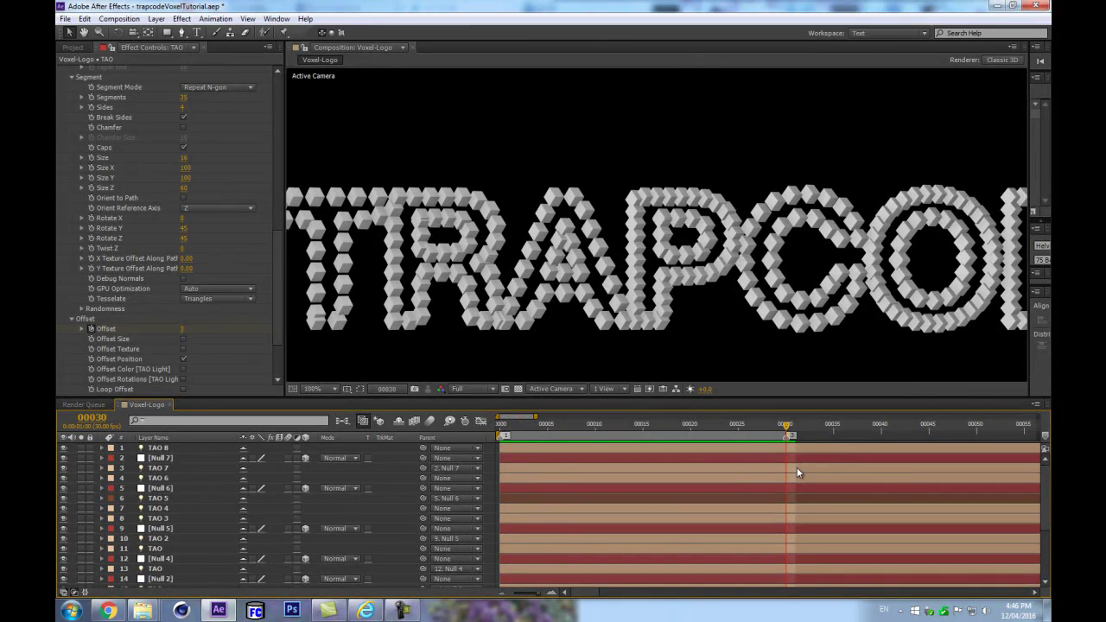
key("shift")
left_click(156, 518)
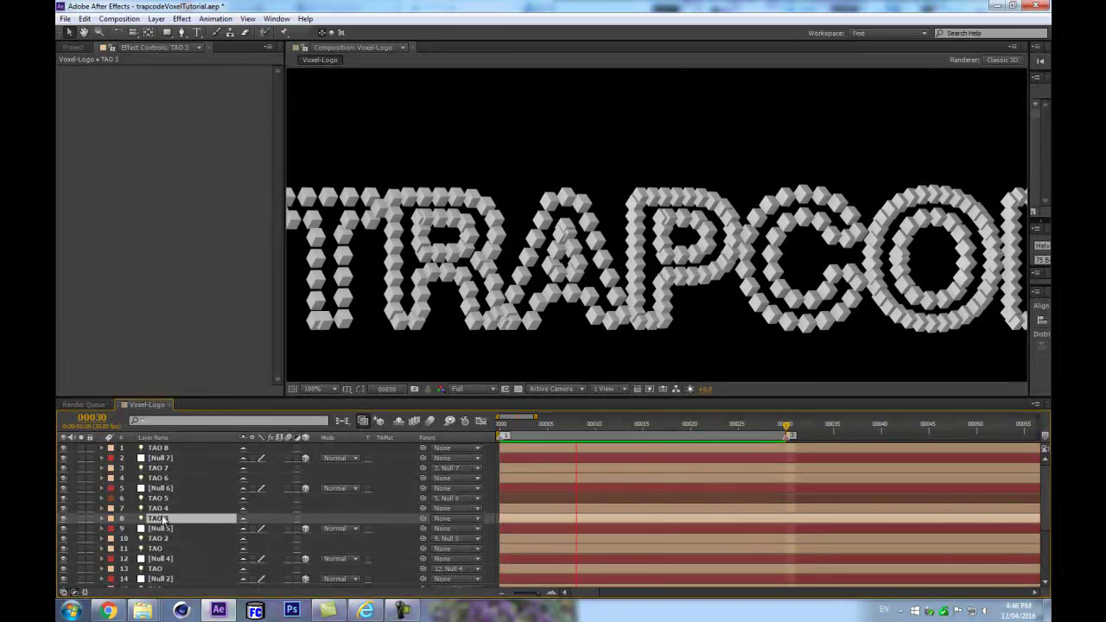
Enable Loop Offset in the Offset settings of the TAO solid layer
scroll(202, 514, "down", 3)
scroll(202, 518, "down", 1)
left_click(175, 562)
scroll(165, 340, "down", 10)
scroll(190, 273, "down", 10)
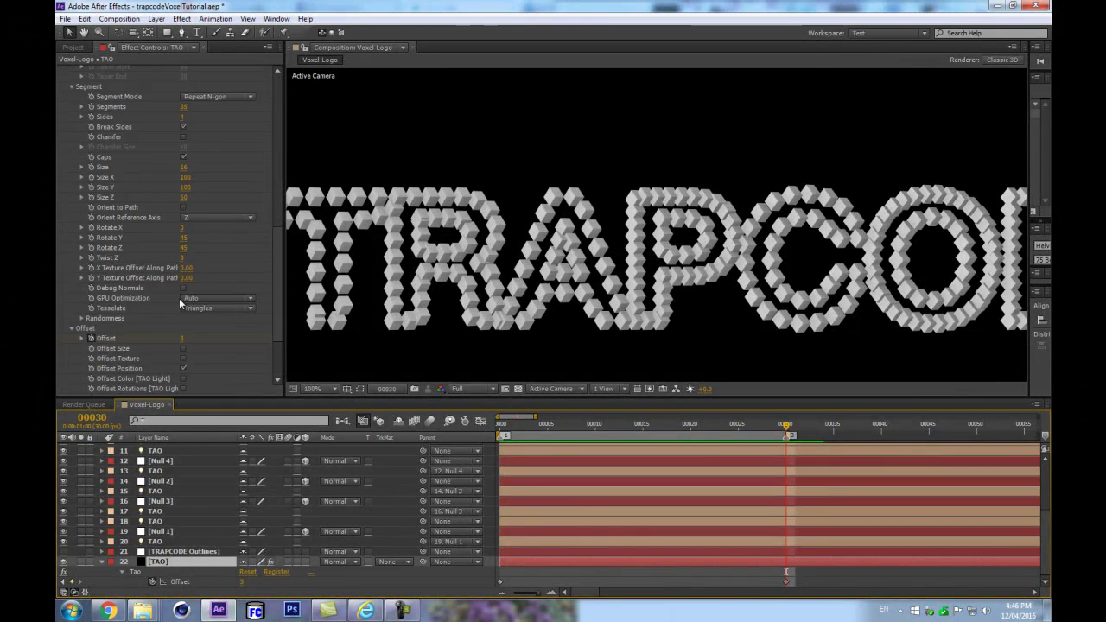
scroll(183, 326, "down", 3)
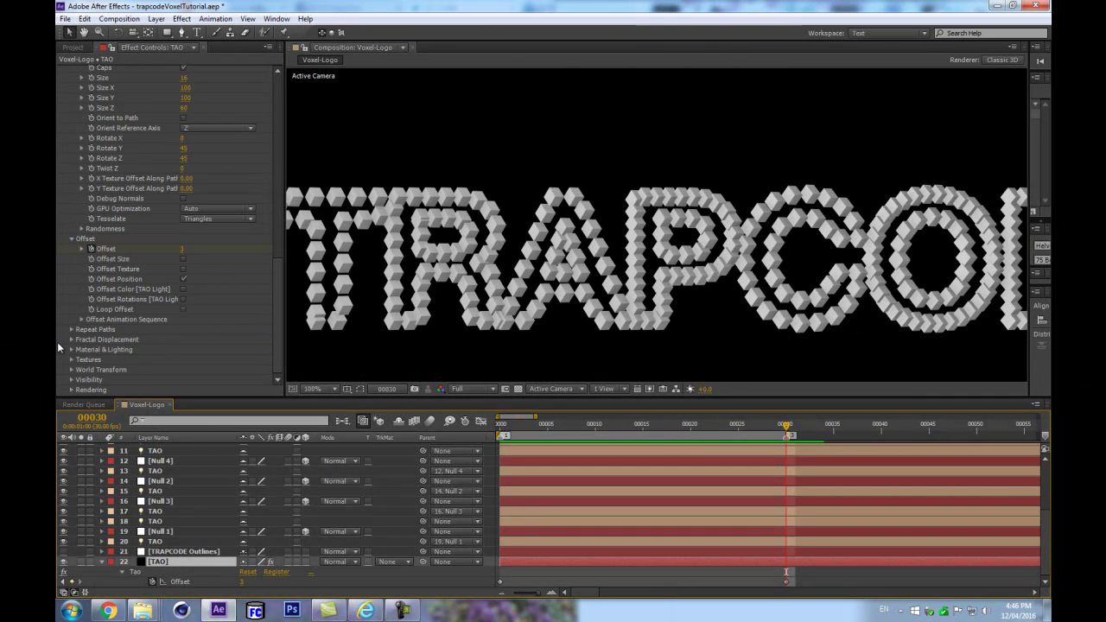
left_click_drag(786, 423, 595, 395)
left_click(184, 309)
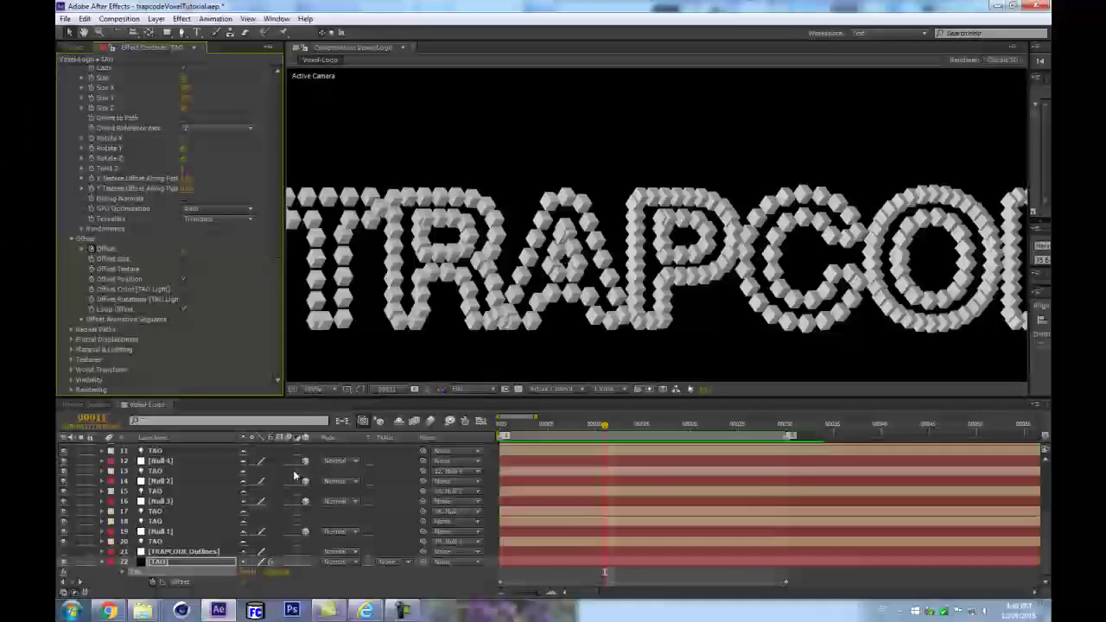
Check the looped offset at both keyframes and preview it with the full logo in view
key("k")
key("j")
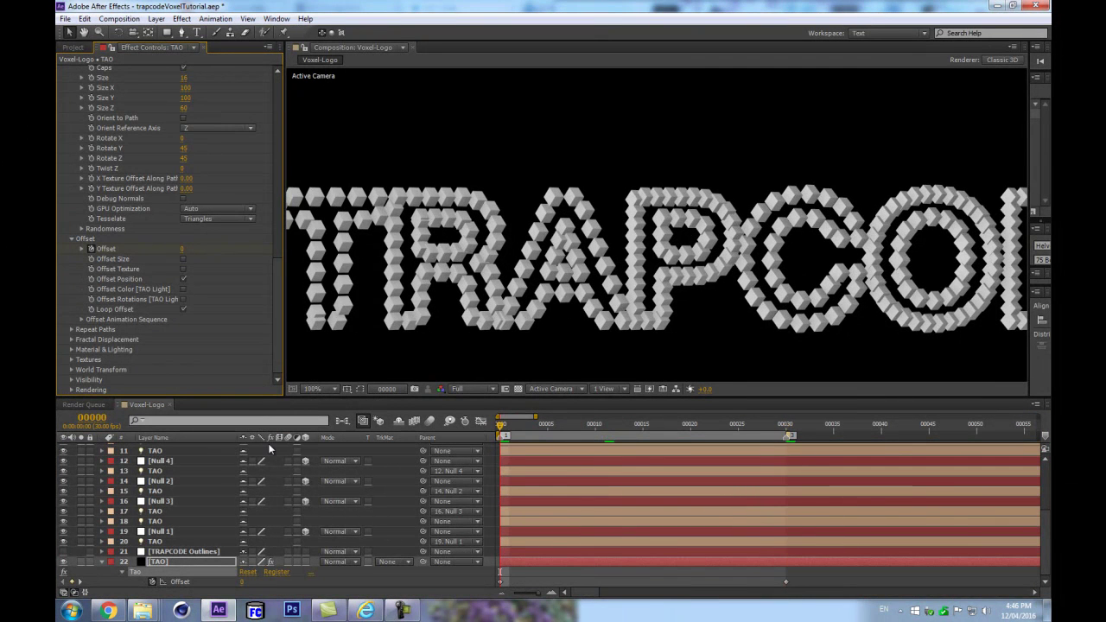
key("space")
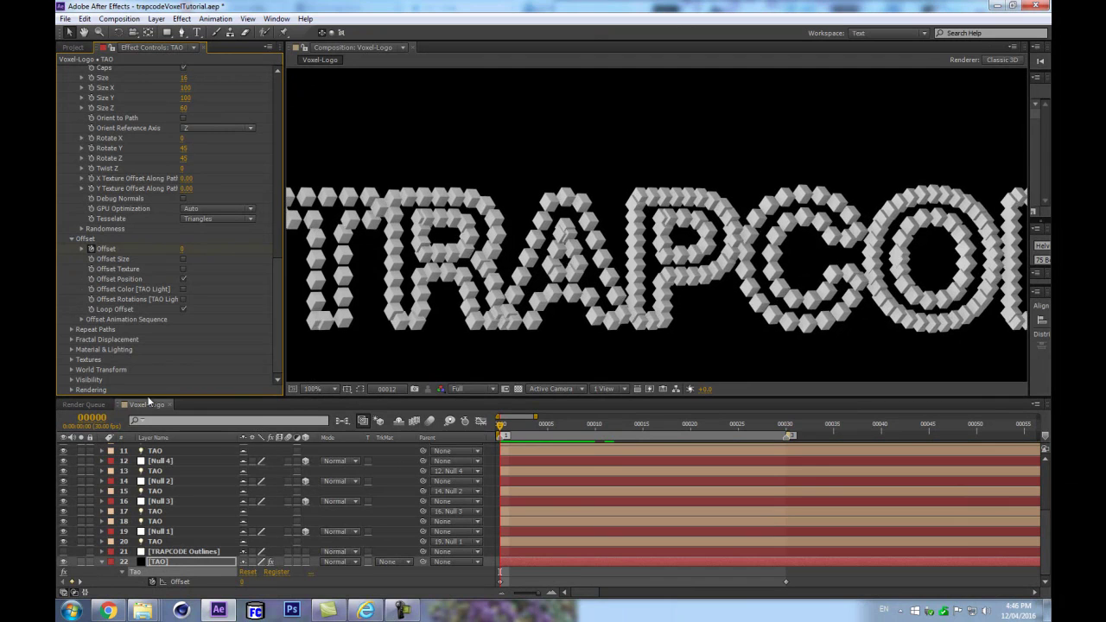
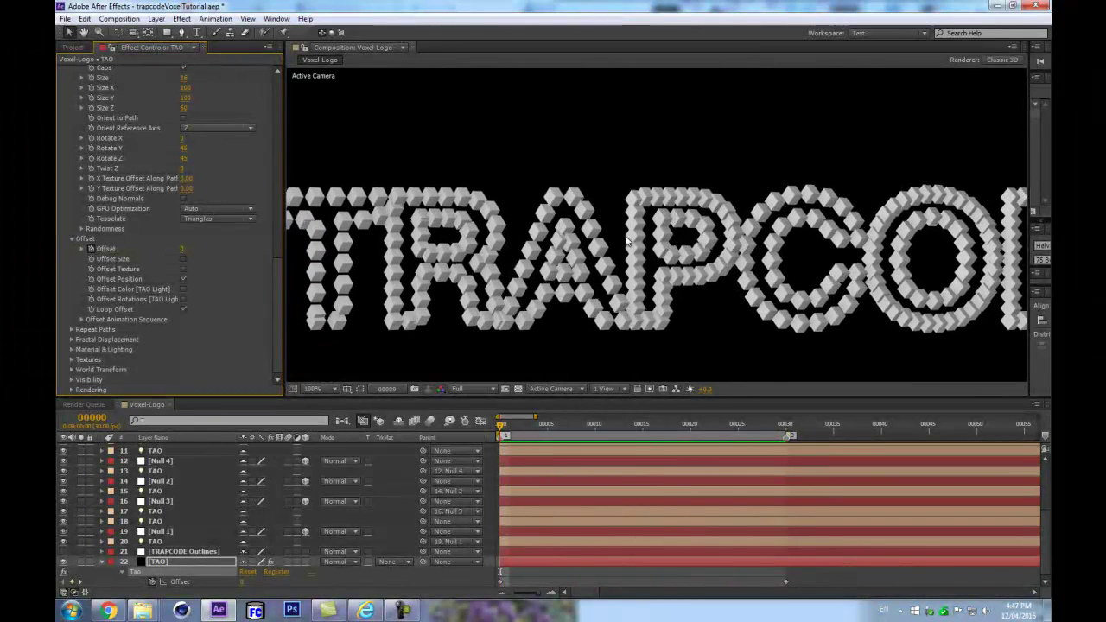
scroll(620, 257, "down", 1)
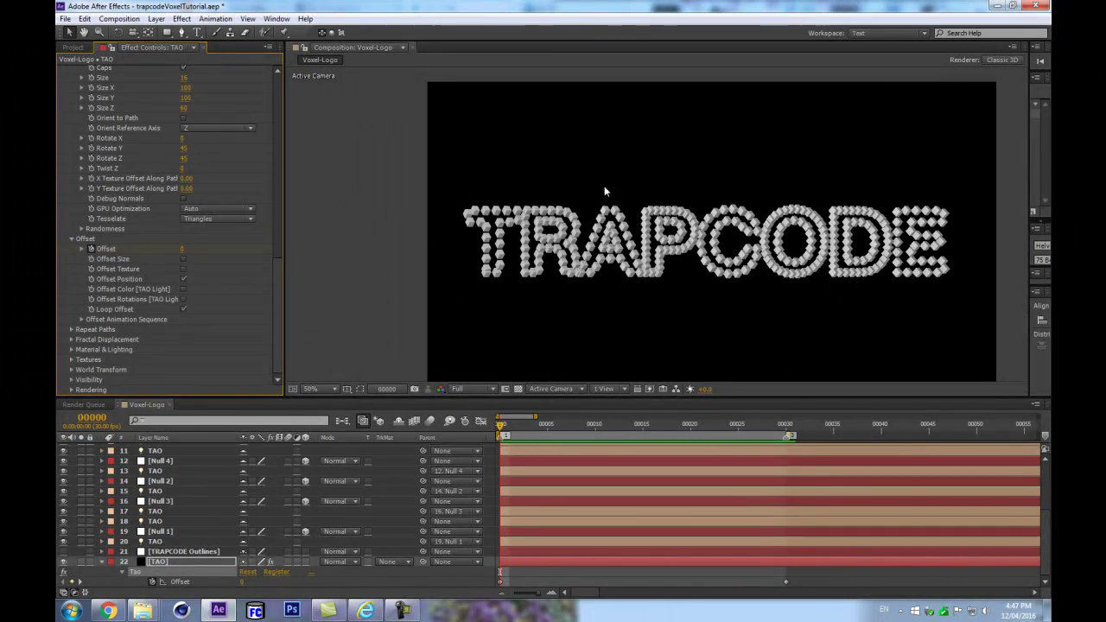
Try renaming the TAO light on layer 20 to "TAO seg:2"
left_click(169, 540)
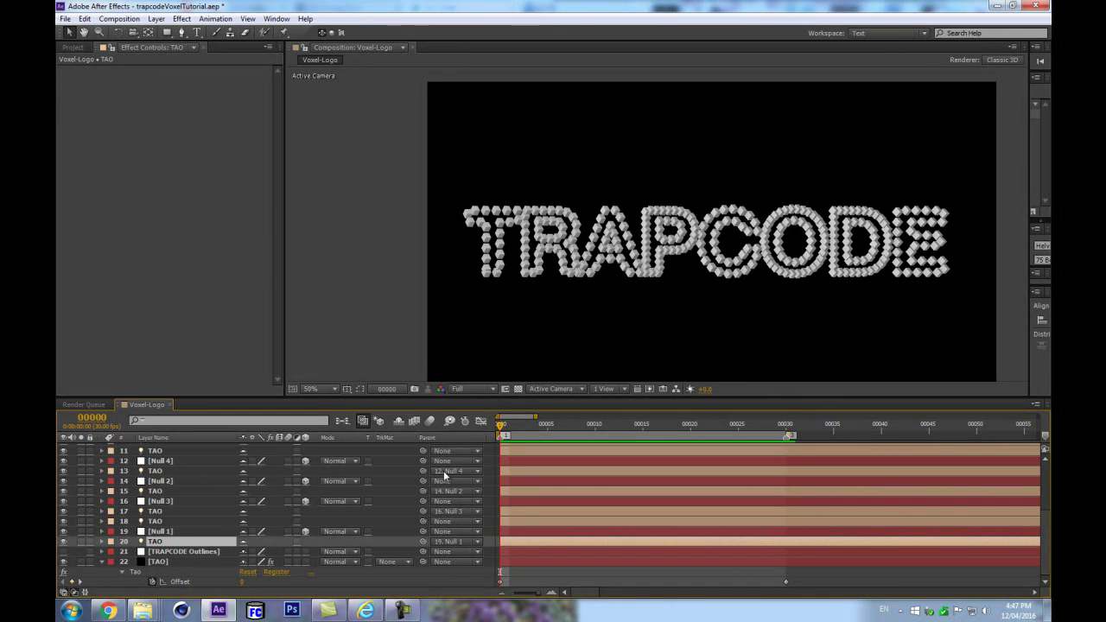
key("Return")
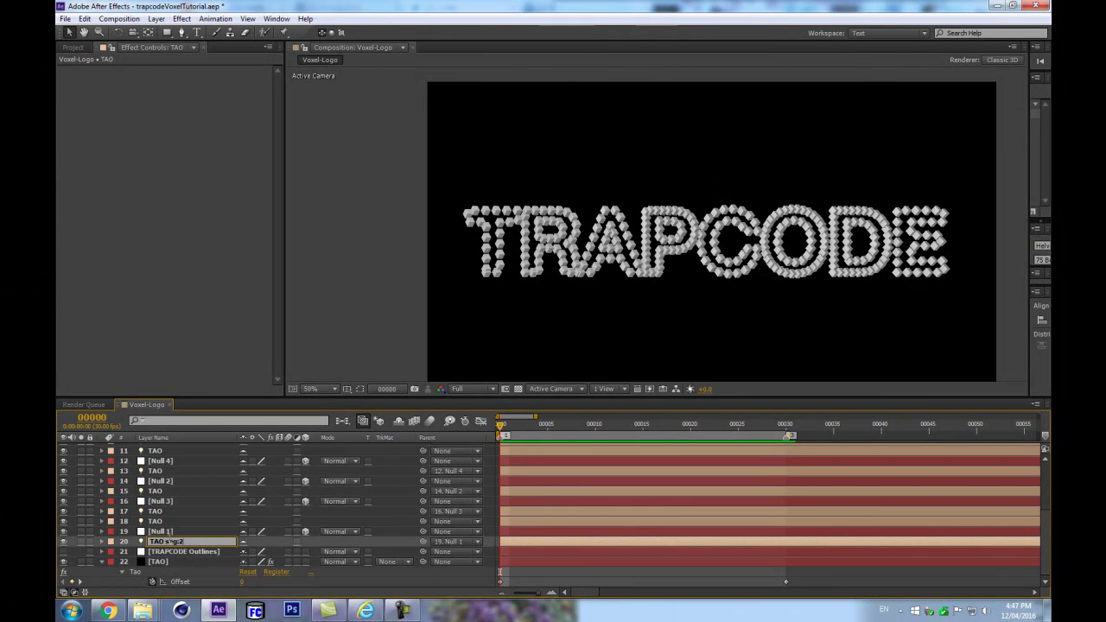
key("Return")
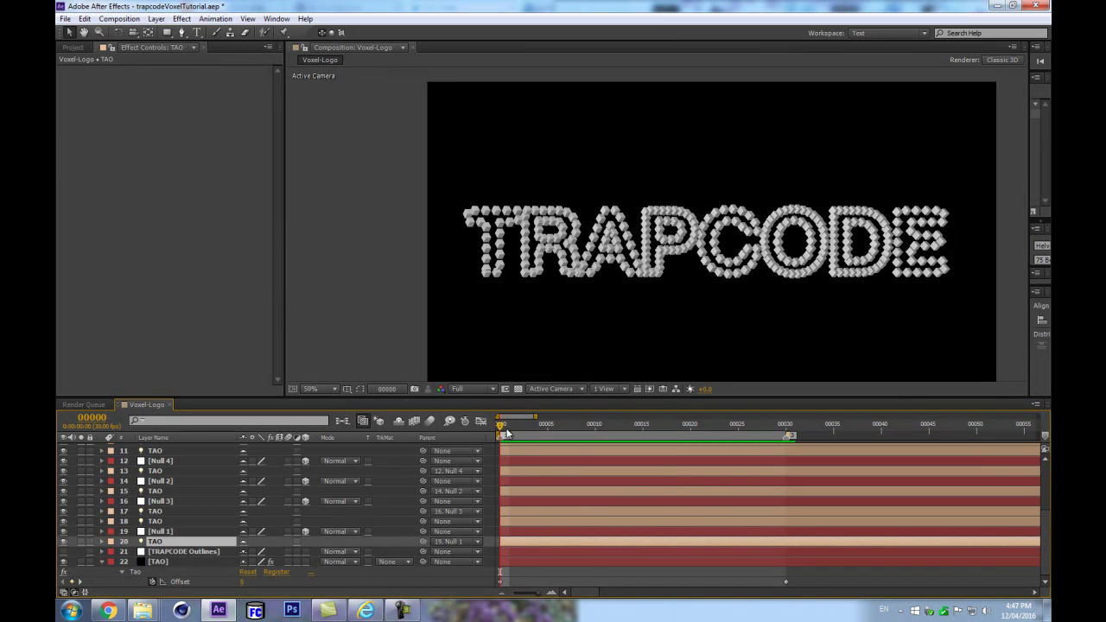
Set the TAO solid's Offset keyframe at frame 30 to 3
left_click(784, 421)
left_click(169, 562)
scroll(232, 314, "down", 3)
scroll(231, 311, "down", 5)
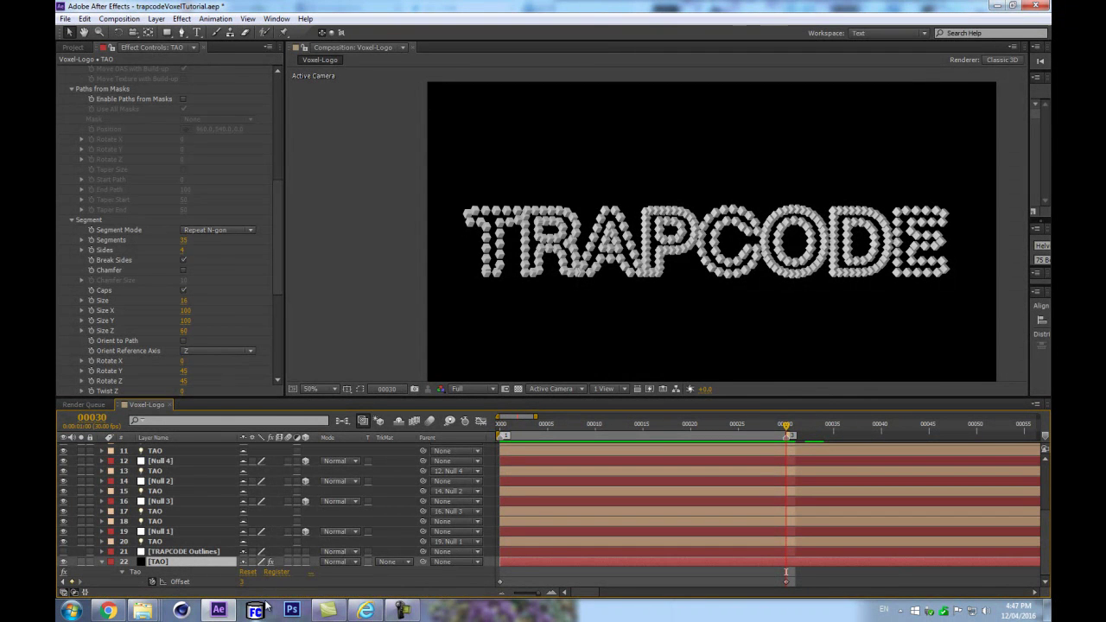
left_click(243, 582)
type("100/3")
key("Return")
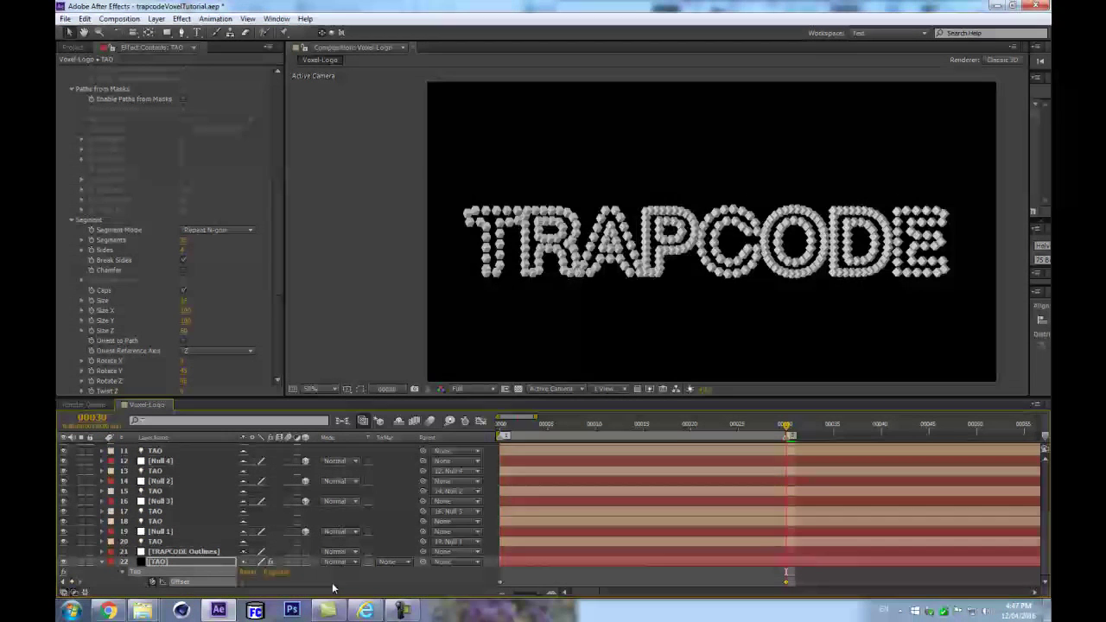
Preview the loop up close and switch between the start frame and frame 30 to compare them
left_click(500, 425)
scroll(722, 266, "up", 1)
left_click(80, 581)
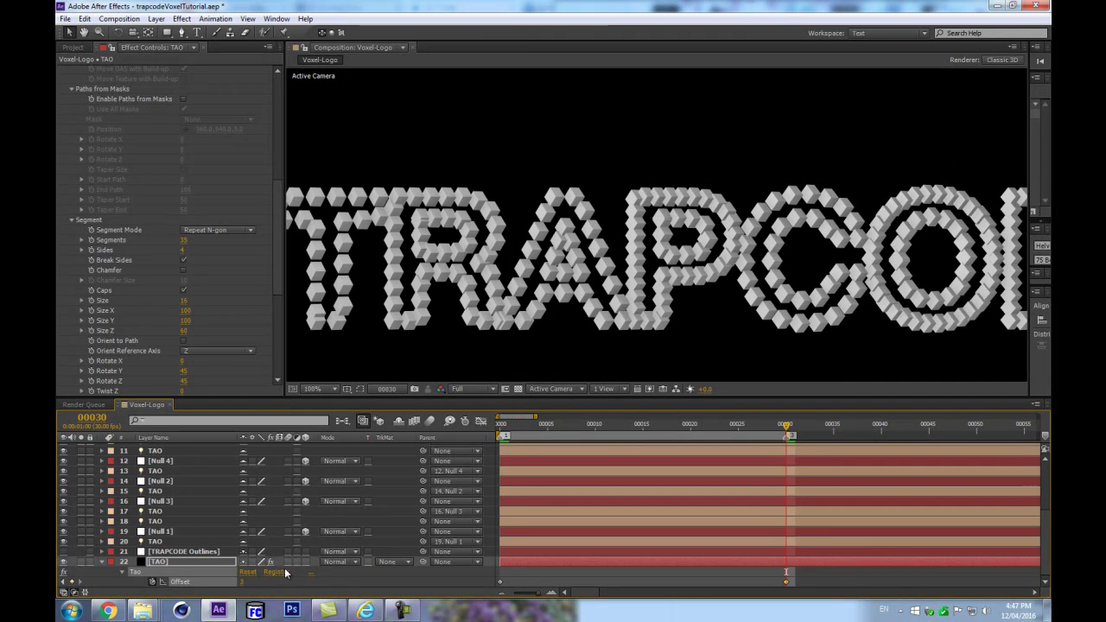
key("KP_0")
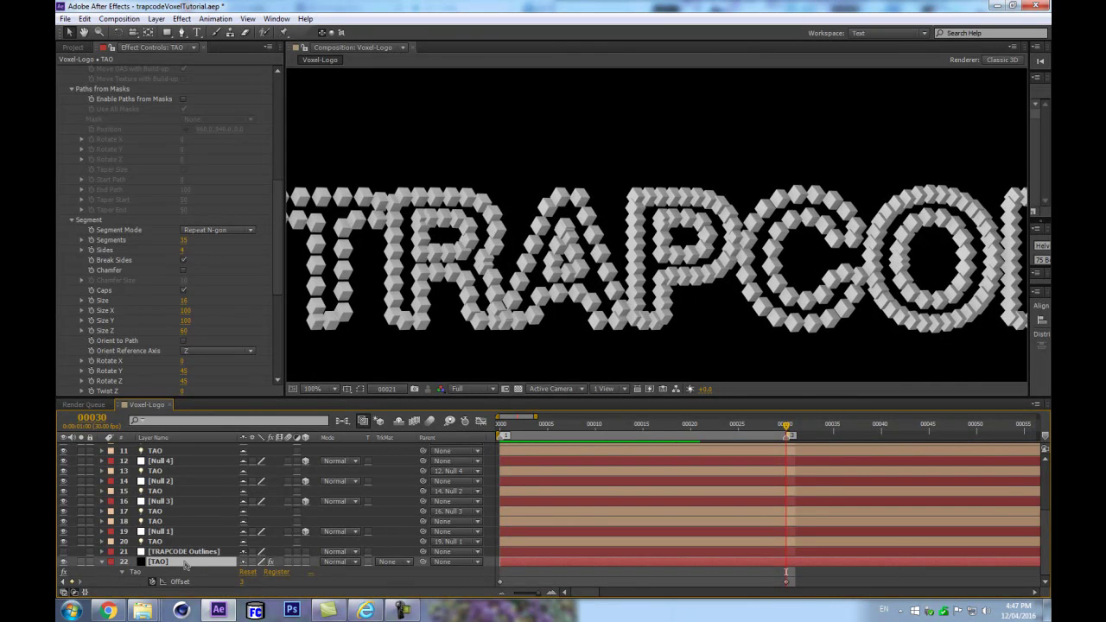
key("Escape")
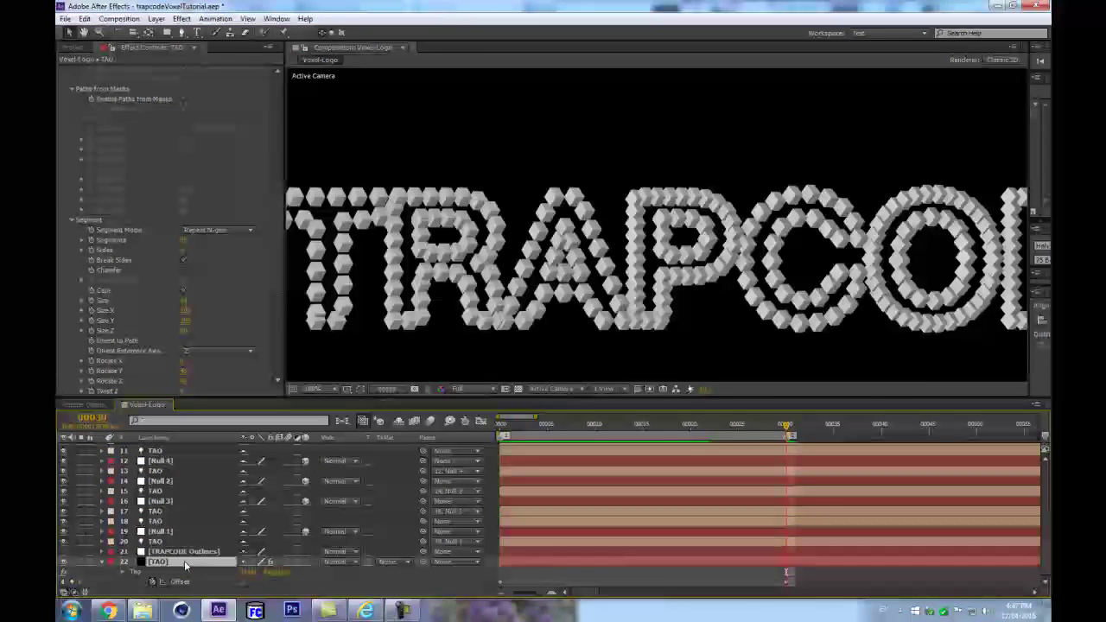
key("Home")
key("3")
key("1")
key("3")
key("1")
key("3")
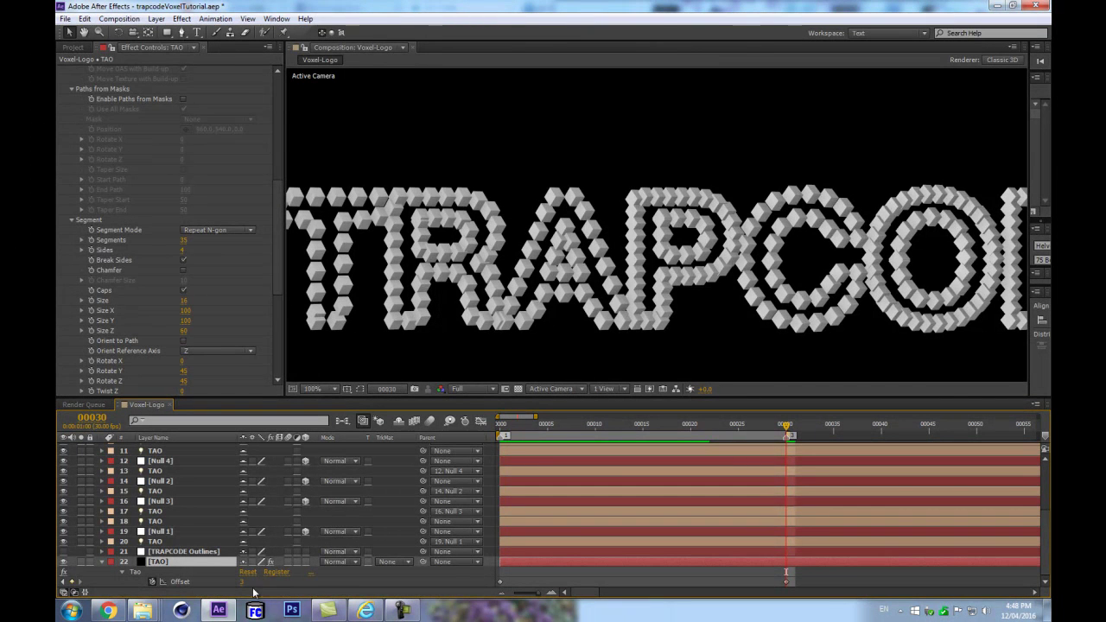
Set the TAO effect's Segments to 37 and its Offset keyframe at frame 30 to 100/36
left_click(187, 240)
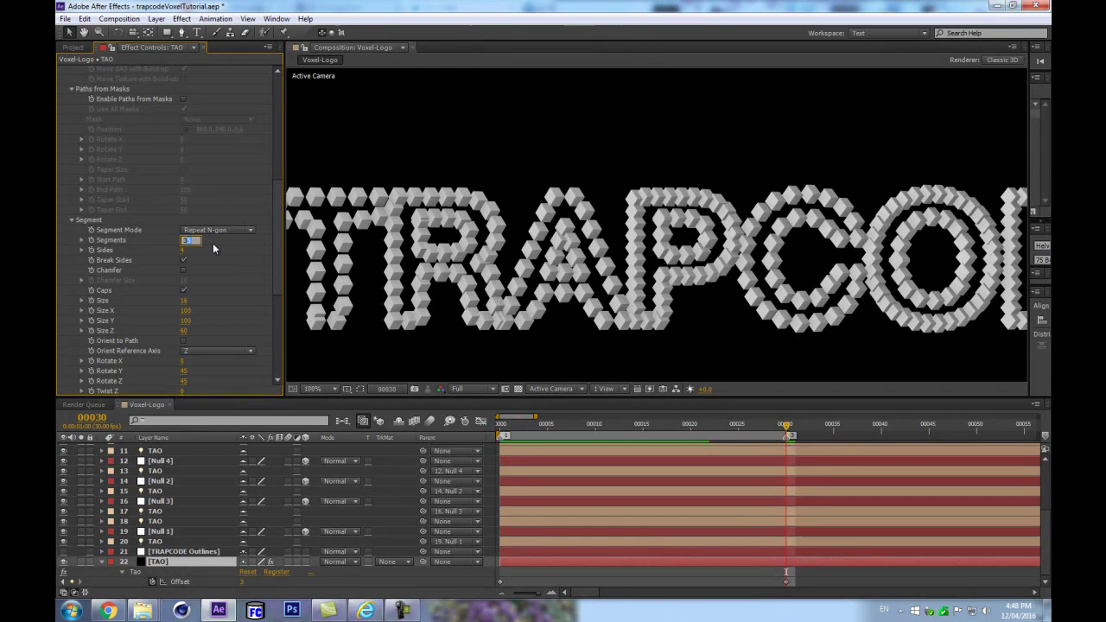
left_click(250, 582)
type("100/36")
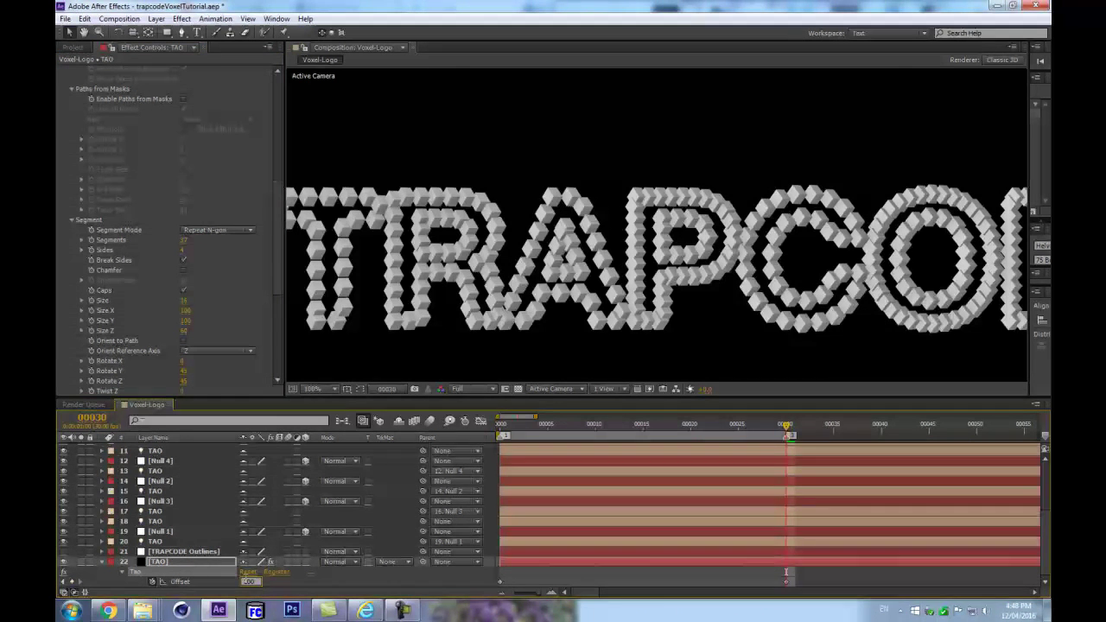
key("Return")
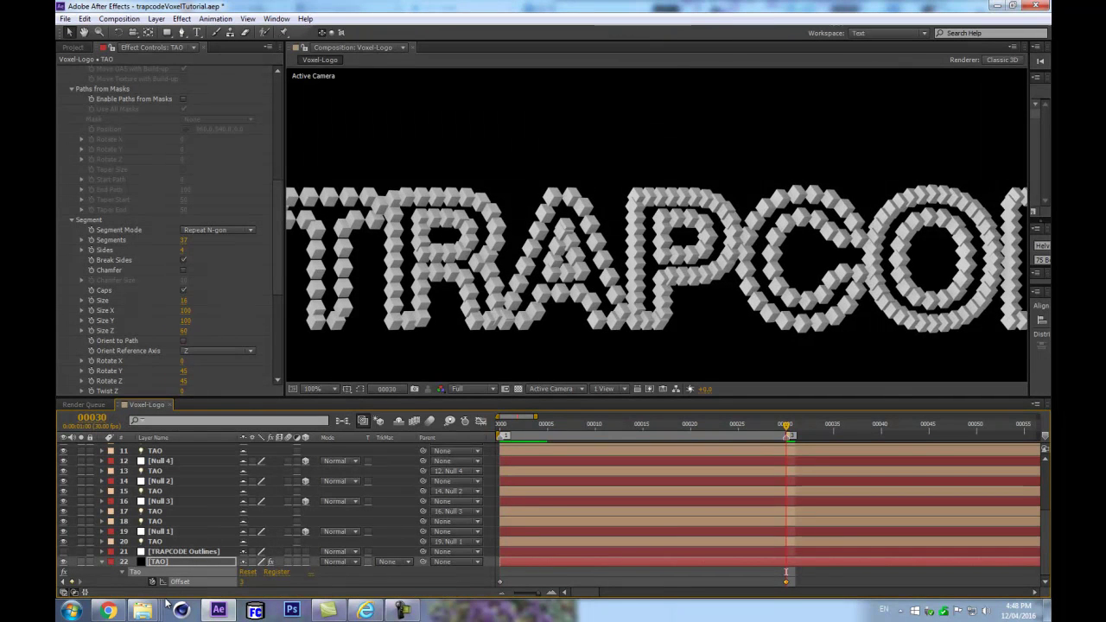
Compare the start and end keyframes with 37 segments and preview the resulting loop
key("j")
key("k")
key("j")
key("0")
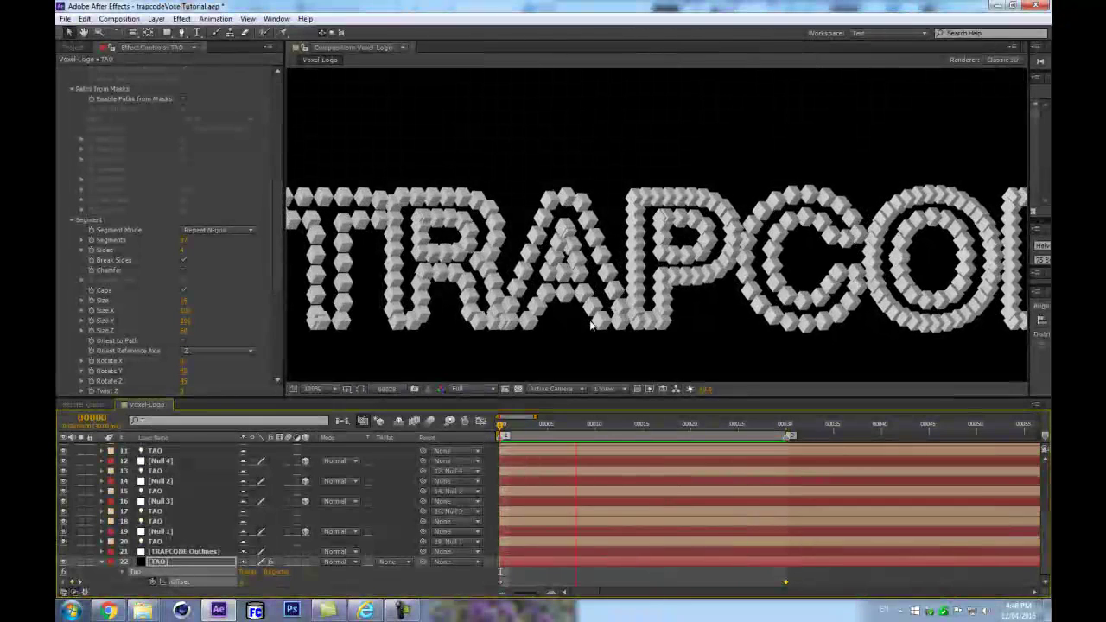
Reveal the light options of the TAO light parented to Null 1 and enable Size from Radius in the TAO solid's effect
key("space")
left_click(177, 551)
left_click(176, 542)
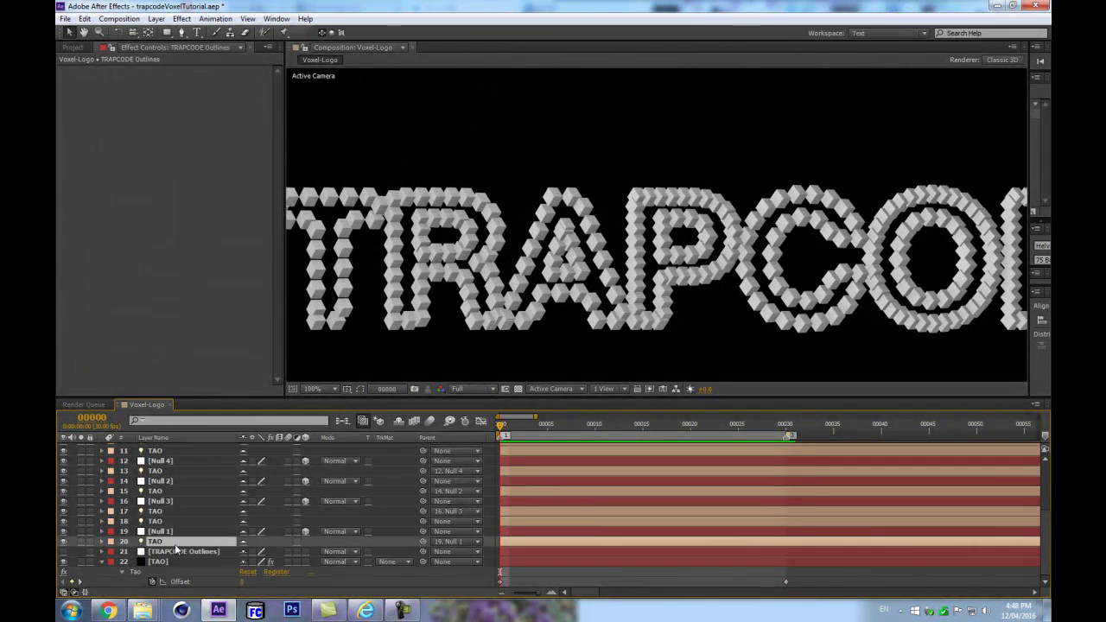
key("a")
key("a")
scroll(162, 552, "down", 3)
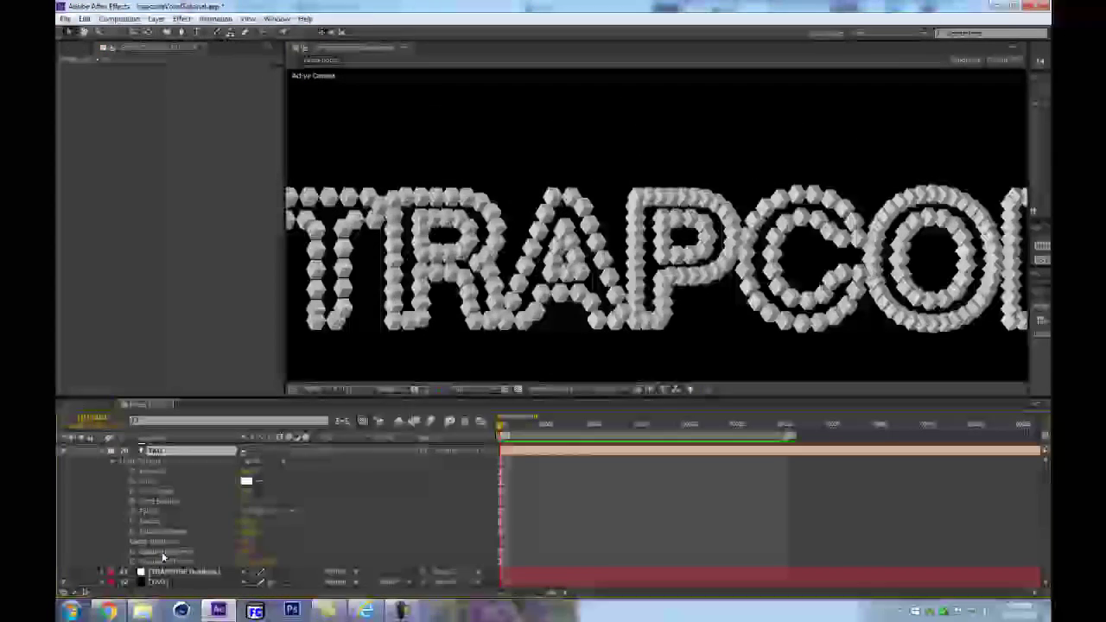
left_click(161, 583)
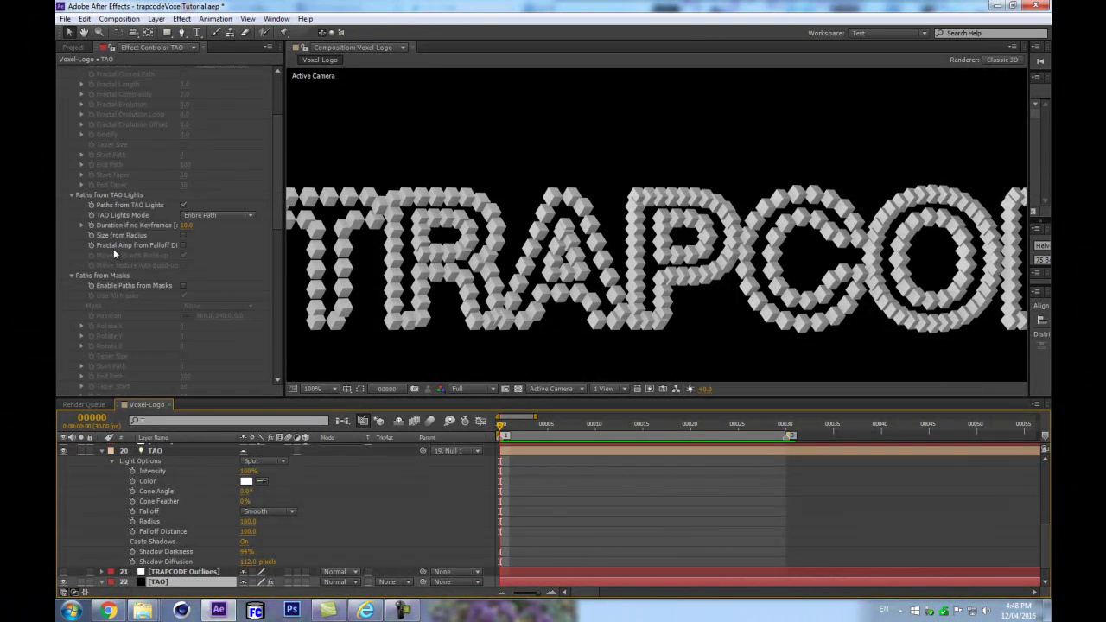
left_click(183, 235)
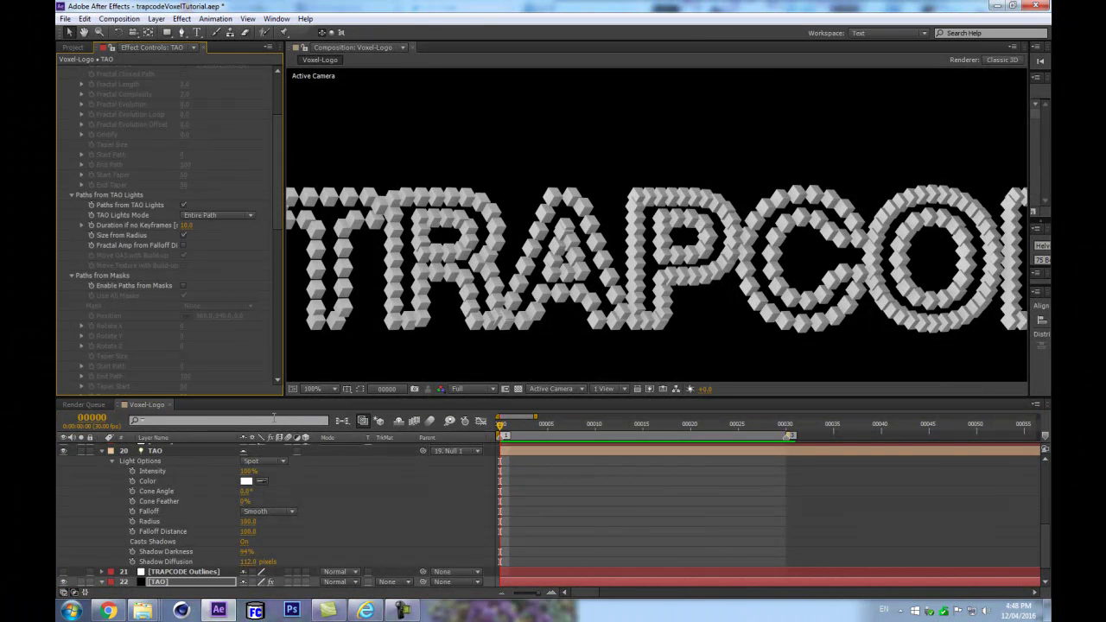
Reveal the Position keyframes of TAO light layer 18 and Null 1, and go to Null 1's last keyframe at frame 188
left_click(159, 453)
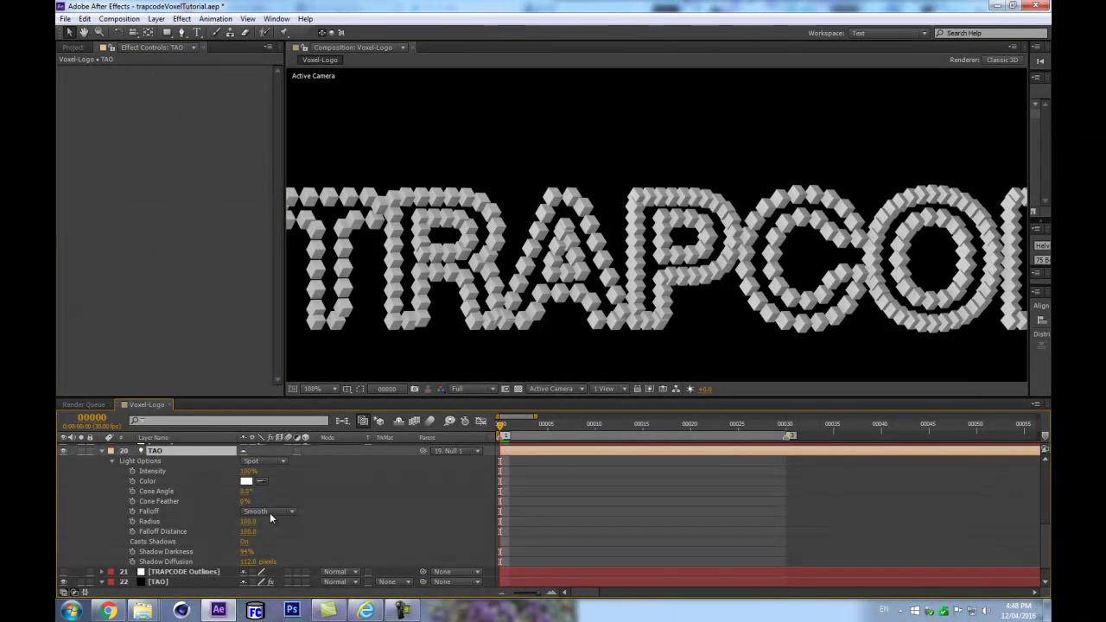
scroll(216, 506, "up", 2)
left_click(170, 493)
key("p")
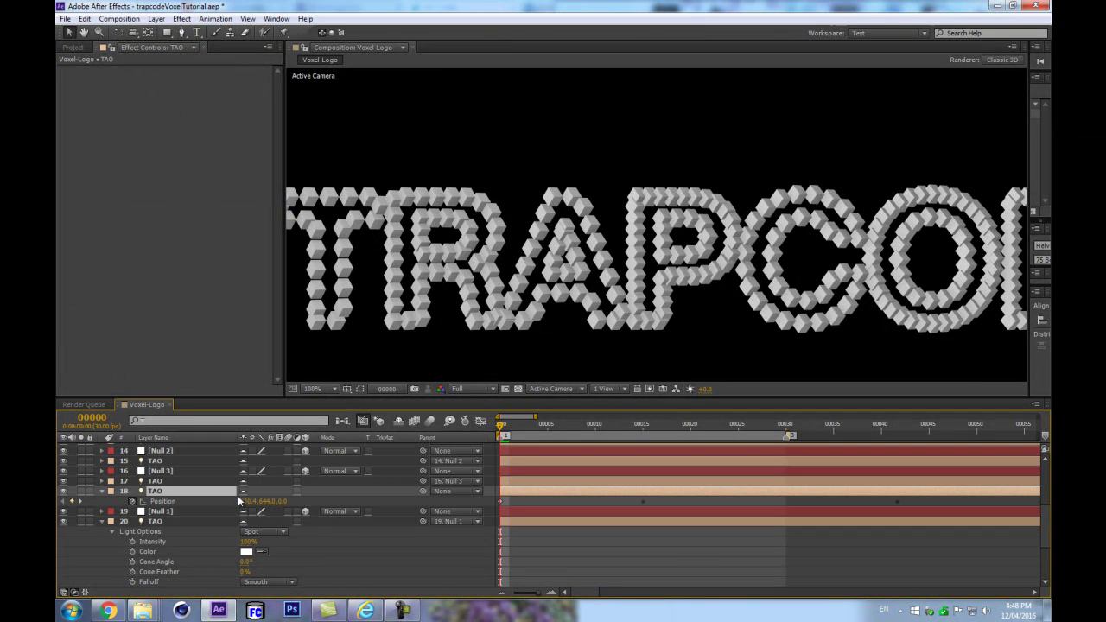
key("semicolon")
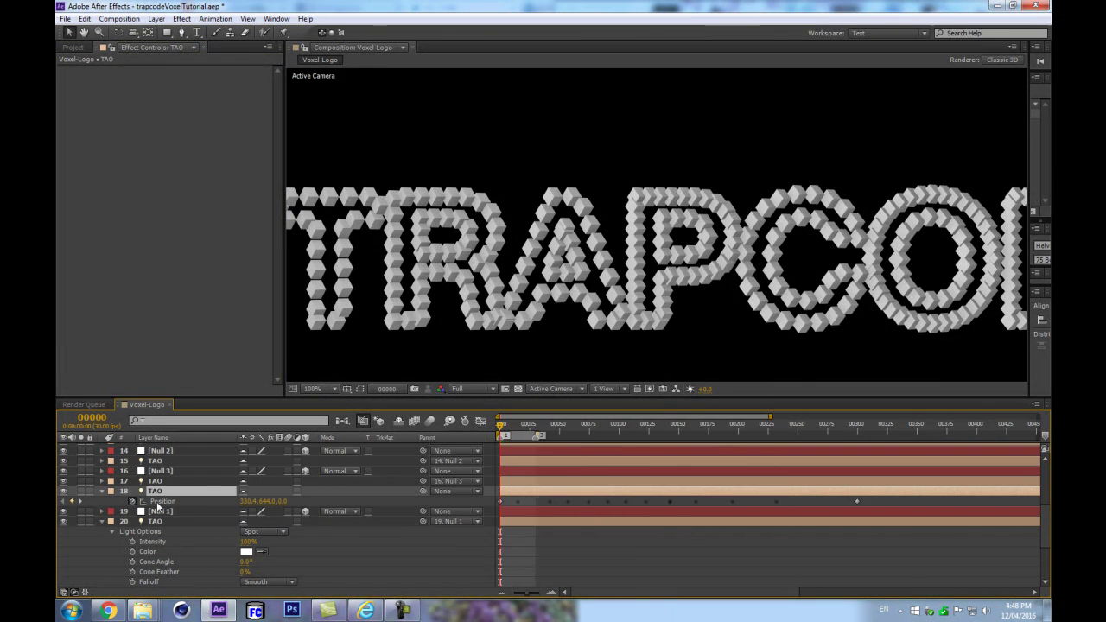
left_click(179, 521)
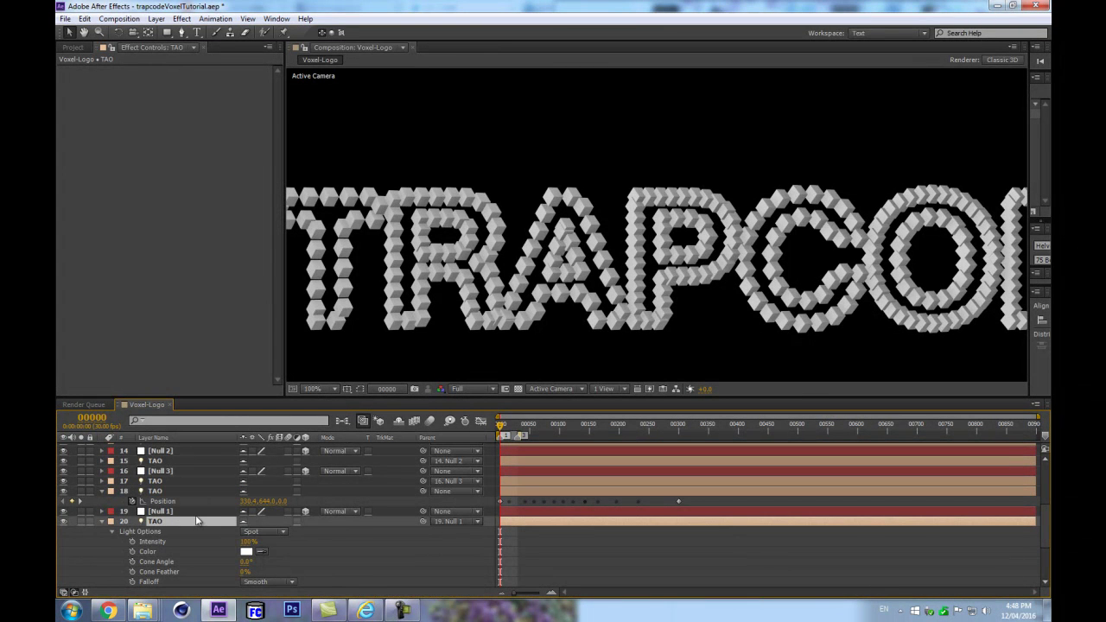
key("u")
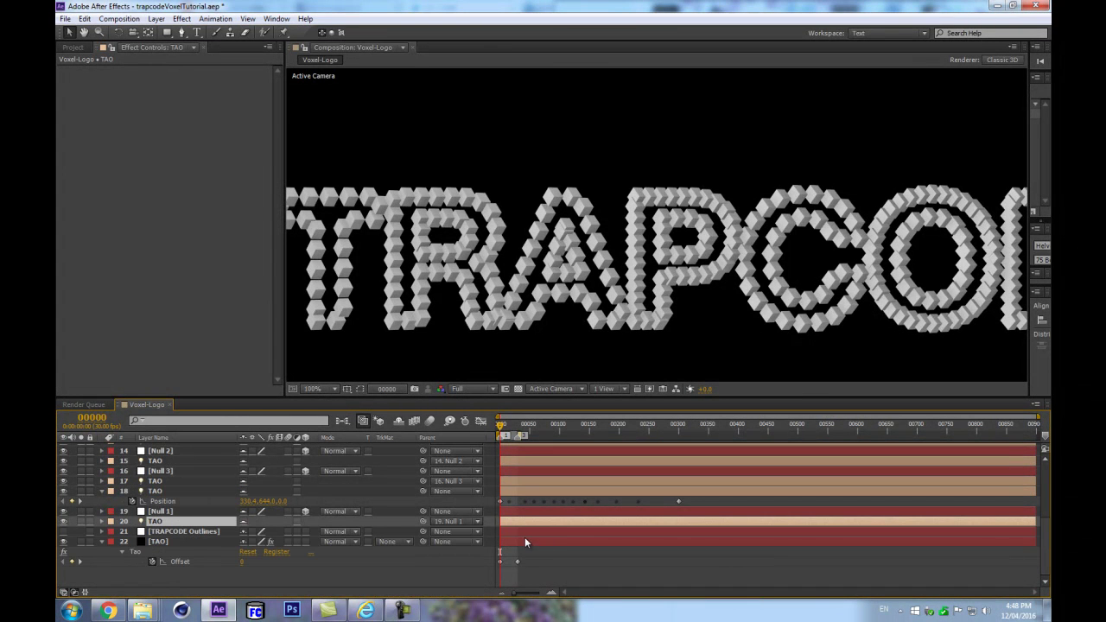
left_click(169, 511)
key("u")
left_click_drag(559, 427, 612, 428)
Keyframe the Radius of the TAO light parented to Null 1 at 100 on frame 188 and 0 on frame 189
left_click(180, 553)
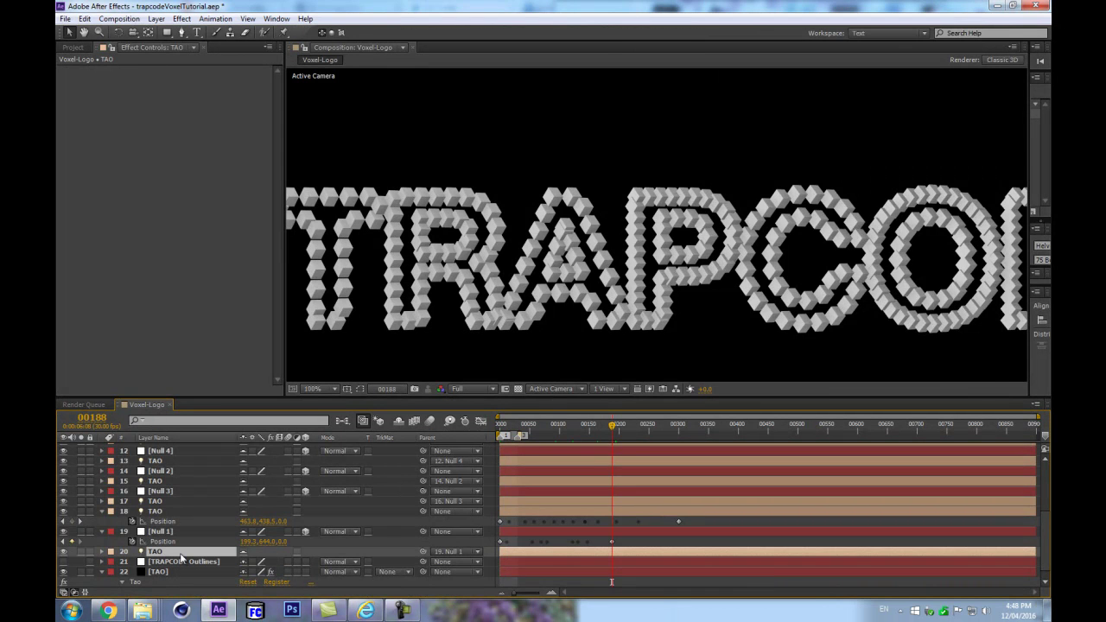
key("a")
key("a")
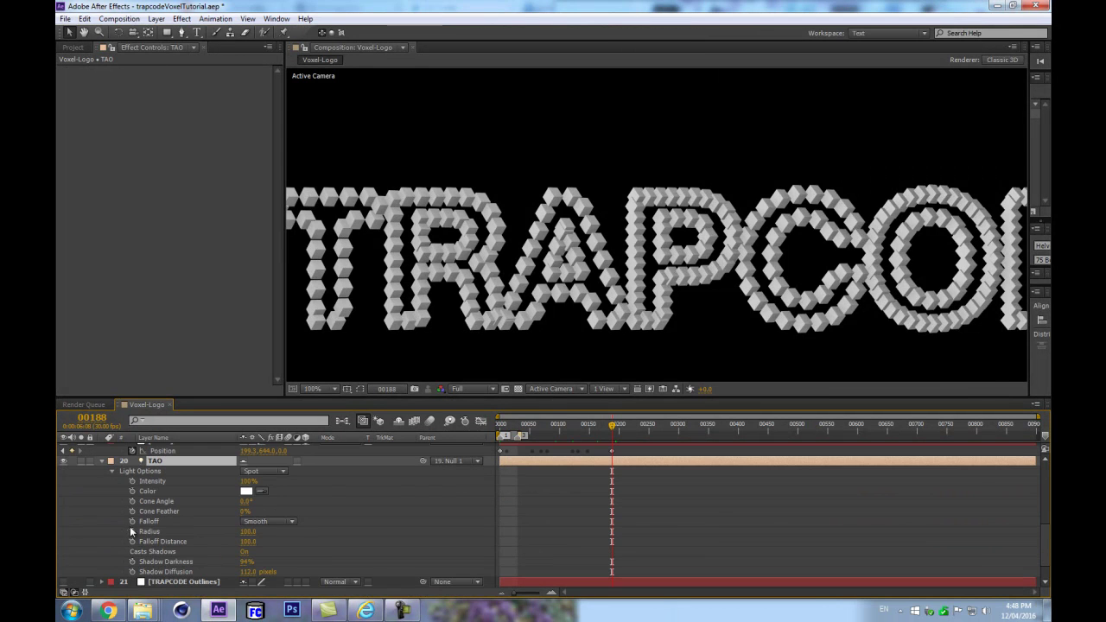
left_click(133, 531)
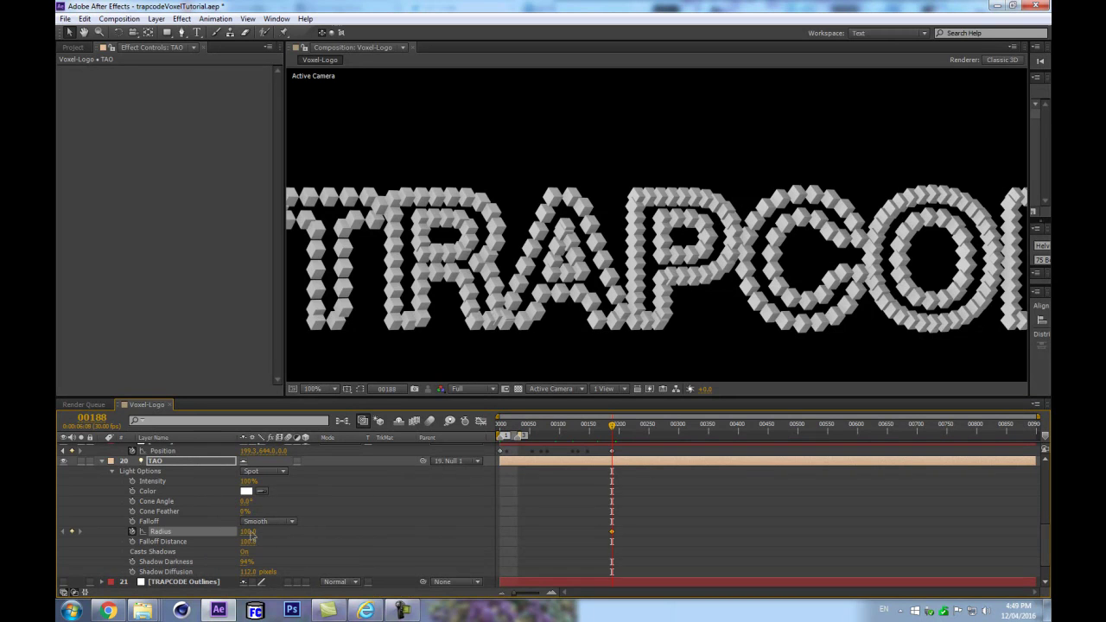
type("0")
key("Return")
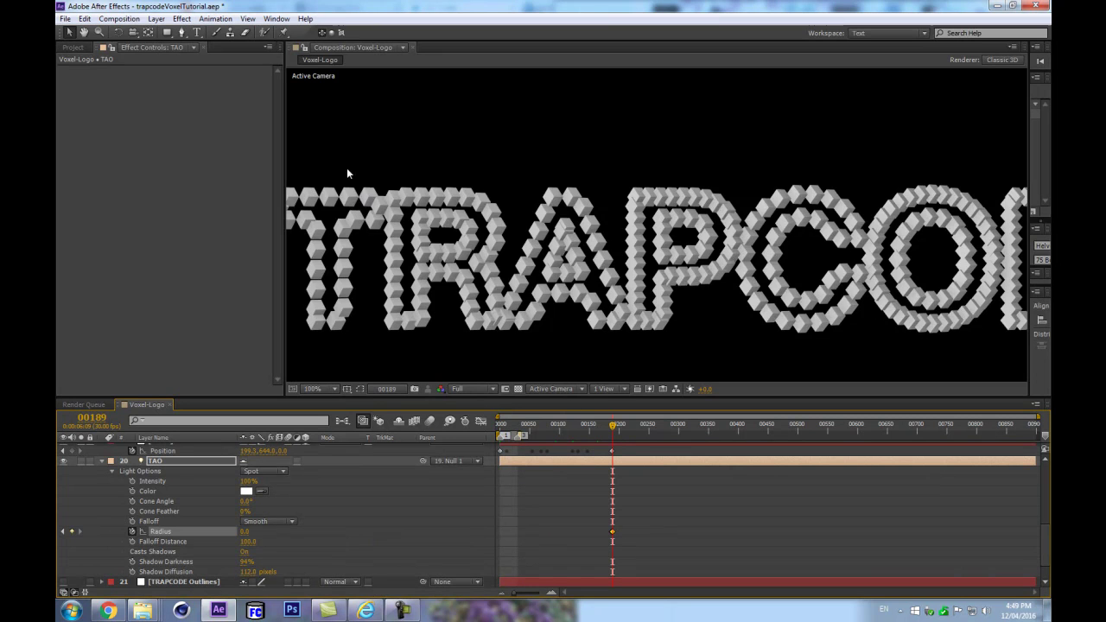
left_click_drag(353, 180, 432, 155)
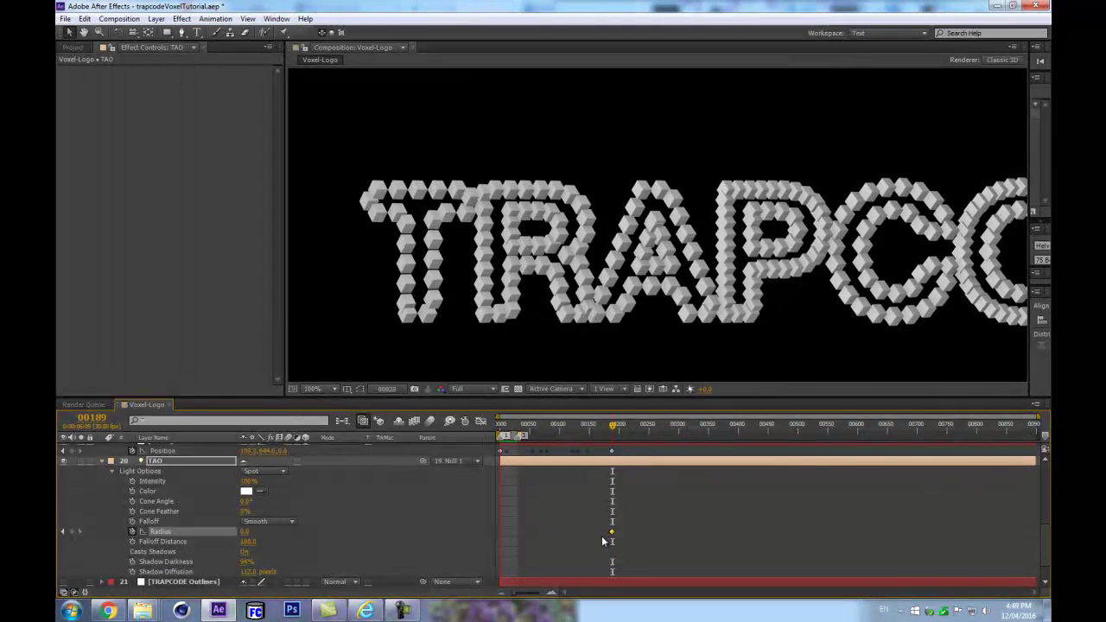
Remove the light's Radius keyframes and preview the logo loop without them
key("space")
left_click_drag(613, 426, 609, 426)
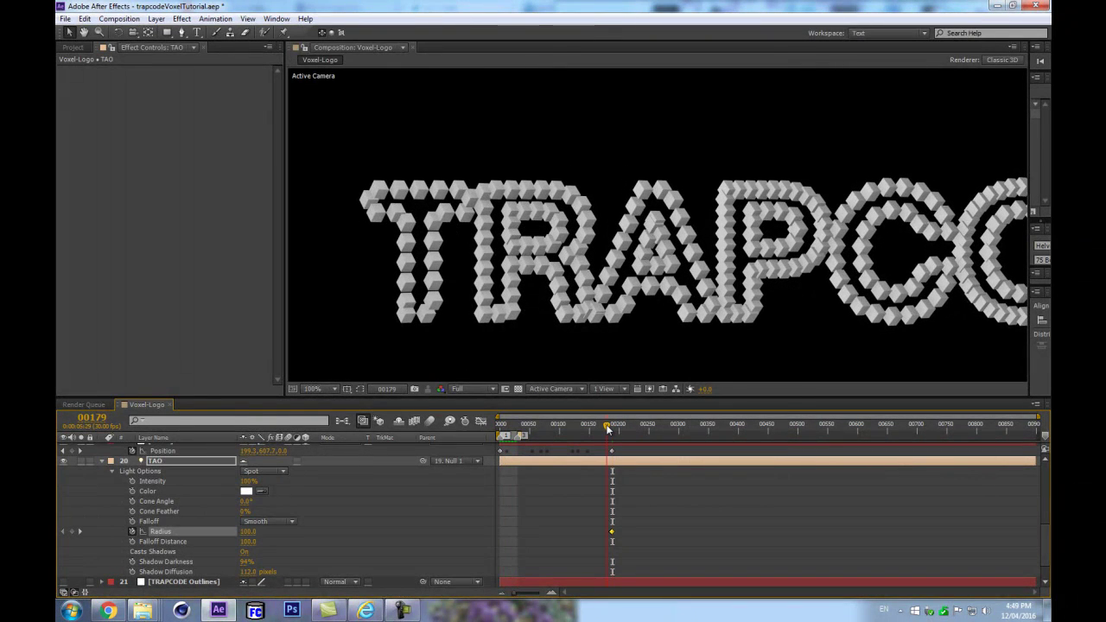
left_click(421, 496)
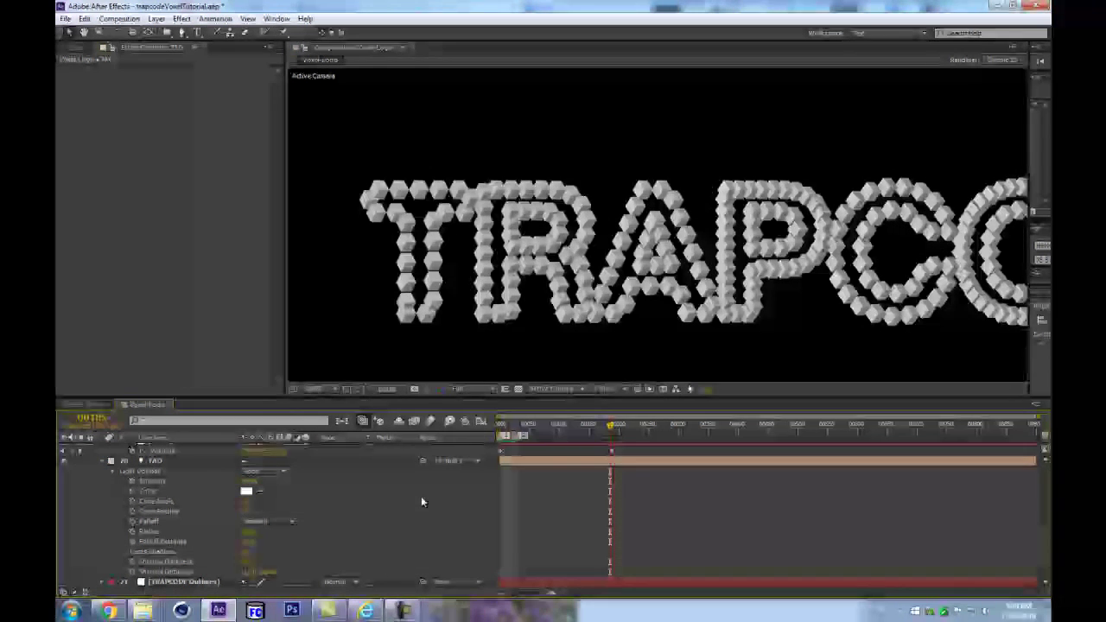
key("KP_0")
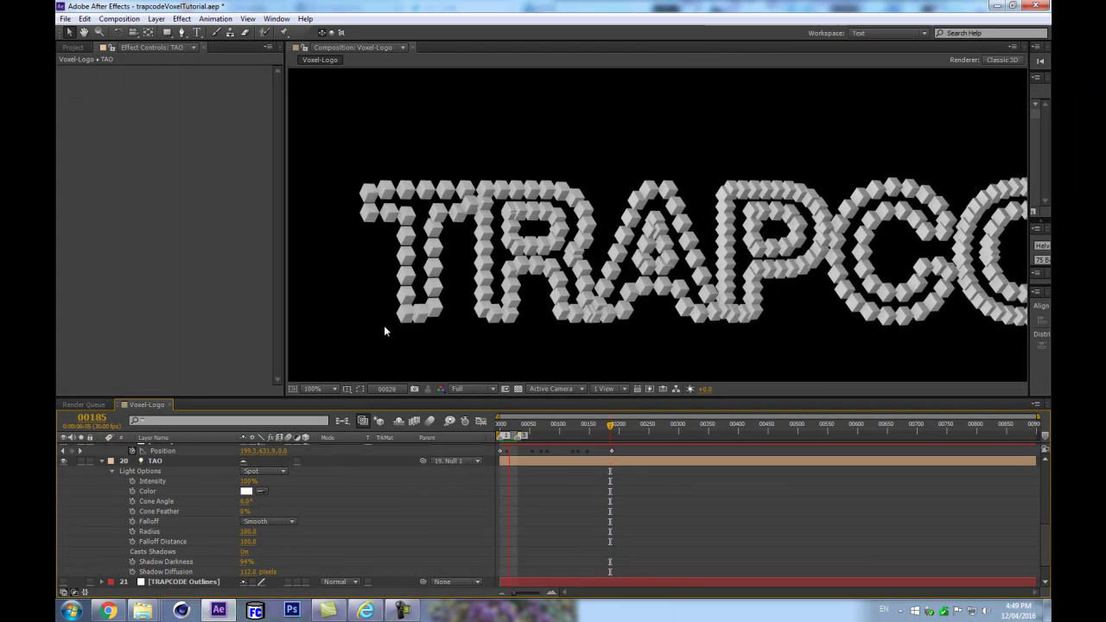
key("space")
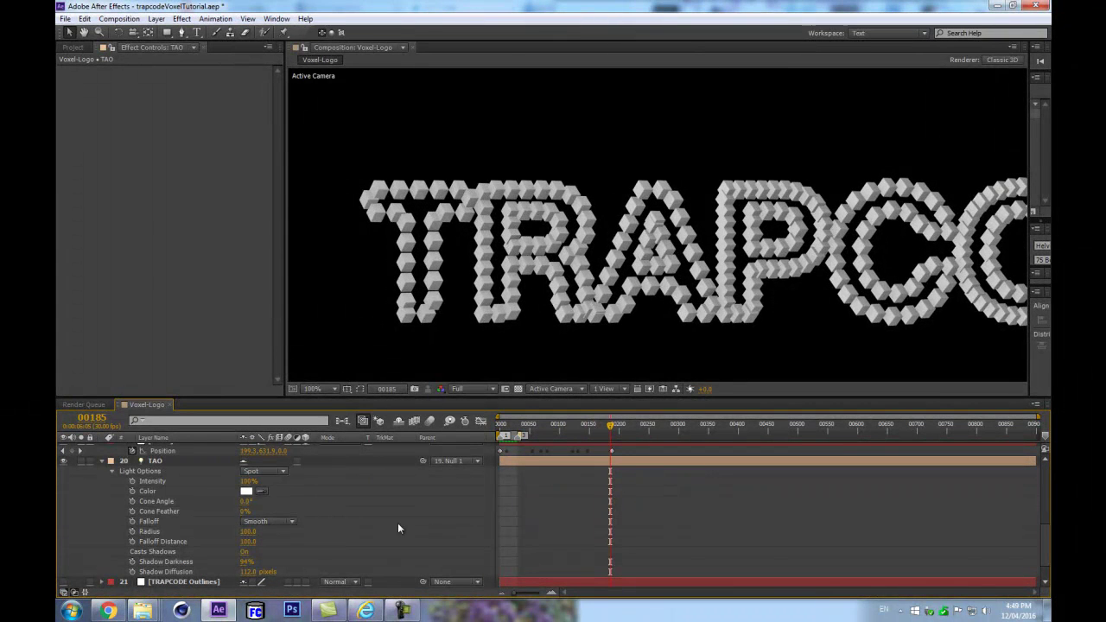
Add Radius keyframes to the TAO light parented to Null 1, with 100 at frame 185 and 0 at frame 186
left_click(132, 532)
key("Page_Down")
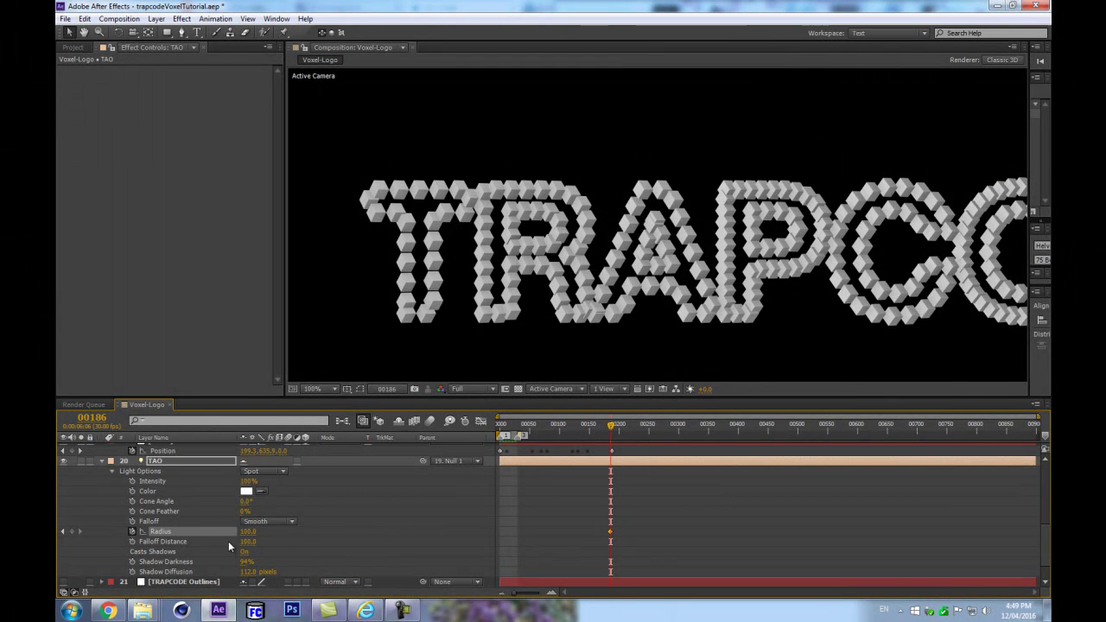
left_click(248, 531)
type("0")
key("Return")
Move both Radius keyframes to frames 188 and 189, aligned with Null 1's last Position keyframe, and check those frames
left_click_drag(692, 541, 621, 532)
key("equal")
key("equal")
key("equal")
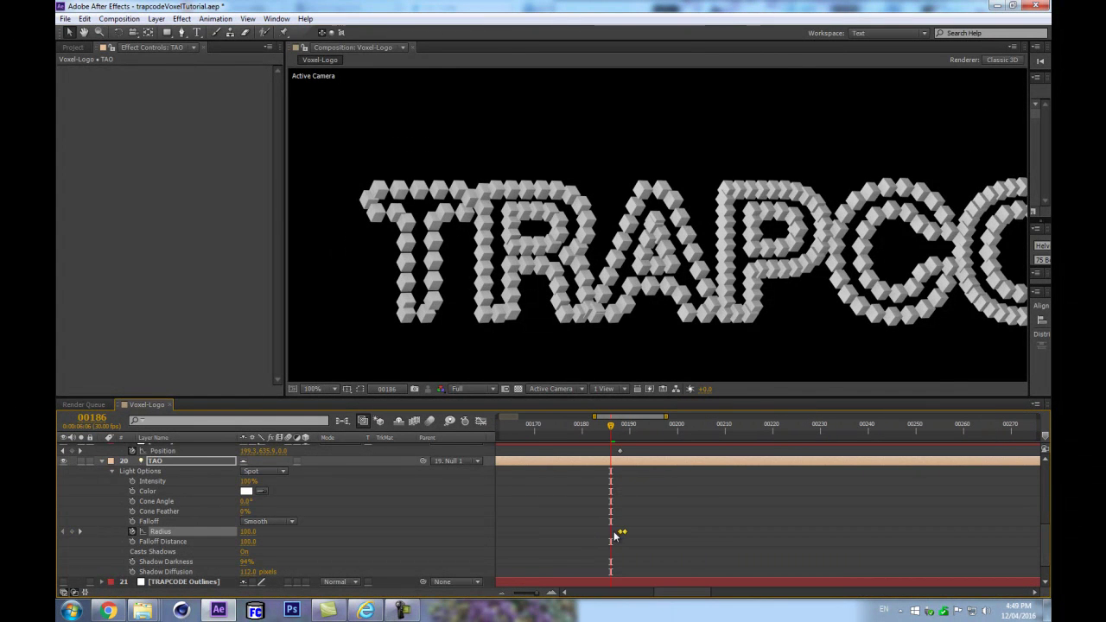
left_click(621, 435)
left_click(638, 522)
left_click_drag(655, 517, 547, 542)
left_click(567, 502)
key("Page_Down")
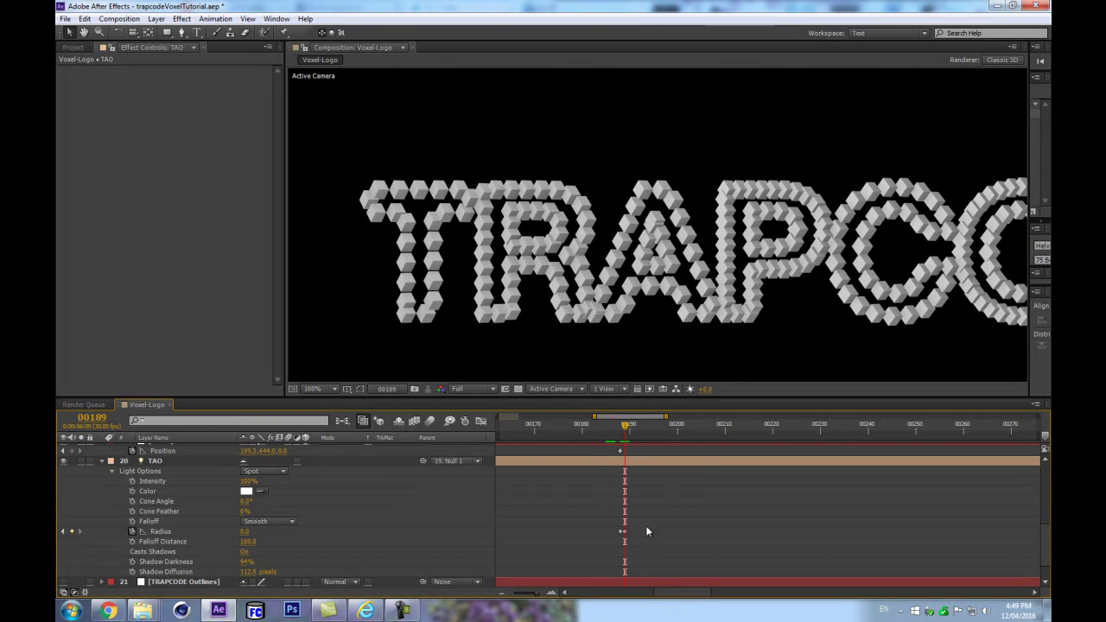
left_click_drag(671, 508, 579, 538)
left_click_drag(626, 426, 620, 428)
Keyframe the Radius of the TAO light parented to Null 3 from 100 at Null 3's last Position keyframe, frame 99, to 0 at frame 100
scroll(139, 509, "up", 3)
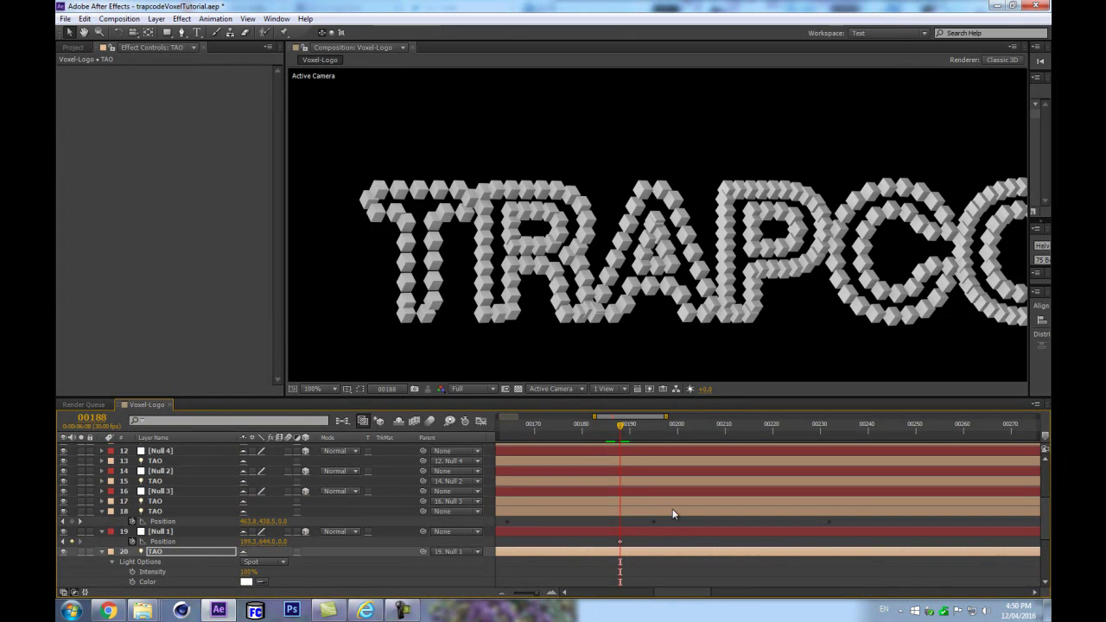
left_click(163, 492)
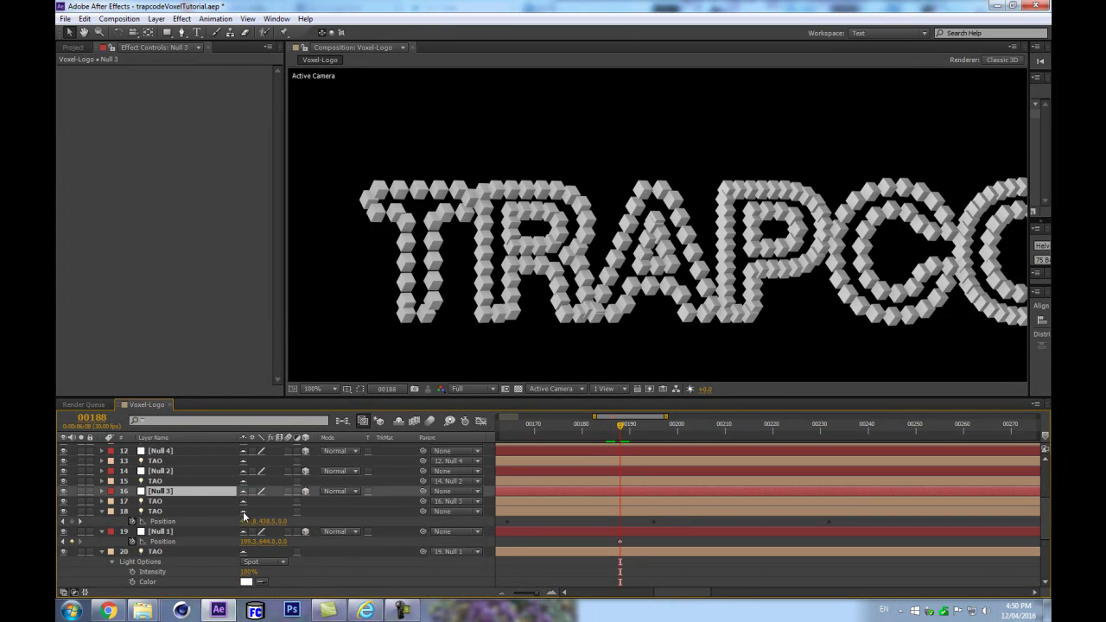
key("p")
key("semicolon")
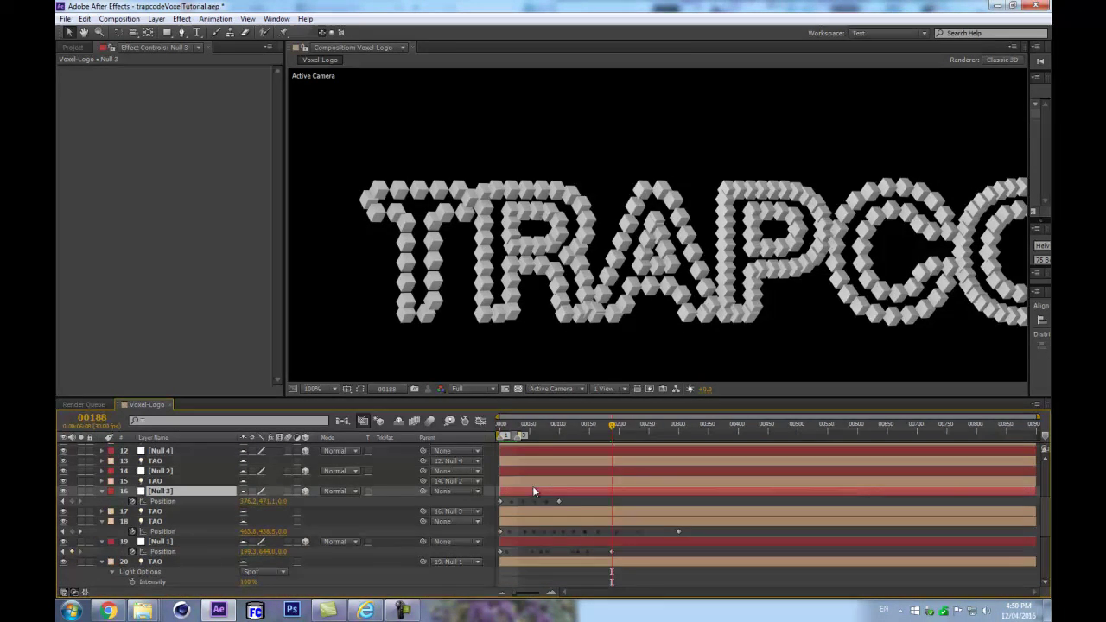
left_click_drag(542, 426, 557, 433)
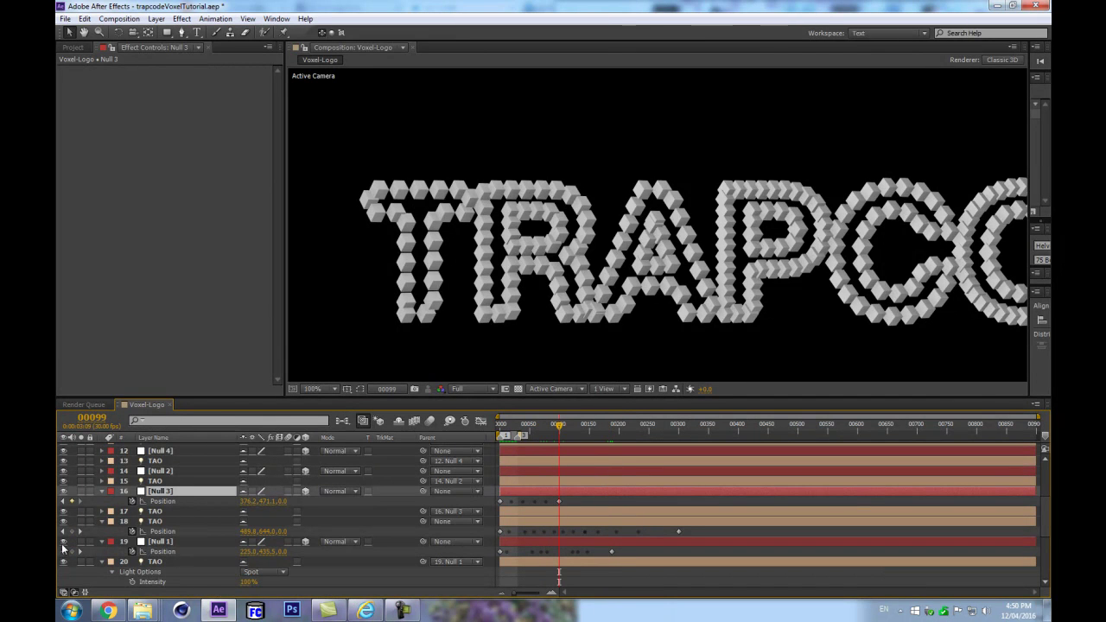
left_click(172, 516)
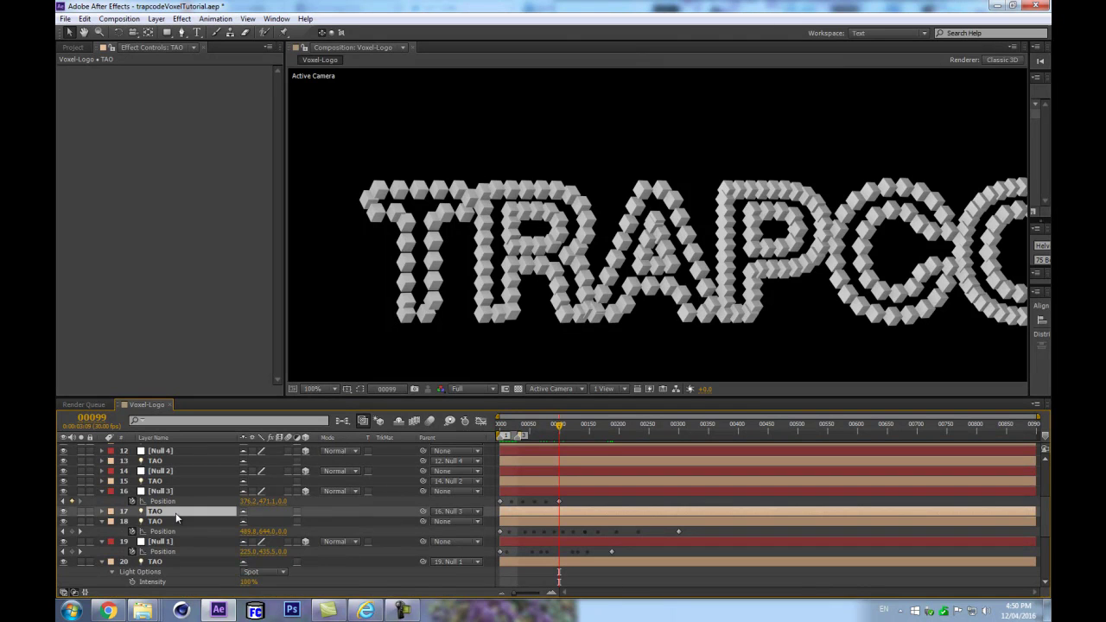
key("a")
key("a")
scroll(158, 557, "down", 2)
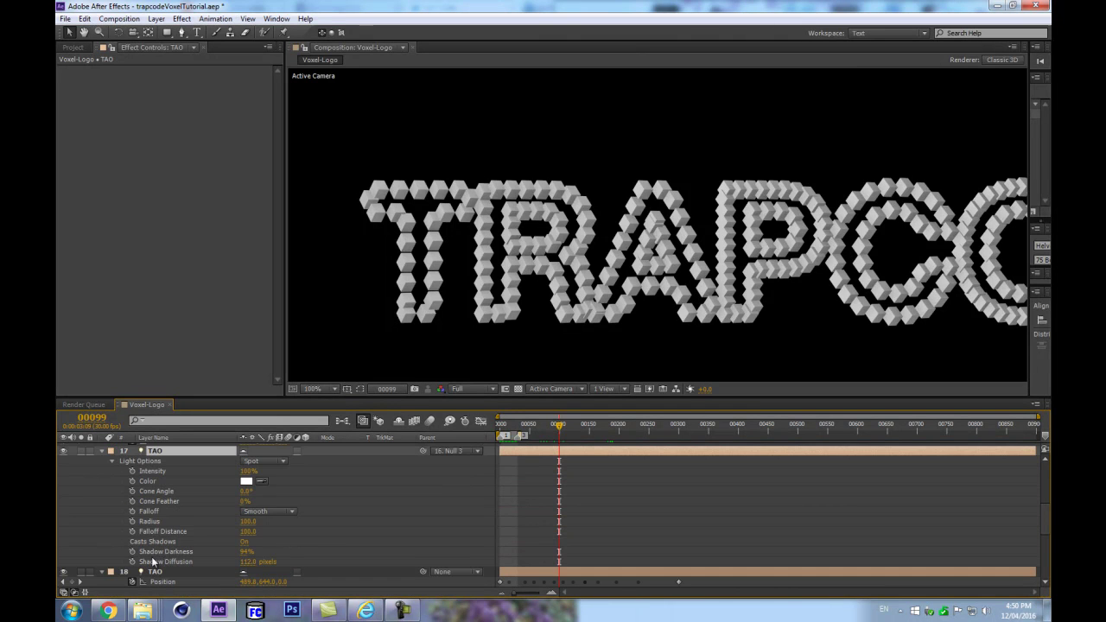
left_click(132, 522)
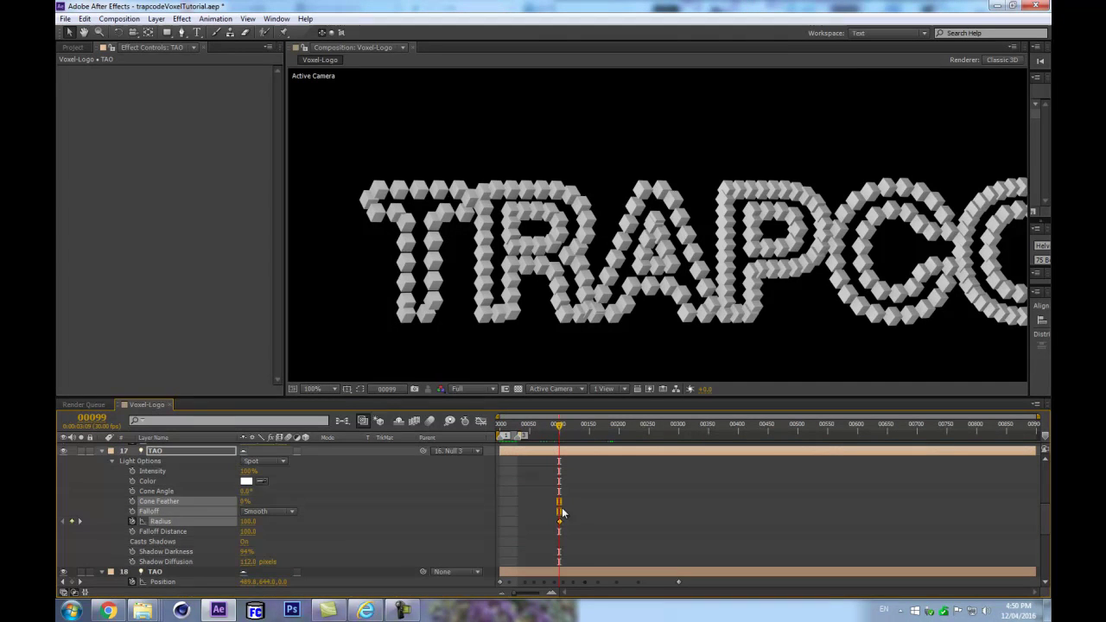
key("Page_Down")
Keyframe the Radius of the TAO light parented to Null 2 at 100 on Null 2's last Position keyframe, frame 201
scroll(122, 489, "up", 2)
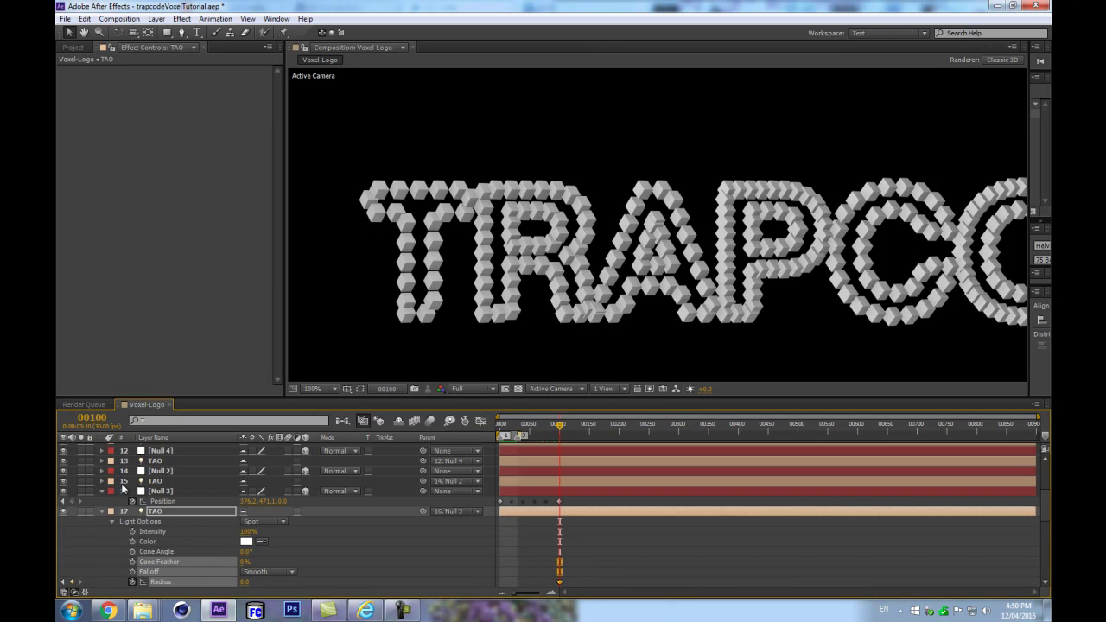
left_click(167, 473)
key("p")
left_click(619, 440)
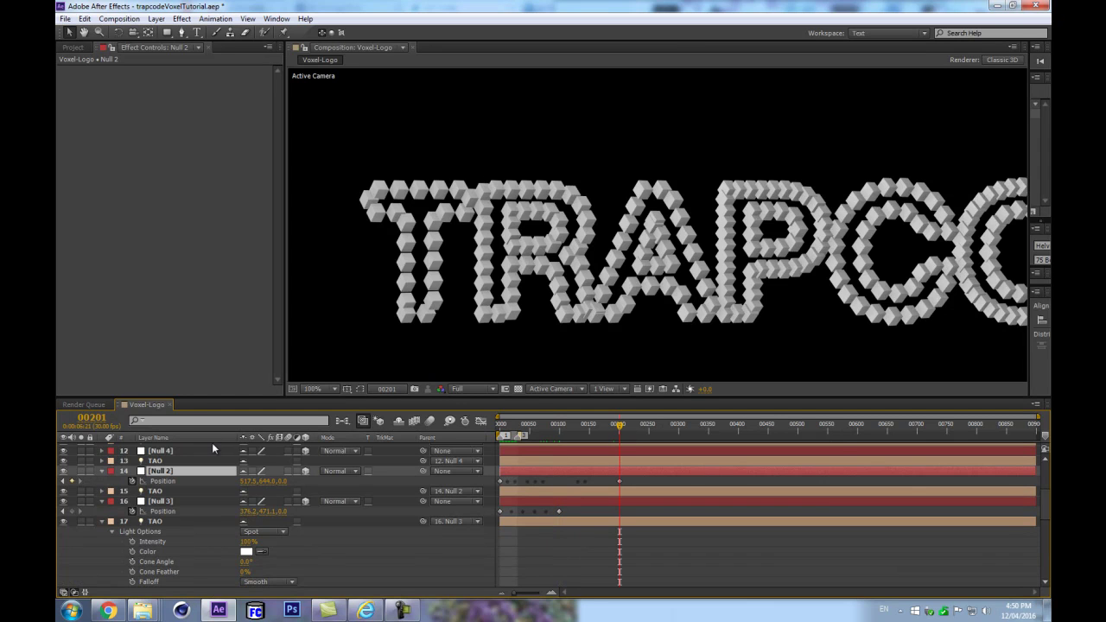
left_click(171, 492)
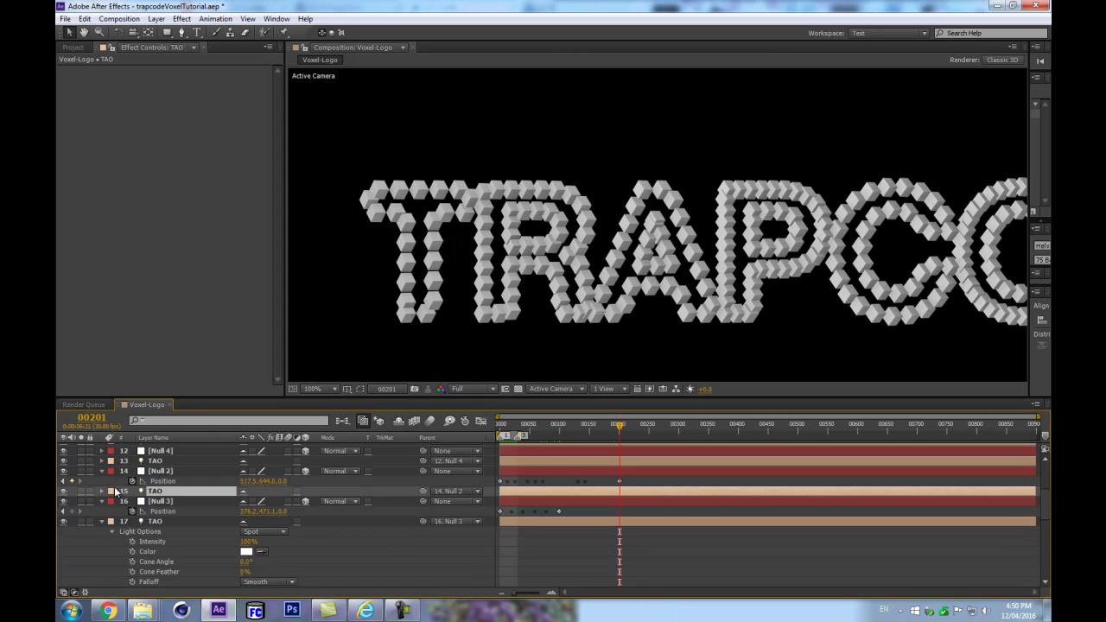
key("Return")
key("u")
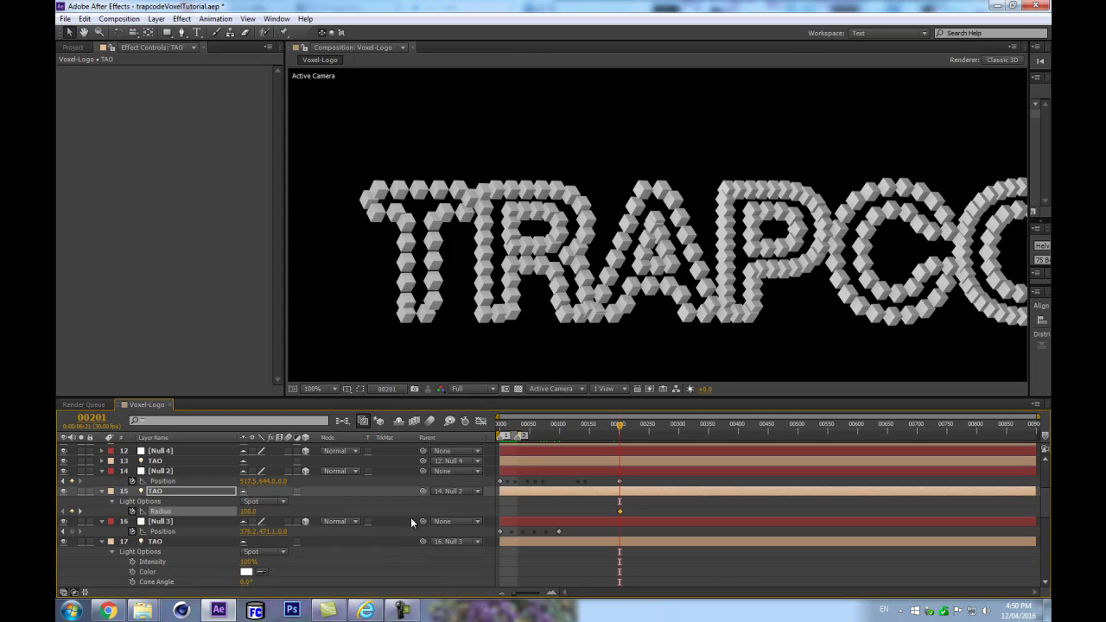
key("u")
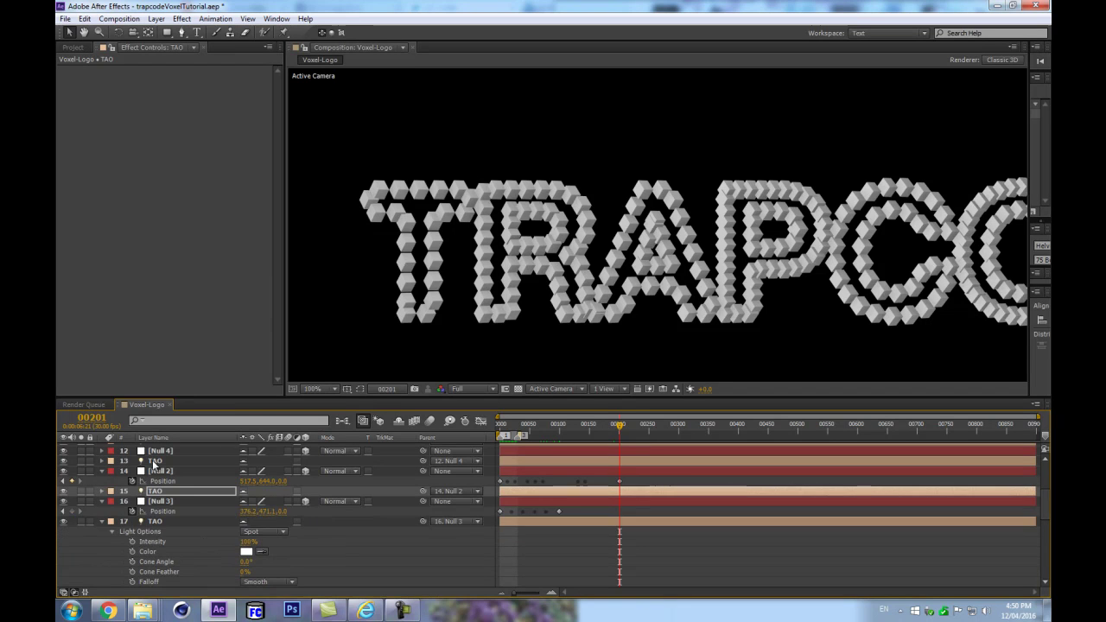
Paste the Radius keyframes onto the TAO light parented to Null 4 at Null 4's last Position keyframe, frame 69
scroll(158, 471, "up", 2)
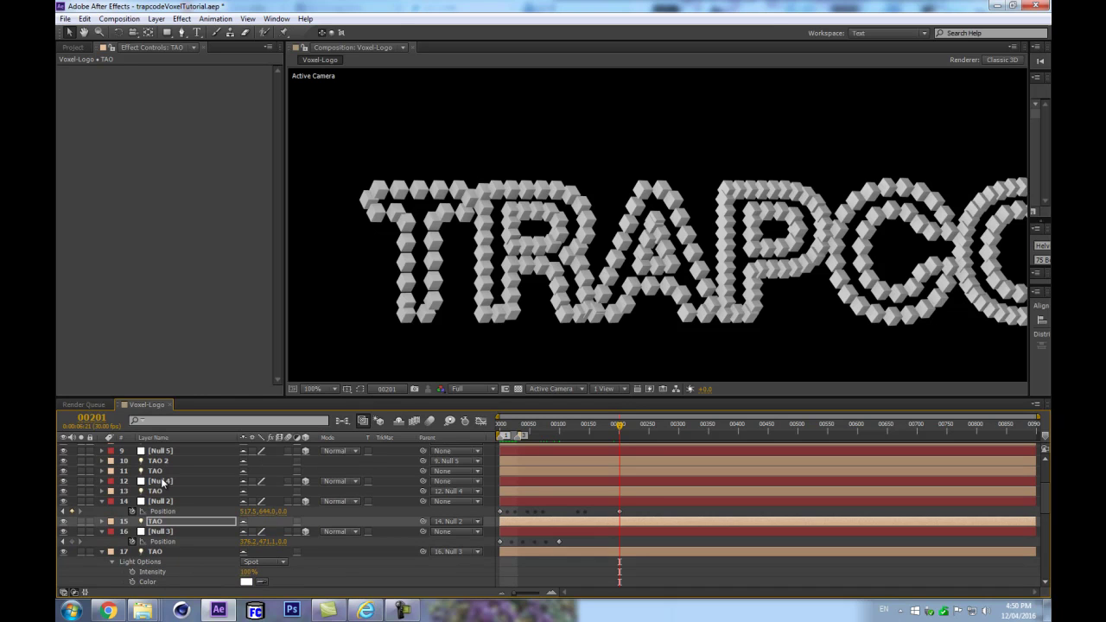
left_click(160, 481)
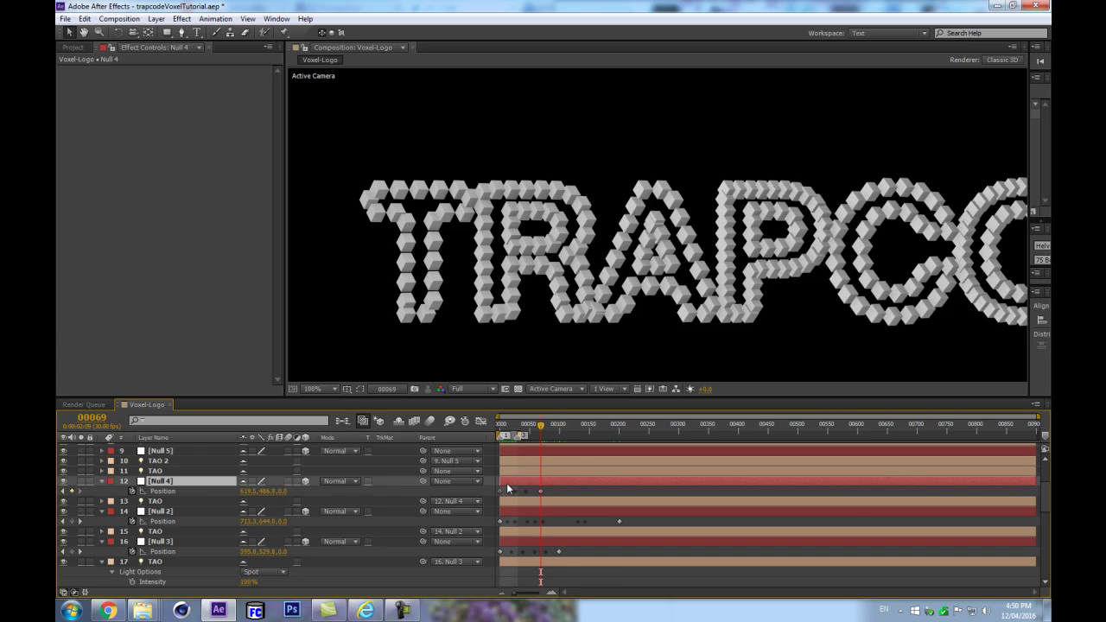
key("=")
key("=")
left_click(156, 503)
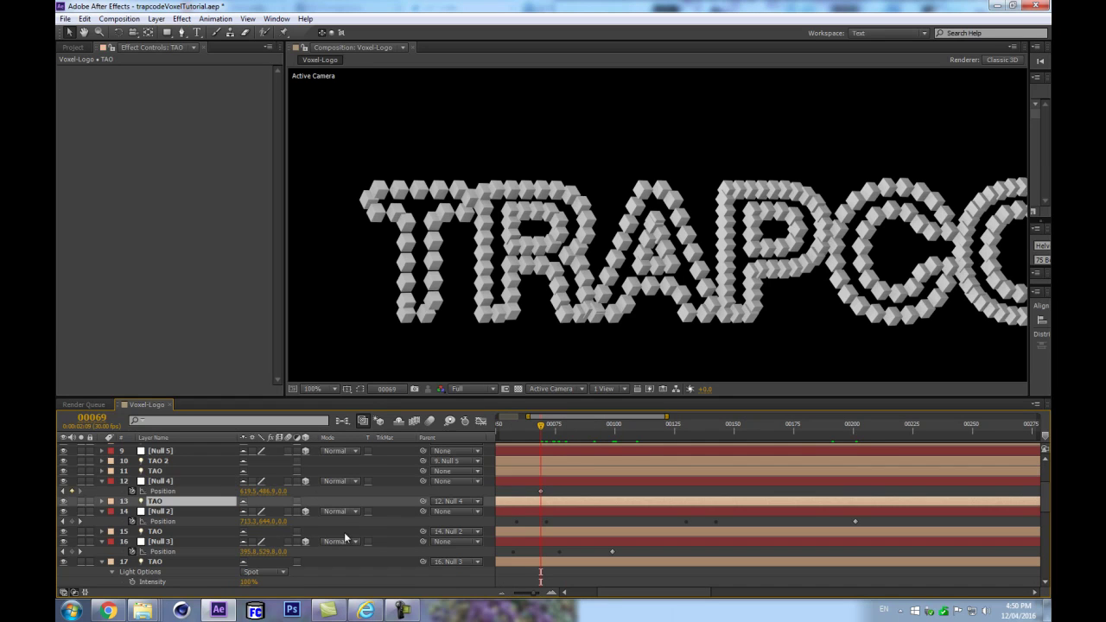
Paste the Radius keyframes onto the TAO 2 light at Null 5's last Position keyframe, frame 89
left_click(167, 455)
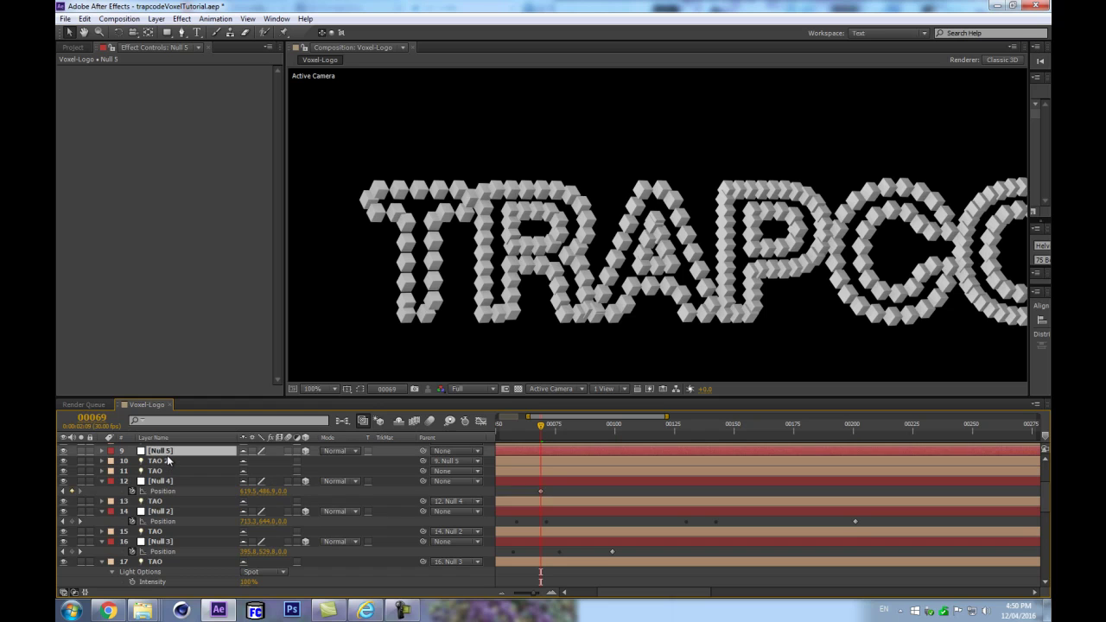
key("p")
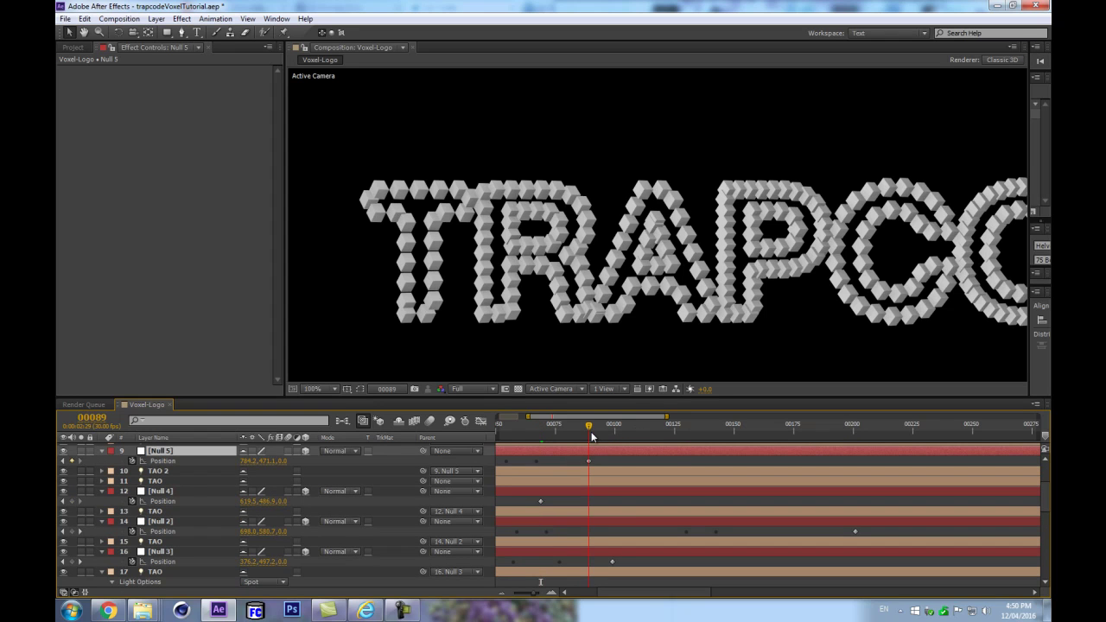
left_click(169, 471)
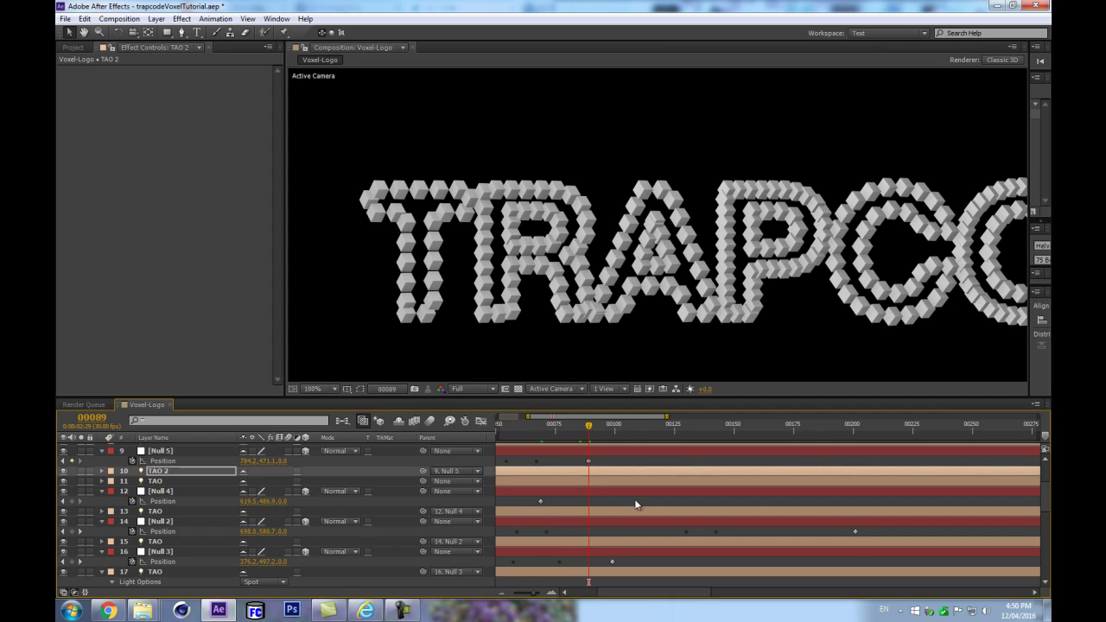
Paste the Radius keyframes onto the TAO 5 light at Null 6's last Position keyframe, frame 142
scroll(615, 505, "up", 3)
left_click(155, 489)
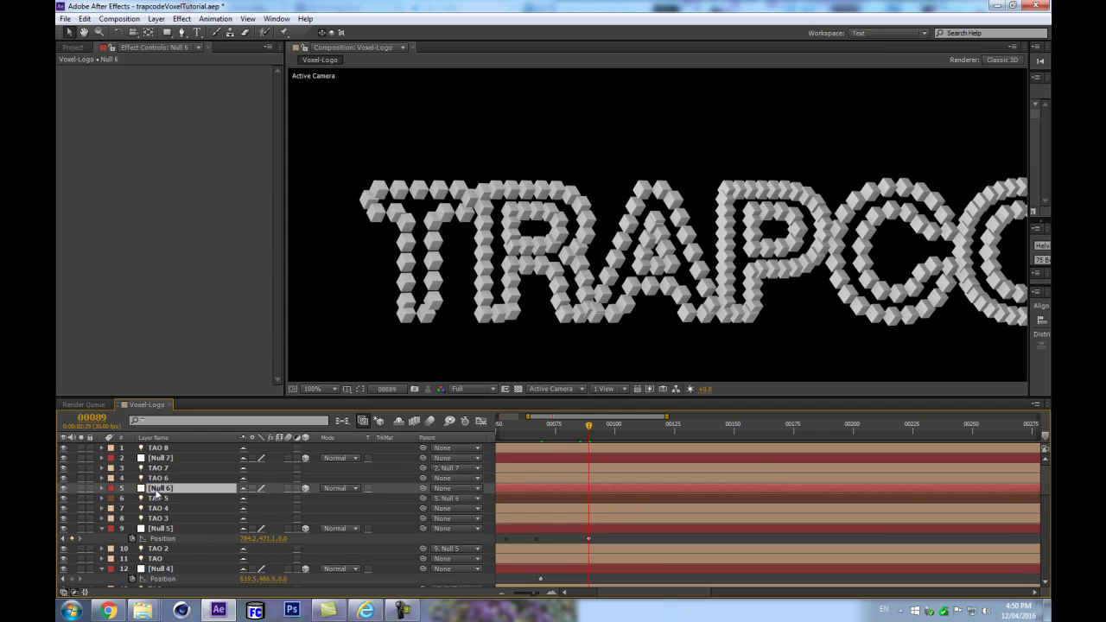
key("p")
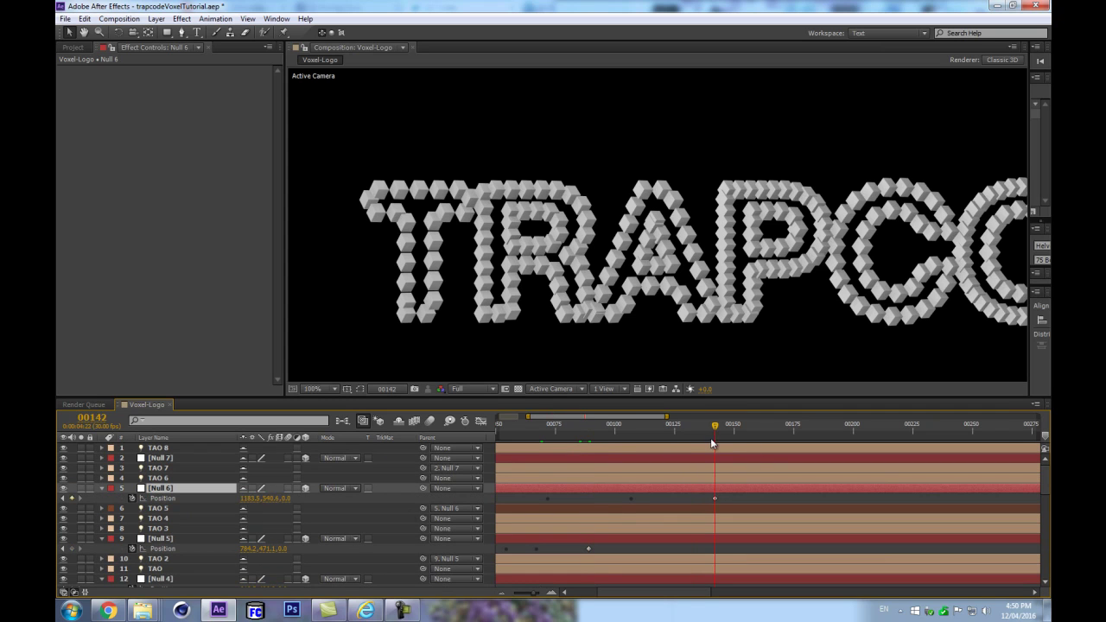
left_click(163, 509)
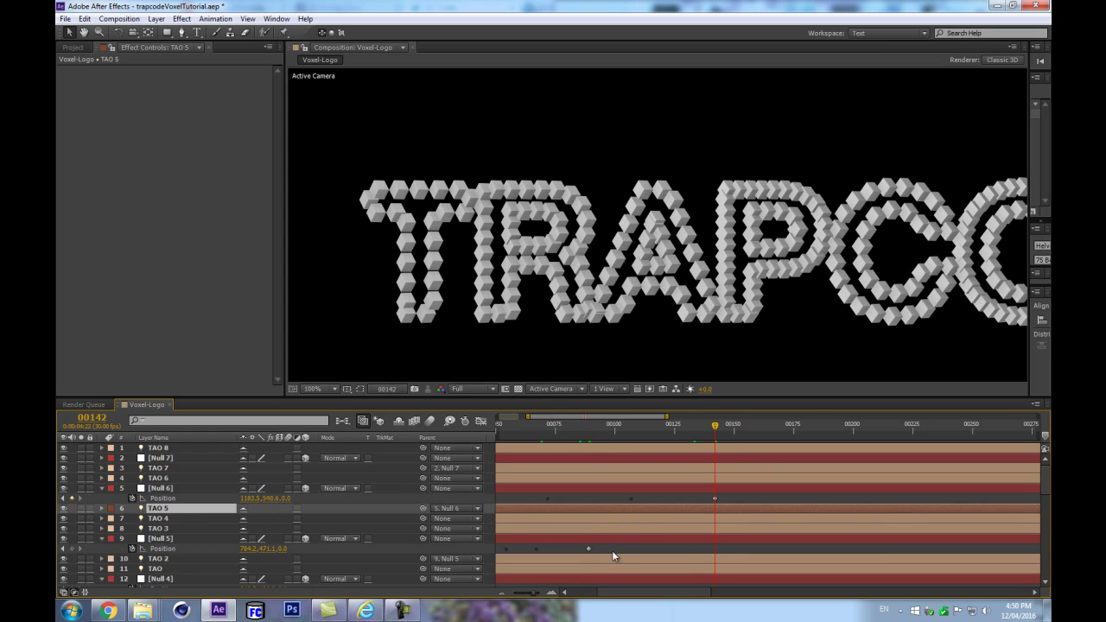
key("Return")
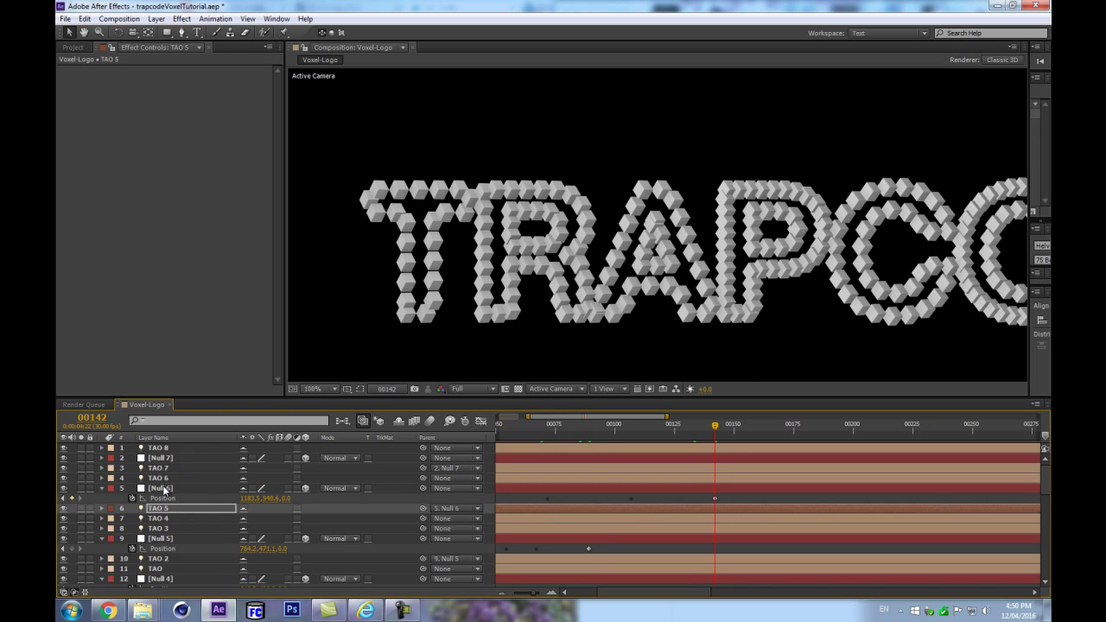
Paste the Radius keyframes onto the TAO 7 light at Null 7's last Position keyframe, frame 148
scroll(610, 498, "down", 4)
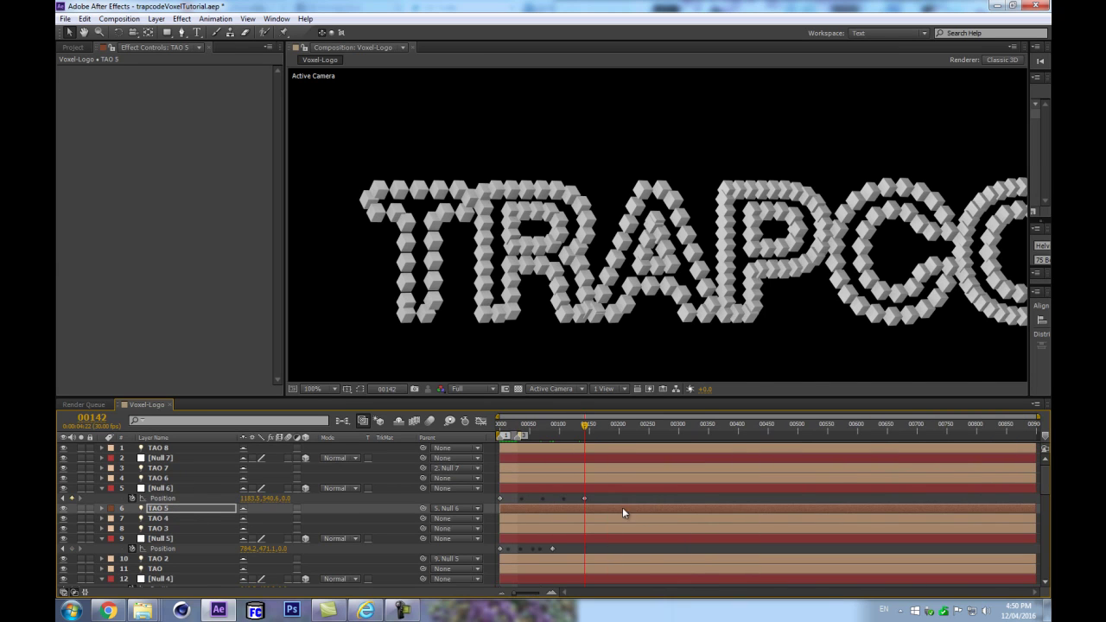
left_click(165, 458)
key("p")
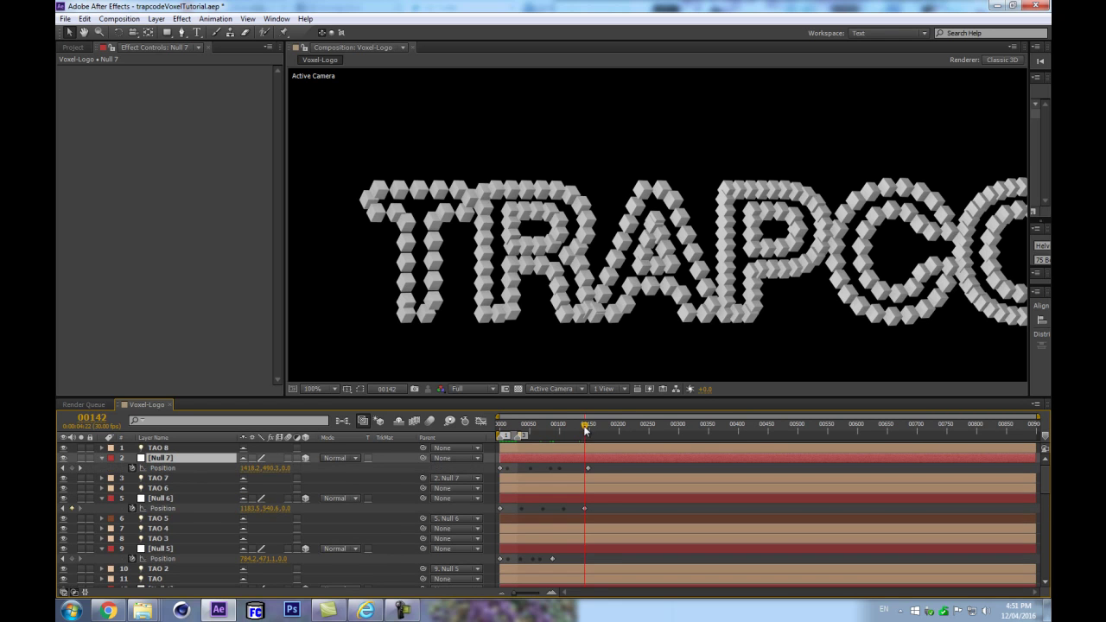
left_click(160, 482)
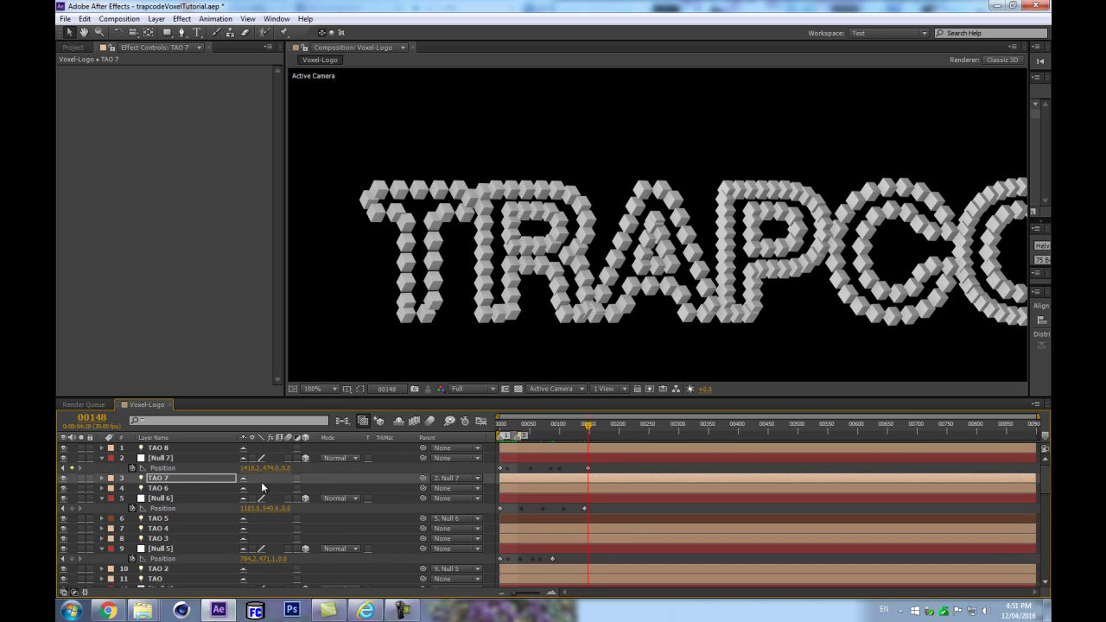
Preview the logo animation to check the loop, and return the playhead to frame 142
key("space")
left_click_drag(449, 303, 336, 308)
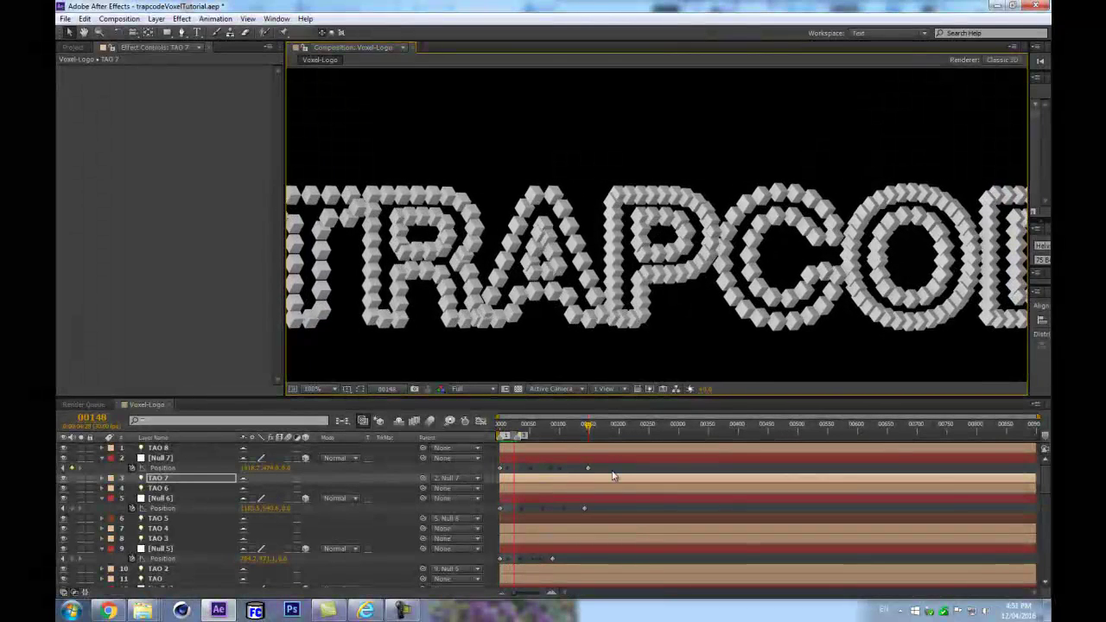
scroll(593, 531, "down", 1)
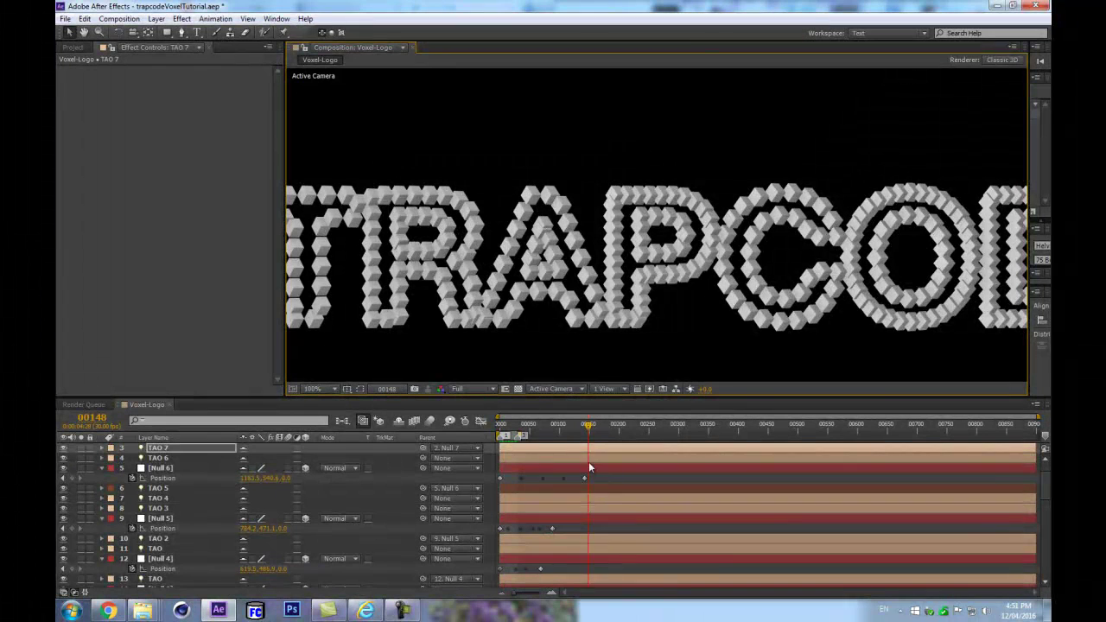
left_click_drag(588, 430, 563, 434)
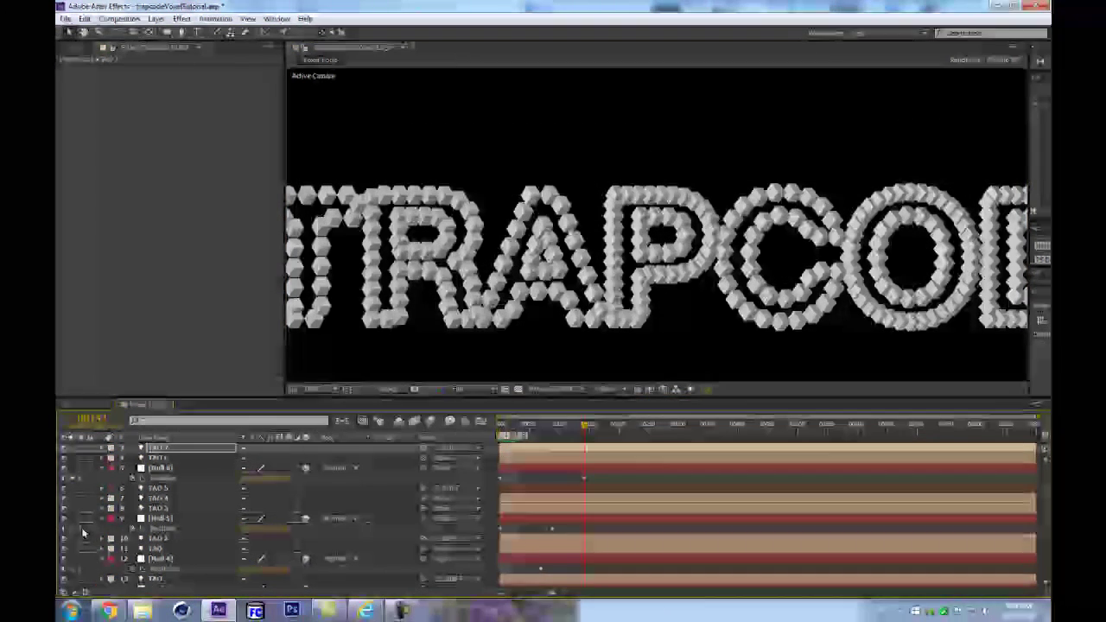
Collapse the revealed properties of all layers and clear the layer selection
key("ctrl+a")
key("u")
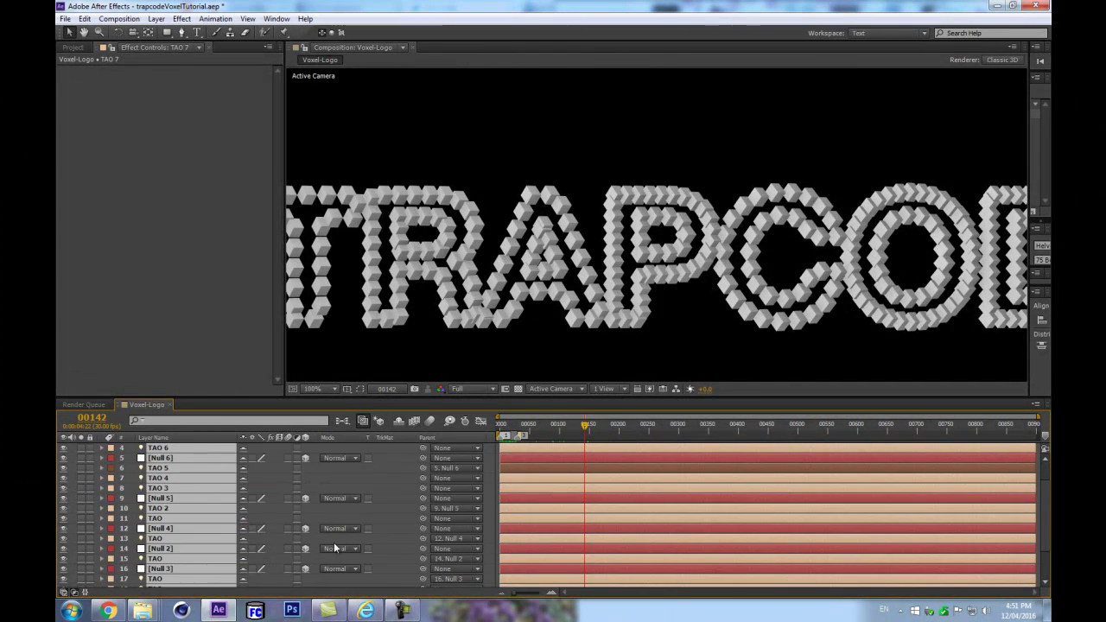
left_click(397, 565)
scroll(620, 291, "down", 1)
scroll(156, 571, "down", 2)
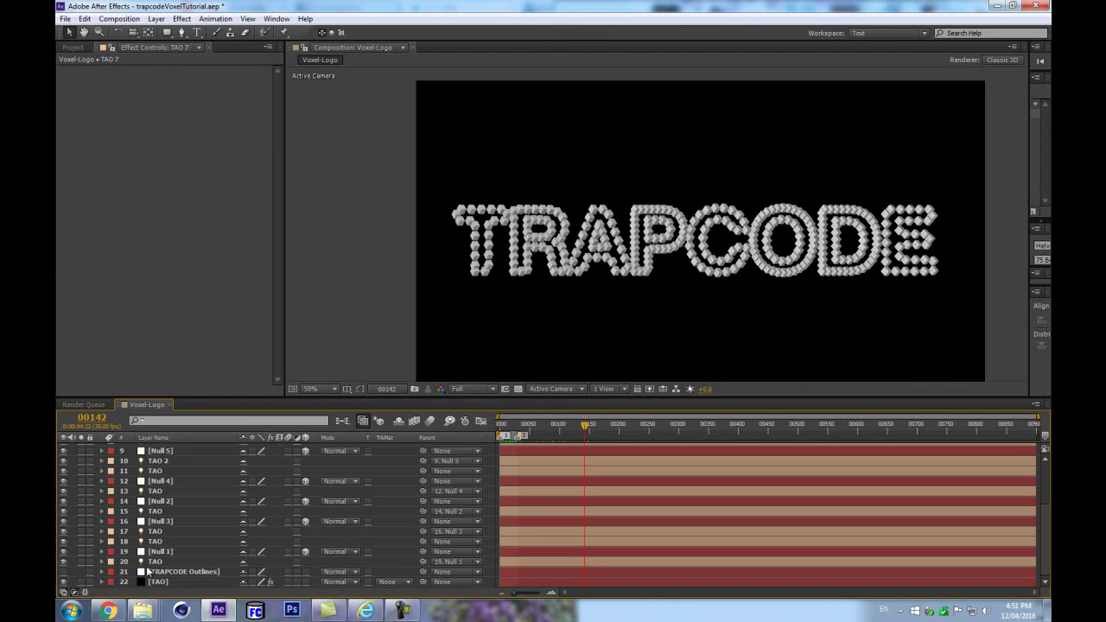
In the TAO layer's Segment settings, raise Segments to about 75 and set Size to 24
left_click(153, 583)
scroll(227, 319, "down", 3)
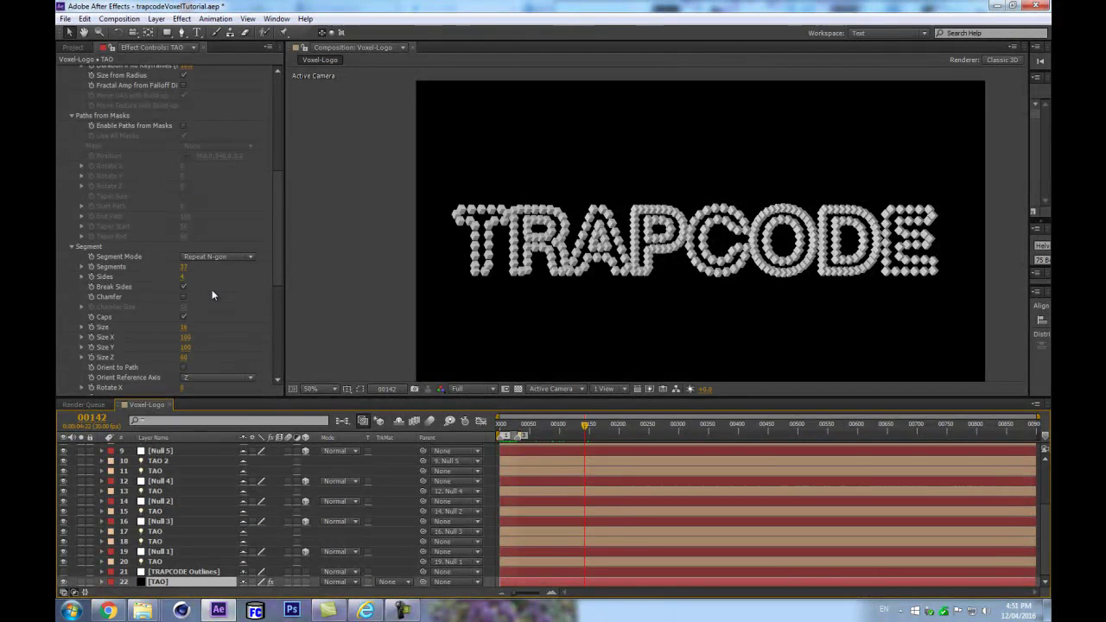
left_click_drag(184, 272, 204, 262)
key("period")
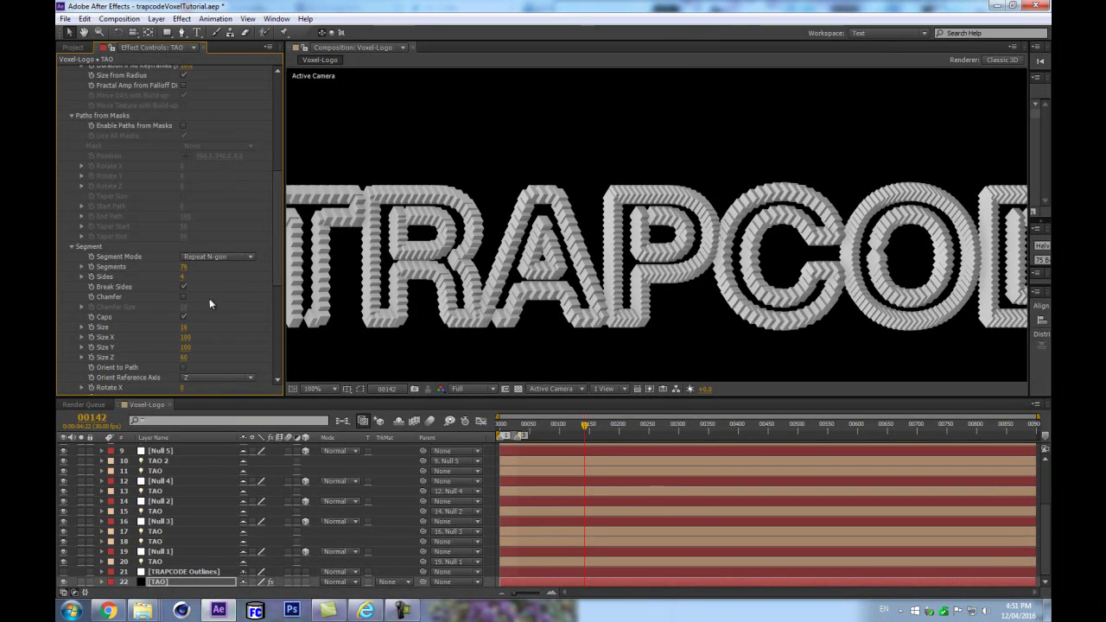
left_click_drag(184, 327, 184, 325)
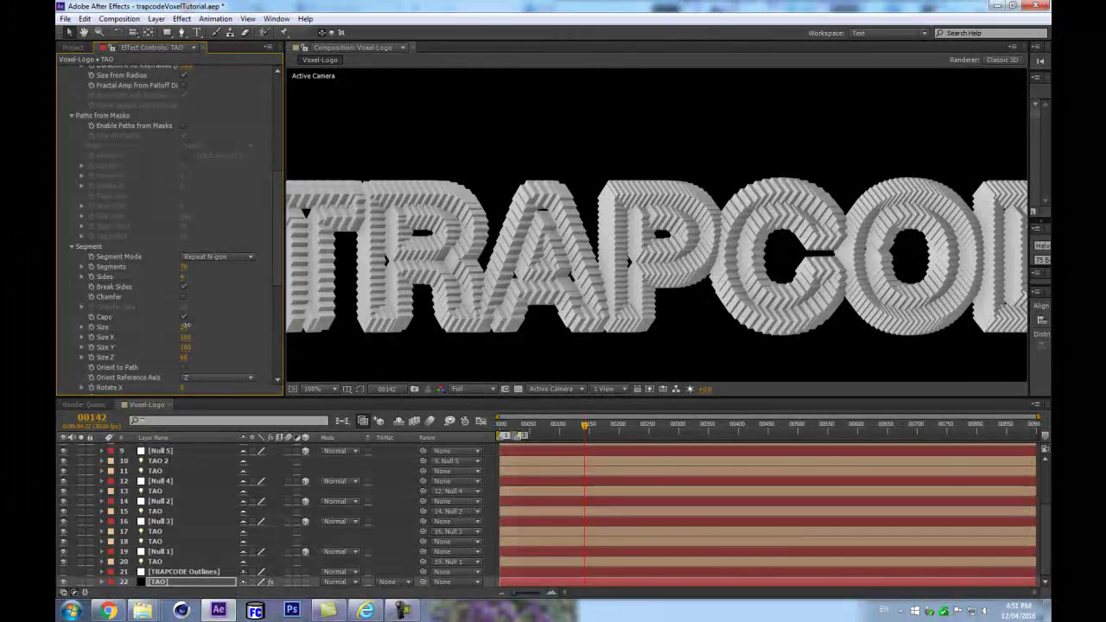
Reduce the TAO effect's Segments to 40 and set its Size Z to 84
left_click_drag(184, 268, 162, 271)
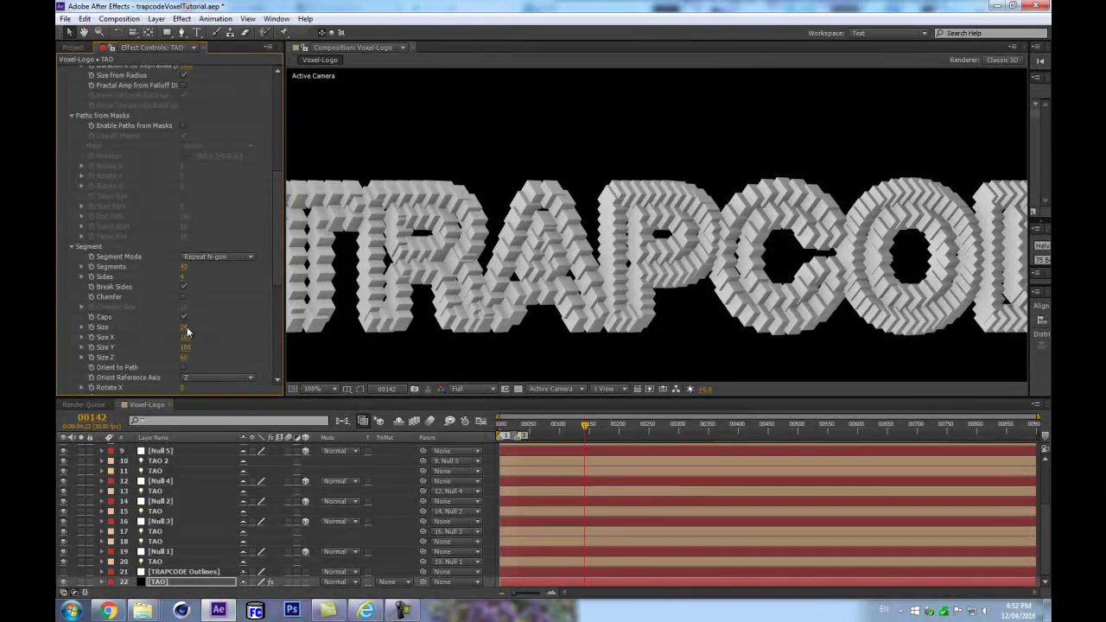
mouse_move(180, 356)
left_mouse_down()
mouse_move(166, 358)
mouse_move(180, 356)
left_mouse_up()
scroll(683, 327, "down", 1)
scroll(680, 257, "up", 2)
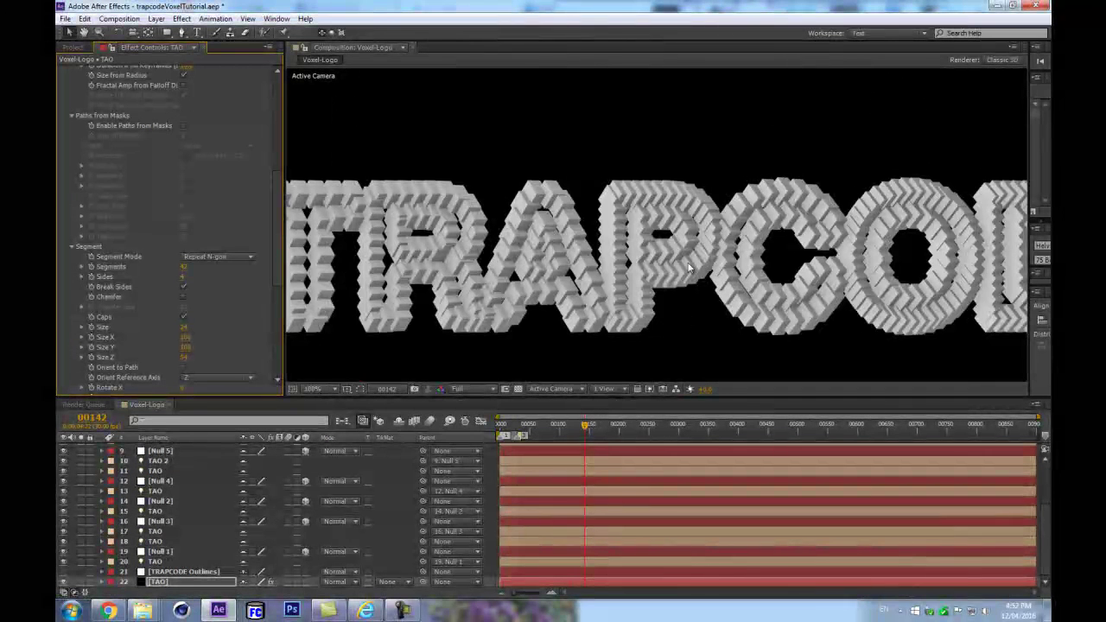
mouse_move(182, 266)
left_mouse_down()
mouse_move(199, 265)
mouse_move(170, 267)
mouse_move(182, 267)
left_mouse_up()
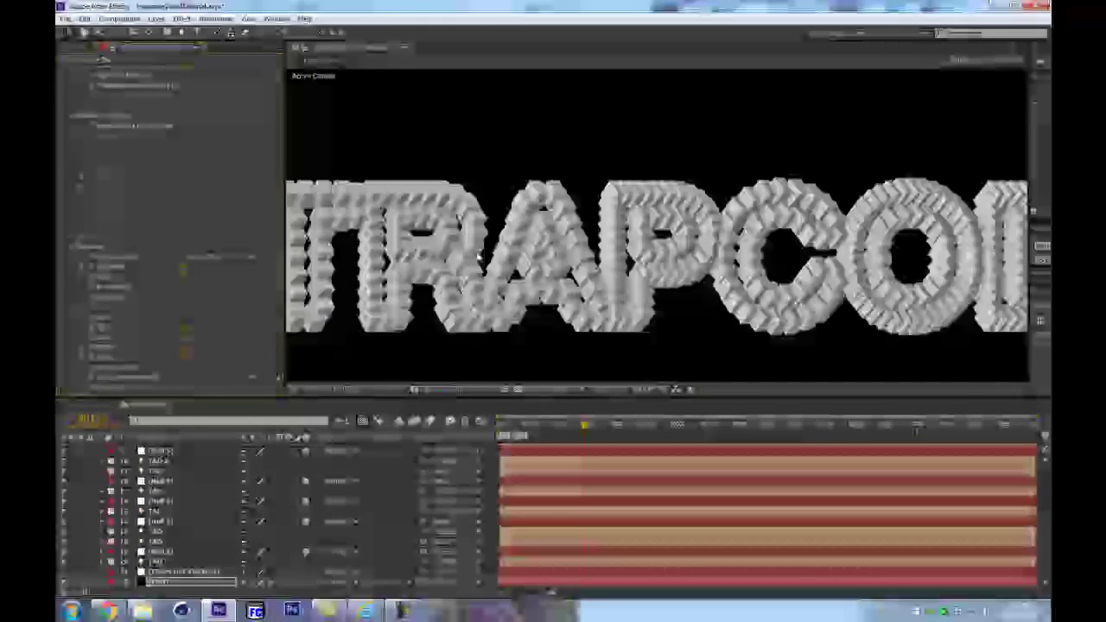
Show the layer controls in the composition view and select the unparented TAO light whose path follows the outline of the P
scroll(212, 525, "up", 3)
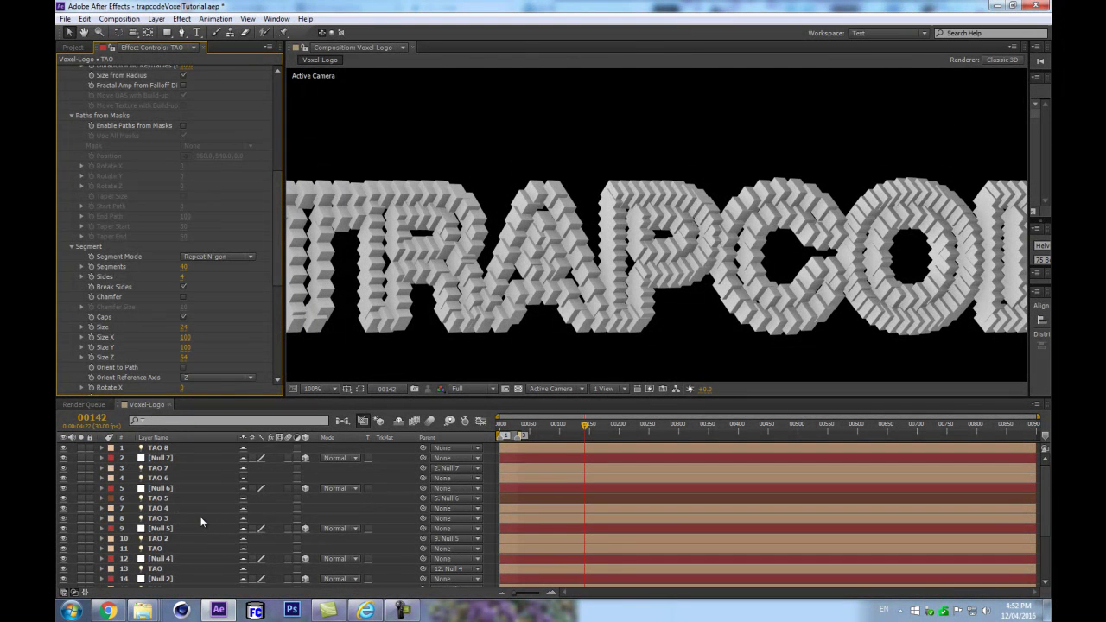
key("ctrl+shift+h")
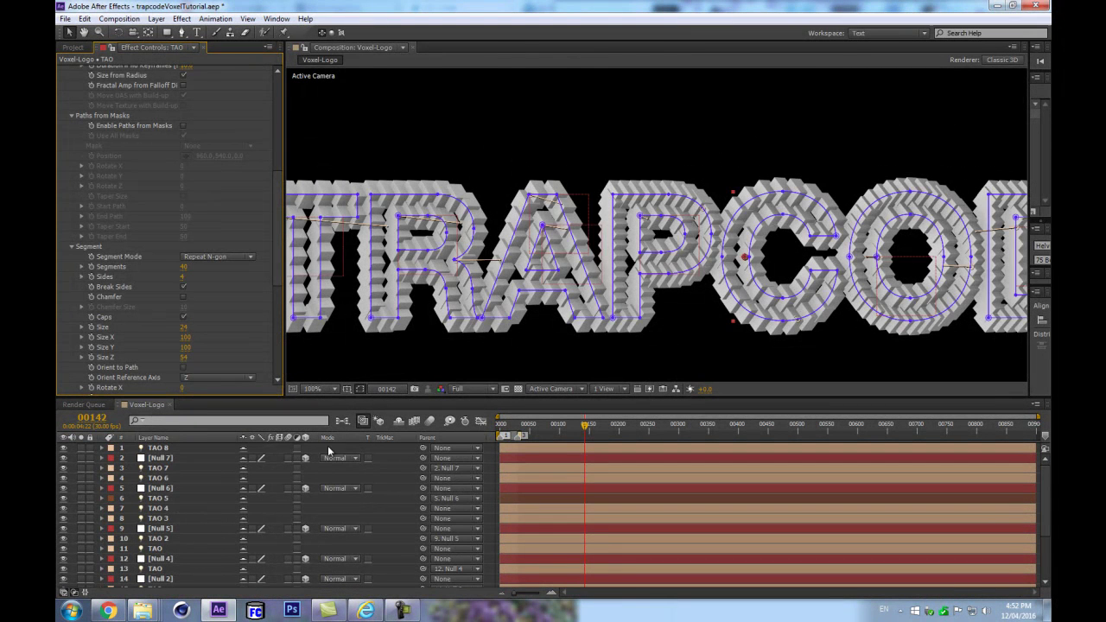
left_click(173, 528)
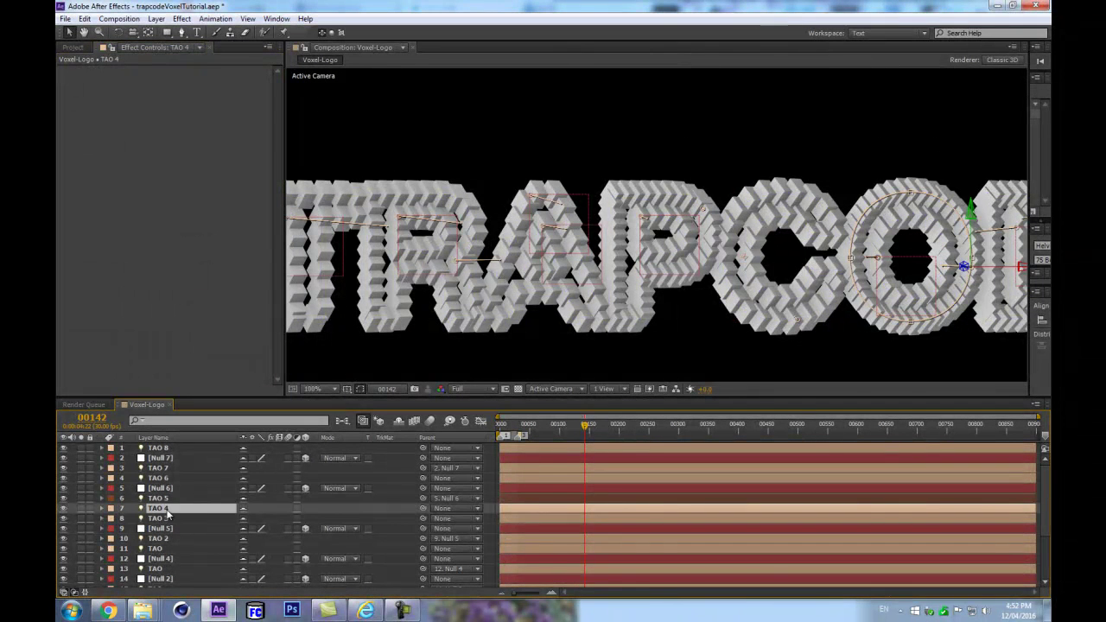
left_click(167, 489)
left_click(164, 499)
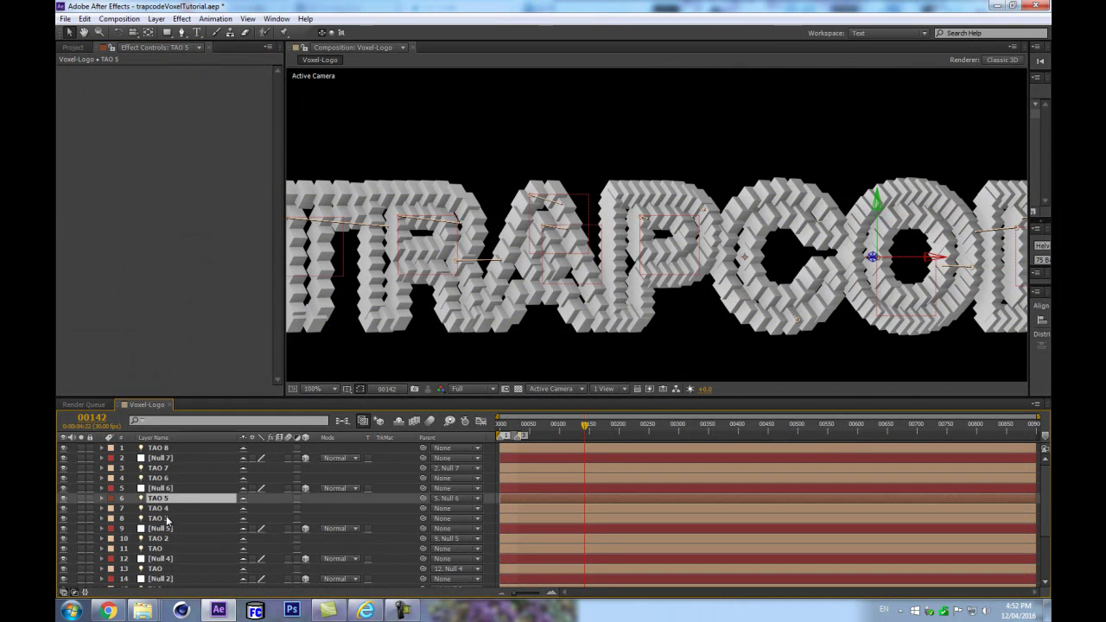
left_click(169, 518)
left_click(163, 550)
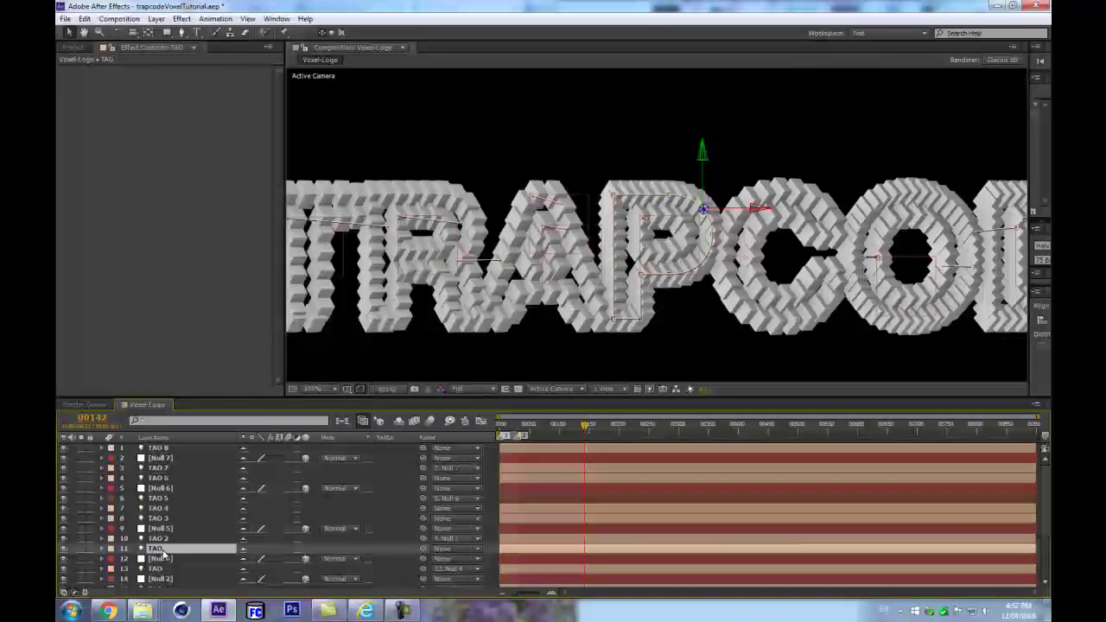
Go to frame 0 and add a new null object to the composition
scroll(164, 553, "down", 1)
key("Home")
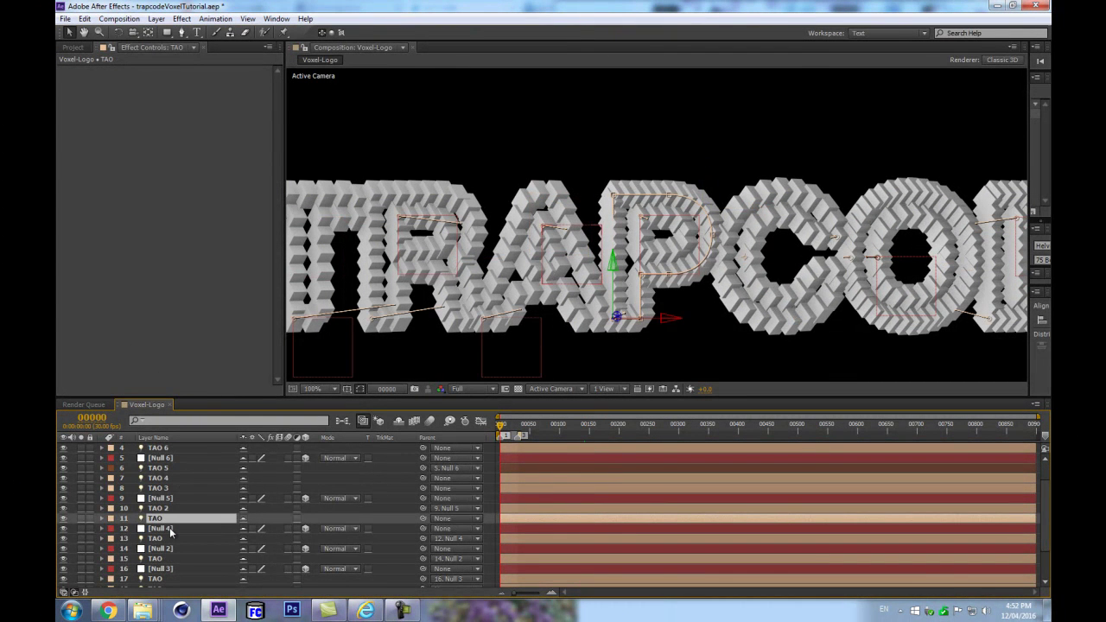
key("ctrl+alt+shift+y")
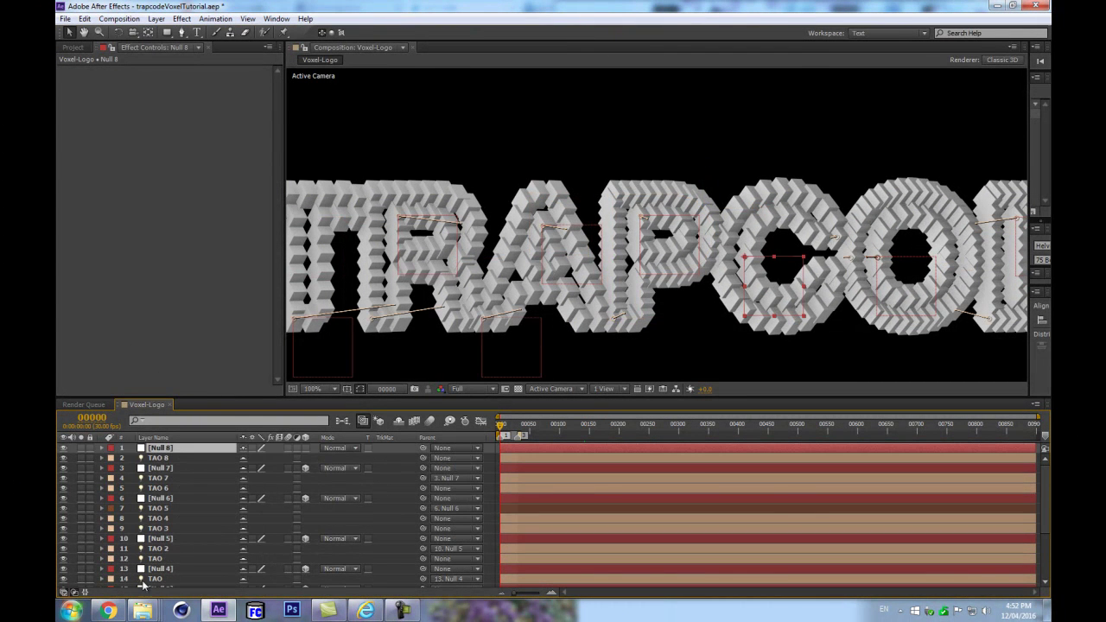
Move Null 8 in the layer order to directly above the unparented TAO light that traces the P's outline
left_click(174, 548)
scroll(175, 557, "down", 1)
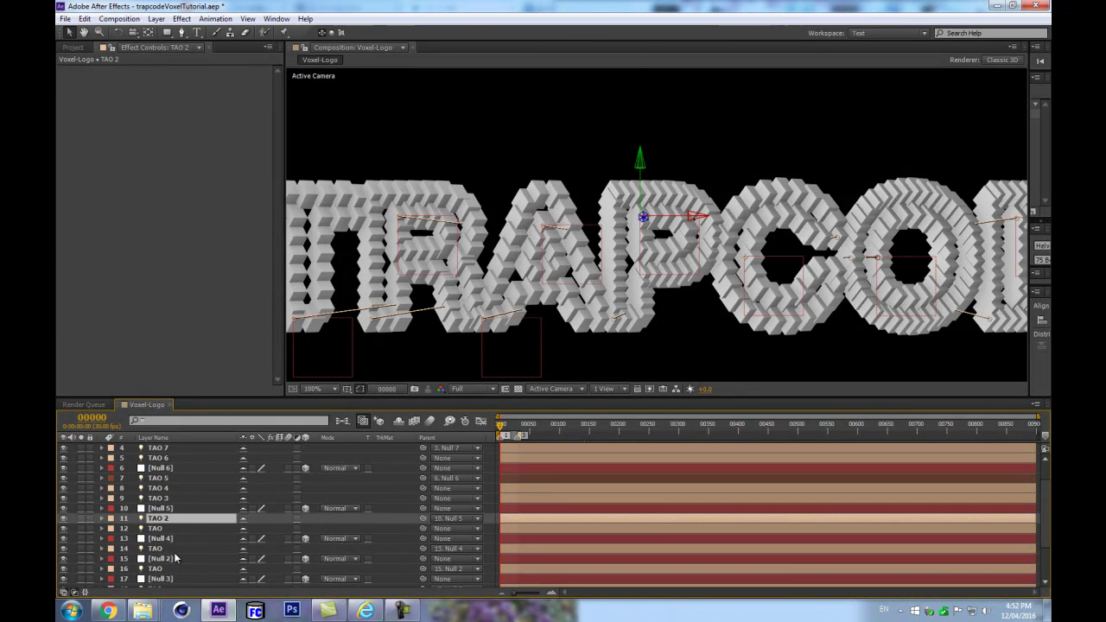
left_click(161, 550)
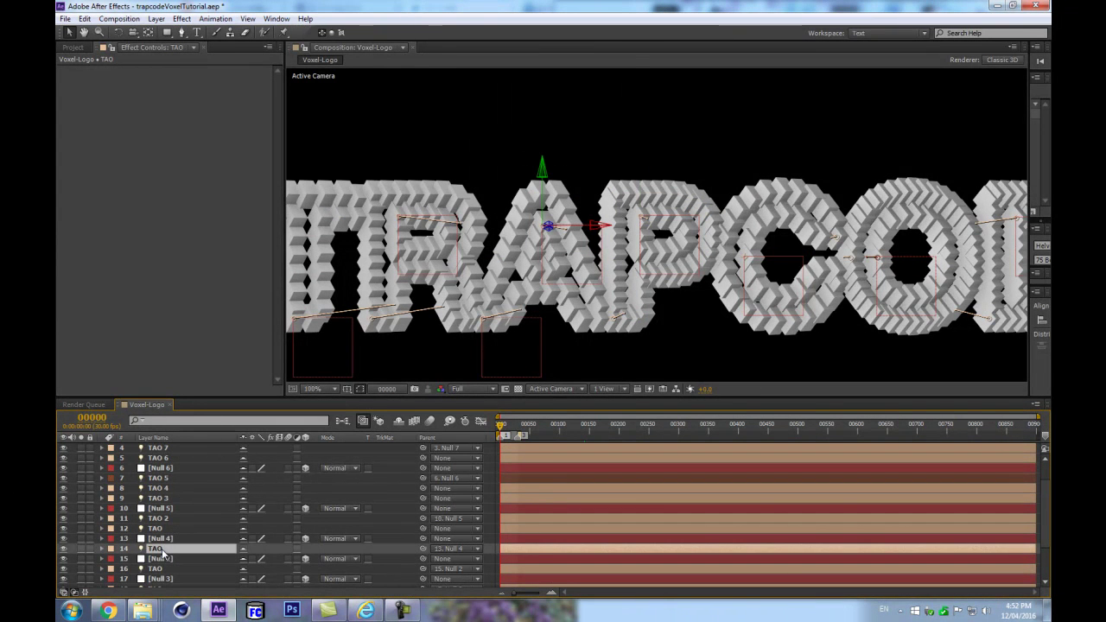
left_click(164, 529)
scroll(166, 534, "up", 1)
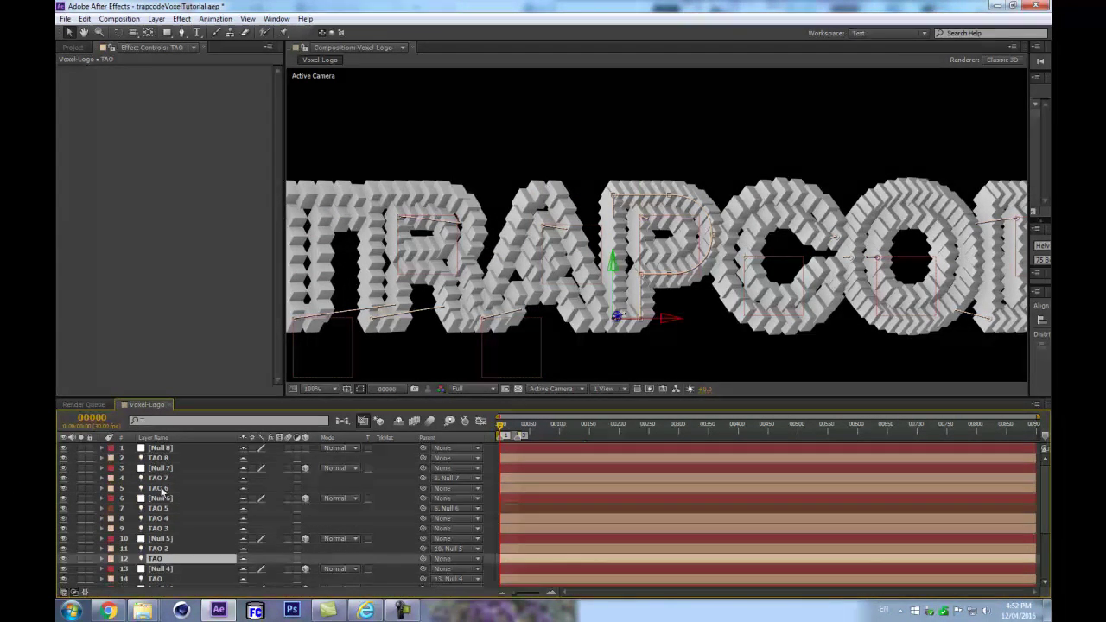
left_click_drag(178, 451, 162, 553)
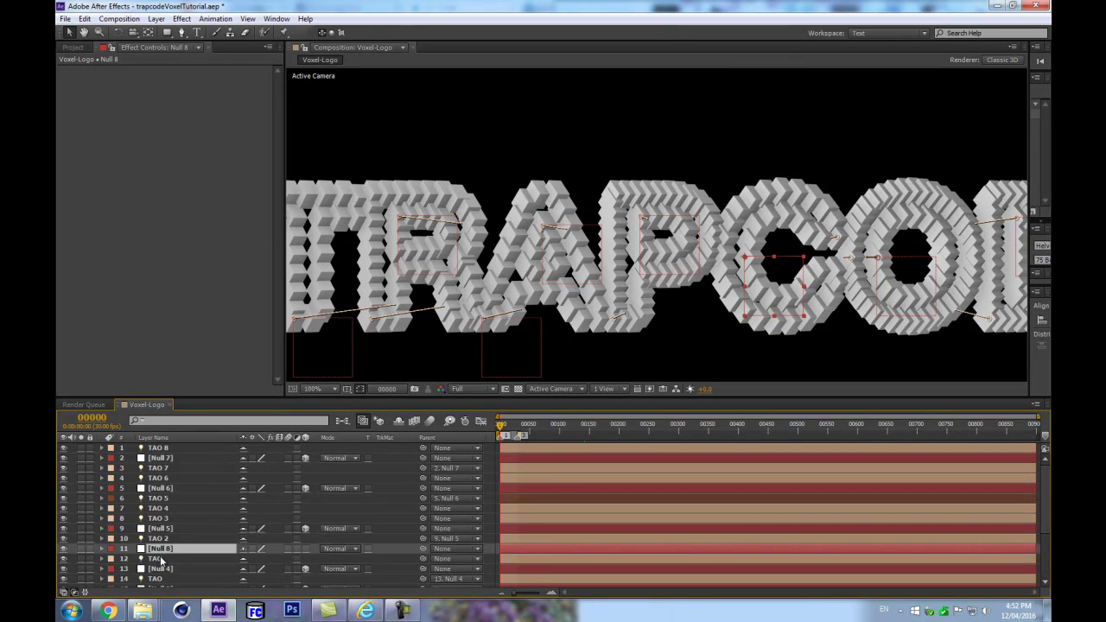
Make Null 8 a 3D layer and give it the P outline light's frame 0 position of 738.4, 644.0, 0.0
left_click(160, 560)
key("u")
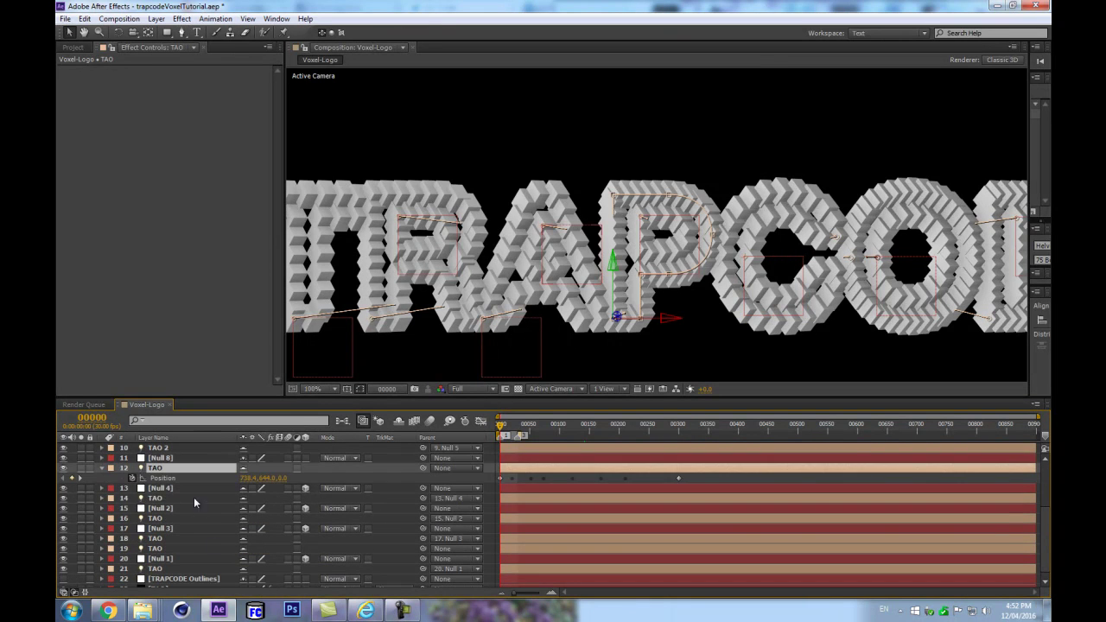
scroll(207, 503, "up", 1)
left_click(167, 489)
key("p")
left_click(246, 518)
key("ctrl+c")
left_click(247, 498)
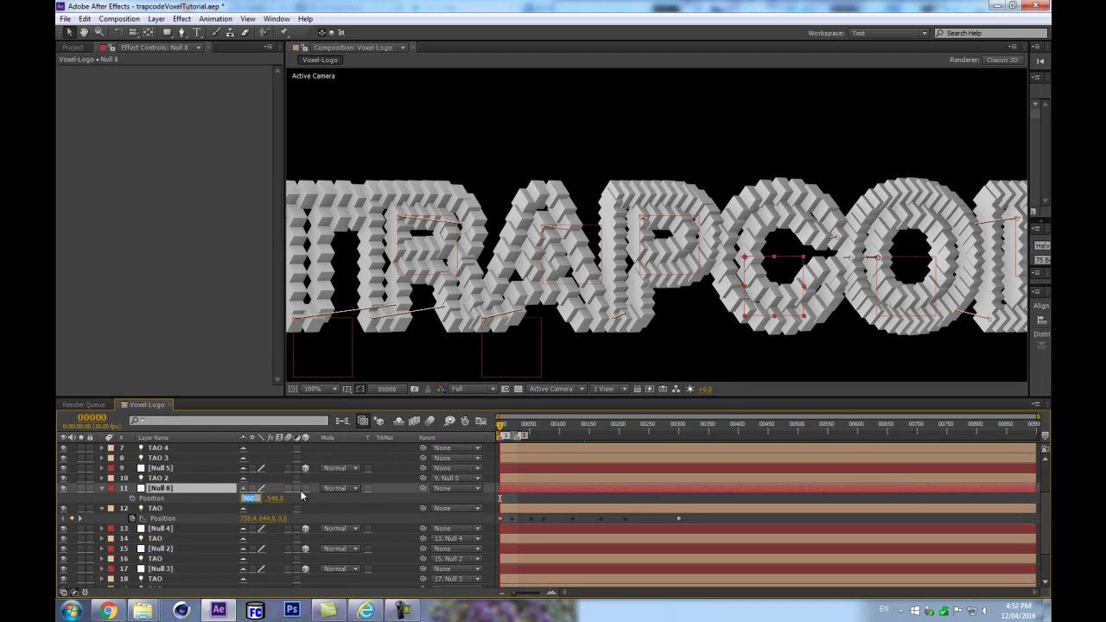
left_click(305, 489)
left_click(253, 559)
left_click(248, 498)
key("ctrl+v")
left_click(267, 559)
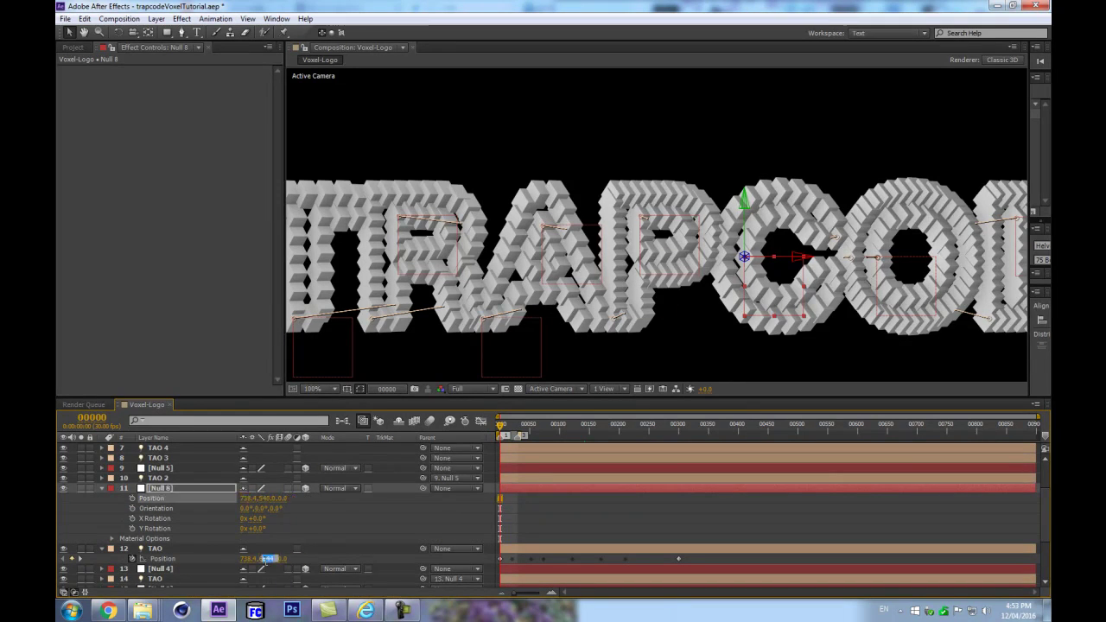
left_click(340, 527)
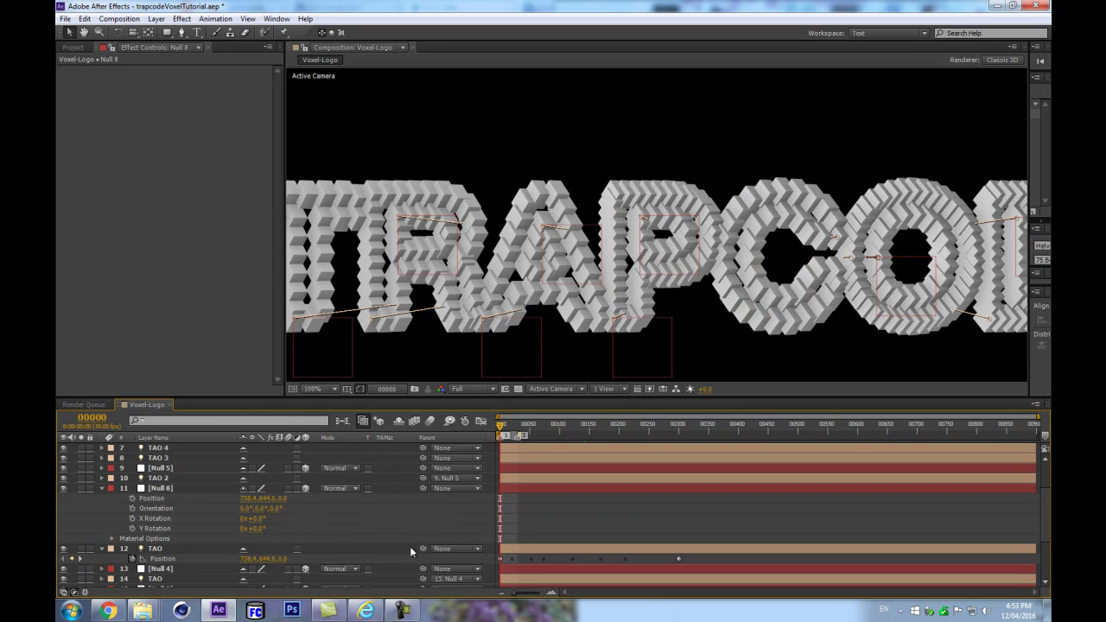
Move all Position keyframes from the P outline's TAO light to Null 8's Position at frame 0
left_click(171, 560)
key("ctrl+x")
left_click(152, 499)
key("ctrl+v")
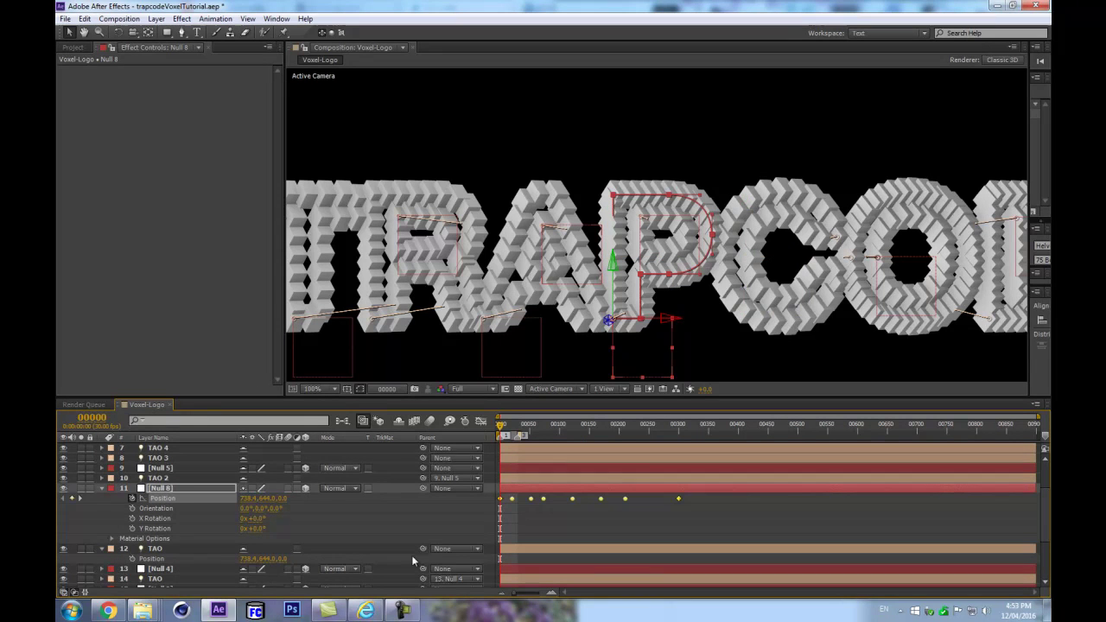
Parent the P outline's TAO light to Null 8
left_click_drag(428, 549, 245, 516)
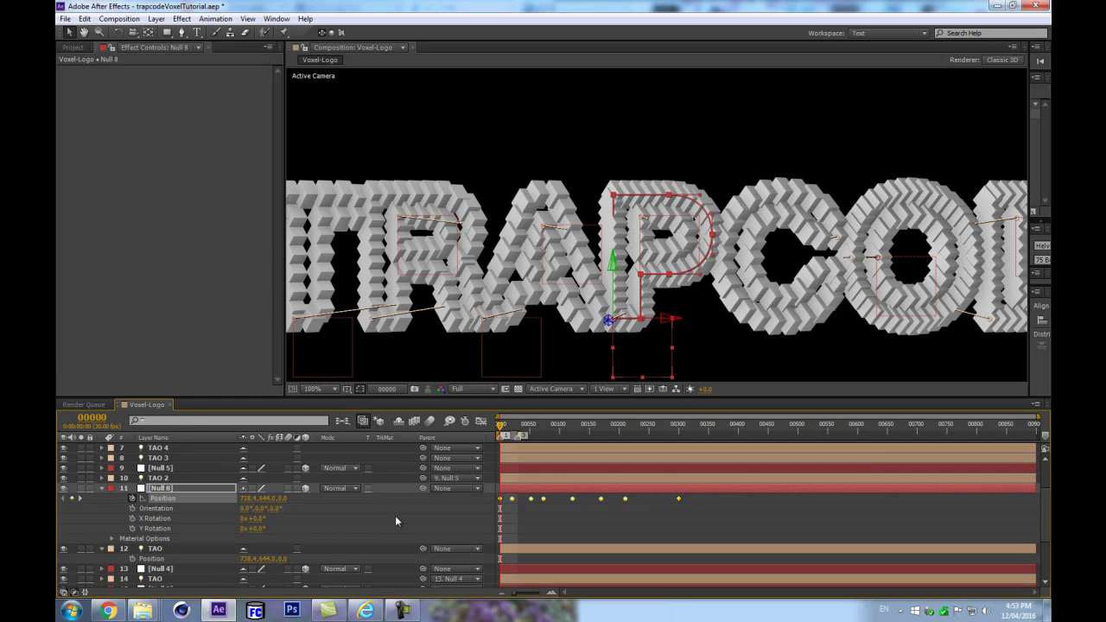
left_click(402, 521)
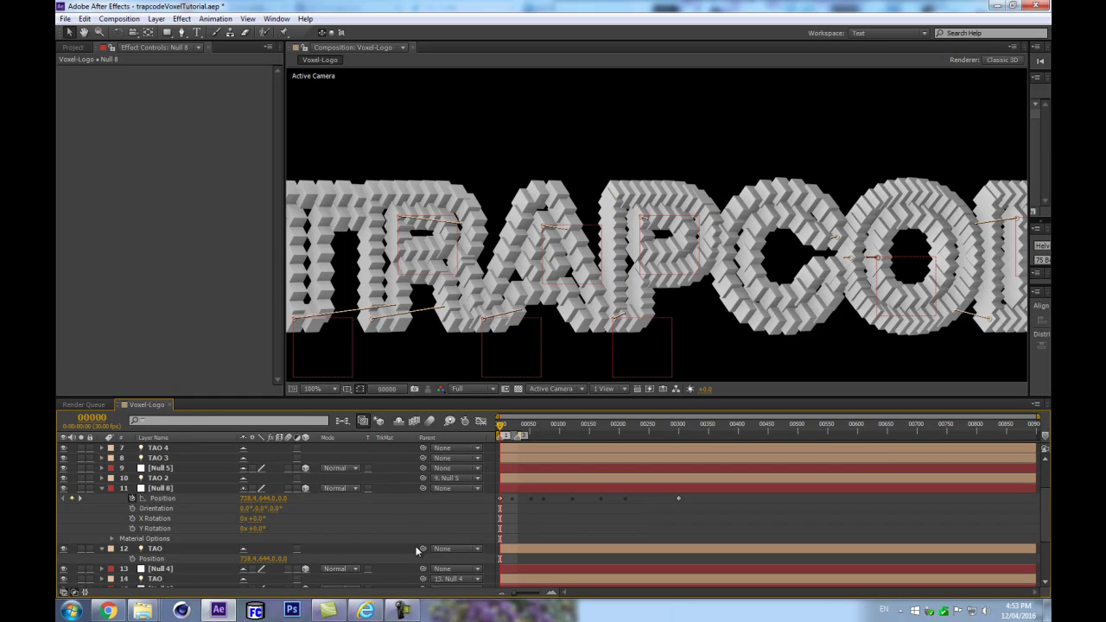
left_click_drag(422, 549, 157, 488)
left_click(397, 530)
Compress Null 8's Position keyframes proportionally so the last one lands at about frame 165, and preview the loop
left_click_drag(678, 500, 591, 500)
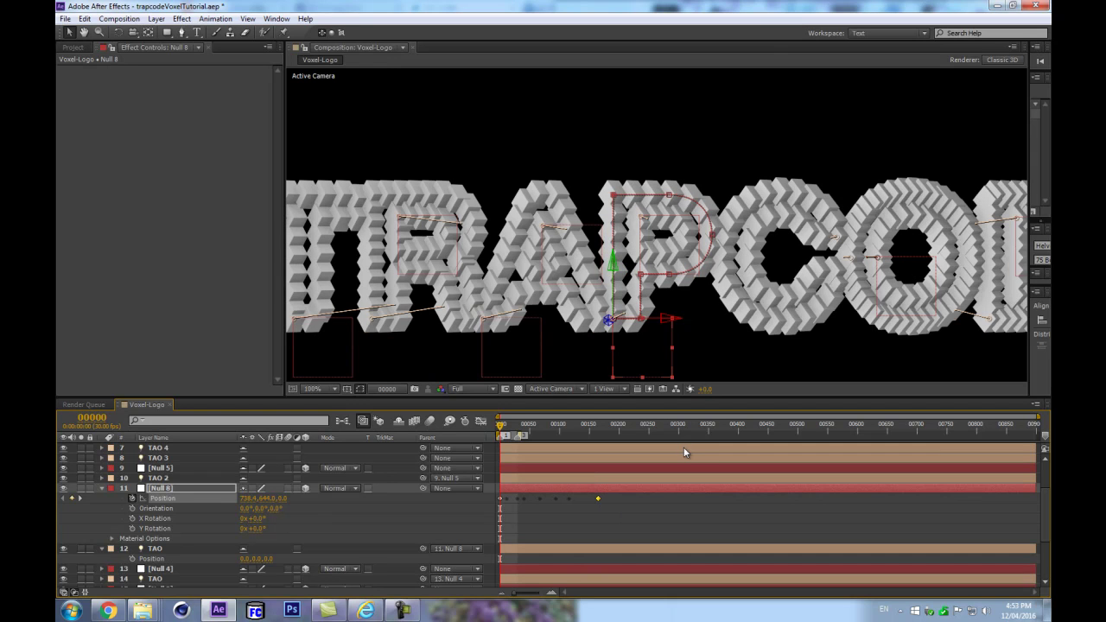
key("space")
key("space")
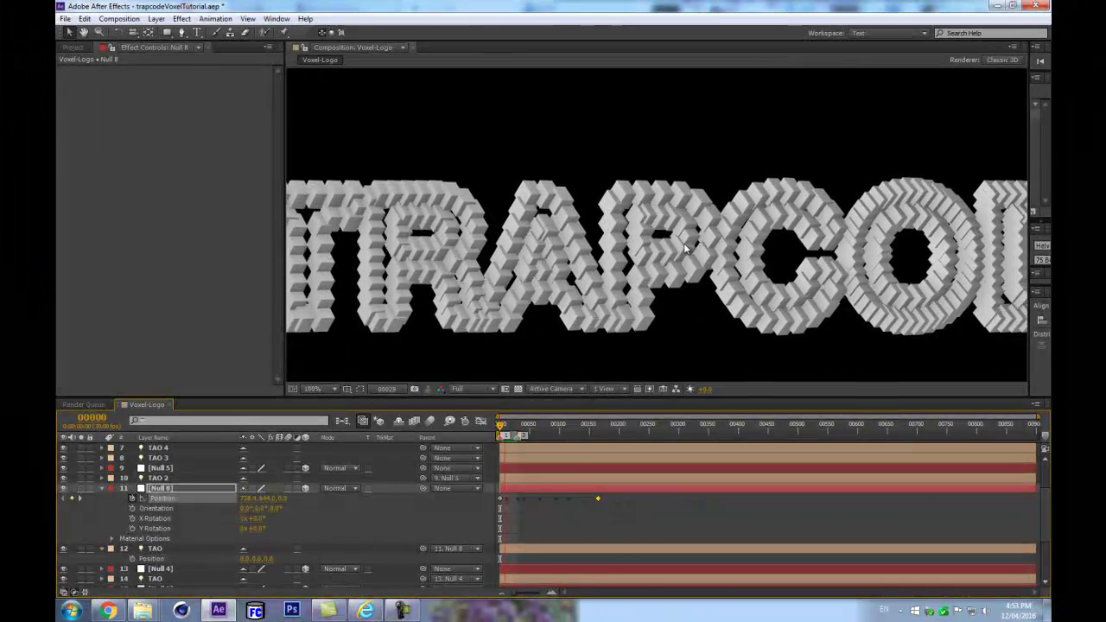
key("space")
key("space")
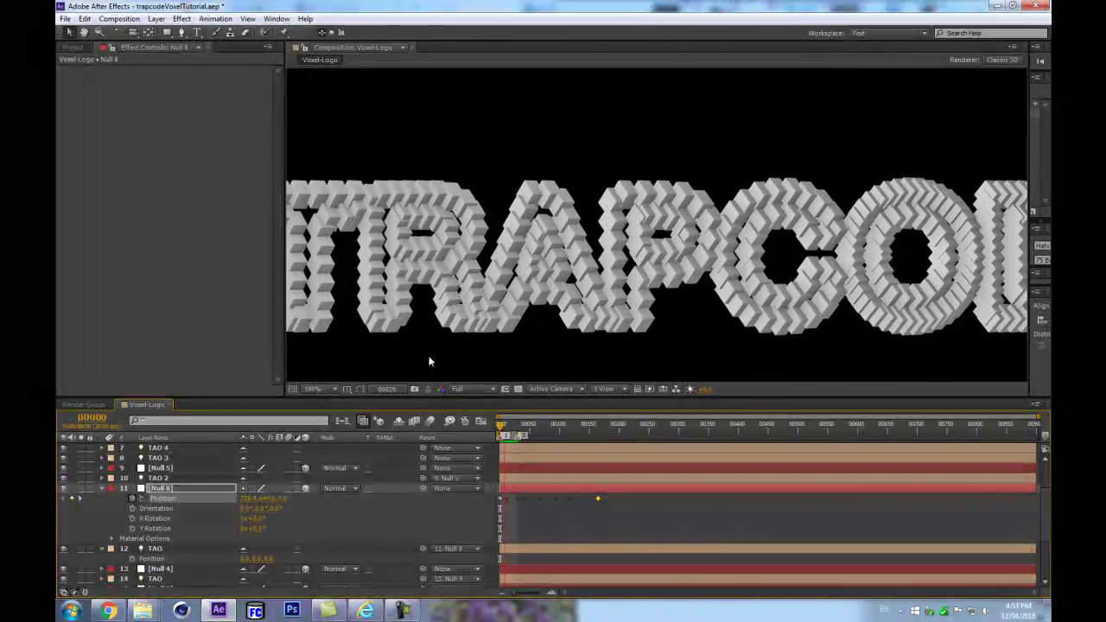
key("space")
Reveal the TAO layer's Offset keyframes and compare the logo at frames 30, 29 and 0 to check the loop point
key("=")
key("=")
key("=")
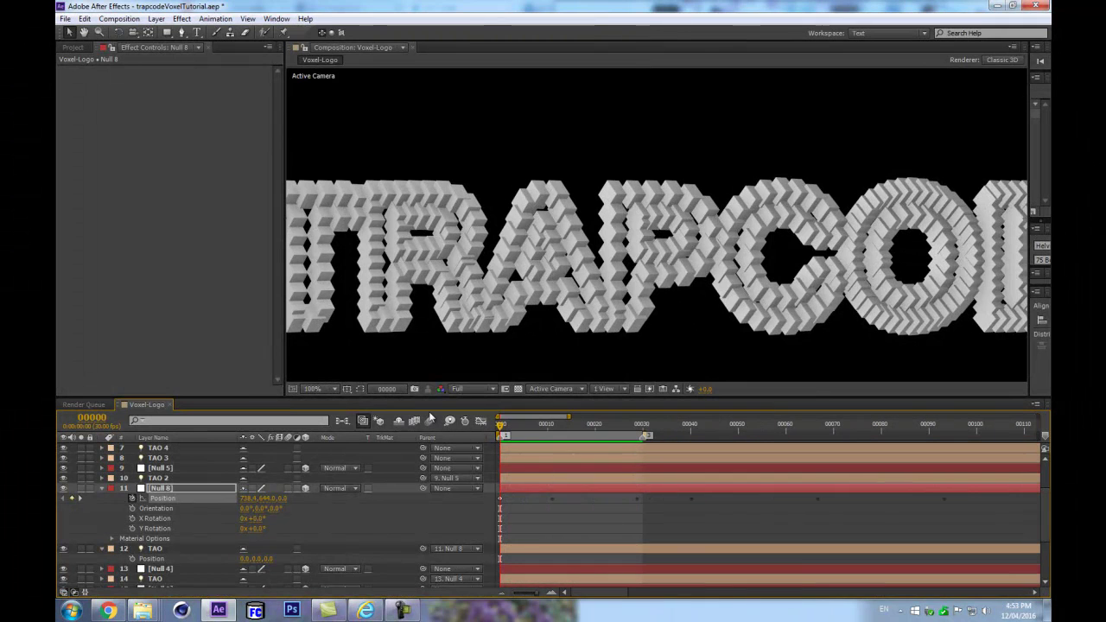
key("3")
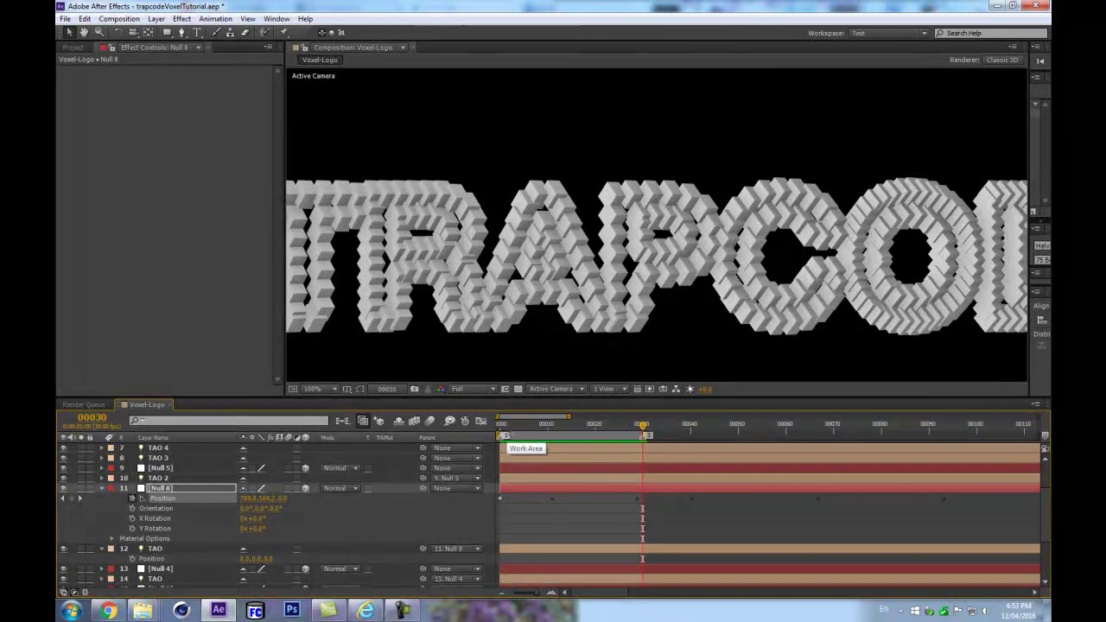
key("u")
key("u")
scroll(704, 518, "down", 2)
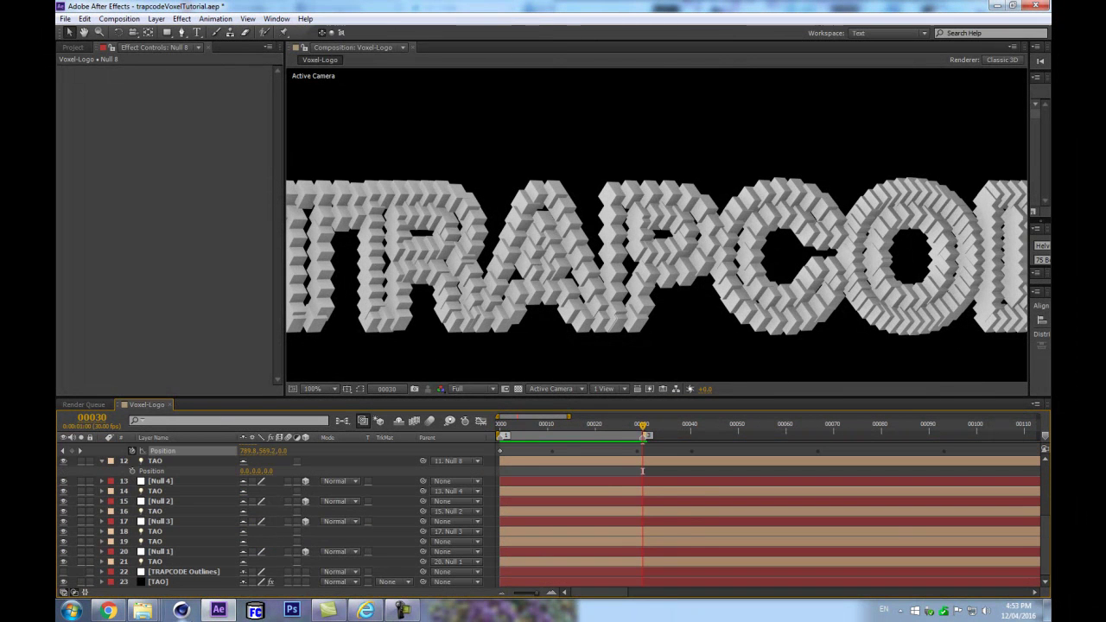
left_click(207, 583)
key("u")
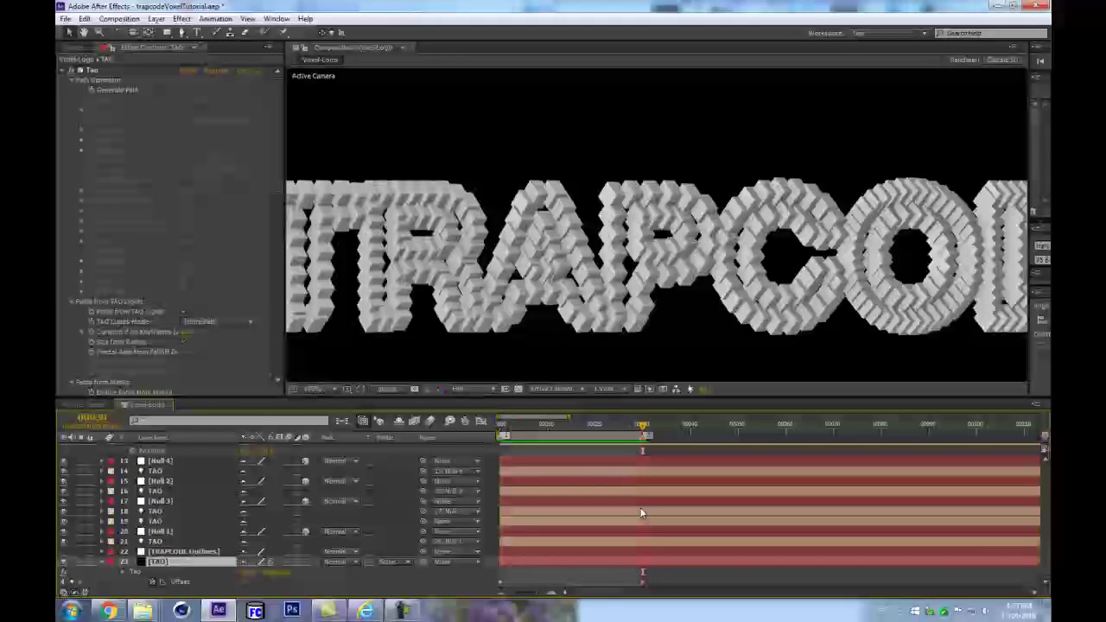
key("Page_Up")
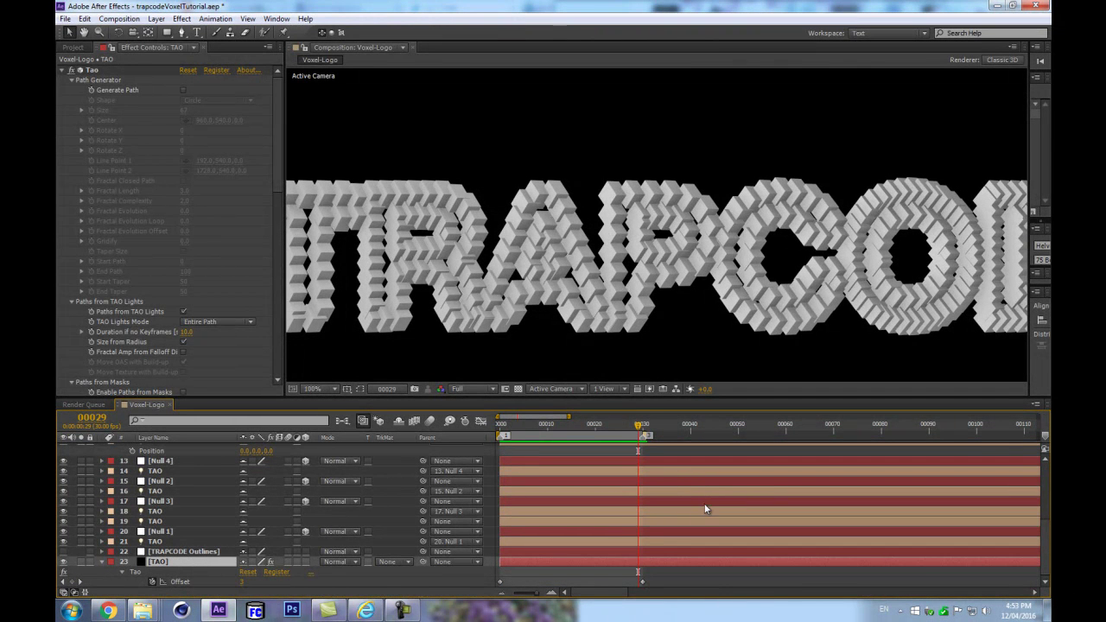
key("Page_Down")
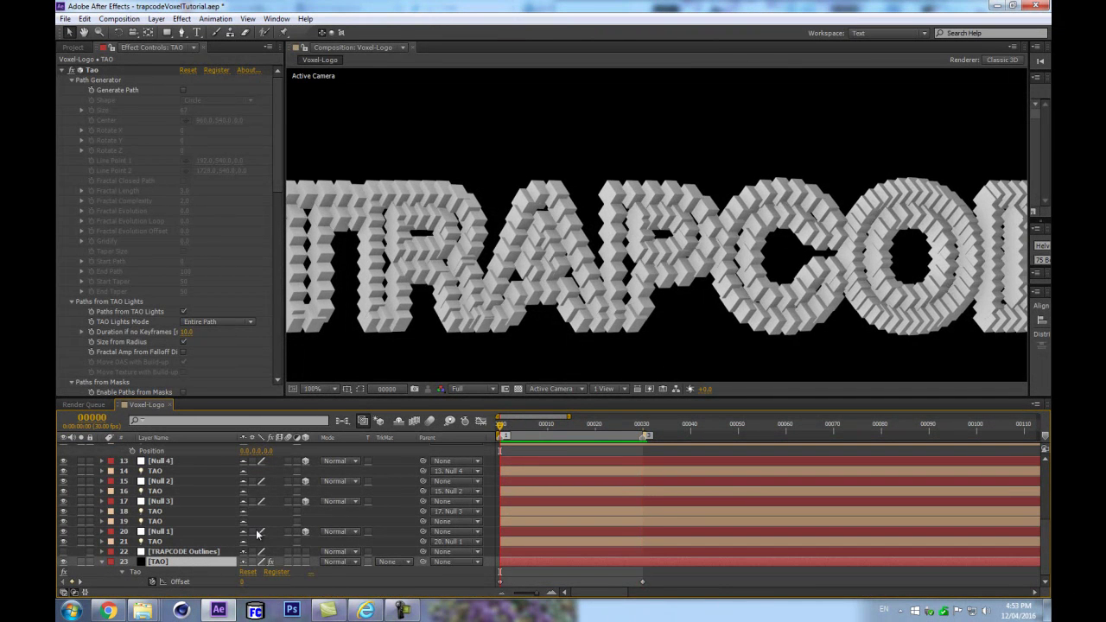
Set the TAO effect's Segments to 41
left_click_drag(278, 158, 285, 282)
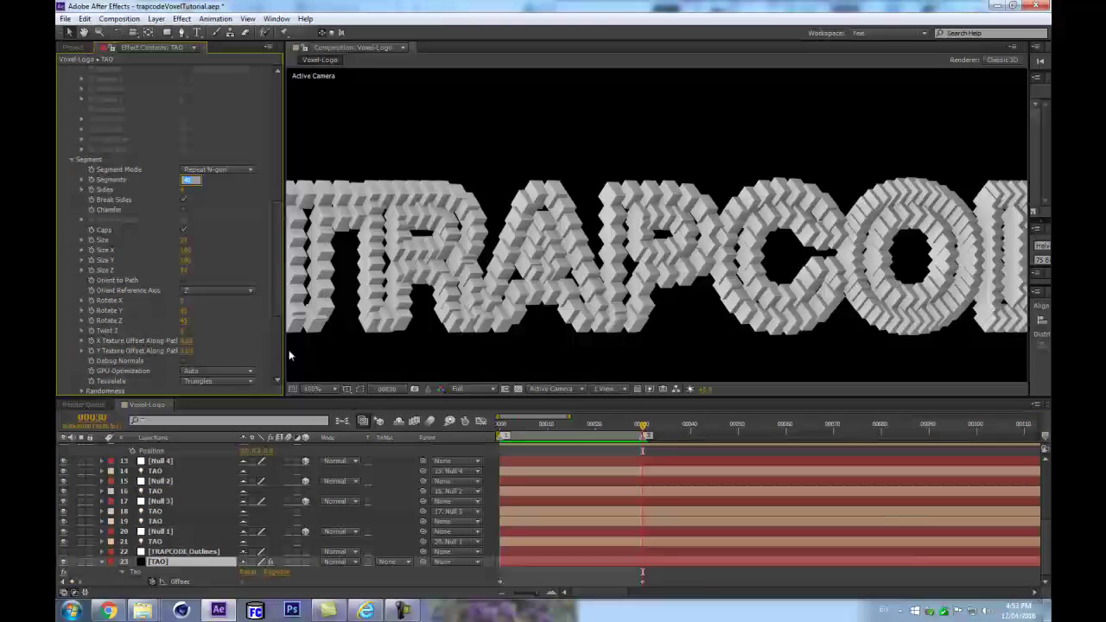
type("41")
key("Return")
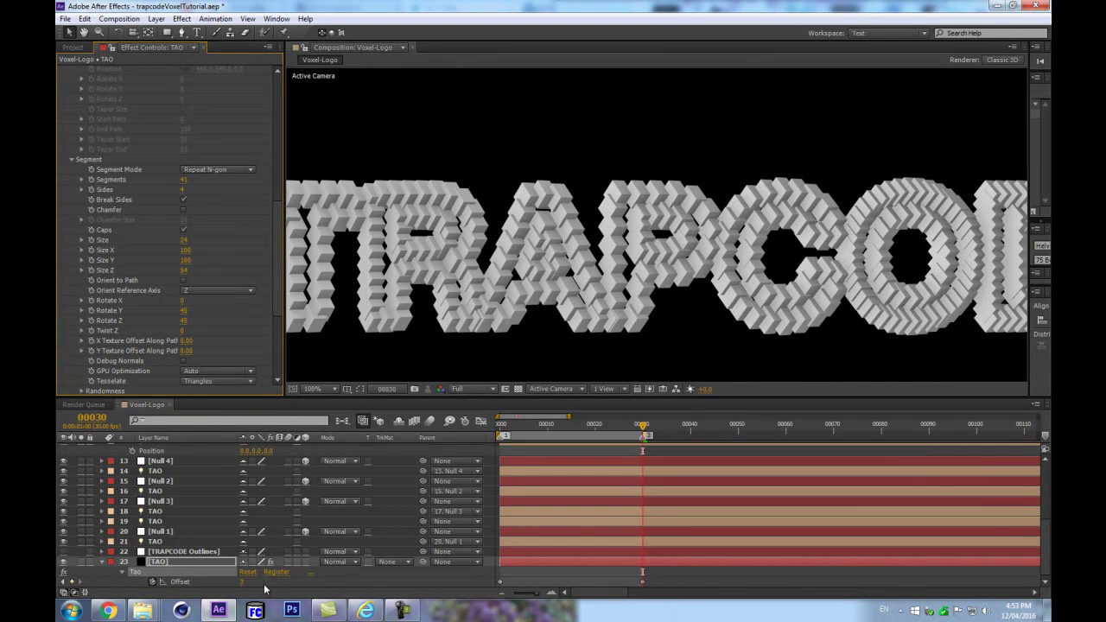
Set the TAO Offset keyframe at frame 30 to 100/41 and preview the loop
left_click(282, 589)
left_click(249, 581)
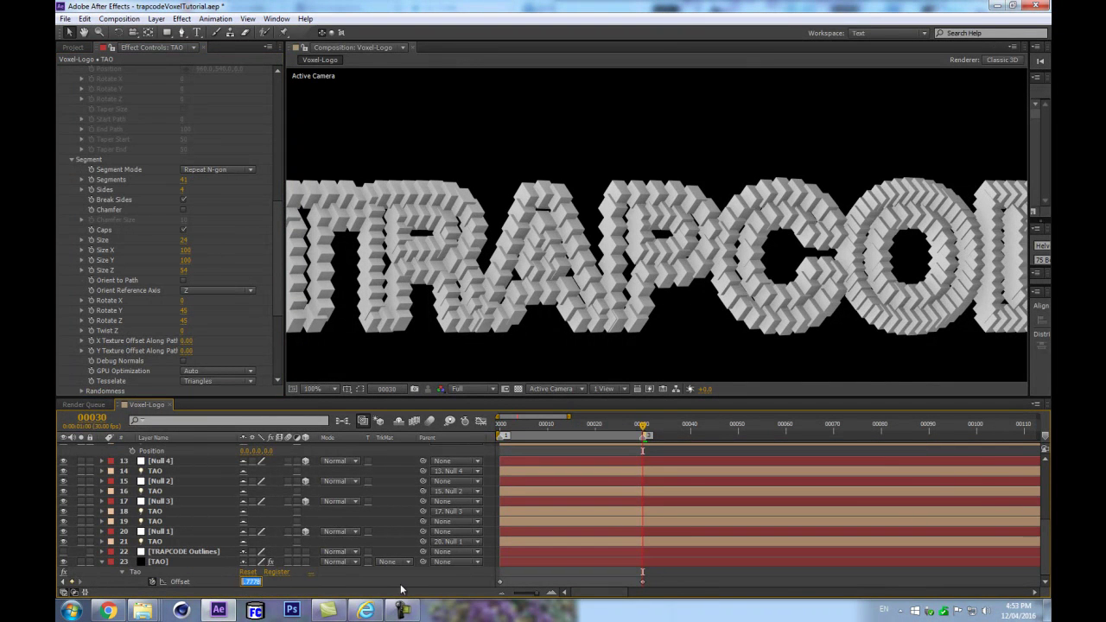
type("100/41")
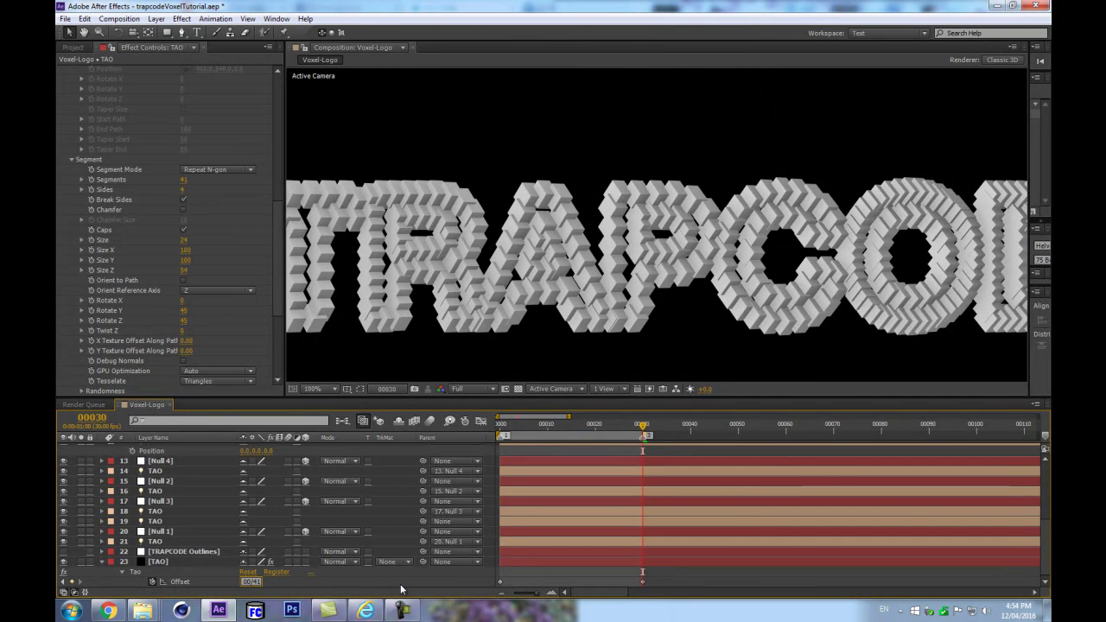
key("Return")
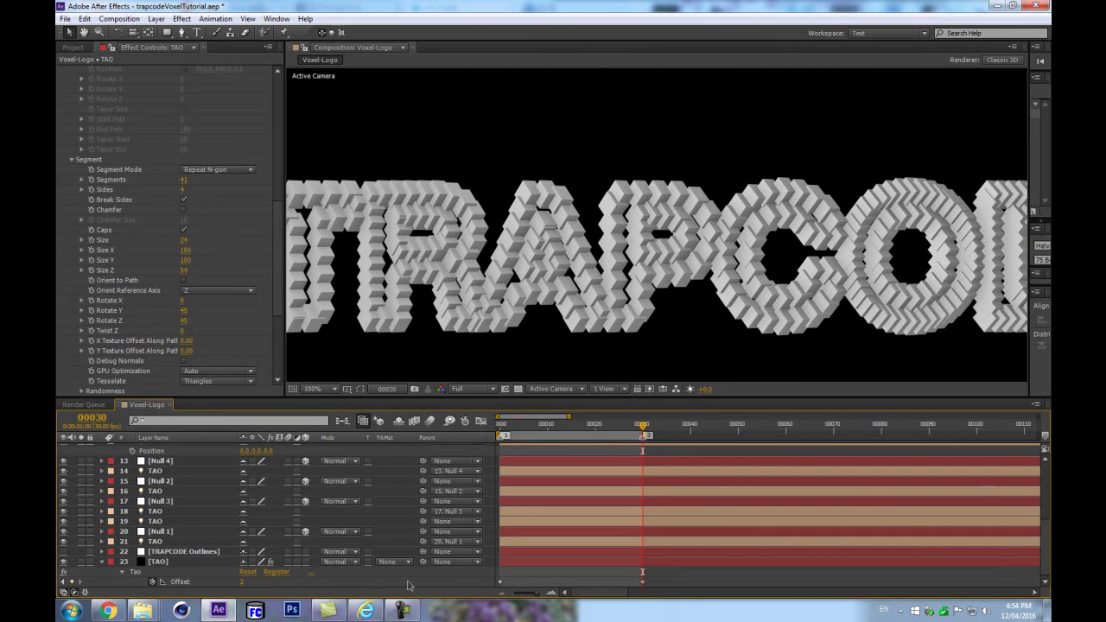
key("space")
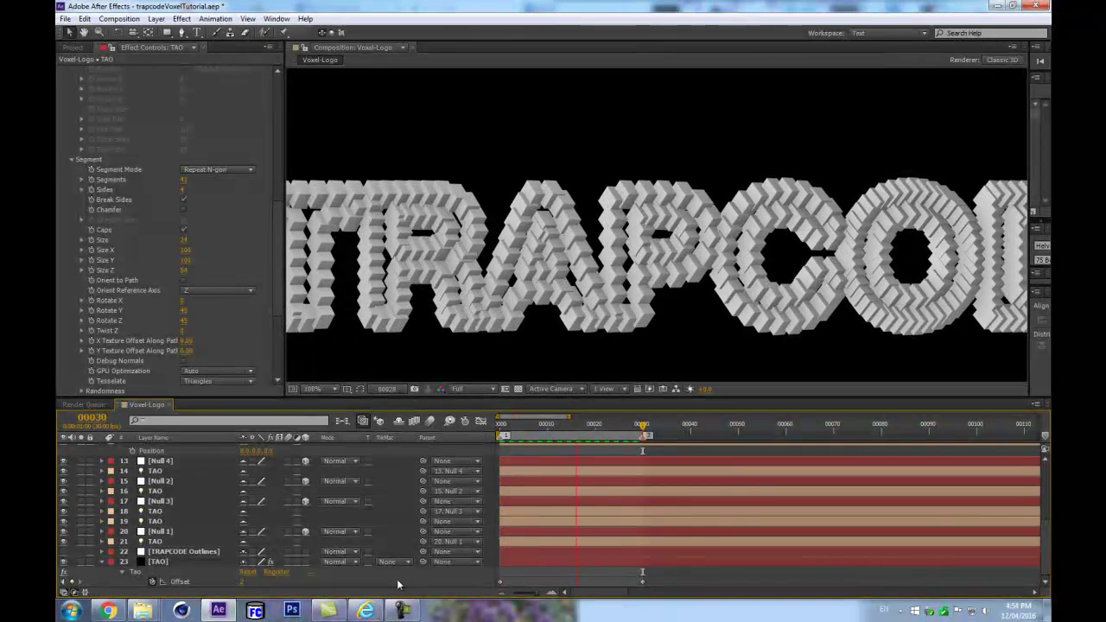
key("space")
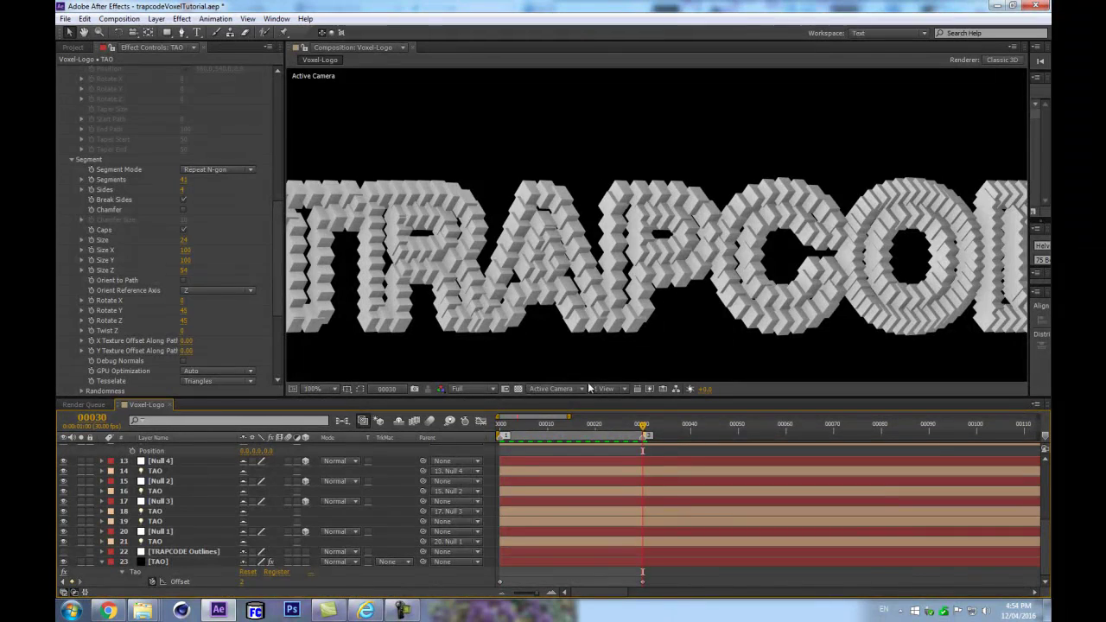
key("space")
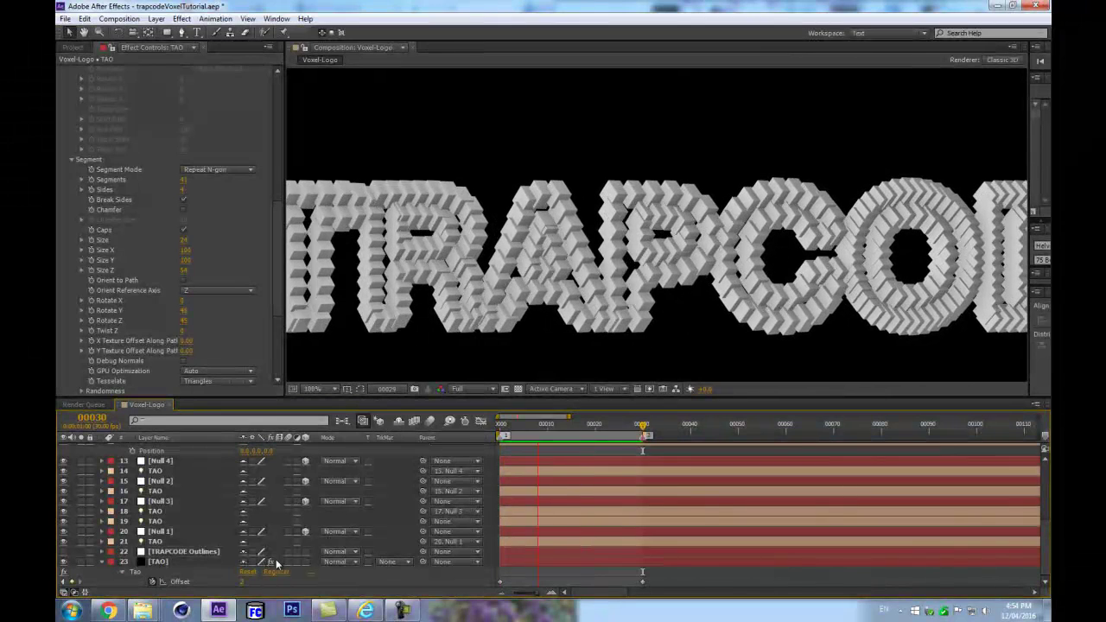
key("space")
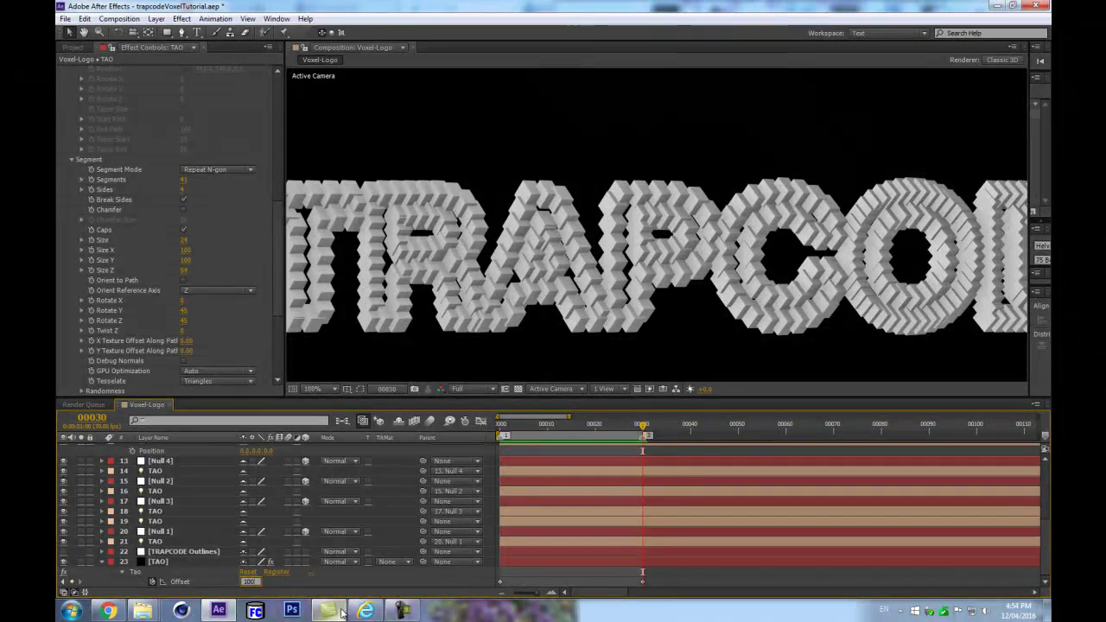
Set the TAO Offset keyframe at frame 30 to 100/40 and preview the loop, also with the whole logo in view
type("40")
key("Return")
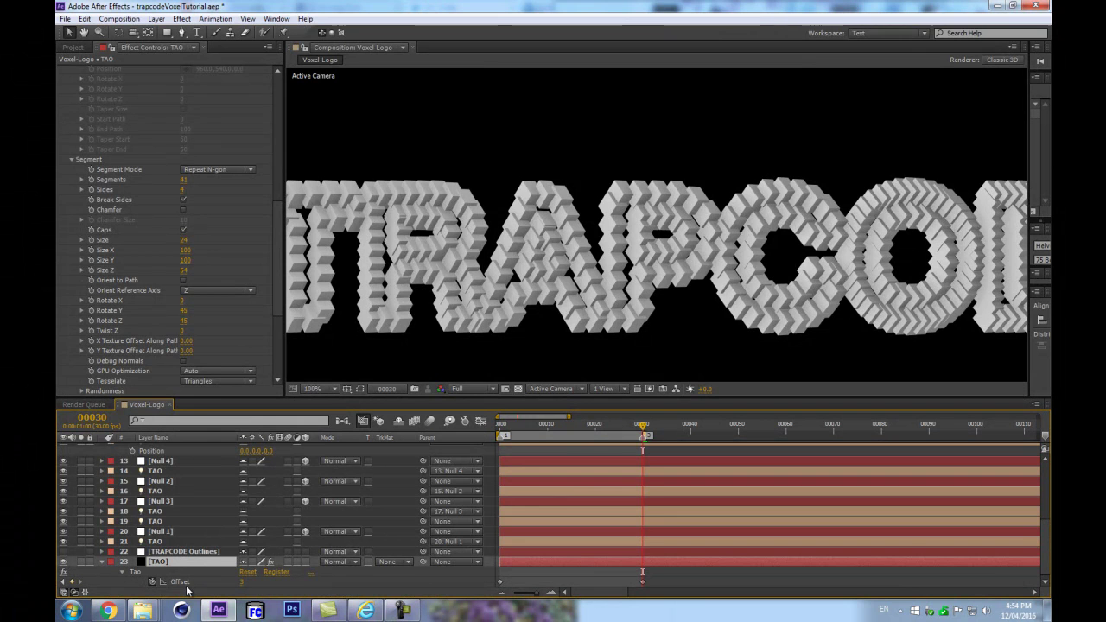
key("Home")
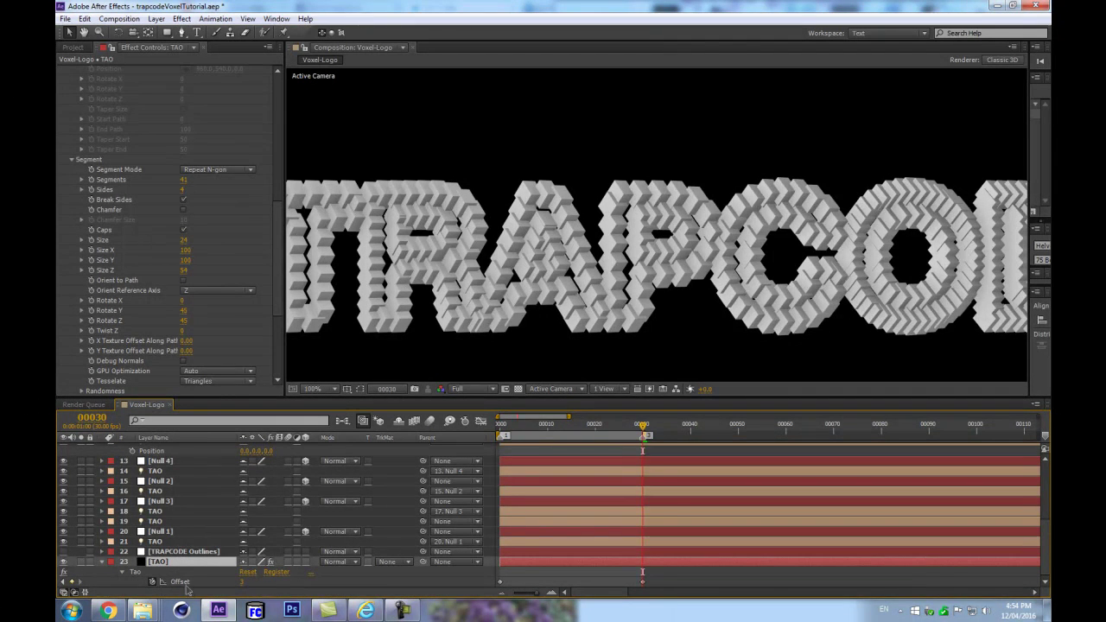
key("space")
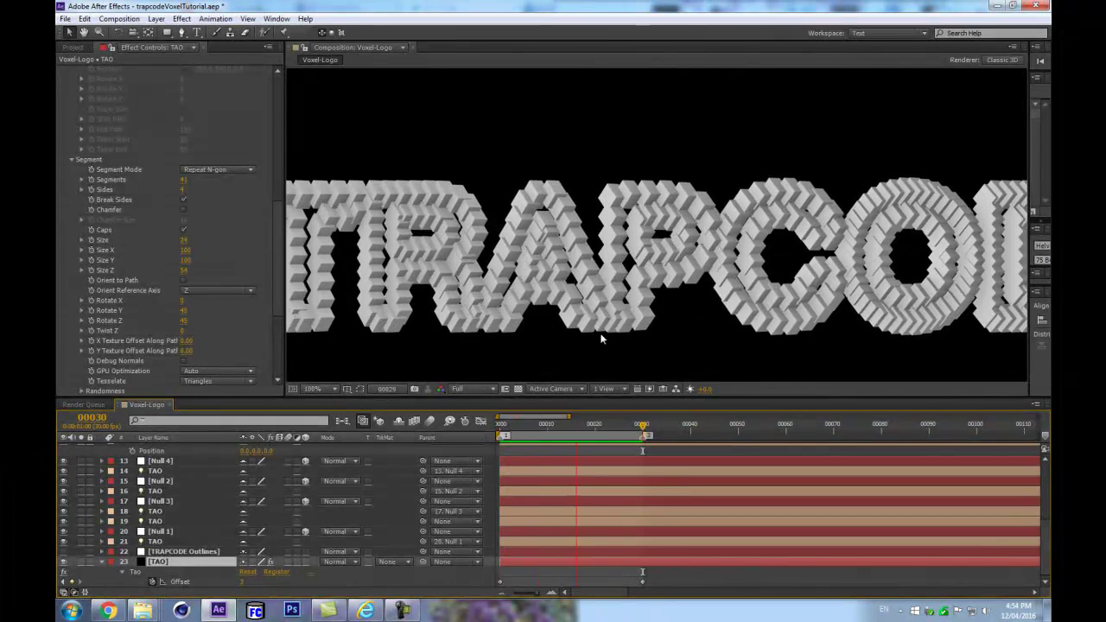
scroll(632, 316, "down", 1)
key("KP_0")
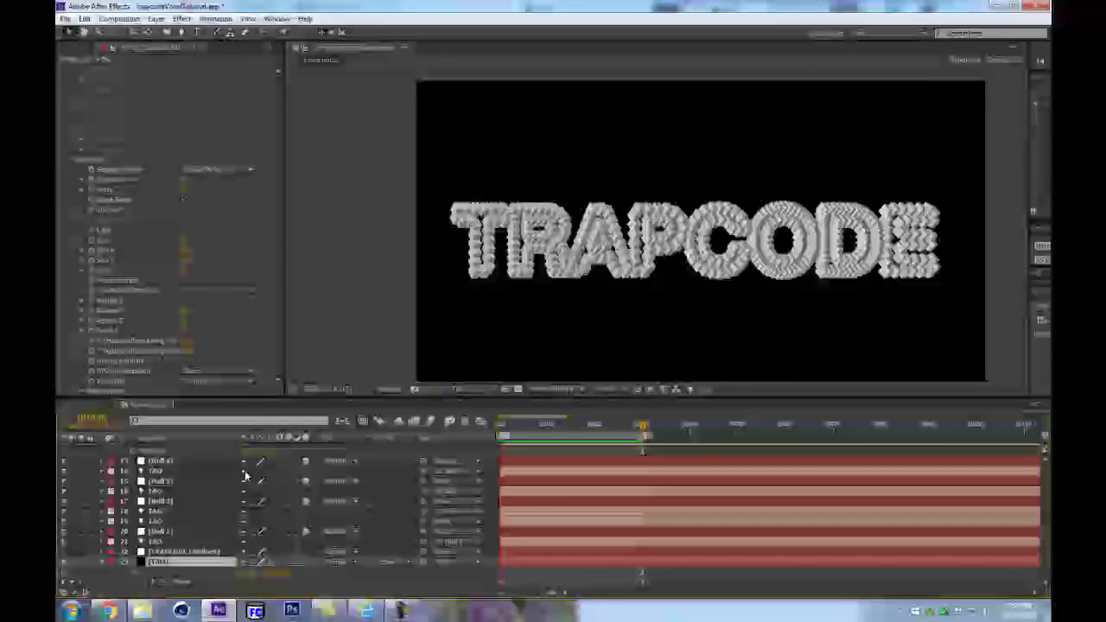
key("space")
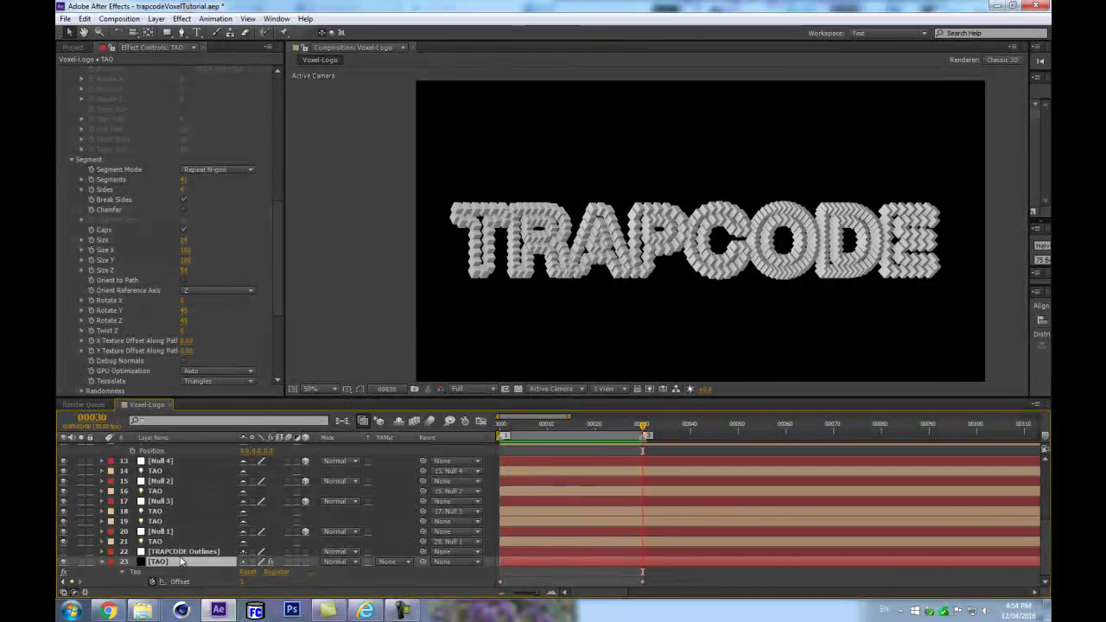
Collapse the properties of all layers in the composition and clear the selection
key("ctrl+shift+a")
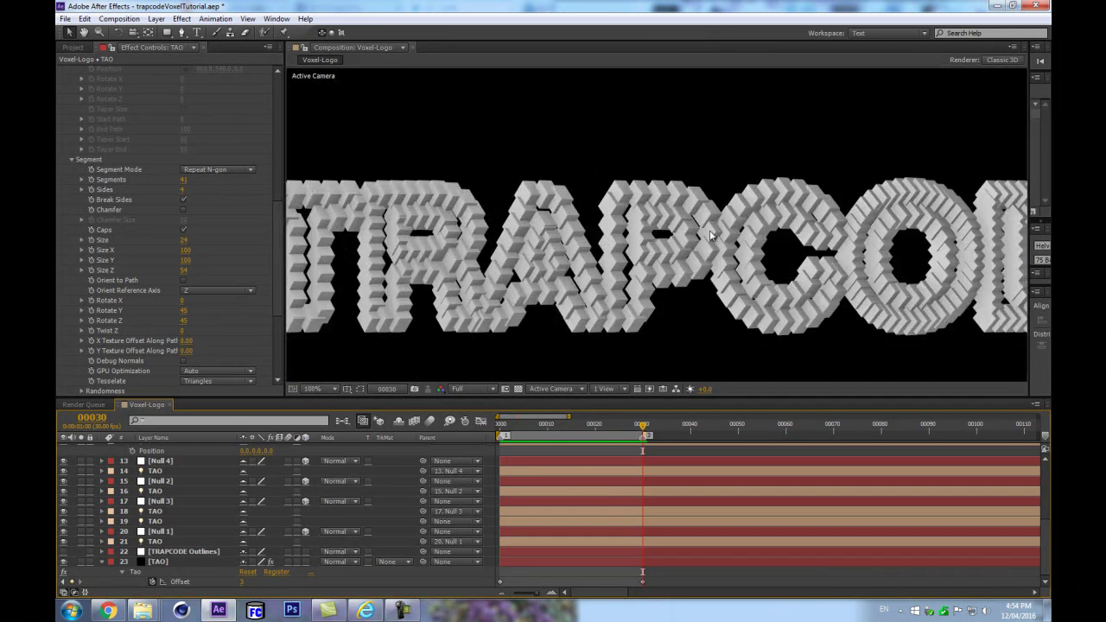
left_click(101, 562)
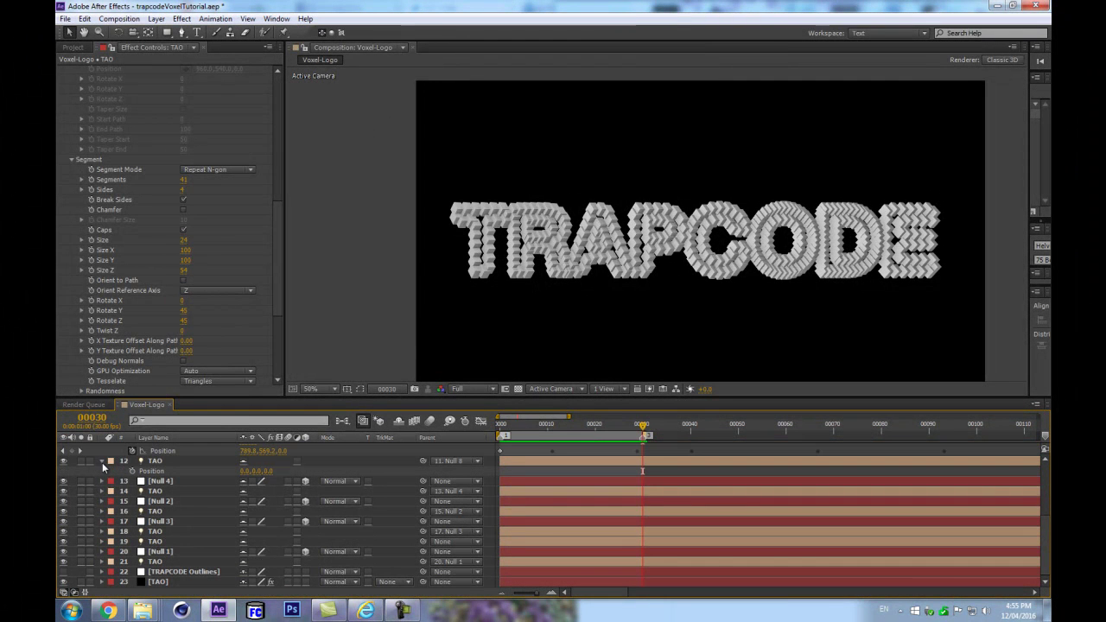
key("ctrl+a")
key("u")
key("F2")
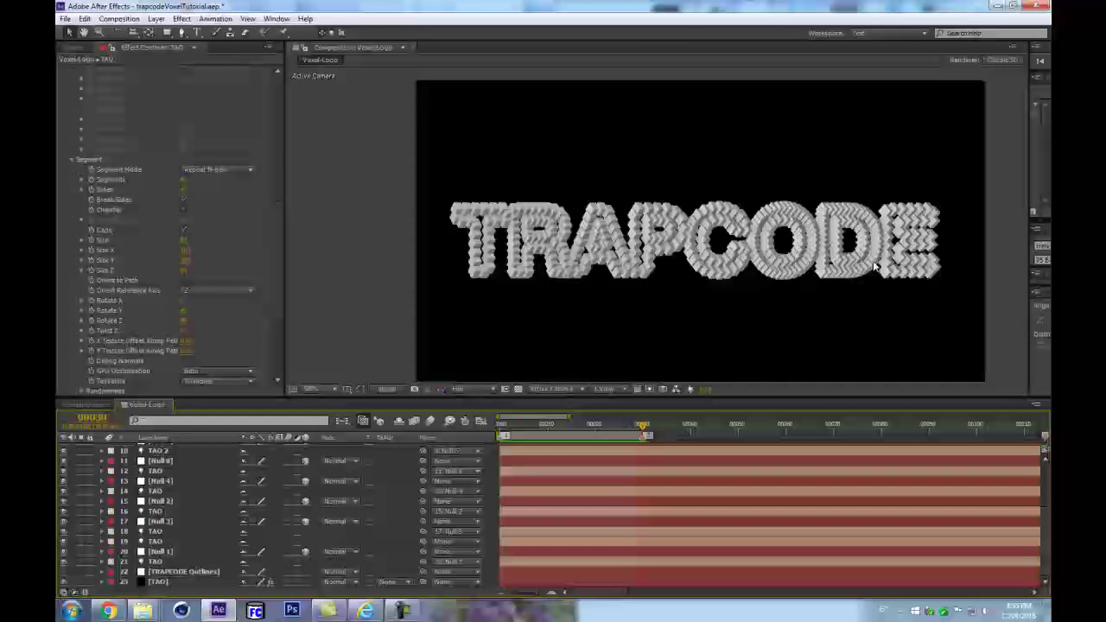
scroll(177, 516, "up", 5)
key("period")
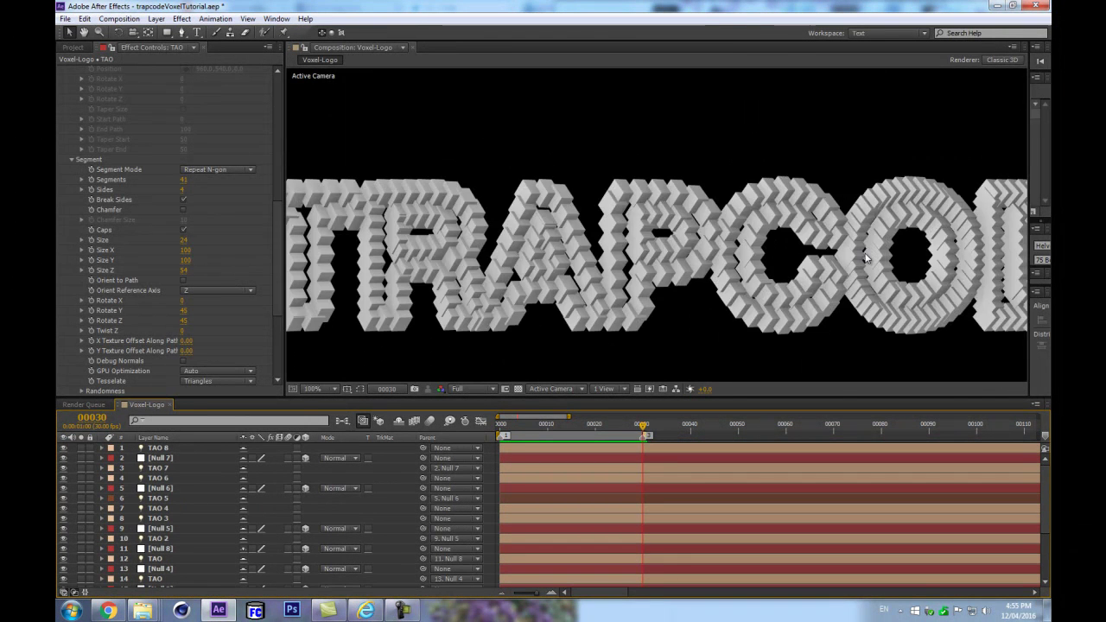
key("comma")
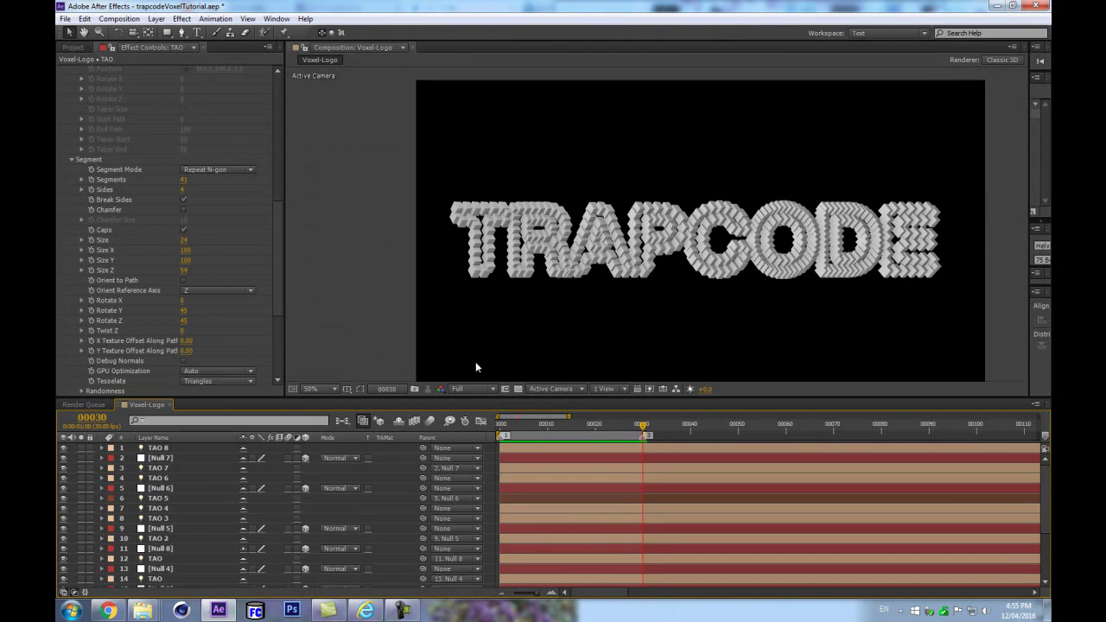
Create a two-node camera above the TAO 8 light using the 135mm preset
left_click(175, 450)
key("ctrl+alt+shift+c")
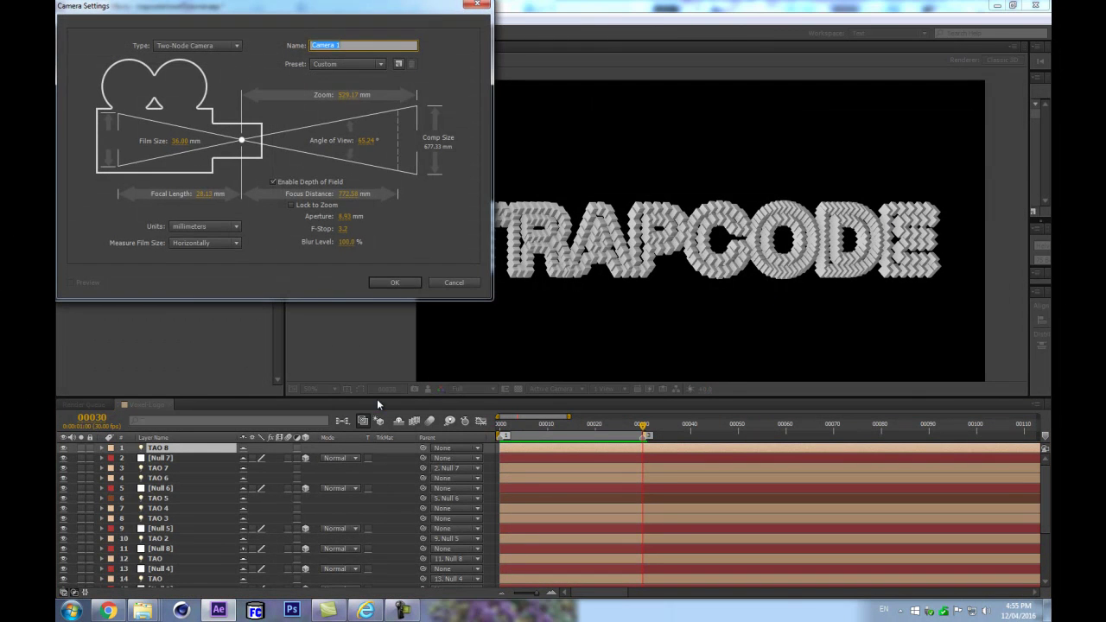
left_click(332, 63)
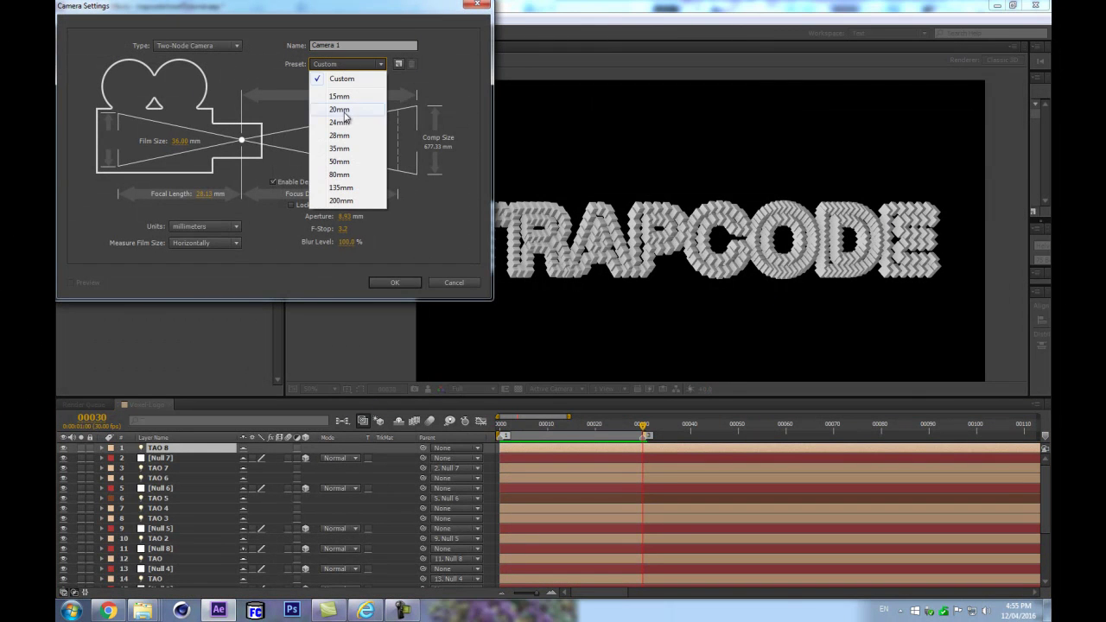
left_click(338, 185)
left_click(394, 282)
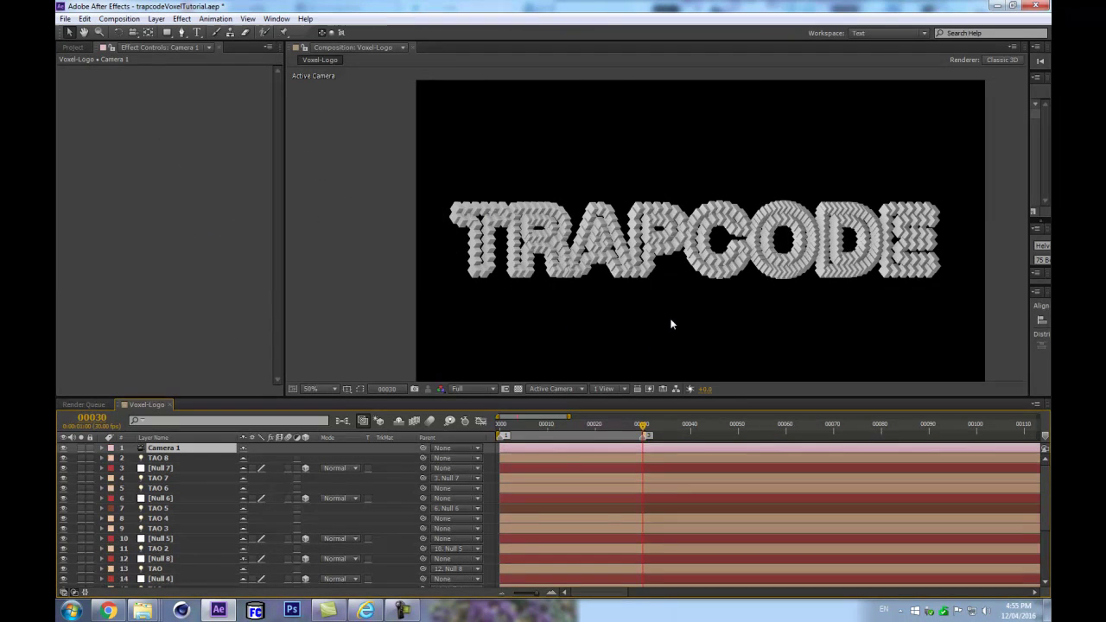
Dolly the 135mm camera toward and away from the logo to examine its perspective
key("c")
left_click_drag(744, 286, 751, 75)
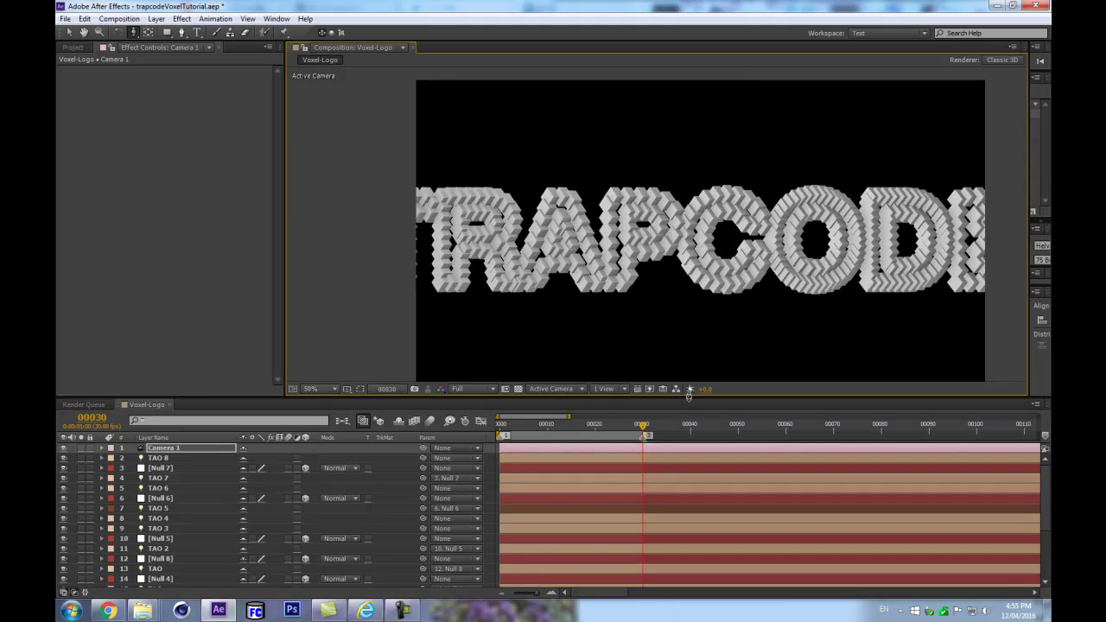
left_click_drag(736, 307, 708, 402)
scroll(704, 418, "down", 4)
scroll(716, 369, "up", 6)
scroll(717, 369, "up", 2)
scroll(714, 366, "down", 4)
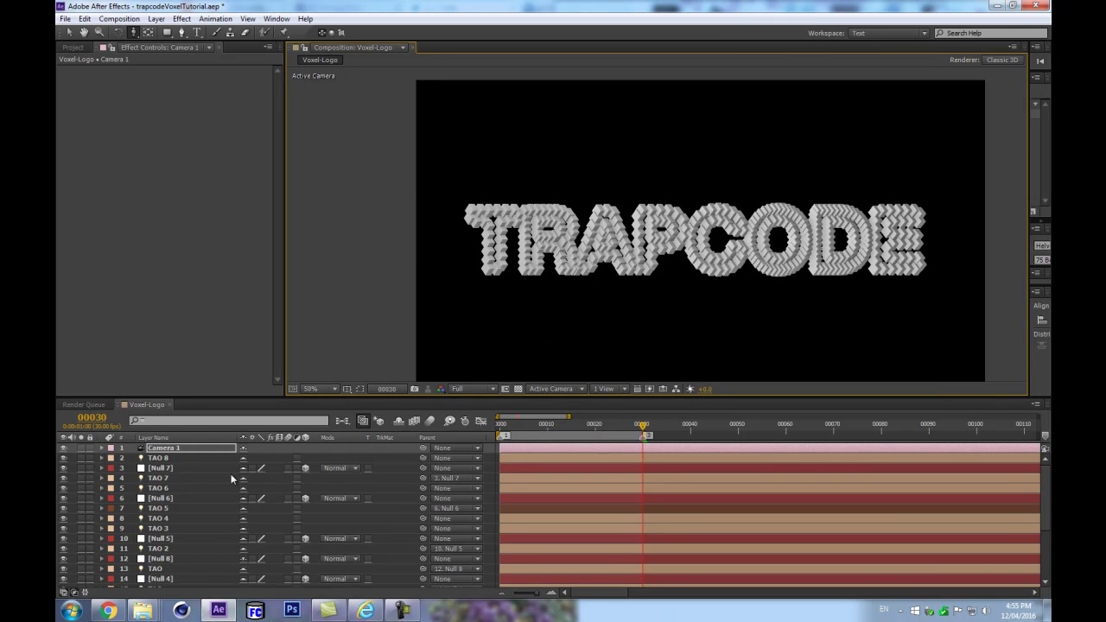
Delete the 135mm camera and create a new two-node camera with the 200mm preset
left_click(169, 449)
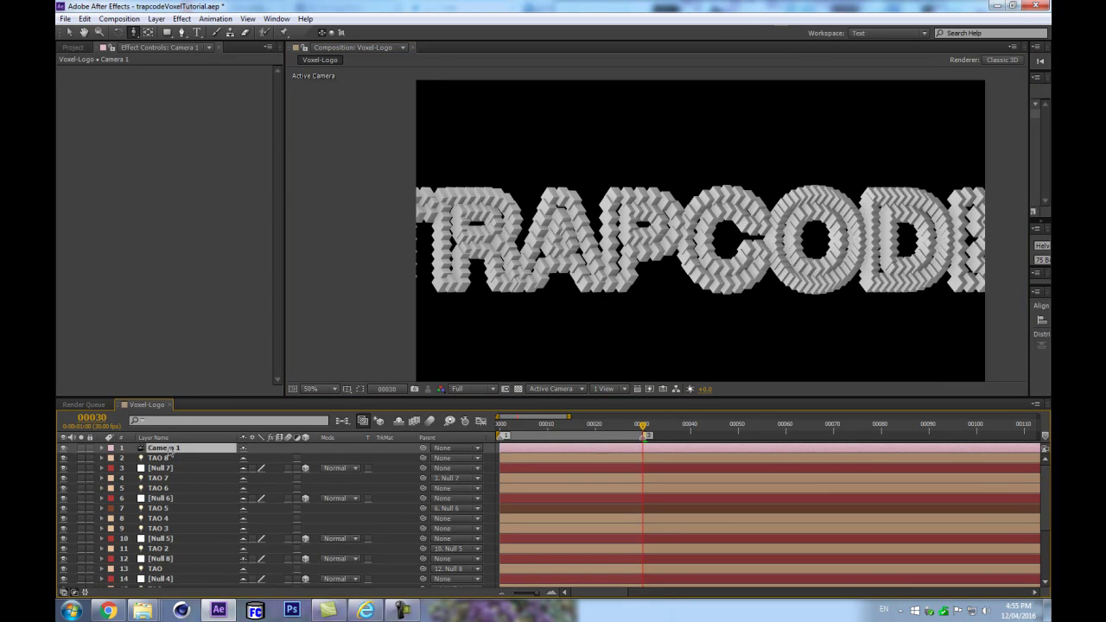
key("Delete")
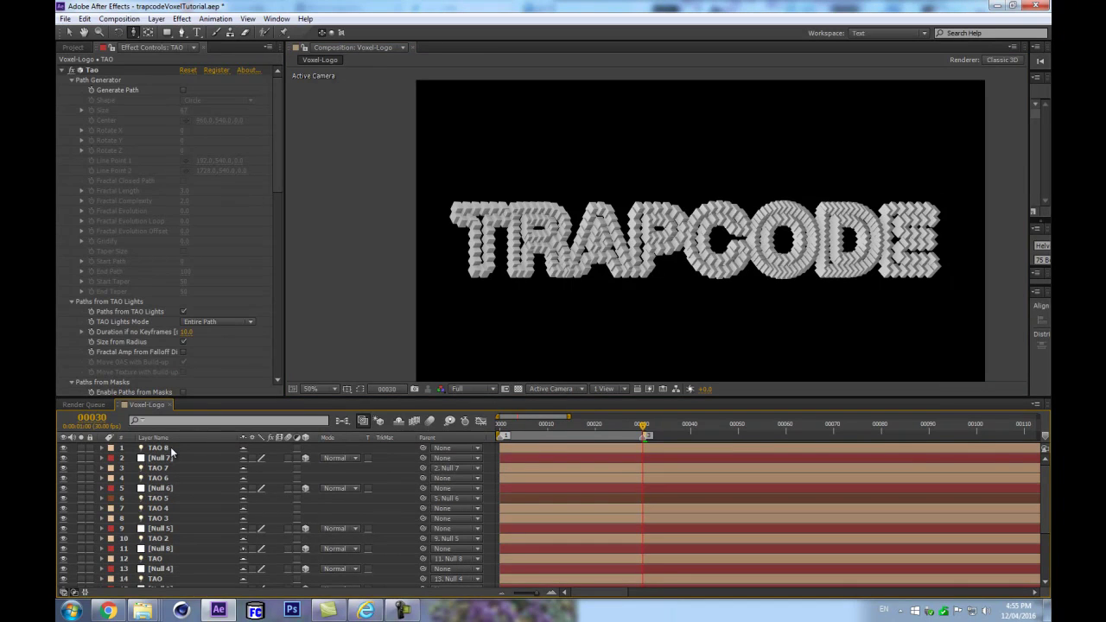
key("ctrl+alt+shift+c")
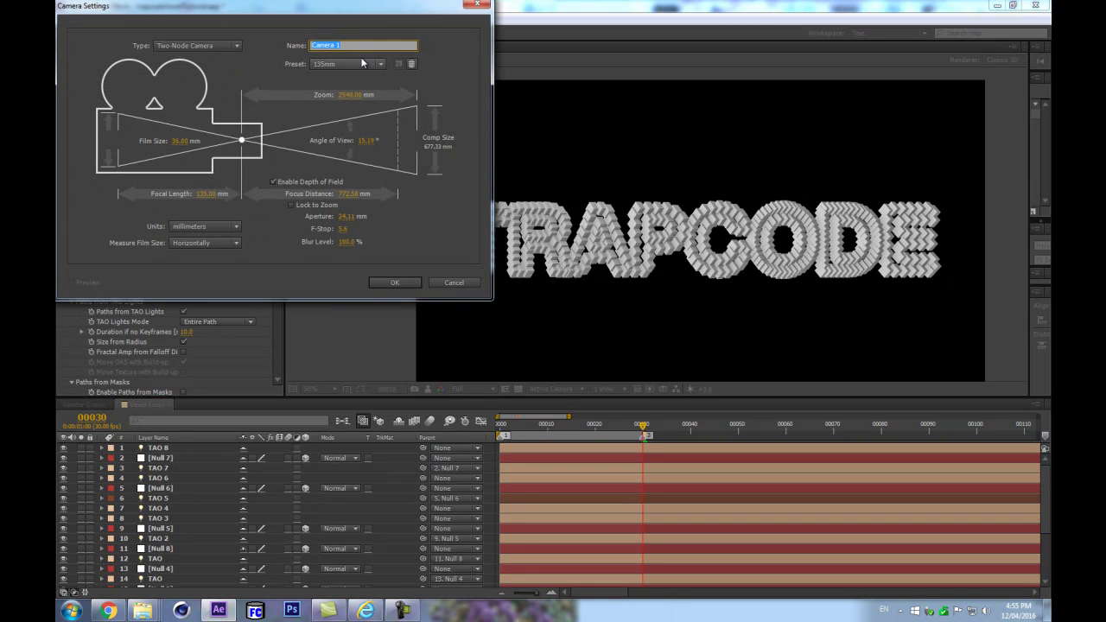
left_click(365, 63)
left_click(353, 199)
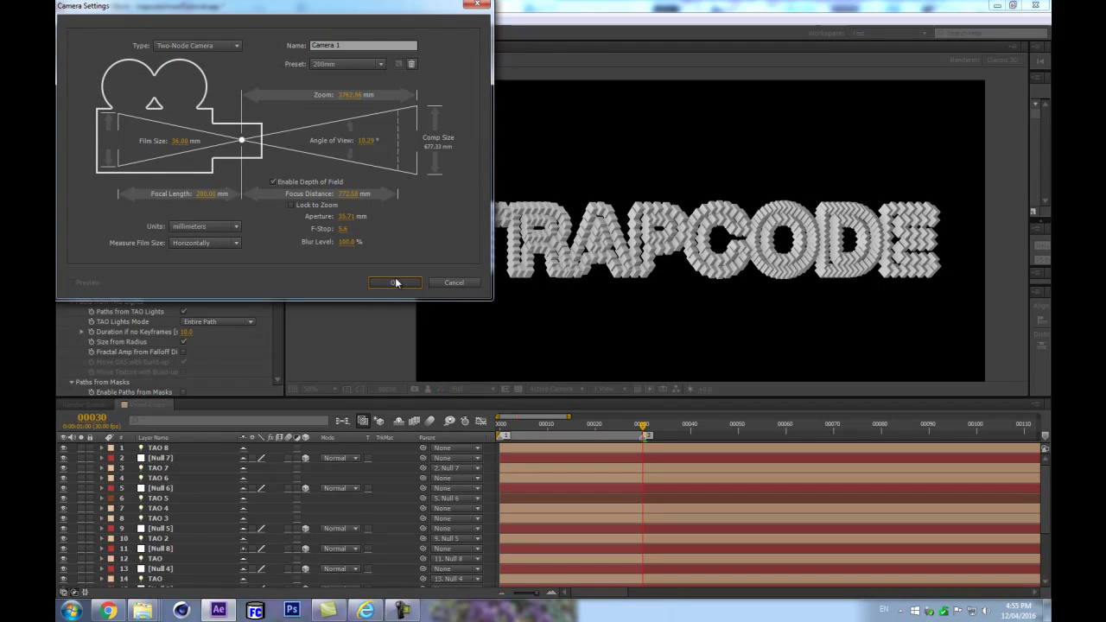
left_click(396, 282)
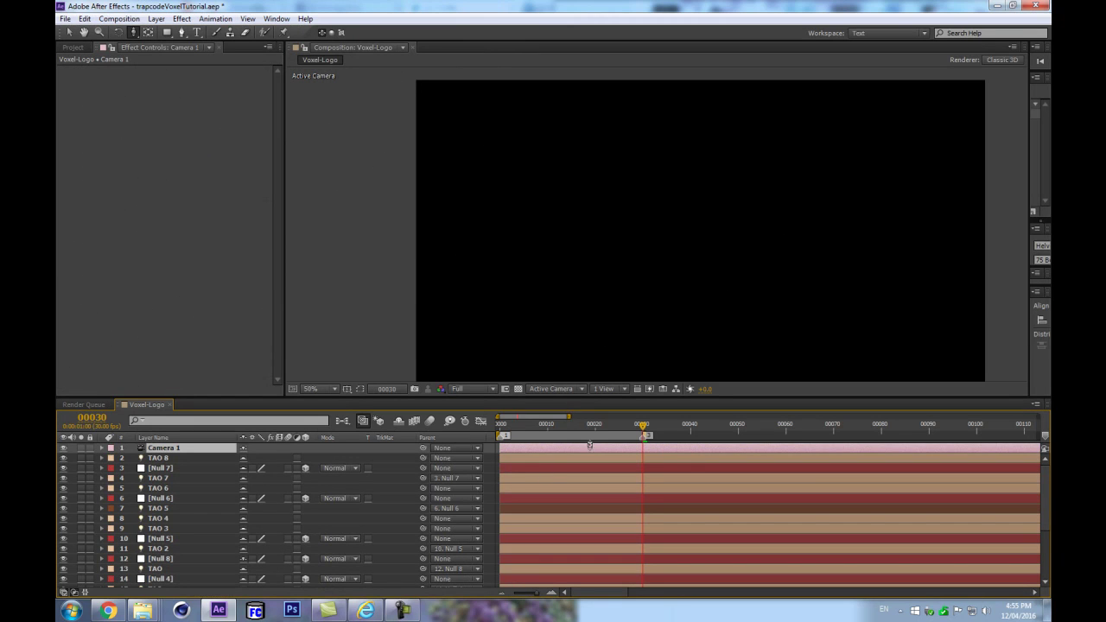
Undo the creation of the 200mm camera and create a two-node camera with the 135mm preset instead
left_click(665, 229)
left_click(162, 458)
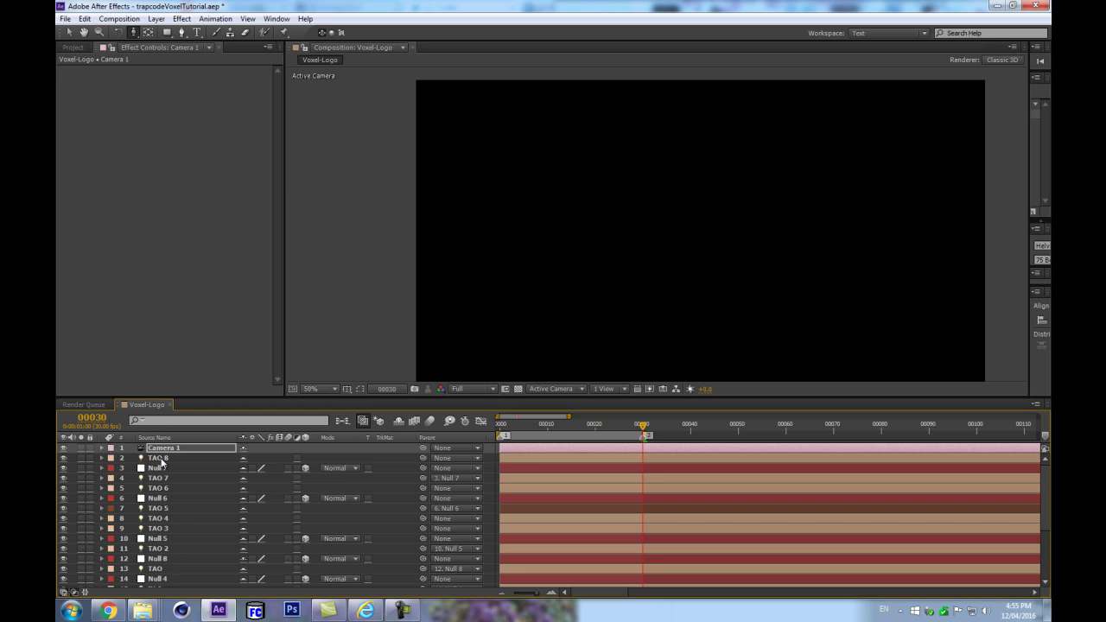
left_click(187, 447)
key("ctrl+z")
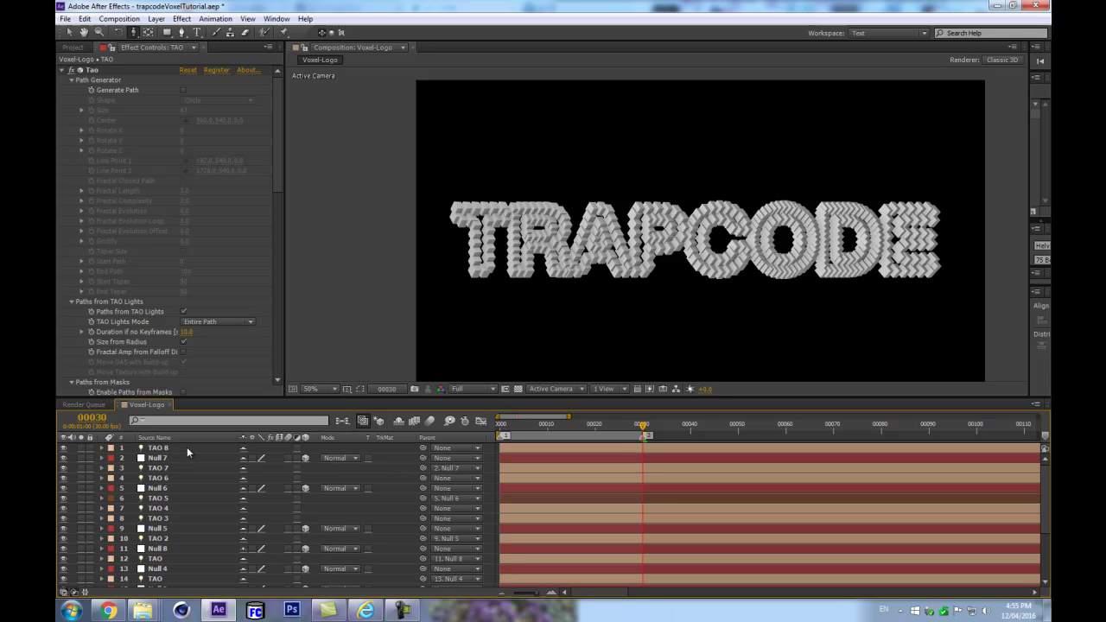
key("ctrl+alt+shift+c")
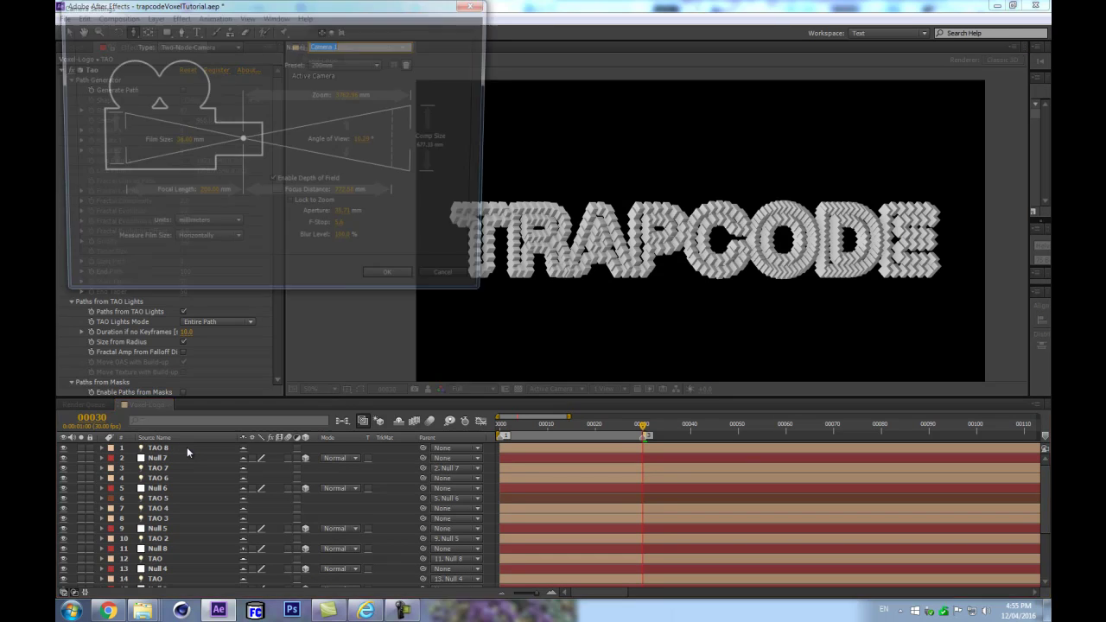
left_click(381, 62)
left_click(332, 197)
left_click(387, 282)
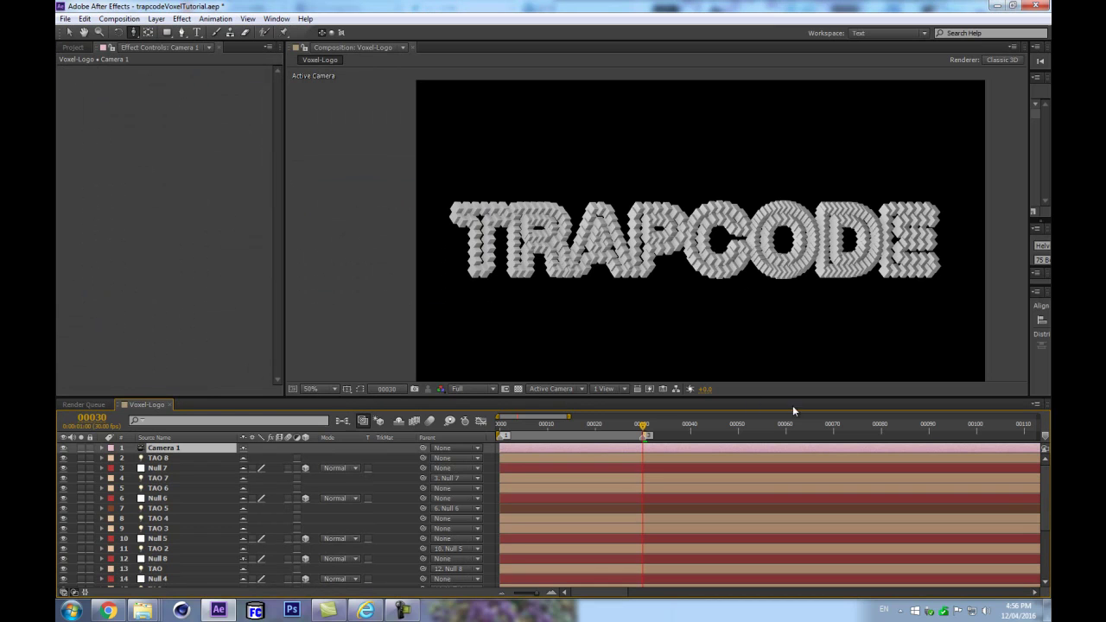
Return to frame 0 and try the 50mm preset on the existing camera
left_click_drag(583, 430, 465, 439)
double_click(171, 447)
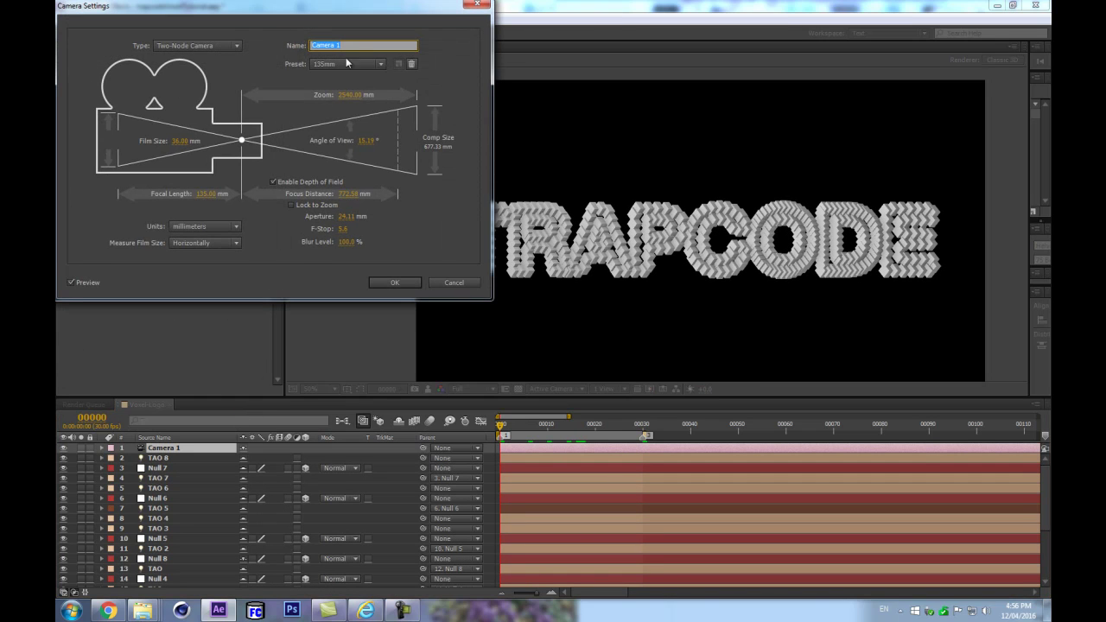
left_click(342, 62)
left_click(335, 162)
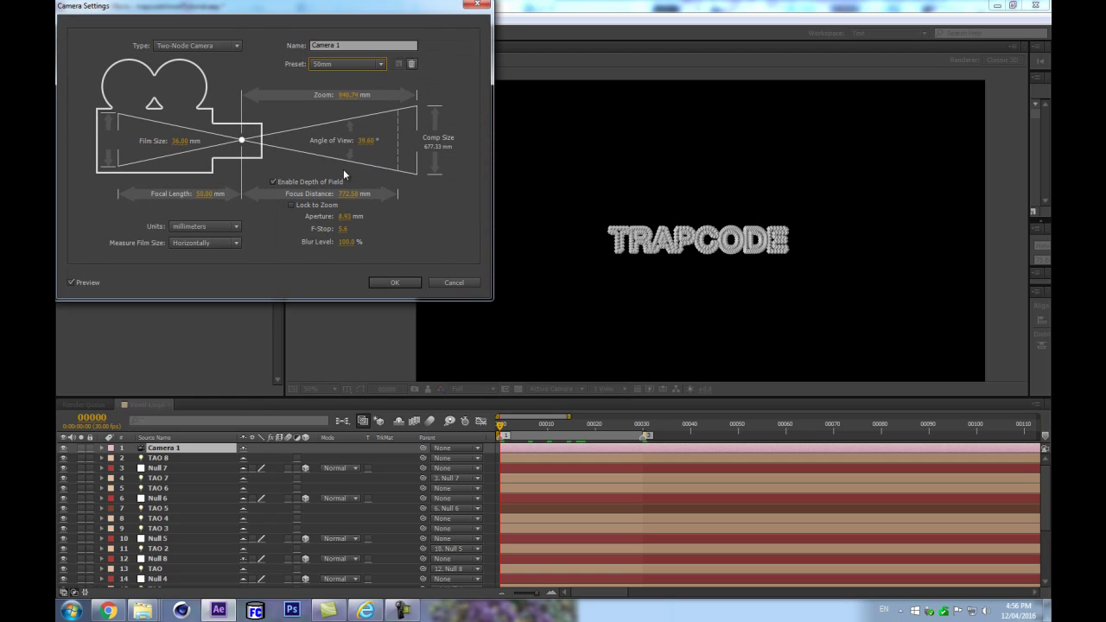
left_click(453, 283)
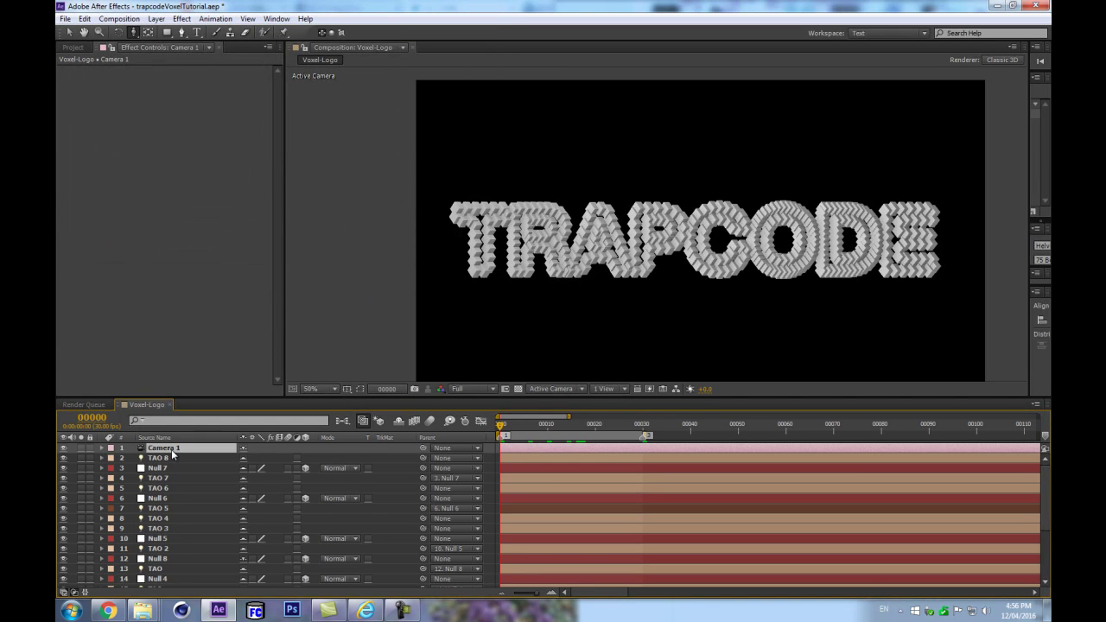
Replace the 135mm camera with a new two-node camera using the 50mm preset
key("Delete")
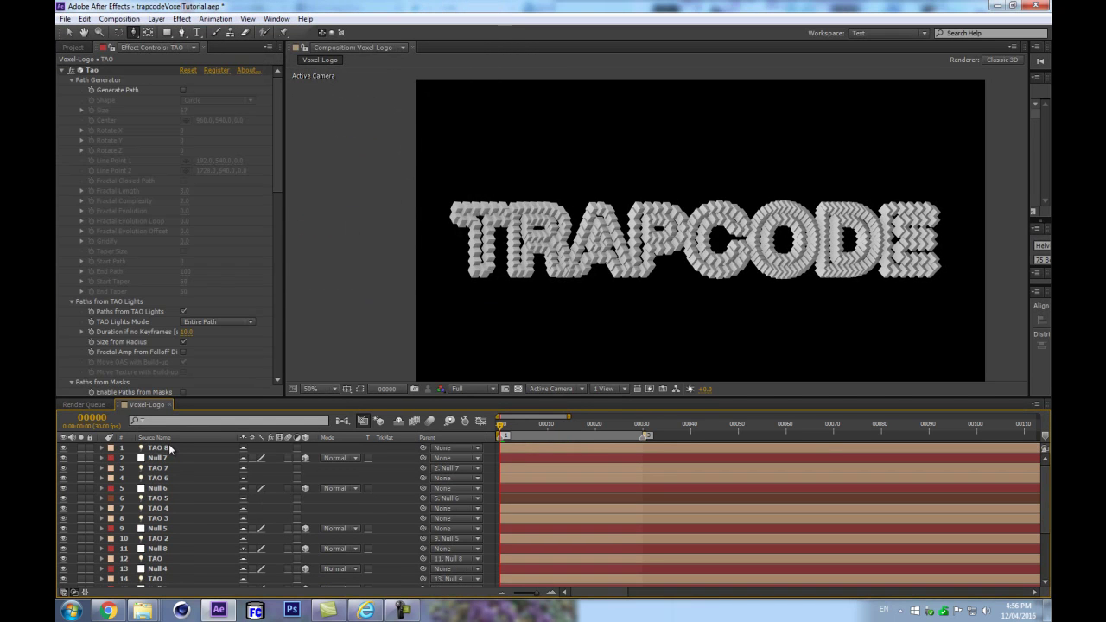
key("ctrl+alt+shift+c")
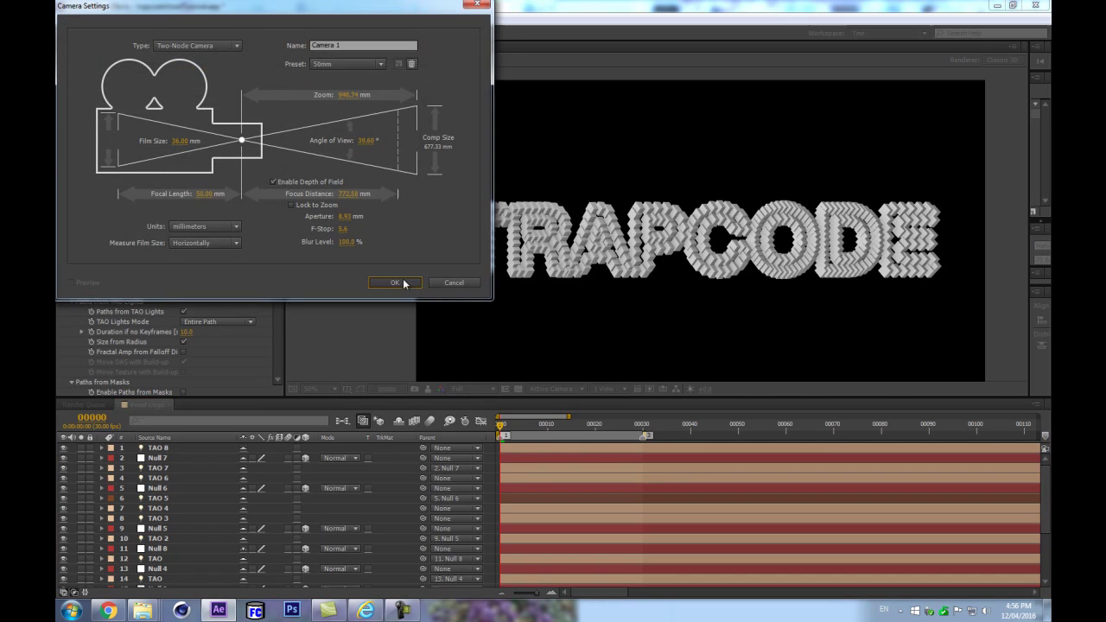
left_click(406, 284)
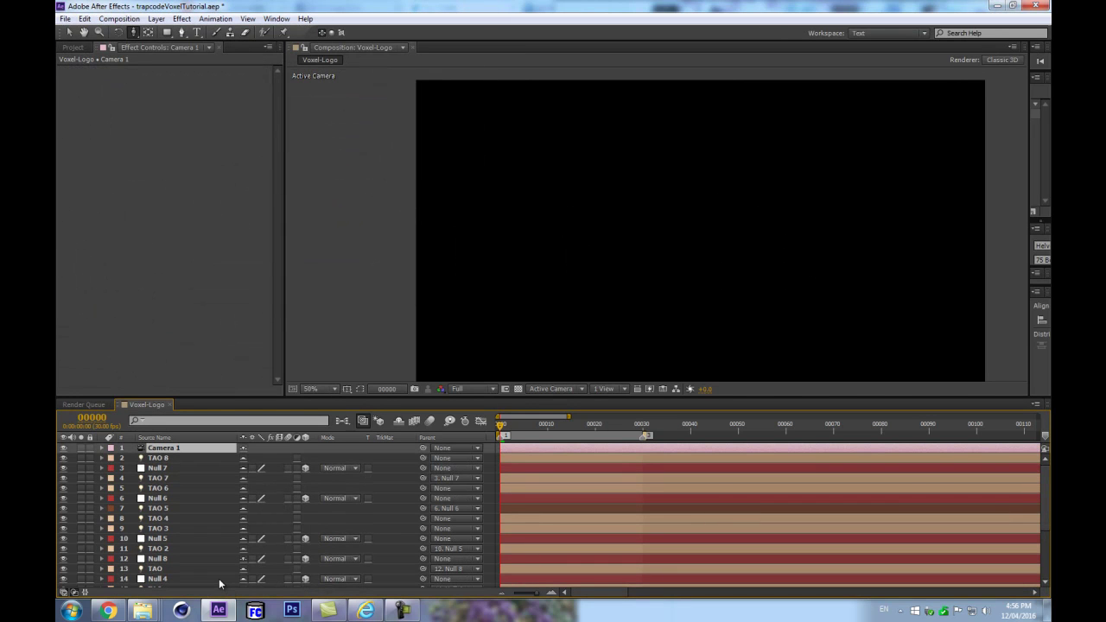
Set the camera's Angle of View to 2° and try to dolly it back from the logo
double_click(128, 449)
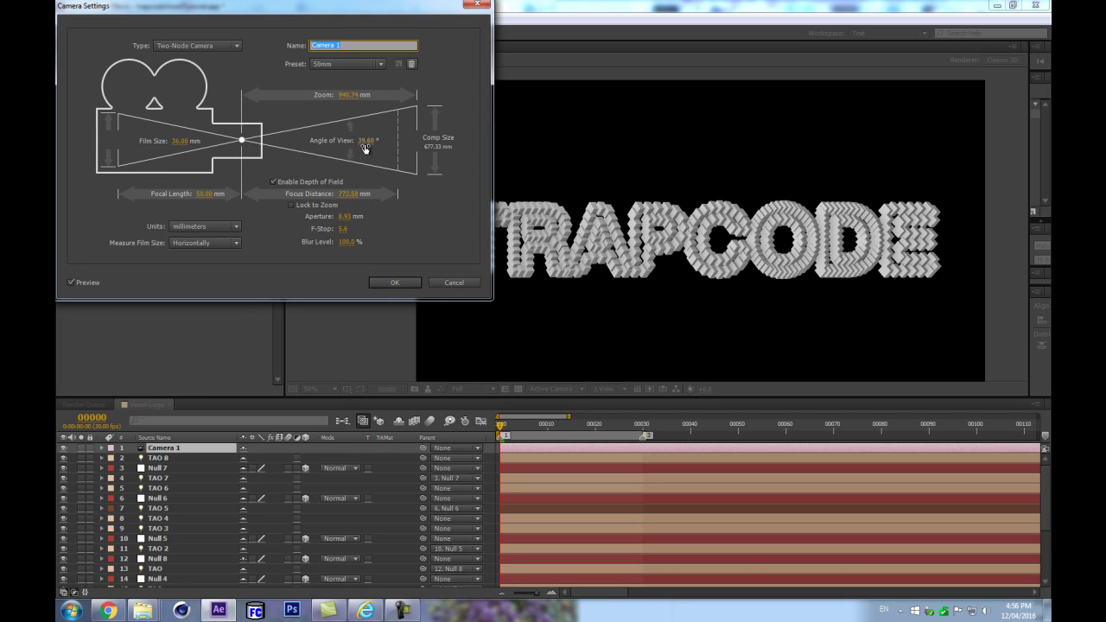
mouse_move(365, 144)
left_mouse_down()
mouse_move(404, 137)
mouse_move(345, 145)
left_mouse_up()
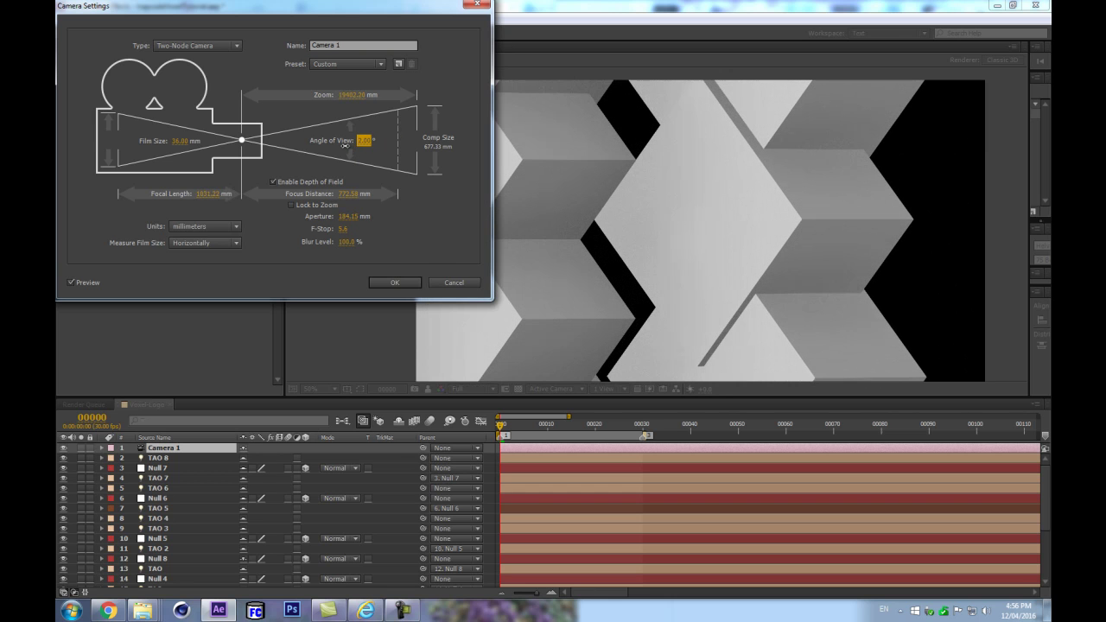
left_click(397, 282)
left_click_drag(754, 209, 544, 230)
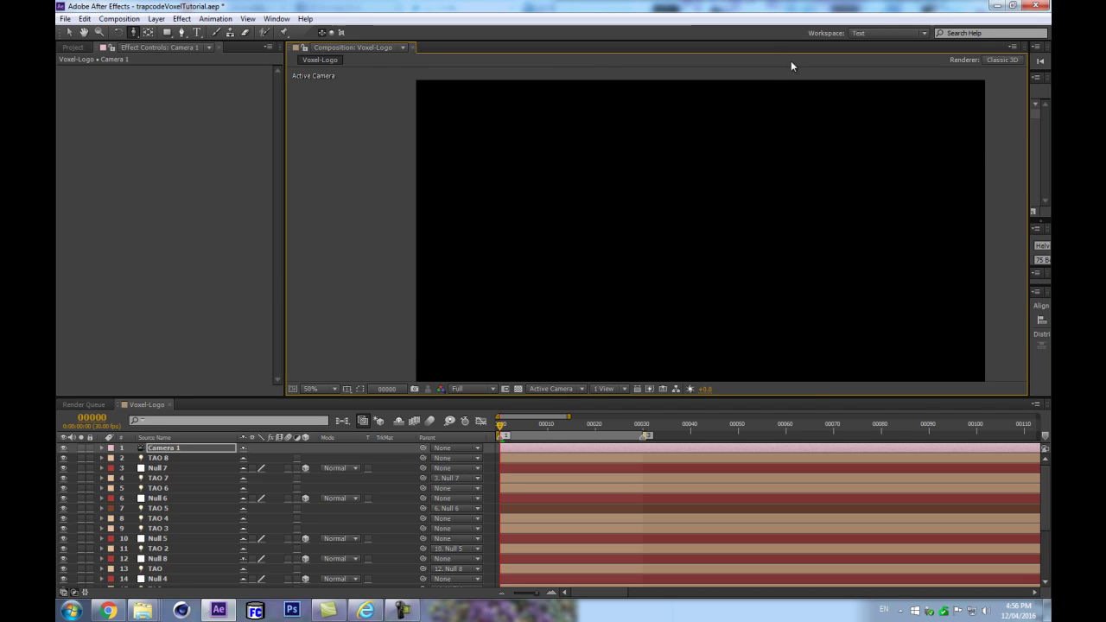
key("comma")
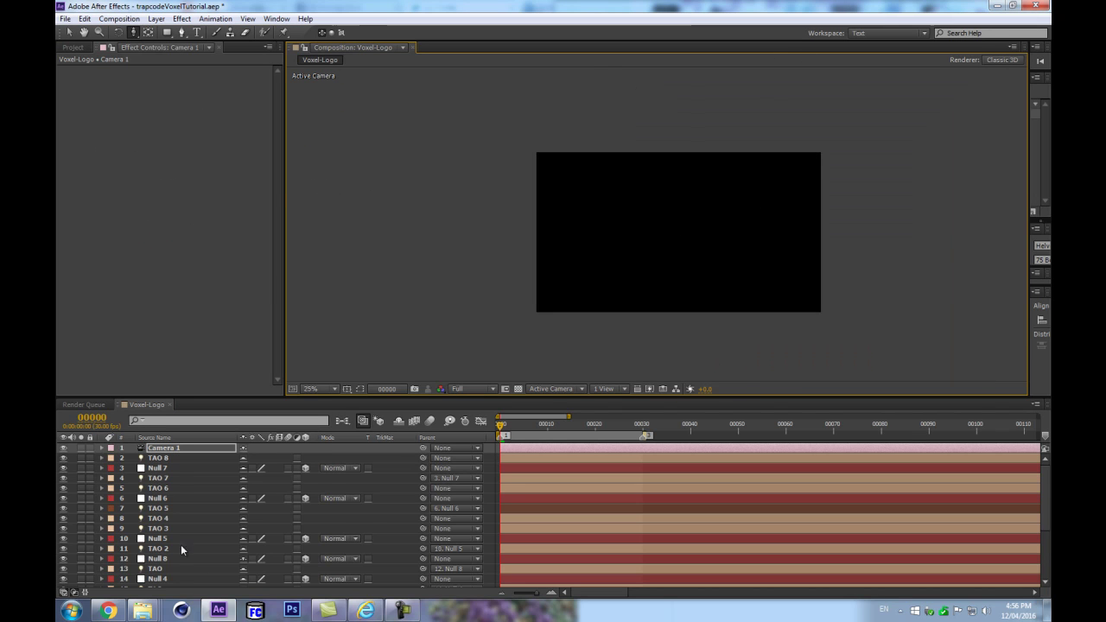
In the TAO effect's Visibility settings, raise Far to about 23700 and Fog End to 104000
scroll(187, 551, "down", 3)
left_click(162, 583)
scroll(58, 380, "down", 5)
left_click(71, 380)
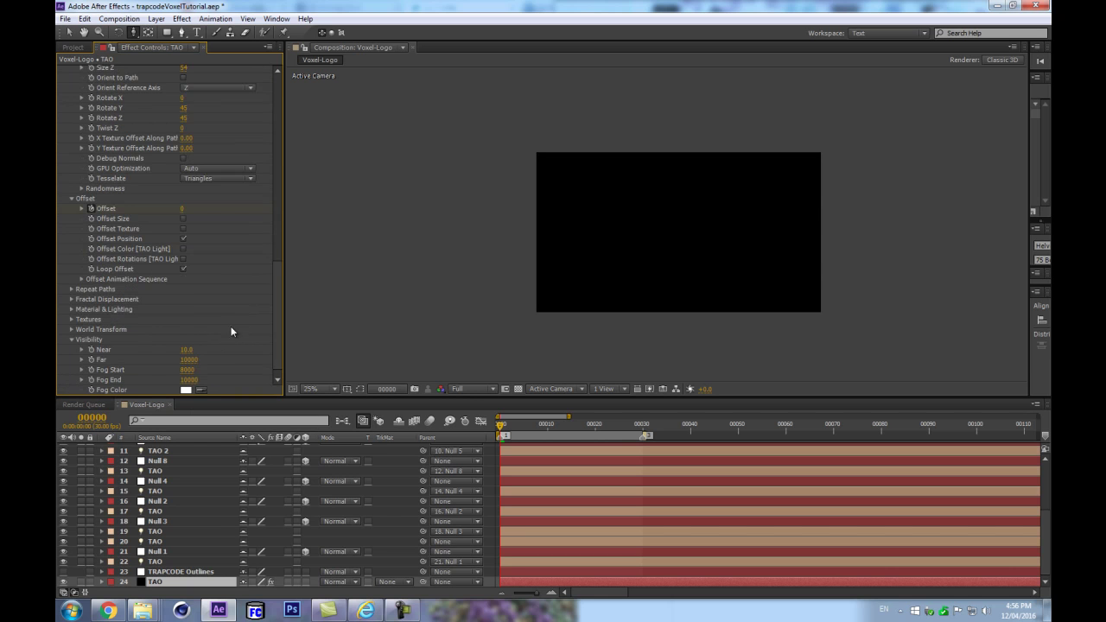
left_click_drag(200, 360, 249, 358)
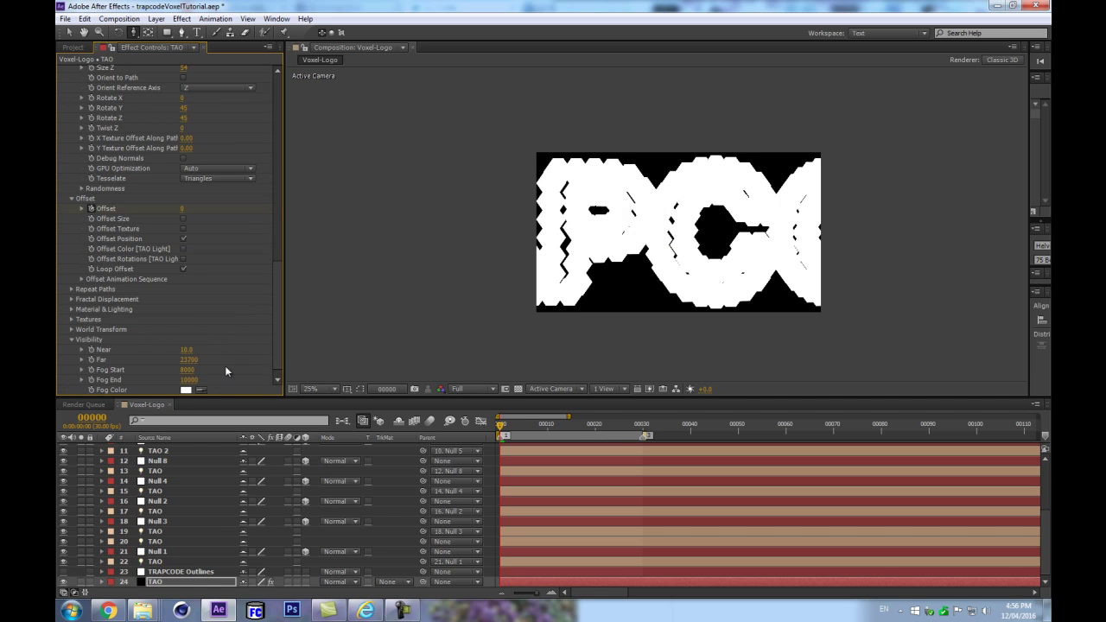
left_click_drag(190, 386, 533, 340)
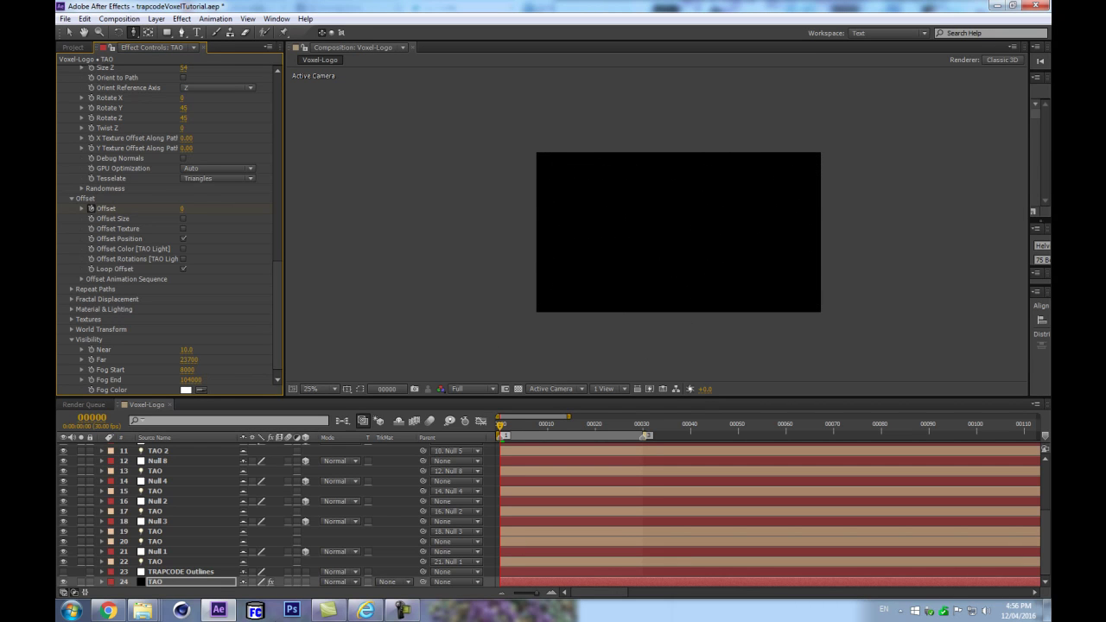
Try another camera move, and undo the camera moves, the TAO Visibility changes and the Angle of View change
left_click_drag(534, 237, 425, 158)
key("ctrl+z")
key("ctrl+z")
key("ctrl+z")
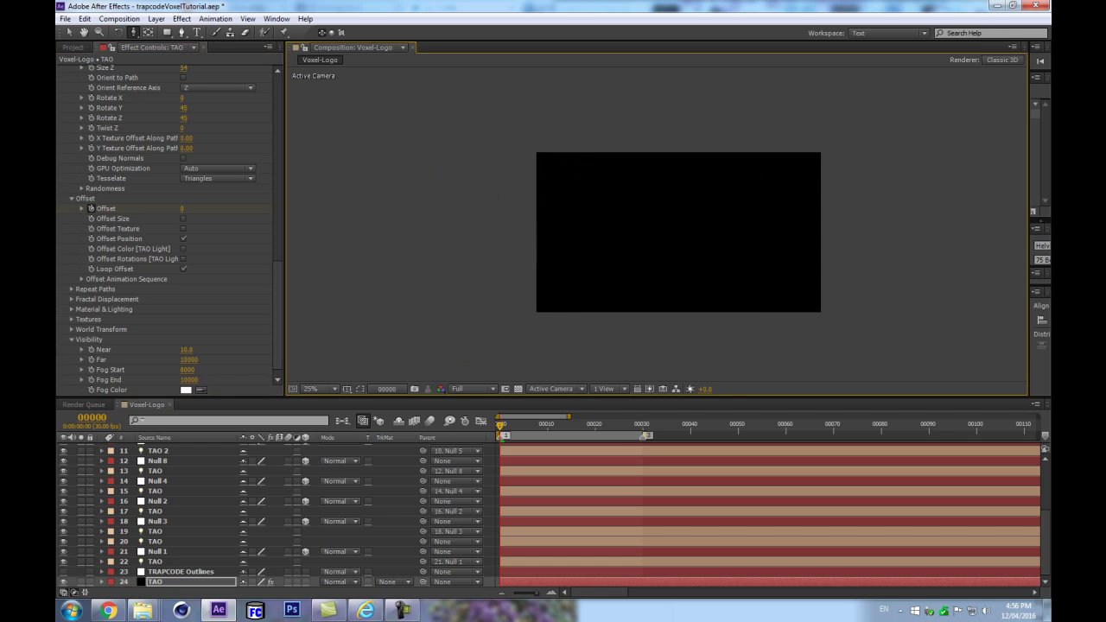
key("ctrl+z")
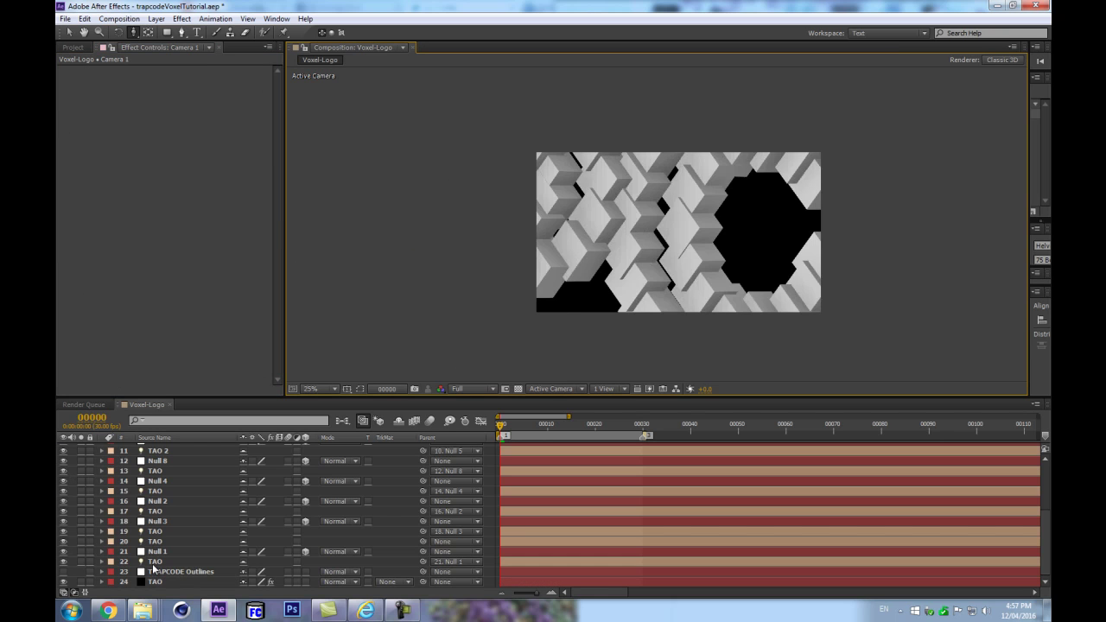
key("ctrl+z")
key("ctrl+z")
key("ctrl+z")
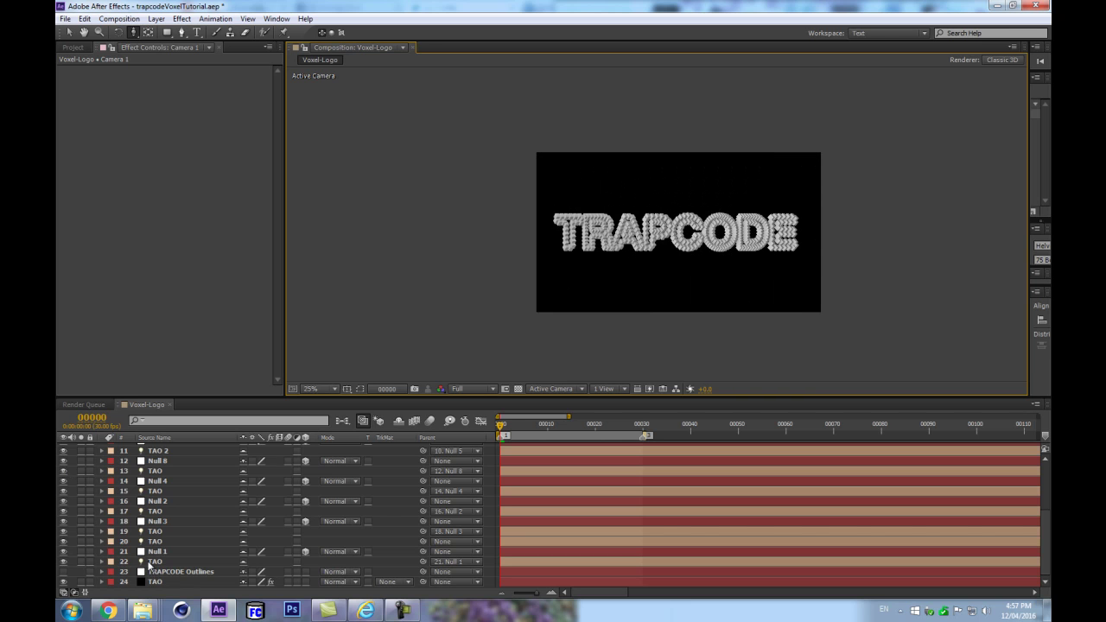
Compare the 135mm and 24mm presets in Camera 1's settings, and apply the 200mm preset
scroll(135, 529, "up", 5)
double_click(201, 449)
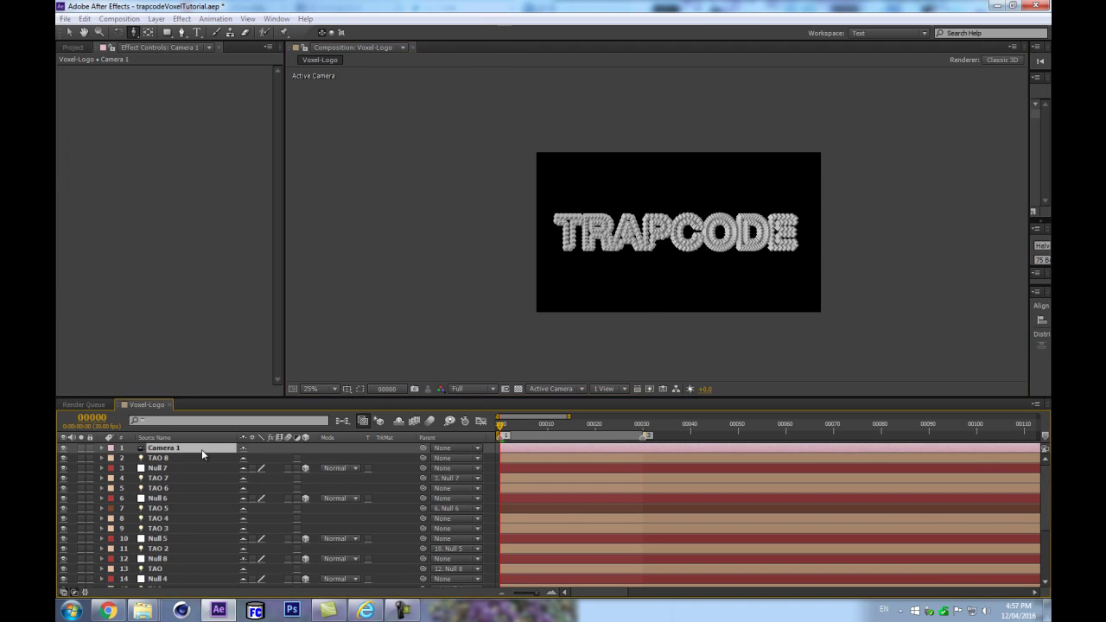
left_click(353, 63)
left_click(355, 196)
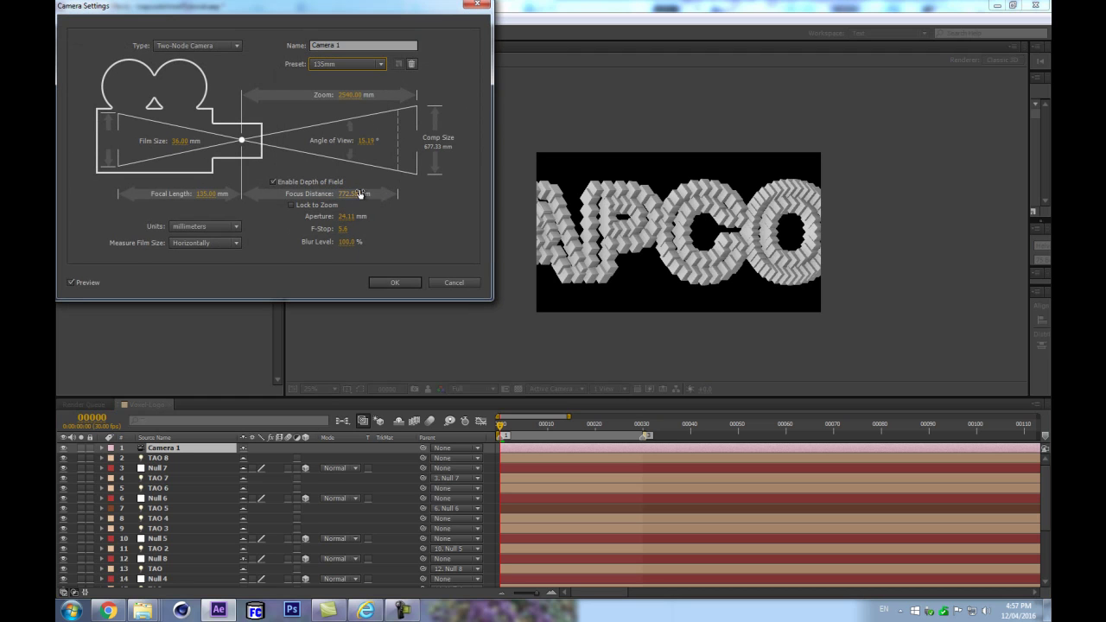
left_click(369, 66)
left_click(351, 125)
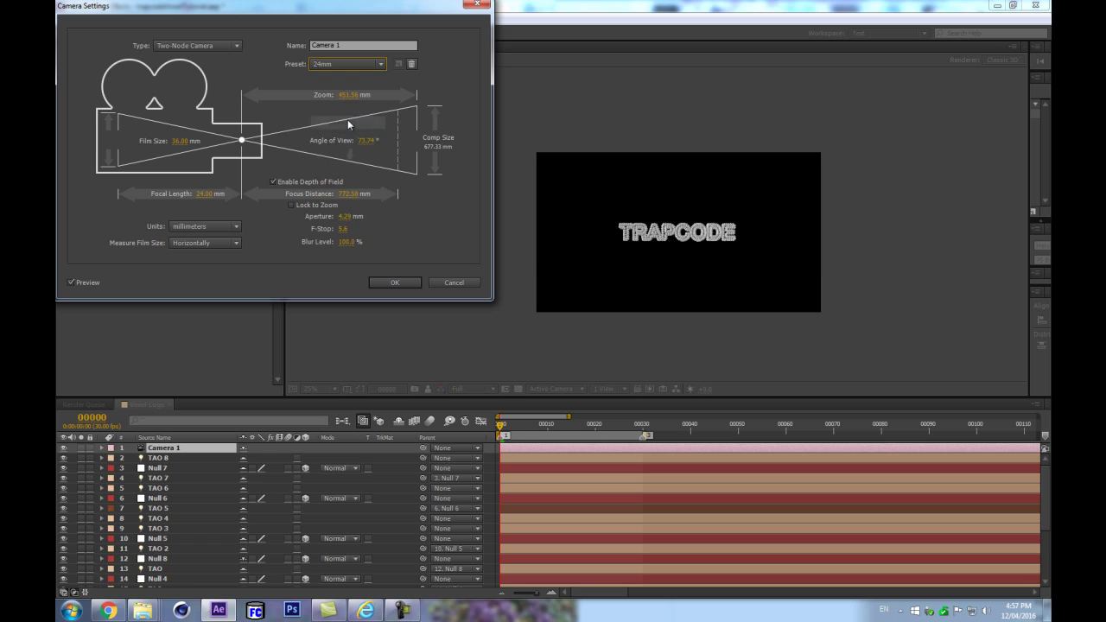
left_click(350, 64)
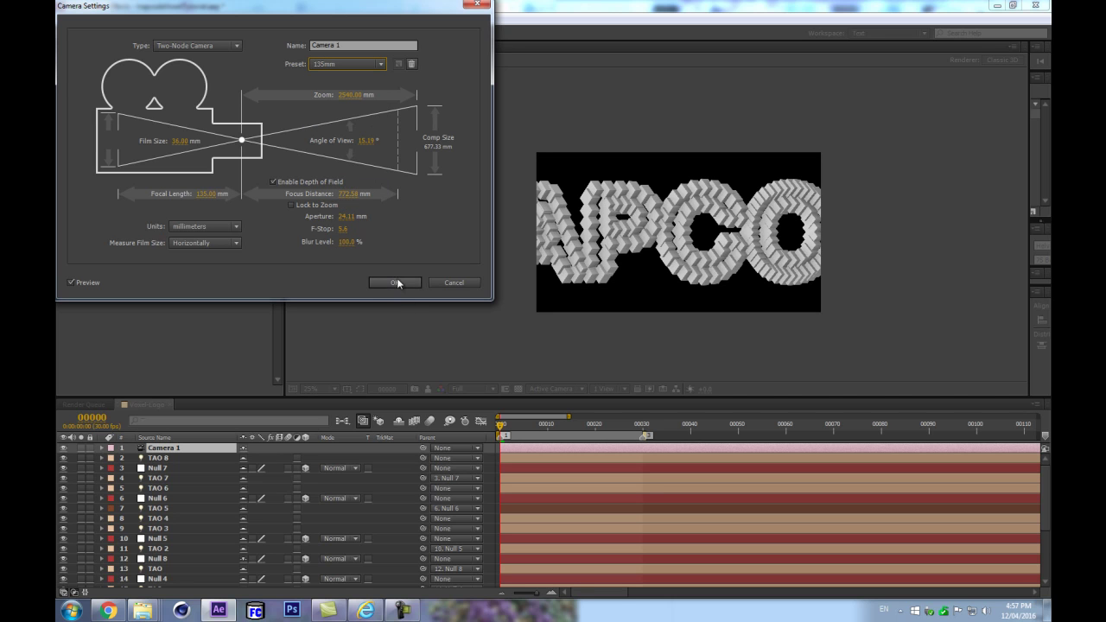
left_click(367, 65)
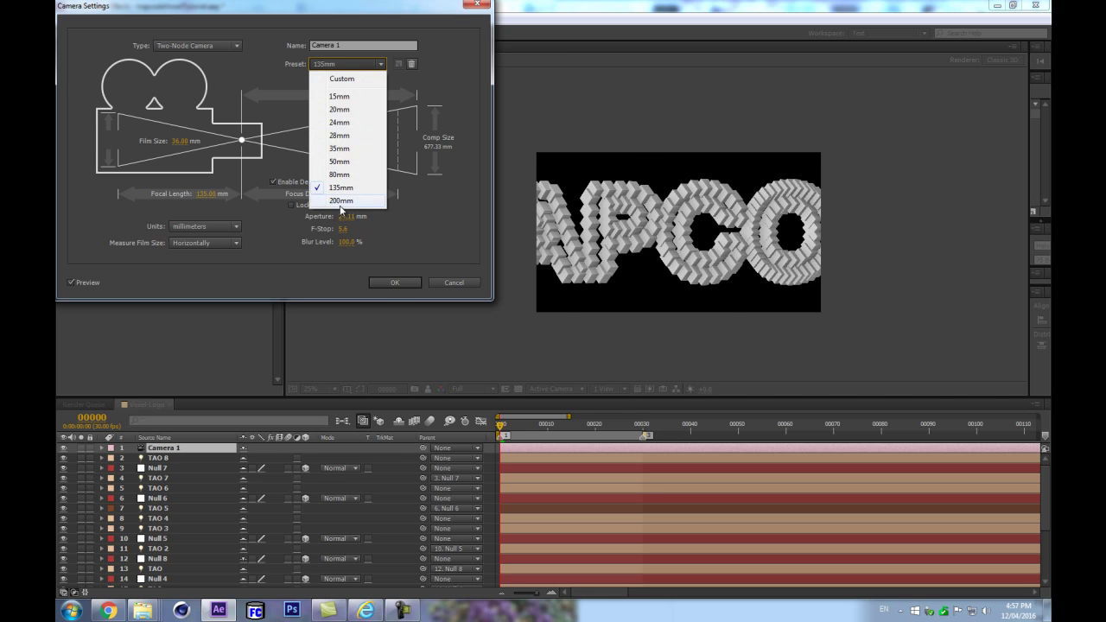
left_click(341, 200)
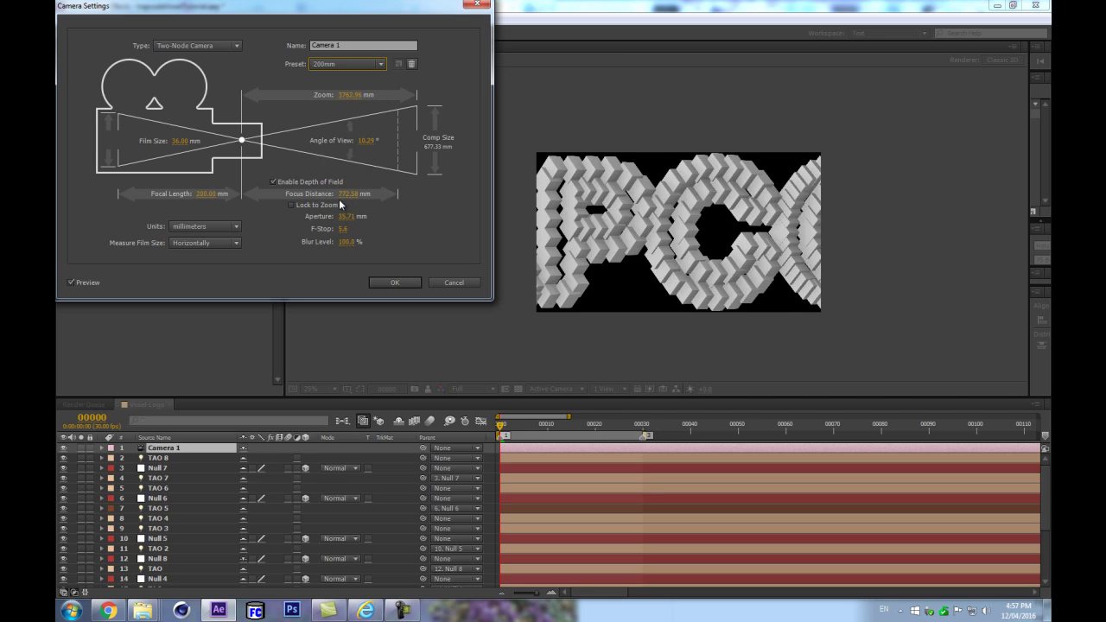
left_click(395, 282)
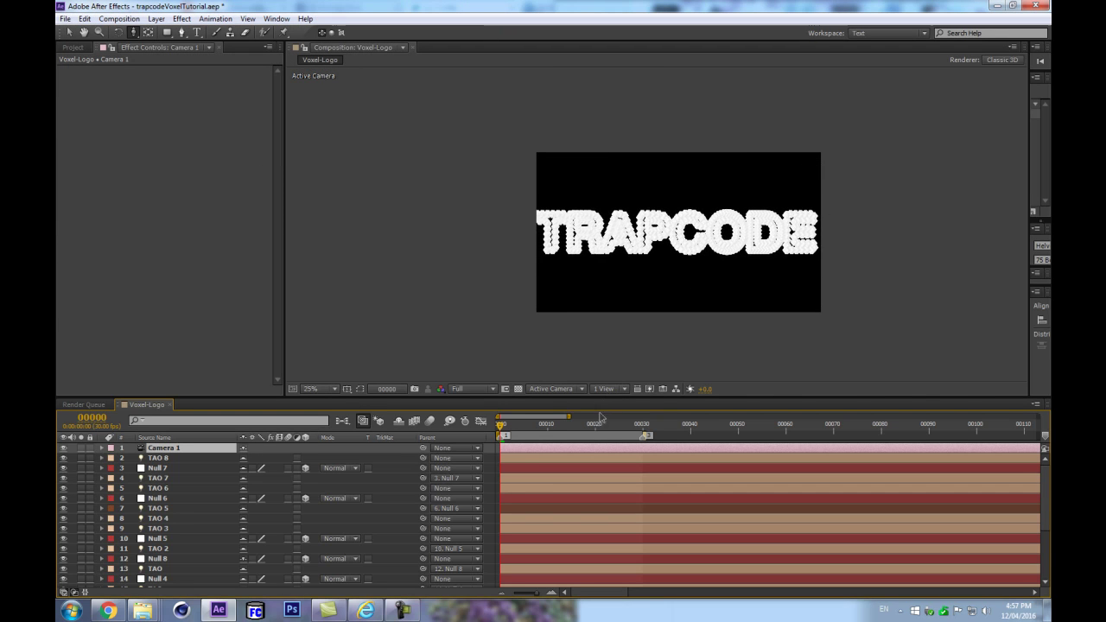
Switch the timeline to show layer names and delete Camera 1 from the composition
scroll(797, 304, "up", 2)
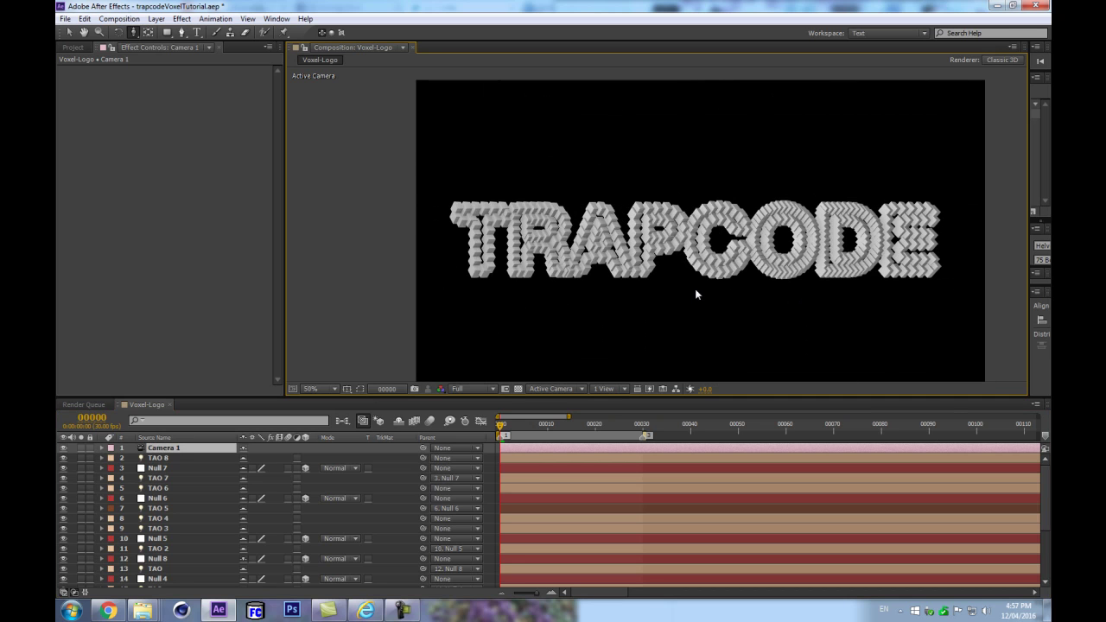
left_click(157, 438)
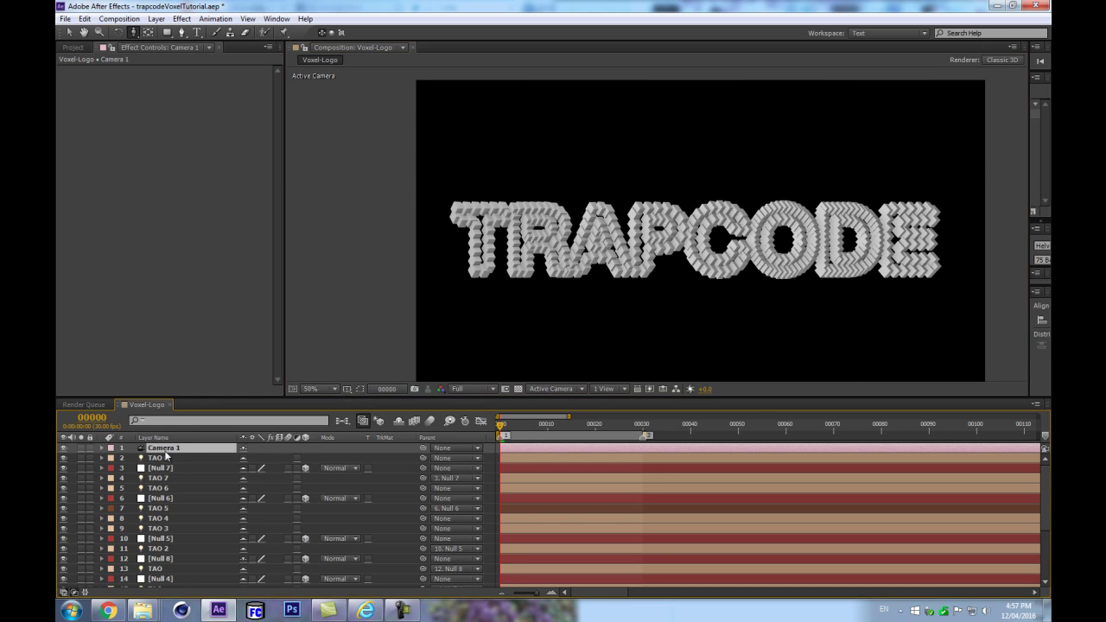
key("Delete")
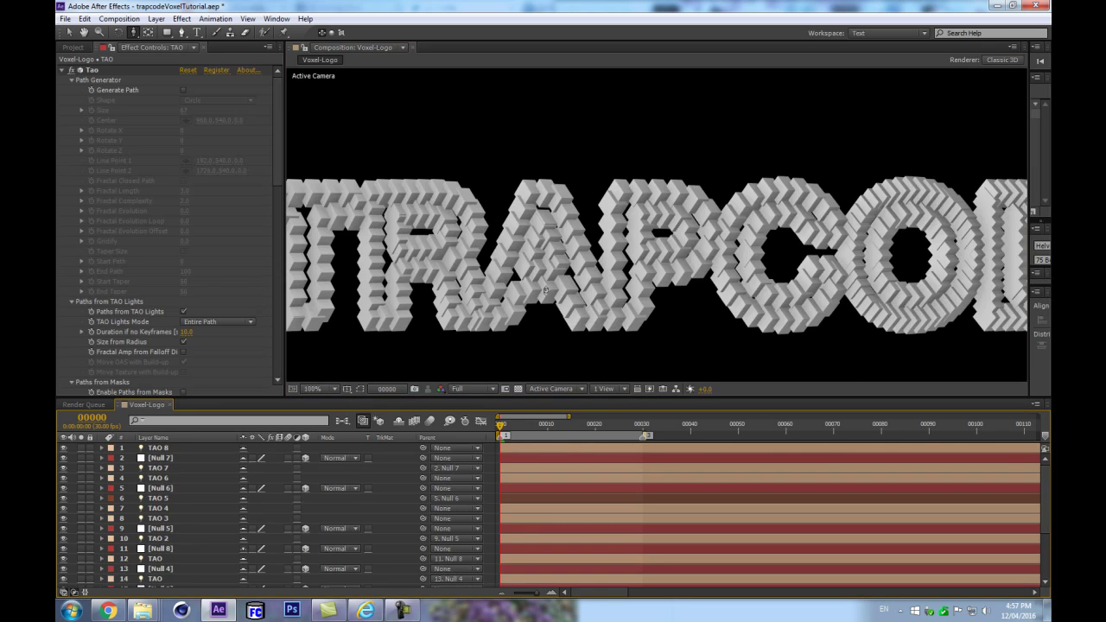
Set Rotate Y and Rotate Z to 0 in the Segment settings of the TAO layer's effect
scroll(186, 560, "down", 3)
left_click(162, 584)
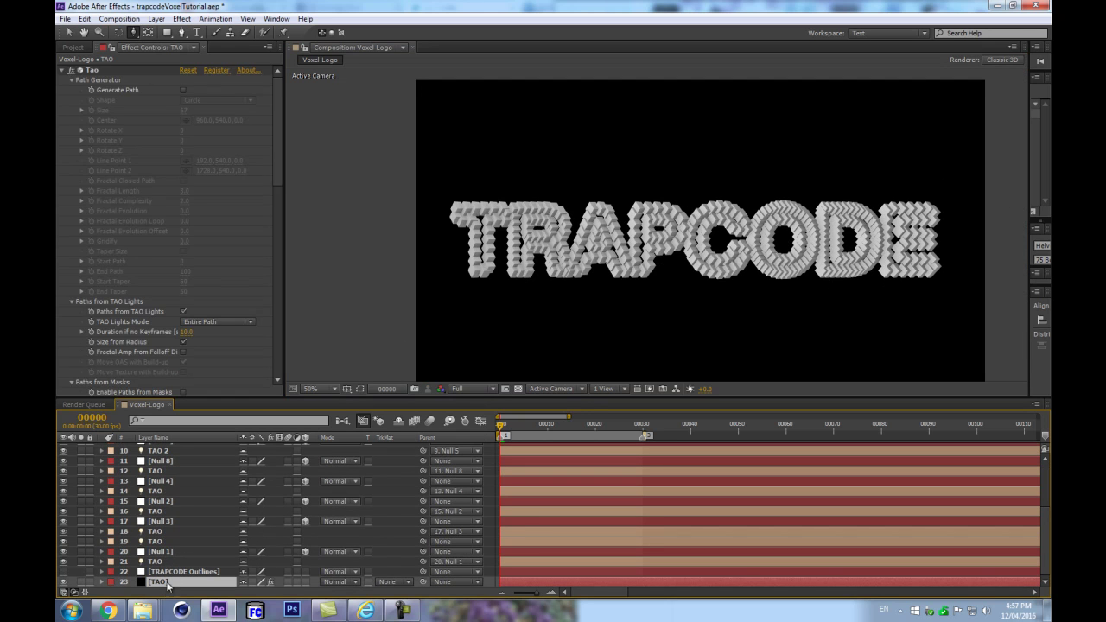
scroll(243, 304, "down", 5)
scroll(219, 317, "down", 5)
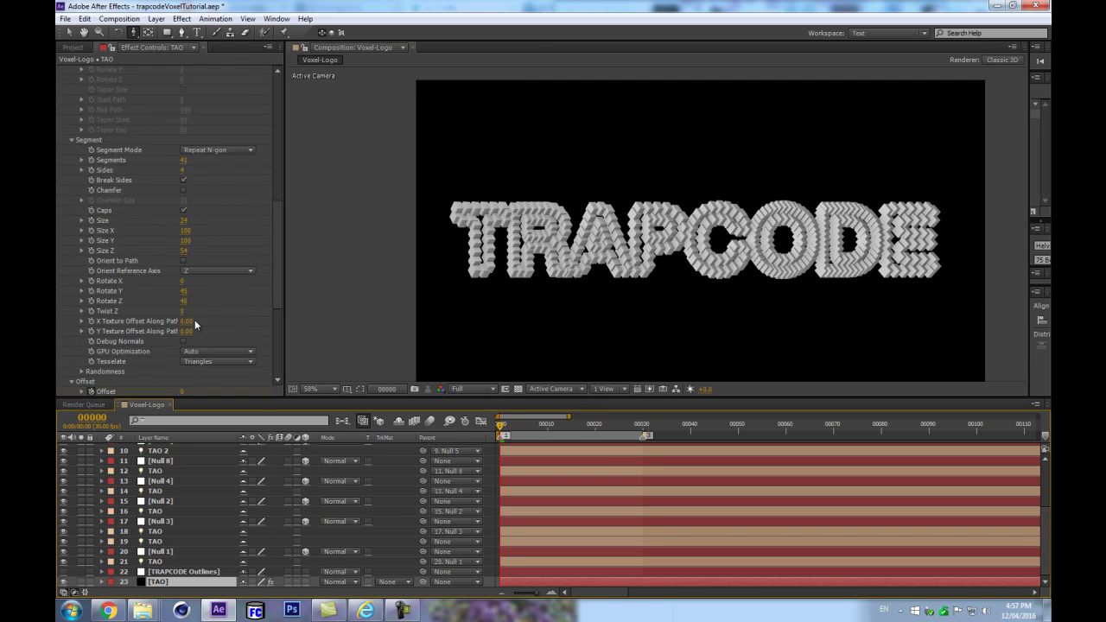
left_click(185, 291)
type("0")
key("Return")
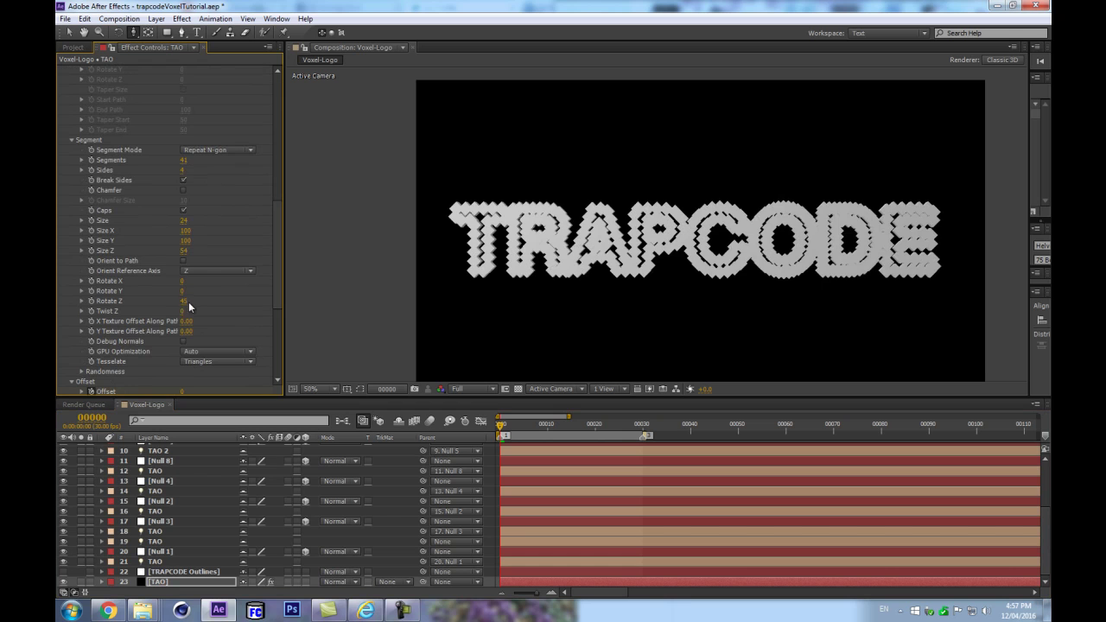
left_click(182, 300)
type("0")
key("Return")
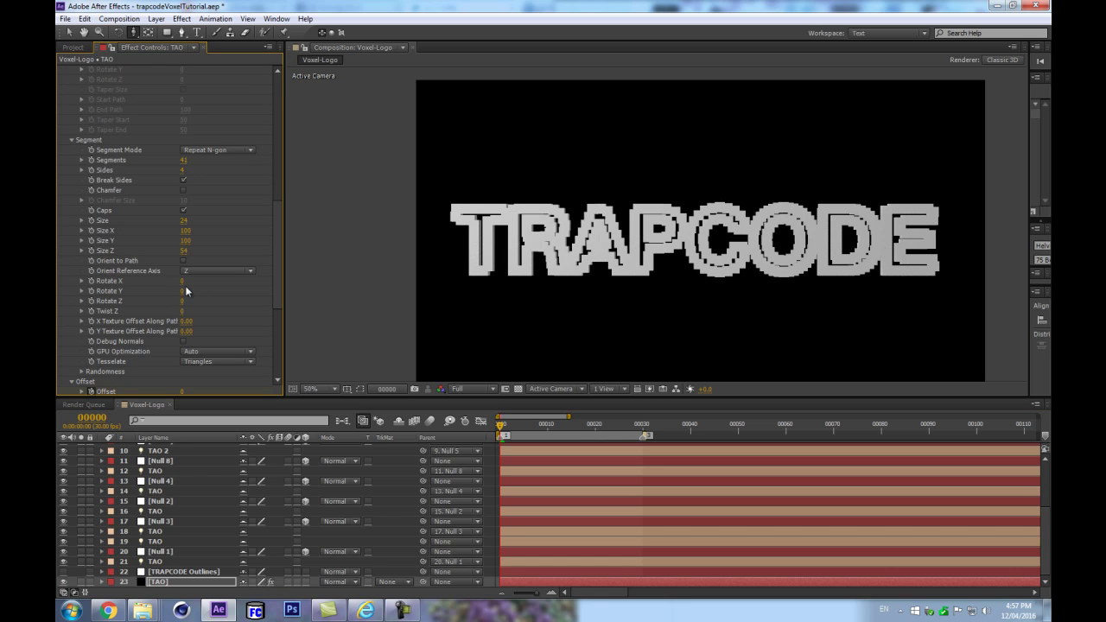
scroll(509, 237, "up", 1)
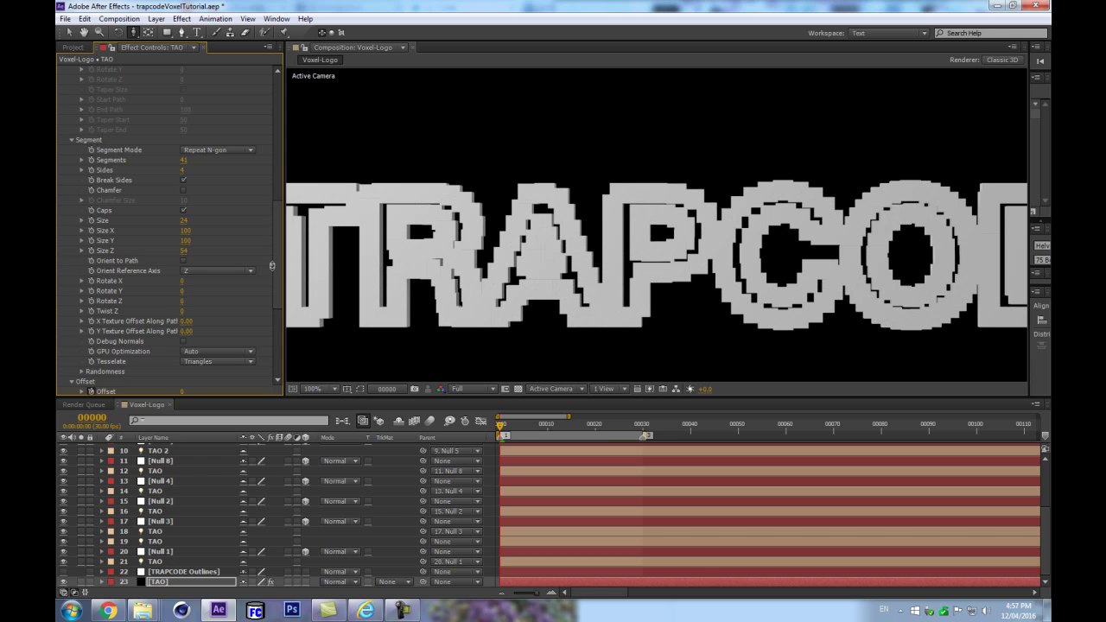
Set the TAO segment's Rotate X to -75 and both Rotate Y and Rotate Z to 35
left_click(183, 291)
key("Return")
key("h")
left_click_drag(816, 223, 606, 235)
key("c")
left_click_drag(183, 282, 141, 283)
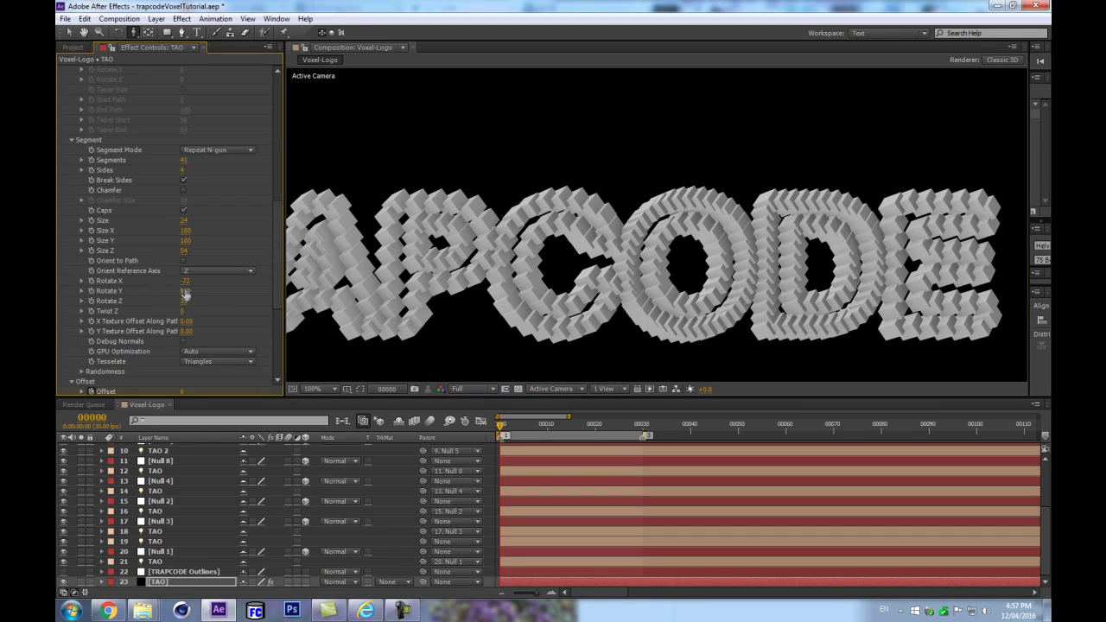
left_click(185, 281)
type("-75")
key("Return")
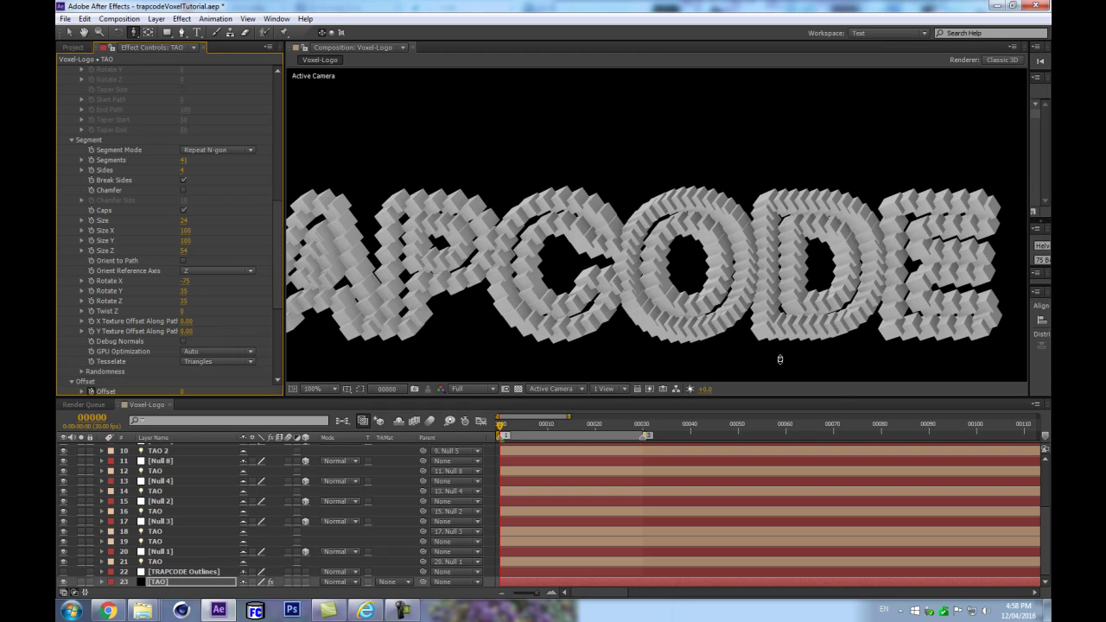
Preview the logo animation with the TAO layer selected, and stop the playback
left_click(199, 581)
key("KP_0")
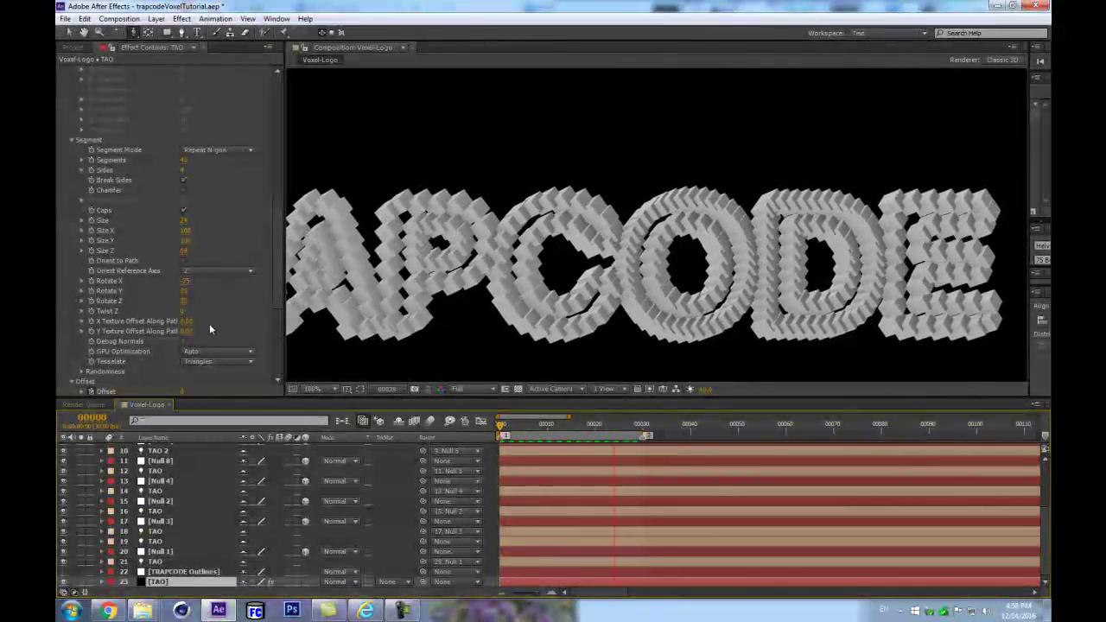
key("space")
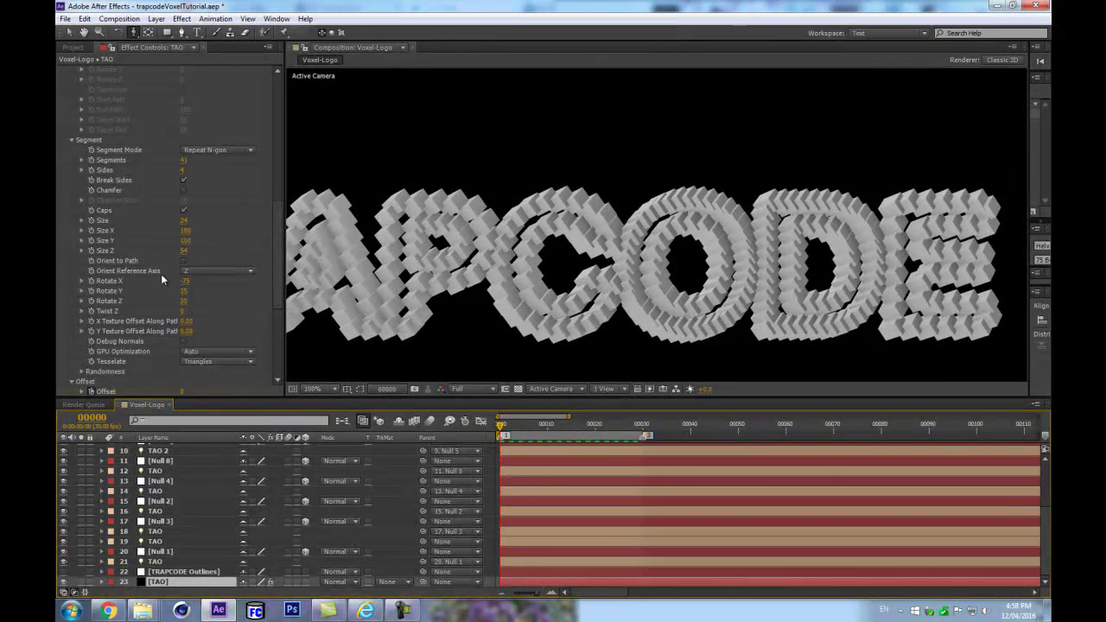
Try a different segment Rotate Y, undo it, and set Rotate X to -59
mouse_move(184, 291)
left_mouse_down()
mouse_move(199, 297)
mouse_move(142, 295)
mouse_move(189, 277)
left_mouse_up()
key("ctrl+z")
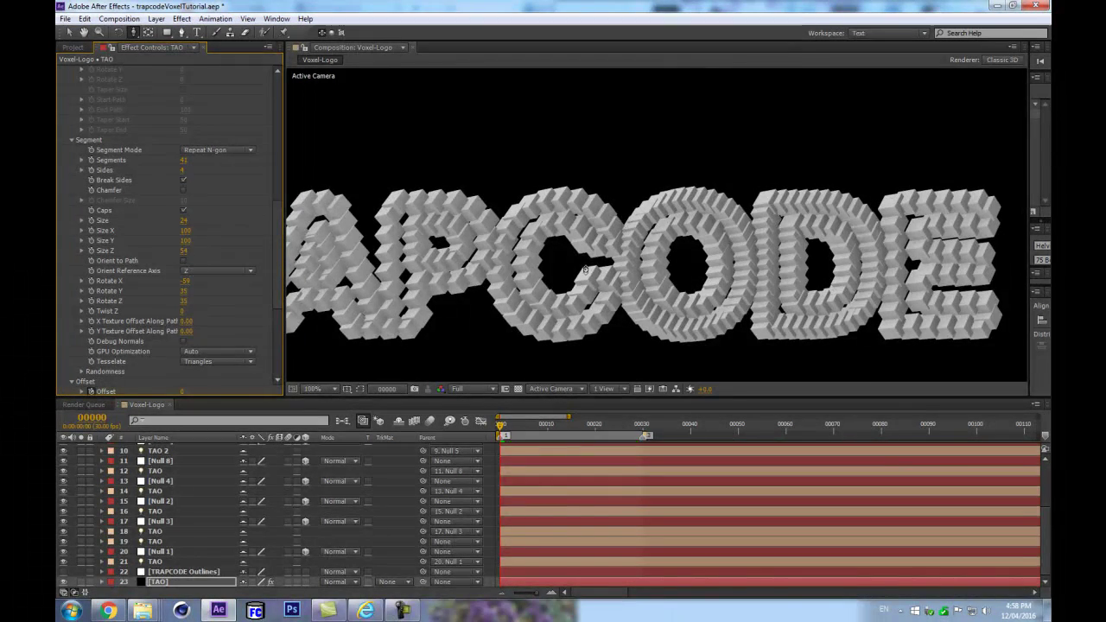
scroll(436, 361, "down", 2)
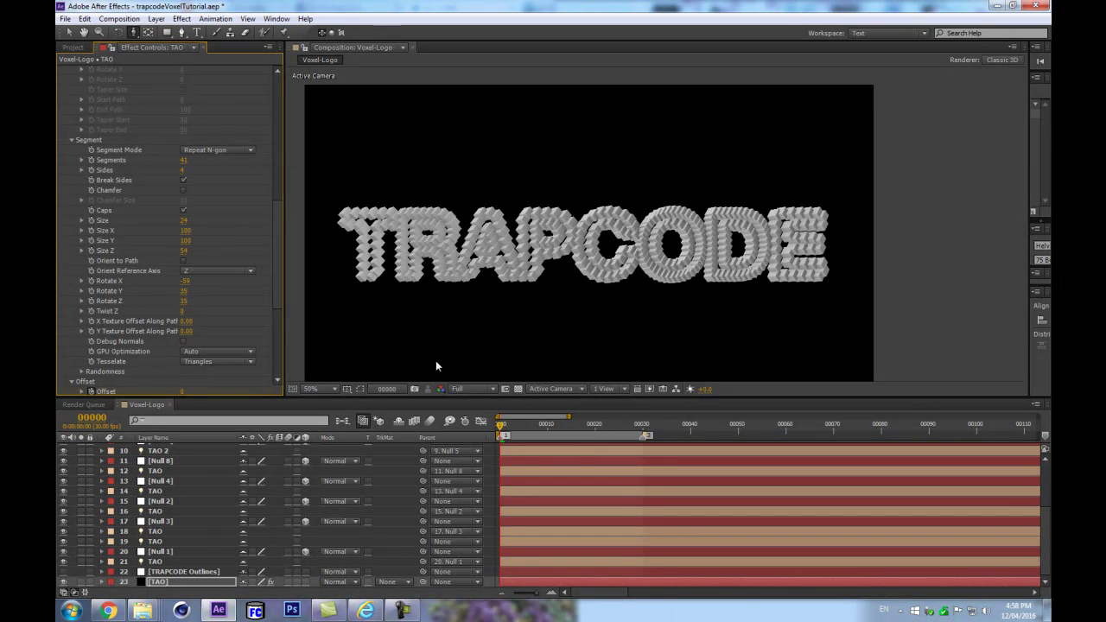
Set the Color of the TAO light parented to Null 1 to dark red 8F2D2D
left_click(168, 571)
left_click(163, 562)
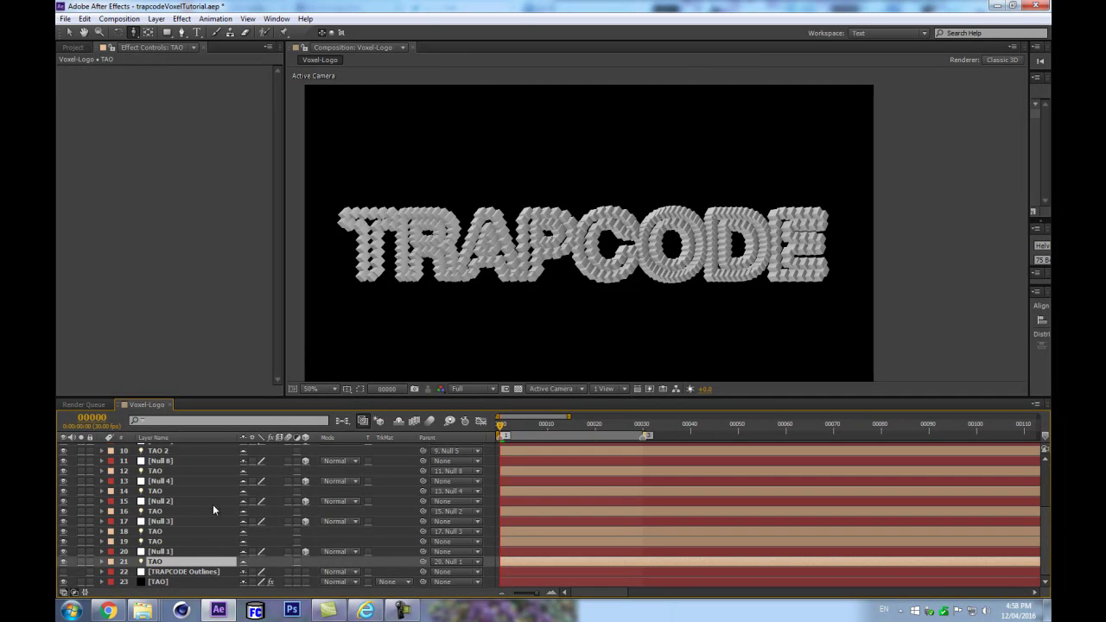
key("a")
key("a")
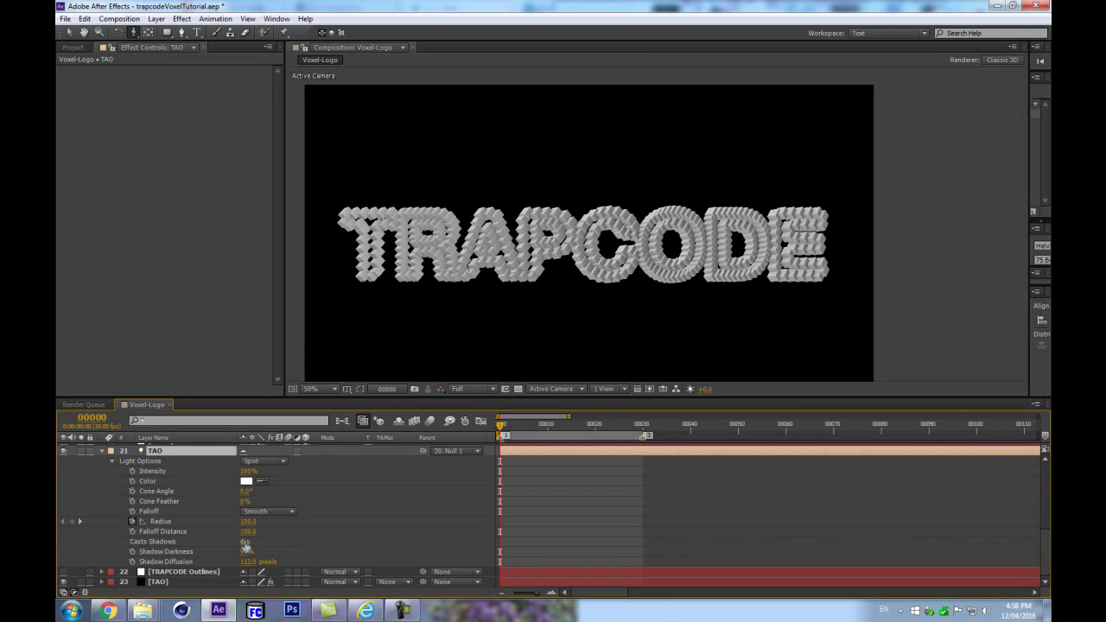
left_click(247, 481)
left_click(880, 421)
left_click(869, 438)
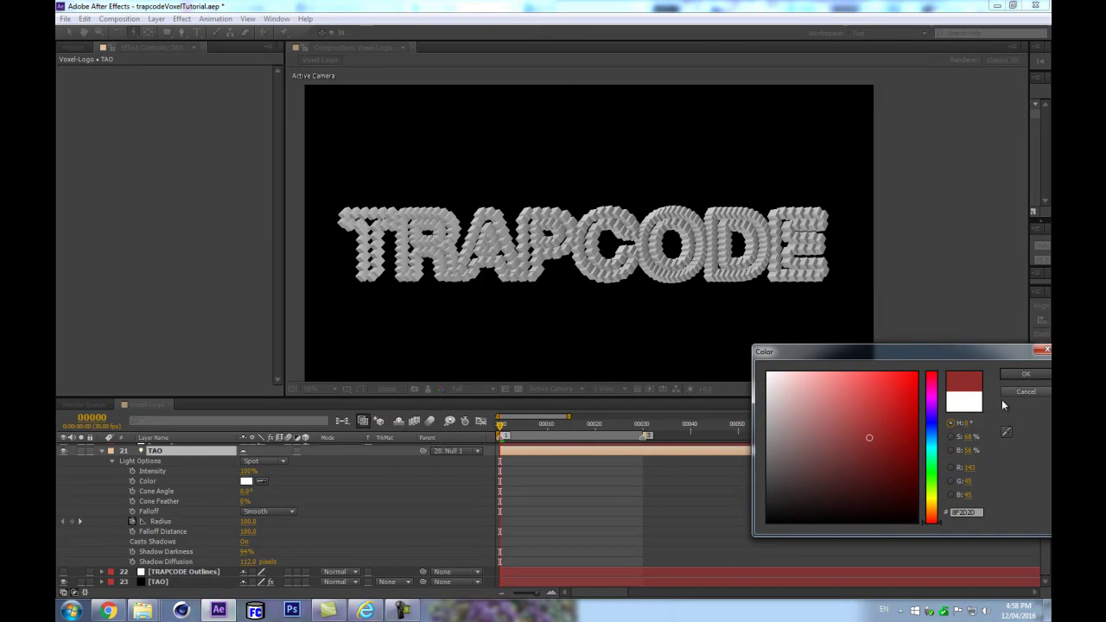
left_click(1029, 375)
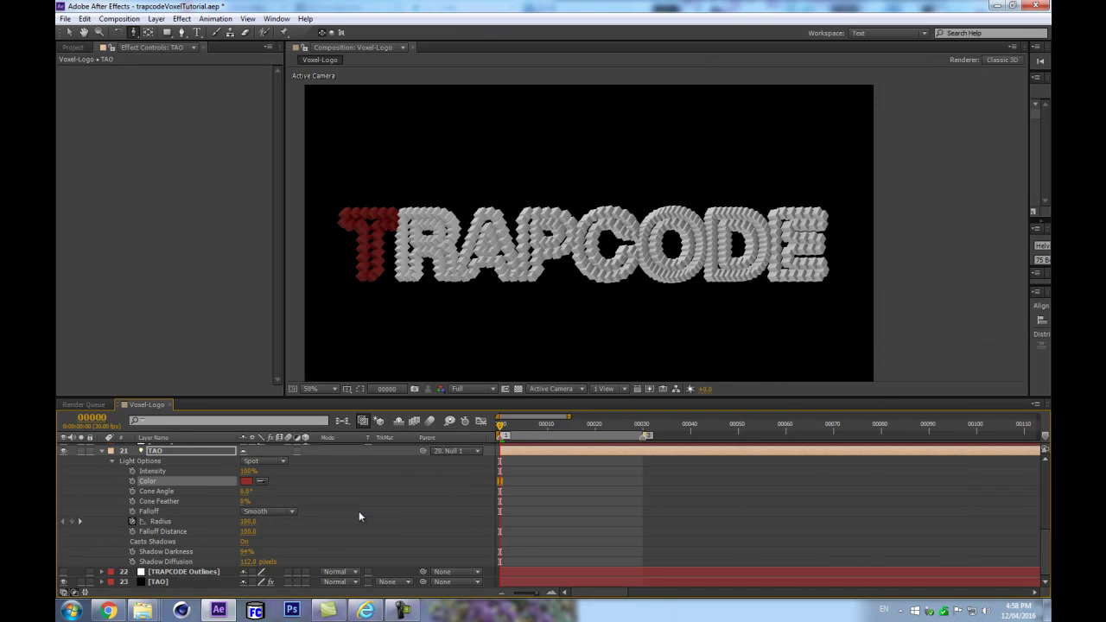
Copy the dark red light's Color property and collapse the light's properties in the timeline
scroll(171, 516, "up", 3)
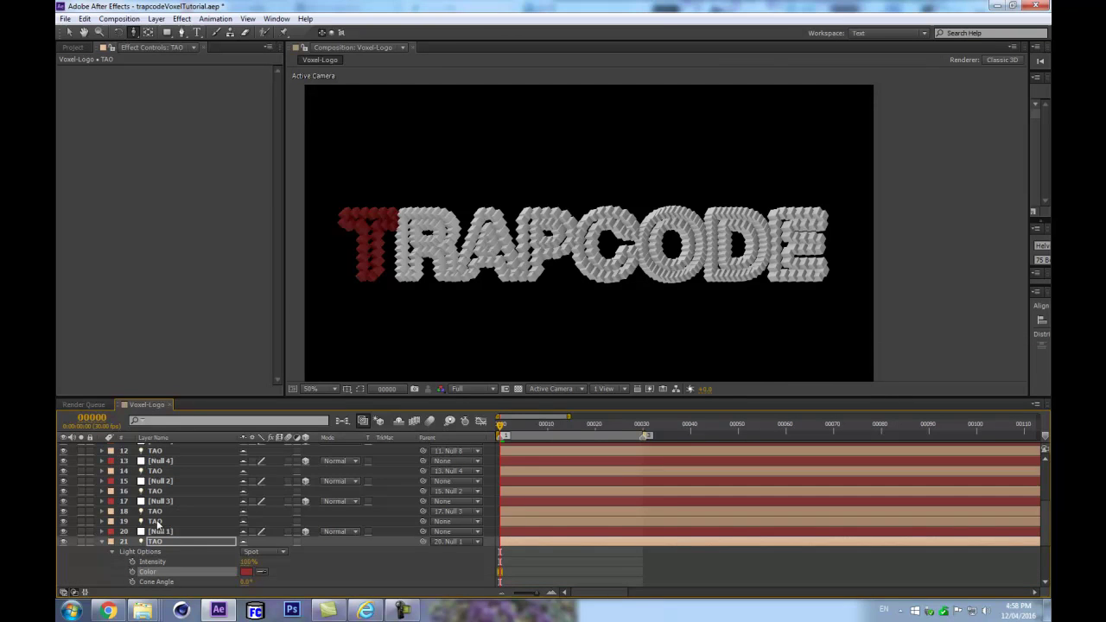
left_click(155, 524)
scroll(131, 572, "down", 3)
scroll(126, 550, "up", 5)
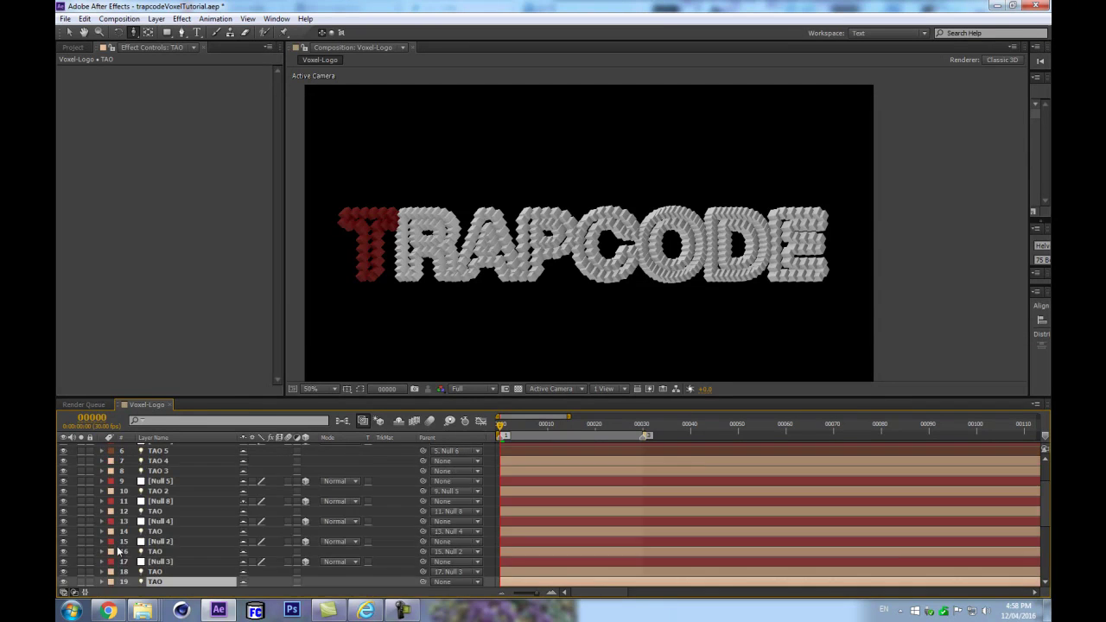
scroll(107, 579, "down", 2)
left_click(109, 546)
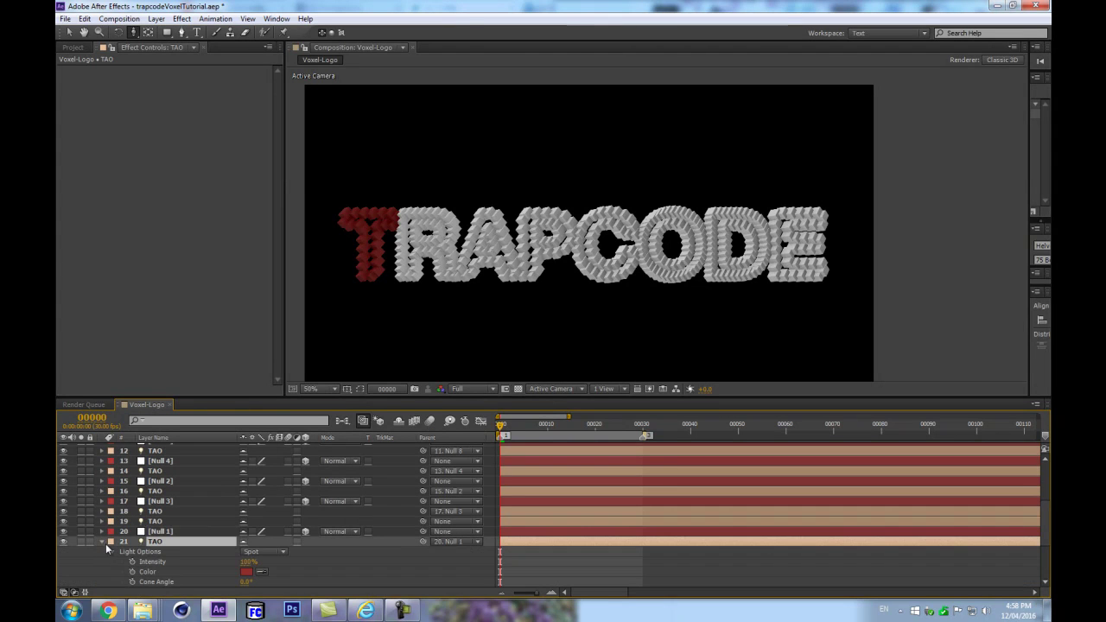
left_click(102, 542)
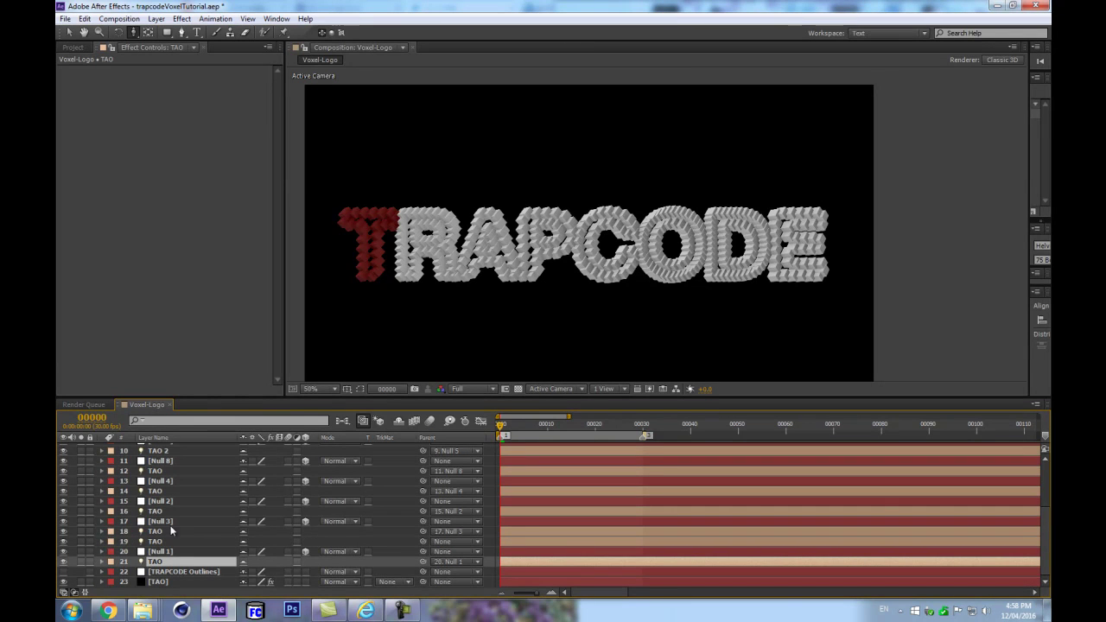
Paste the dark red colour onto all Peach-labelled TAO lights plus TAO 5, and deselect the layers
left_click(110, 536)
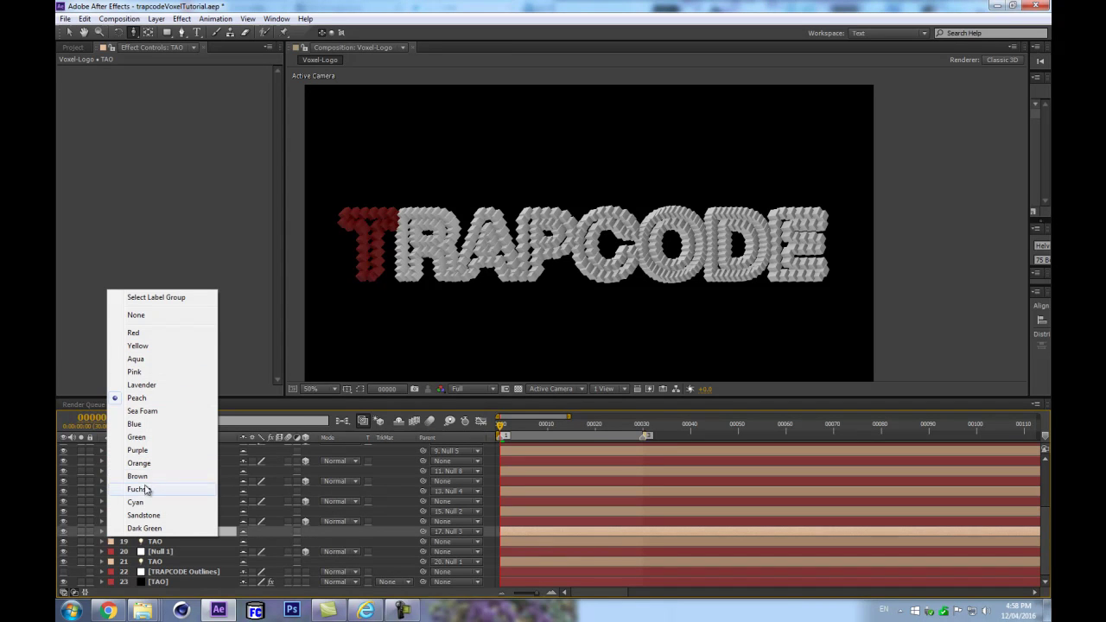
left_click(157, 298)
scroll(191, 521, "up", 3)
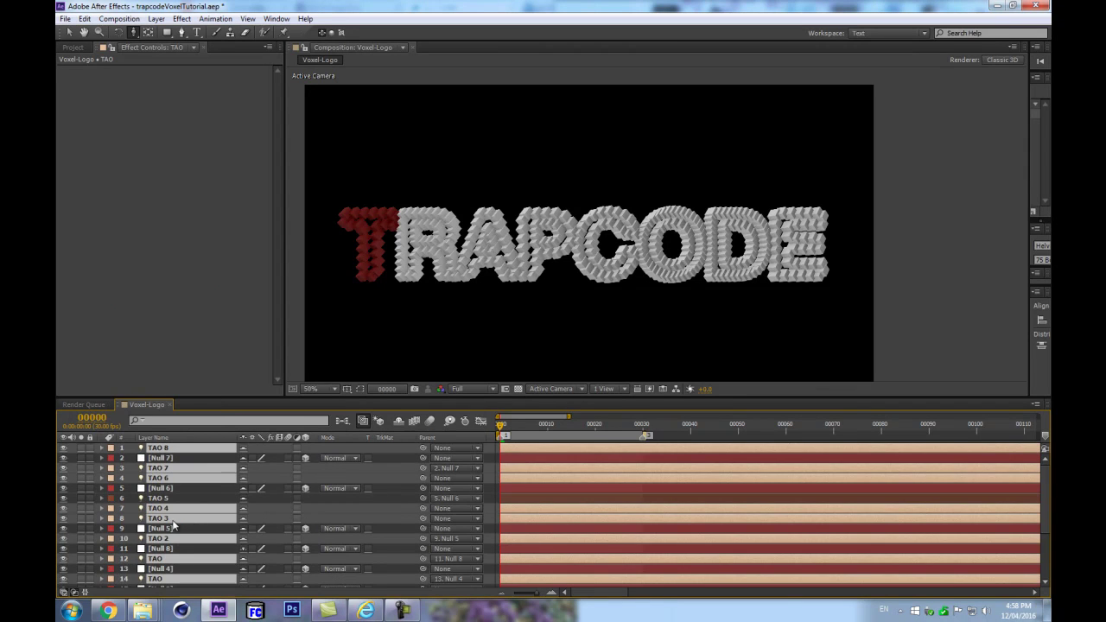
left_click(160, 498, "ctrl")
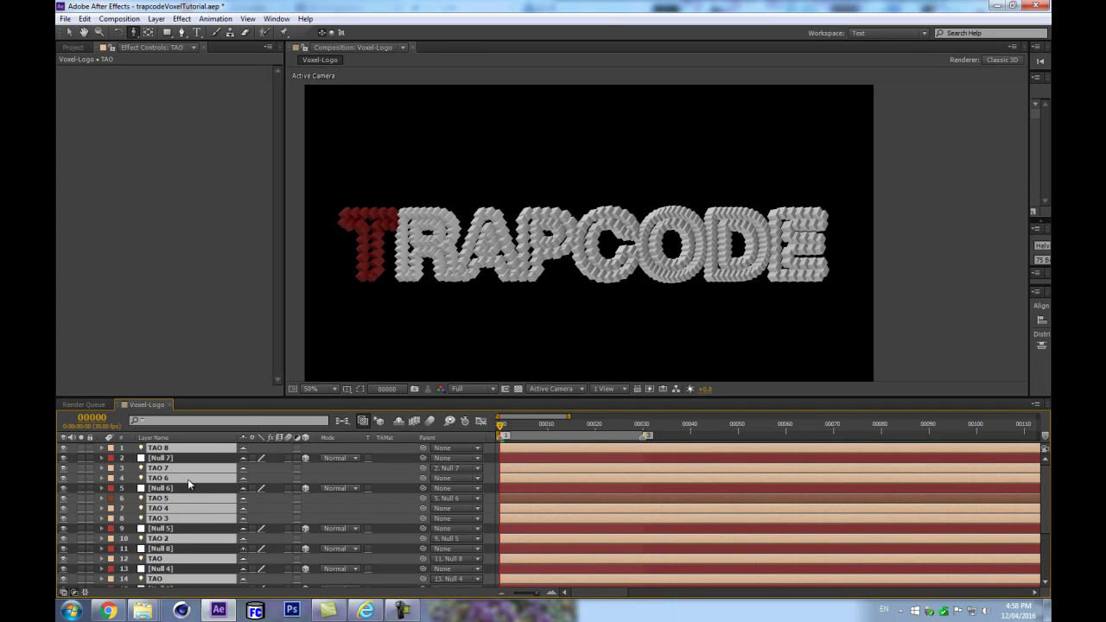
key("ctrl+v")
scroll(415, 257, "up", 1)
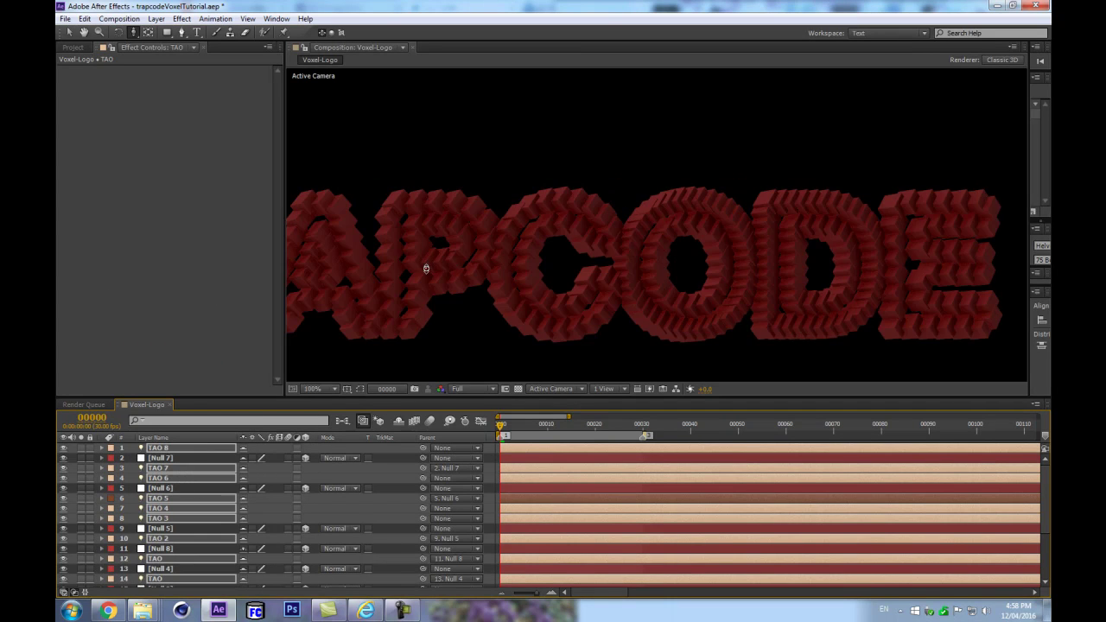
key("comma")
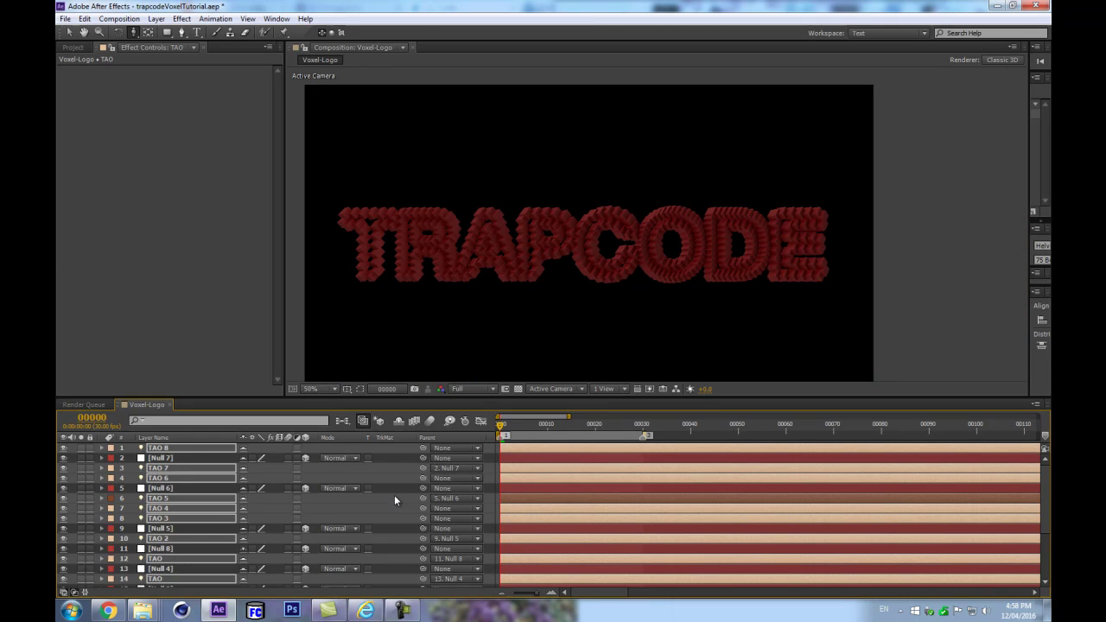
key("ctrl+shift+a")
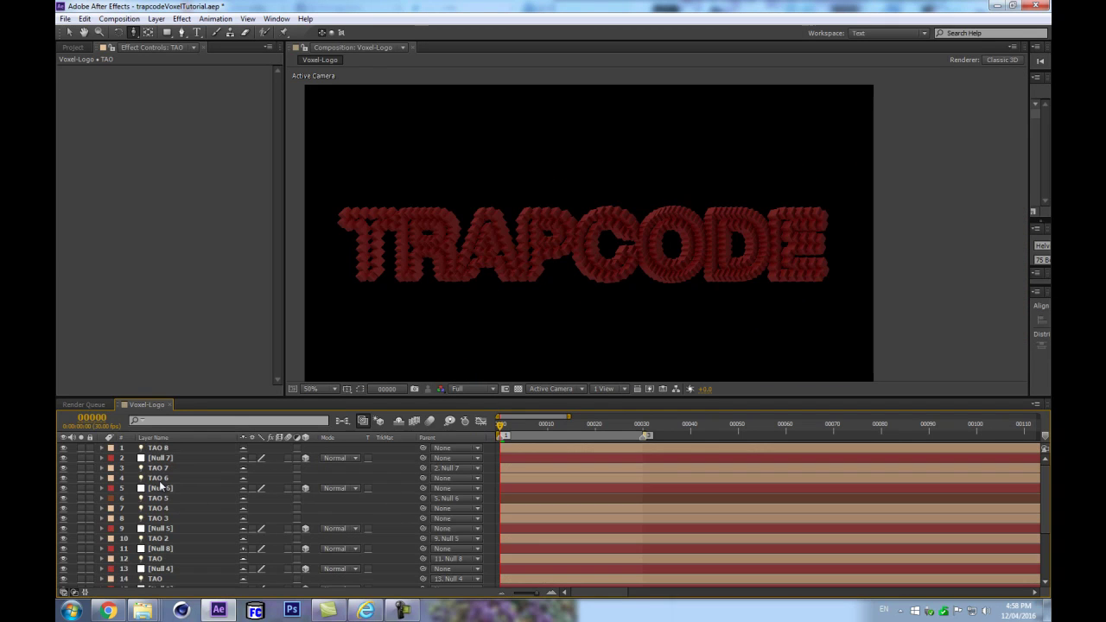
scroll(160, 489, "down", 3)
scroll(168, 506, "up", 3)
scroll(629, 229, "up", 4)
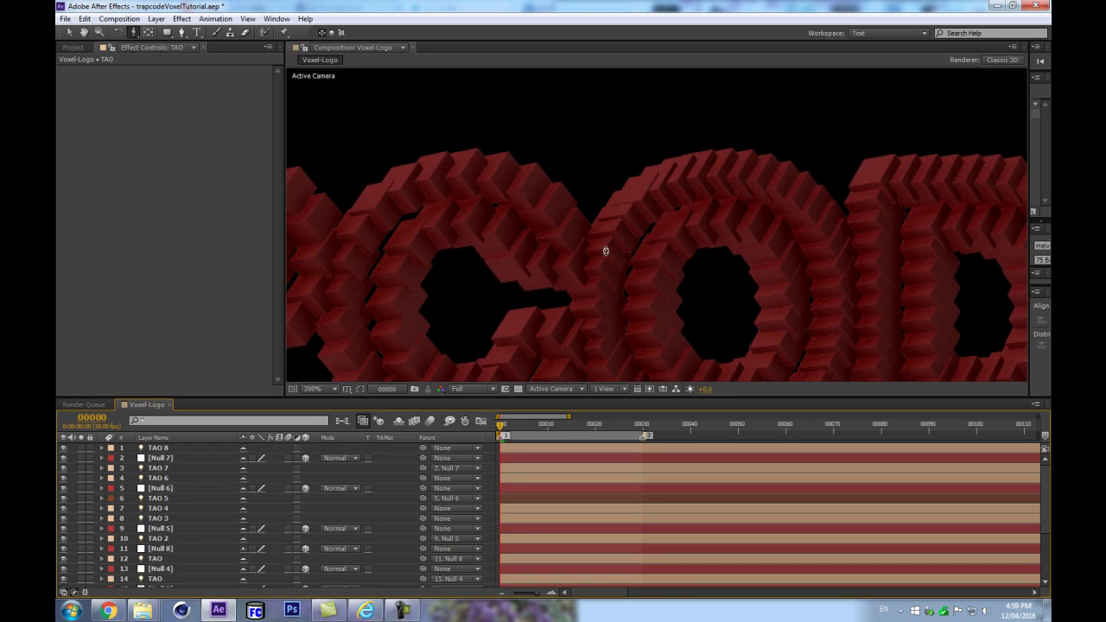
scroll(597, 257, "down", 4)
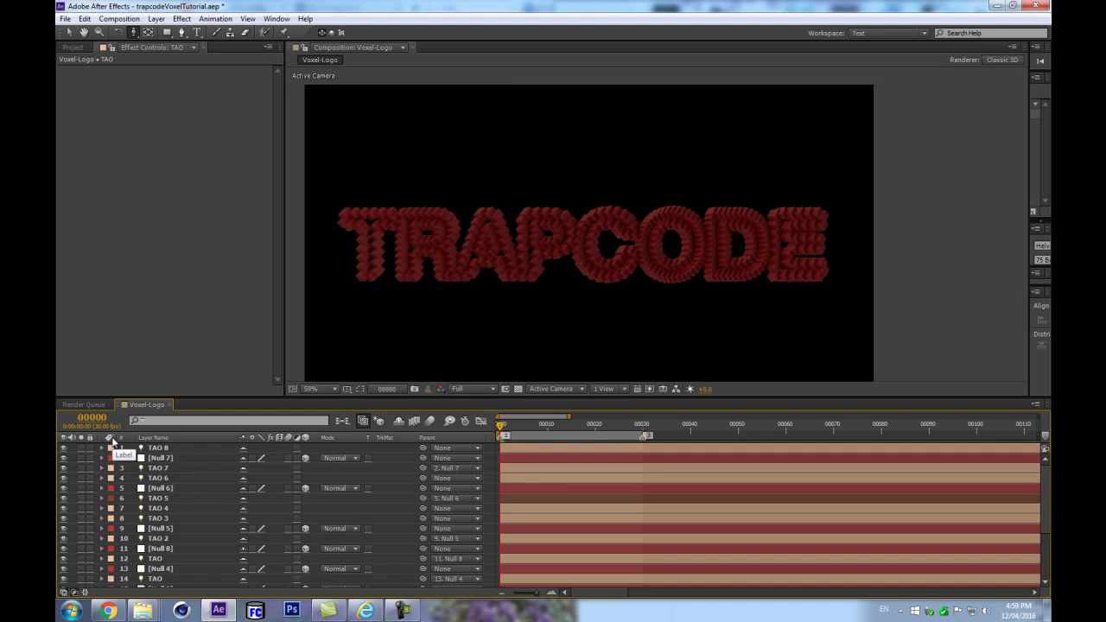
scroll(138, 469, "down", 2)
scroll(152, 473, "up", 2)
Add an adjustment layer above TAO 8 and a solid named BG, and move BG beneath all the other layers
left_click(176, 448)
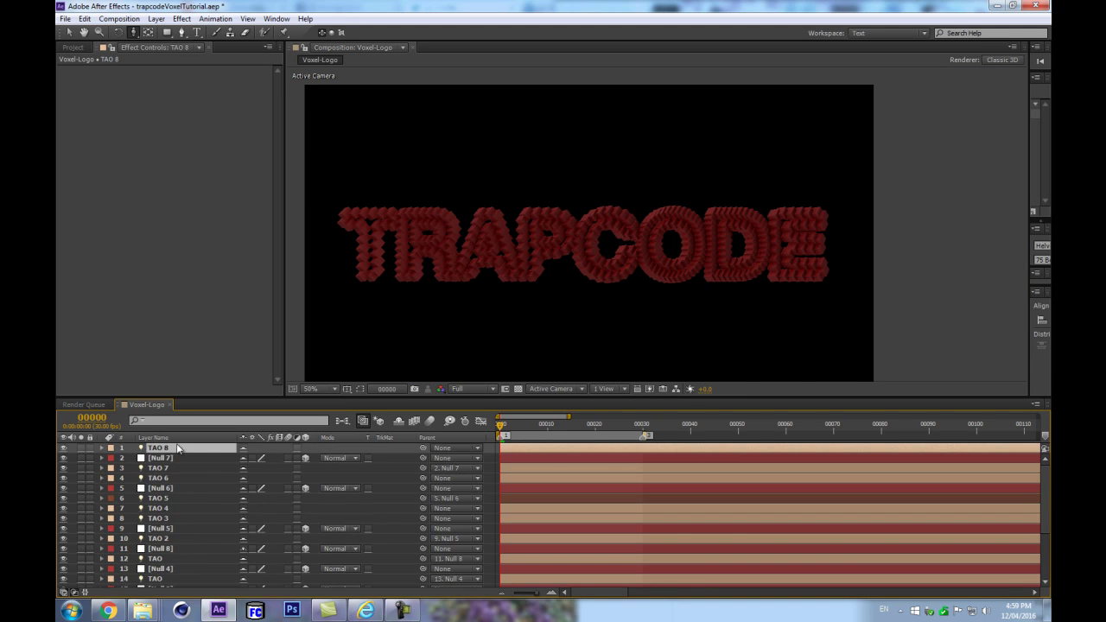
key("ctrl+alt+y")
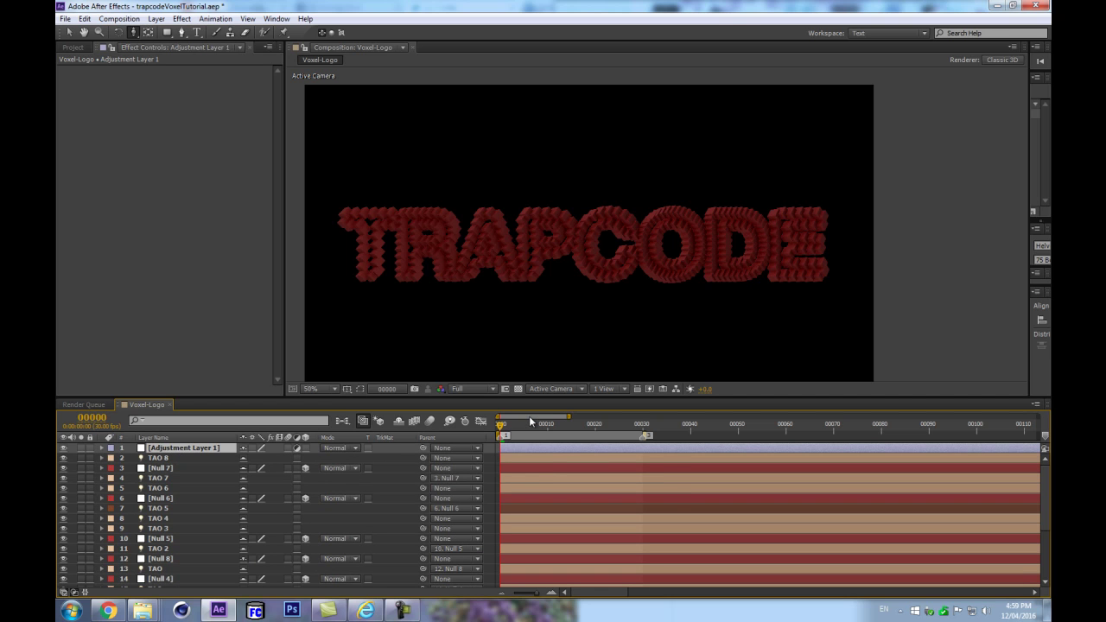
key("ctrl+y")
type("BG")
key("Return")
left_click_drag(194, 448, 184, 583)
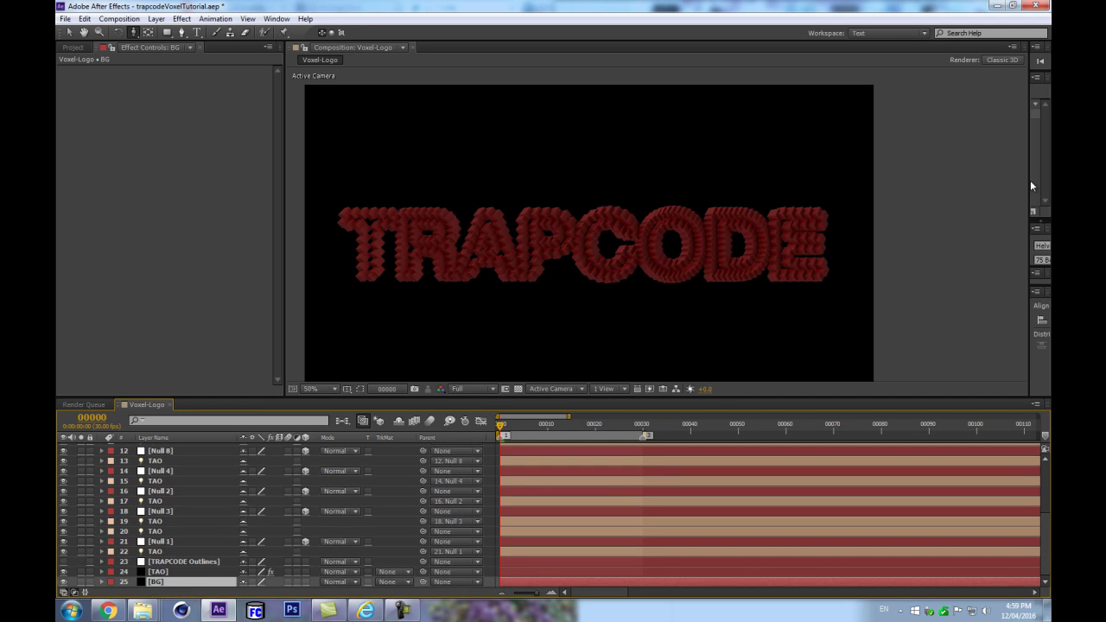
Find the Ramp effect in the effects library and apply it to the BG layer
left_click_drag(1028, 186, 843, 188)
double_click(883, 90)
type("ramp")
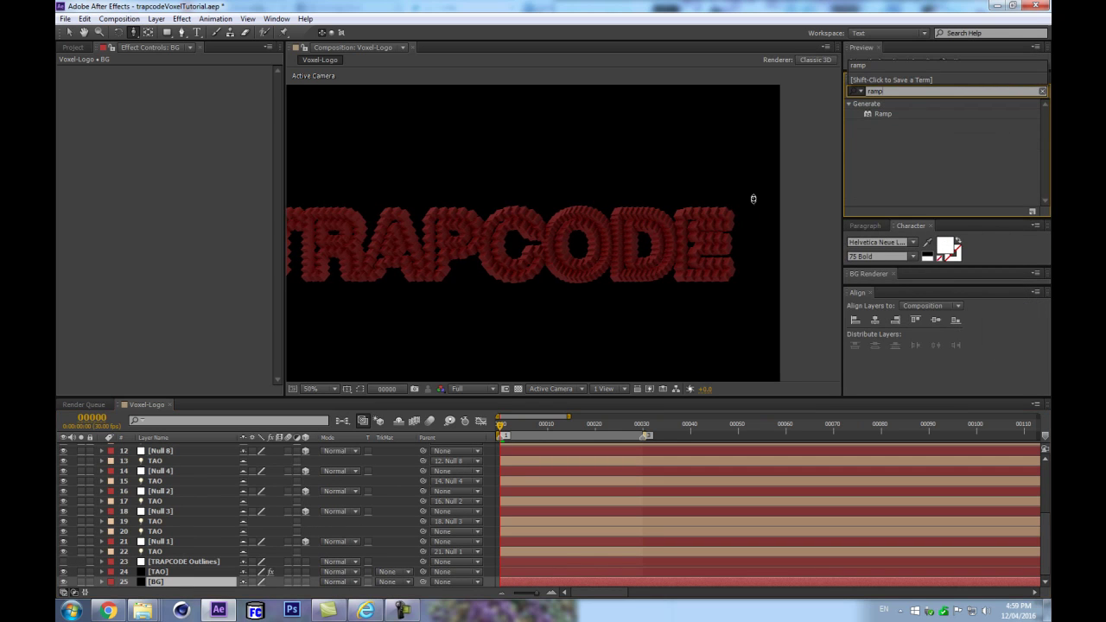
left_click_drag(881, 114, 154, 581)
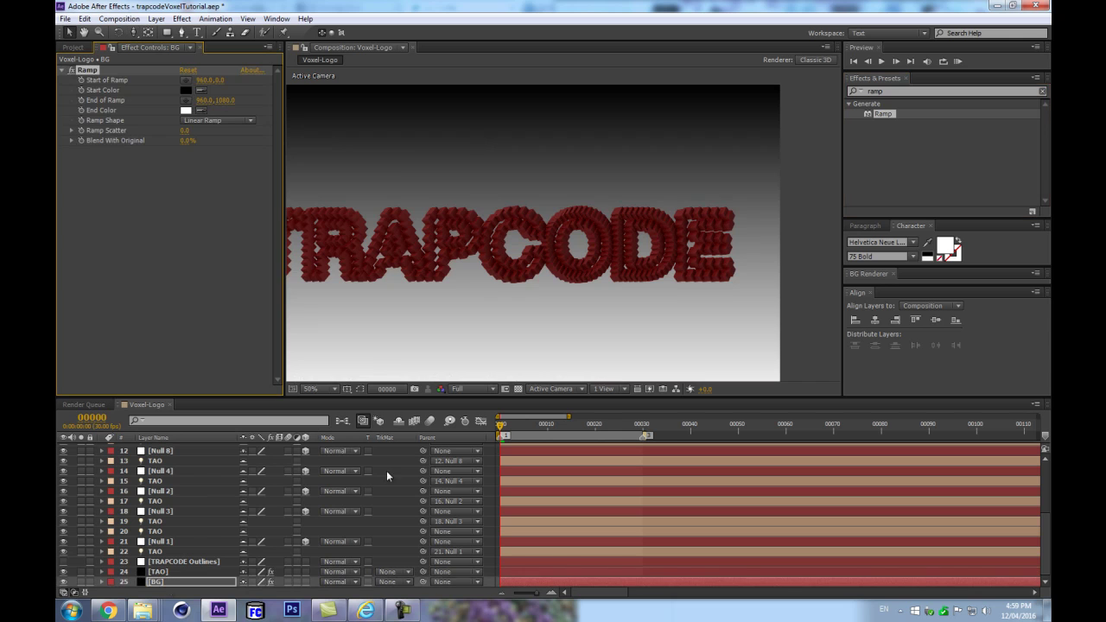
Set the End Color of the BG layer's Ramp to a very dark navy blue
left_click(186, 109)
left_click(931, 460)
left_click(932, 431)
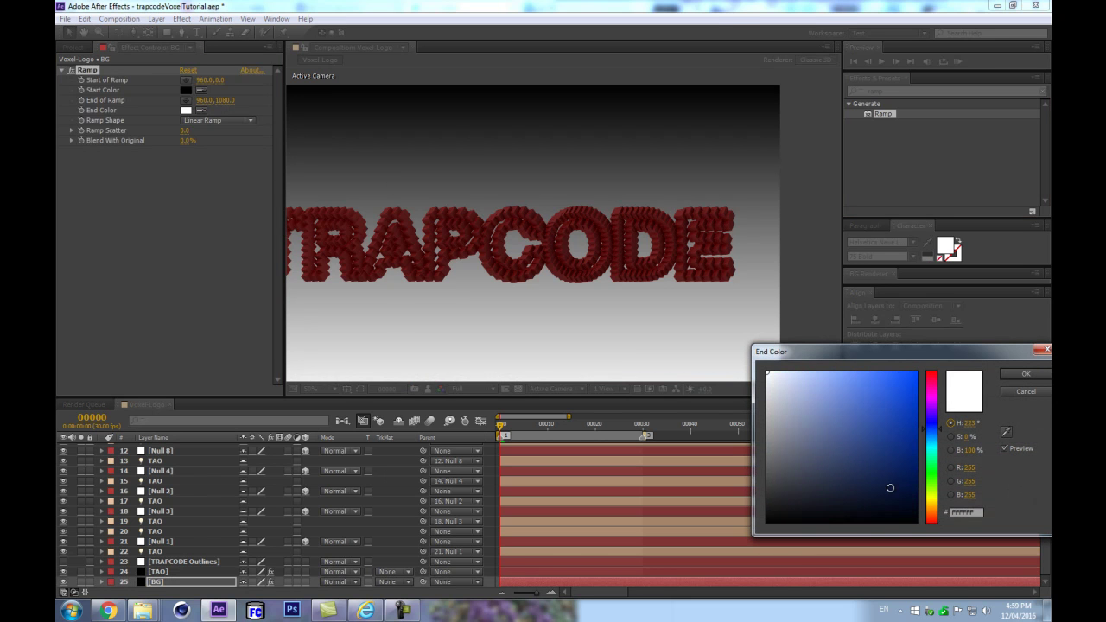
left_click(885, 505)
key("Return")
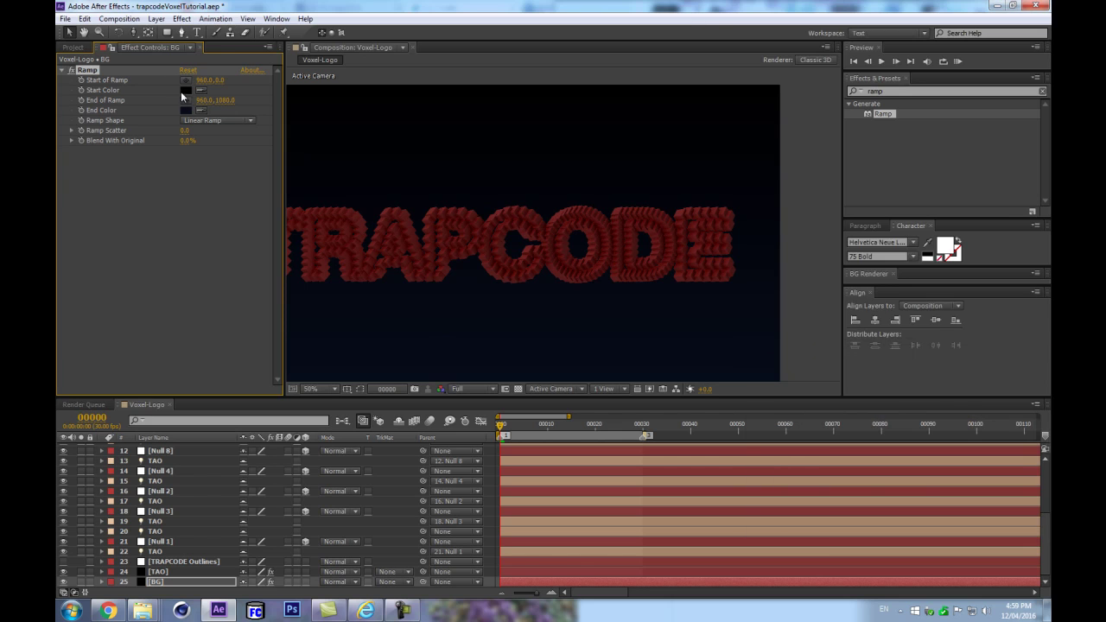
Set the Start Color of the BG layer's Ramp to a dark desaturated blue
left_click(186, 90)
left_click(931, 441)
left_click_drag(862, 502, 851, 484)
key("Return")
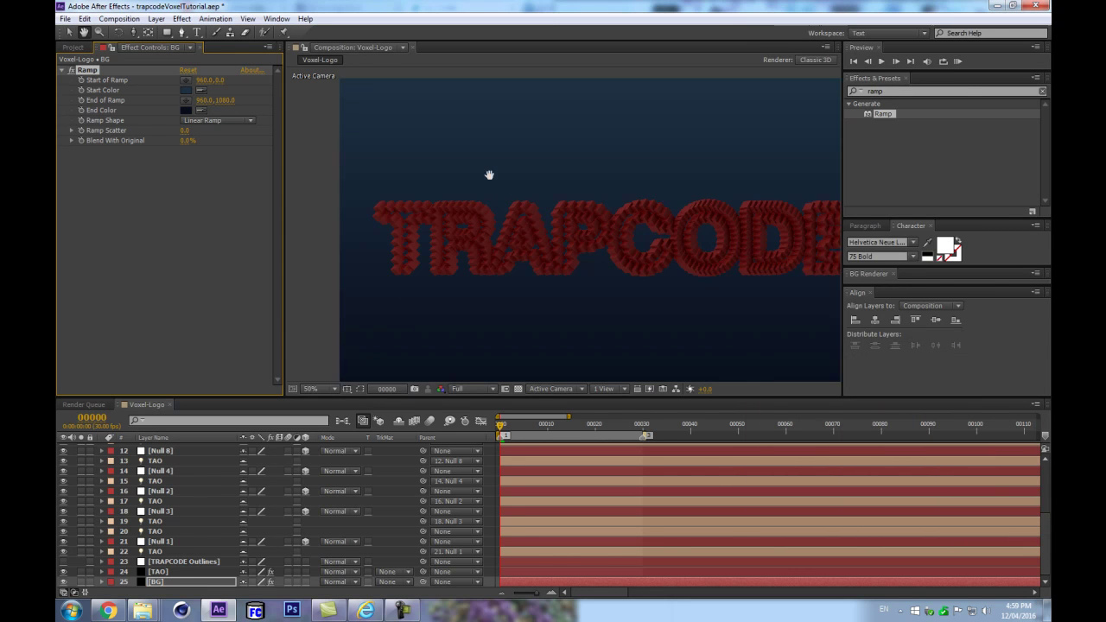
Change the Ramp Shape to Radial Ramp and set the Start of Ramp to 370, -120
left_click(208, 120)
left_click(207, 146)
scroll(562, 285, "down", 2)
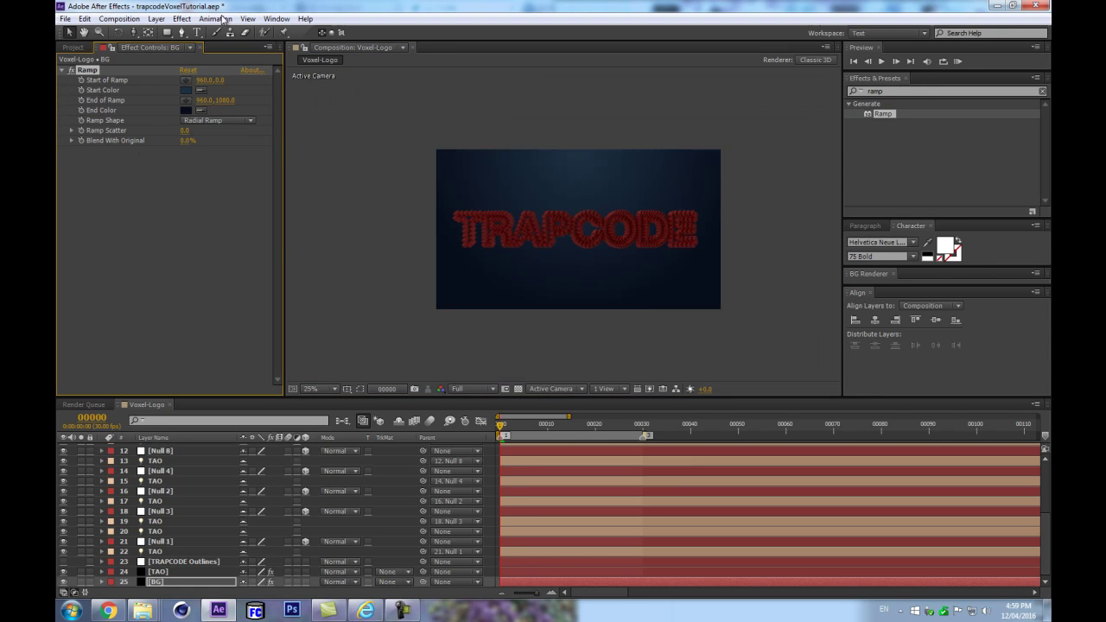
mouse_move(201, 80)
left_mouse_down()
mouse_move(157, 89)
mouse_move(194, 89)
left_mouse_up()
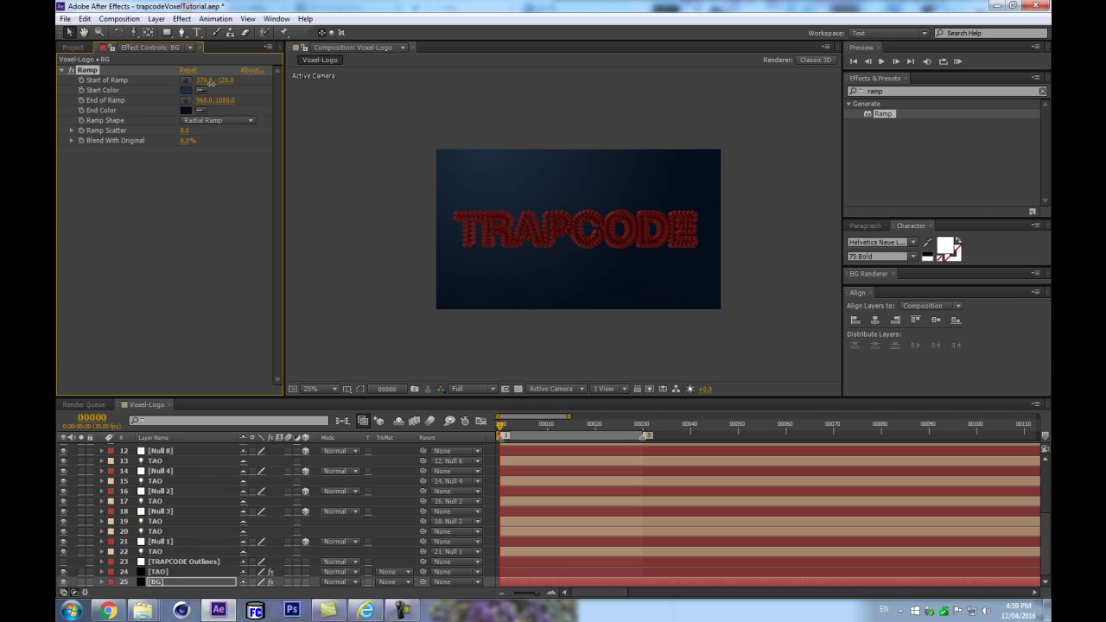
scroll(570, 264, "up", 2)
scroll(570, 265, "down", 2)
scroll(584, 273, "up", 1)
scroll(579, 271, "down", 1)
Apply the Curves effect to Adjustment Layer 1 and shape its RGB curve into an S that raises contrast and brightness
key("ctrl+alt+y")
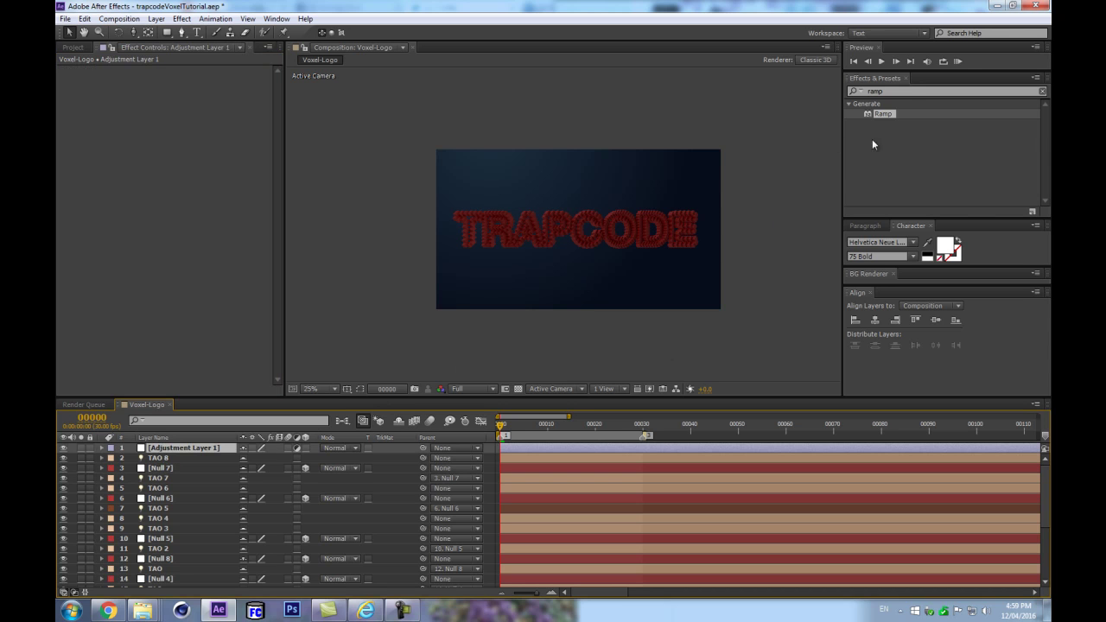
left_click(906, 90)
type("curves")
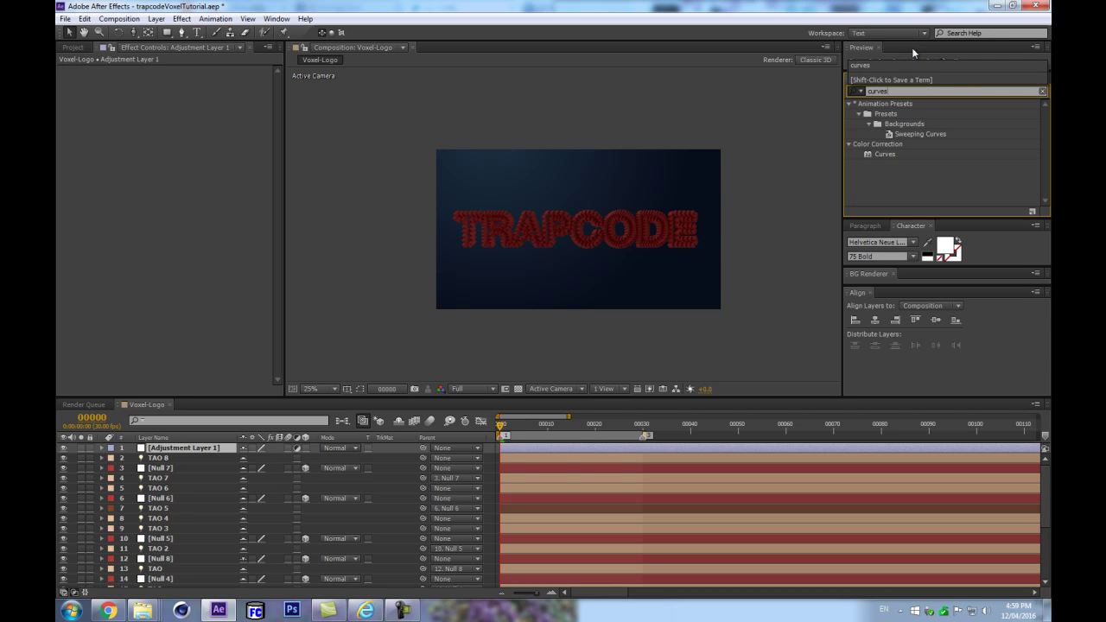
left_click_drag(885, 154, 190, 447)
scroll(496, 272, "up", 1)
left_click_drag(106, 183, 107, 184)
mouse_move(165, 124)
left_mouse_down()
mouse_move(145, 111)
mouse_move(147, 121)
left_mouse_up()
left_click_drag(100, 185, 103, 190)
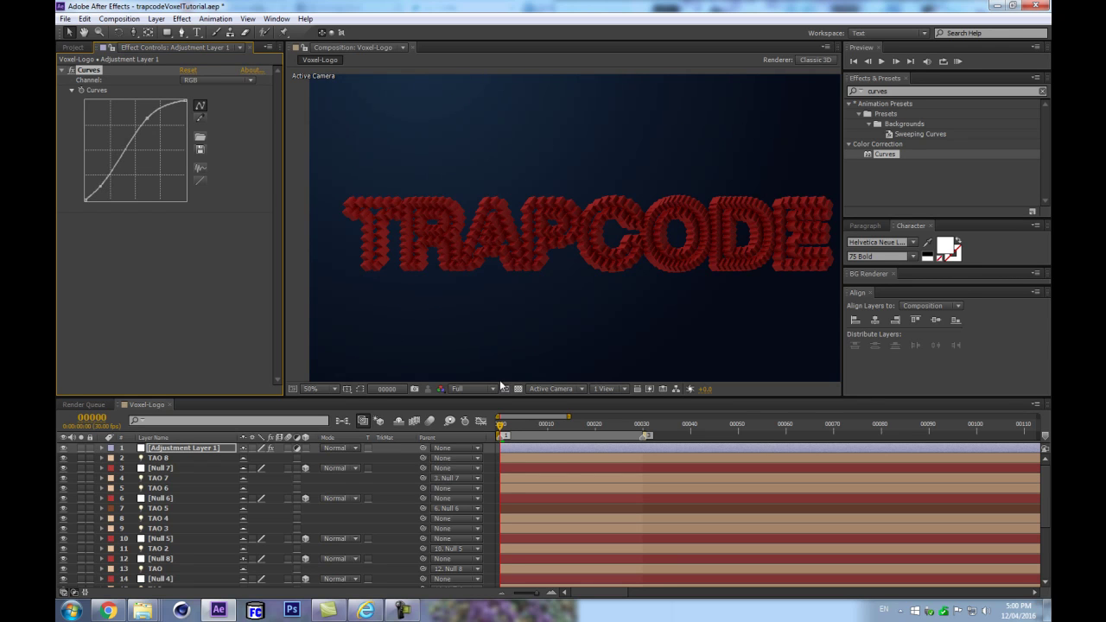
Sample the dark blue background as the Fog Color in the Visibility settings of the [TAO] effect layer
left_click_drag(844, 196, 940, 199)
scroll(758, 236, "up", 2)
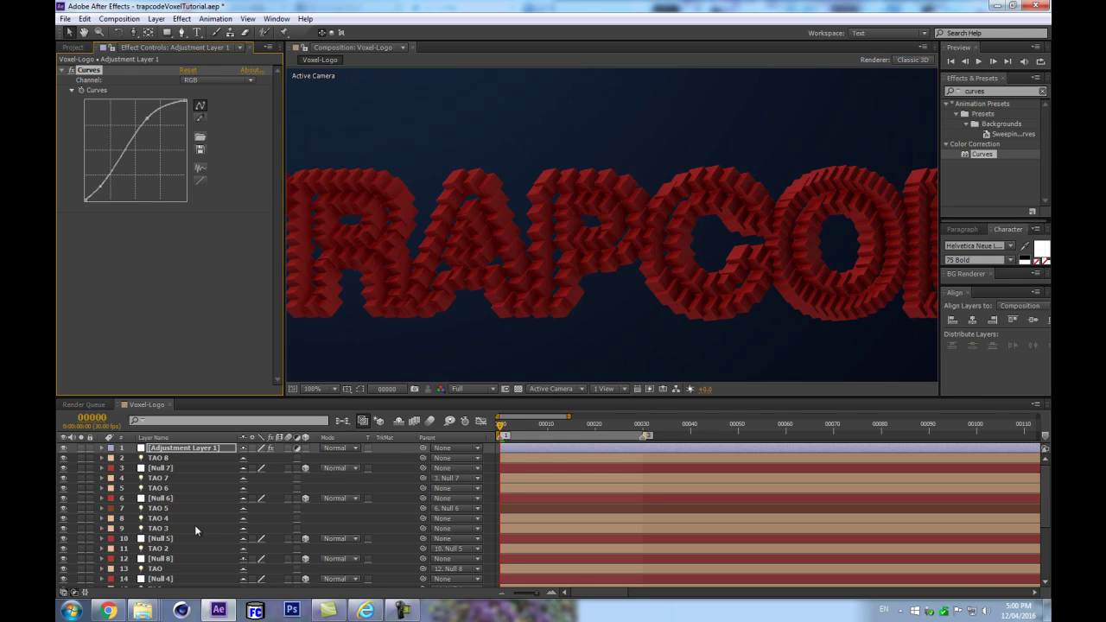
scroll(193, 527, "down", 4)
left_click(161, 576)
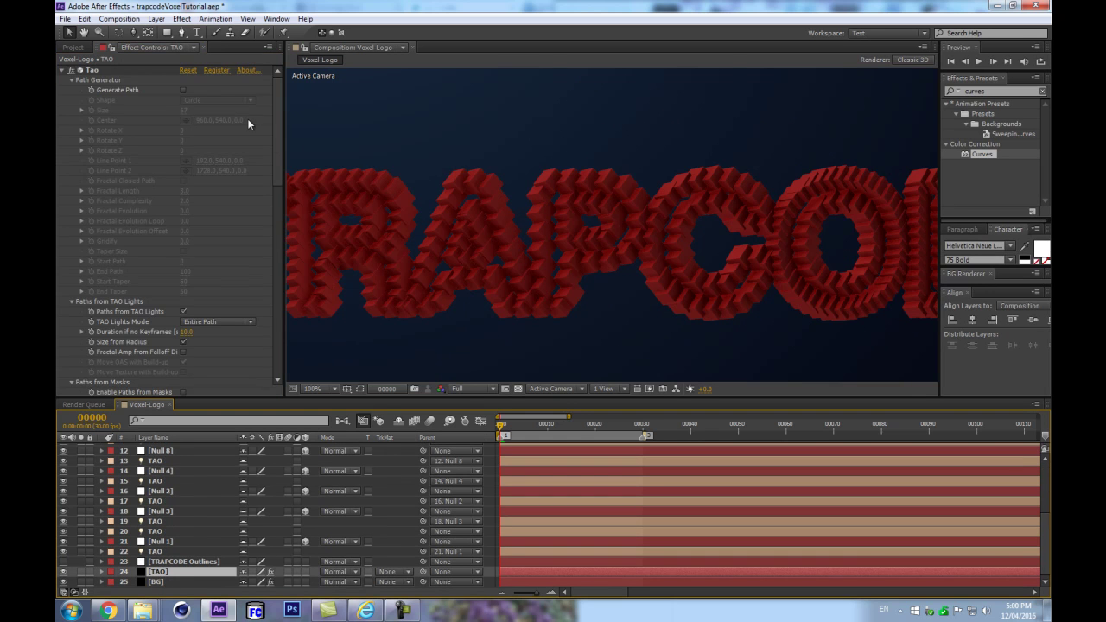
left_click_drag(273, 143, 265, 391)
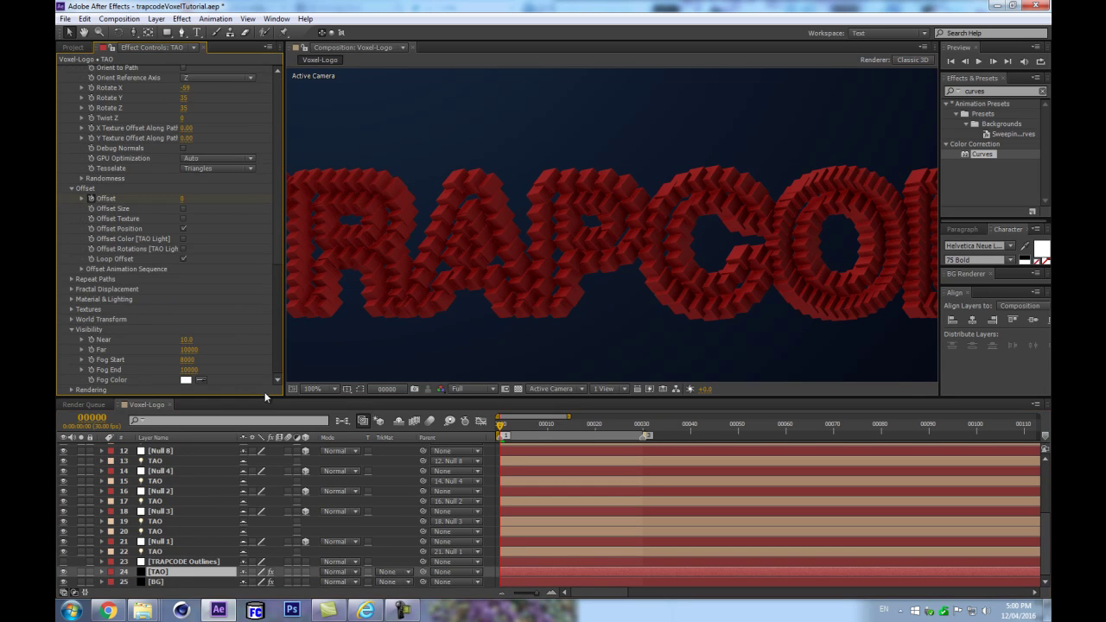
left_click(201, 381)
left_click(623, 302)
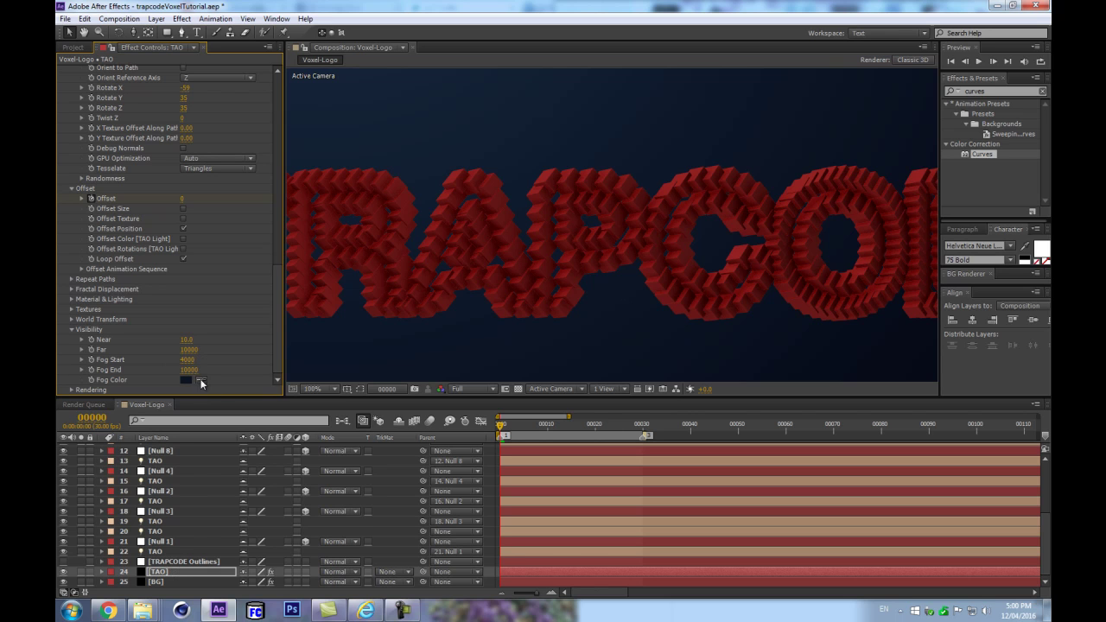
Pull the fog closer to the letters by setting Fog Start to 2570 and Fog End to 2940
left_click_drag(188, 361, 103, 367)
left_click_drag(189, 370, 157, 359)
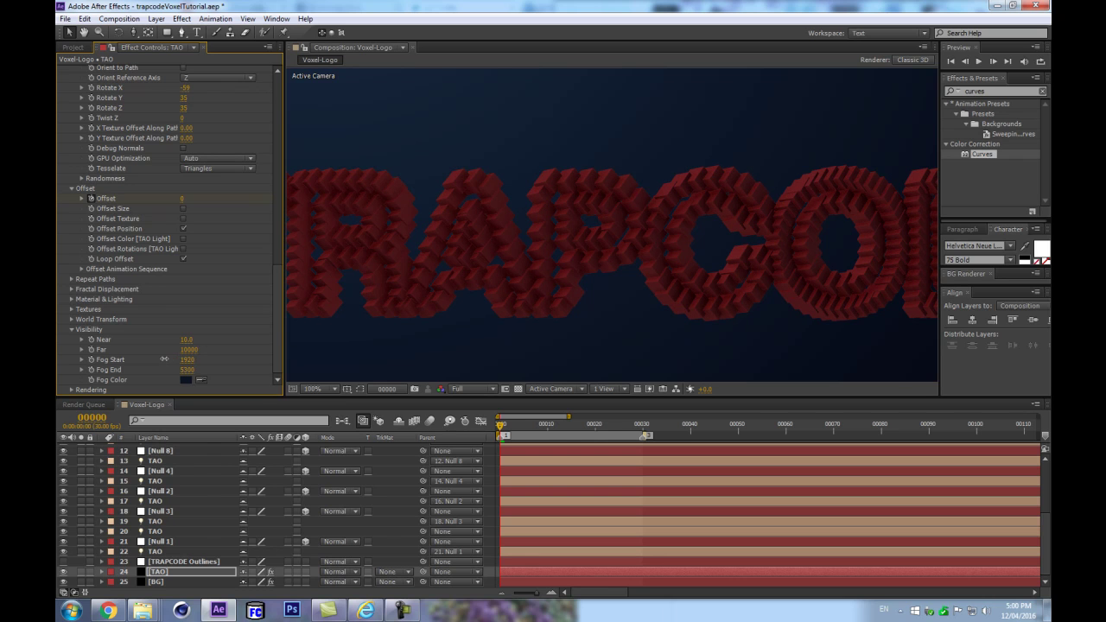
left_click_drag(187, 370, 141, 370)
left_click_drag(187, 374, 153, 373)
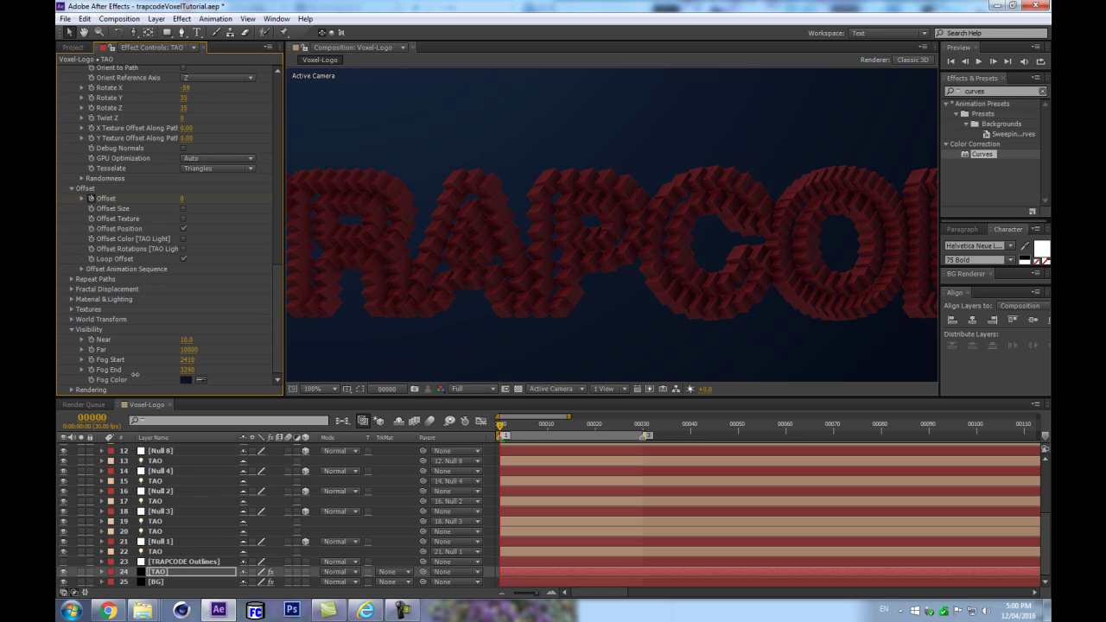
left_click_drag(187, 360, 194, 359)
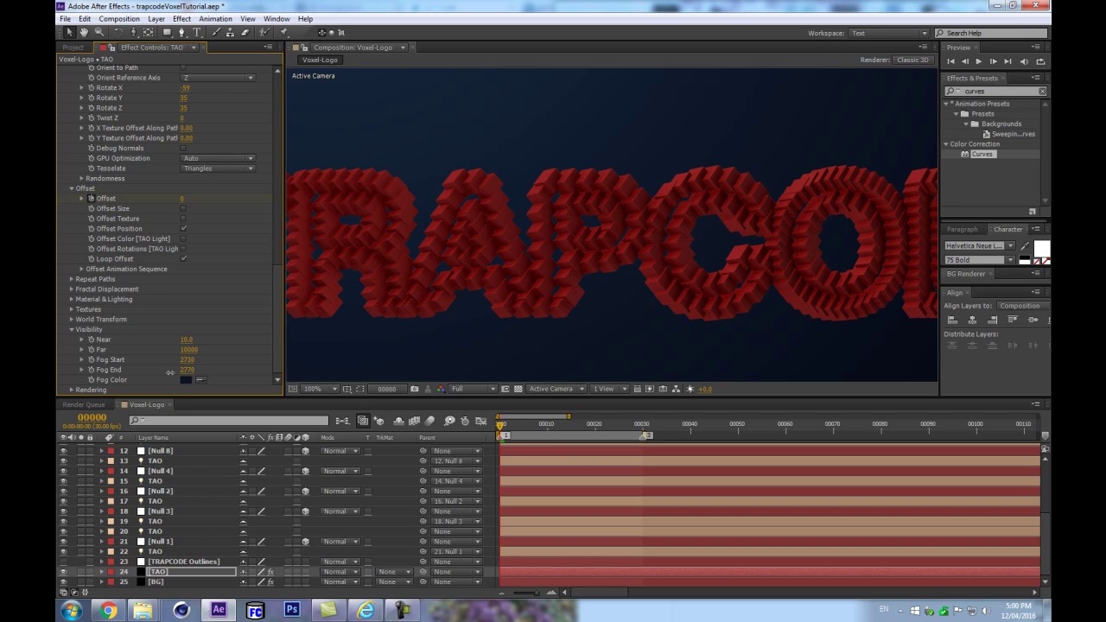
left_click_drag(175, 372, 177, 361)
left_click_drag(186, 370, 177, 372)
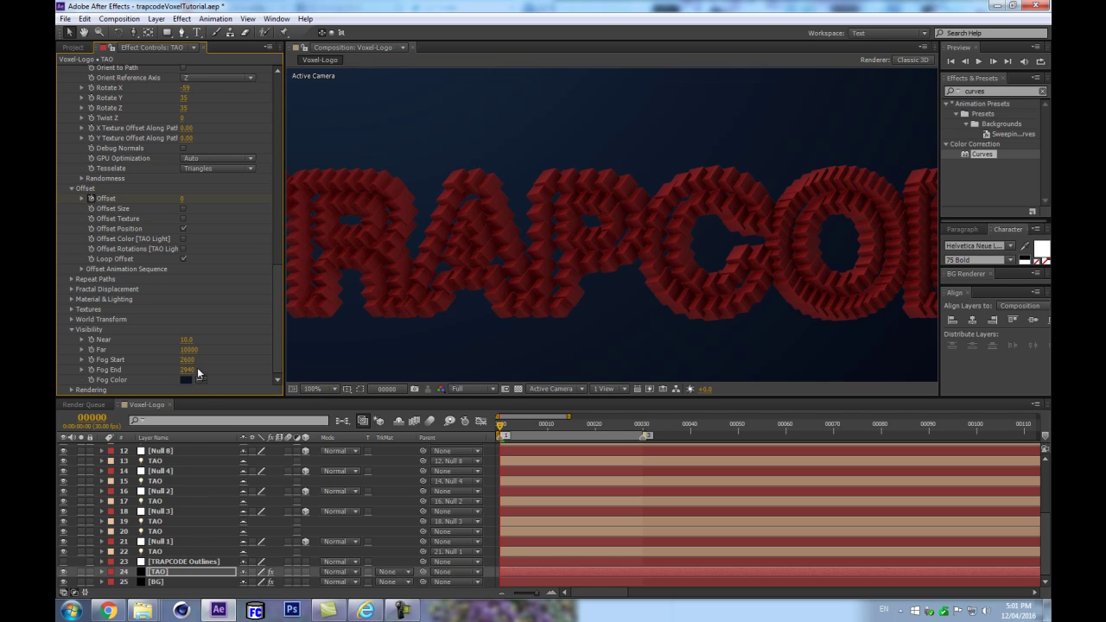
left_click_drag(186, 360, 186, 360)
Set the Tao effect's Fog Color to the dark blue 162134
left_click(186, 380)
left_click(854, 491)
left_click(851, 491)
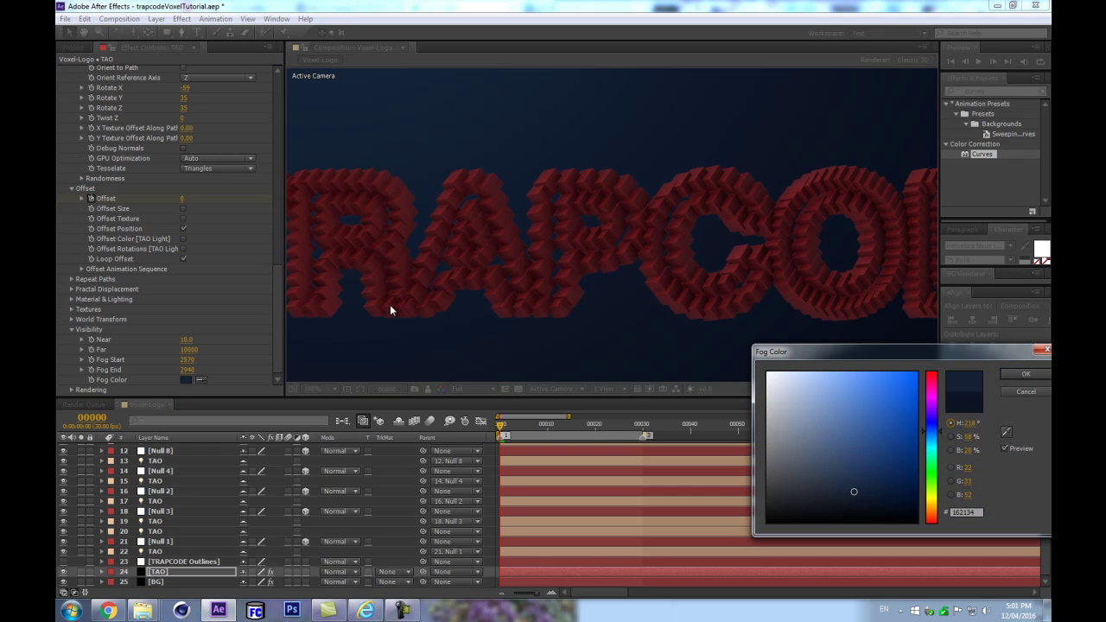
left_click(1023, 375)
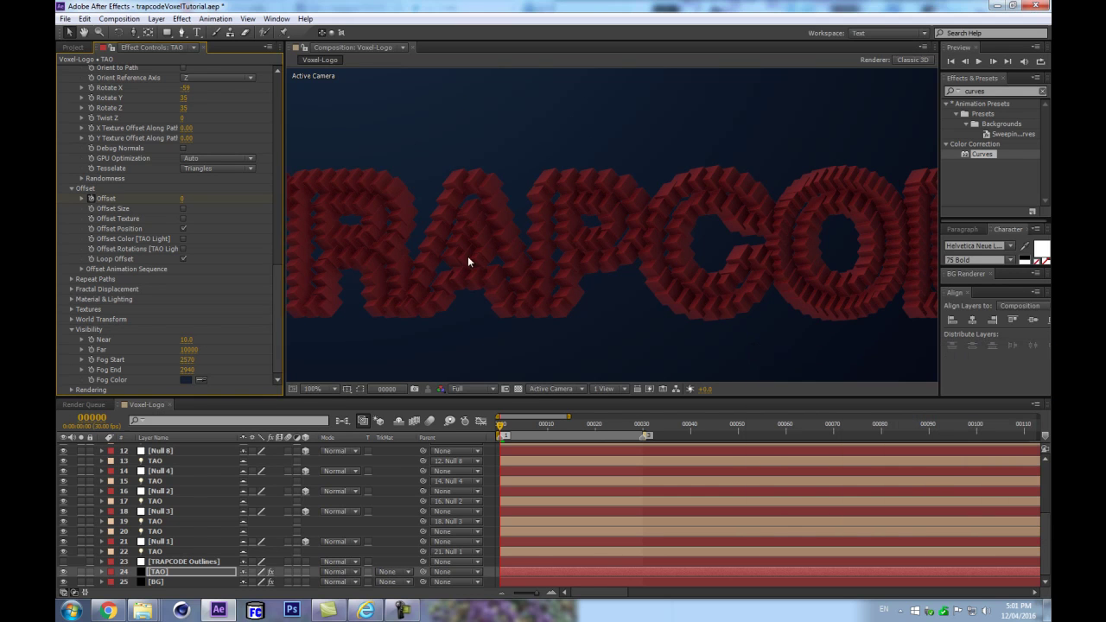
Set the Tao effect's Fog Start to 2600 and Fog End to 2850
scroll(561, 323, "down", 3)
scroll(791, 277, "up", 2)
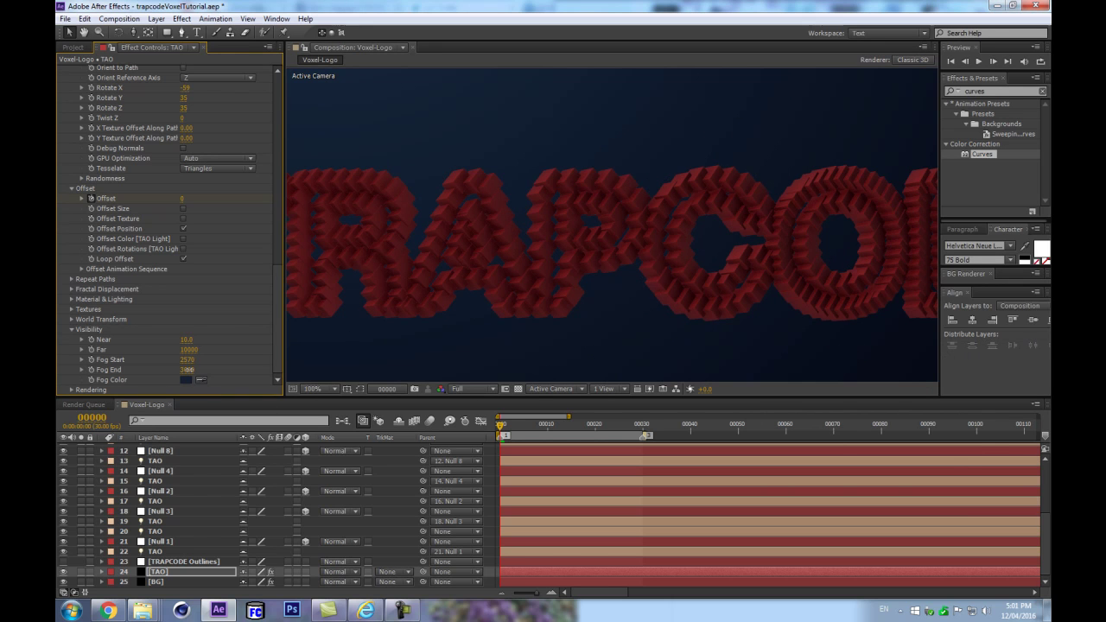
mouse_move(182, 371)
left_mouse_down()
mouse_move(178, 360)
mouse_move(181, 369)
left_mouse_up()
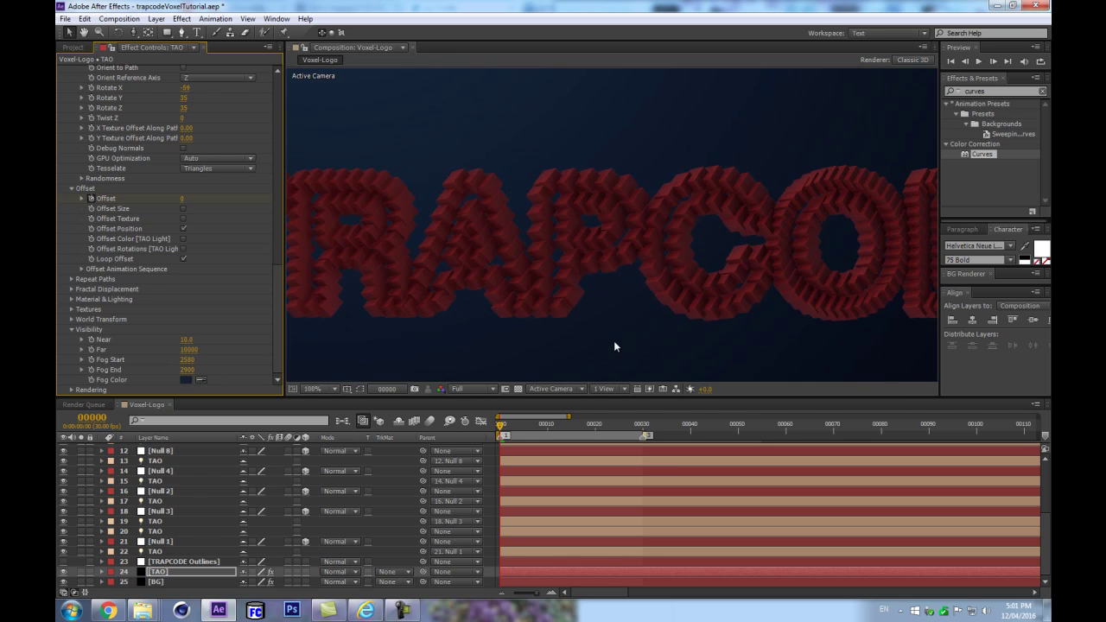
left_click_drag(185, 360, 186, 360)
left_click_drag(186, 374, 187, 361)
scroll(539, 282, "down", 2)
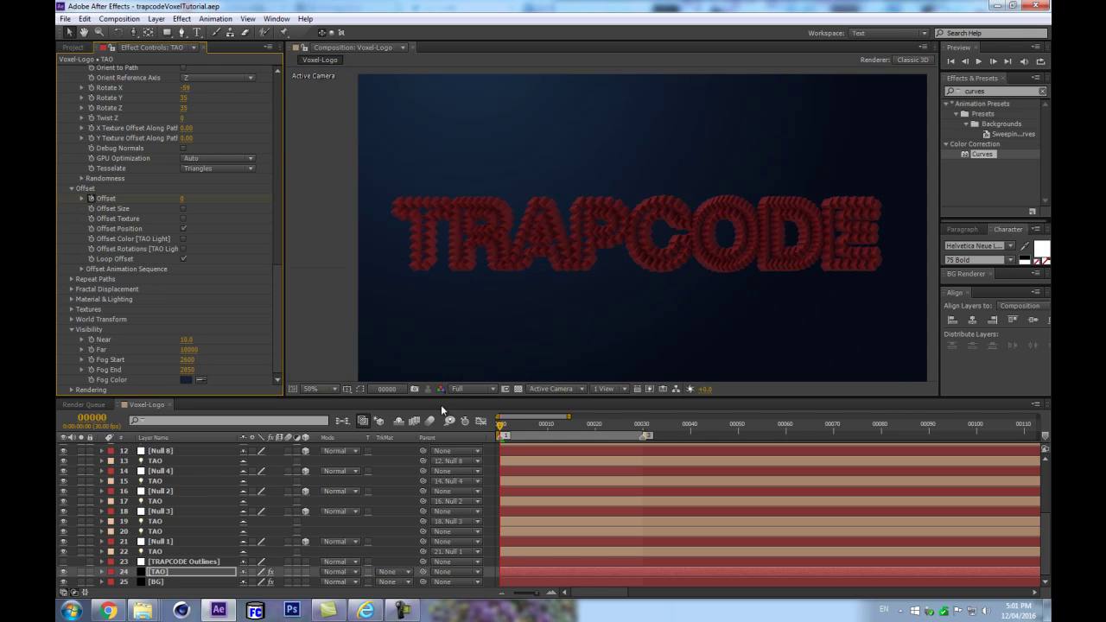
With no layer selected, use the Pen tool to draw a closed light-blue shape from beyond the frame's upper-left corner to the logo's centre
scroll(217, 515, "up", 5)
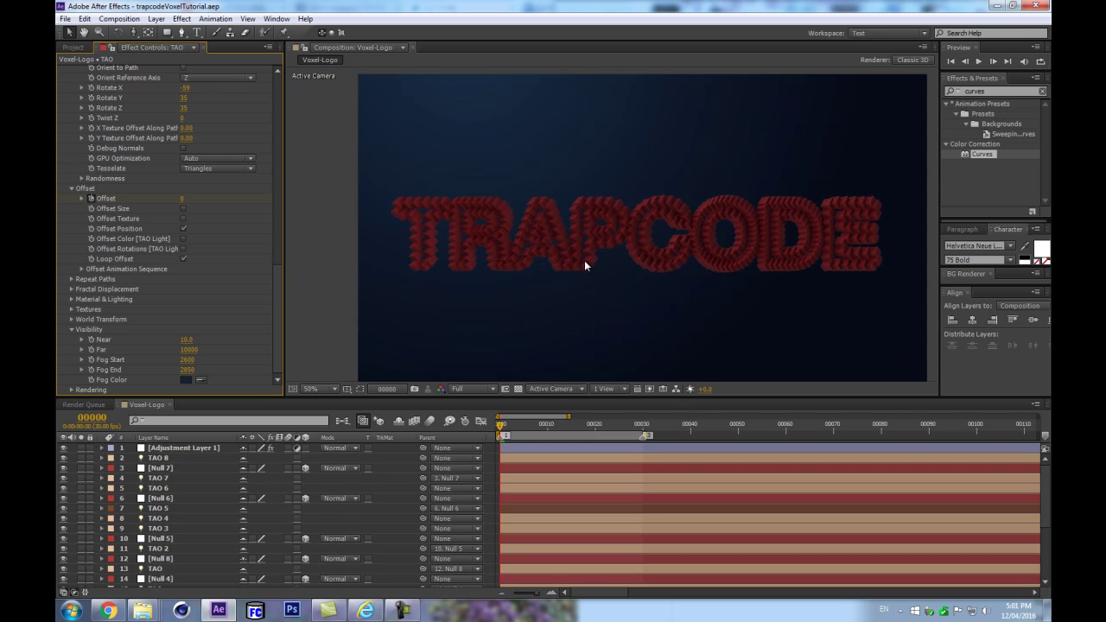
scroll(584, 273, "down", 2)
left_click(181, 32)
left_click(438, 82)
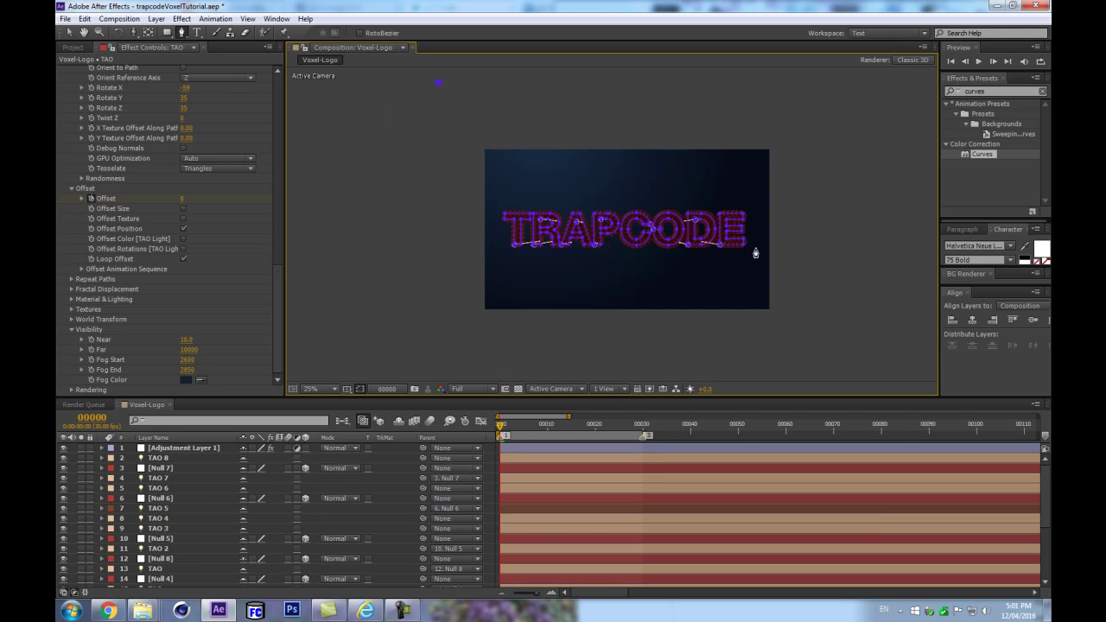
scroll(177, 560, "down", 5)
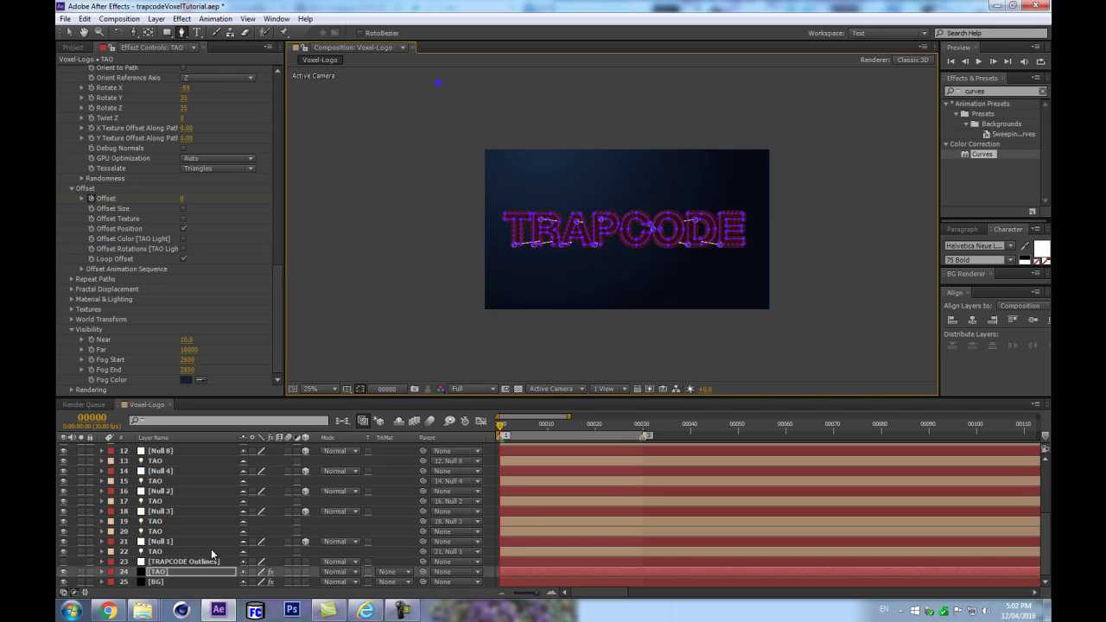
left_click(403, 530)
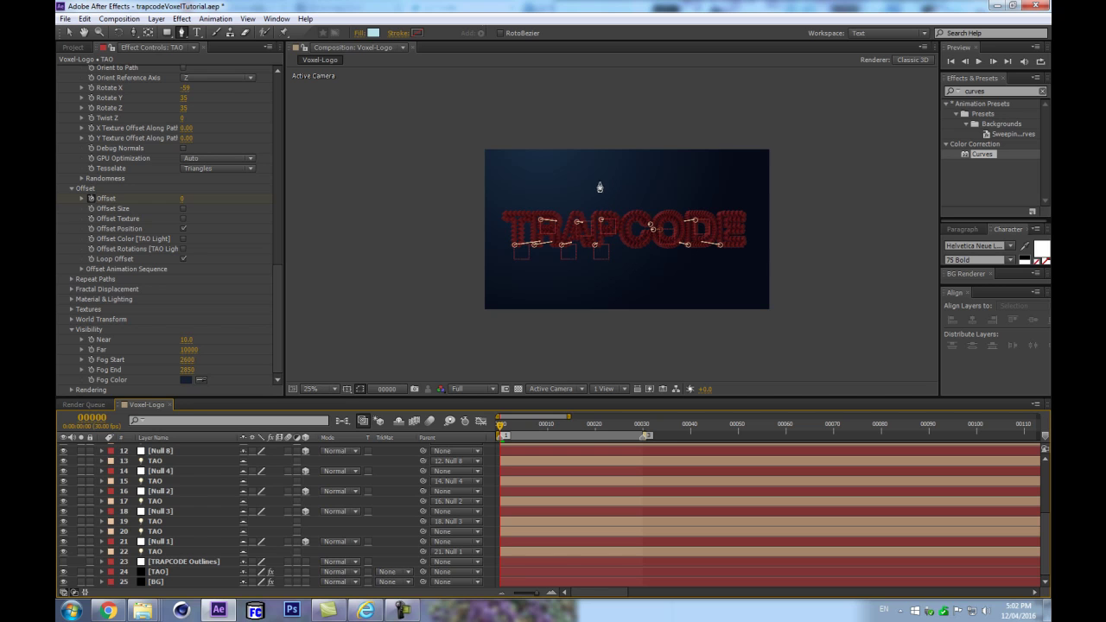
left_click(439, 94)
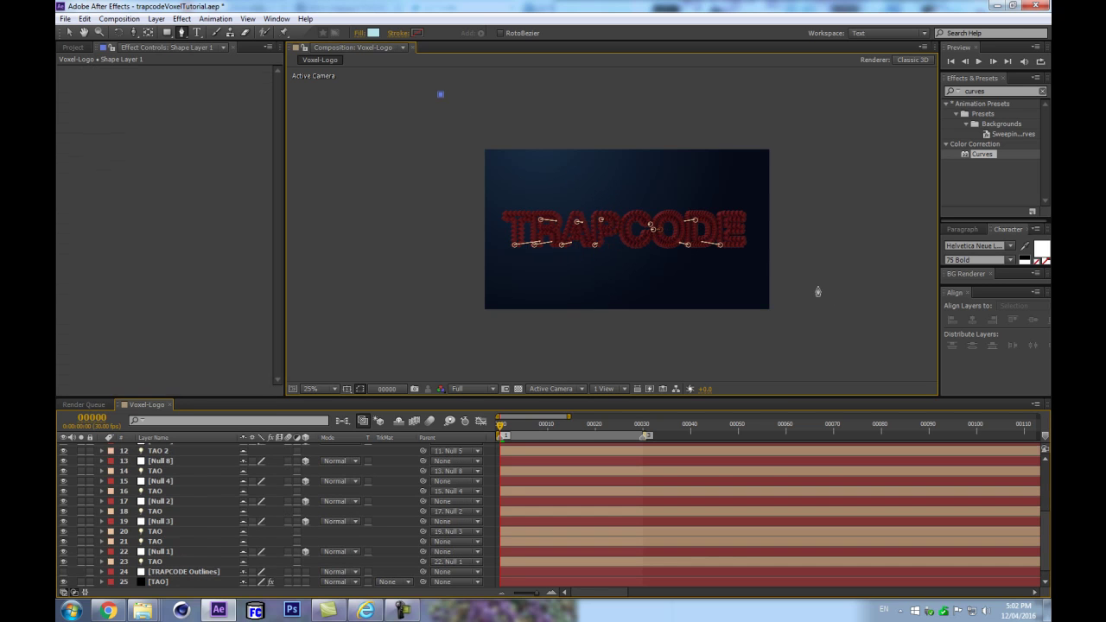
left_click(623, 235)
left_click_drag(524, 281, 483, 284)
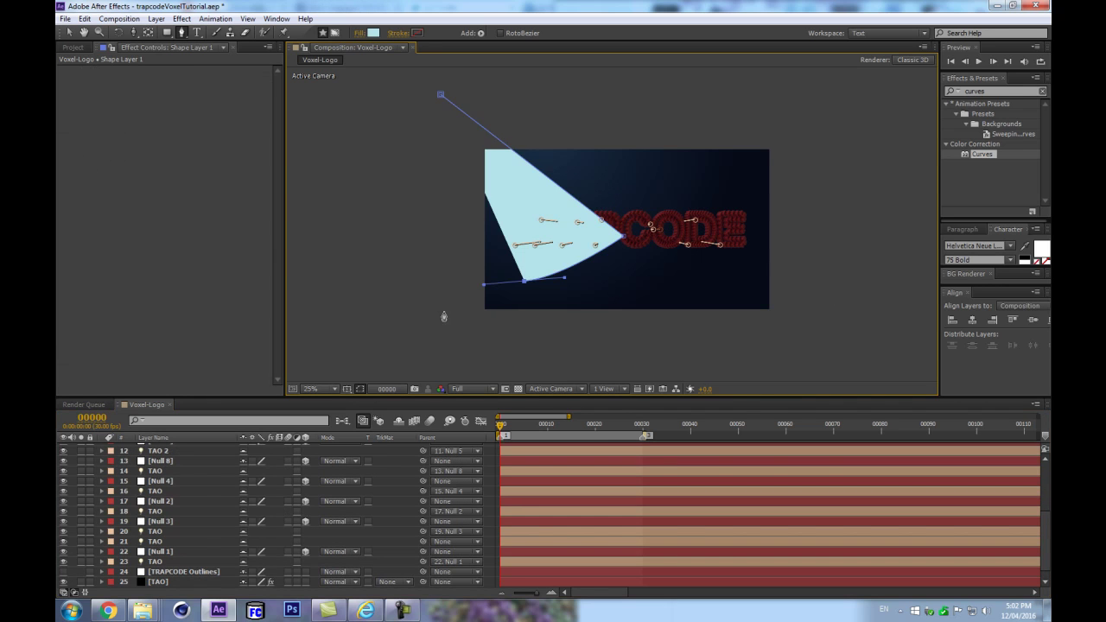
left_click(441, 94)
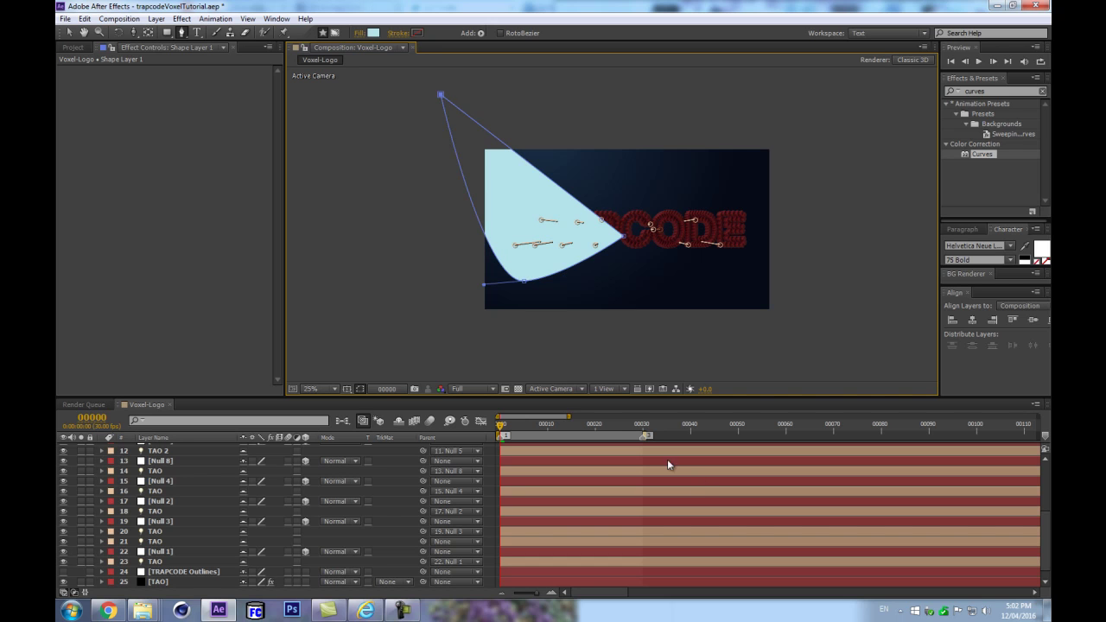
Straighten the outer edge of the drawn light shape and apply the Fast Blur effect to Shape Layer 1
left_click_drag(485, 287, 486, 199)
left_click(1011, 91)
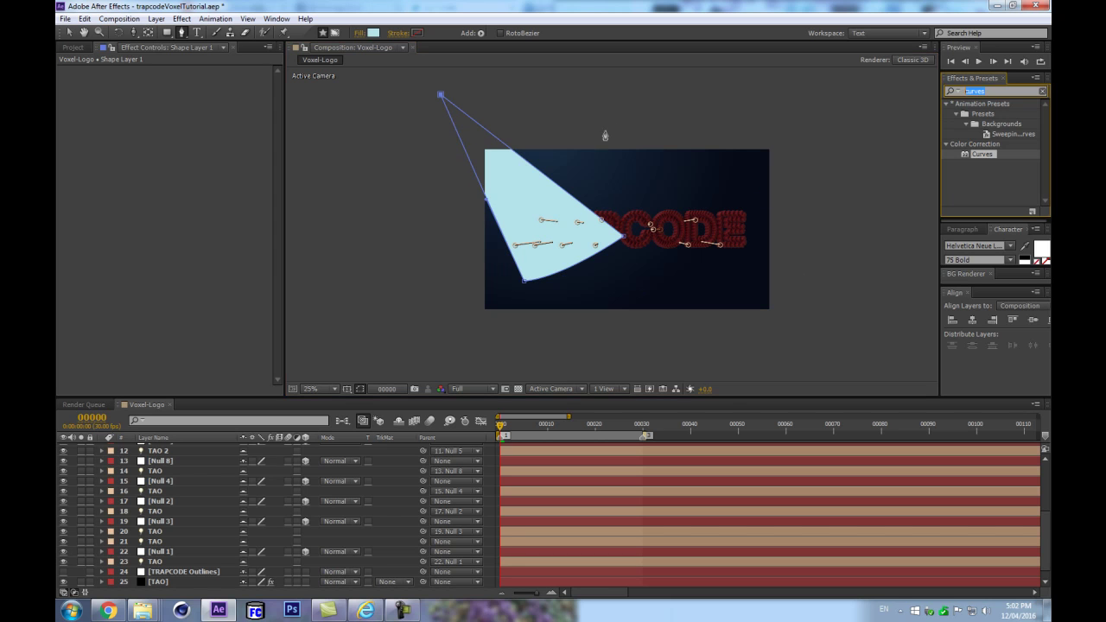
type("fast")
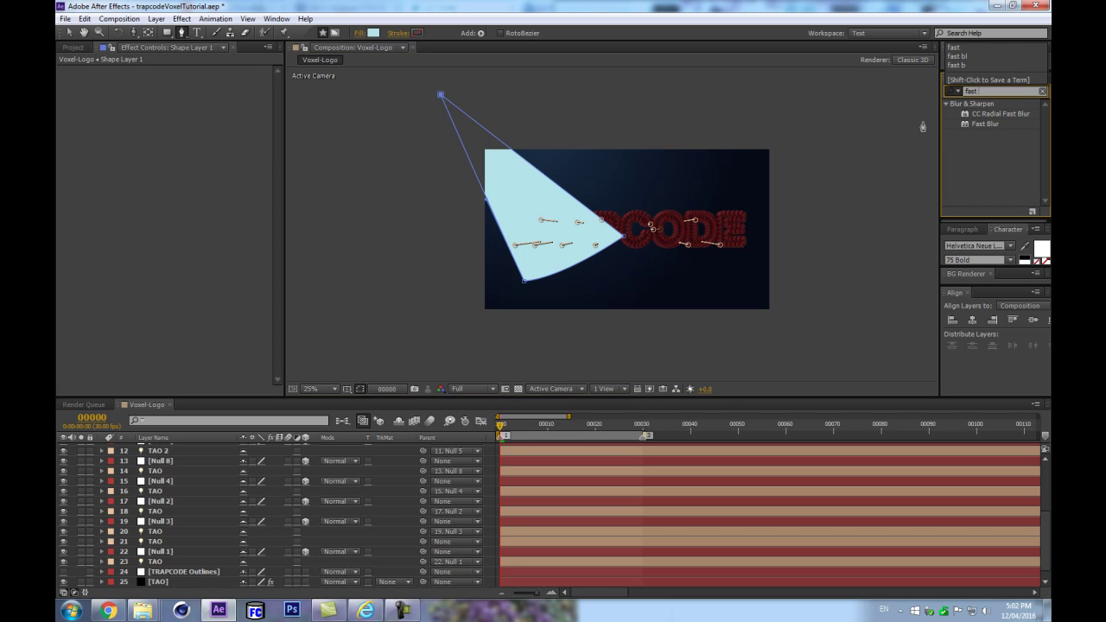
left_click_drag(984, 123, 179, 450)
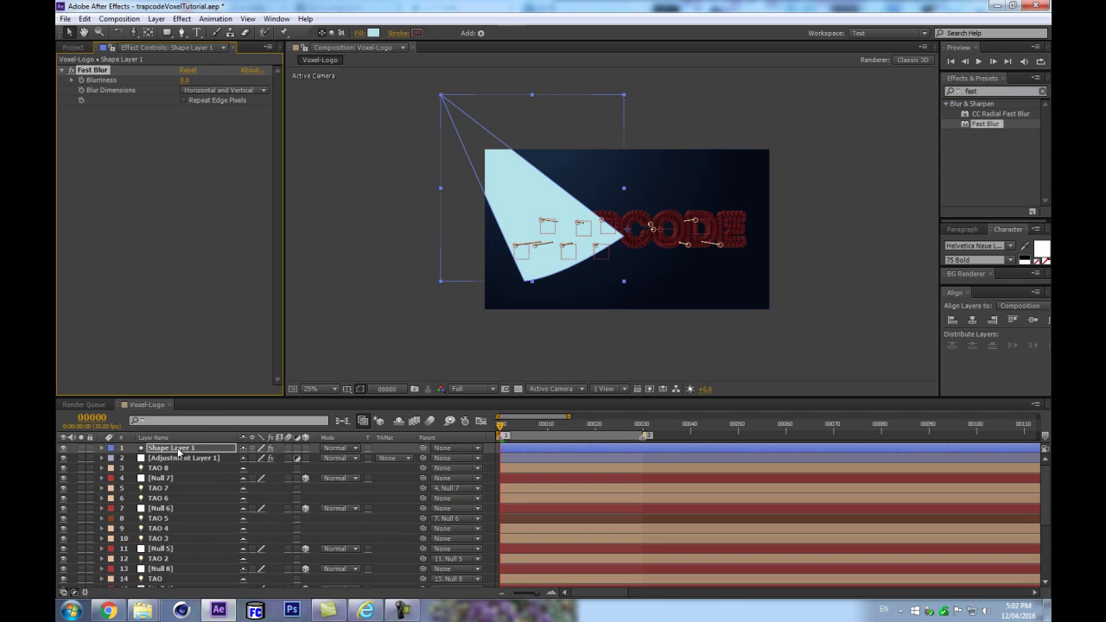
Set Shape Layer 1's Fast Blur Blurriness to 728 and its blending mode to Add, and check the project's color depth
left_click_drag(185, 81, 562, 20)
left_click(334, 450)
left_click(359, 201)
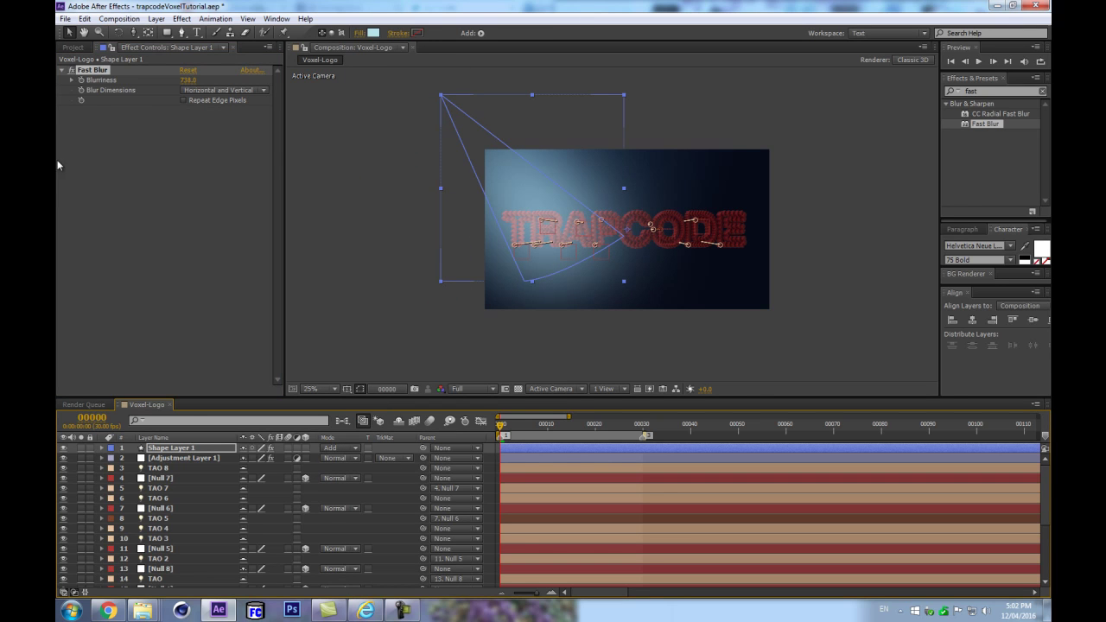
left_click(73, 47)
left_click(111, 390)
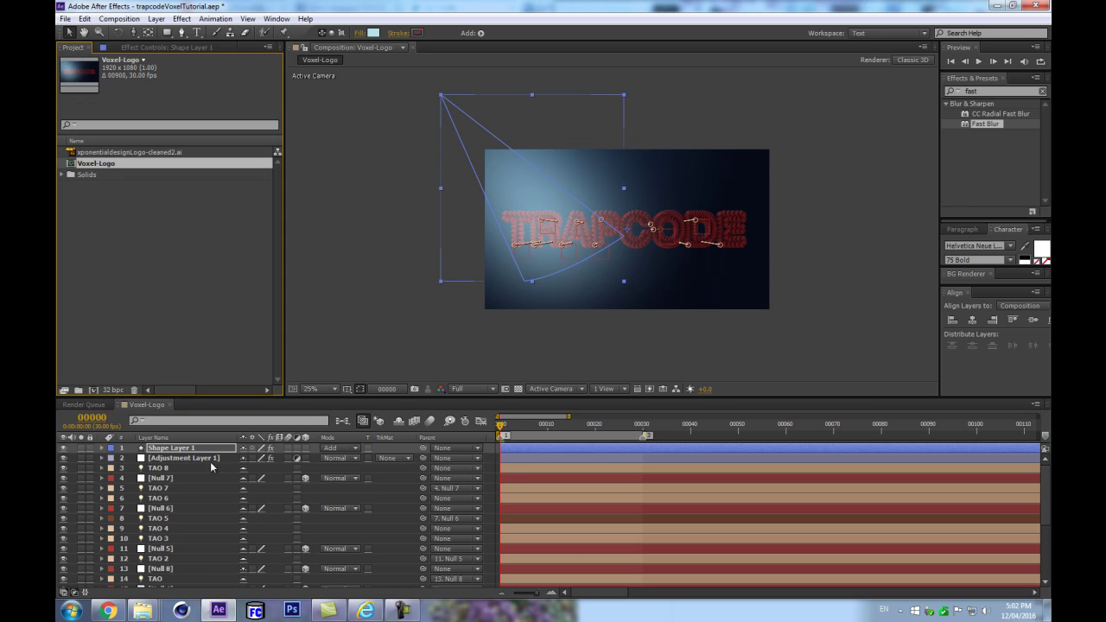
Scale Shape Layer 1 down to 67% and move the glow further towards the frame's upper-left corner
key("s")
left_click_drag(264, 459, 235, 458)
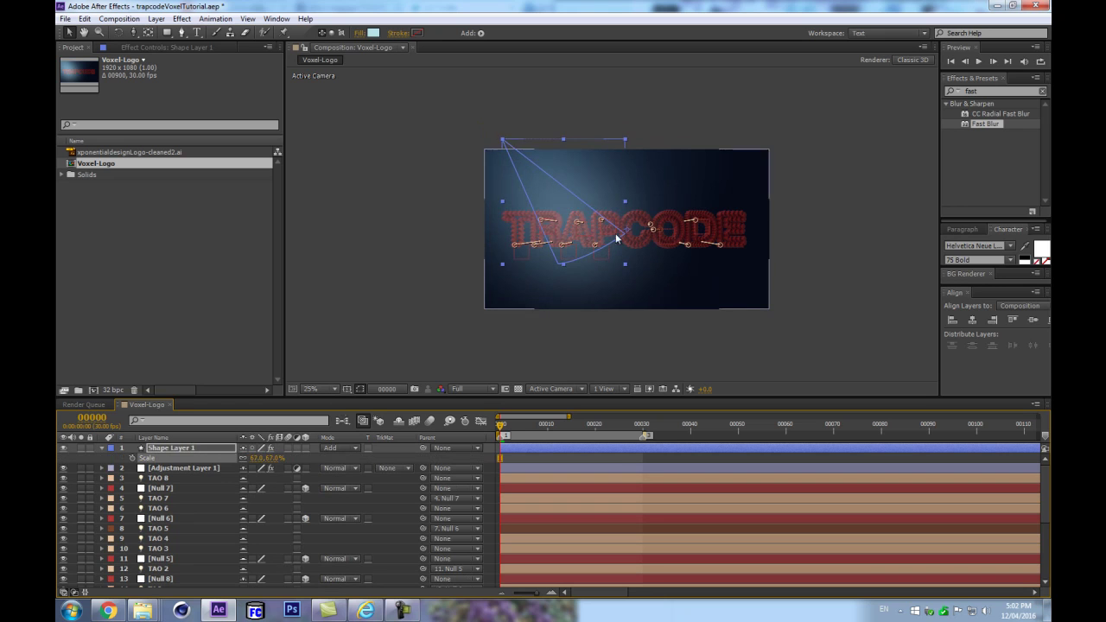
left_click_drag(558, 194, 515, 170)
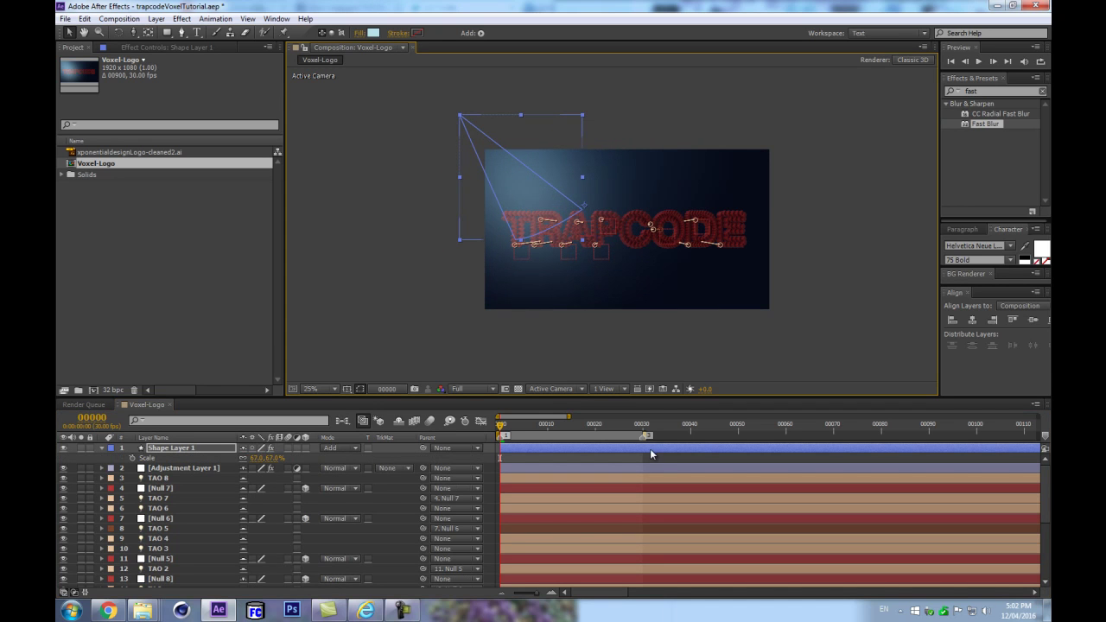
key("ctrl+shift+h")
scroll(694, 330, "up", 1)
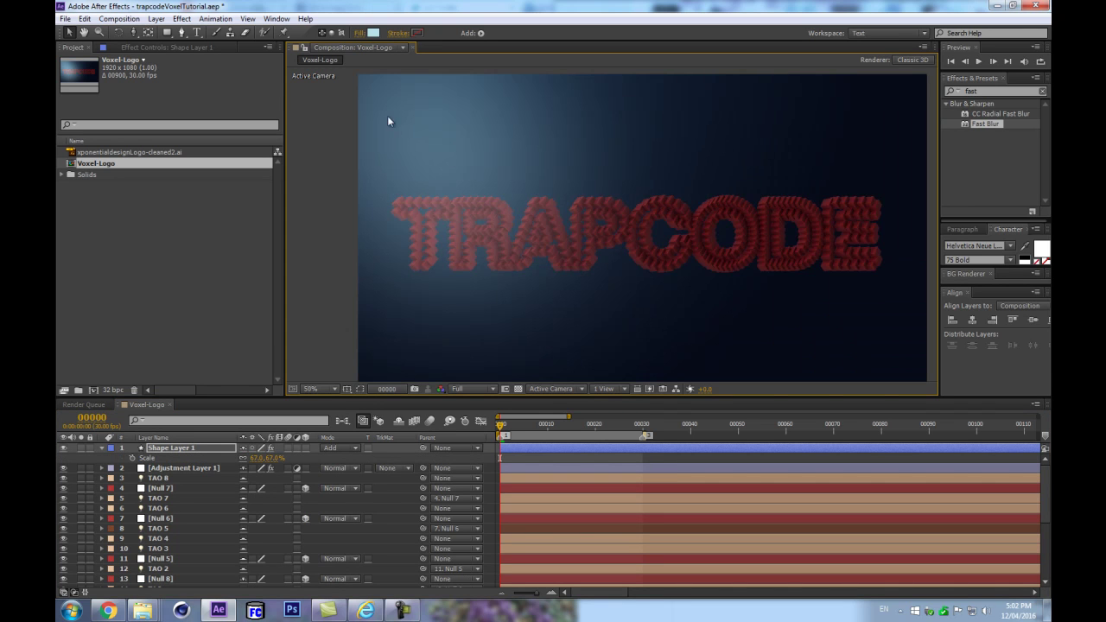
Increase Shape Layer 1's Fast Blur Blurriness to 827
left_click(189, 449)
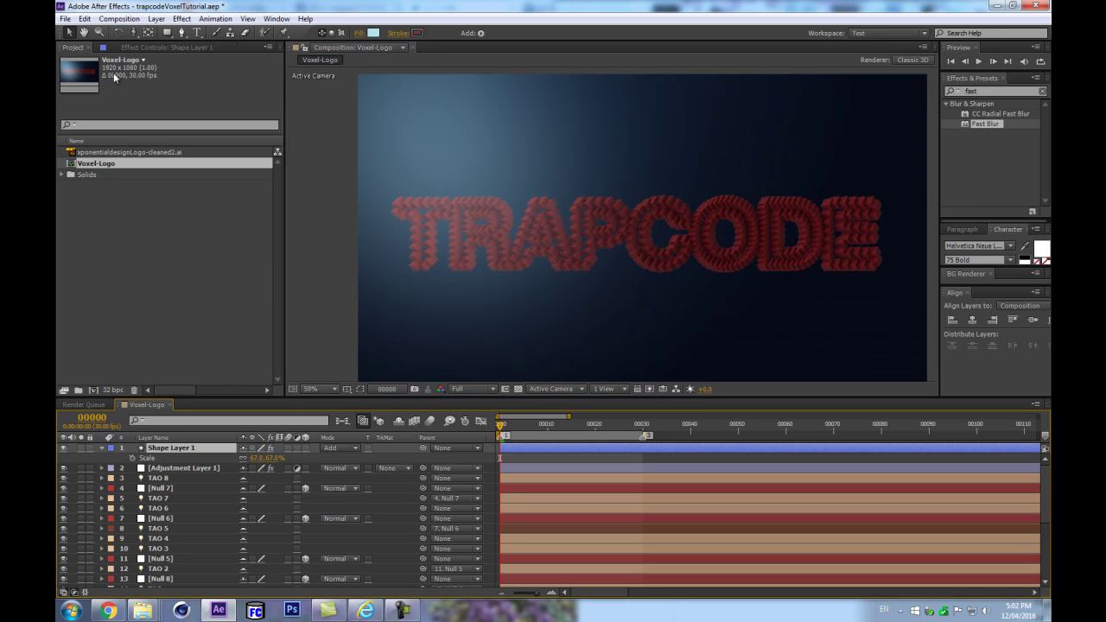
left_click(138, 48)
left_click_drag(192, 79, 219, 69)
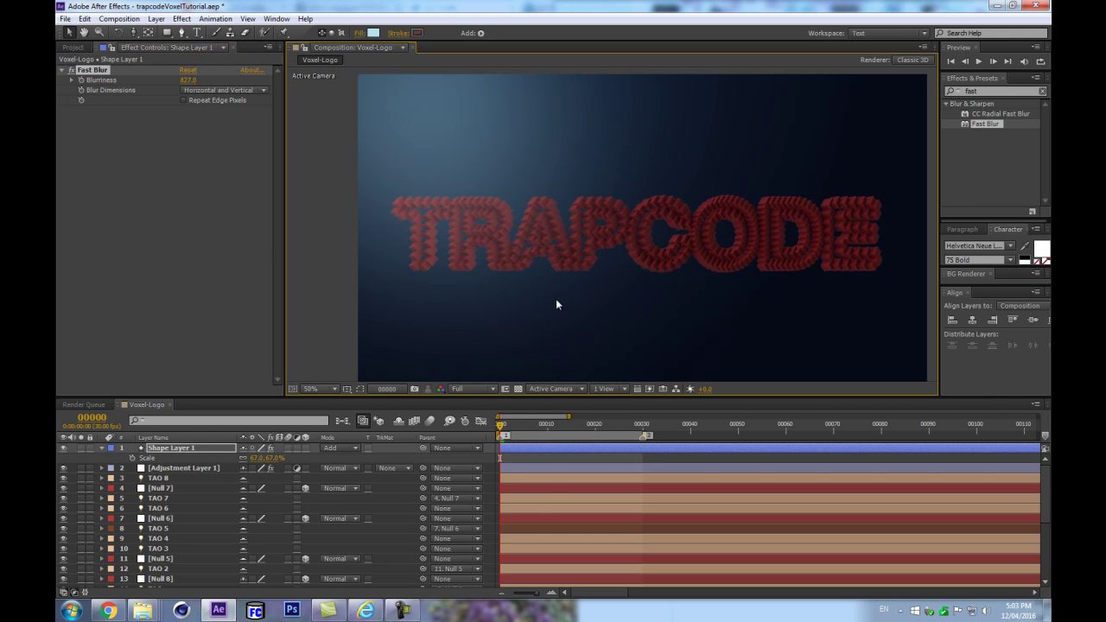
Duplicate Shape Layer 1 and move the copy over the frame's lower-right corner
scroll(548, 210, "down", 2)
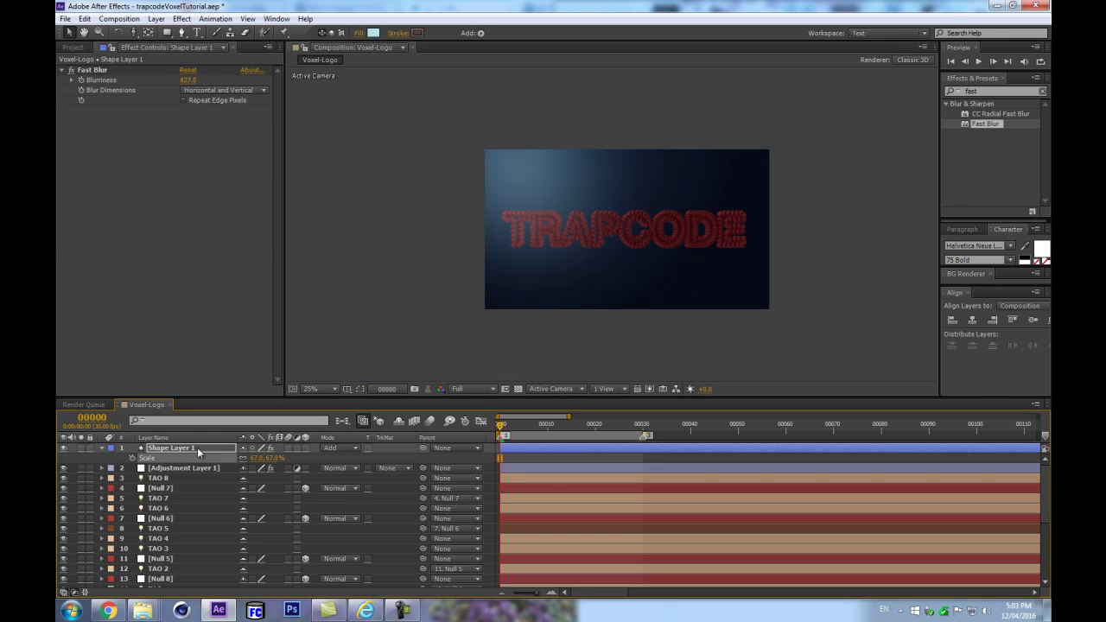
key("ctrl+d")
left_click_drag(540, 202, 718, 284)
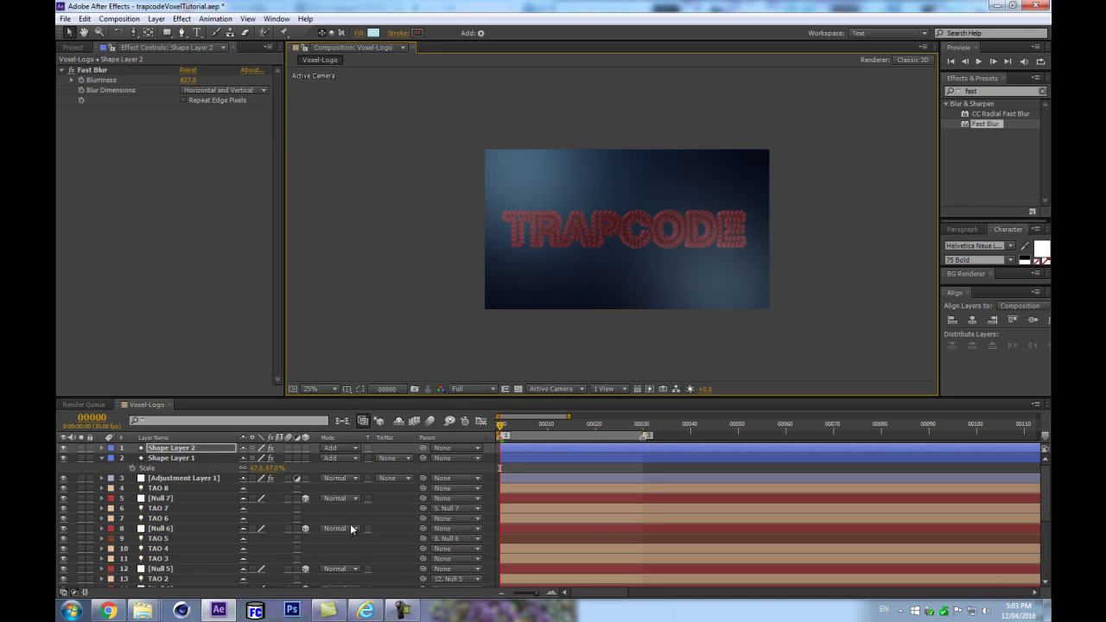
Rotate Shape Layer 2 to 165° and reposition it so its glow falls on the frame's lower-right corner
key("r")
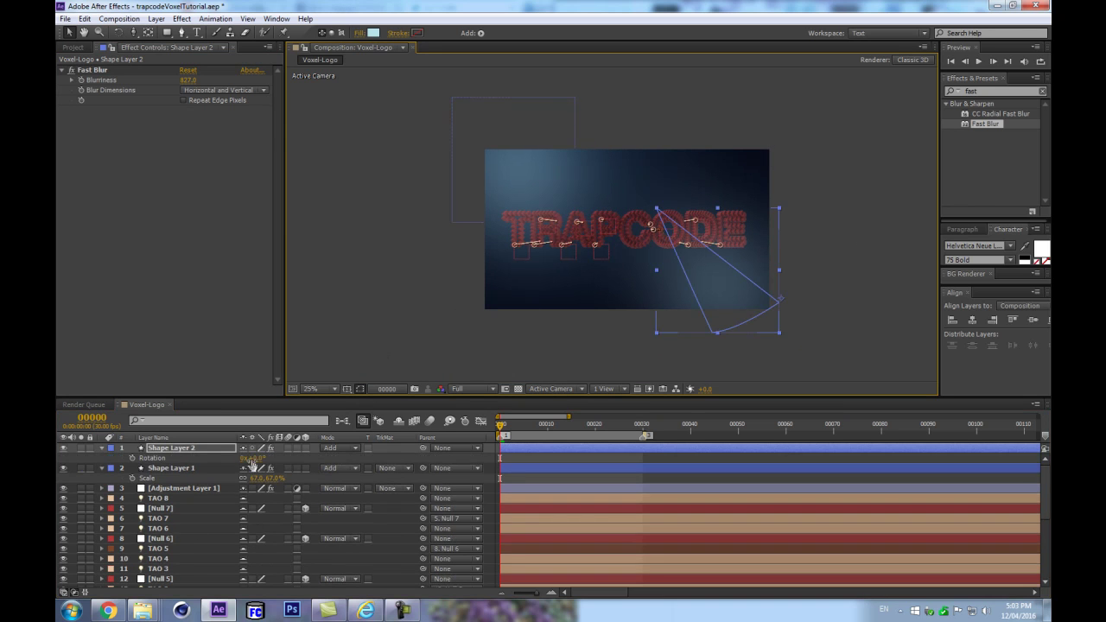
left_click_drag(252, 458, 673, 356)
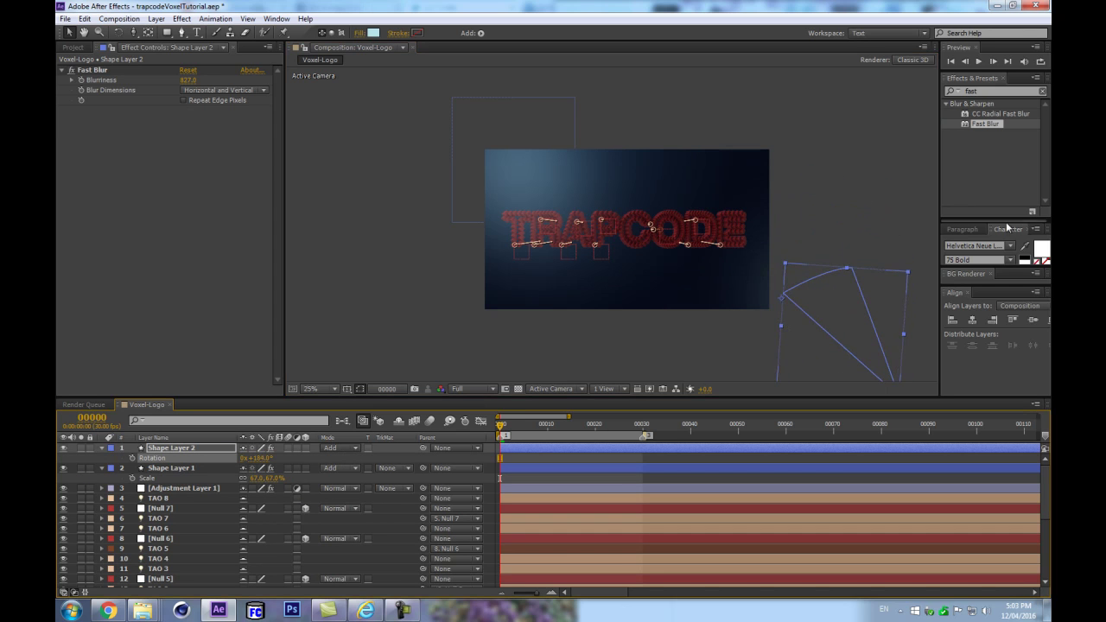
left_click_drag(848, 301, 744, 300)
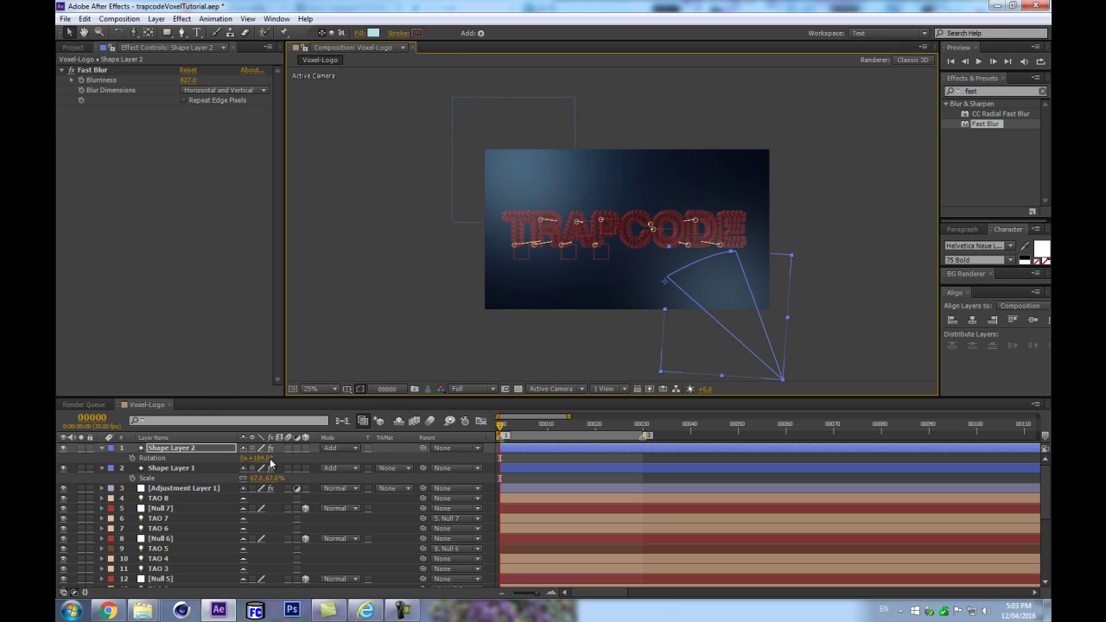
left_click_drag(259, 459, 247, 461)
mouse_move(739, 282)
left_mouse_down()
mouse_move(725, 279)
mouse_move(732, 289)
left_mouse_up()
key("ctrl+shift+h")
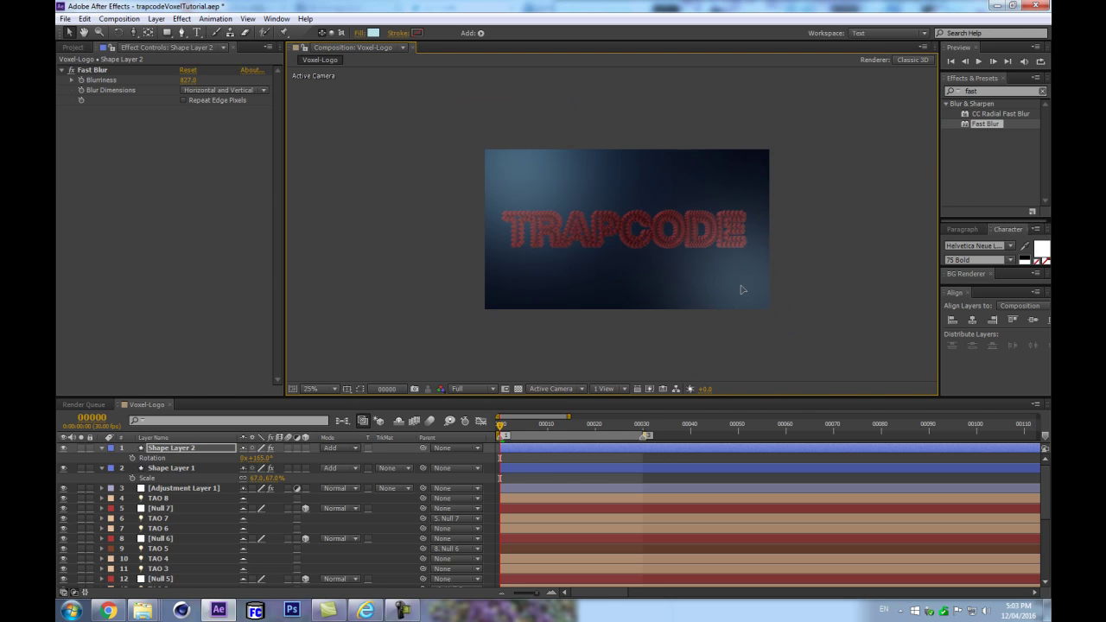
key("period")
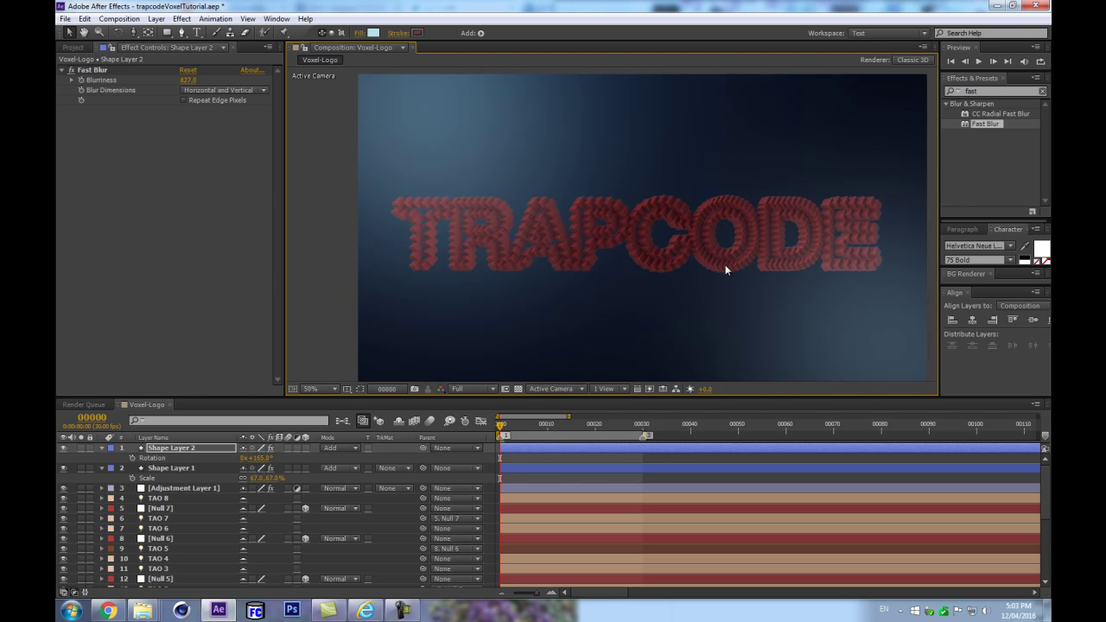
Change Shape Layer 2's fill color to a pale orange
left_click(373, 33)
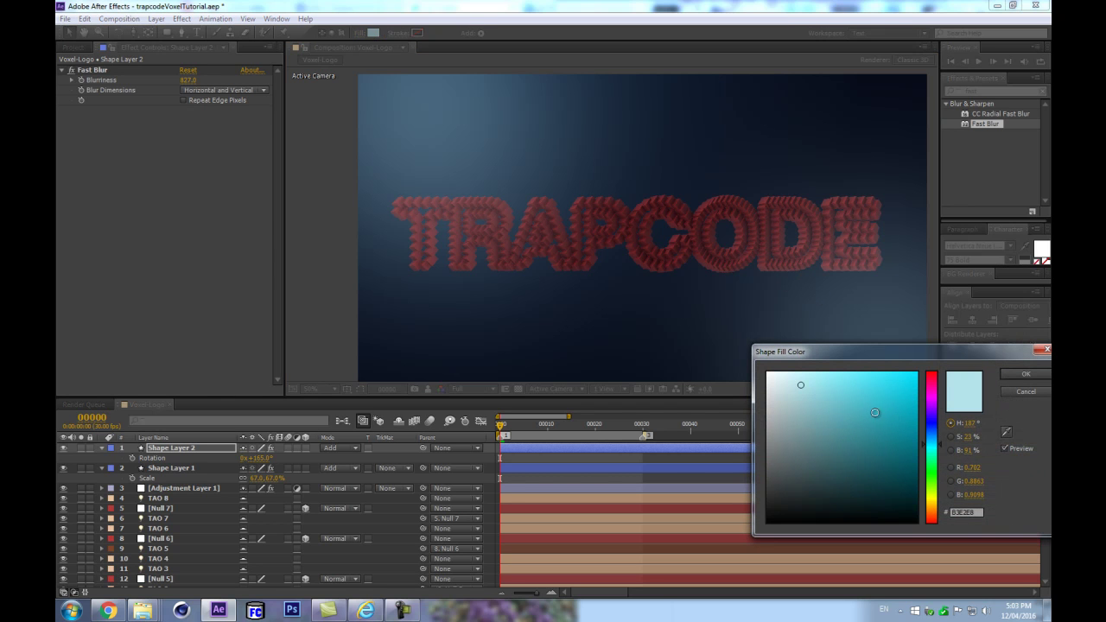
left_click(930, 518)
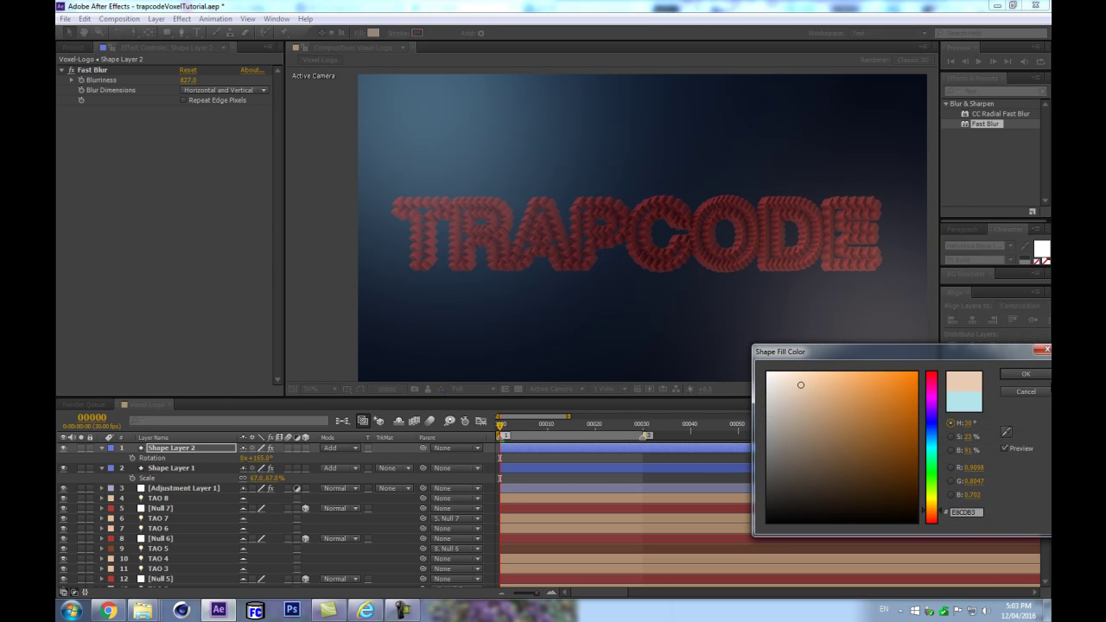
left_click_drag(800, 382, 810, 377)
left_click(1025, 374)
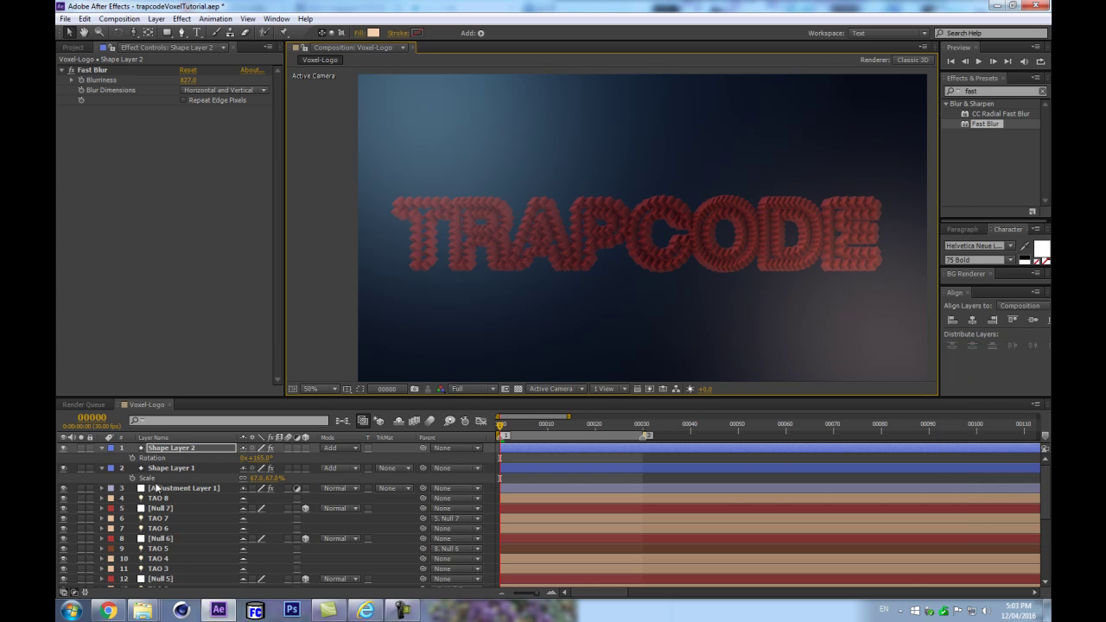
Refine Adjustment Layer 1's RGB curve by lowering the shadow point towards black and shifting the highlight point slightly towards the darker tones
left_click(156, 487)
left_click(69, 67)
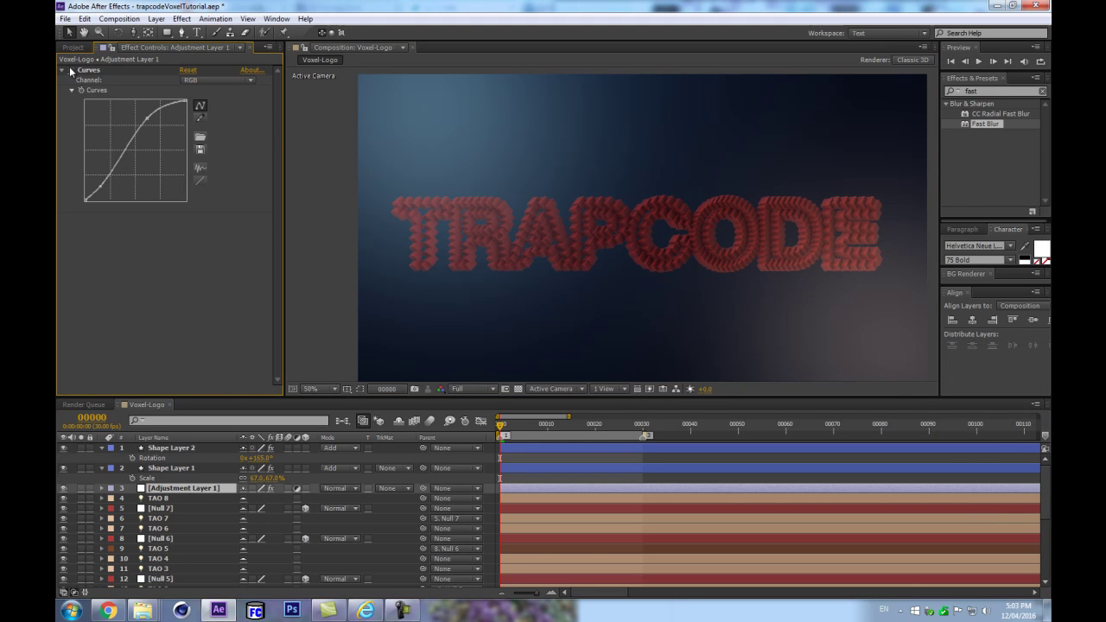
left_click(98, 185)
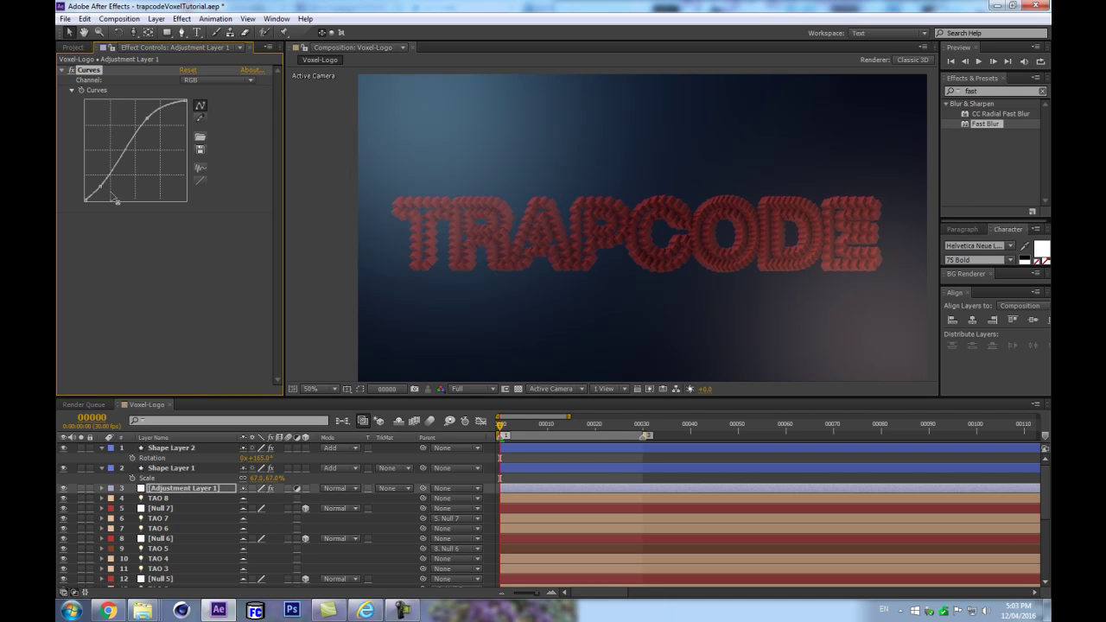
mouse_move(96, 185)
left_mouse_down()
mouse_move(107, 197)
mouse_move(95, 193)
left_mouse_up()
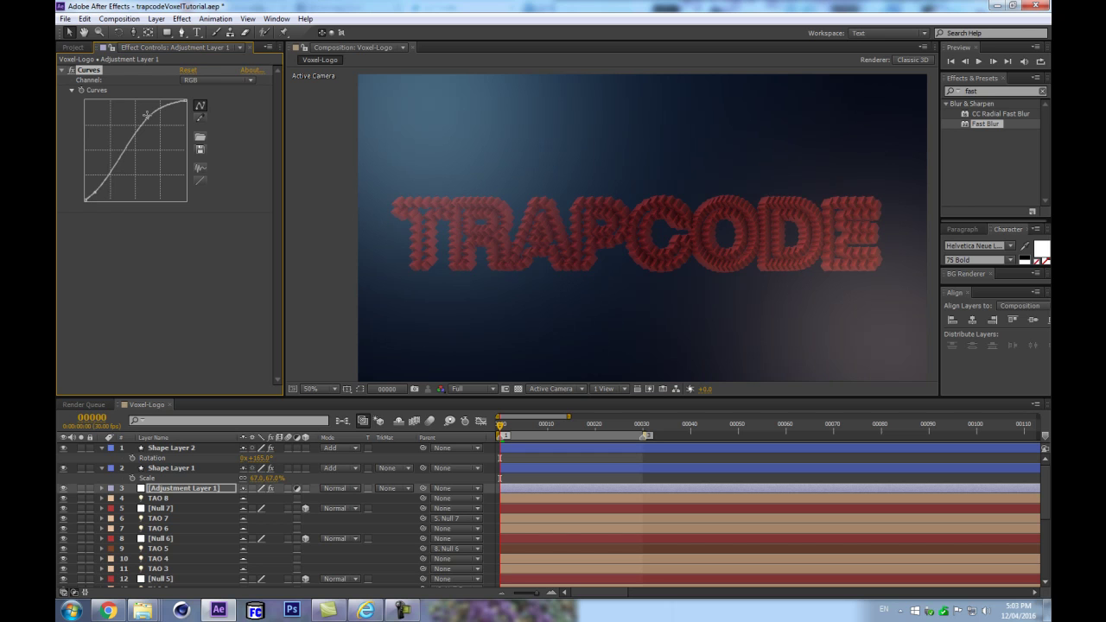
left_click_drag(145, 114, 143, 123)
Check the letters' grading up close and save the project
scroll(570, 232, "up", 1)
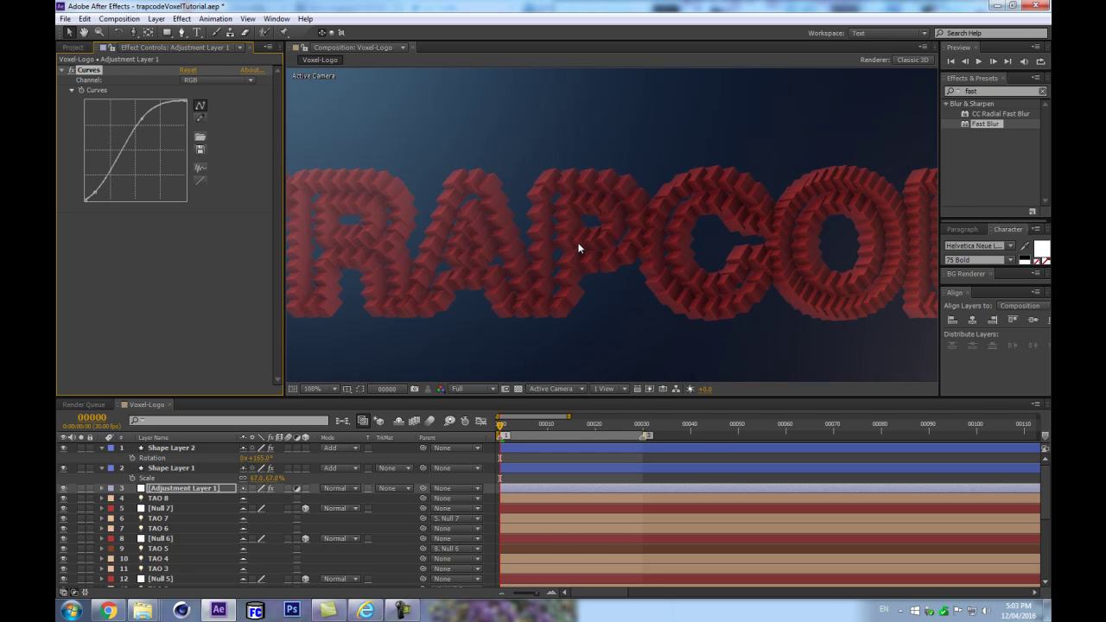
scroll(570, 246, "down", 1)
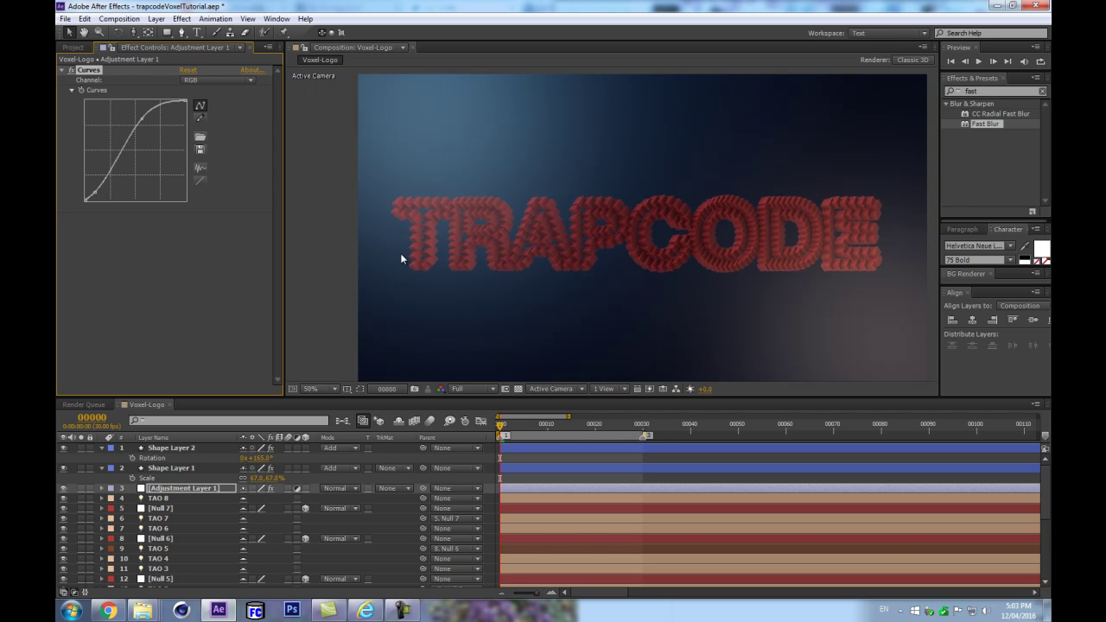
scroll(679, 208, "up", 1)
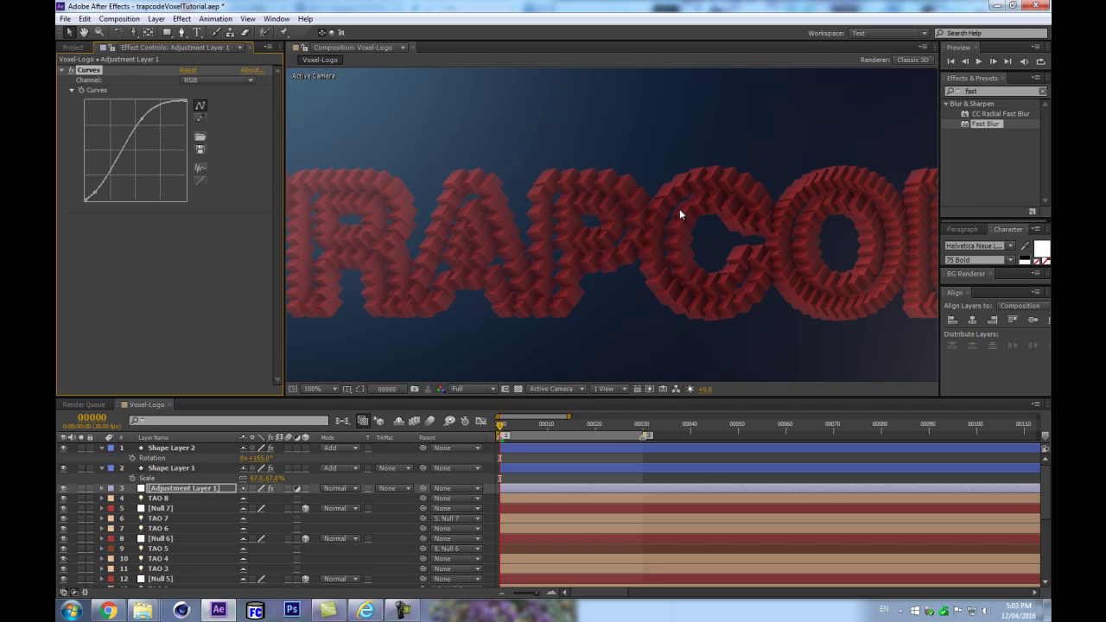
scroll(675, 208, "down", 1)
key("ctrl+s")
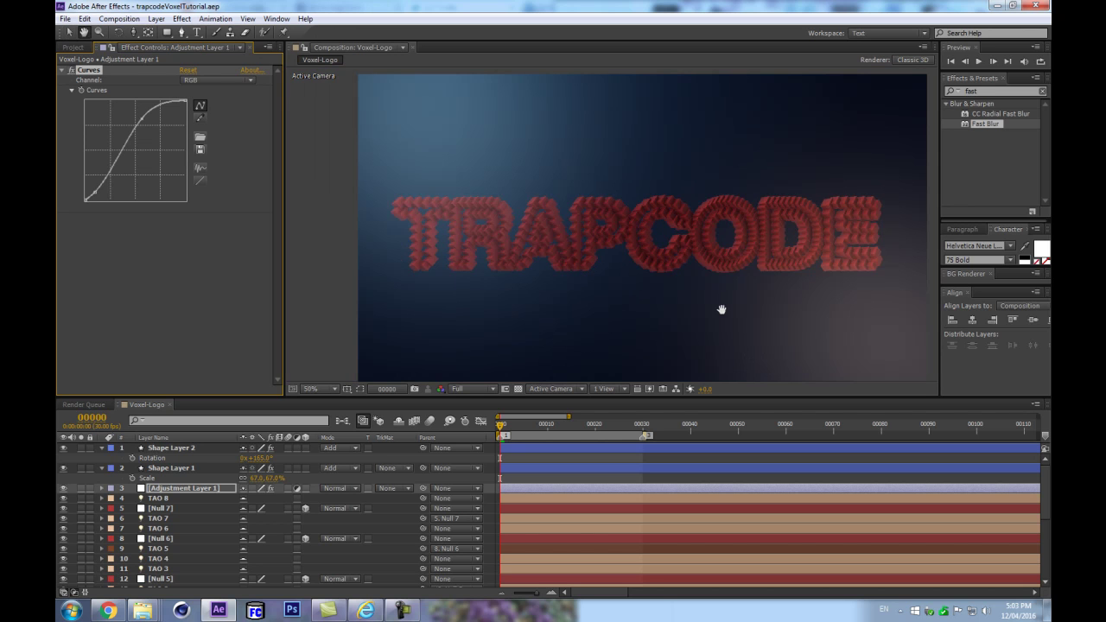
Collapse the open properties of all layers in the timeline and deselect them
left_click_drag(718, 303, 610, 306)
scroll(673, 275, "up", 1)
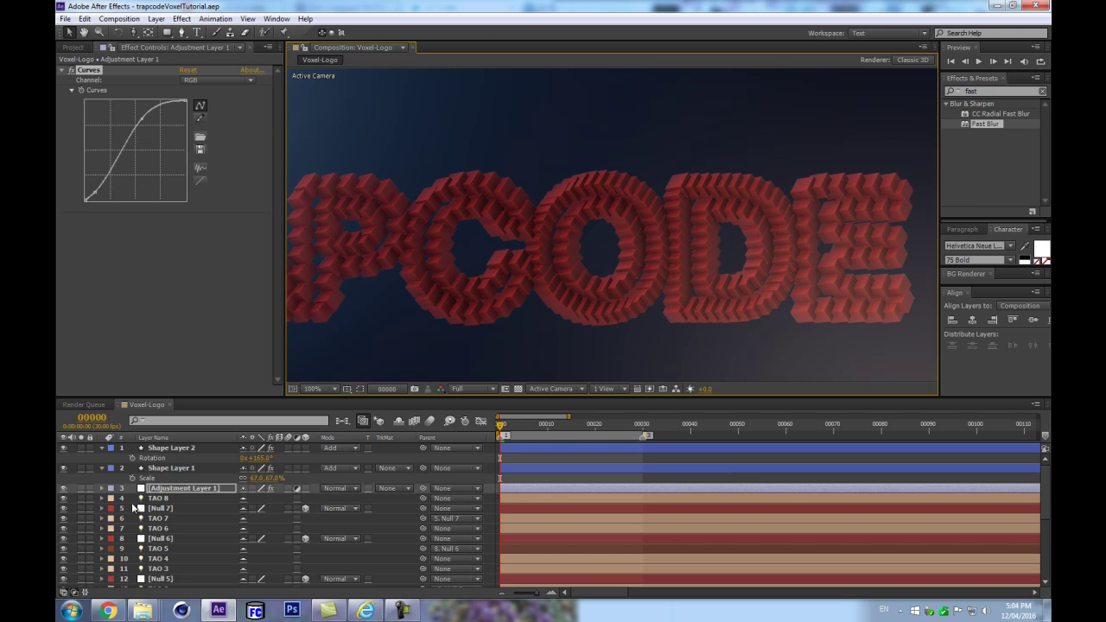
key("ctrl+a")
key("u")
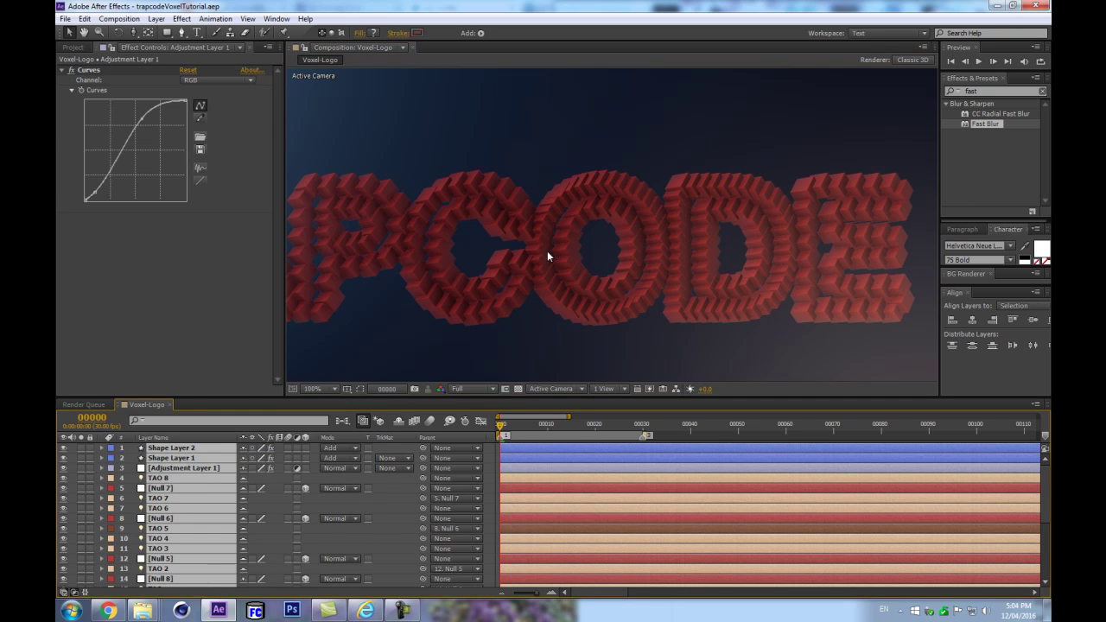
left_click(401, 511)
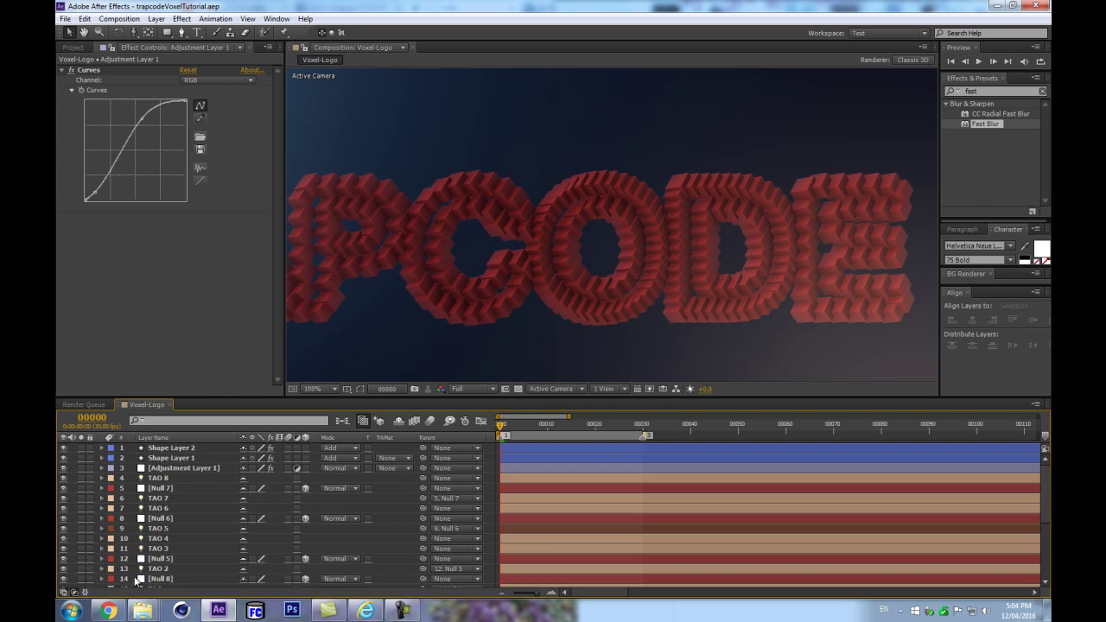
Check the motion paths of the TAO lights one by one to find which light traces the outer O
key("h")
left_click_drag(407, 337, 370, 252)
key("v")
scroll(165, 546, "down", 4)
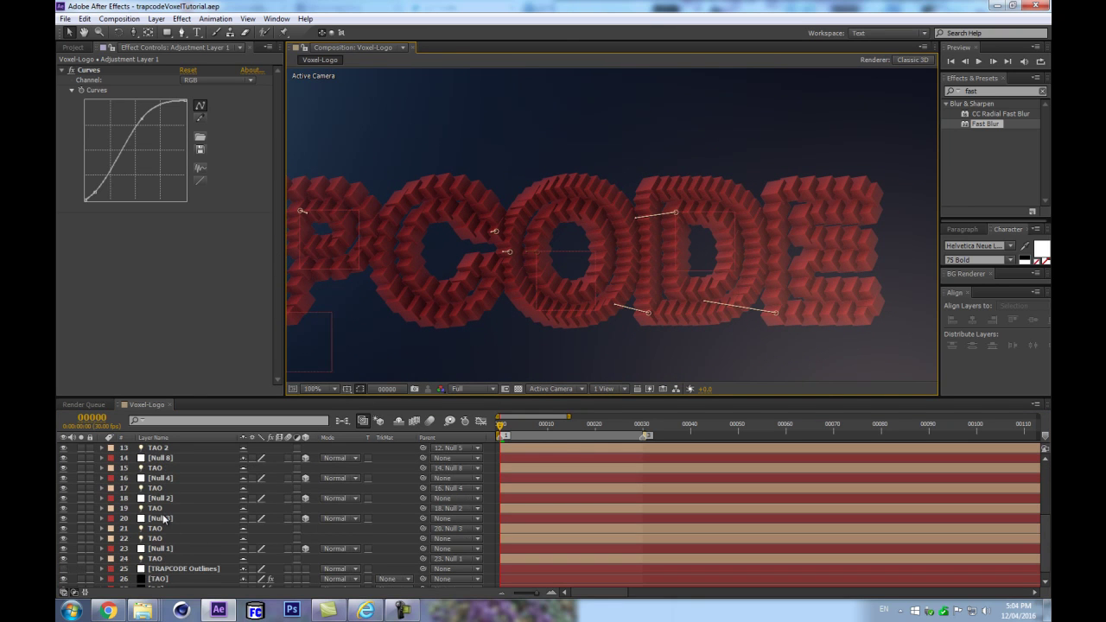
left_click(162, 512)
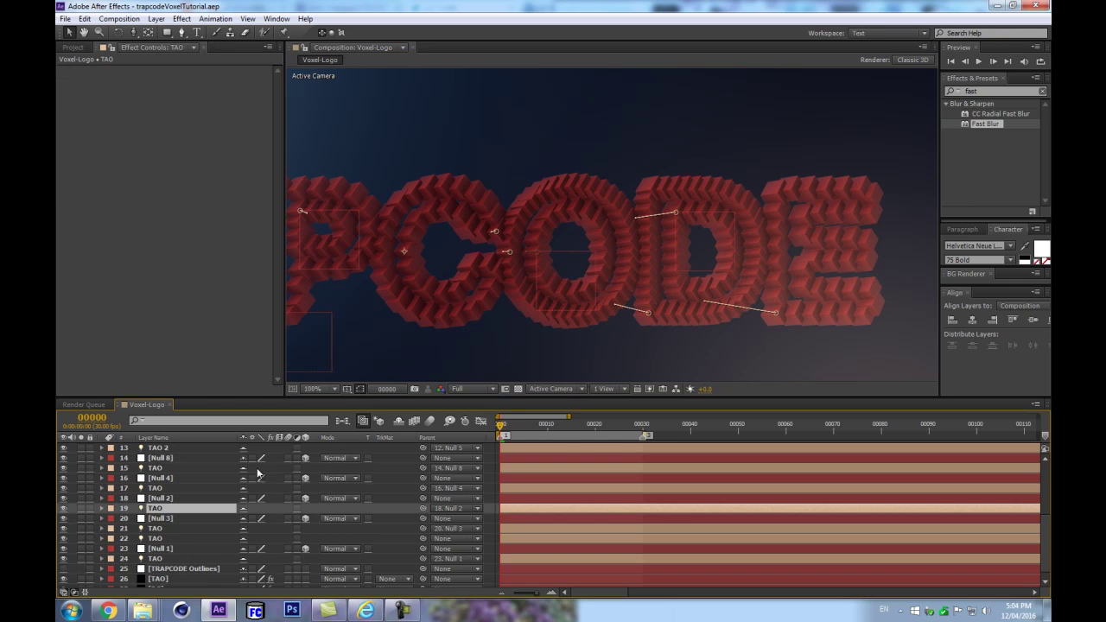
left_click(172, 489)
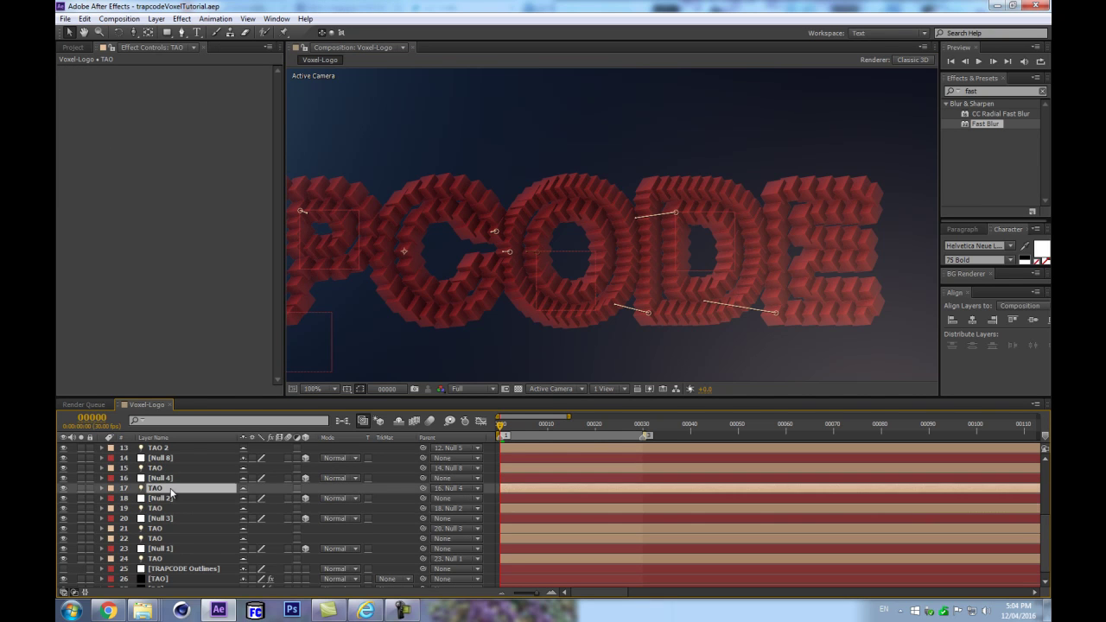
left_click(170, 471)
scroll(166, 483, "up", 2)
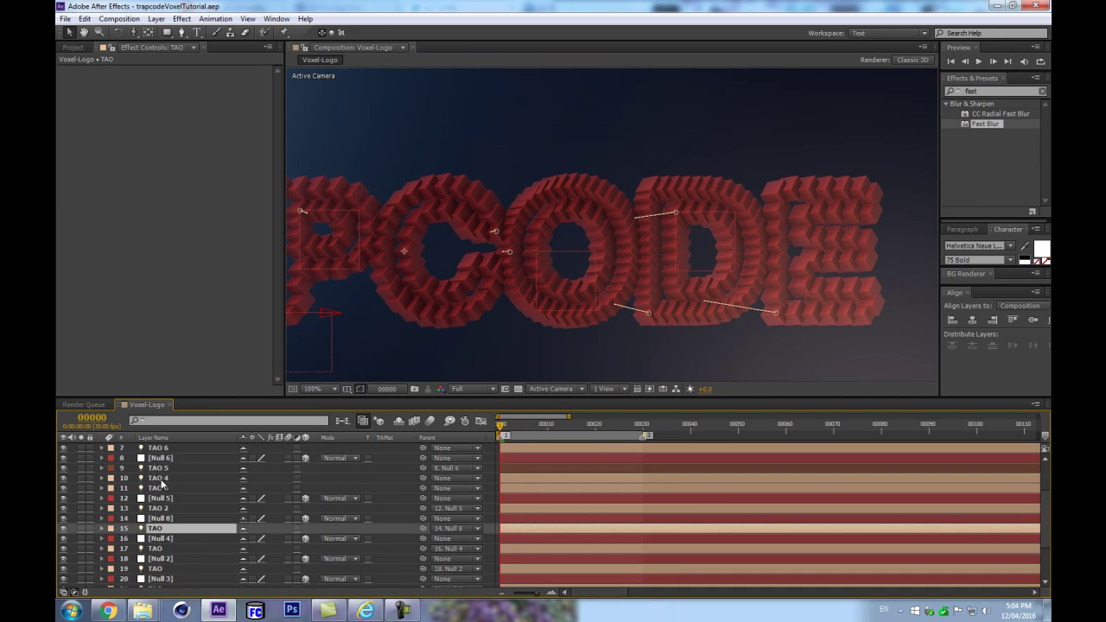
left_click(160, 478)
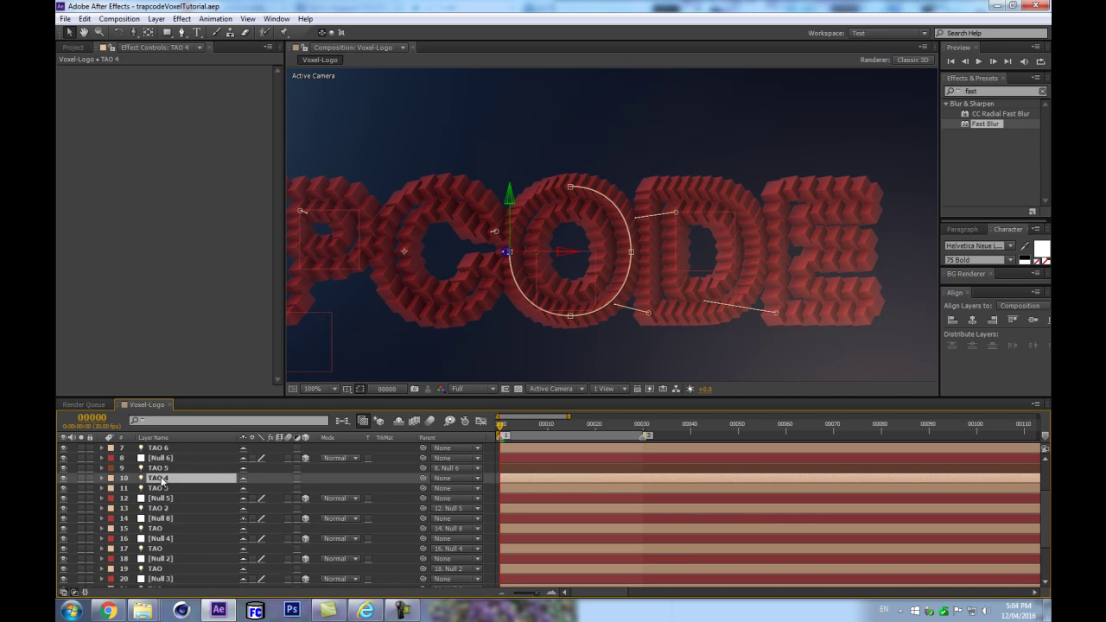
Add a null object and set the TAO 4 light's label color to orange
key("ctrl+alt+shift+y")
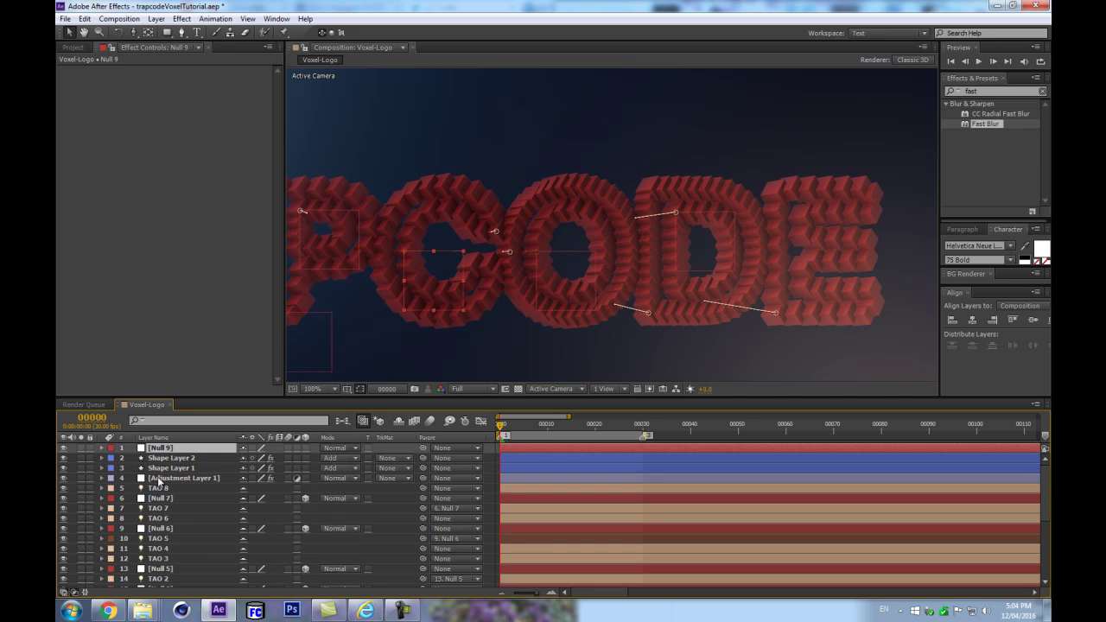
left_click(167, 559)
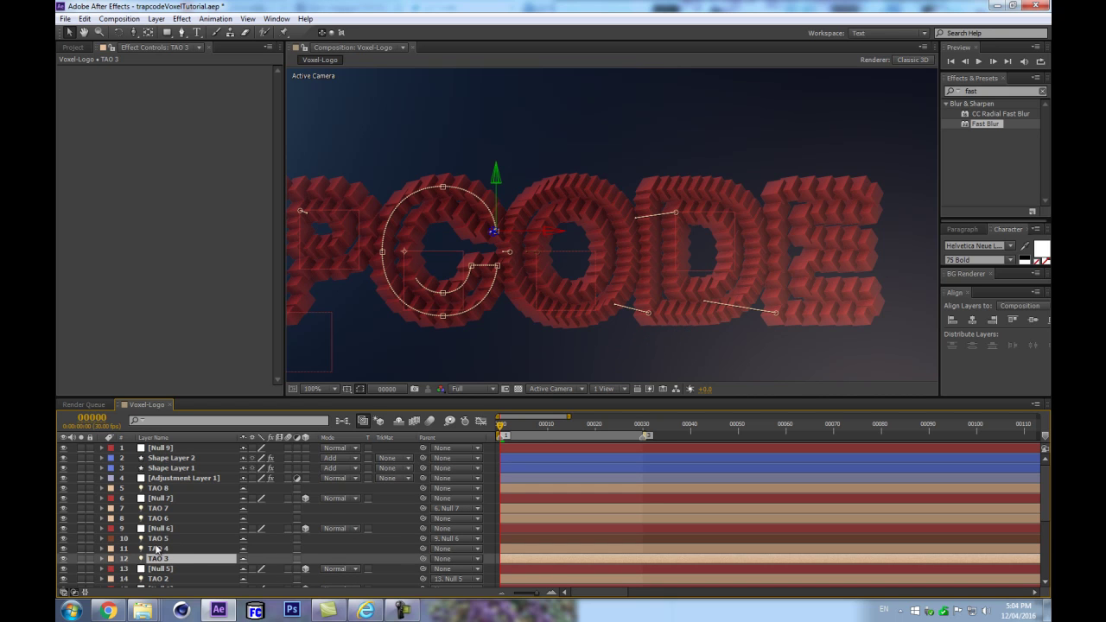
left_click(158, 548)
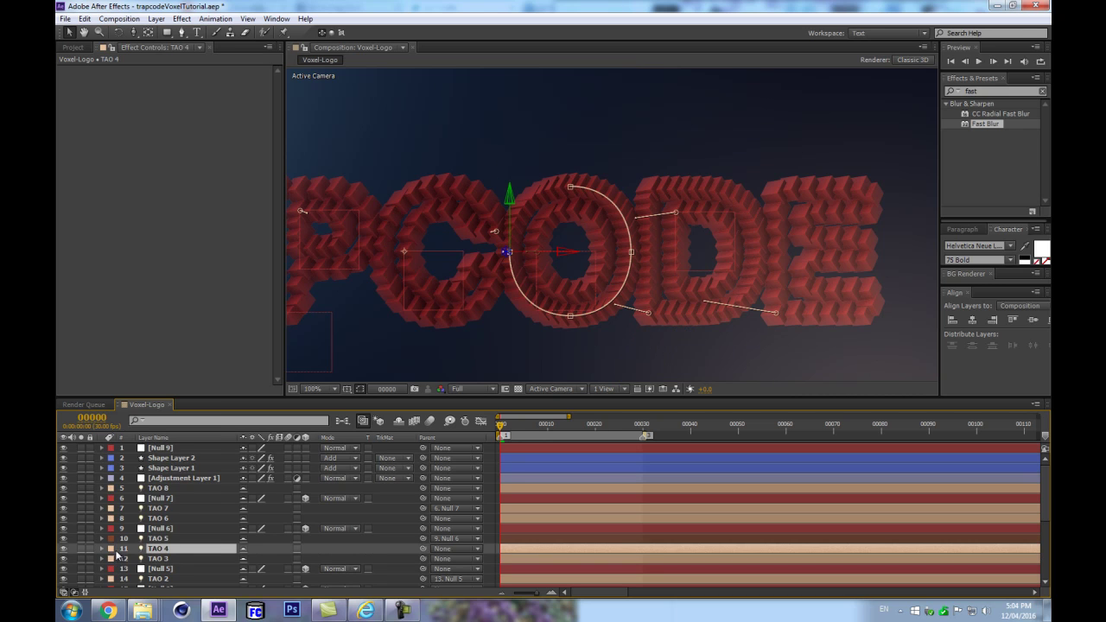
left_click(111, 550)
left_click(129, 441)
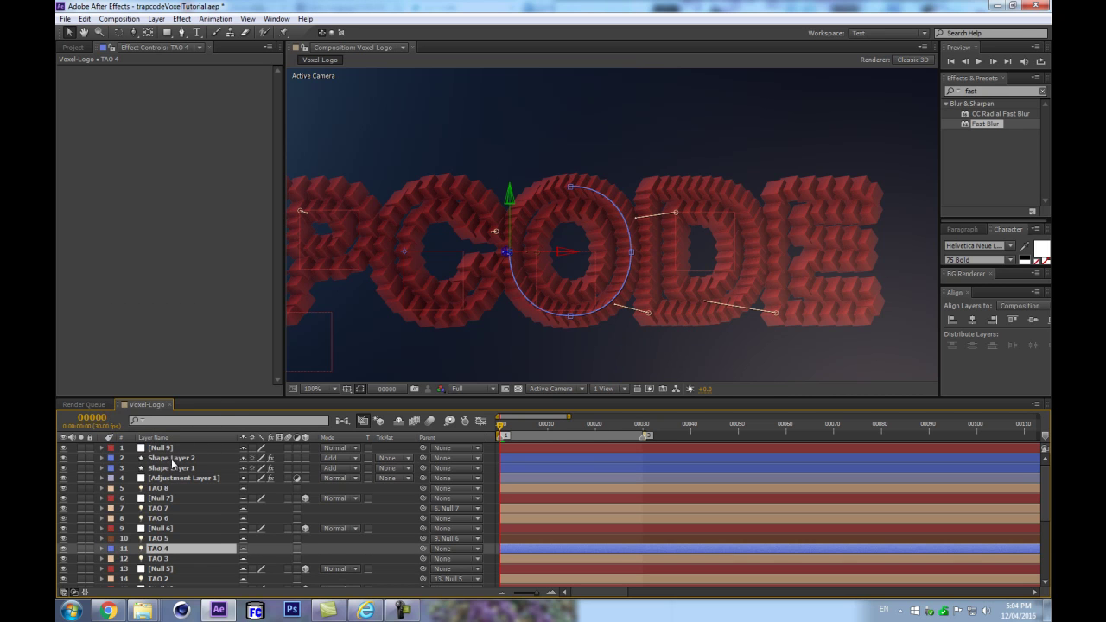
left_click(111, 549)
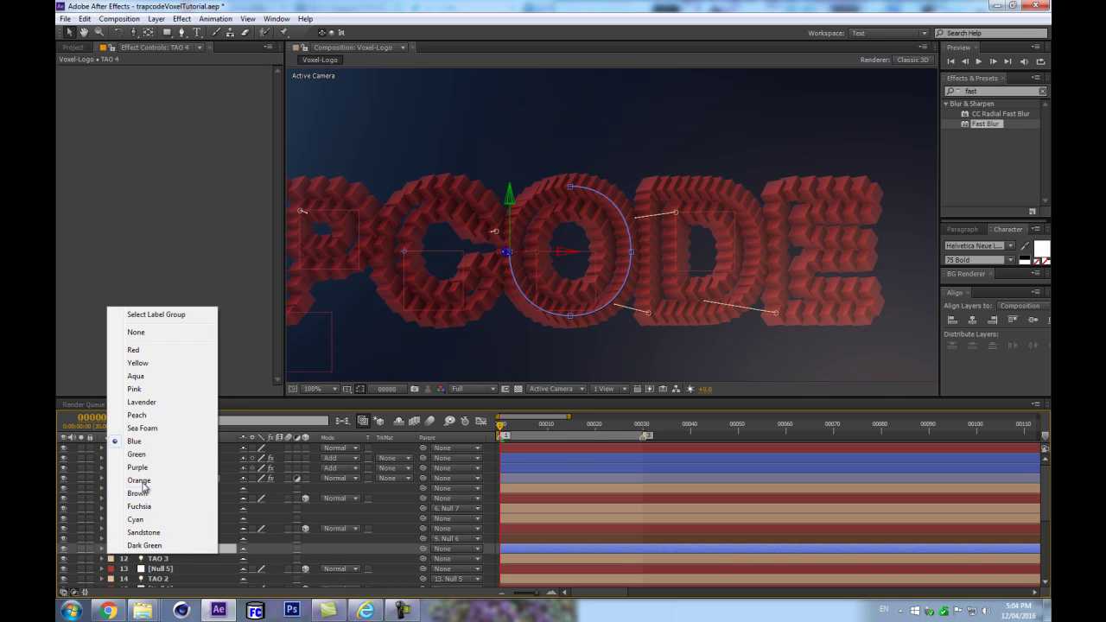
left_click(140, 480)
Move Null 9 directly above TAO 4 in the layer stack and reveal TAO 4's position property
left_click(162, 449)
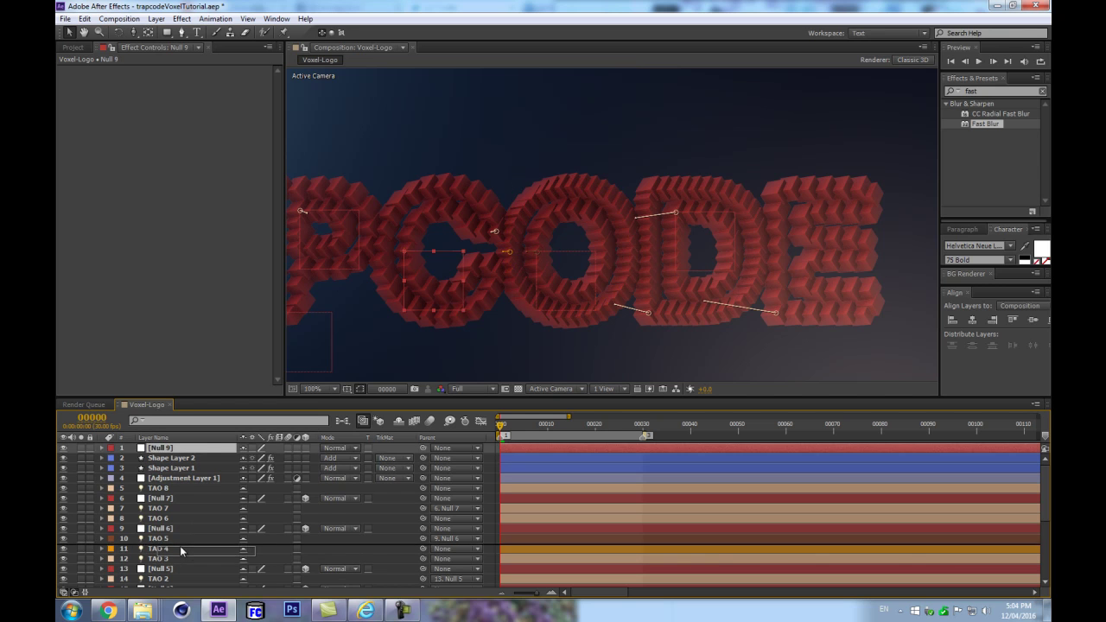
left_click_drag(179, 547, 180, 545)
left_click(151, 551)
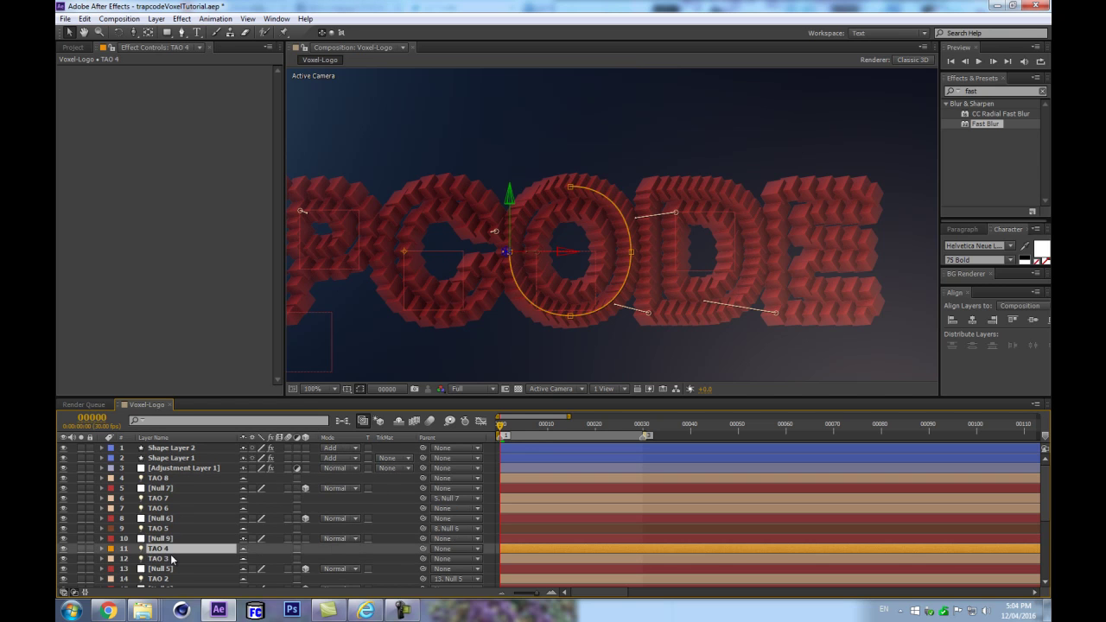
key("p")
left_click(158, 560)
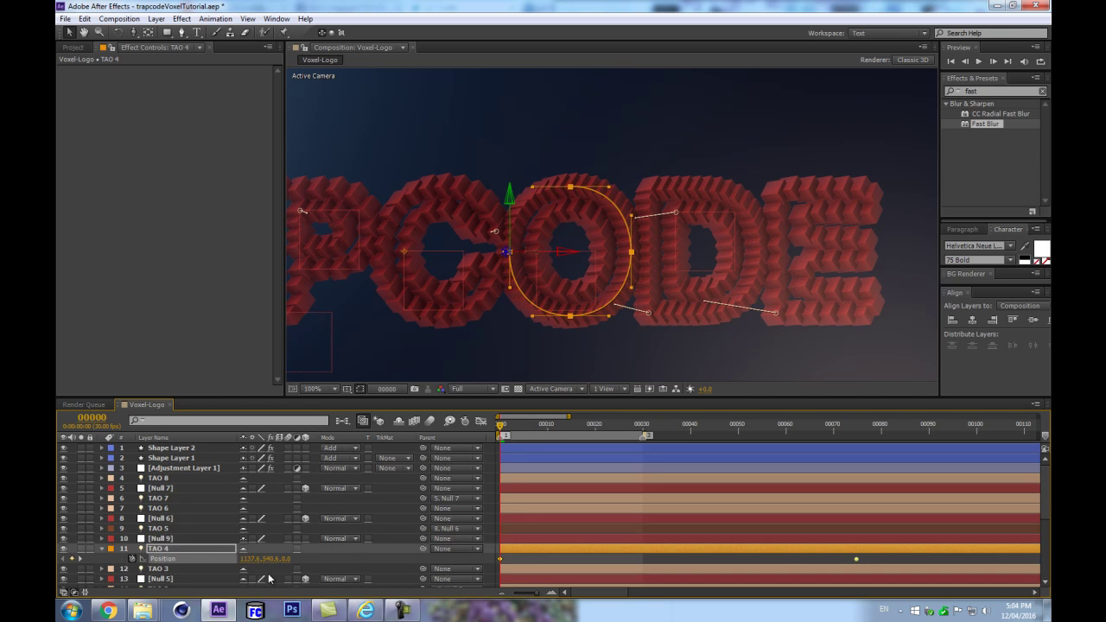
Set Null 9's position to 1137.6, 540.6 to match TAO 4 and make the null a 3D layer
left_click(160, 539)
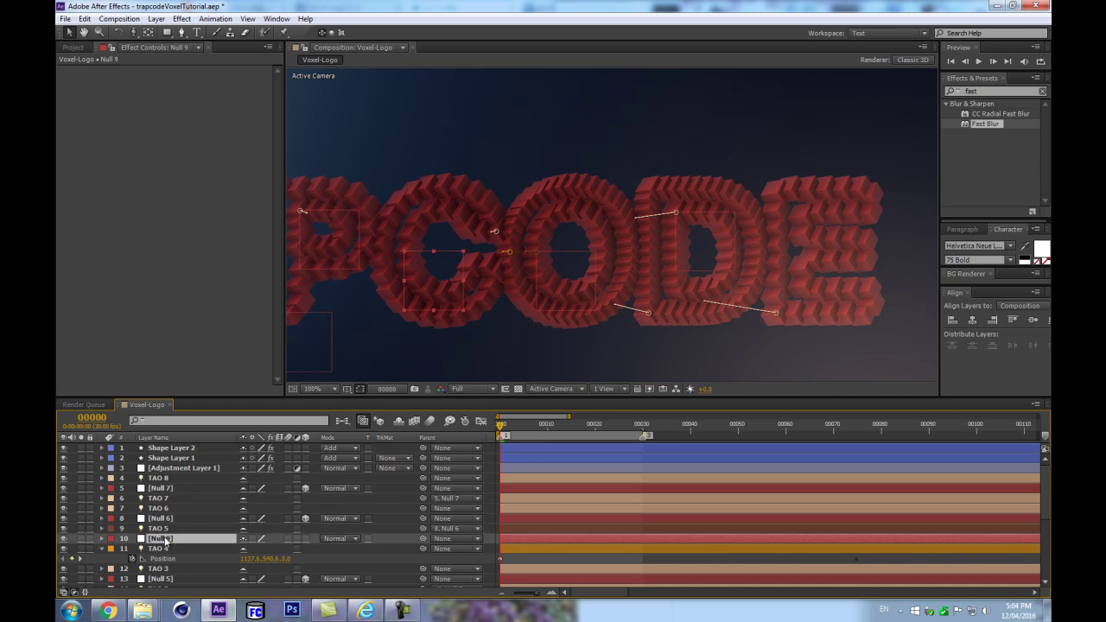
key("p")
scroll(183, 521, "down", 2)
left_click(249, 488)
left_click(272, 509)
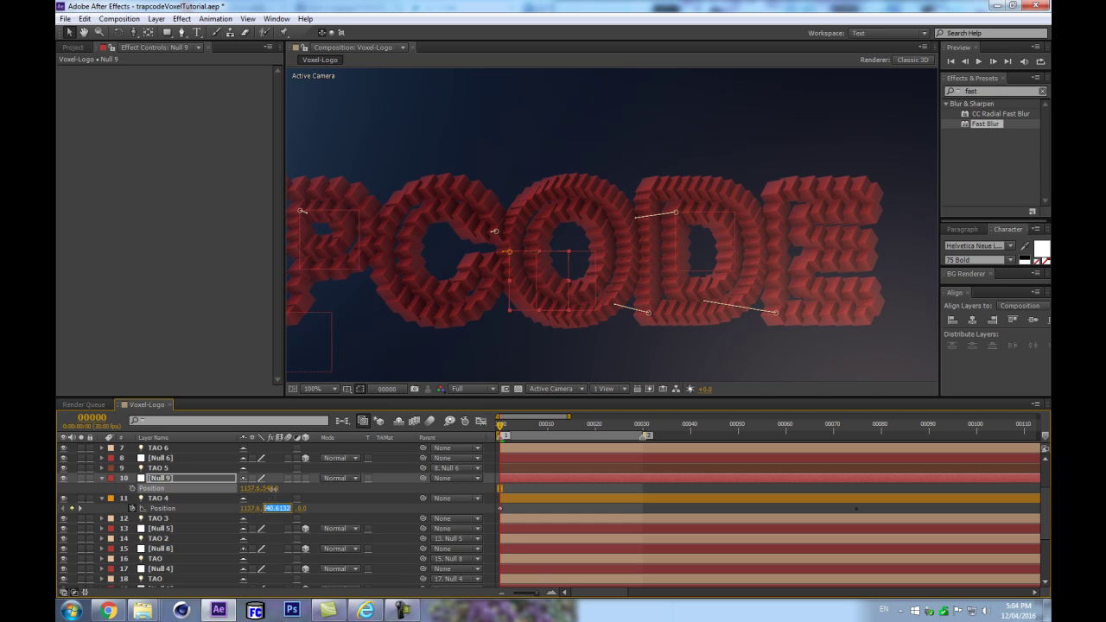
left_click(305, 478)
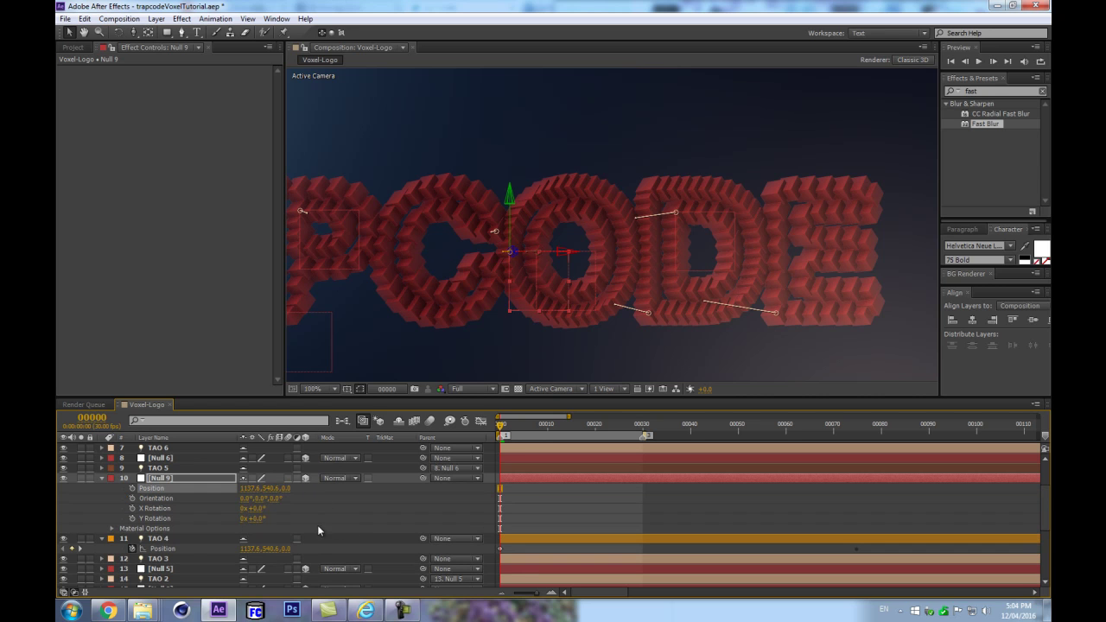
Transfer TAO 4's position keyframes to Null 9 and parent TAO 4 to that null
left_click(160, 551)
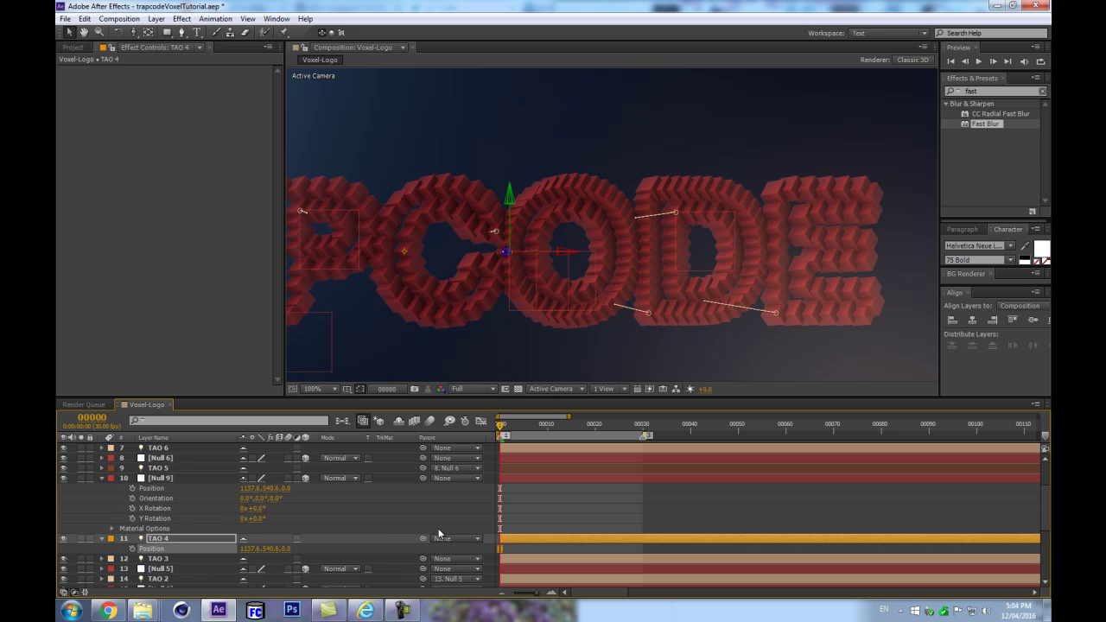
left_click_drag(423, 538, 162, 489)
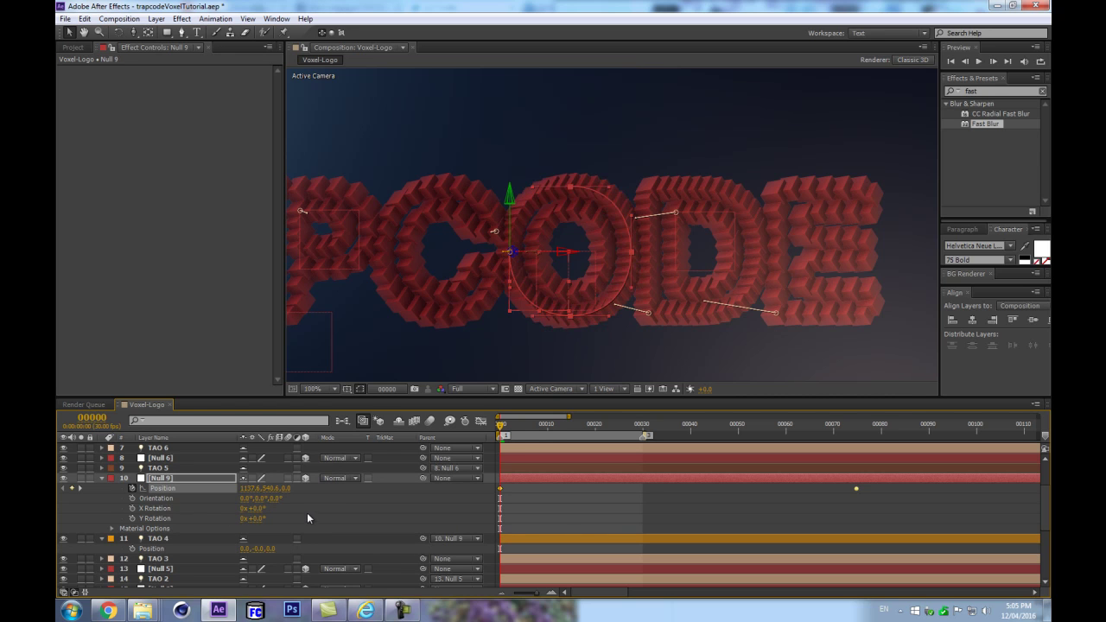
Compress Null 9's position keyframes proportionally so the last one falls at about frame 170, and collapse the layer
key("minus")
key("minus")
key("minus")
left_click_drag(672, 488, 644, 487)
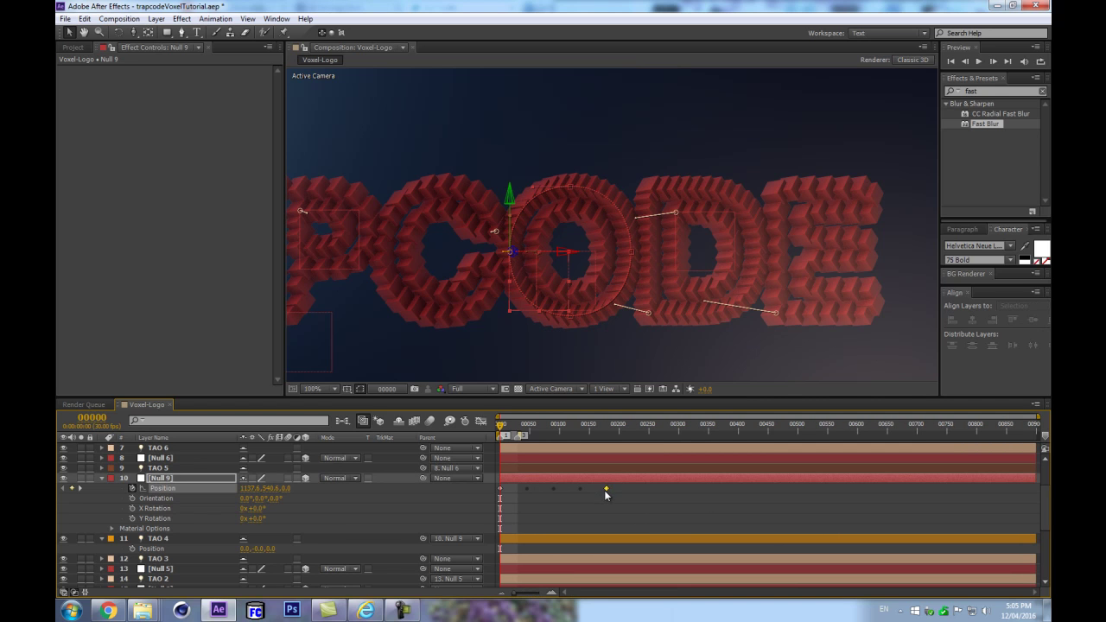
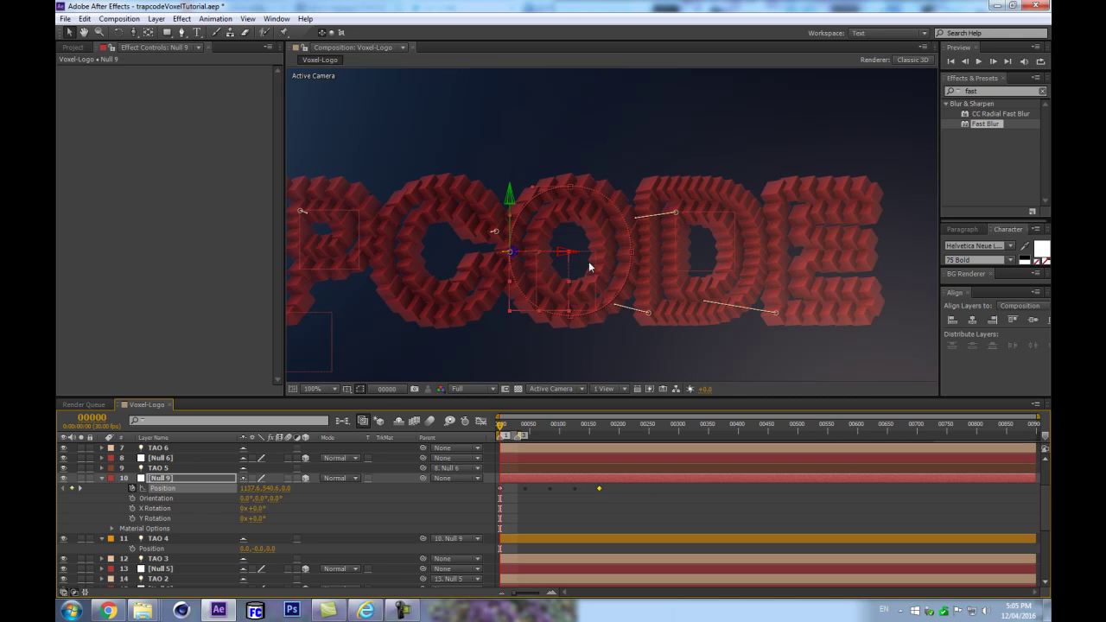
left_click(102, 478)
left_click(334, 498)
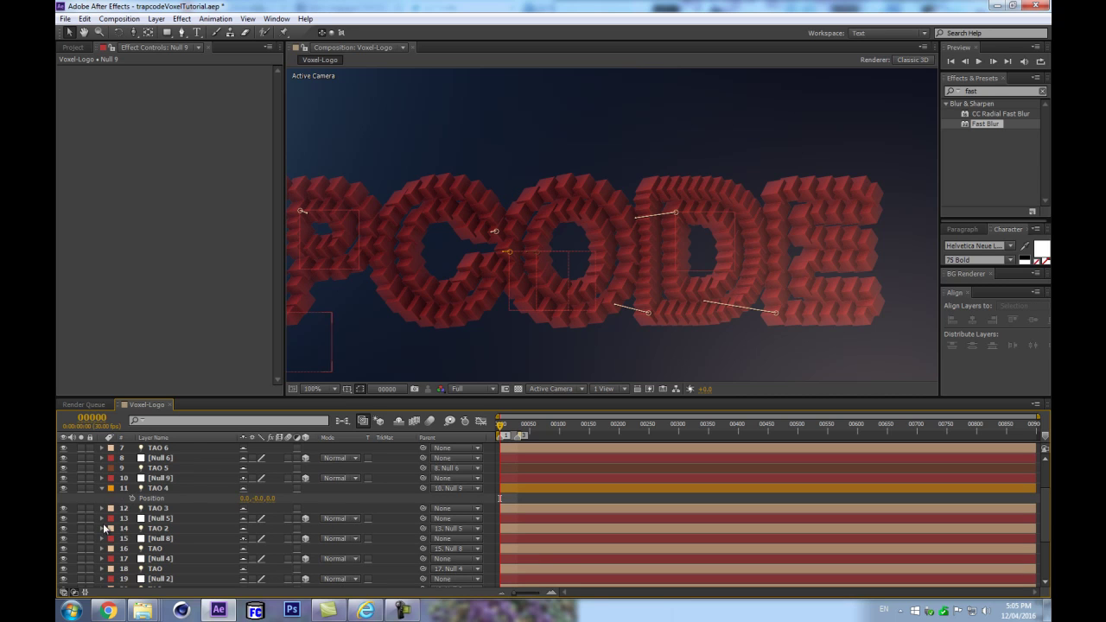
Add a null object for the light tracing the outer D and place it directly above TAO 6
scroll(174, 488, "up", 3)
left_click(160, 529)
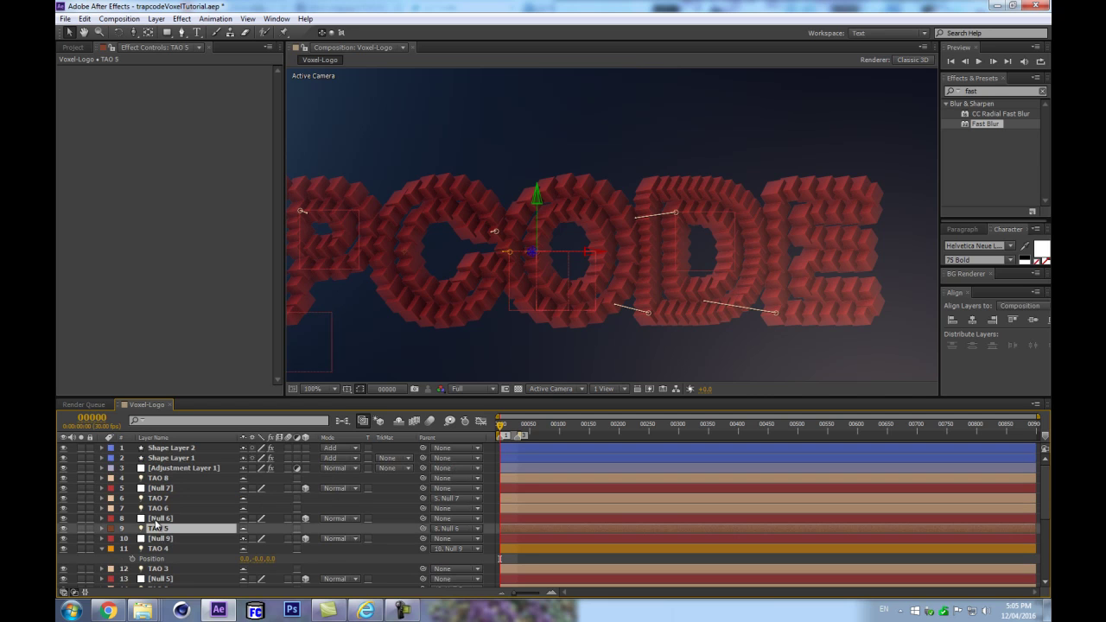
left_click(163, 509)
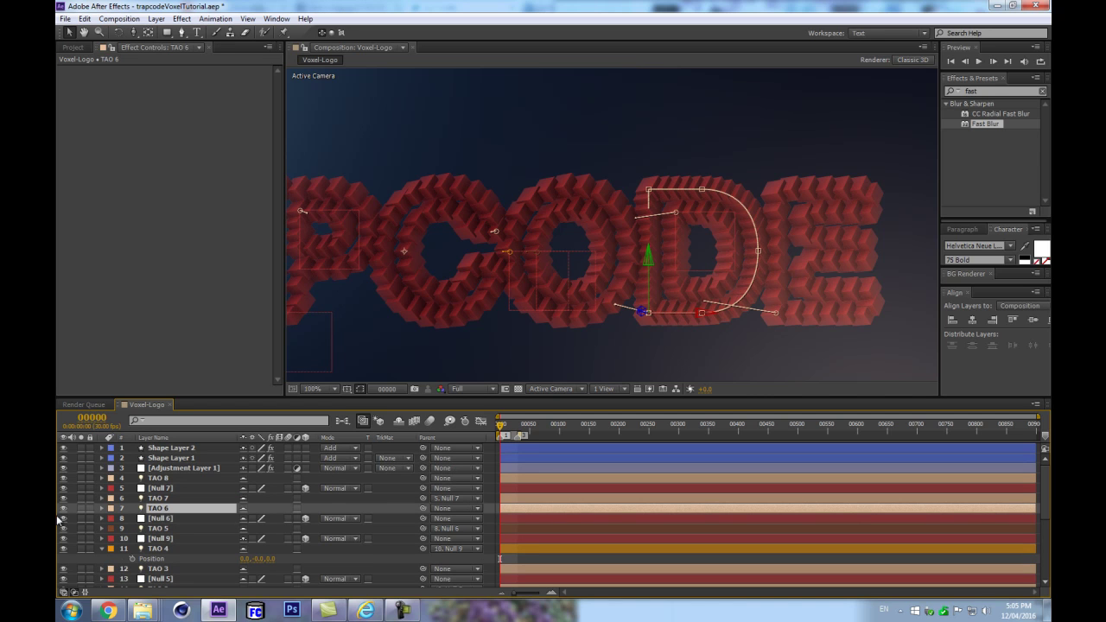
key("ctrl+alt+shift+y")
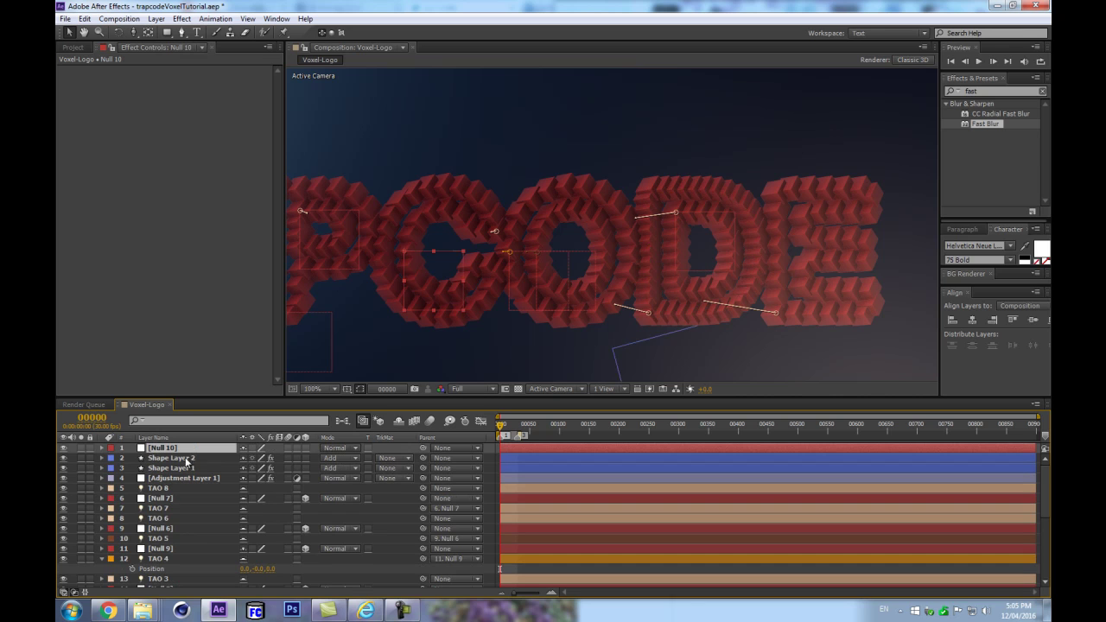
left_click_drag(190, 454, 185, 516)
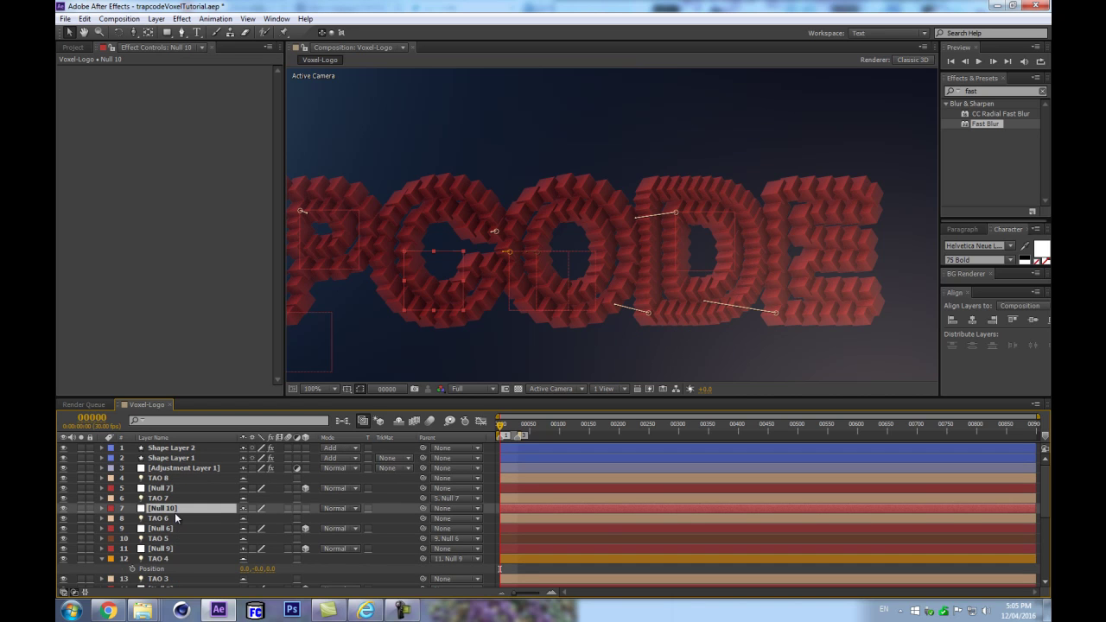
Make Null 10 a 3D layer and set its position to 1372.3, 644.0 to match TAO 6
left_click(166, 520)
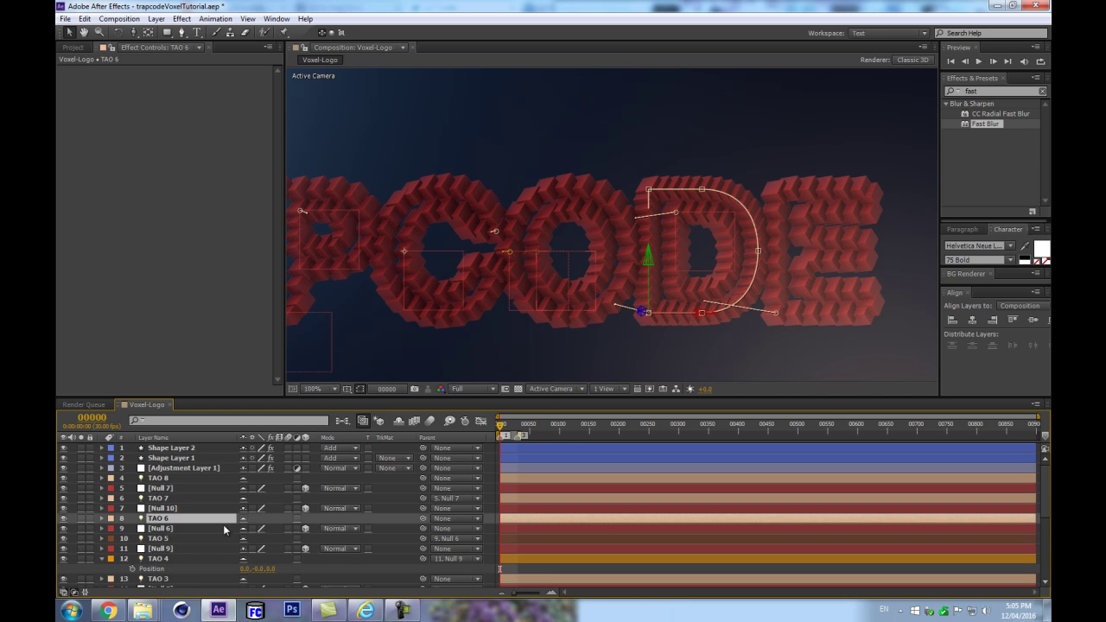
key("p")
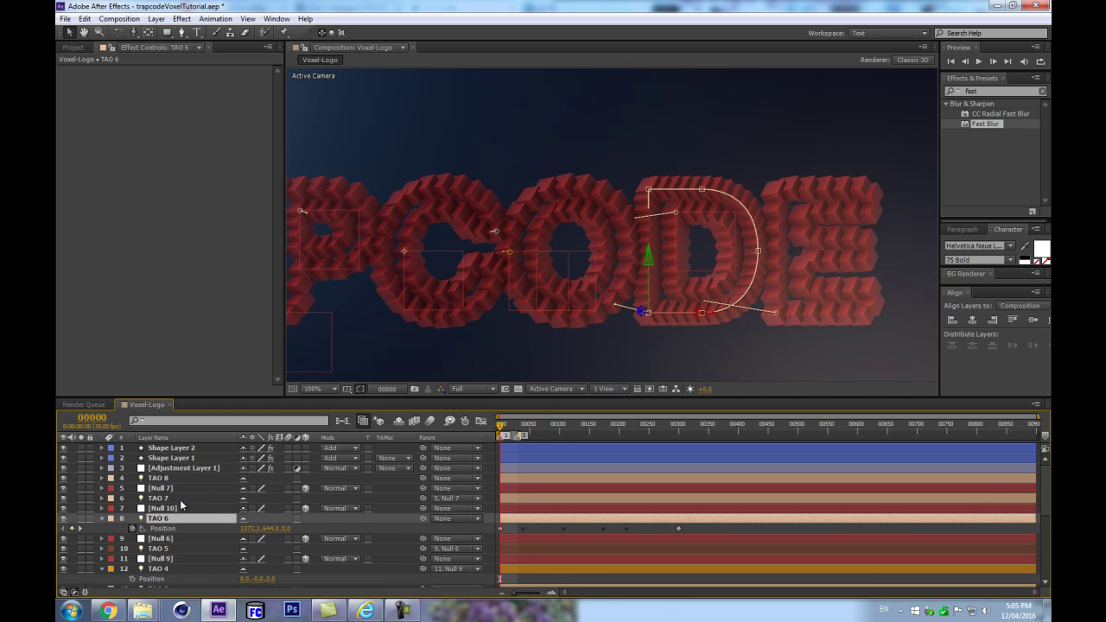
left_click(167, 509)
key("p")
left_click(256, 538)
left_click(248, 519)
type("1372.3226")
left_click(270, 538)
key("ctrl+c")
left_click(269, 518)
key("ctrl+v")
left_click(357, 530)
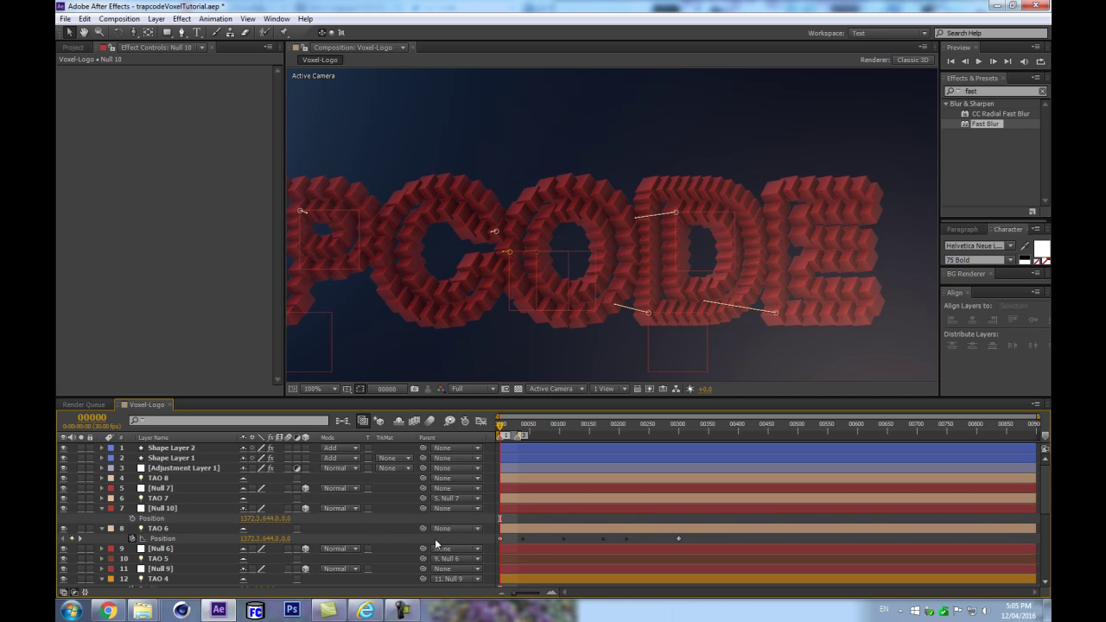
Transfer TAO 6's position keyframes to Null 10 and parent TAO 6 to that null
left_click(152, 538)
key("Delete")
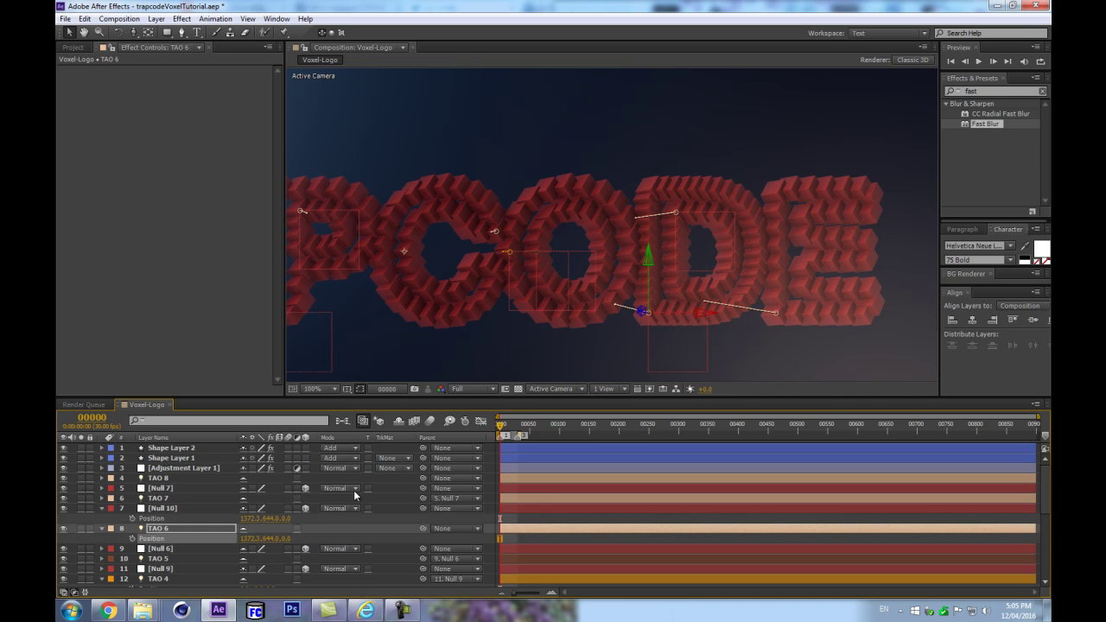
left_click(169, 520)
key("ctrl+v")
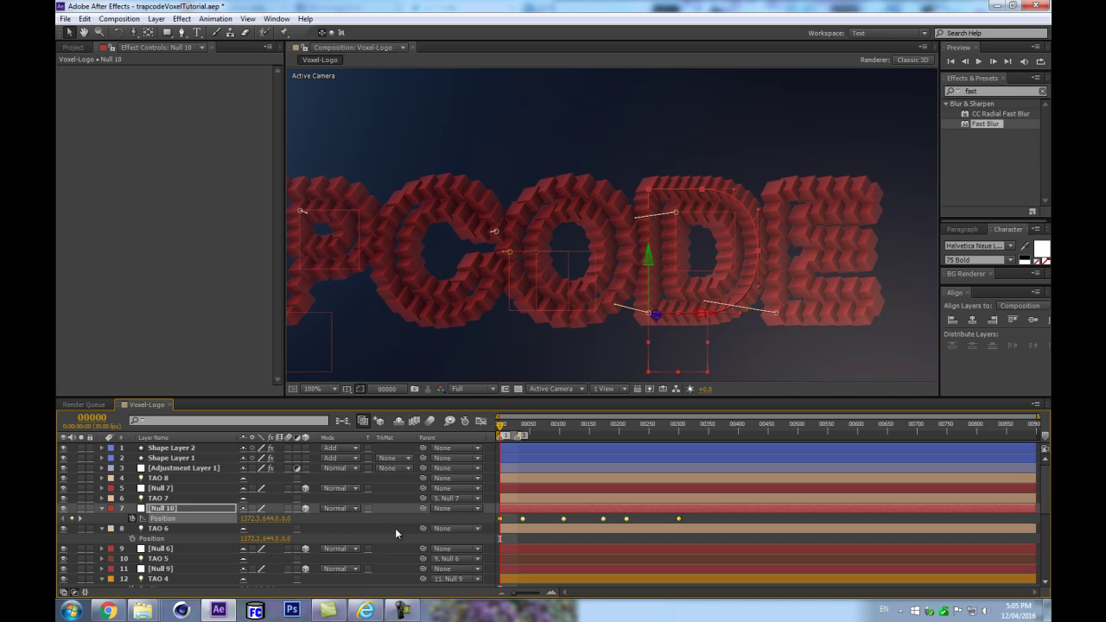
left_click_drag(410, 526, 173, 510)
Compress Null 10's position keyframes proportionally so the last one falls at about frame 195
left_click(678, 519)
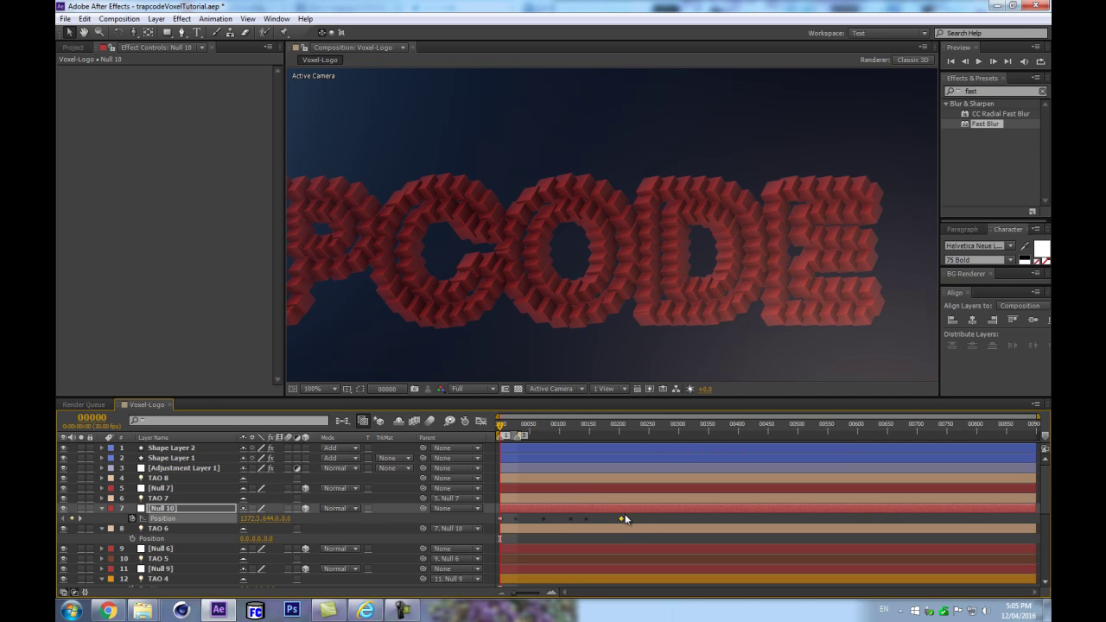
left_click_drag(622, 518, 616, 520)
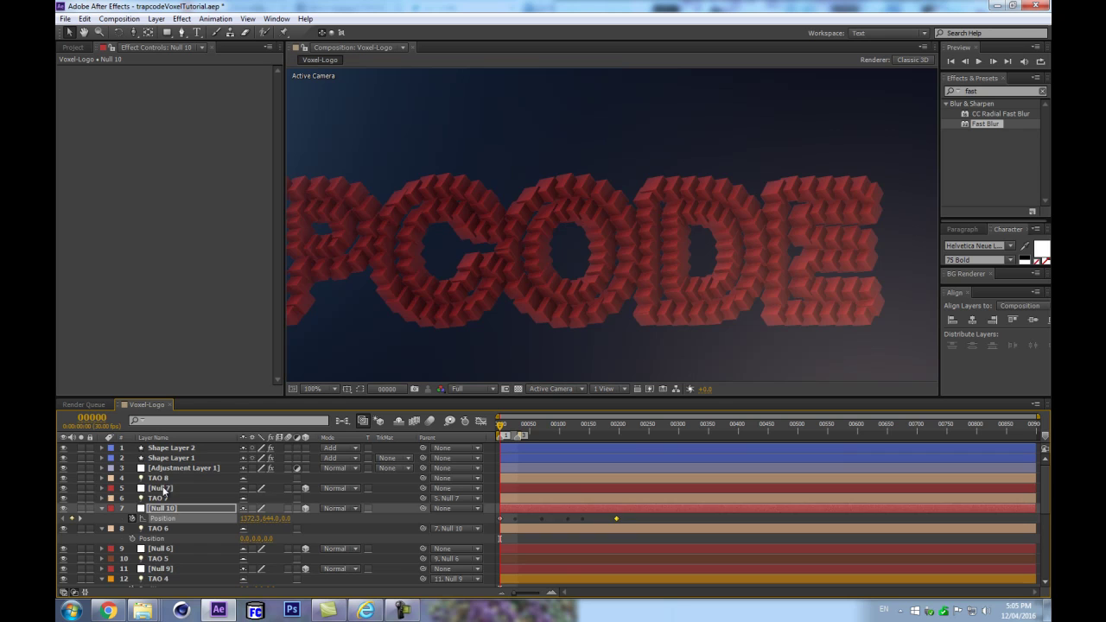
Reveal Null 7's position keyframes and compress them proportionally so the last one falls at about frame 110
left_click(164, 489)
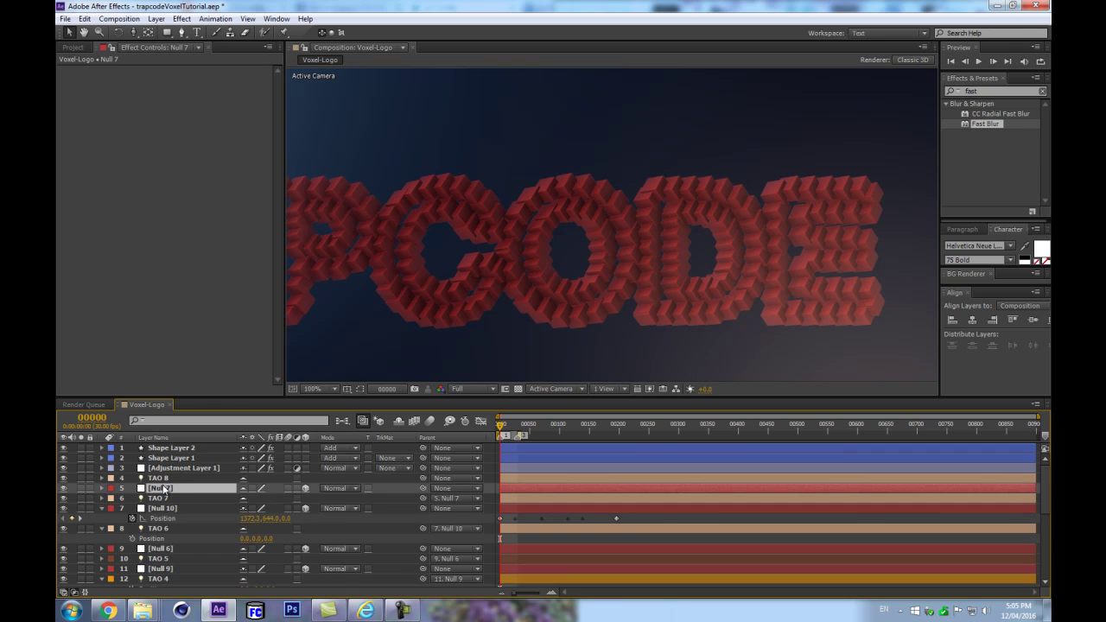
key("p")
left_click_drag(588, 498, 577, 499)
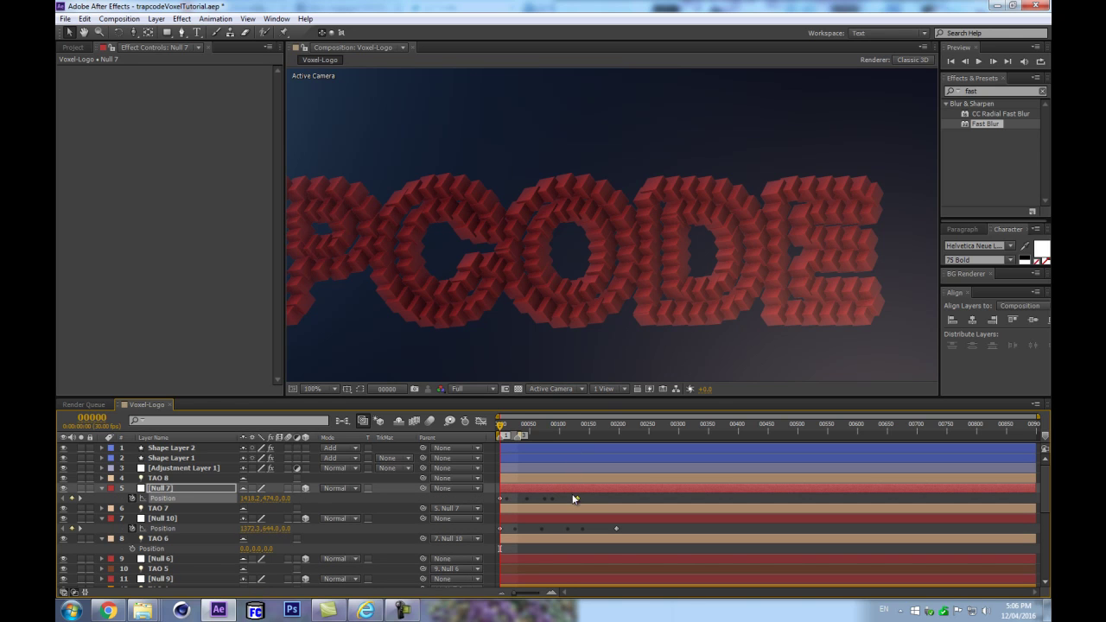
left_click_drag(573, 499, 565, 500)
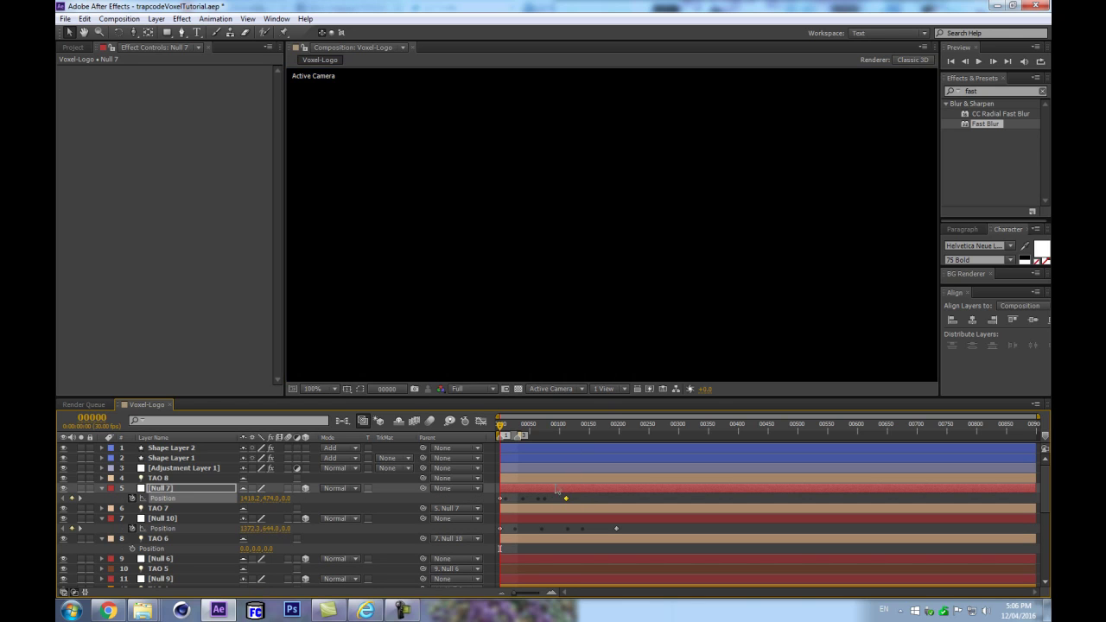
Collapse the expanded properties of all layers, deselect them, and preview the full logo
scroll(621, 264, "down", 2)
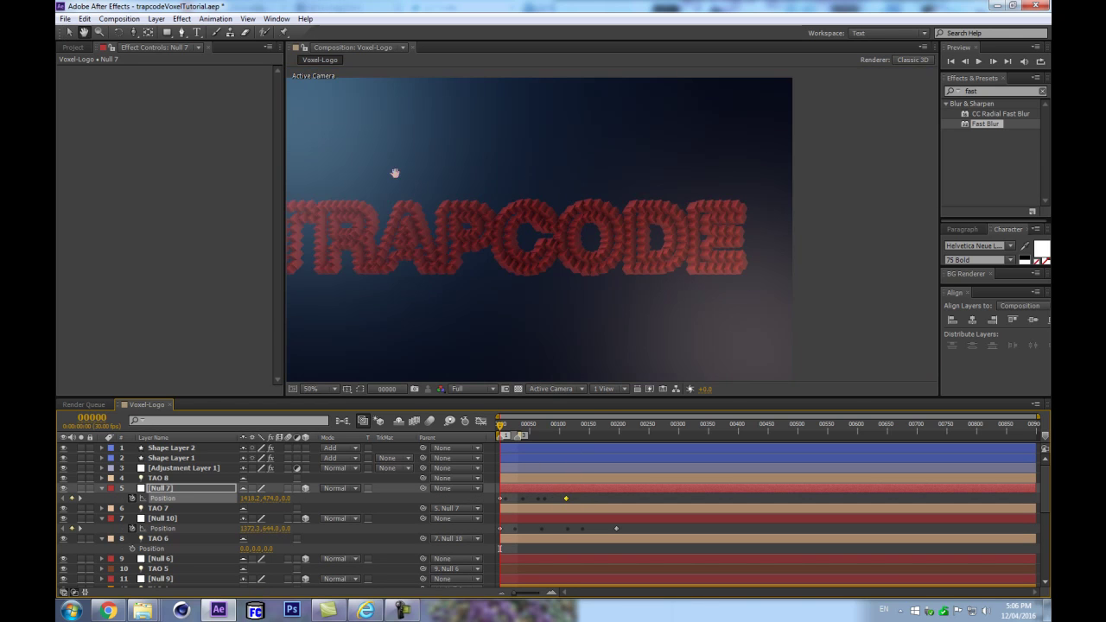
left_click_drag(382, 181, 551, 136)
key("ctrl+a")
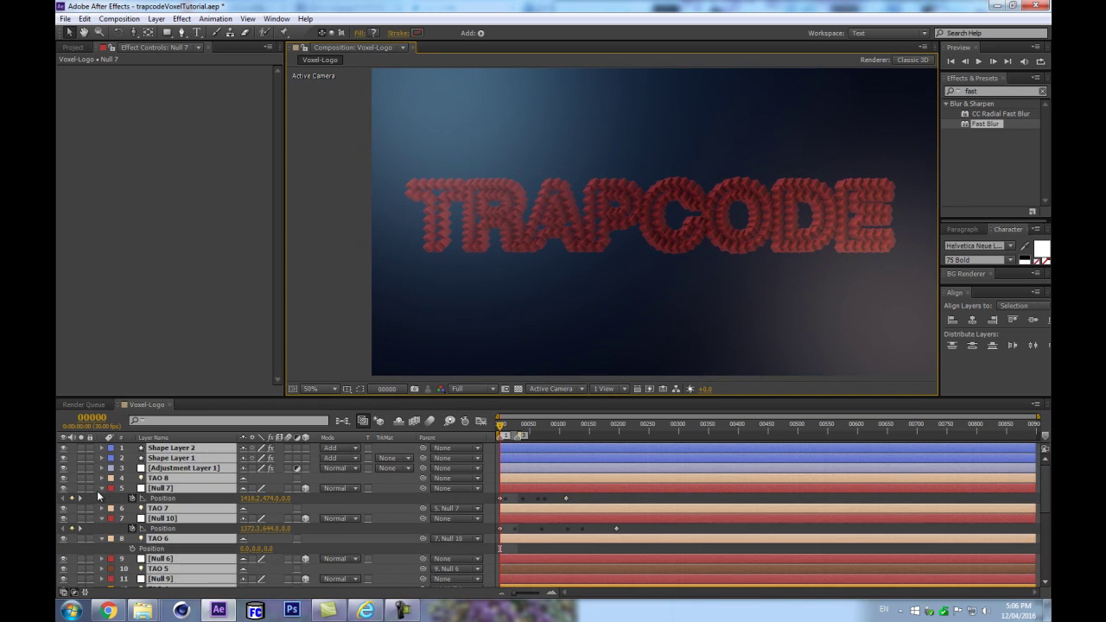
left_click(102, 488)
left_click(389, 547)
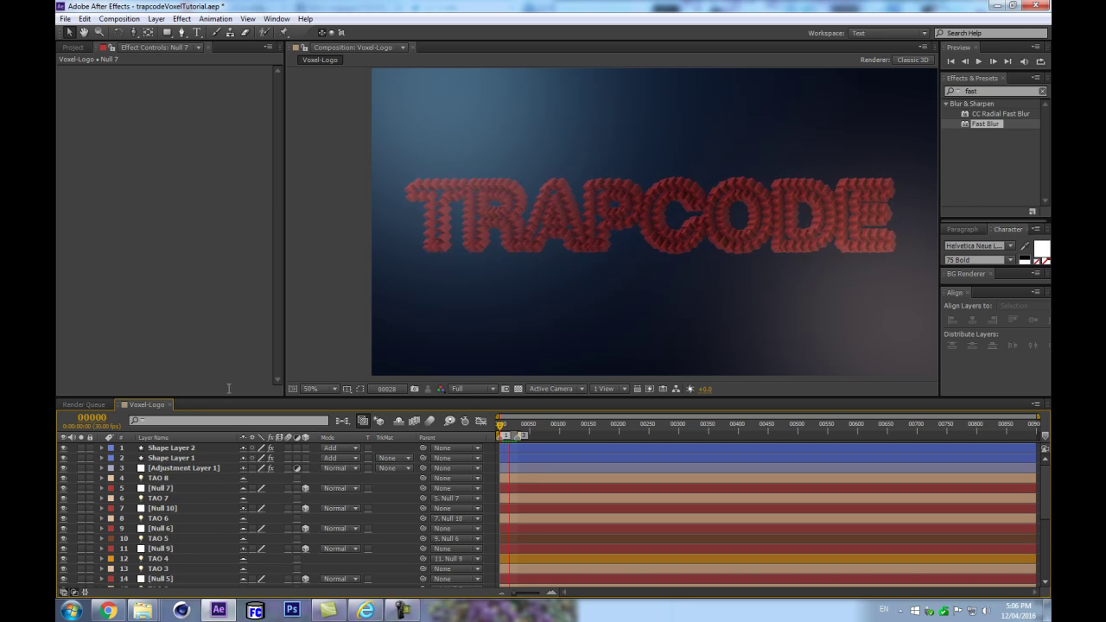
key("space")
left_click_drag(494, 222, 462, 258)
left_click(463, 257)
key("v")
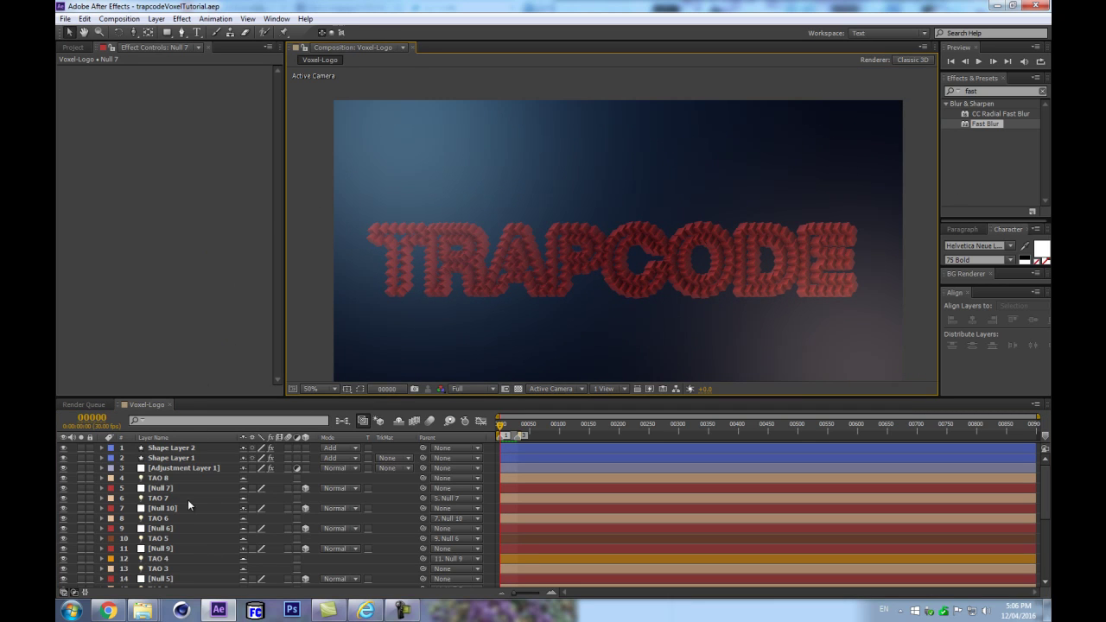
Select the TAO solid and set its Tao effect's Segment Mode to Repeat Sphere
scroll(188, 497, "down", 5)
left_click(167, 569)
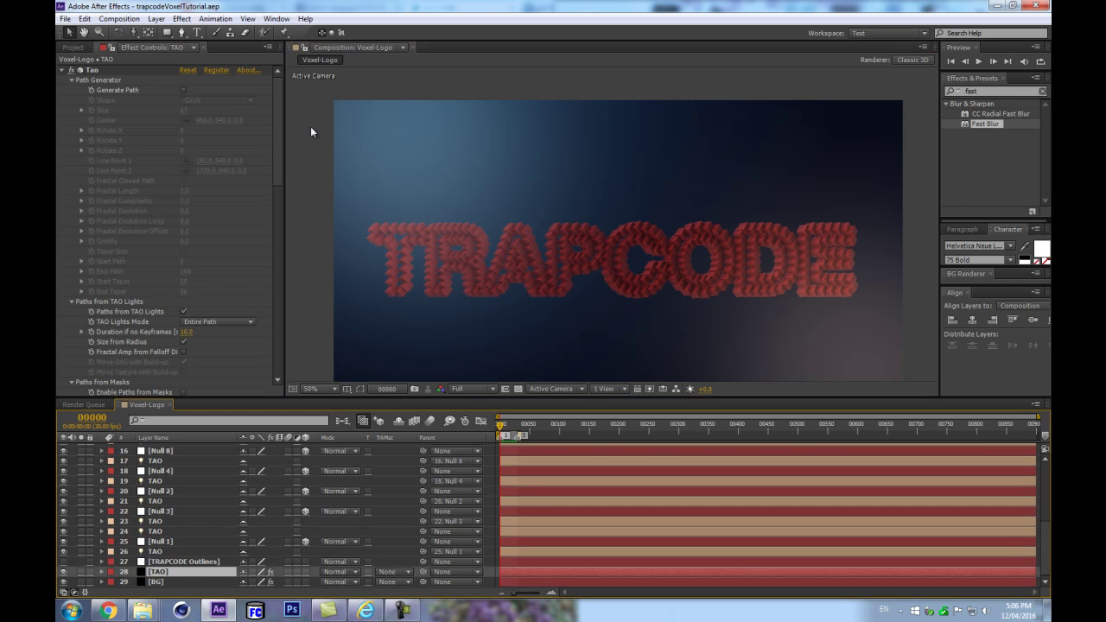
left_click_drag(280, 138, 259, 242)
scroll(191, 203, "up", 7)
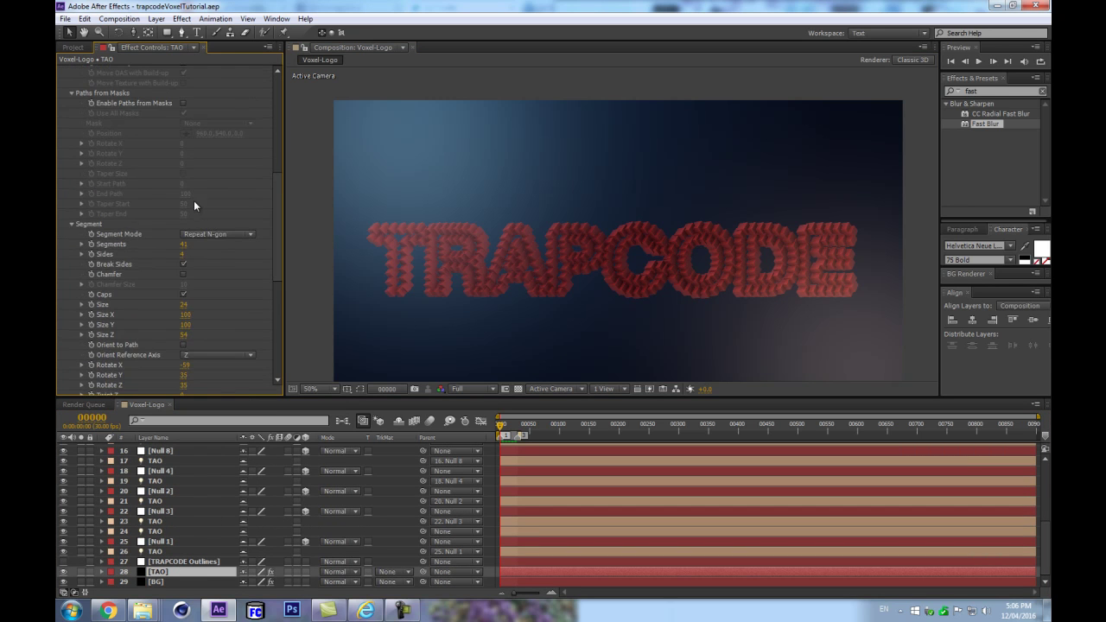
scroll(194, 194, "up", 5)
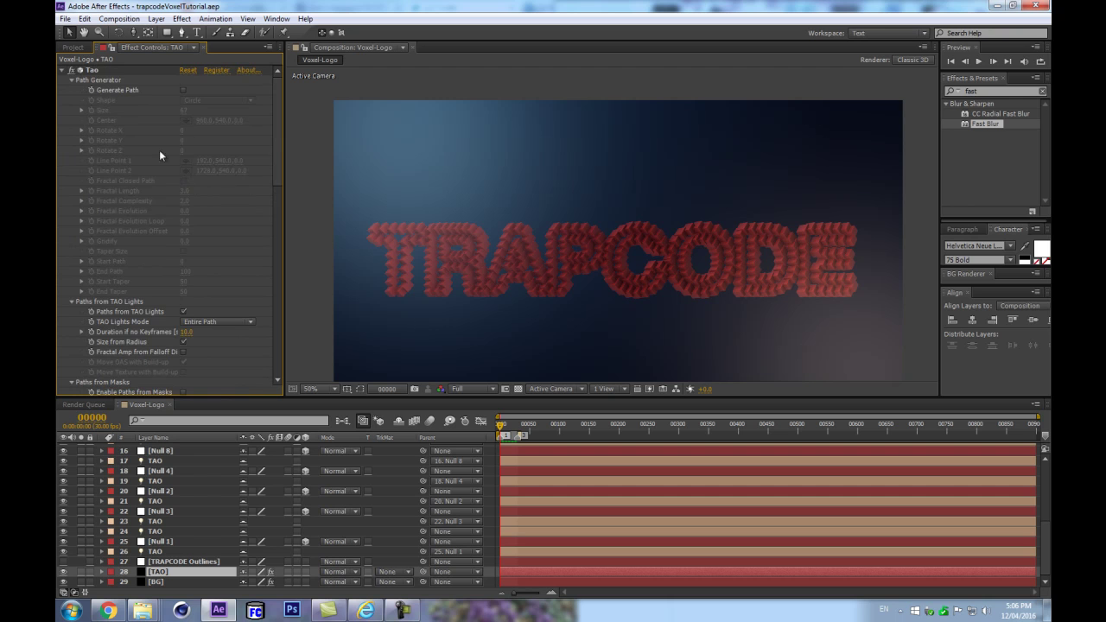
left_click(62, 69)
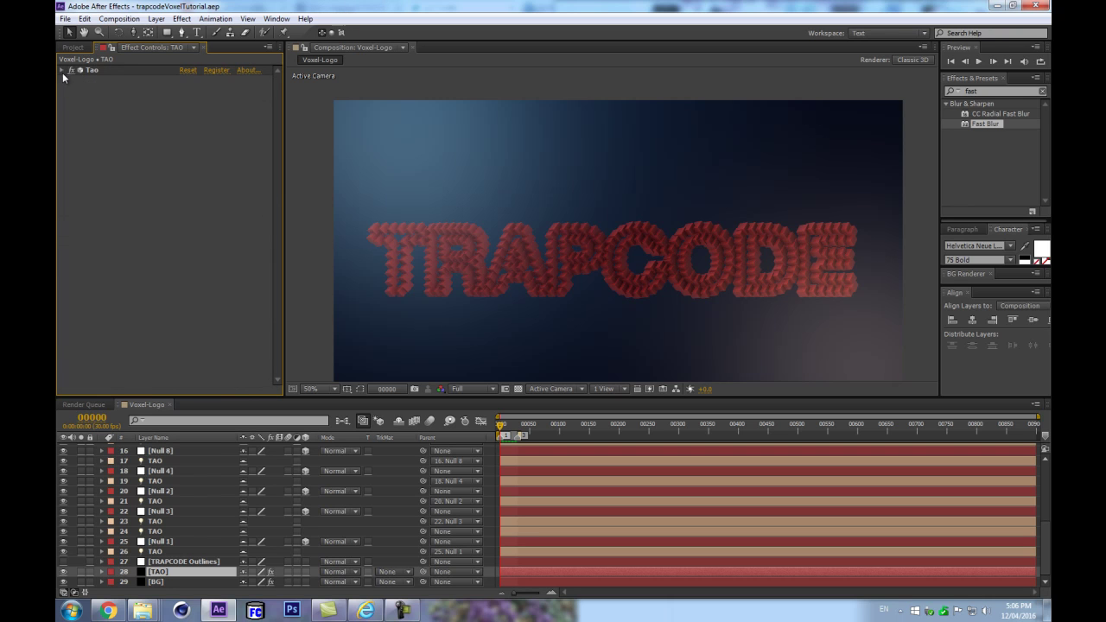
left_click(61, 70)
scroll(190, 334, "down", 4)
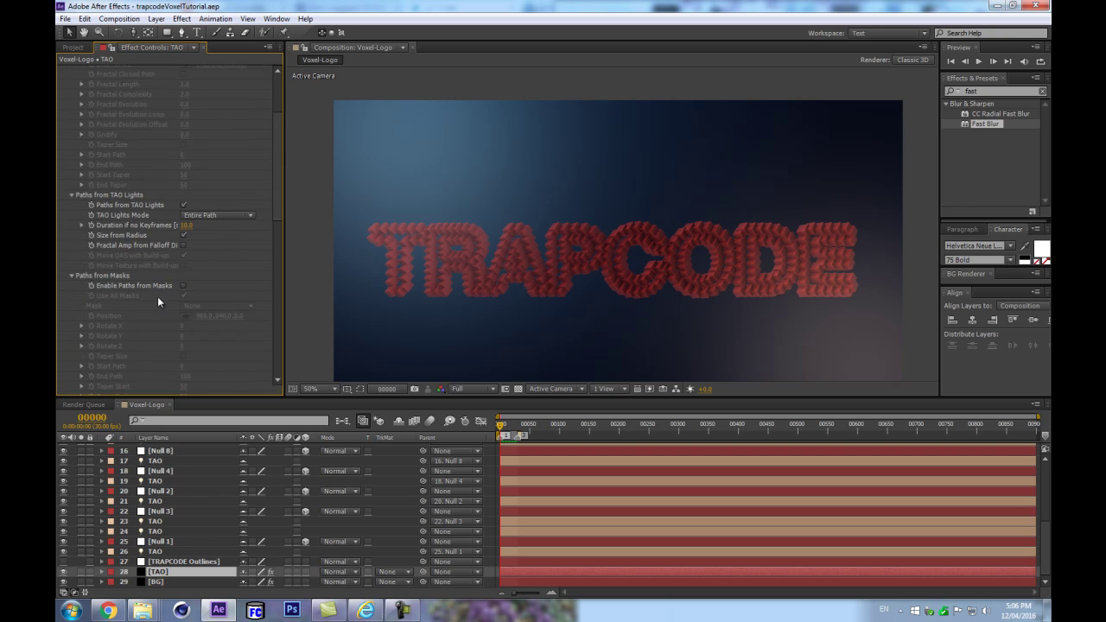
scroll(134, 317, "down", 5)
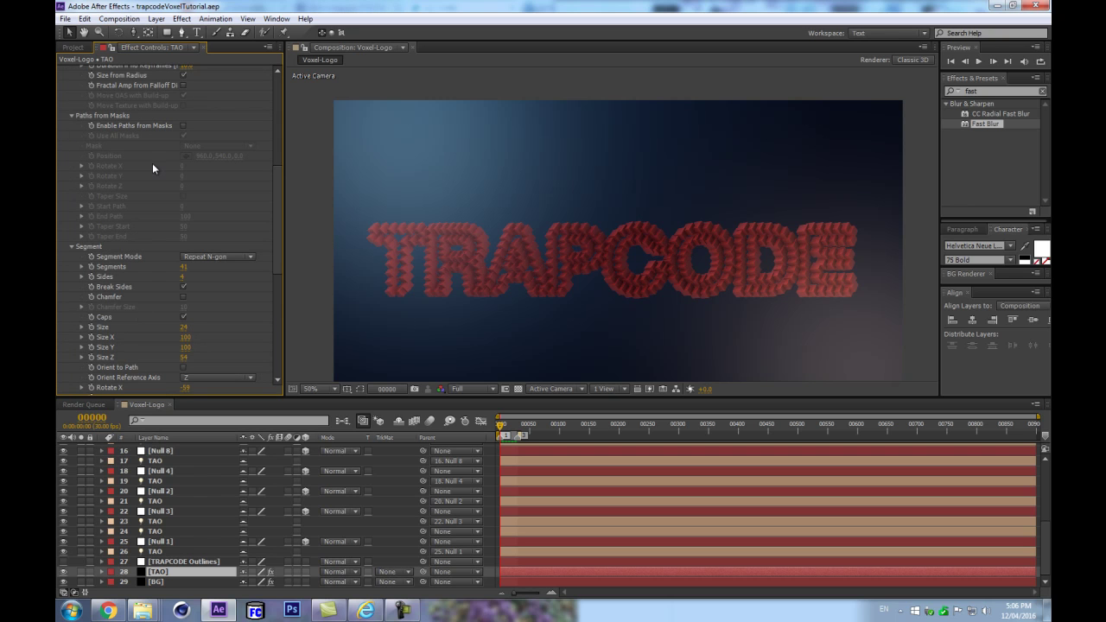
left_click(200, 257)
left_click(230, 296)
scroll(558, 324, "up", 2)
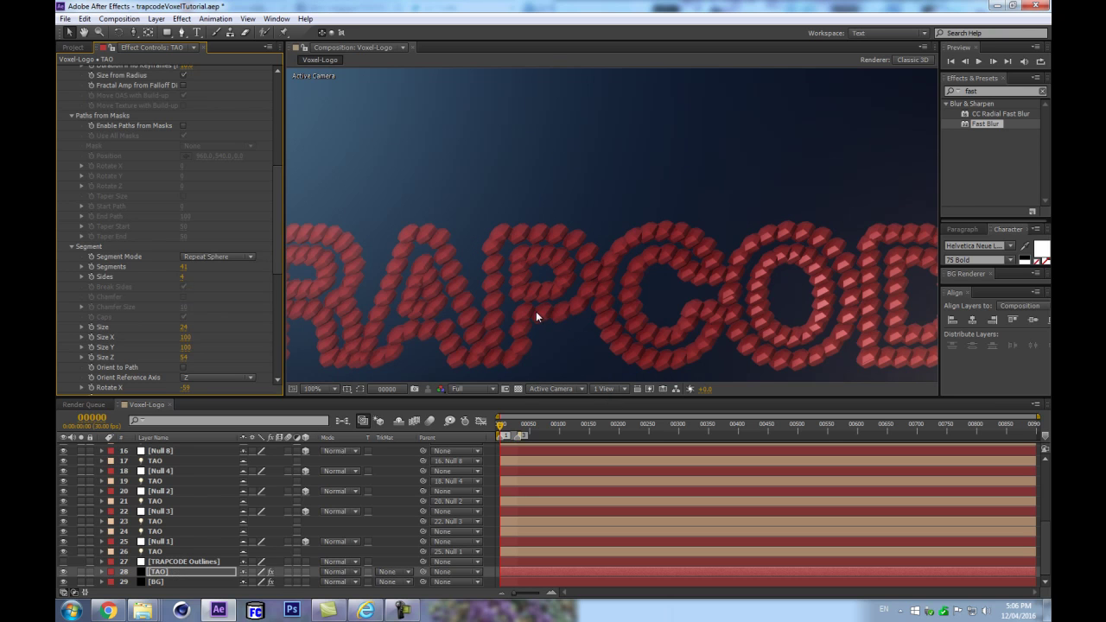
Set the Tao segment Size Z to 100 and raise the number of sides to 19 for smoother spheres
left_click(189, 357)
type("100")
key("Return")
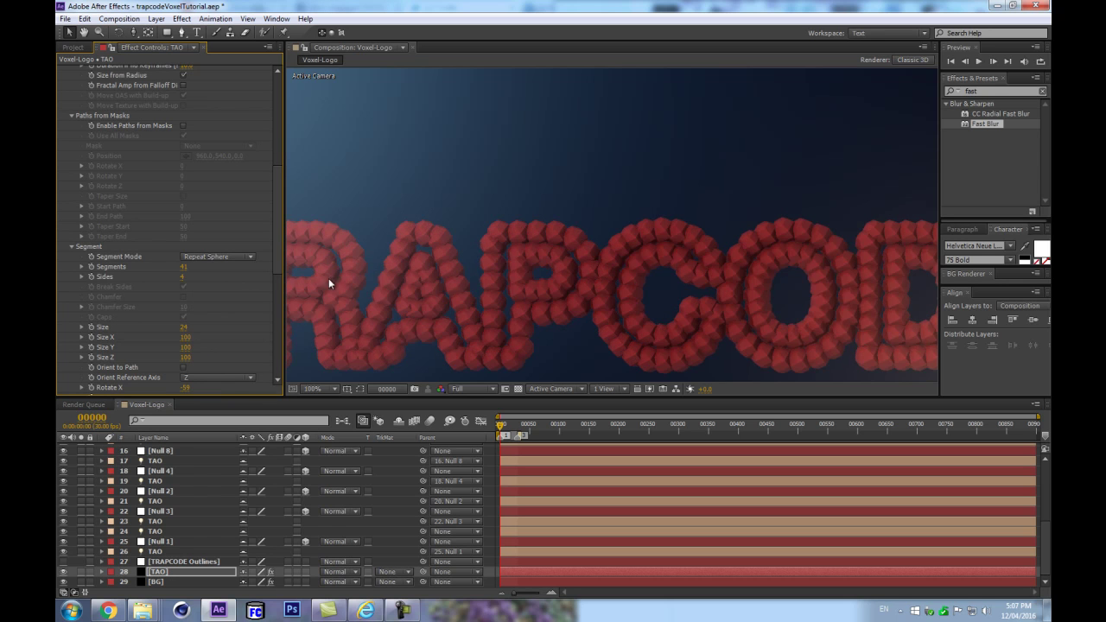
left_click_drag(180, 275, 257, 263)
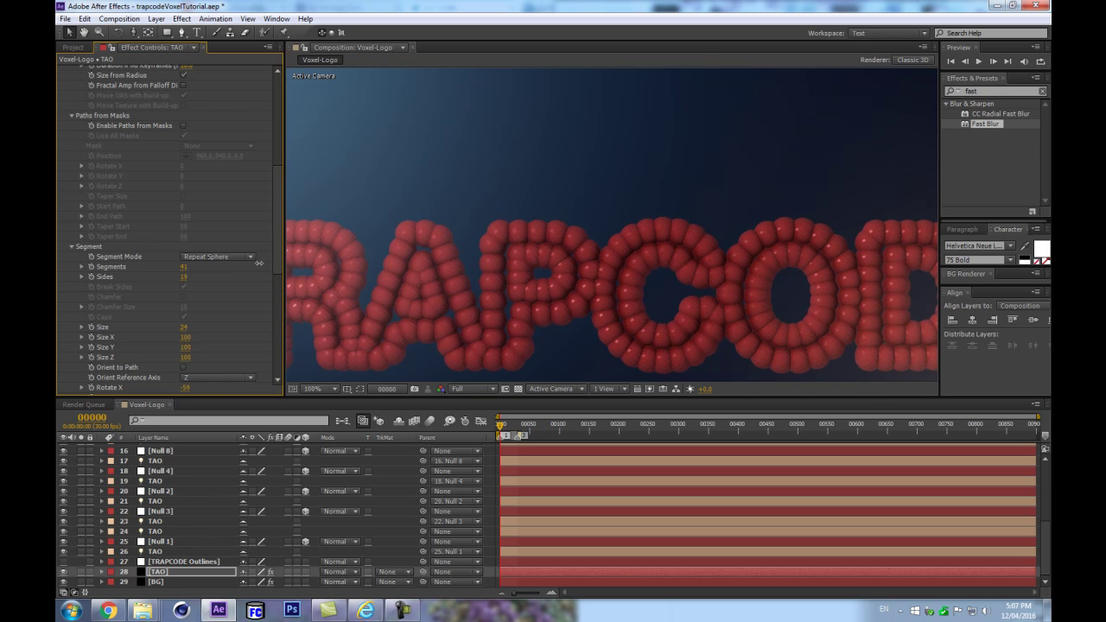
scroll(571, 273, "down", 4)
scroll(566, 280, "up", 2)
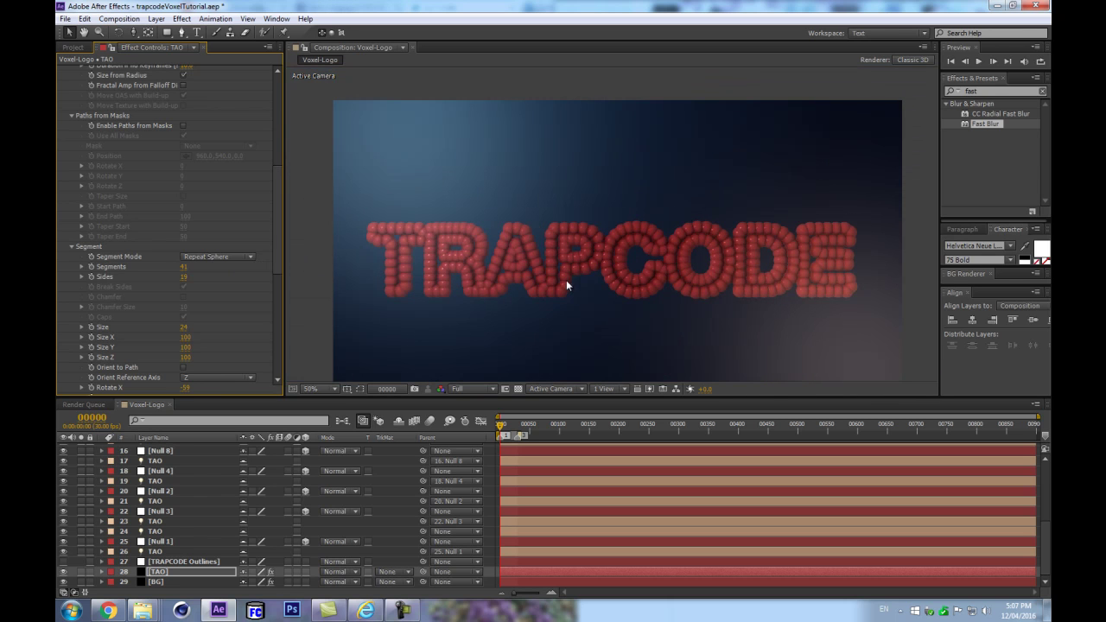
Reveal the Offset keyframes of the TAO solid
left_click(192, 573)
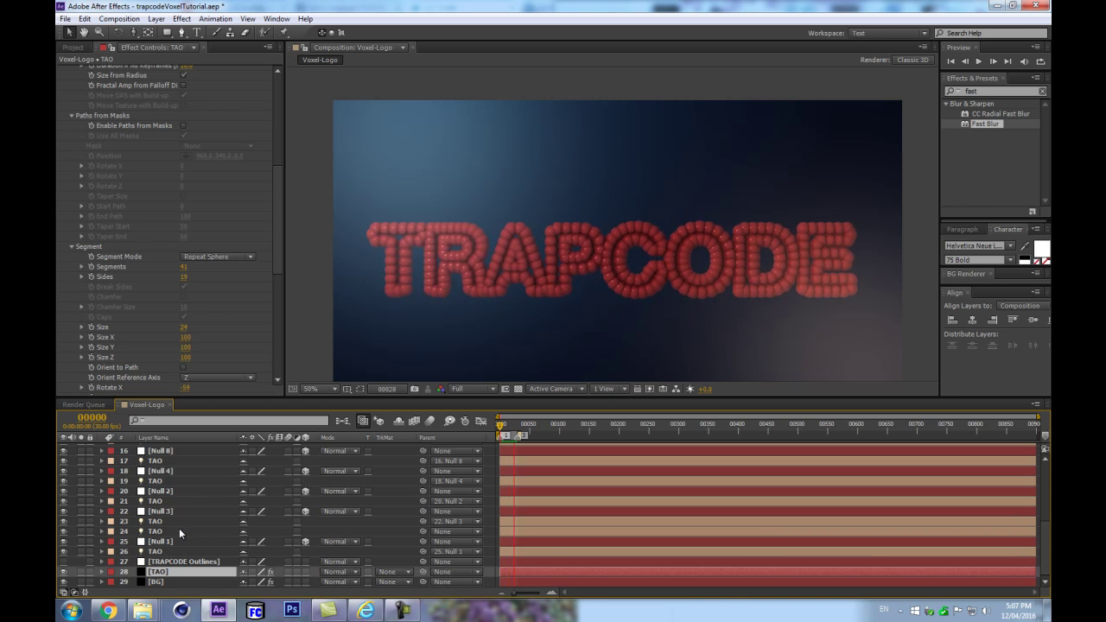
left_click(221, 542)
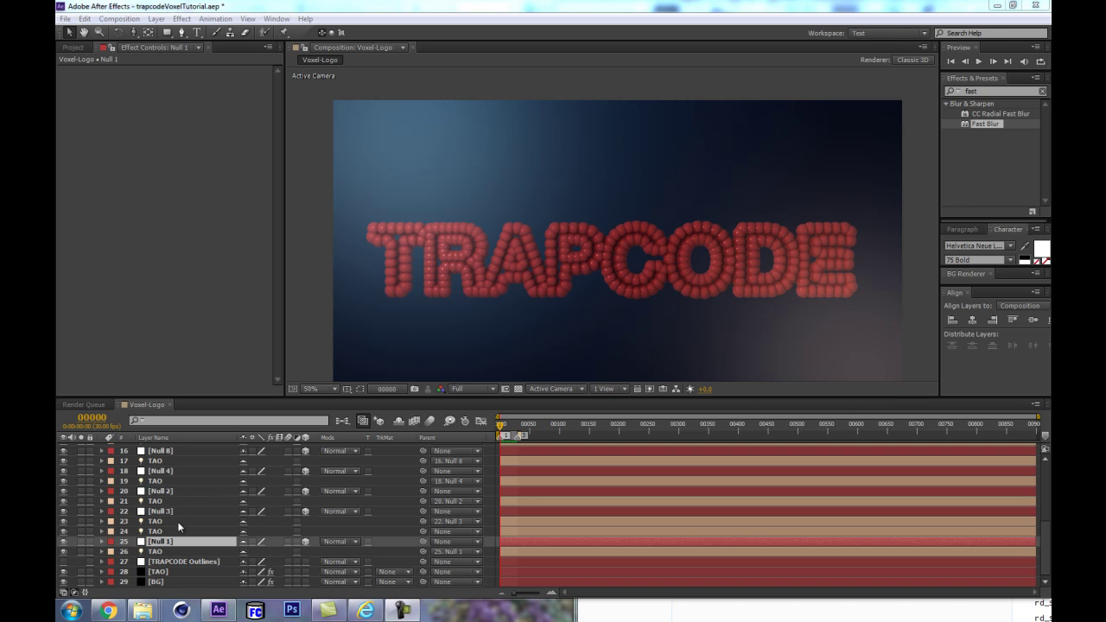
left_click(164, 571)
key("u")
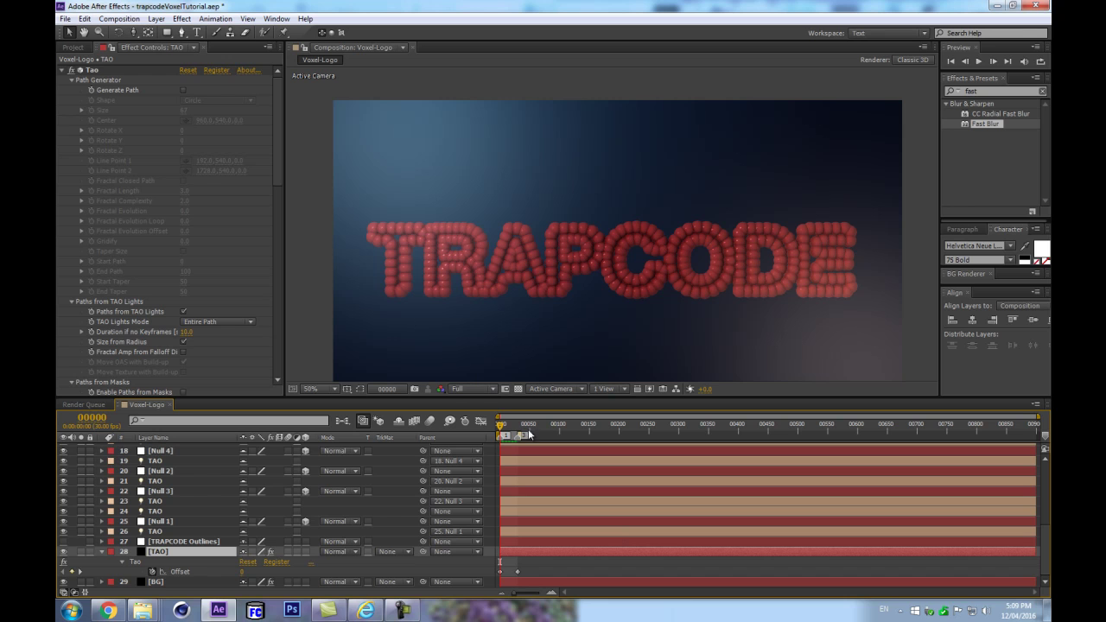
Move the last Offset keyframe of the TAO solid to frame 10
left_click(101, 419)
type("10")
key("Return")
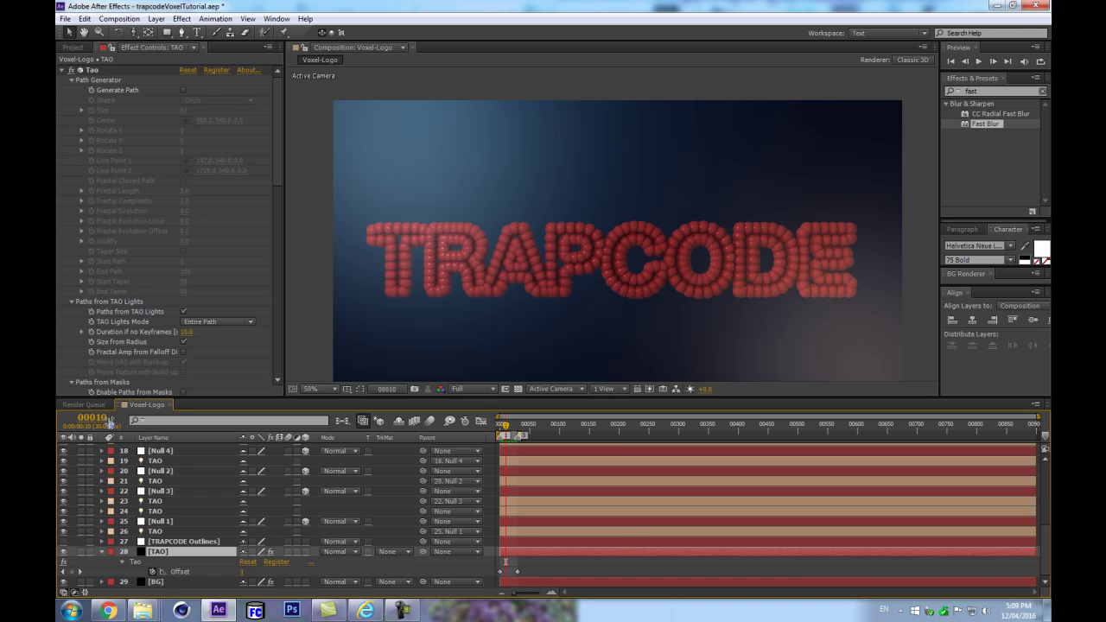
key("=")
key("=")
key("=")
key("=")
key("=")
key("=")
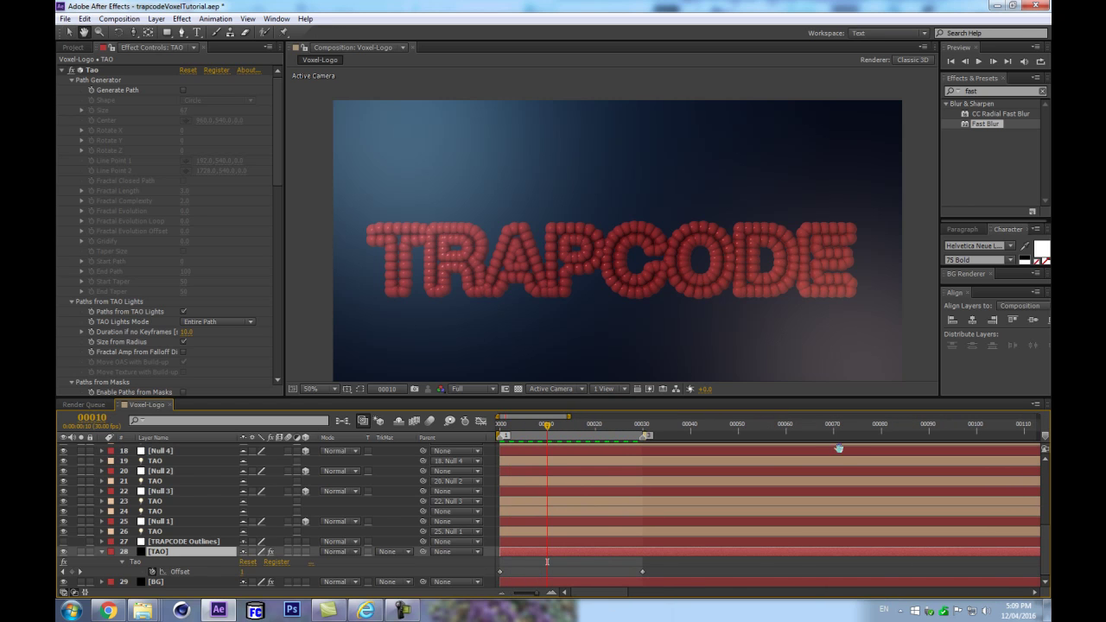
left_click(640, 571)
left_click_drag(643, 572, 544, 577)
End the work area at frame 9 and preview the shortened loop
key("Page_Up")
key("n")
key("KP_0")
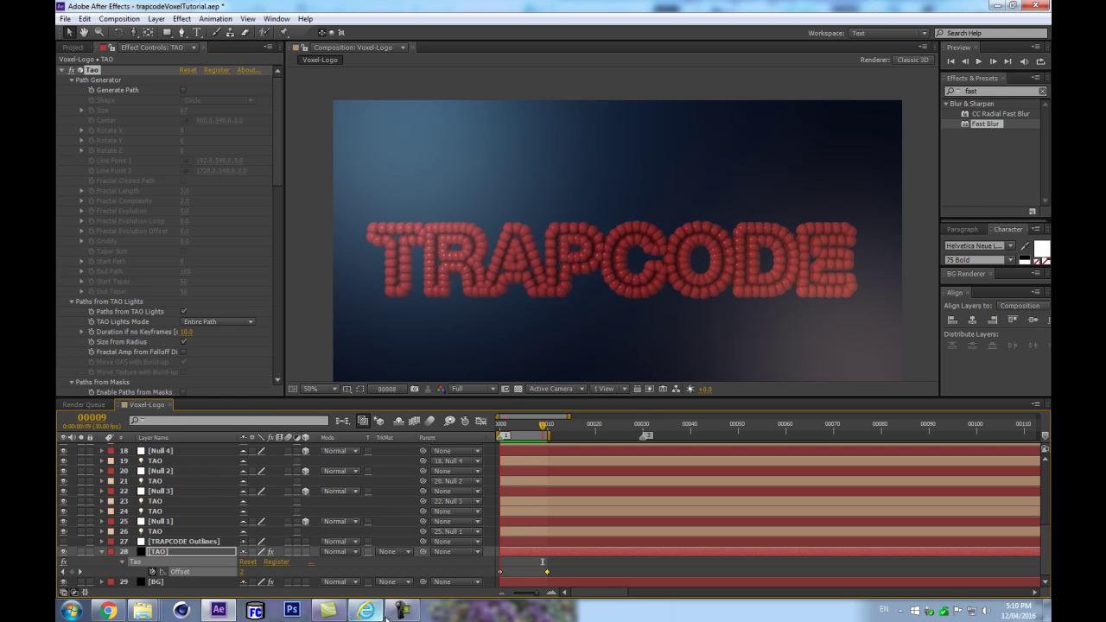
mouse_move(404, 616)
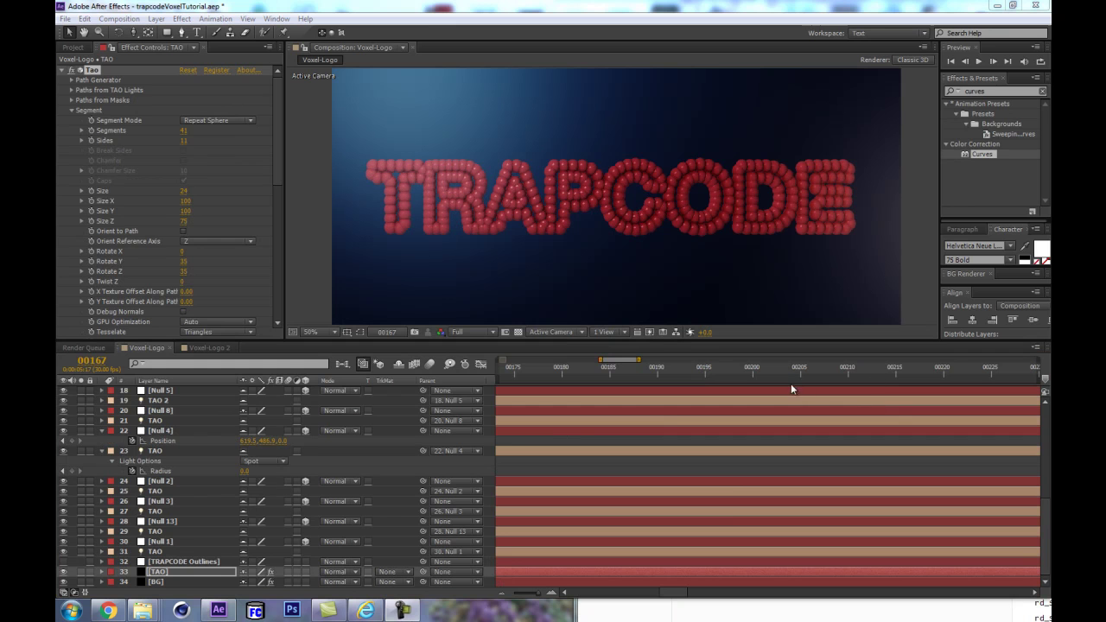
Switch the Tao Segment Mode to Repeat N-gon and set the number of sides to 4
left_click(226, 121)
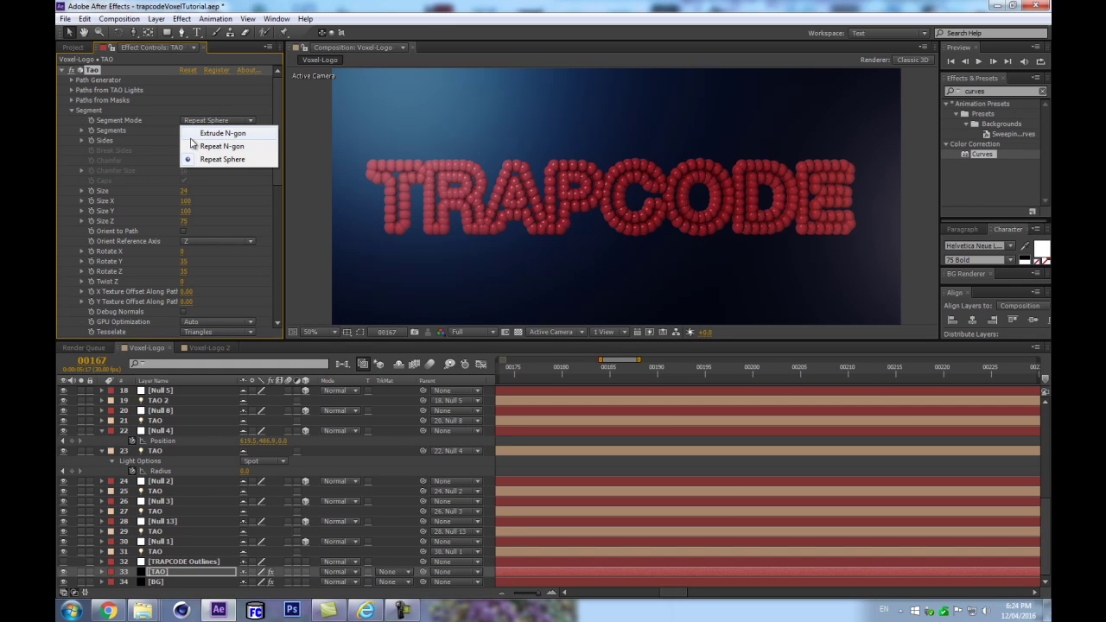
left_click(213, 149)
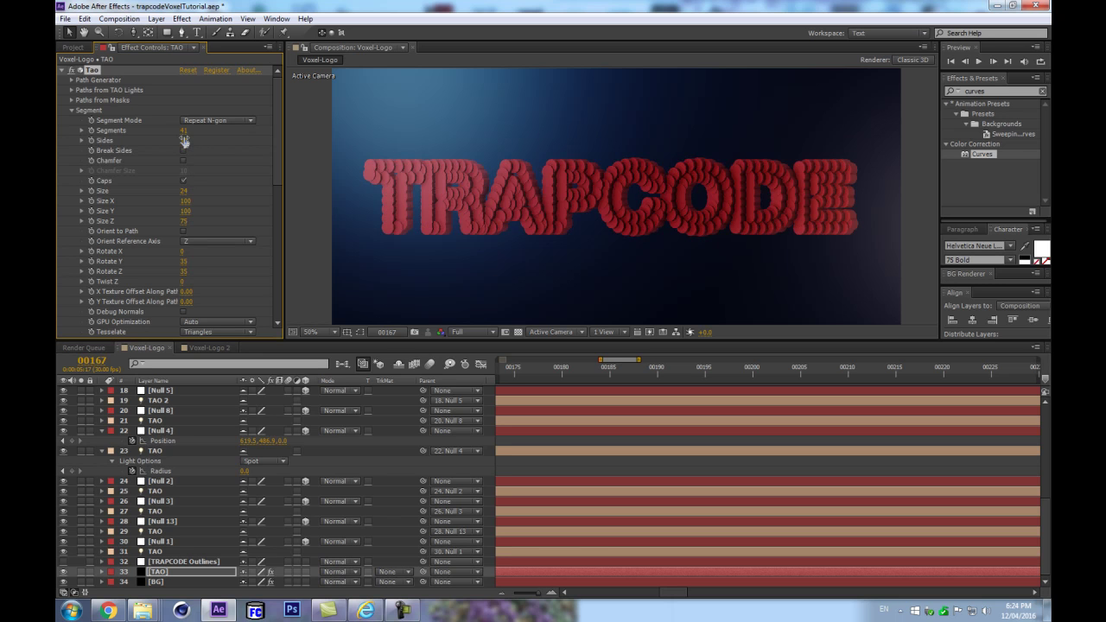
left_click(183, 141)
type("4")
key("Return")
Set the Tao segment's Rotate Z to 0 and Rotate X to 35
scroll(217, 256, "down", 2)
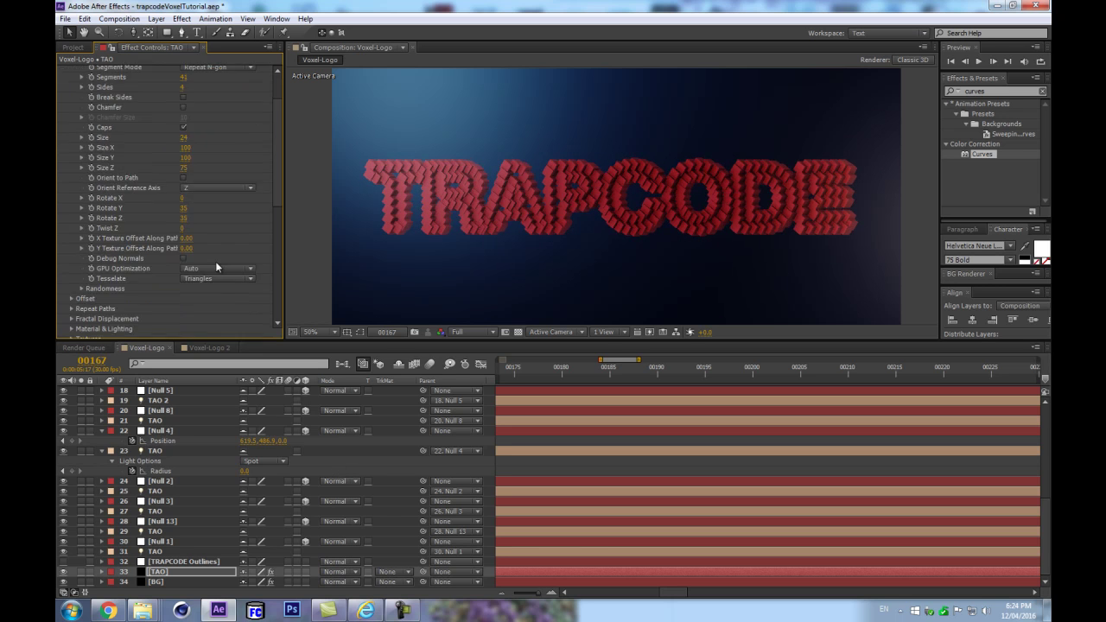
left_click(182, 218)
type("0")
key("Return")
left_click(182, 199)
type("35")
key("Return")
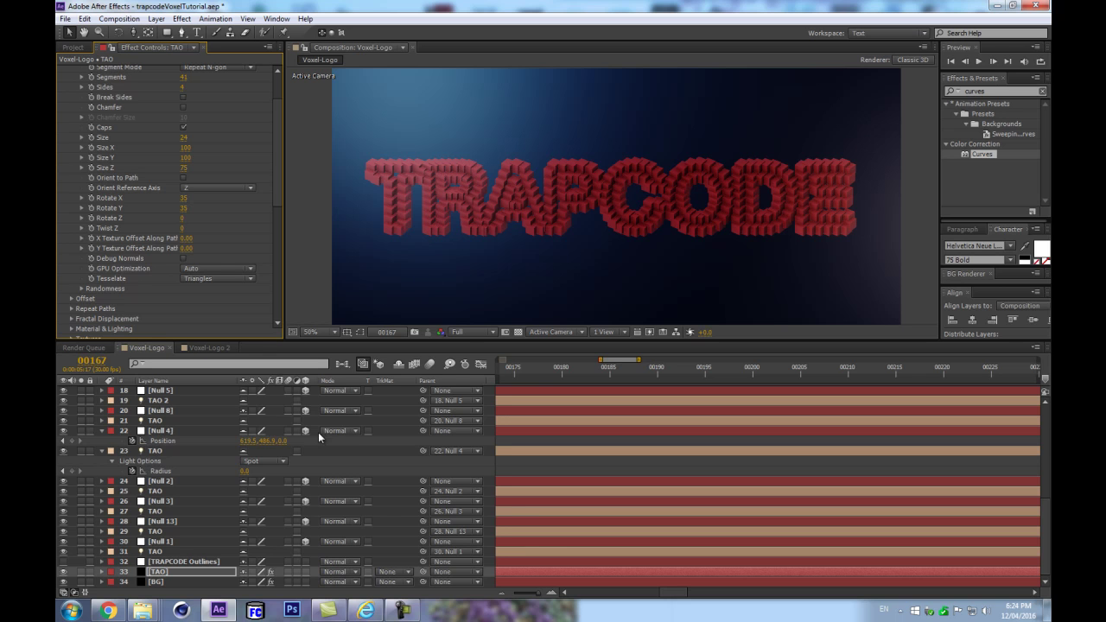
Examine Null 4's position keyframes and its light's Radius keyframes across the whole timeline
key("minus")
key("minus")
key("minus")
key("minus")
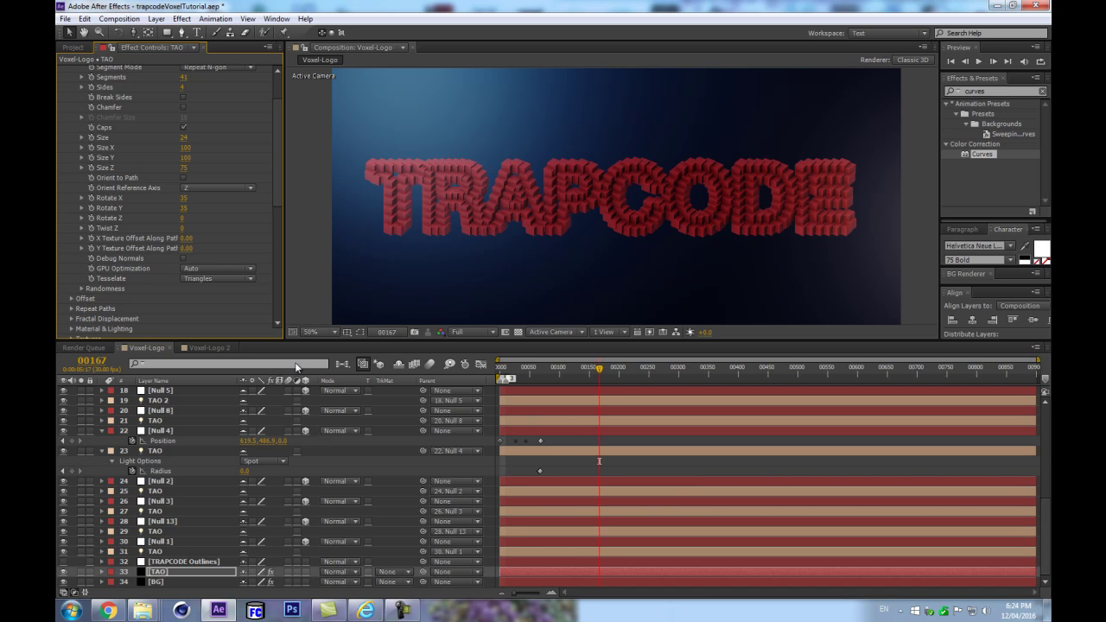
key("slash")
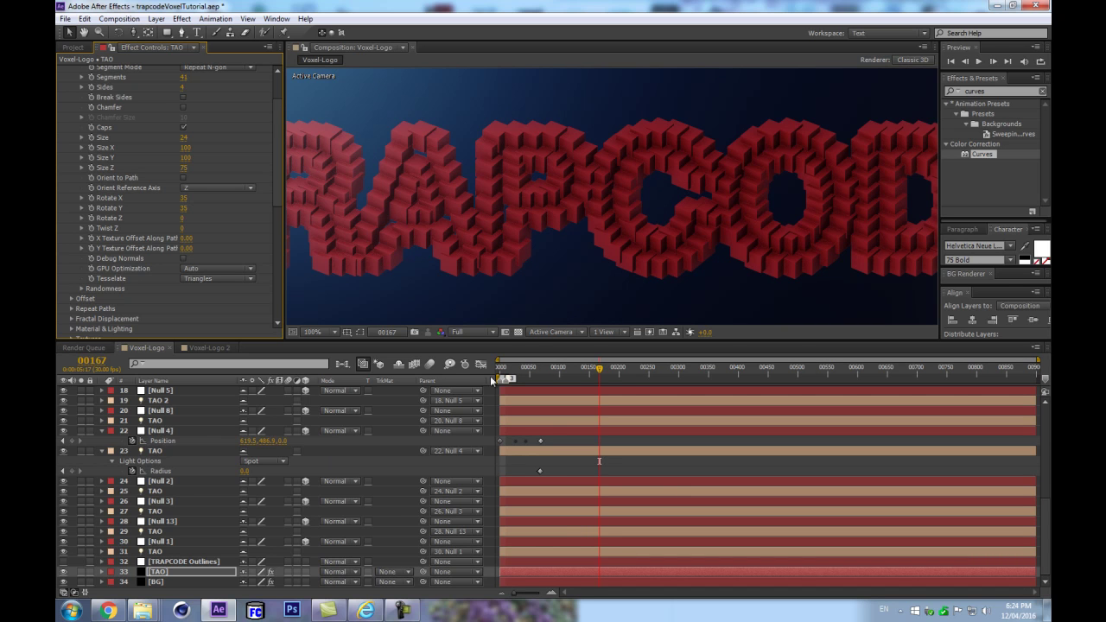
left_click(179, 433)
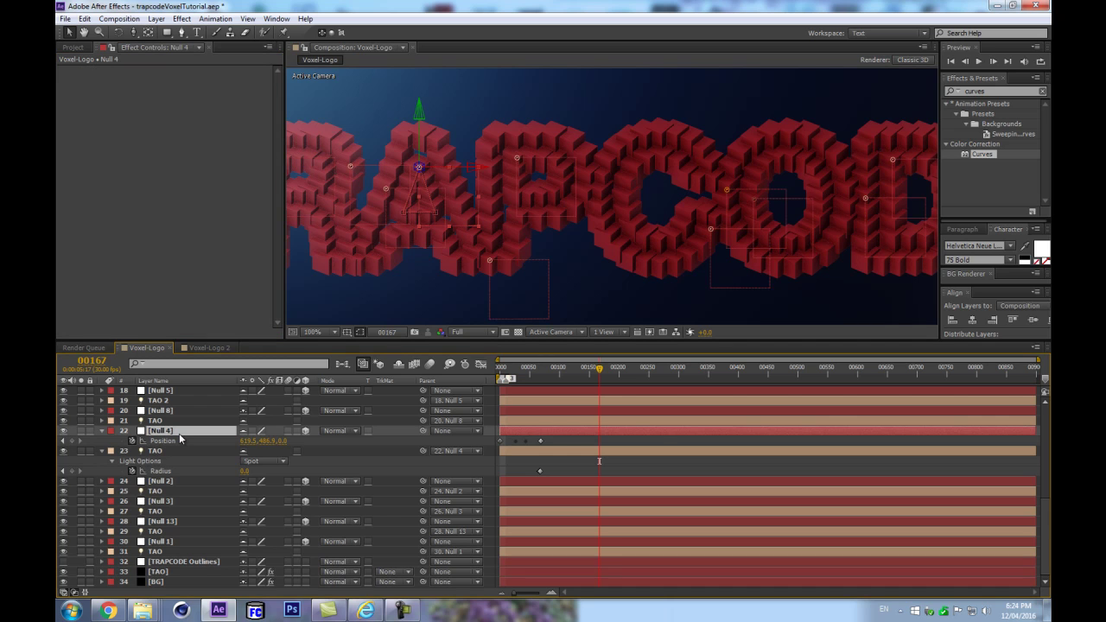
scroll(609, 264, "down", 1)
scroll(165, 460, "up", 5)
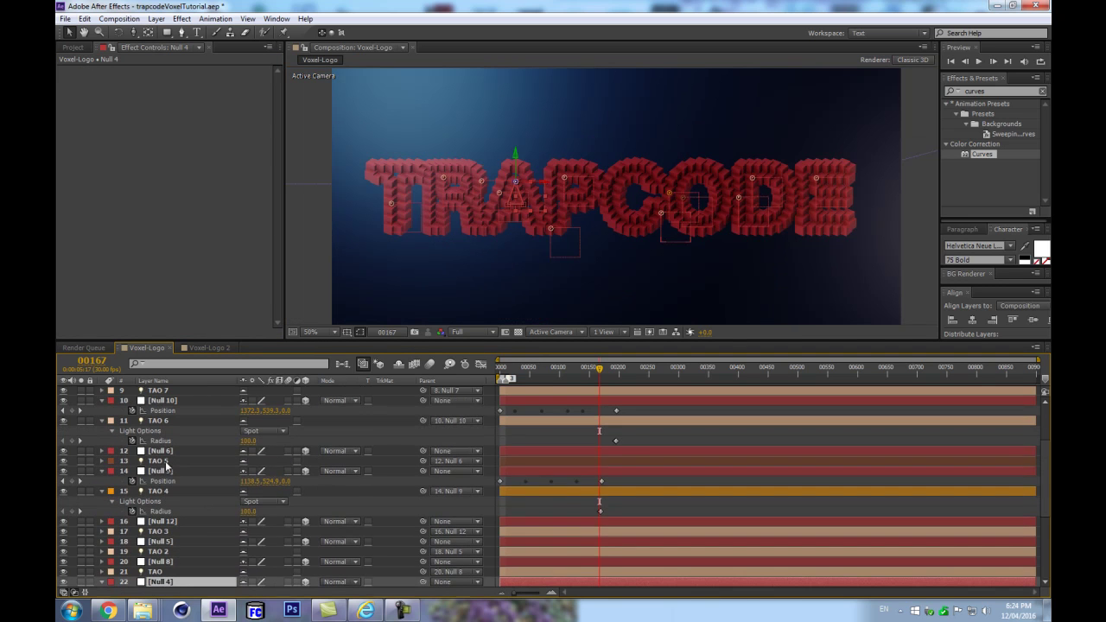
Shift TAO 6's two Radius keyframes one frame later so they fall at frames 195 and 196
left_click(166, 421)
left_click(163, 402)
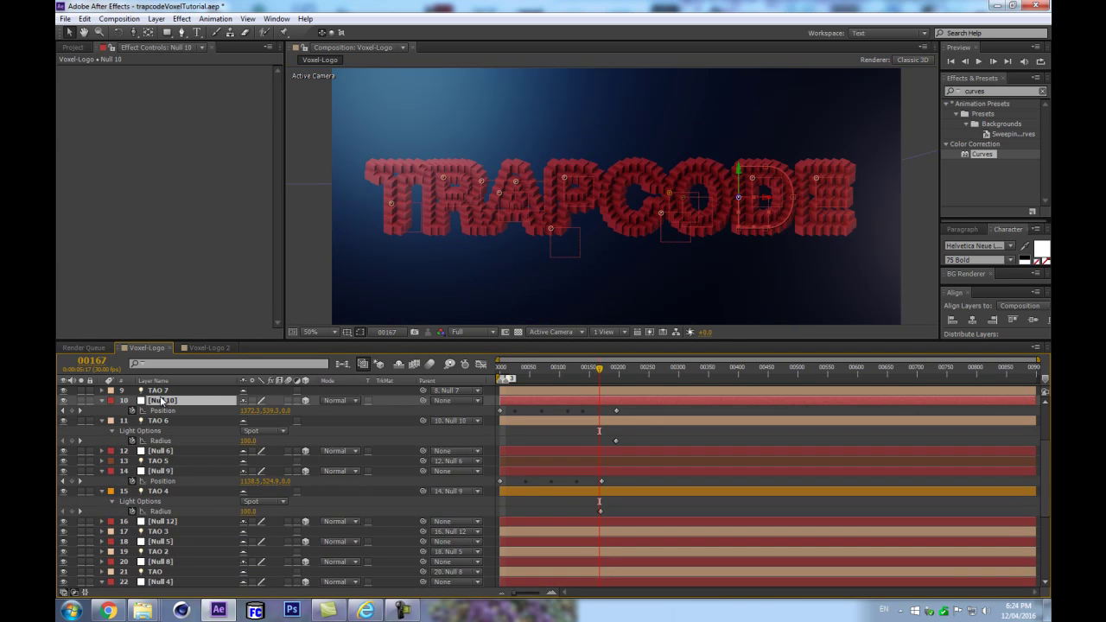
left_click_drag(630, 210, 539, 210)
left_click(615, 374)
scroll(617, 440, "up", 6)
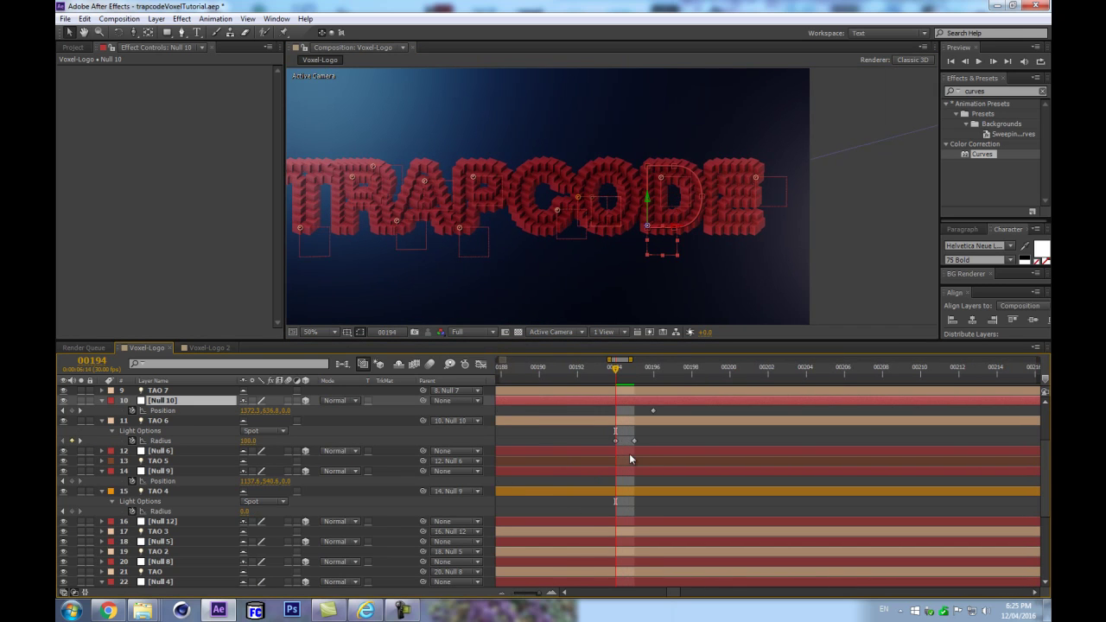
left_click_drag(663, 438, 569, 446)
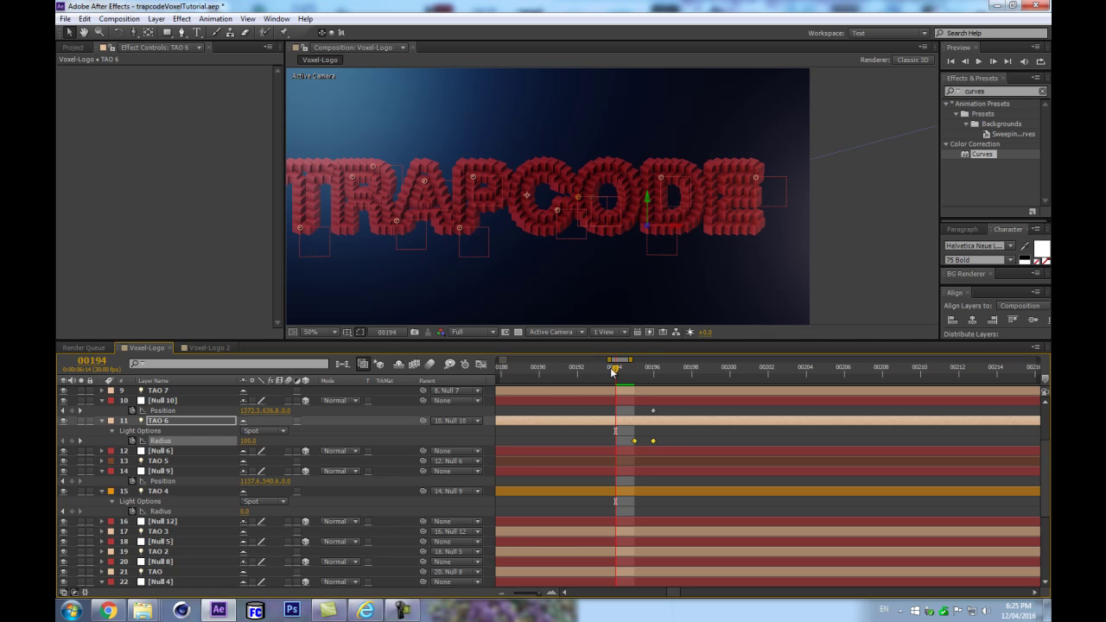
Check frames 195 and 196 and select Null 10 to inspect where its path ends
key("Page_Down")
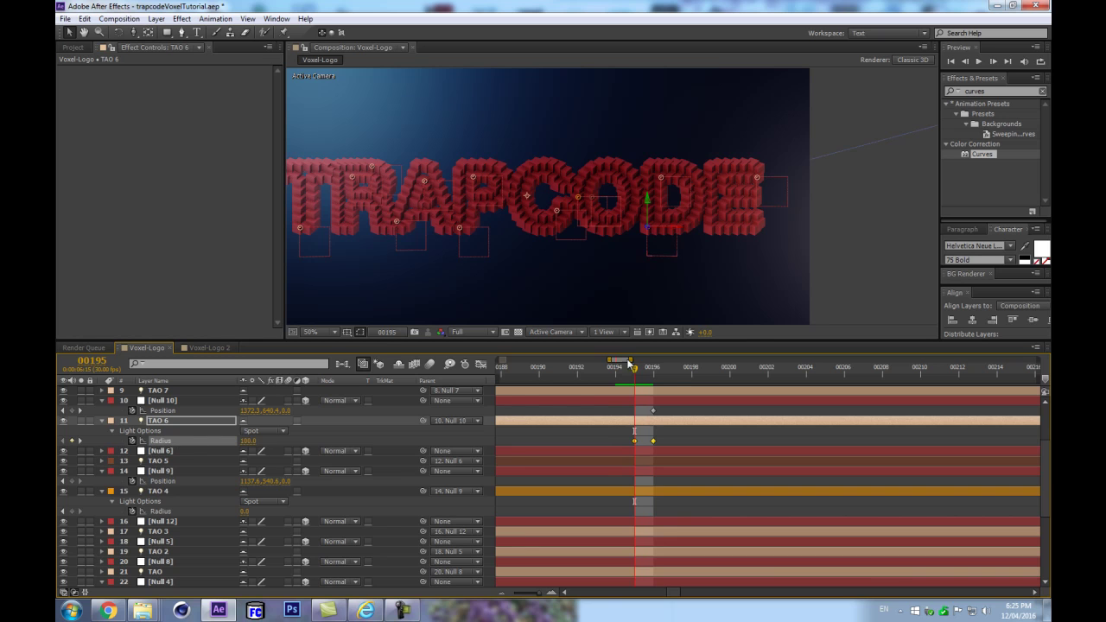
left_click_drag(630, 374, 652, 373)
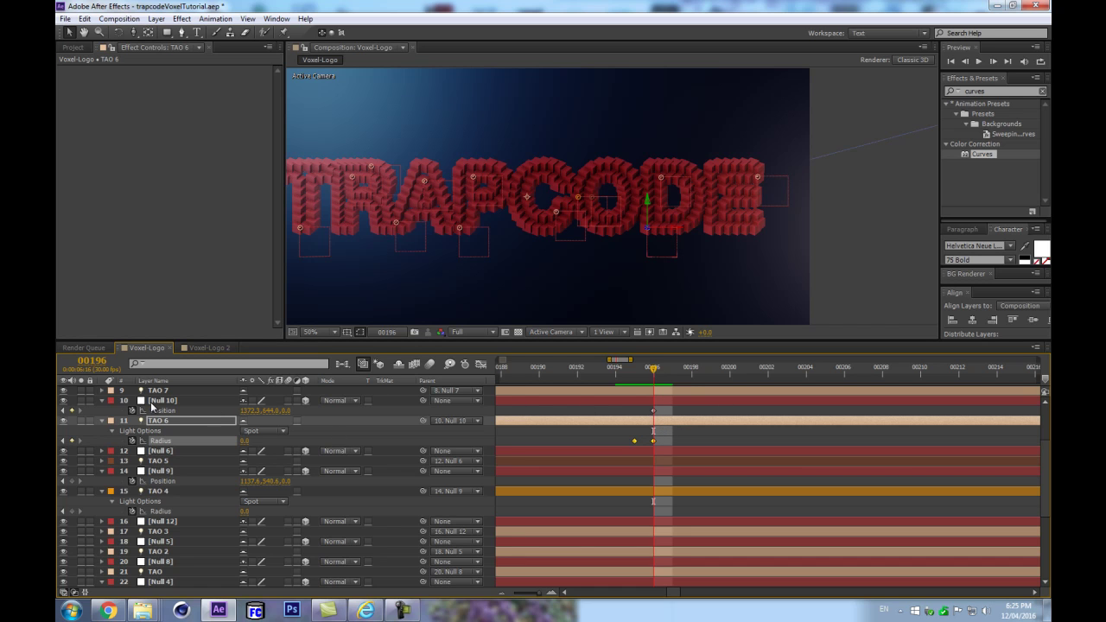
left_click(153, 402)
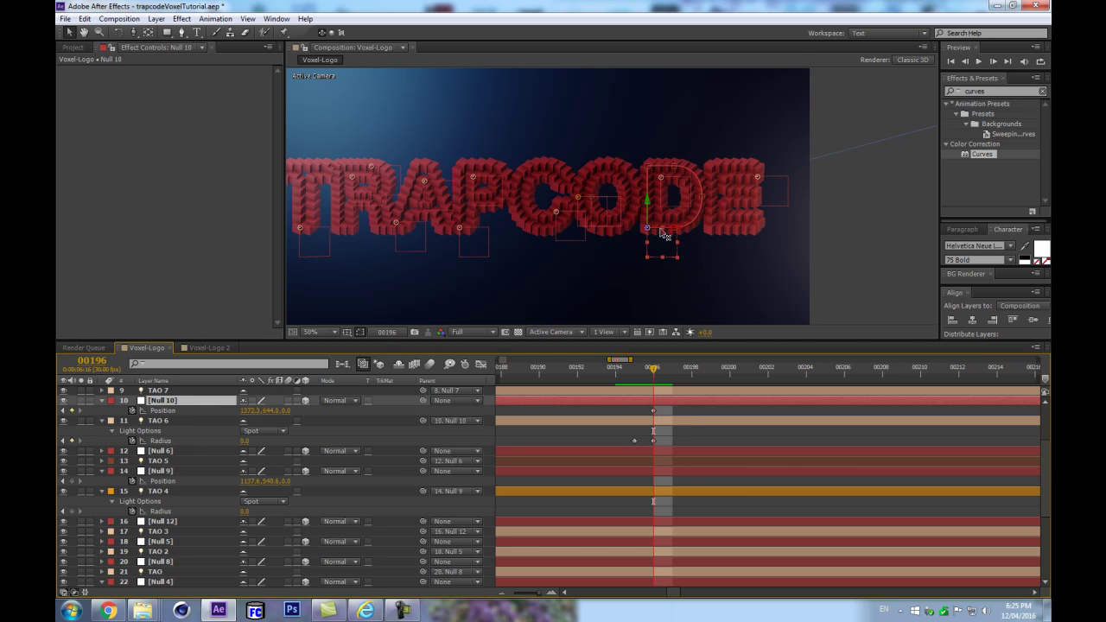
Shift TAO 6's two Radius keyframes one frame earlier to frames 194 and 195 and preview the animation
left_click_drag(680, 436, 627, 445)
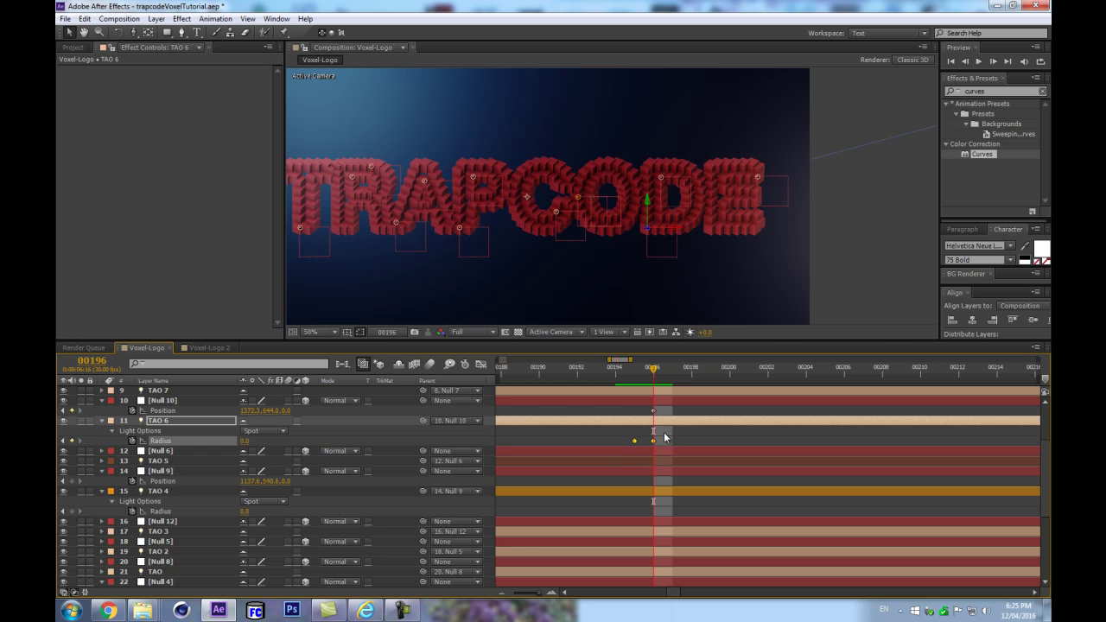
key("KP_0")
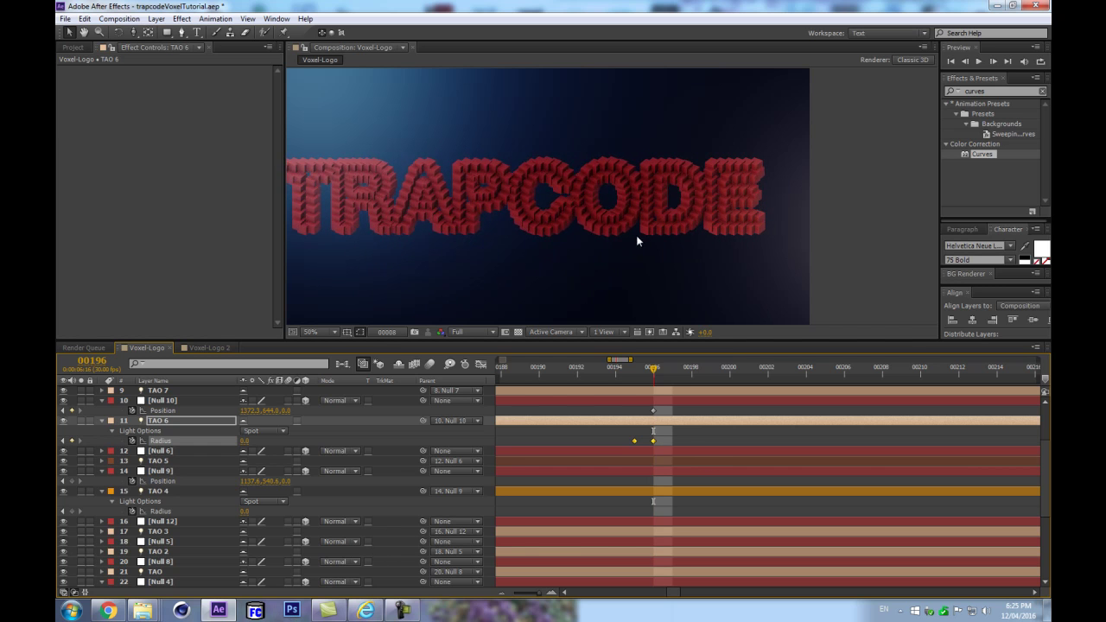
left_click(653, 443)
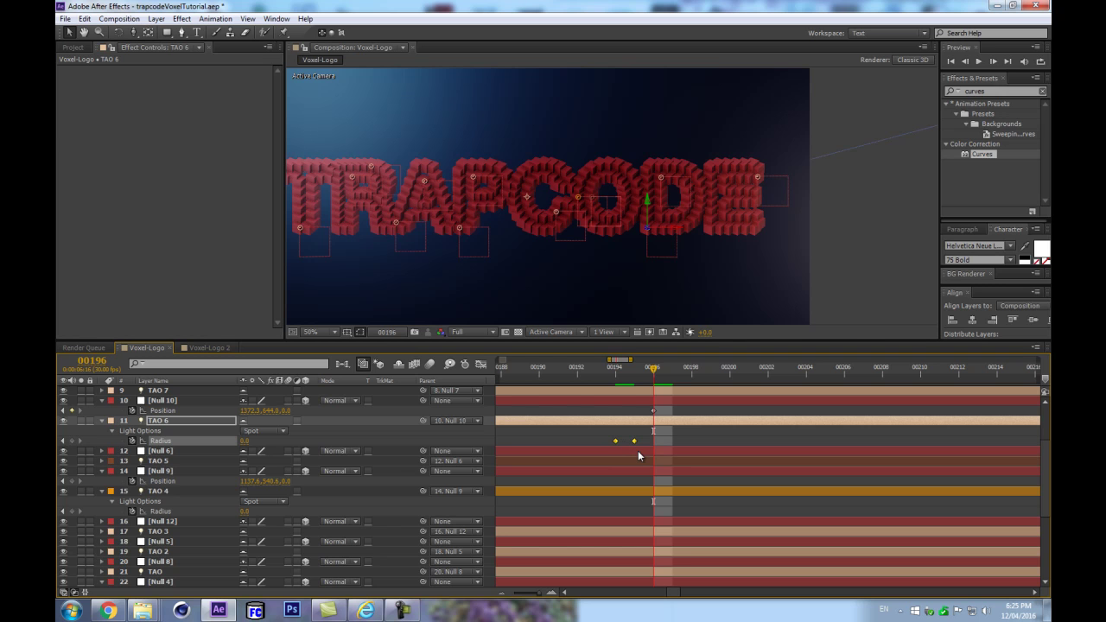
key("space")
Select the TAO layer and check the Segments value in its Tao effect
scroll(178, 535, "down", 5)
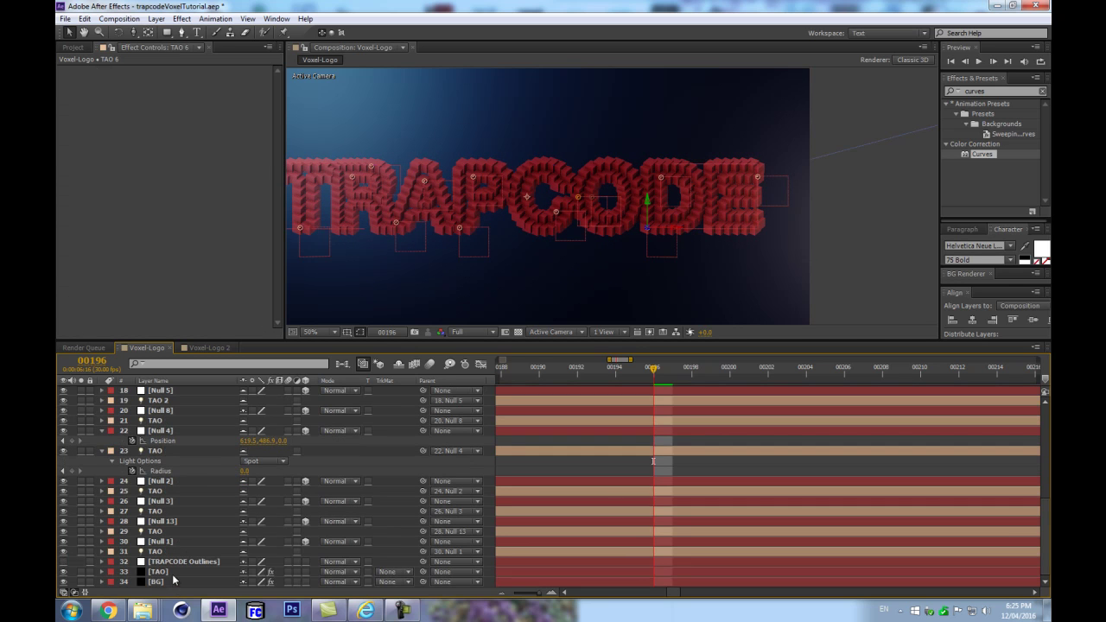
left_click(173, 574)
left_click(184, 131)
key("Return")
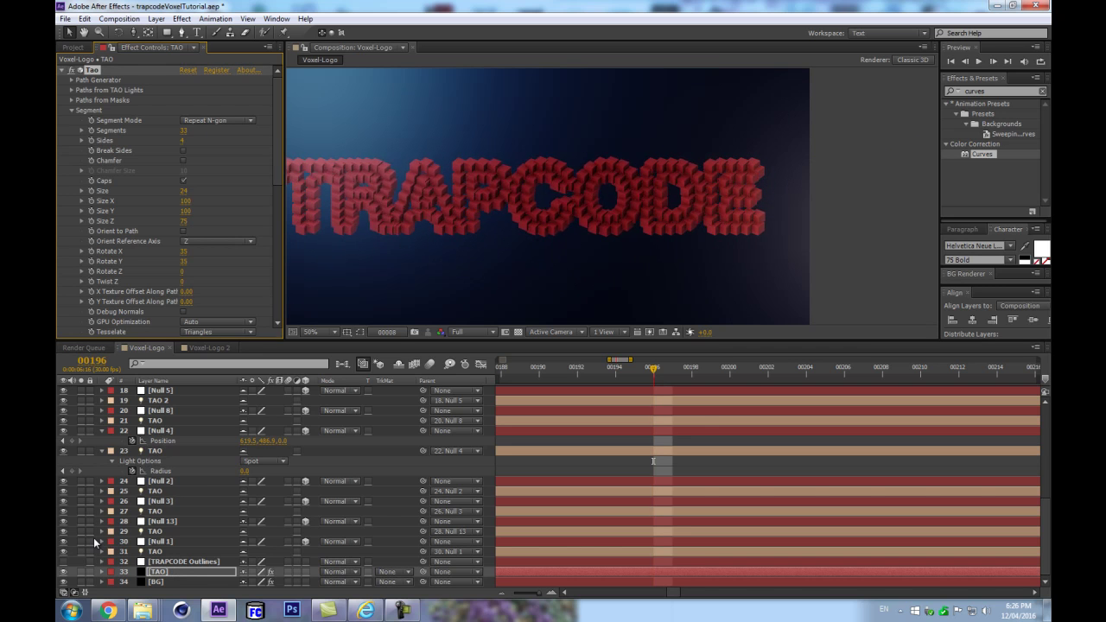
Reveal the TAO layer's Offset keyframes and set the Offset keyframe at frame 10 to 3
left_click_drag(680, 506, 856, 509)
key("minus")
key("minus")
key("minus")
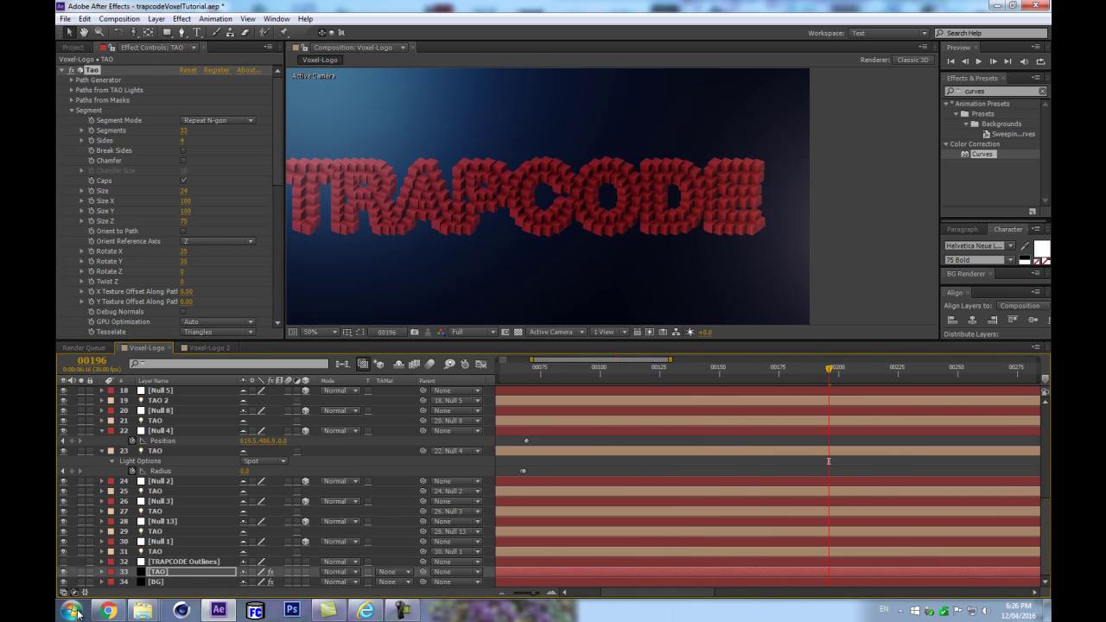
left_click(166, 571)
key("u")
scroll(605, 497, "down", 1)
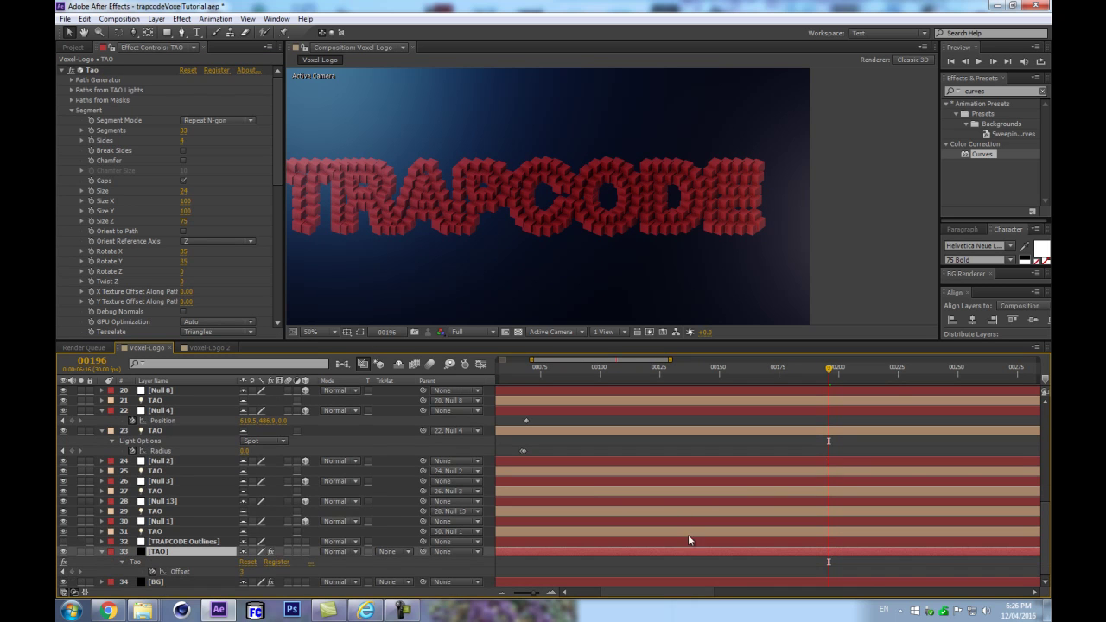
key("Home")
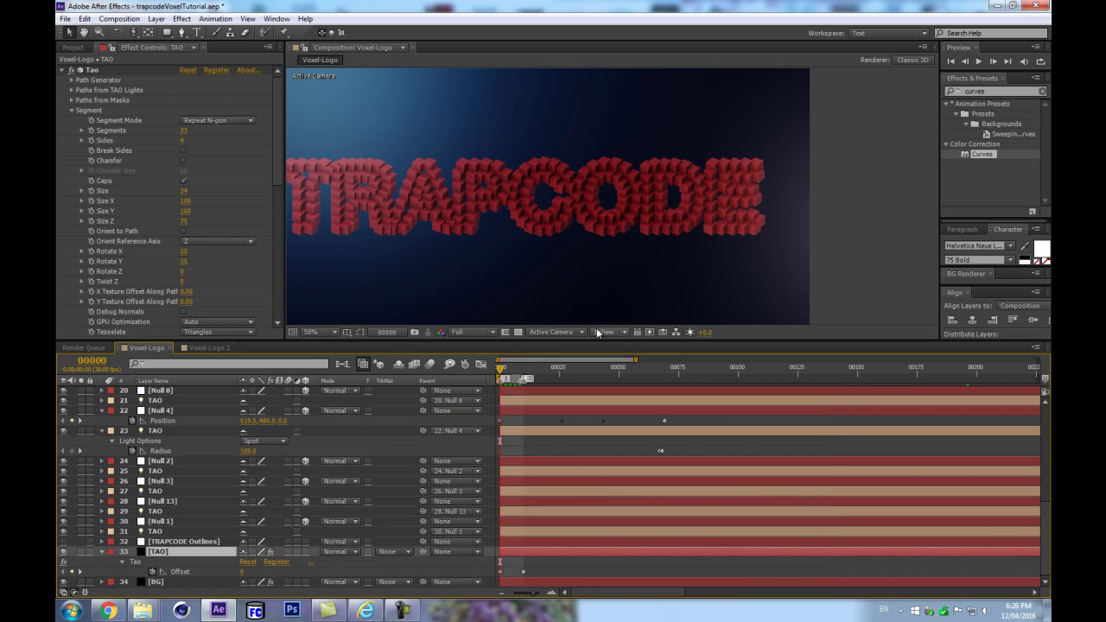
left_click(521, 372)
left_click_drag(522, 373, 523, 374)
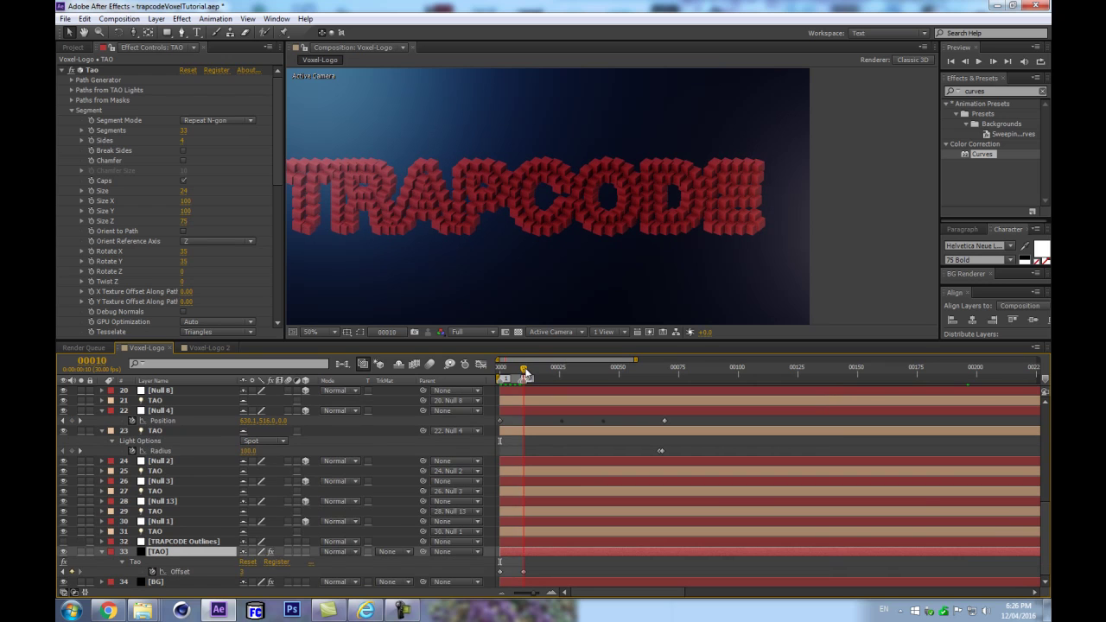
left_click(242, 572)
type("33")
key("Return")
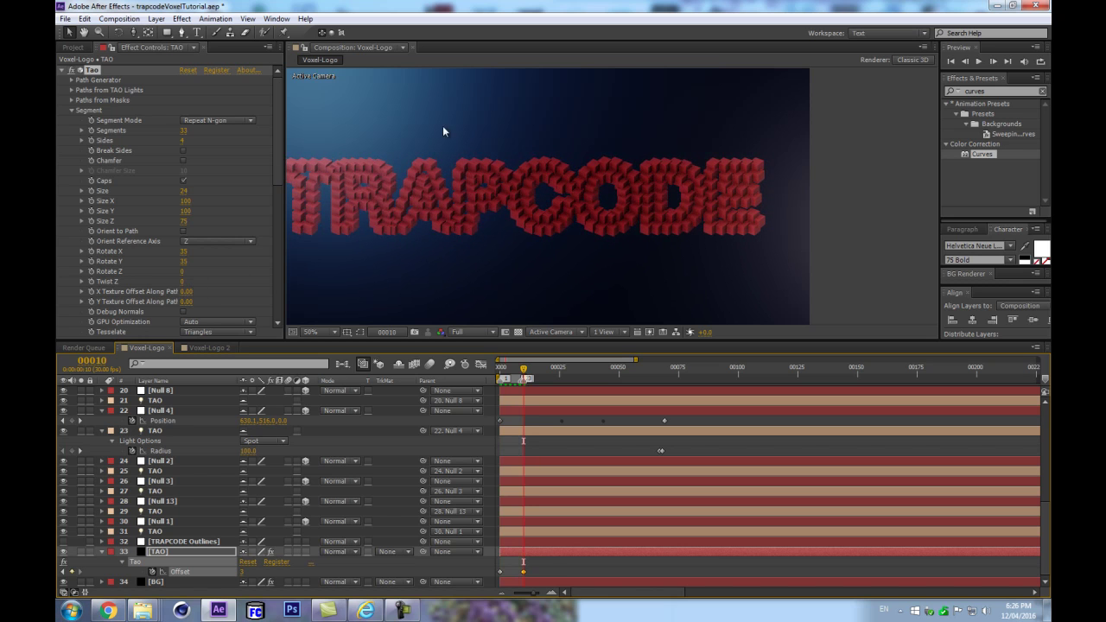
Show the layer controls over the logo and reveal TAO 2's Radius keyframes and Null 5's Position keyframes
left_click_drag(427, 122, 488, 122)
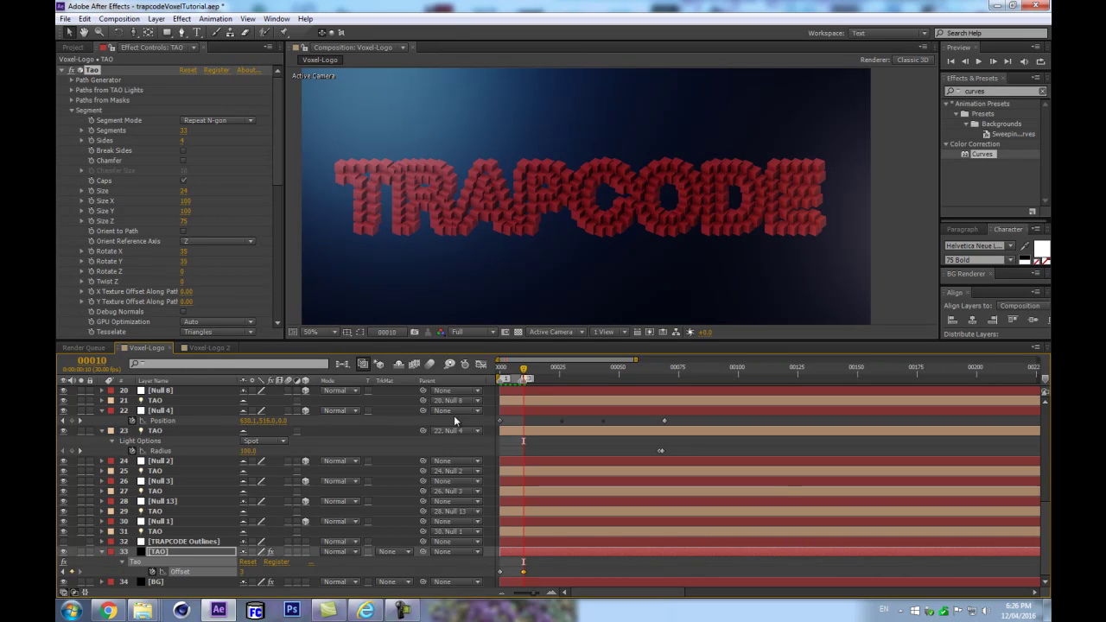
scroll(291, 494, "up", 3)
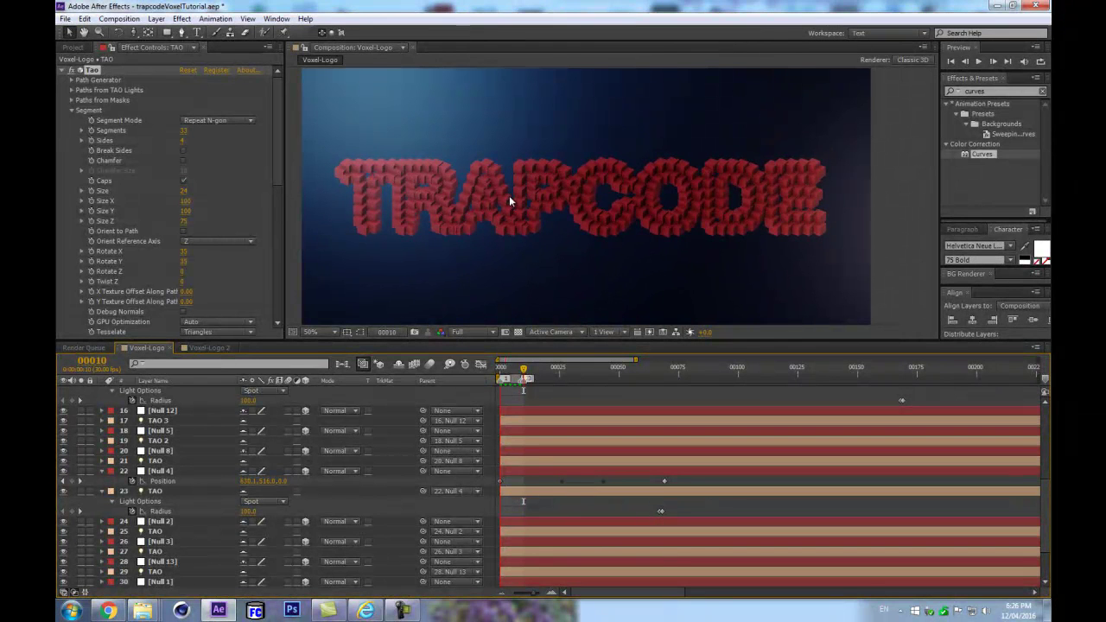
key("ctrl+shift+h")
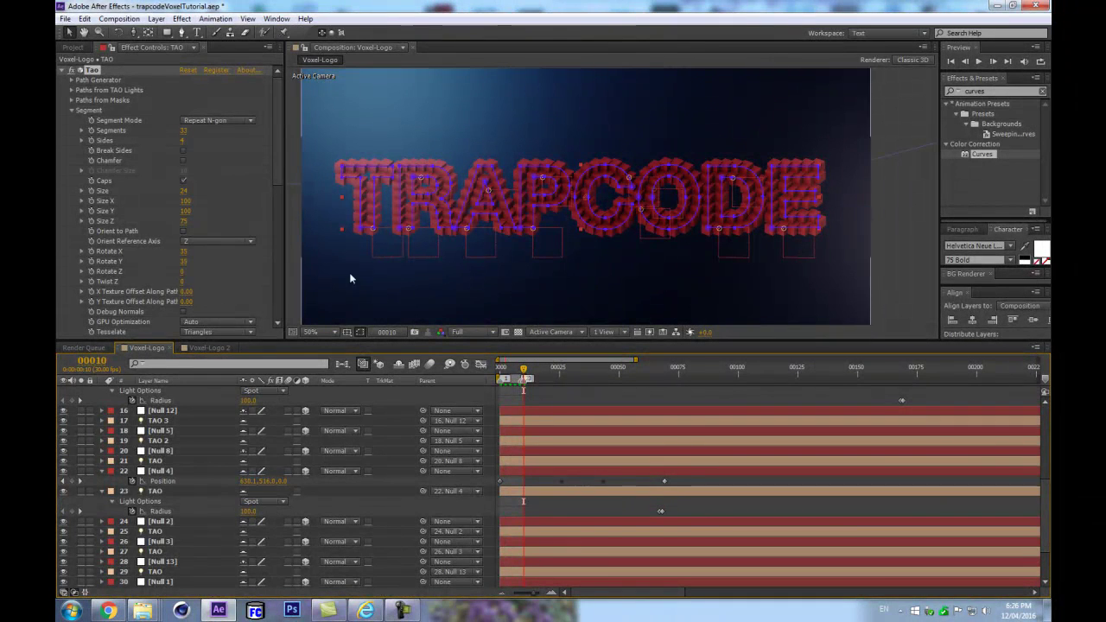
left_click(160, 471)
left_click(156, 460)
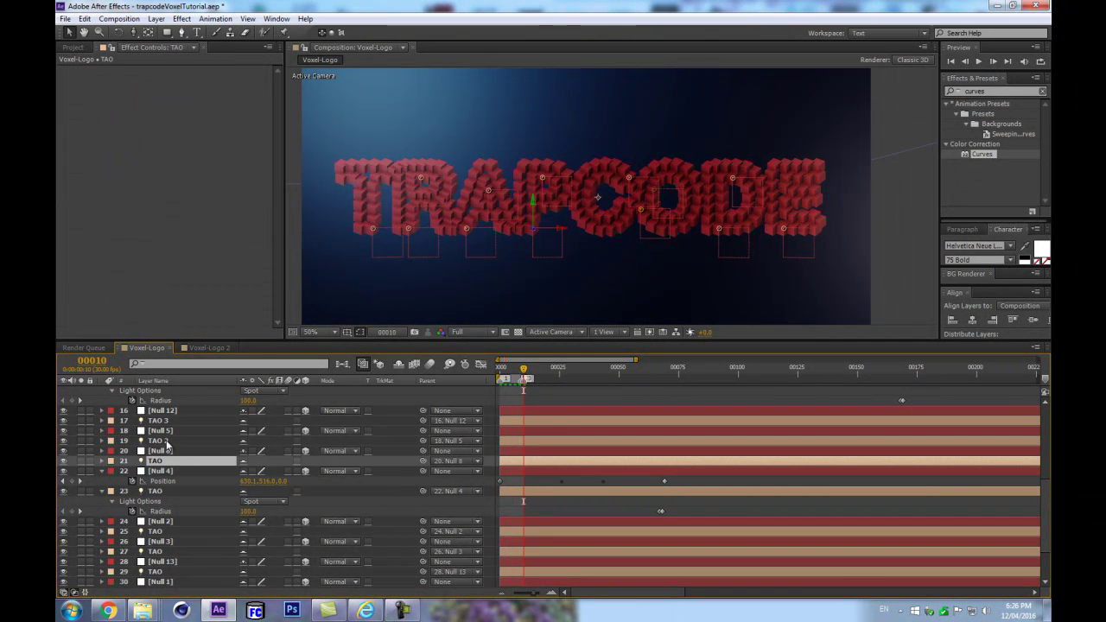
left_click(166, 435)
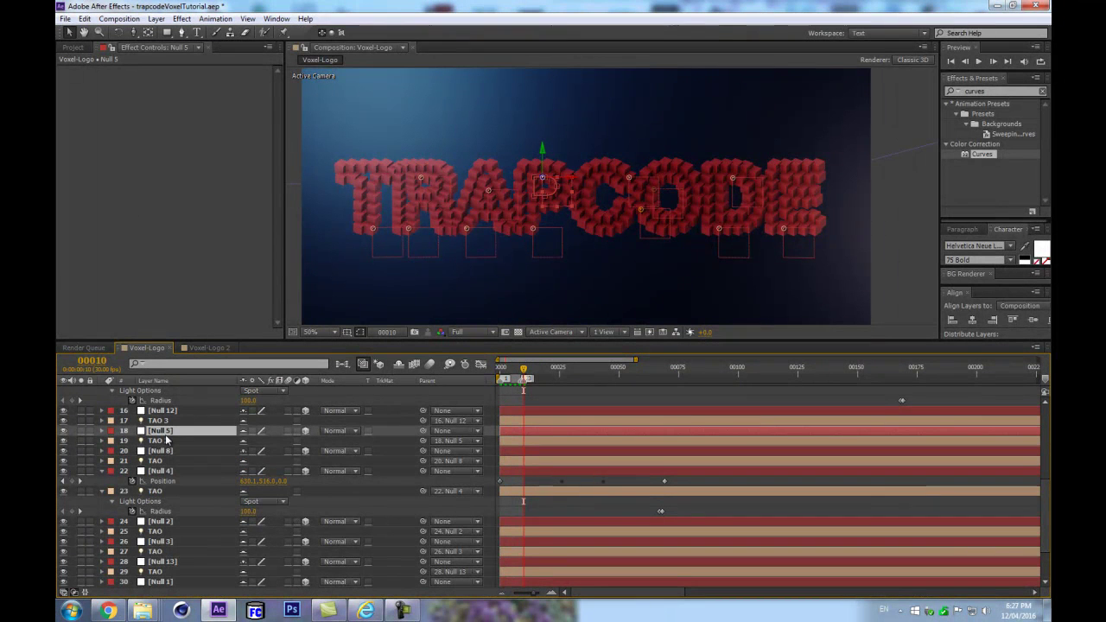
left_click(160, 441)
key("u")
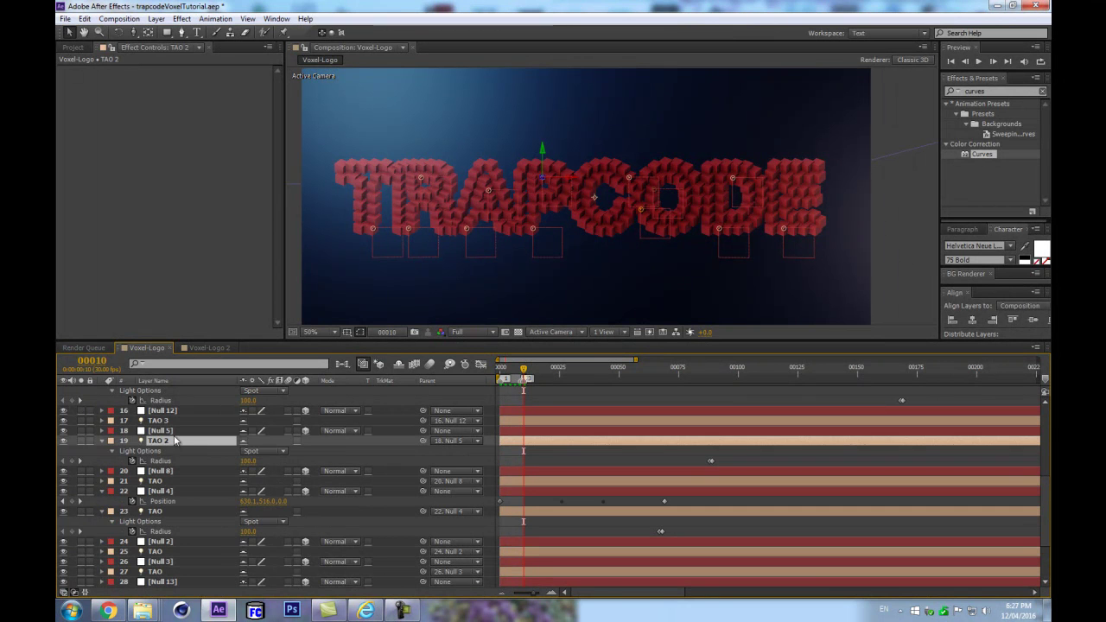
left_click(161, 430)
key("p")
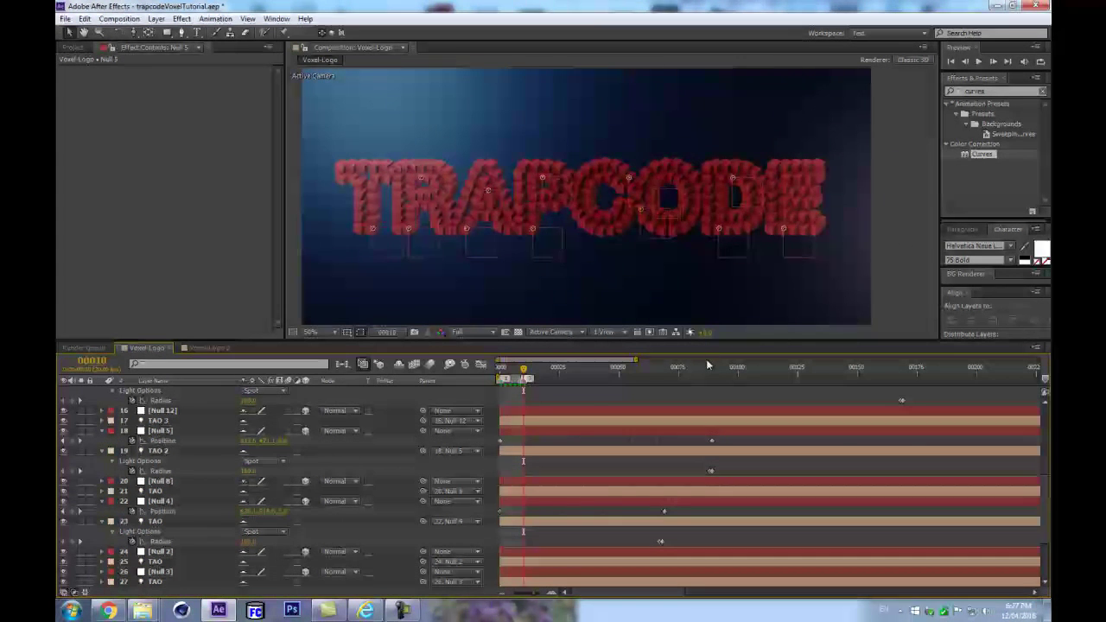
At frame 89, where Null 5's path ends, shift TAO 2's two Radius keyframes to frames 87 and 88
left_click(713, 373)
key(";")
left_click_drag(723, 483, 674, 468)
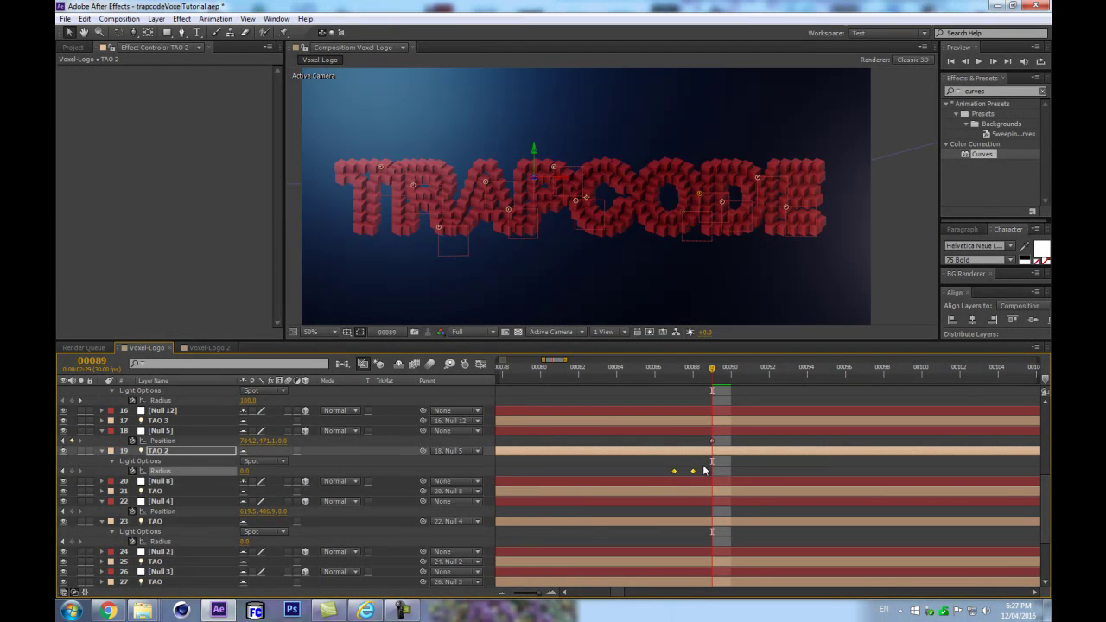
Preview the adjusted logo animation and review the whole composition at 25% magnification
key("space")
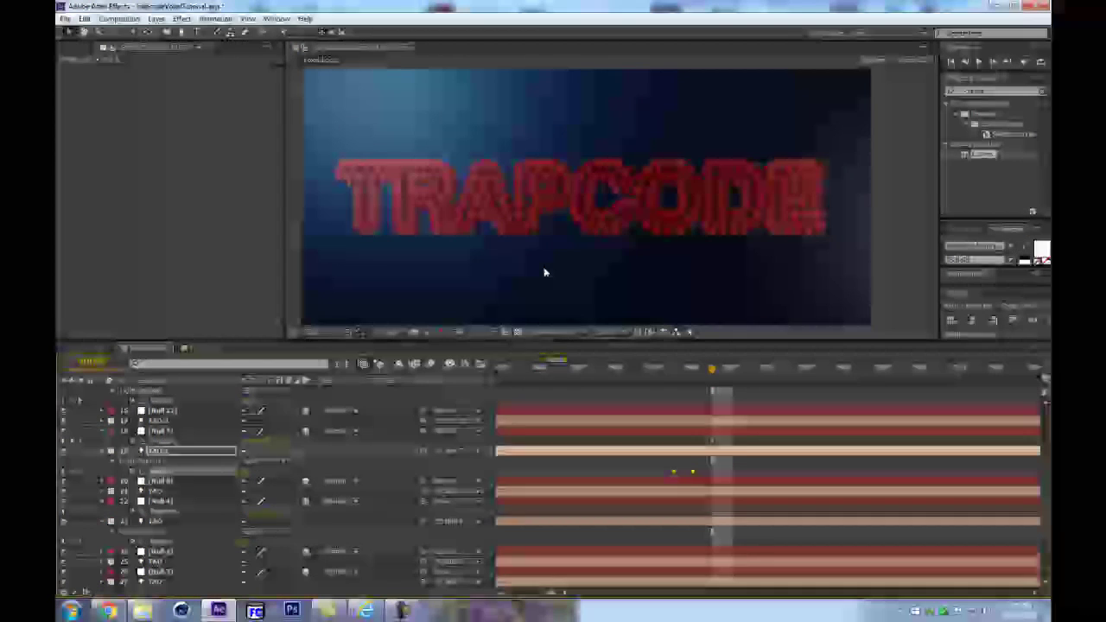
key("space")
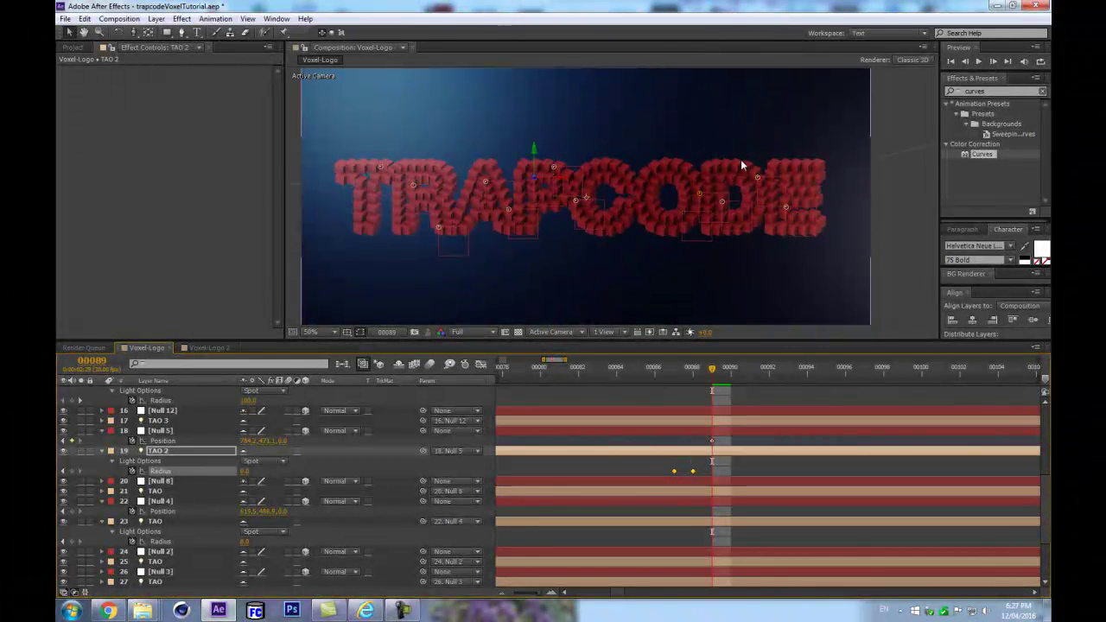
key("comma")
key("comma")
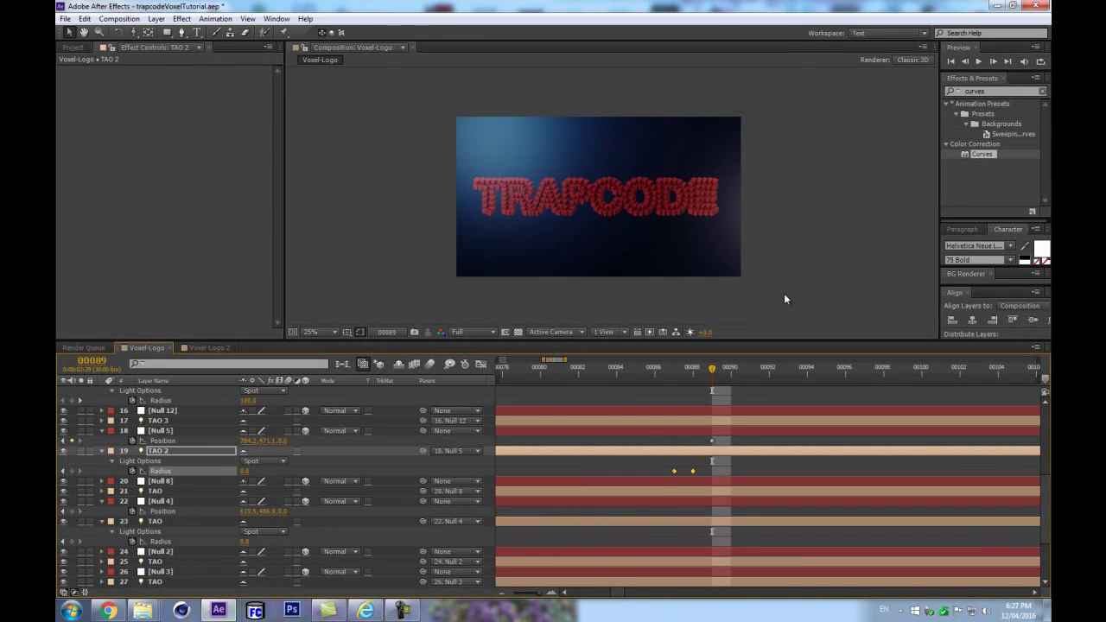
key("ctrl+a")
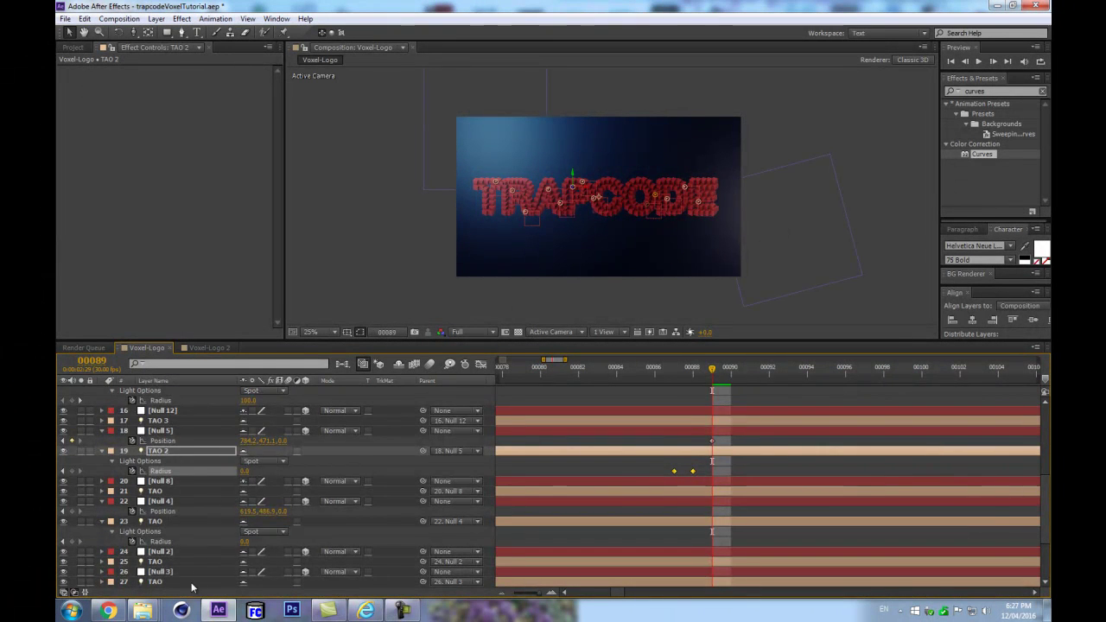
scroll(189, 571, "down", 3)
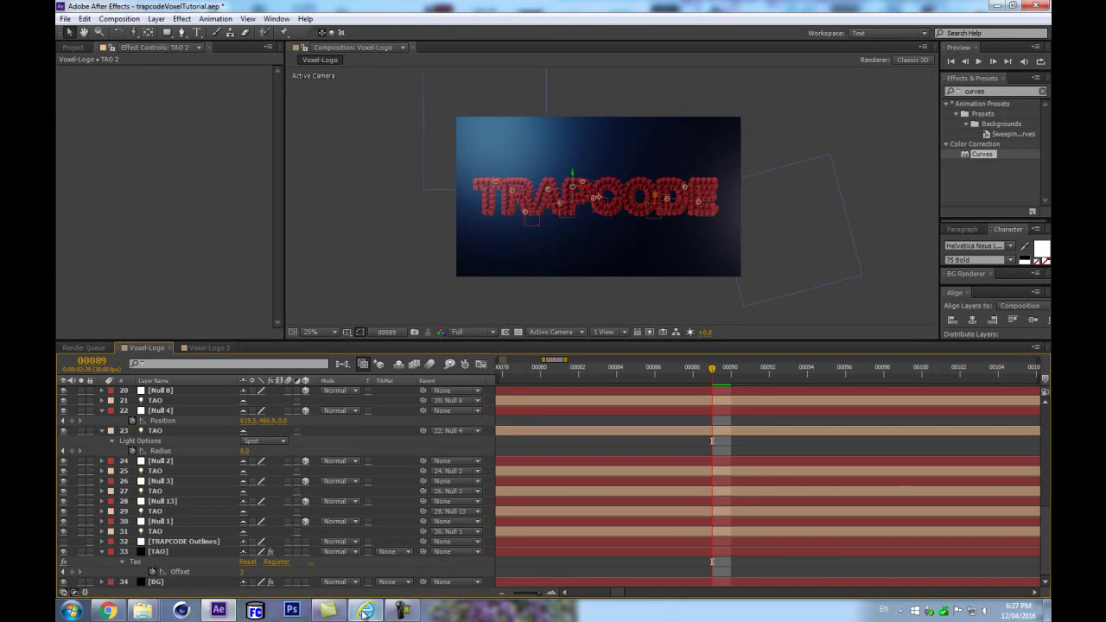
left_click(403, 610)
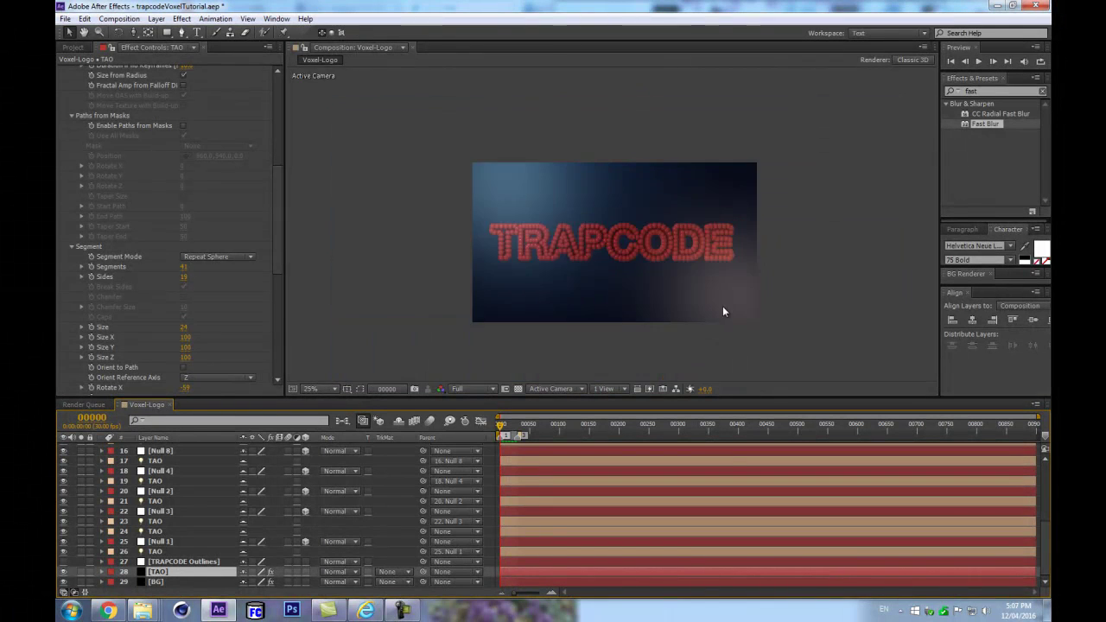
Examine the sphere-segment logo up close and look through the layer stack of nulls and TAO lights
scroll(723, 306, "up", 2)
scroll(721, 311, "down", 2)
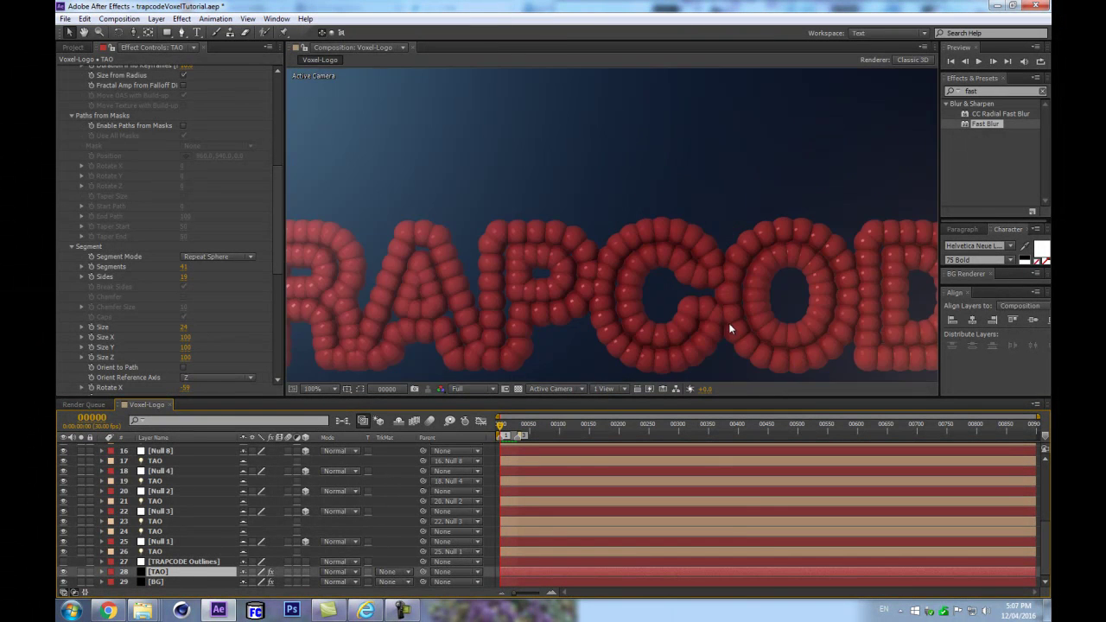
scroll(725, 321, "up", 2)
scroll(731, 325, "down", 1)
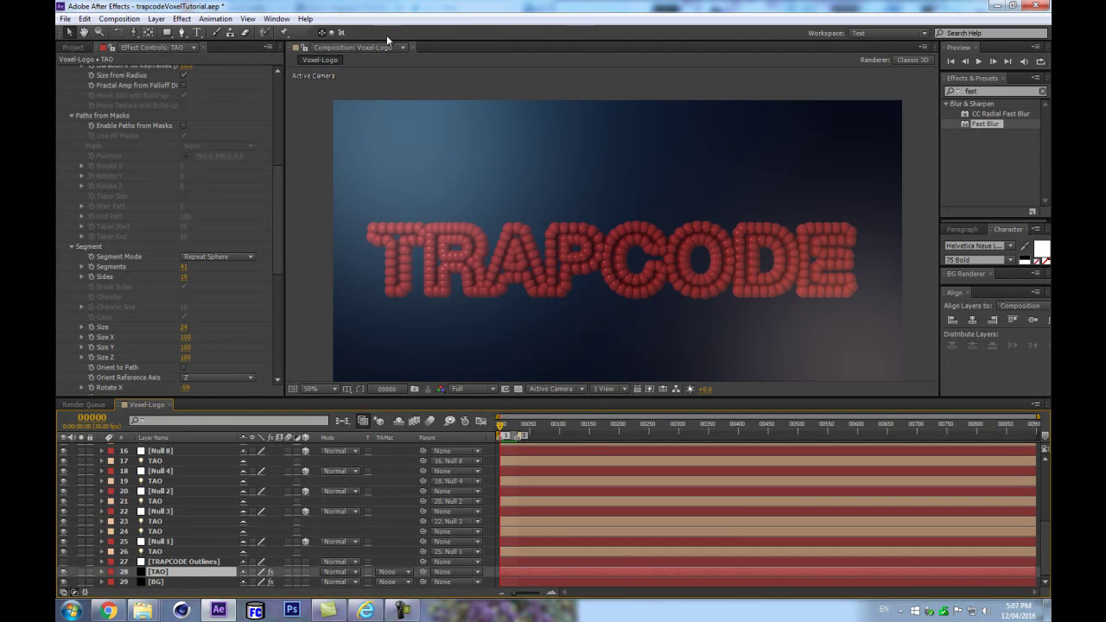
left_click(174, 542)
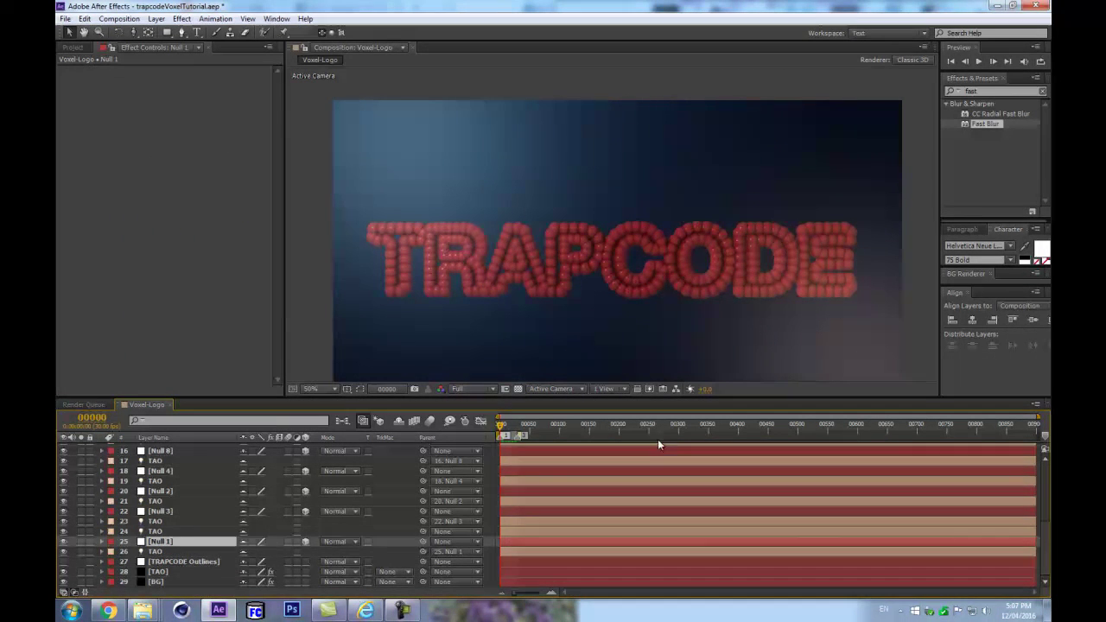
scroll(233, 514, "up", 5)
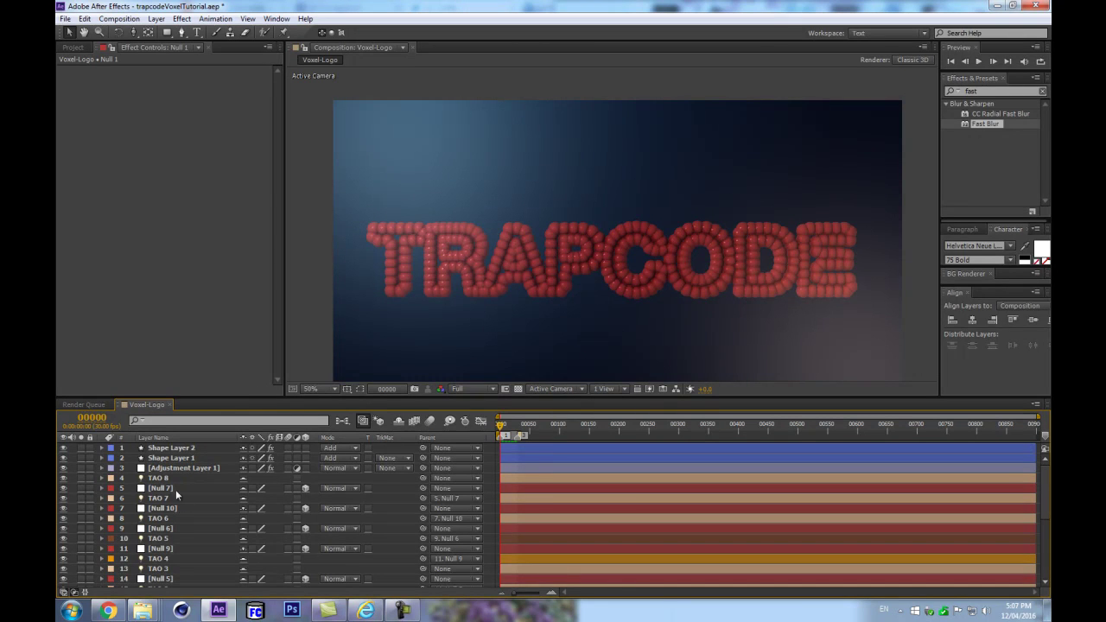
scroll(173, 509, "down", 5)
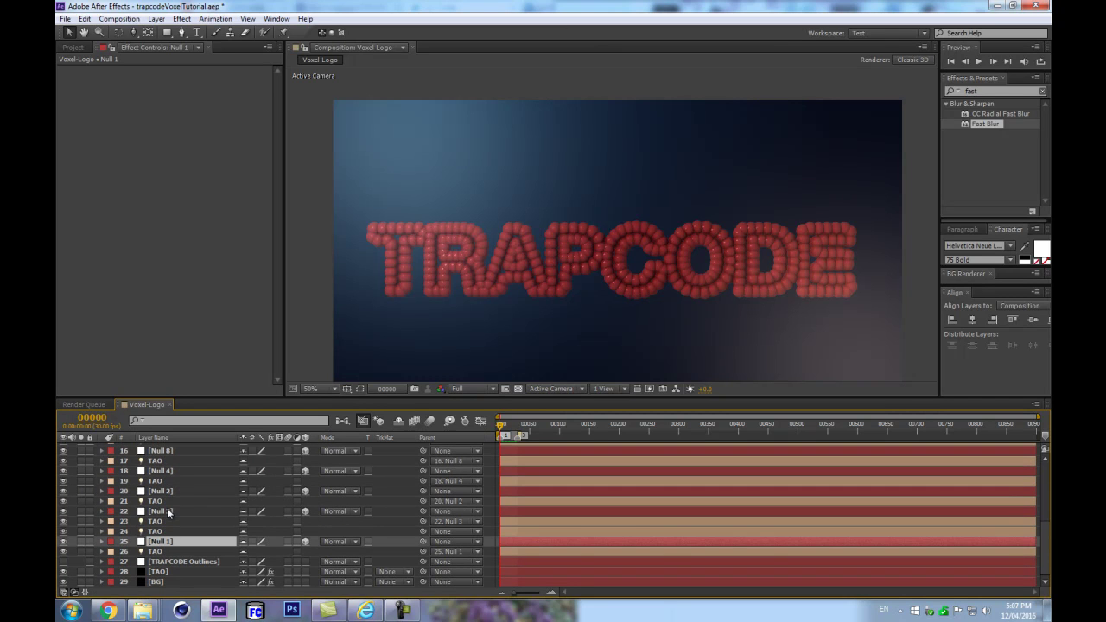